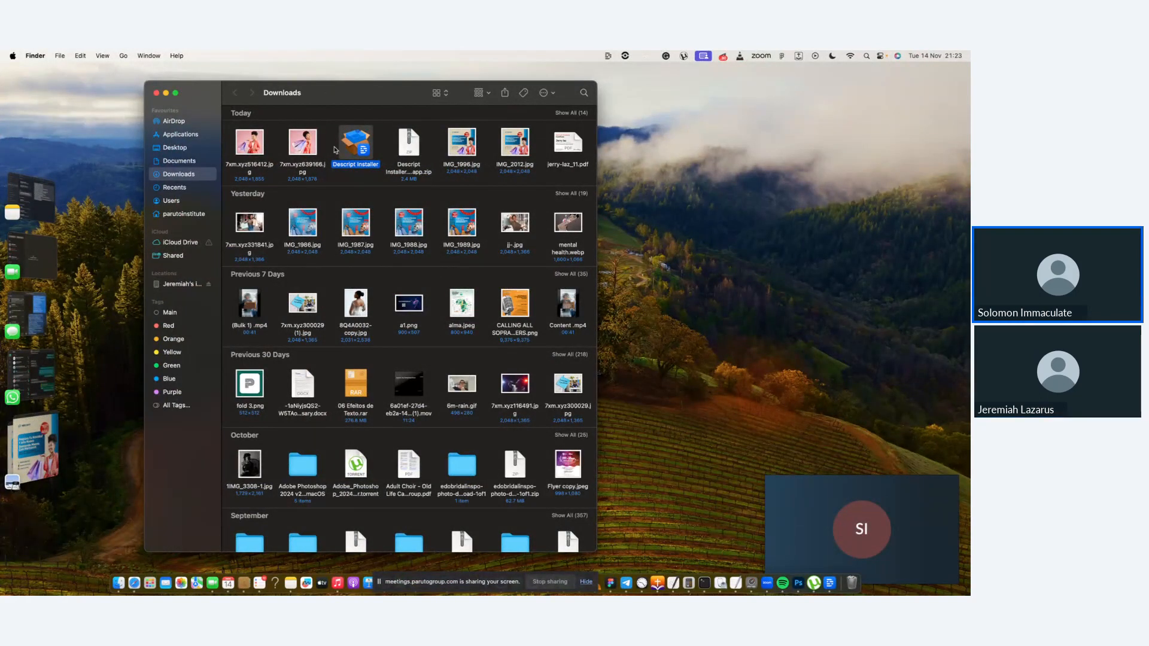
Open the flyer IMG_1986.jpg from Downloads, close it, and view IMG_2012.jpg in full screen
left_click(307, 228)
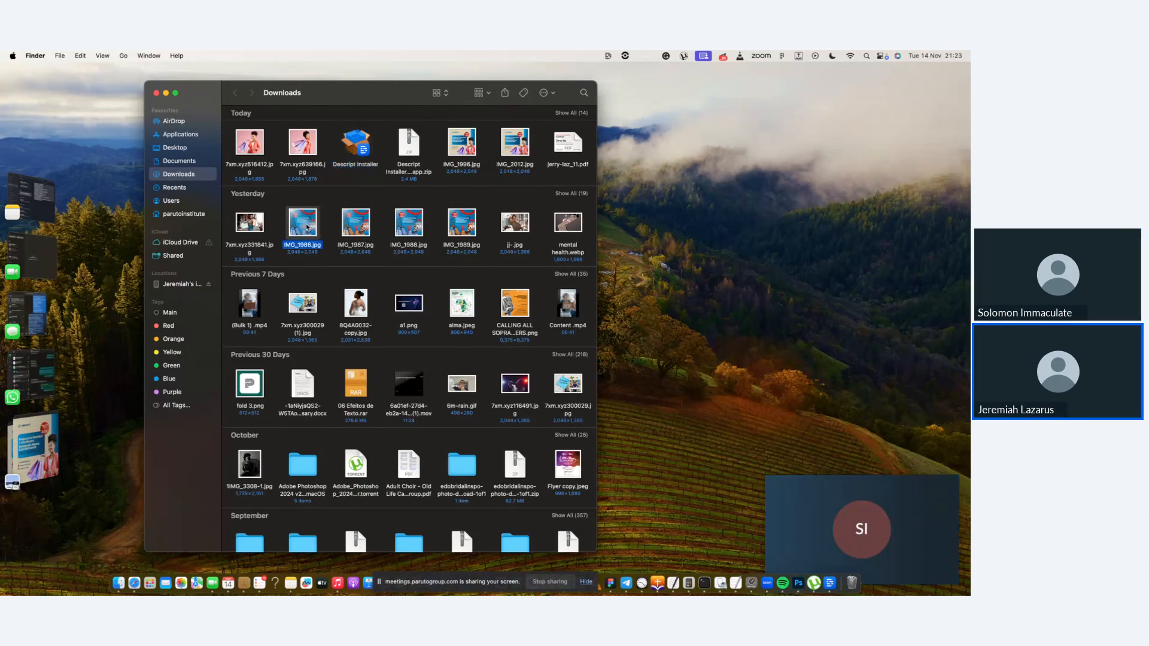
double_click(307, 227)
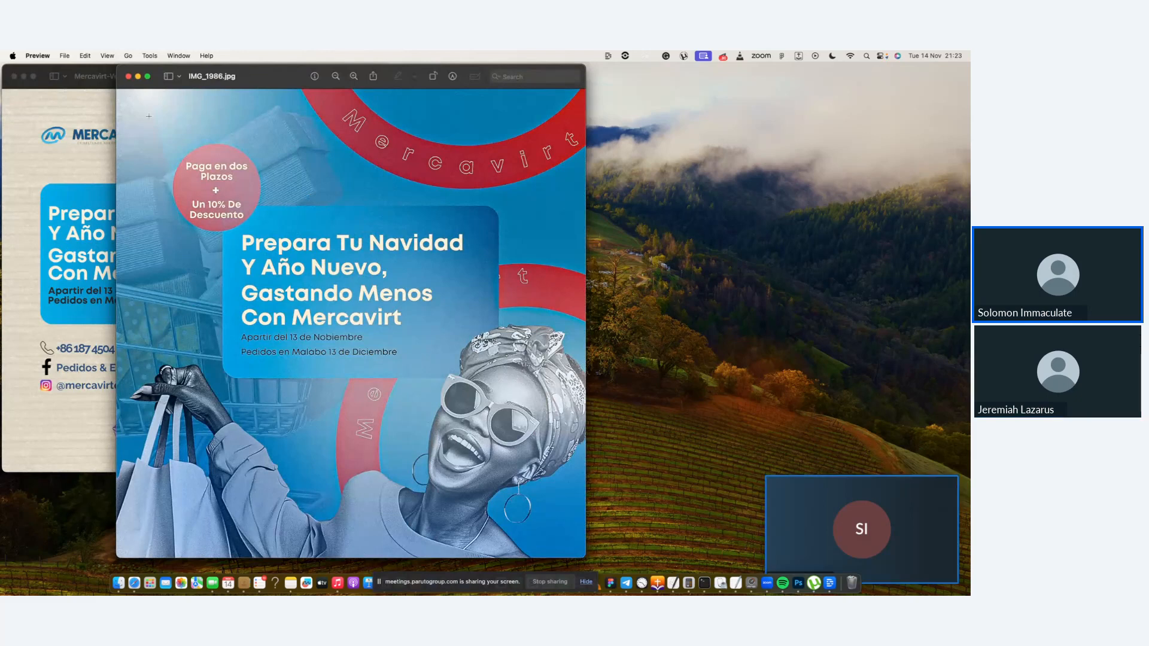
left_click(128, 77)
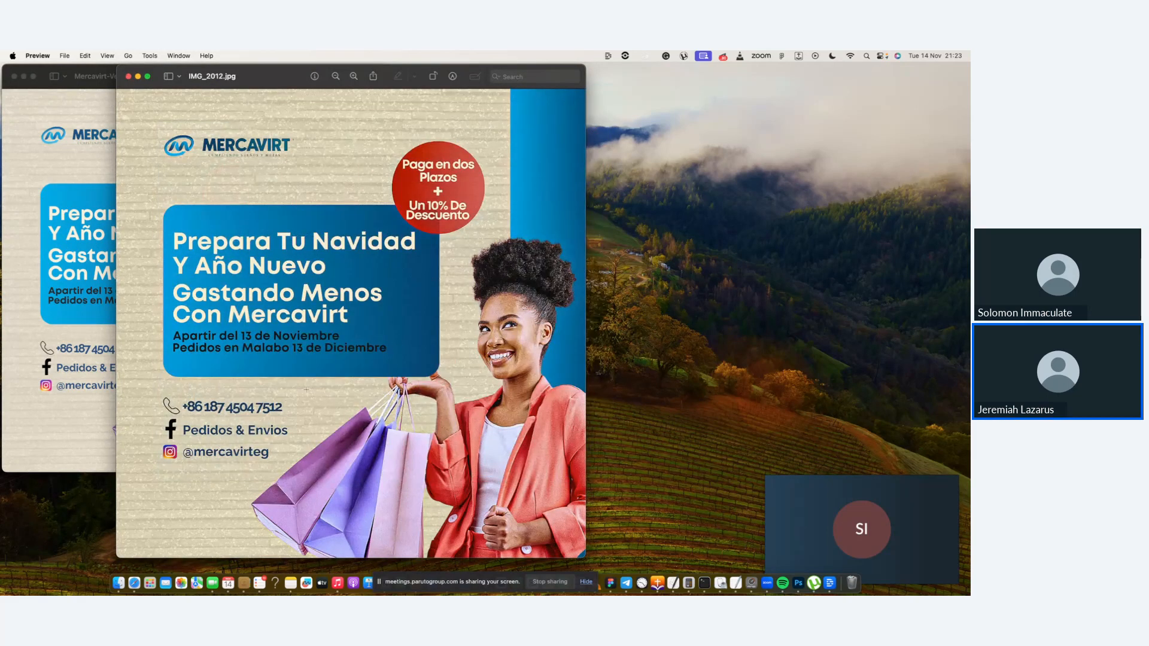
left_click(147, 76)
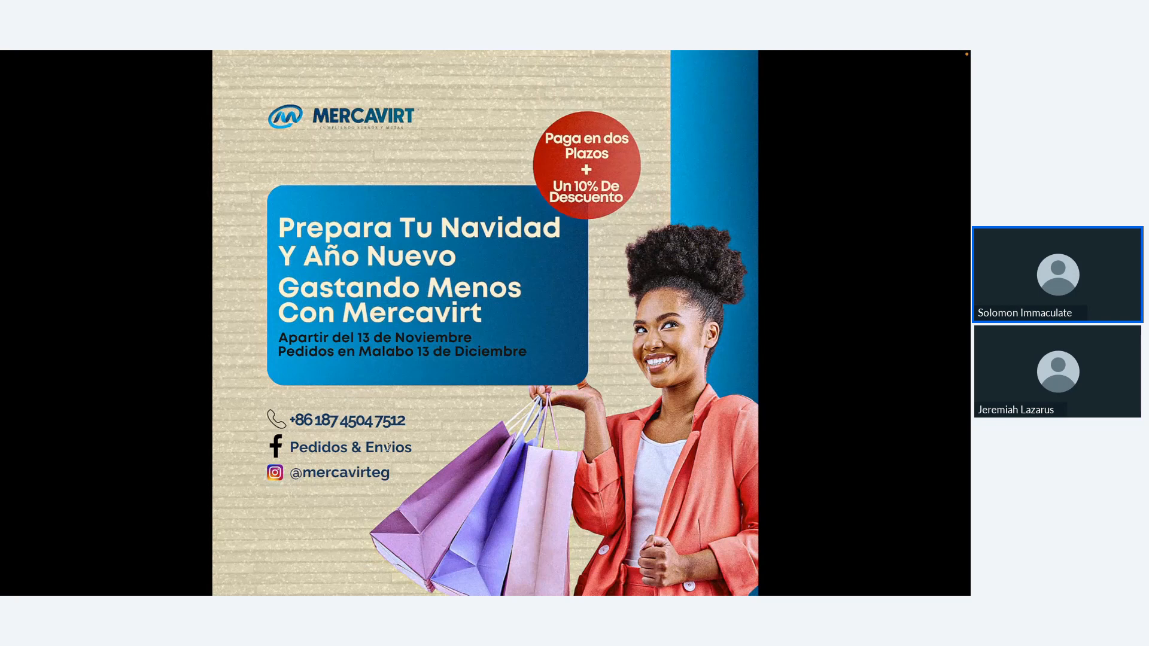
key("Escape")
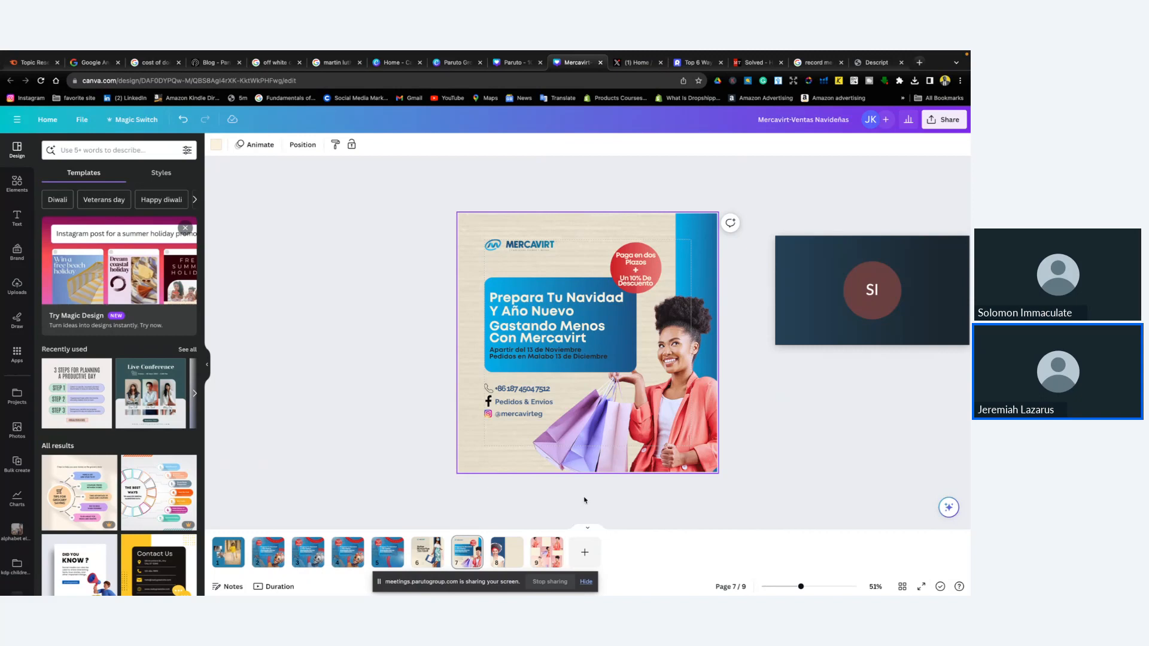
In the Canva design Mercavirt-Ventas Navideñas, add page 10 and transfer the shopping-bags photo from page 9 onto it
left_click(593, 557)
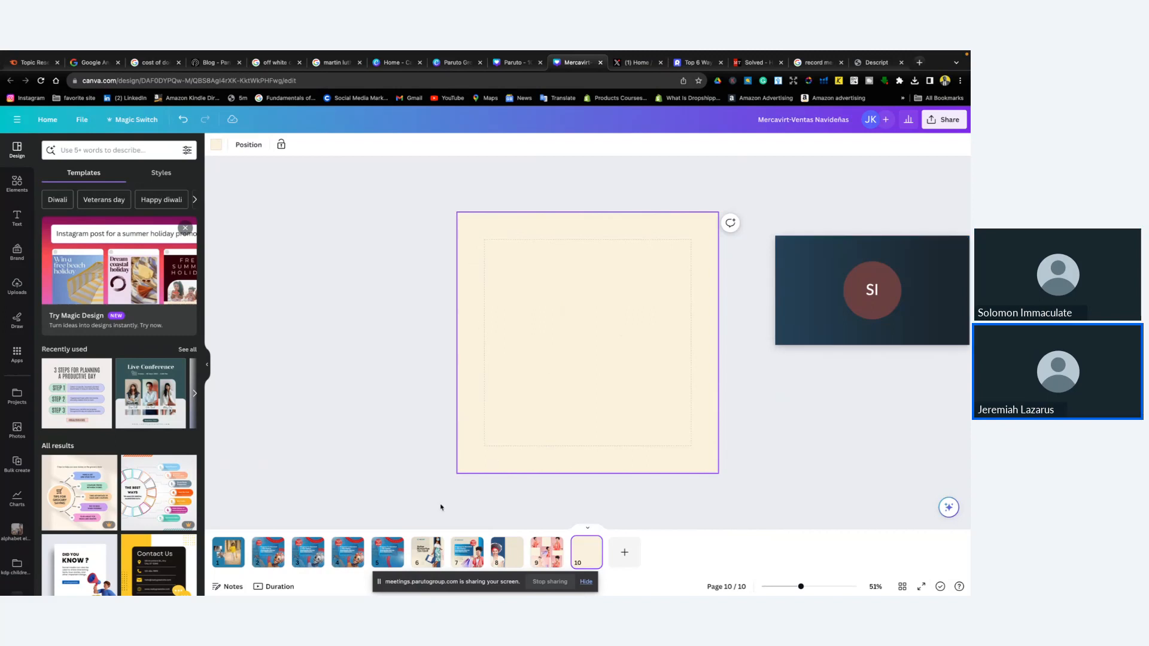
left_click(549, 556)
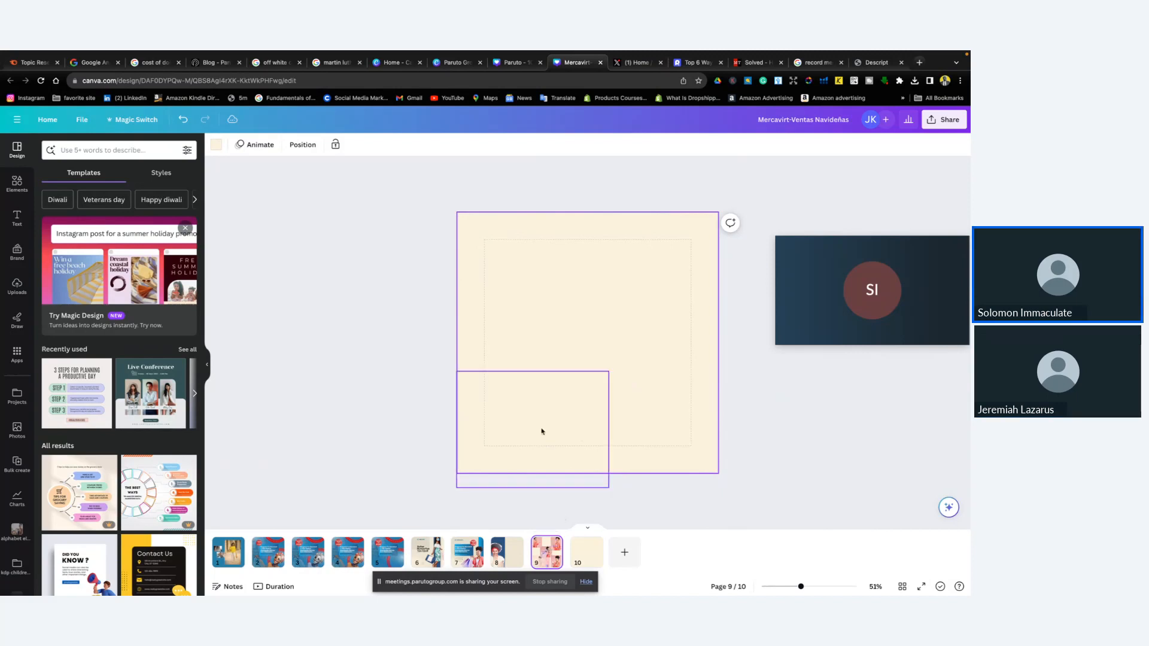
left_click(588, 555)
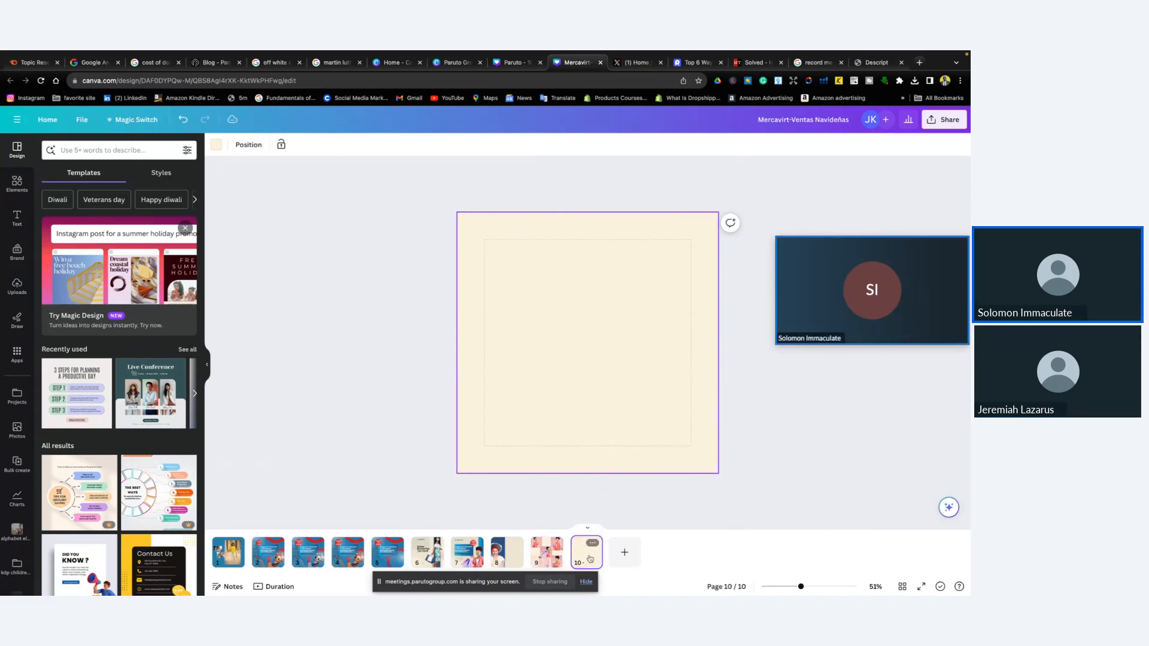
left_click(547, 557)
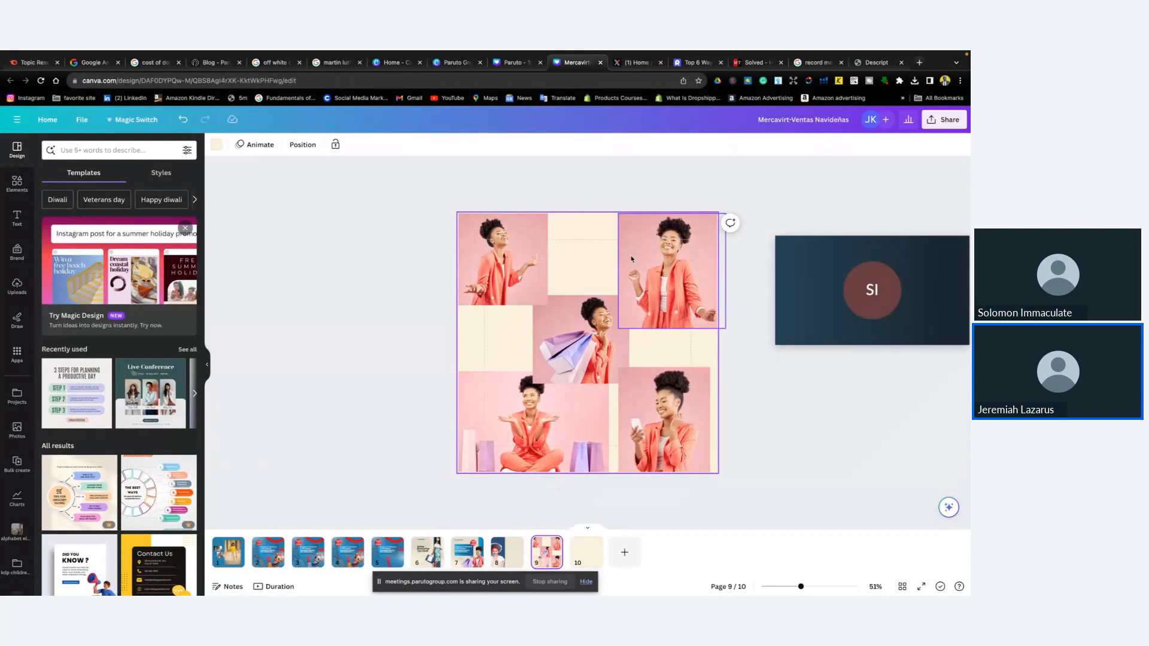
left_click_drag(580, 354, 586, 547)
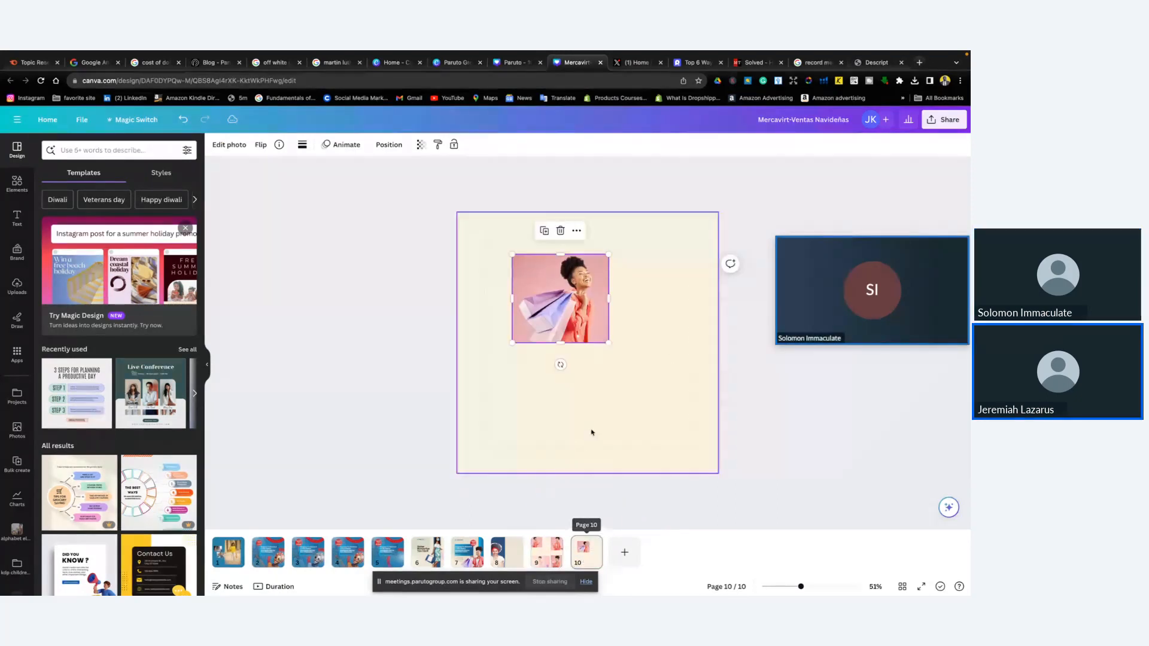
Enlarge the shopping-bags photo to about 60% of page 10's width and centre it on the page
left_click_drag(558, 278, 550, 402)
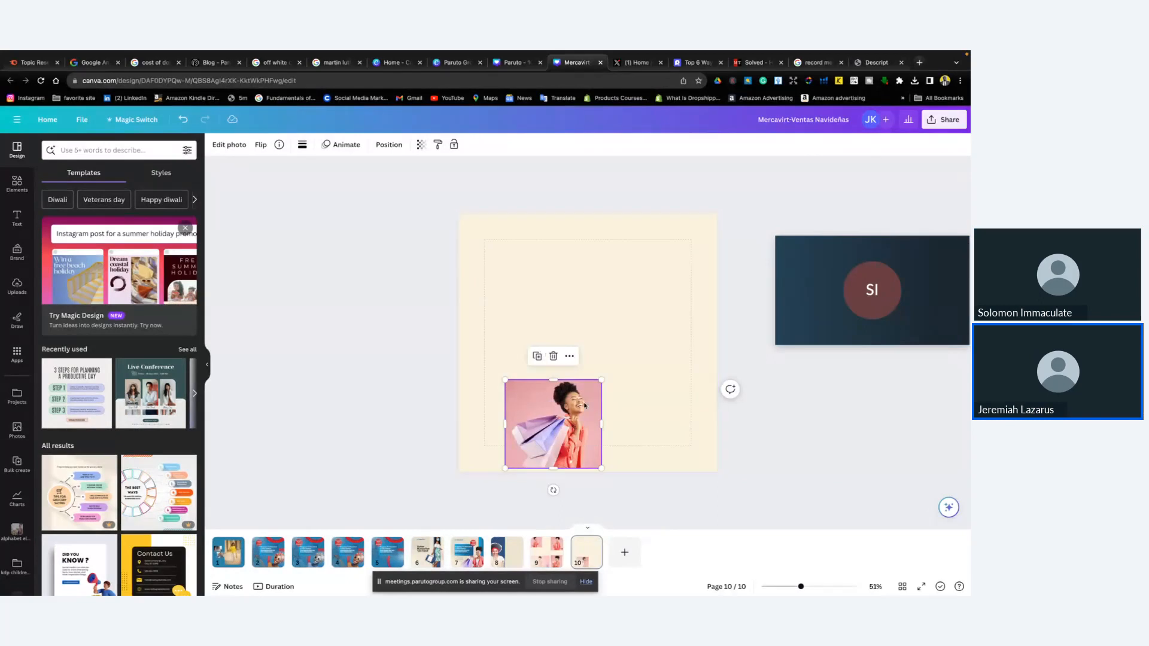
left_click_drag(597, 383, 652, 334)
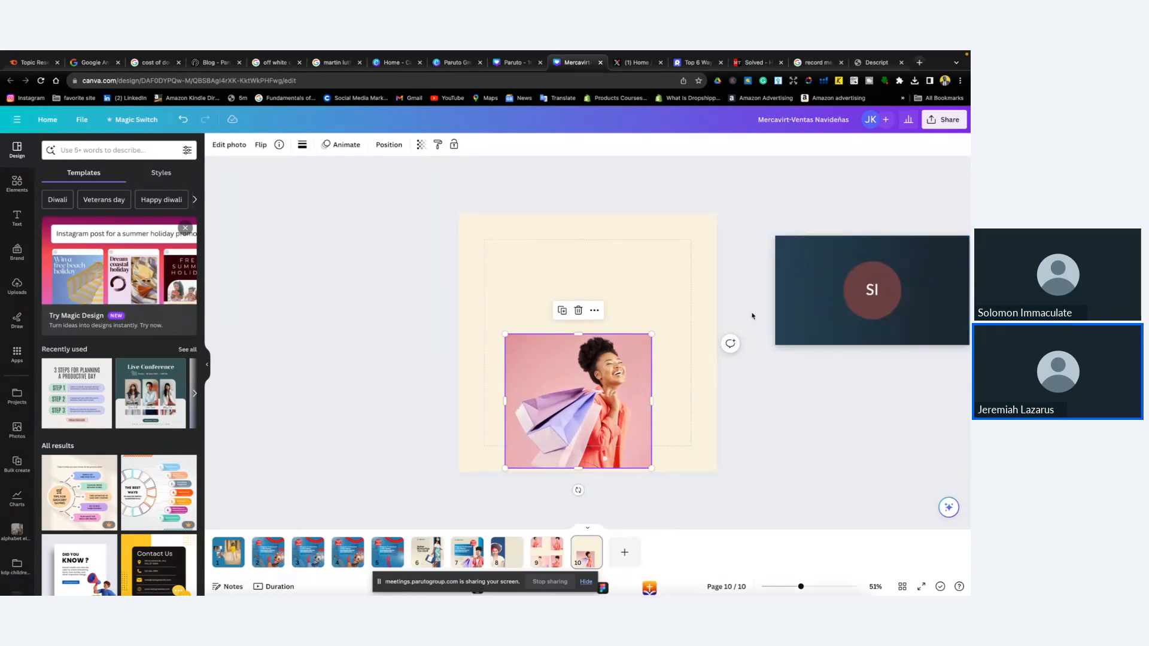
key("XF86AudioRaiseVolume")
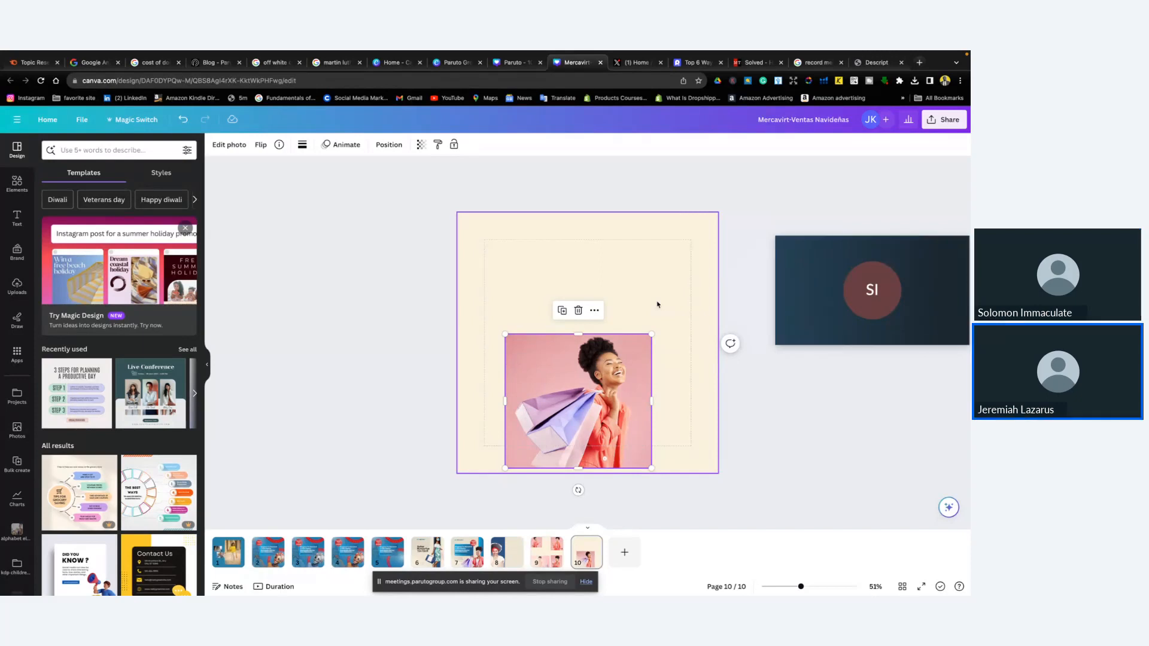
left_click_drag(618, 360, 616, 303)
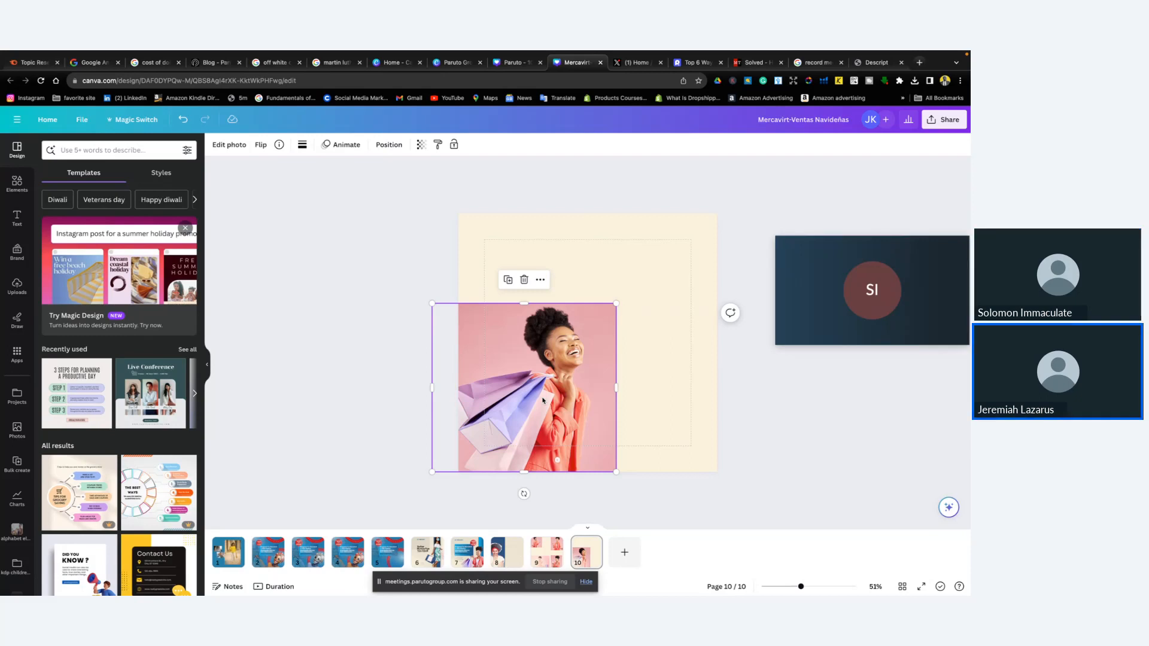
left_click_drag(560, 364, 618, 316)
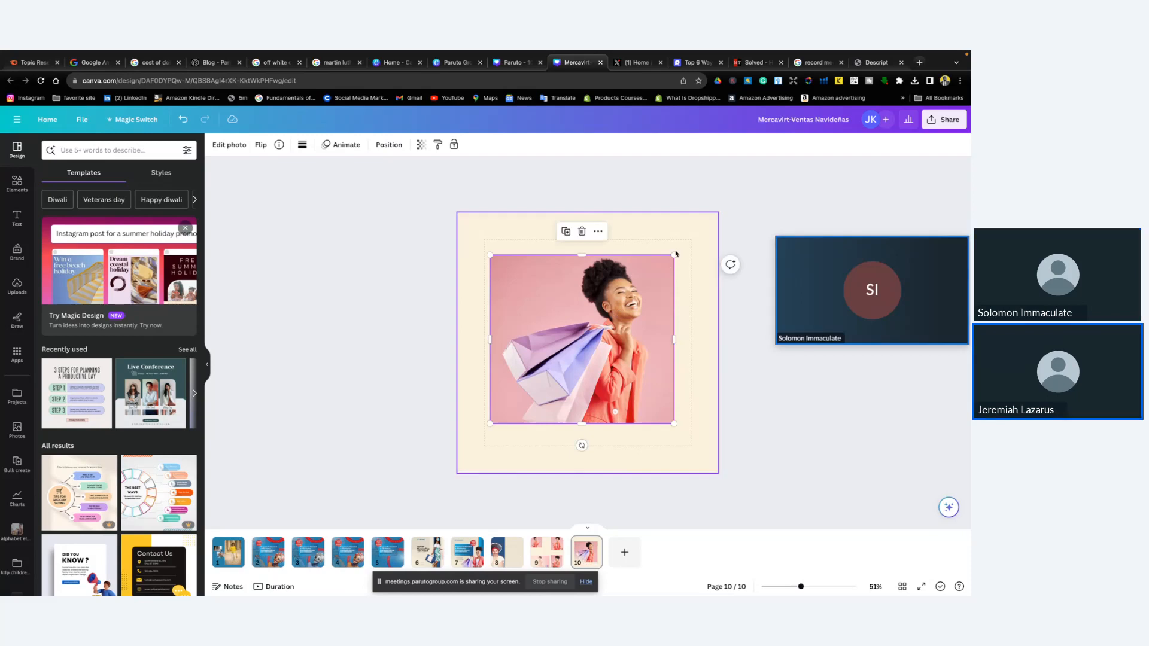
left_click_drag(673, 254, 641, 276)
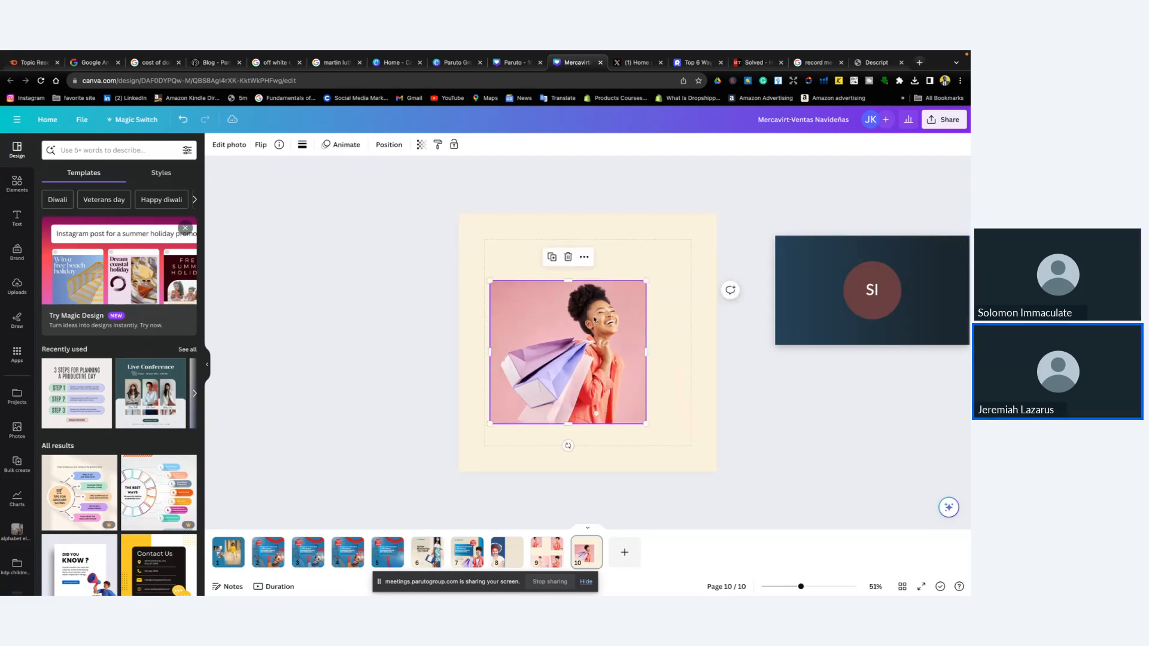
left_click_drag(594, 314, 614, 304)
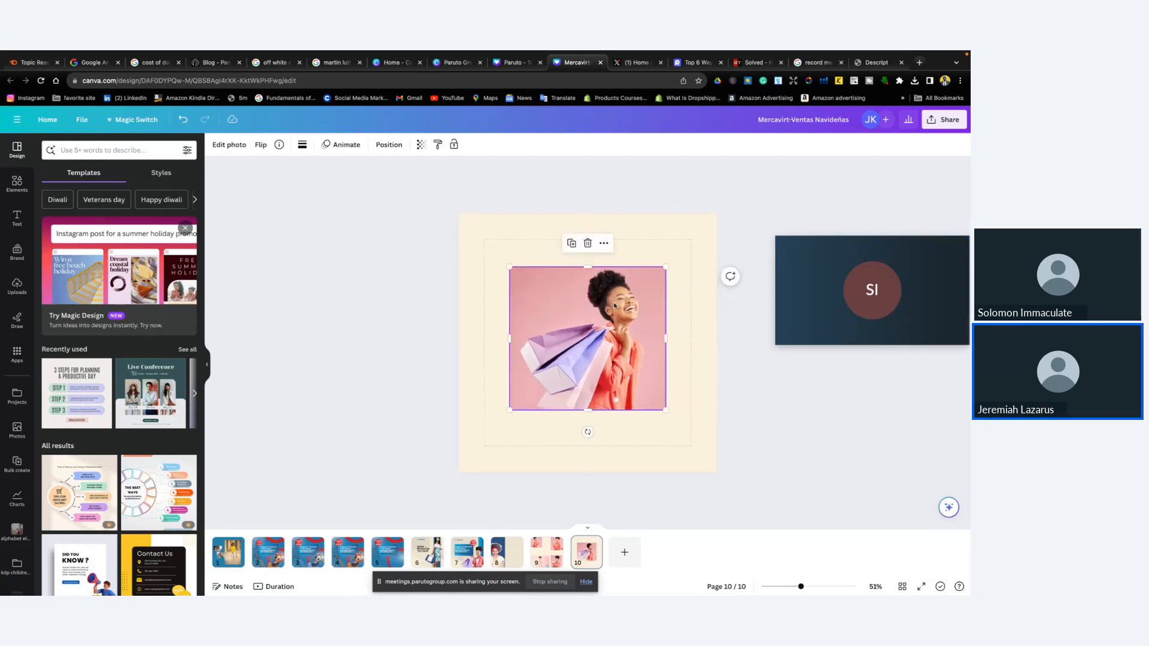
left_click_drag(614, 306, 615, 310)
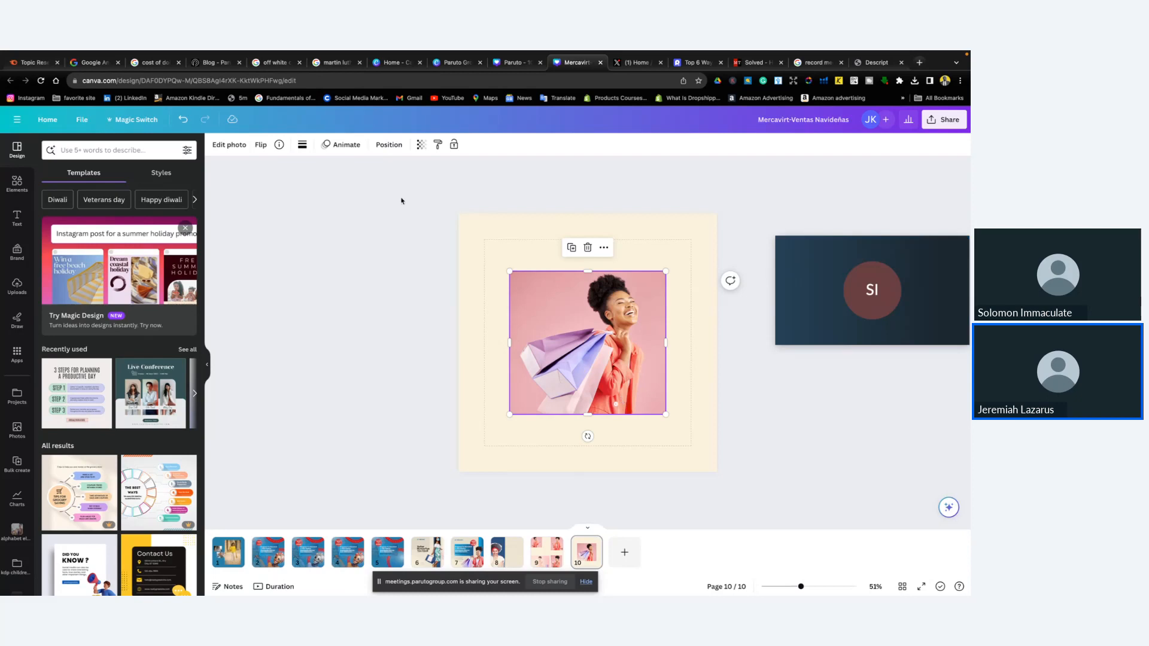
left_click(493, 252)
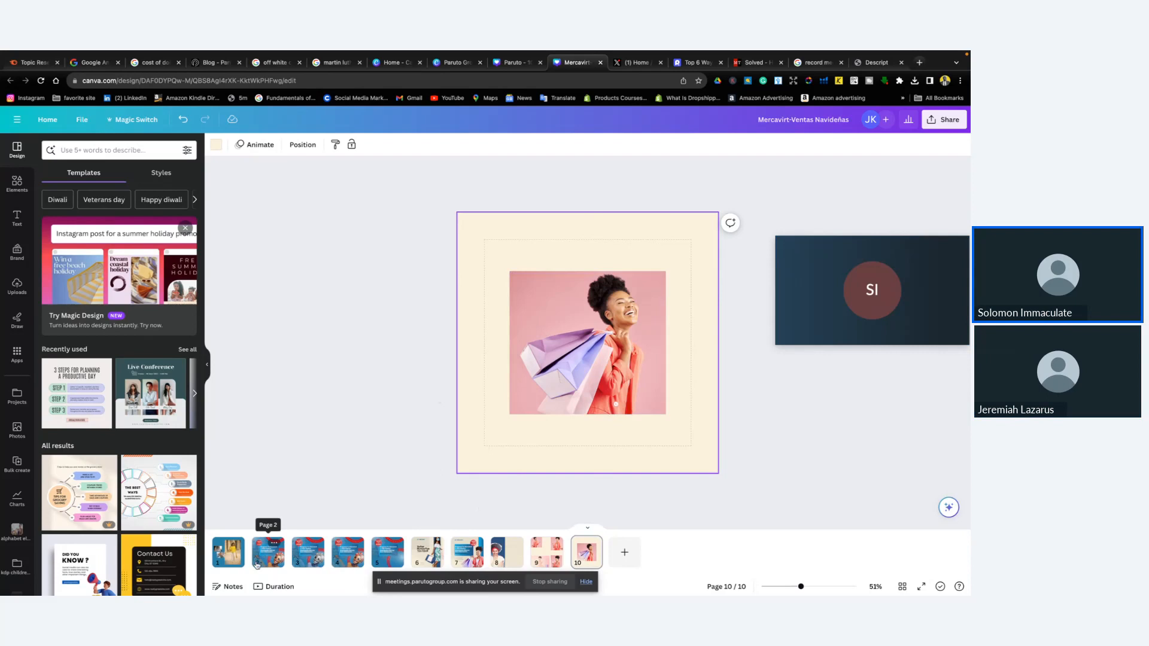
Check page 2's design and set page 10's background to the blue document colour
left_click(277, 541)
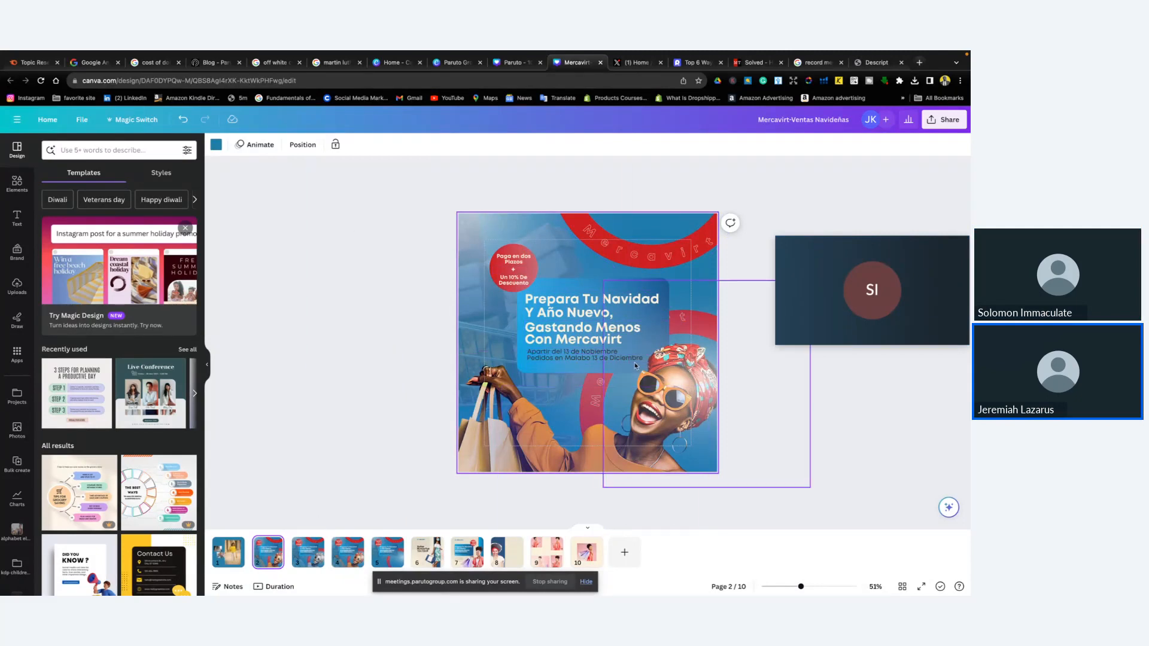
left_click(584, 555)
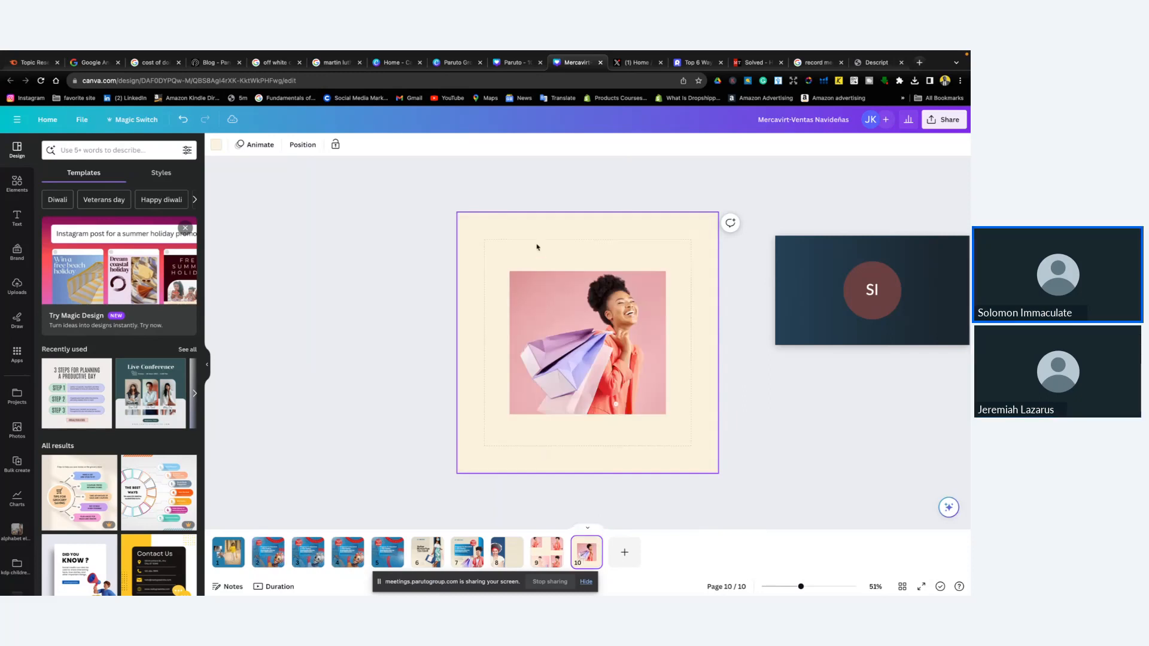
left_click(216, 145)
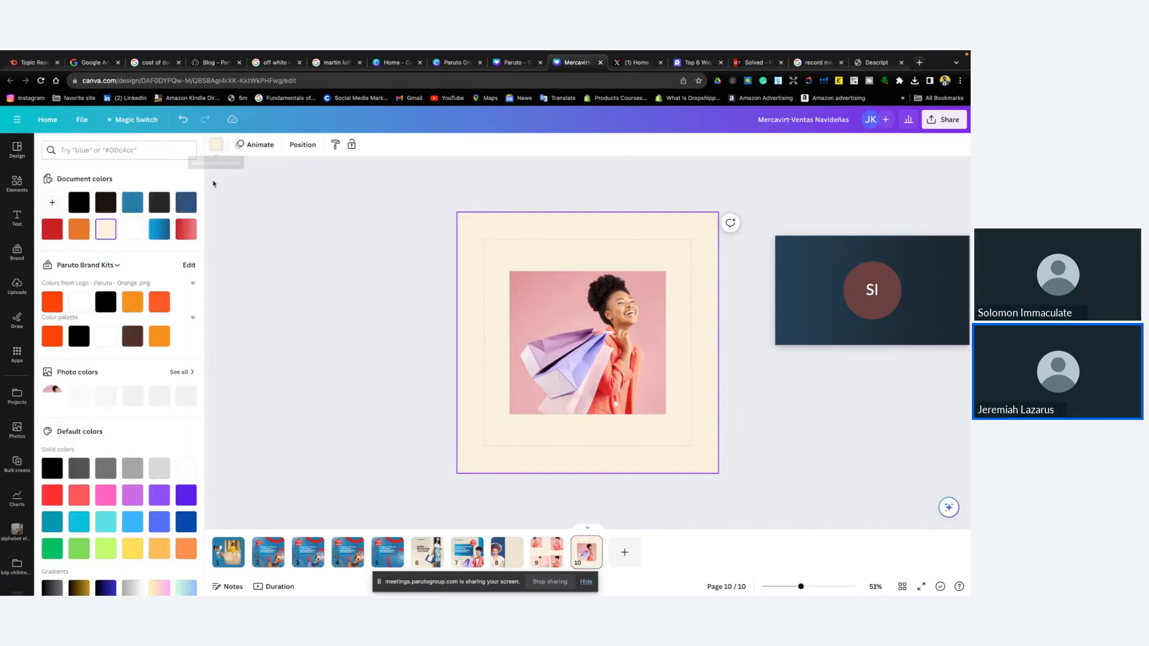
left_click(132, 203)
Separate the woman from the photo's pink background with Magic Grab and move her cut-out to the upper part of the page
left_click_drag(623, 388, 550, 445)
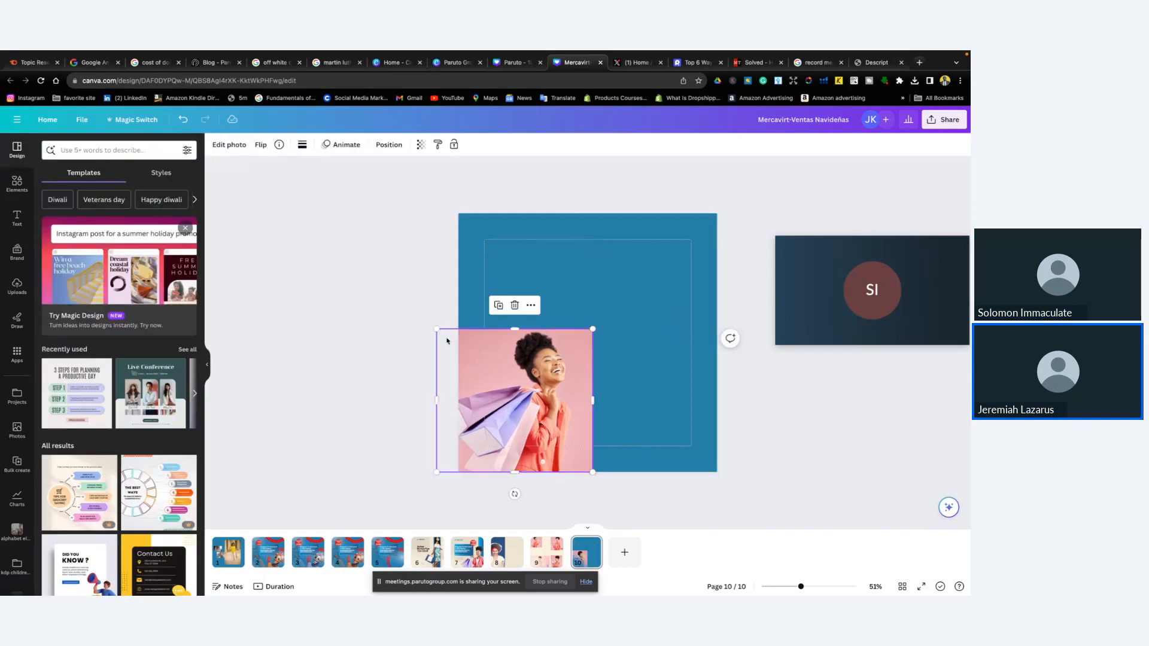
left_click_drag(511, 373, 564, 352)
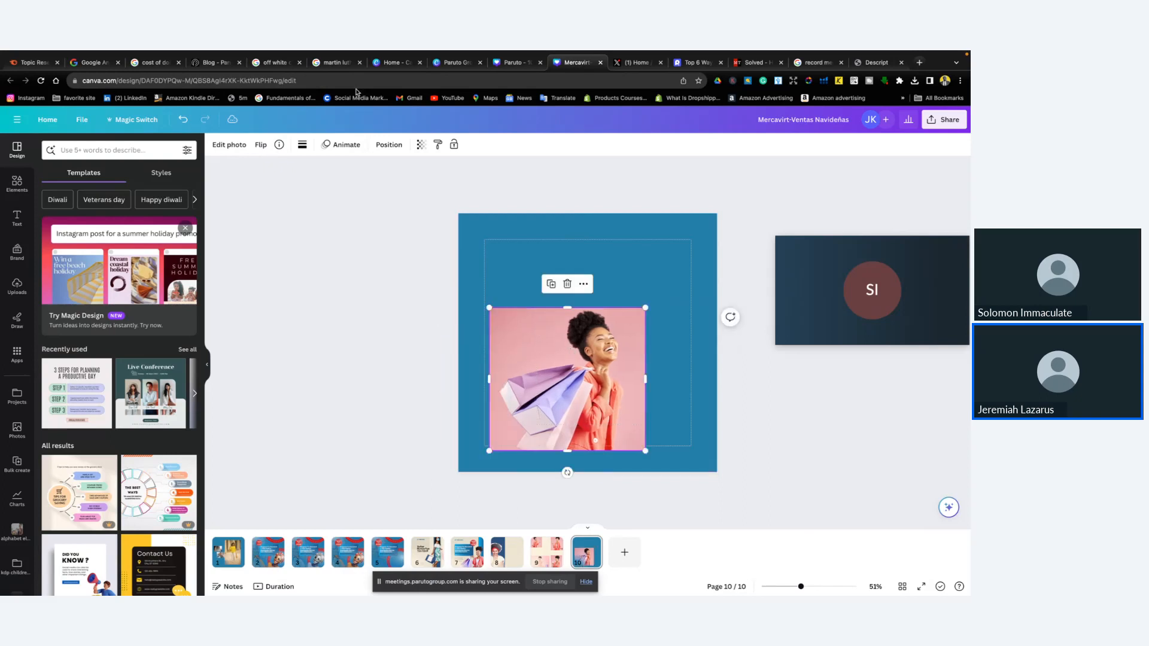
left_click(230, 145)
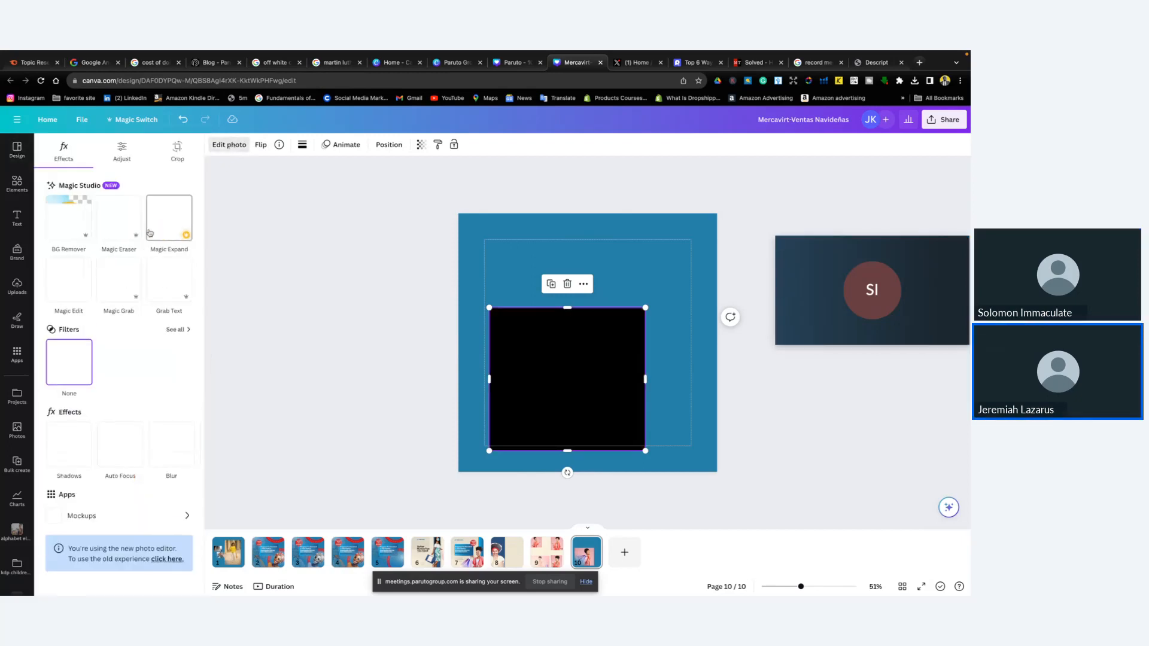
left_click(124, 291)
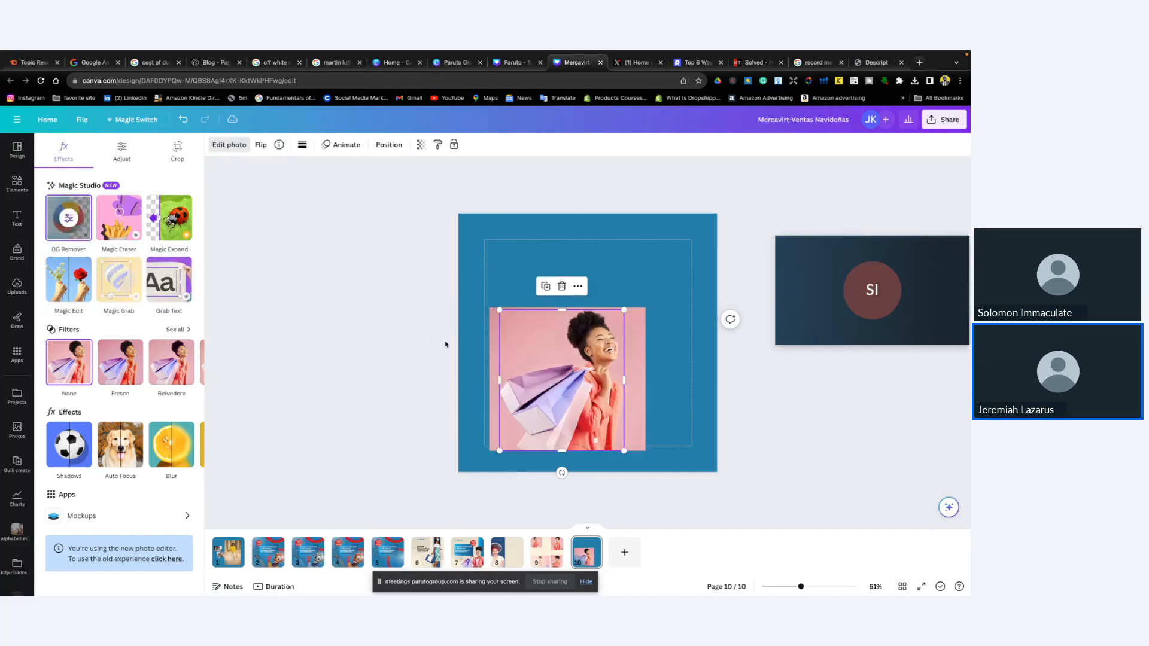
left_click_drag(571, 382, 561, 281)
Delete the leftover pink background and place the woman's cut-out in the lower-left corner of page 10
left_click(606, 427)
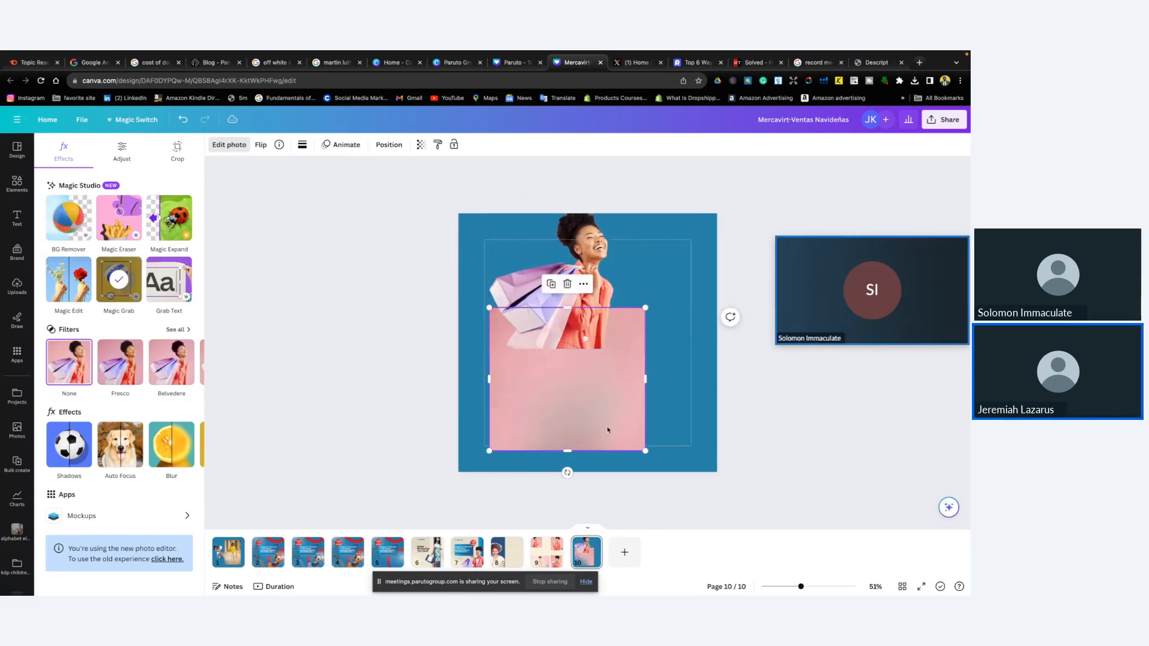
left_click_drag(608, 429, 680, 457)
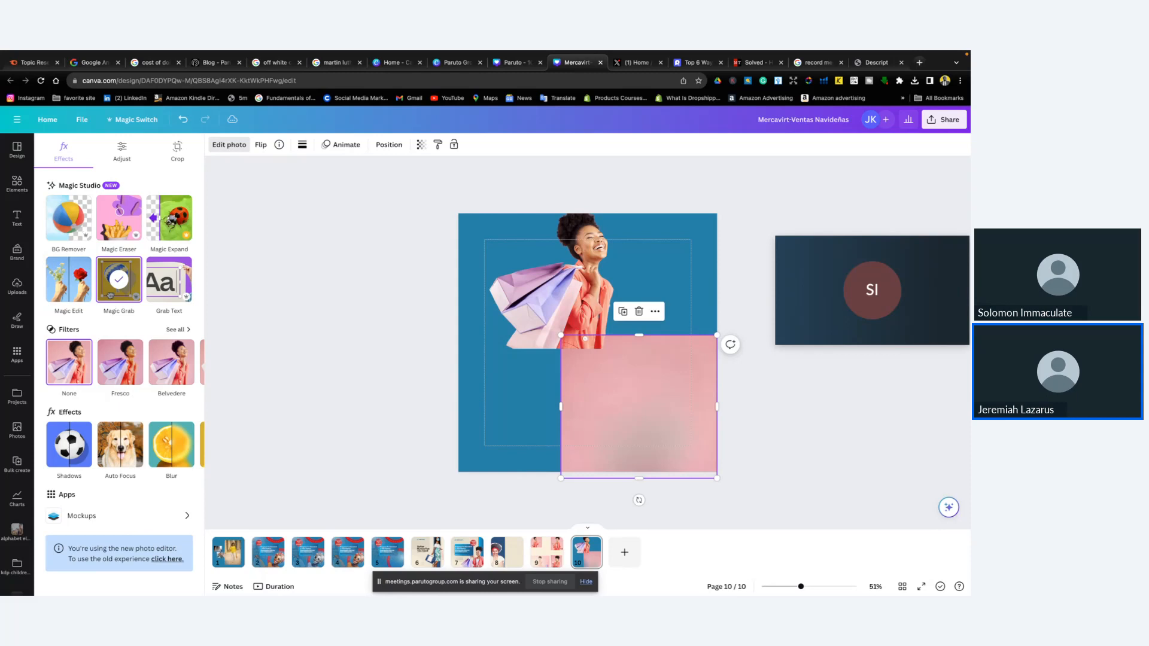
key("Delete")
left_click_drag(583, 273, 523, 395)
mouse_move(554, 332)
left_mouse_down()
mouse_move(600, 311)
mouse_move(572, 323)
left_mouse_up()
left_click(590, 336)
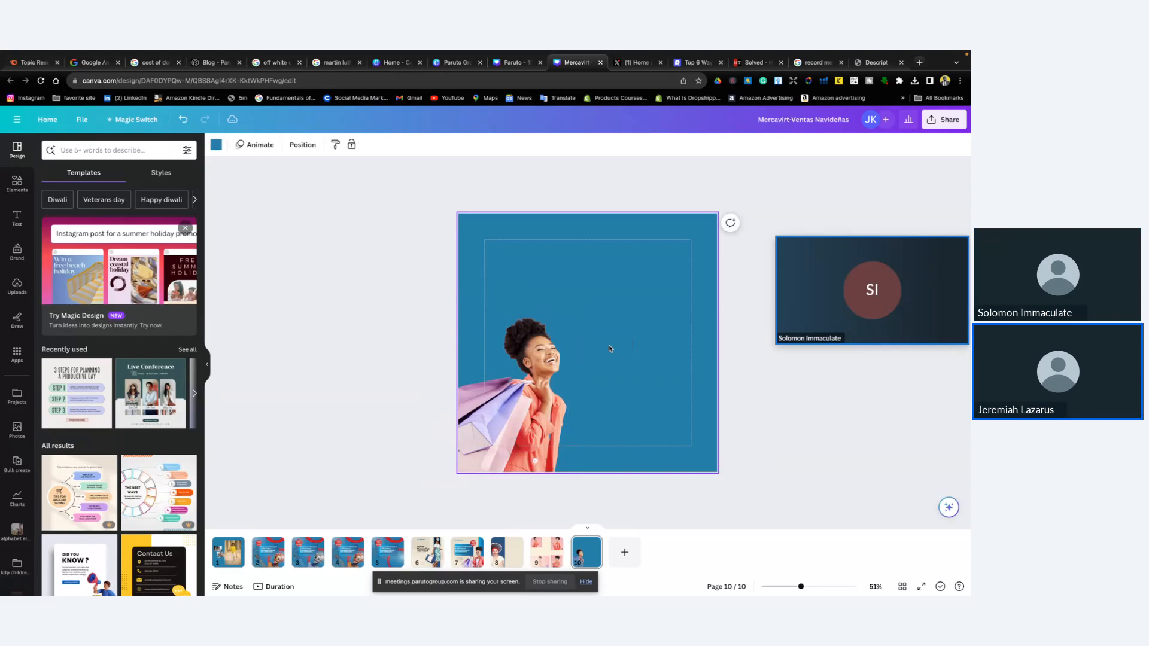
Add page 11 and insert a paragraph text box in its middle, enlarged to font size 35.2
left_click(624, 552)
left_click(562, 333)
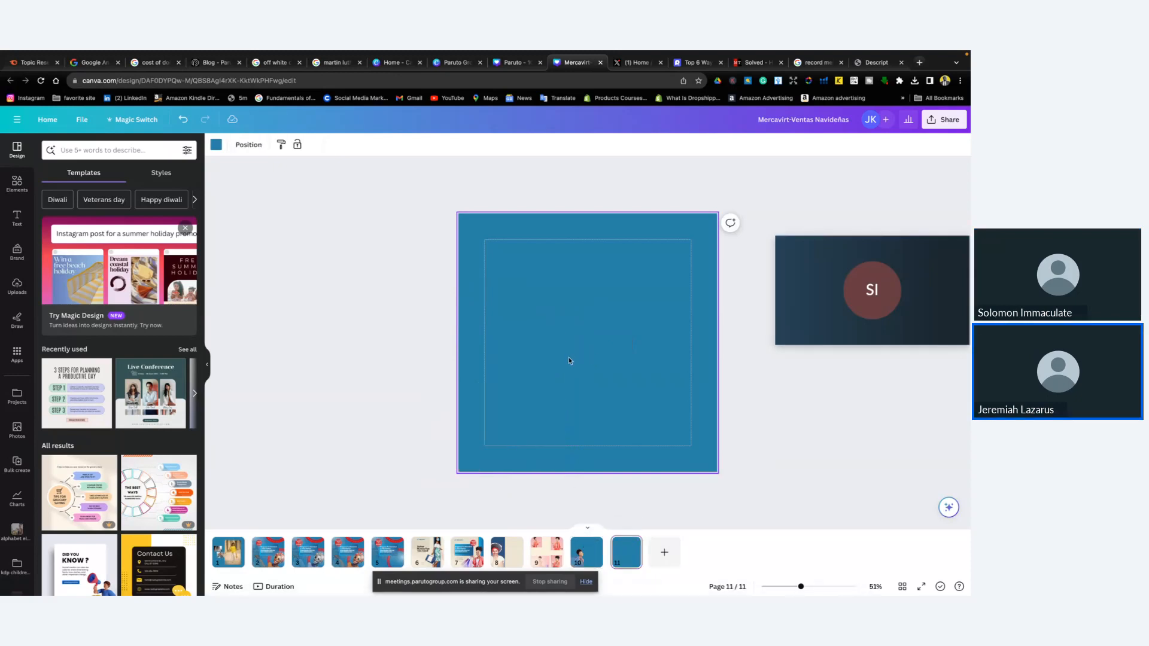
key("t")
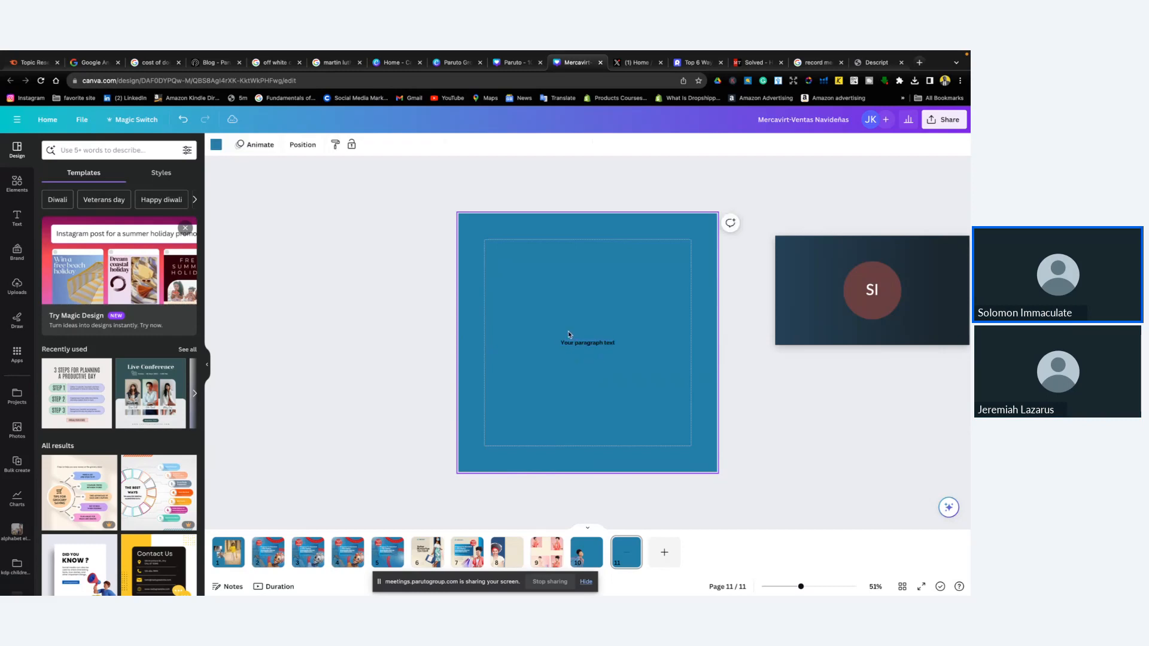
double_click(567, 343)
left_click_drag(560, 339, 506, 334)
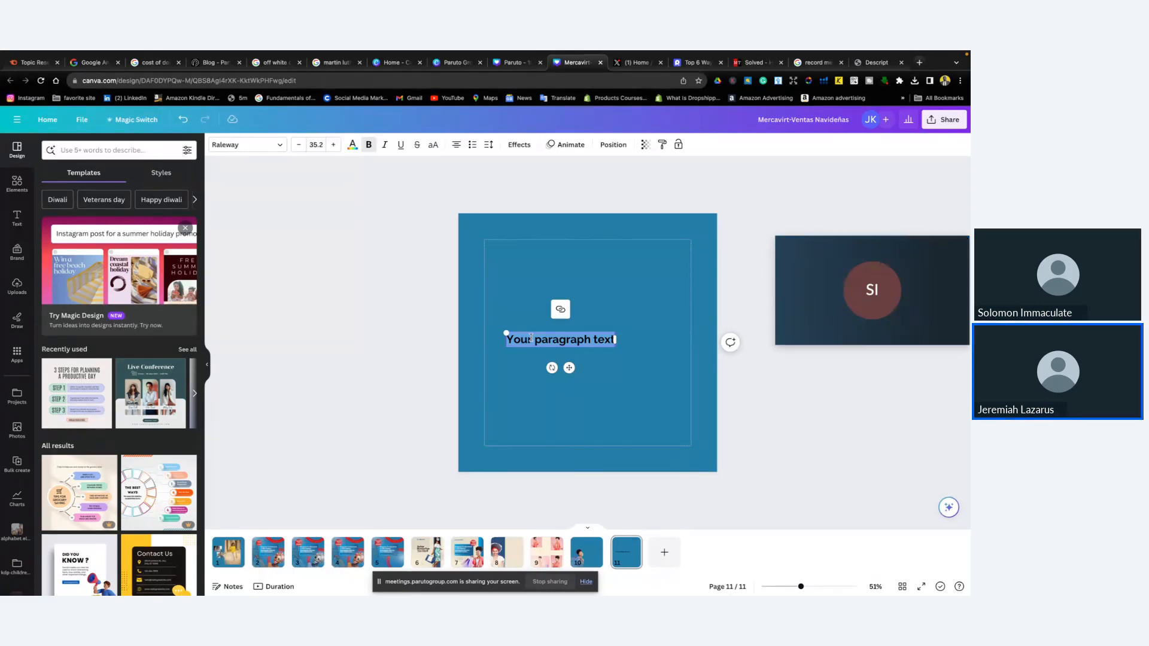
Replace the placeholder text with "Sell-It" and "Black friday special Offer" on two lines and move the text box near the page's upper edge
type("S")
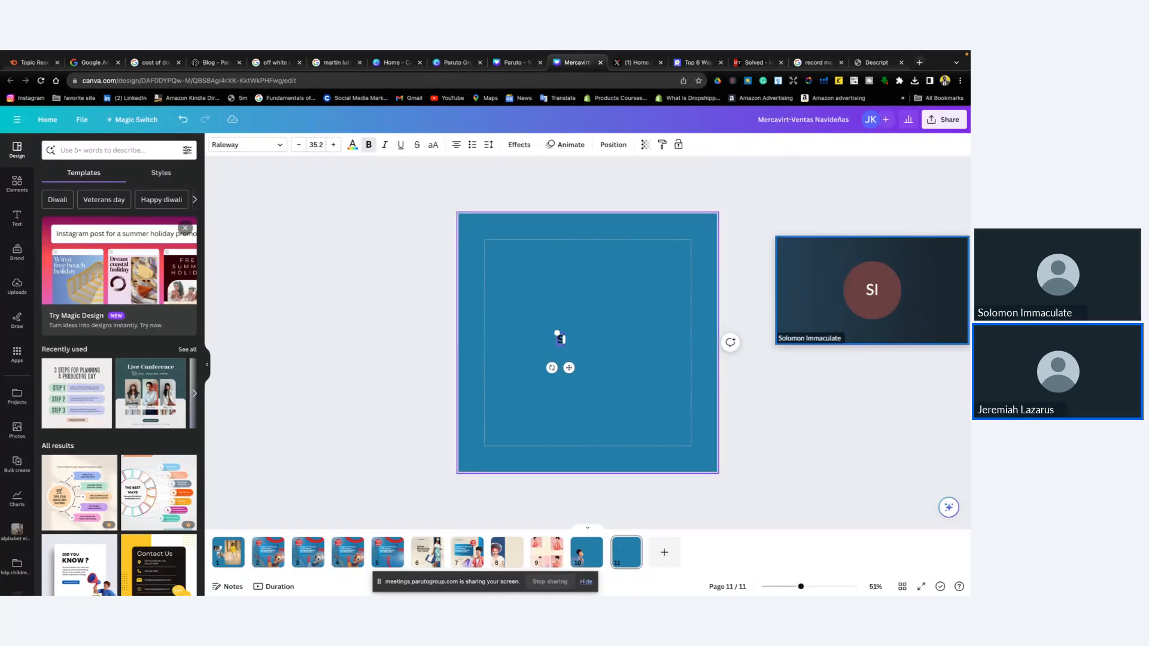
type("ell-It")
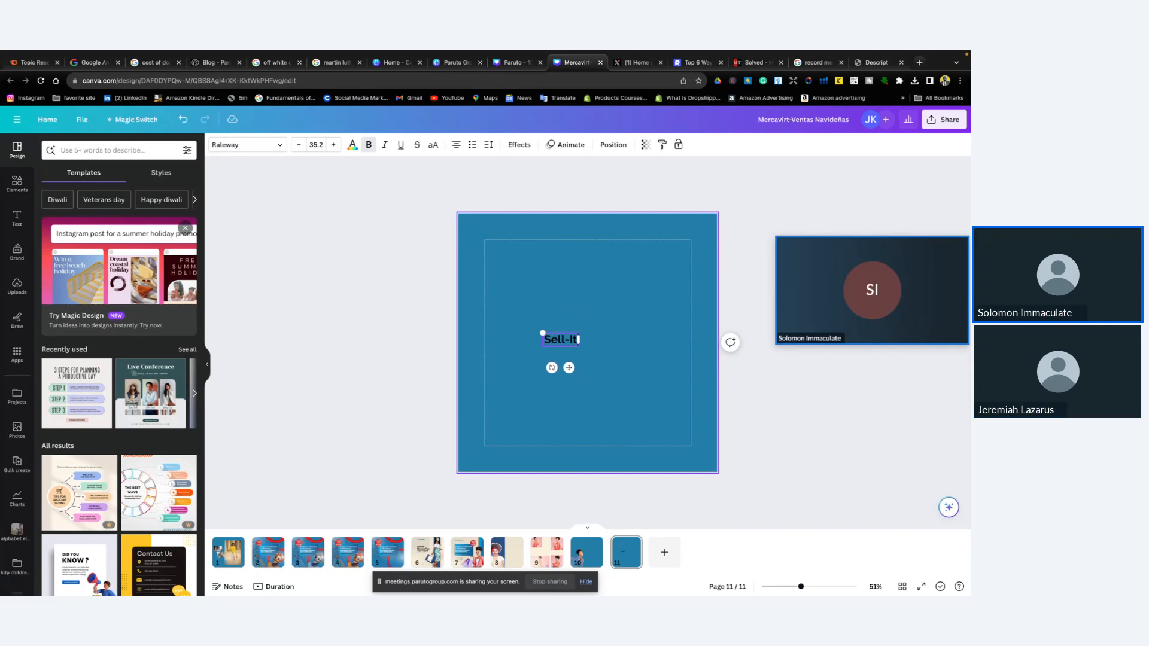
key("Return")
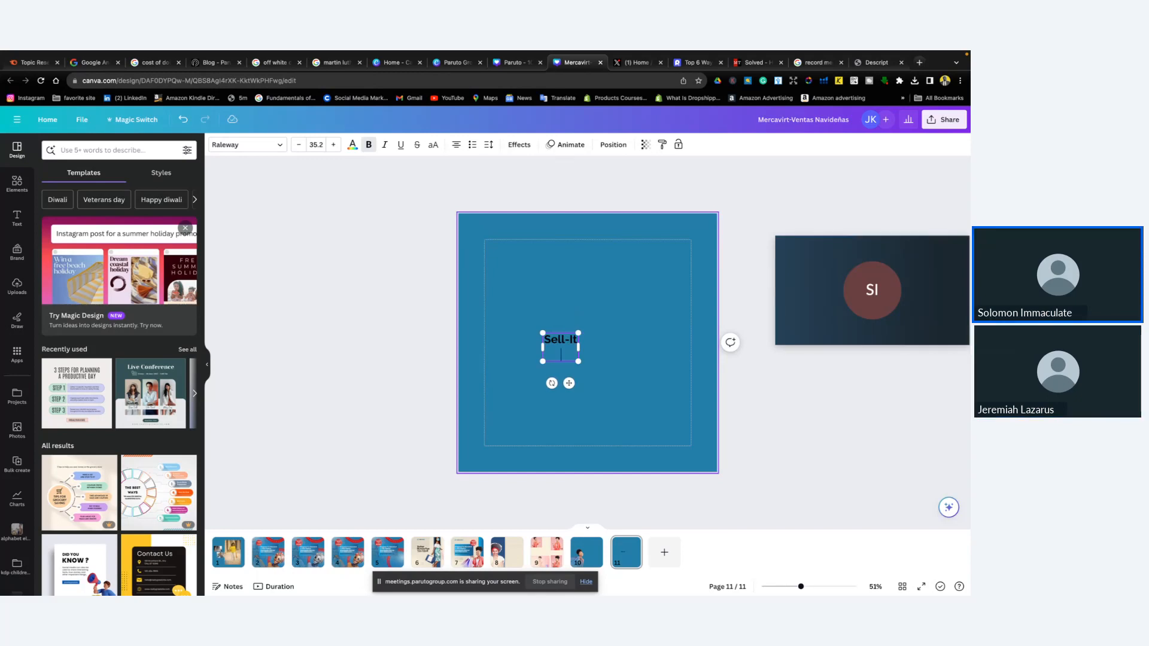
type("Bla")
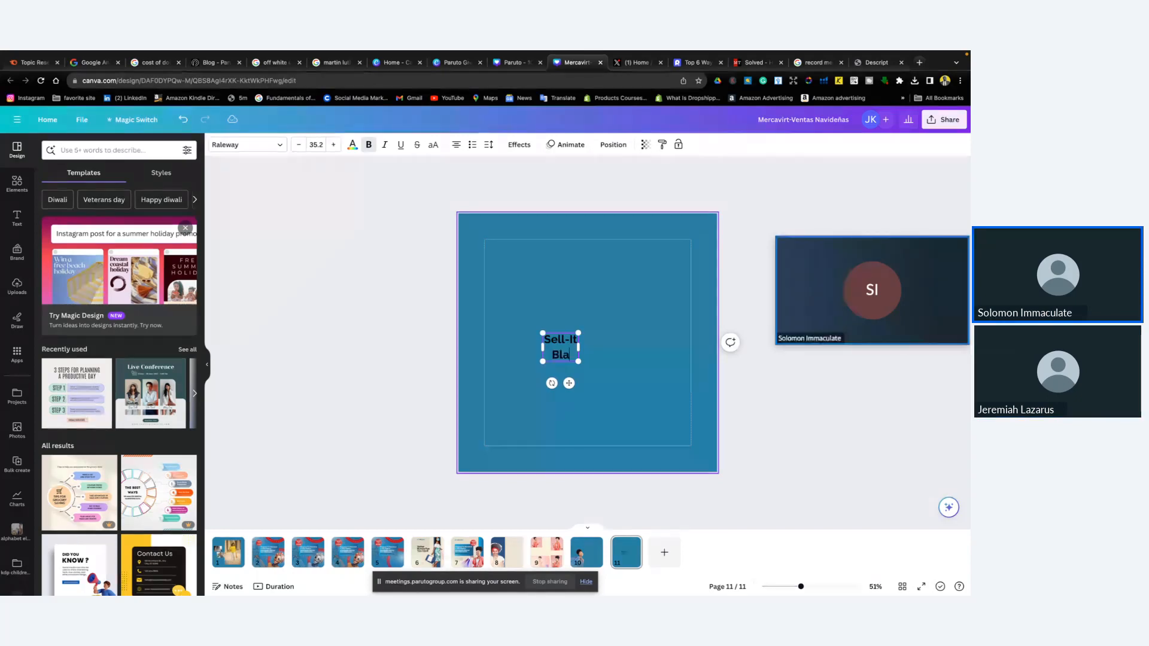
type("ck friday")
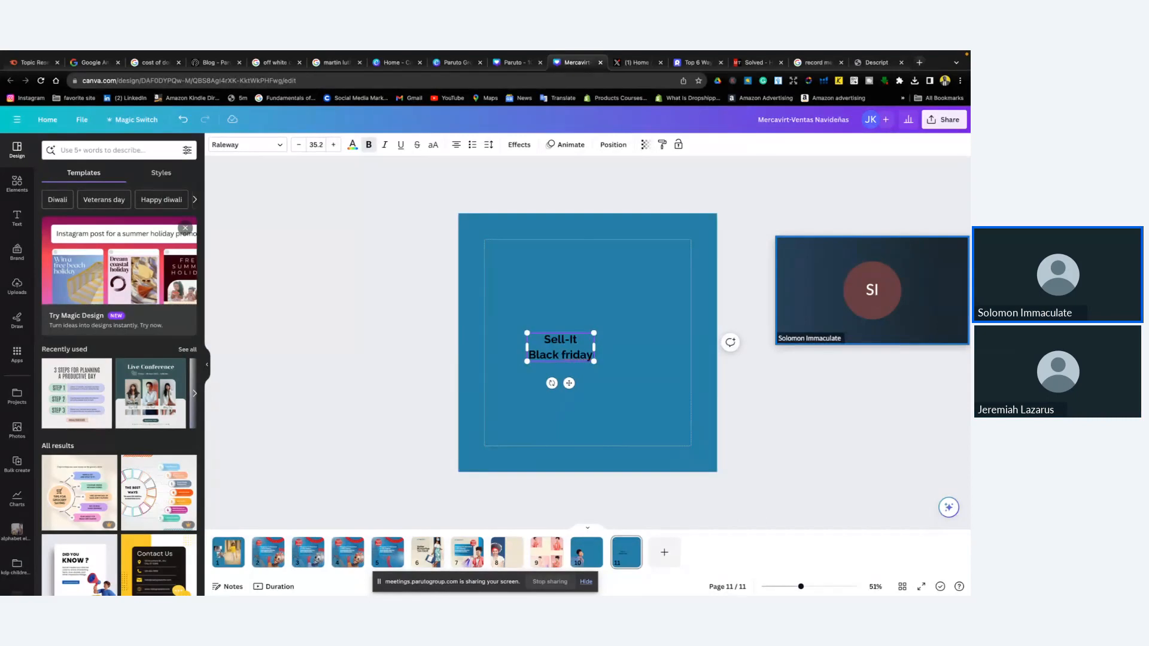
type(" P")
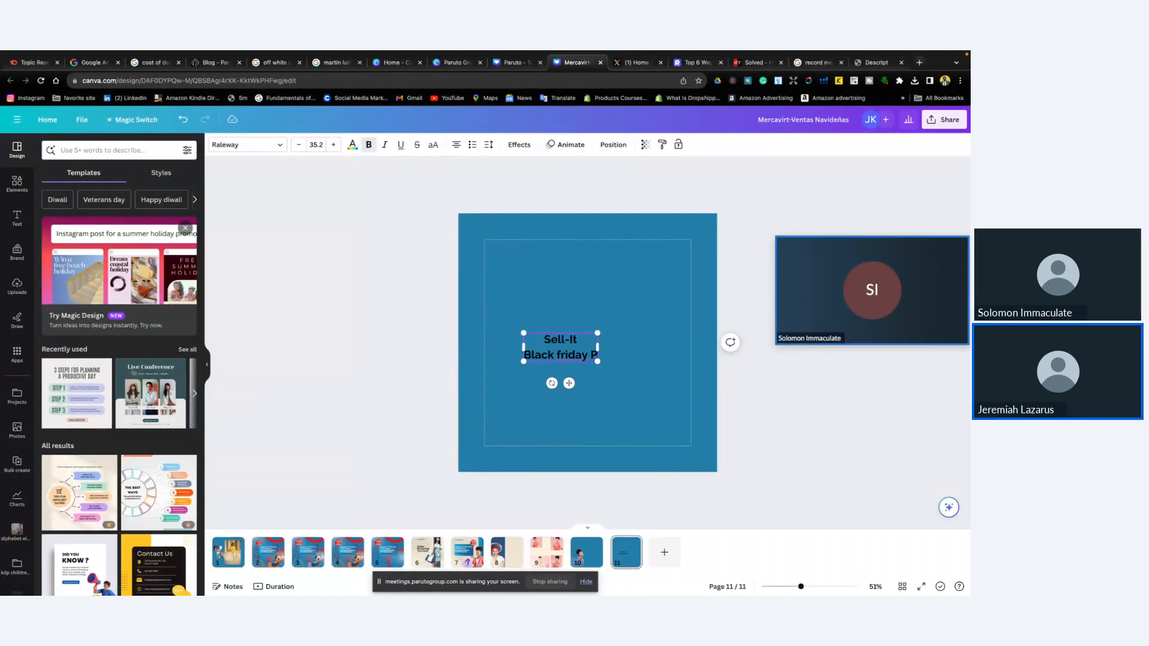
key("BackSpace")
type("special")
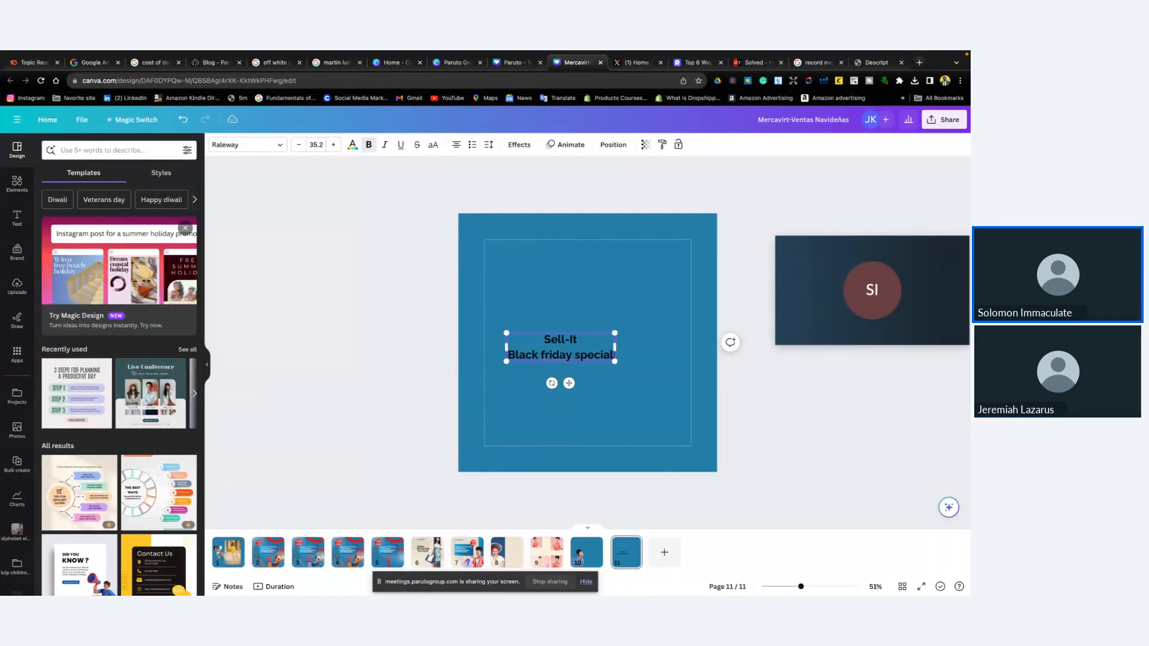
type(" Offer")
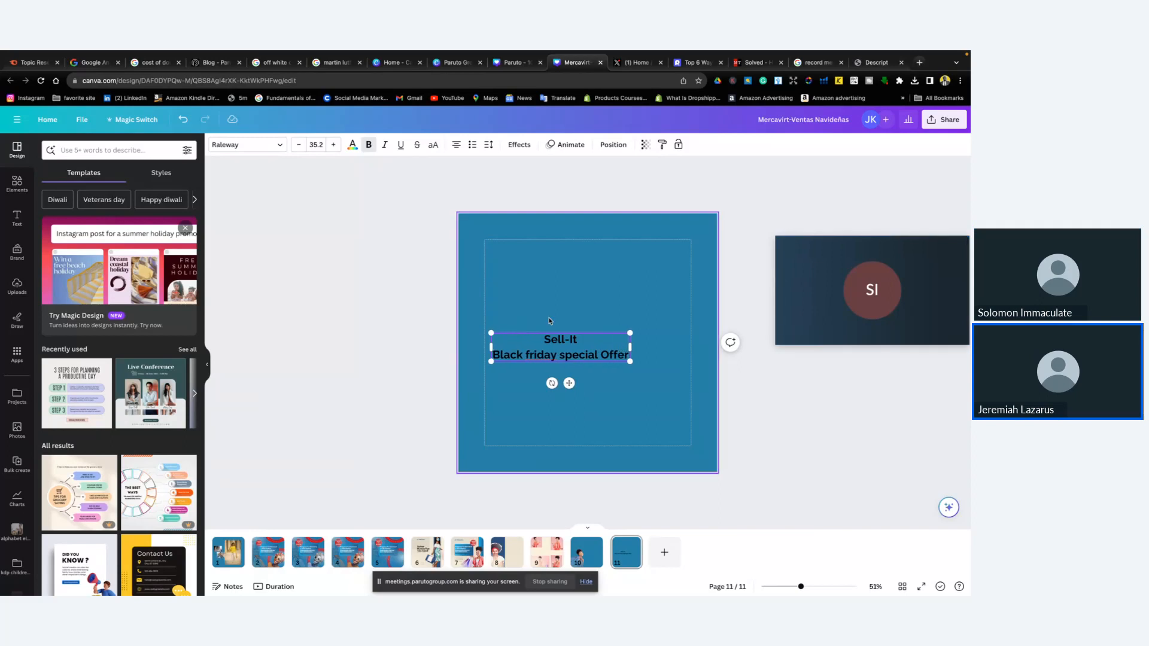
left_click(620, 383)
left_click_drag(616, 354, 626, 277)
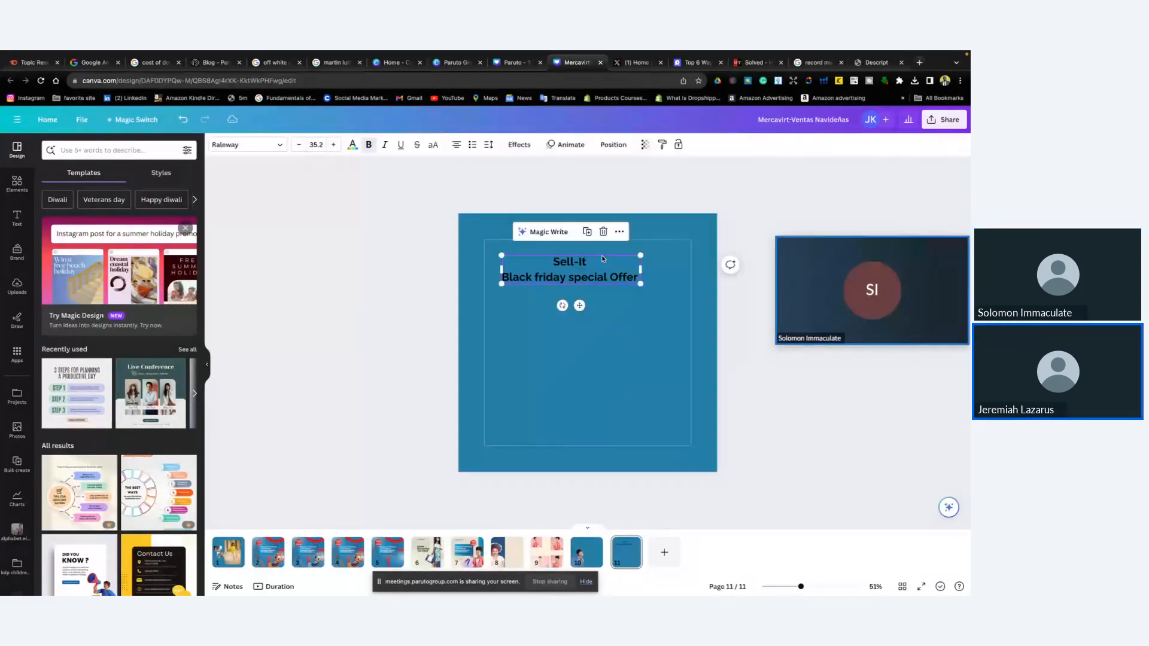
Duplicate the heading text box, place the copy below it and replace its text with "20 % off"
key("ctrl+d")
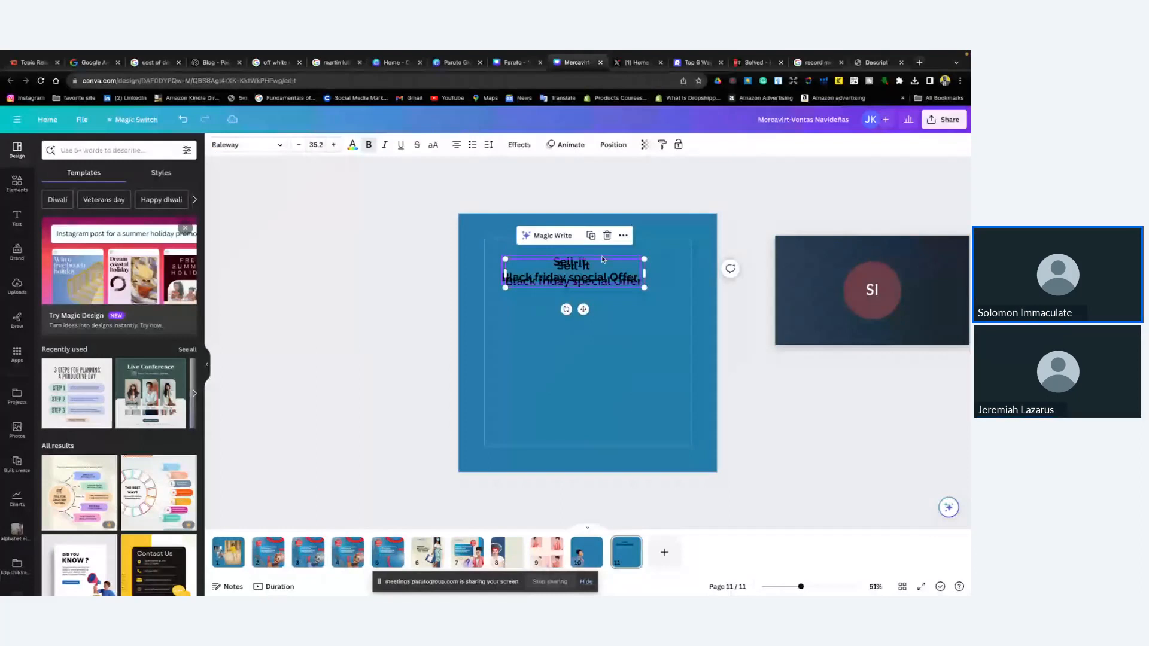
left_click_drag(603, 259, 589, 325)
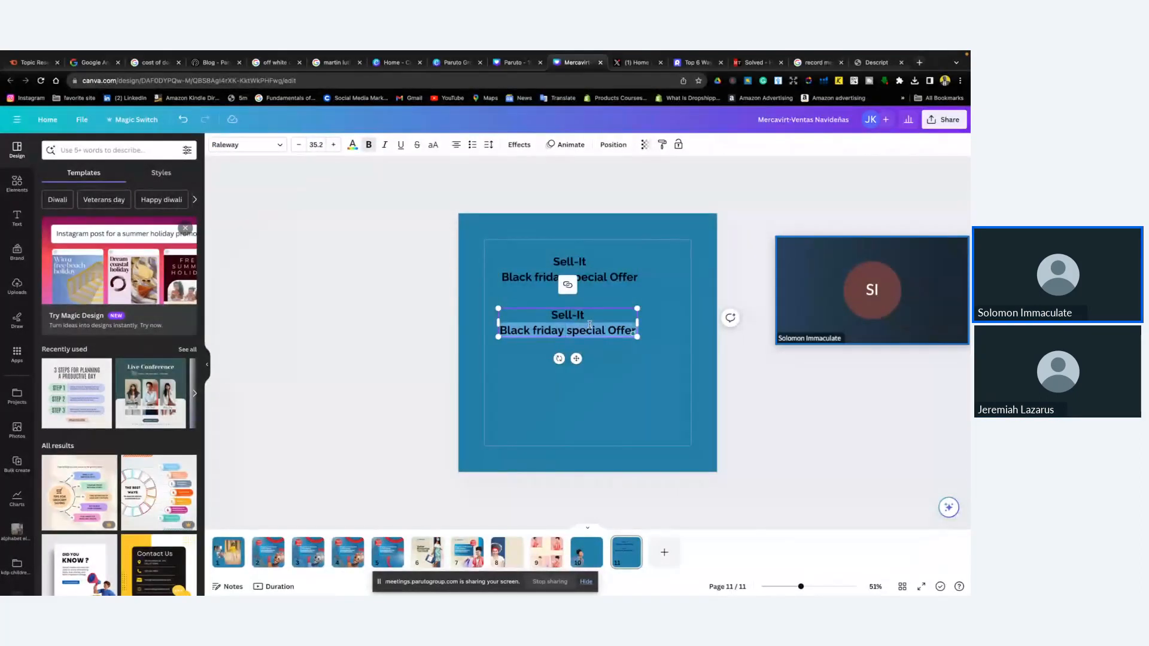
key("BackSpace")
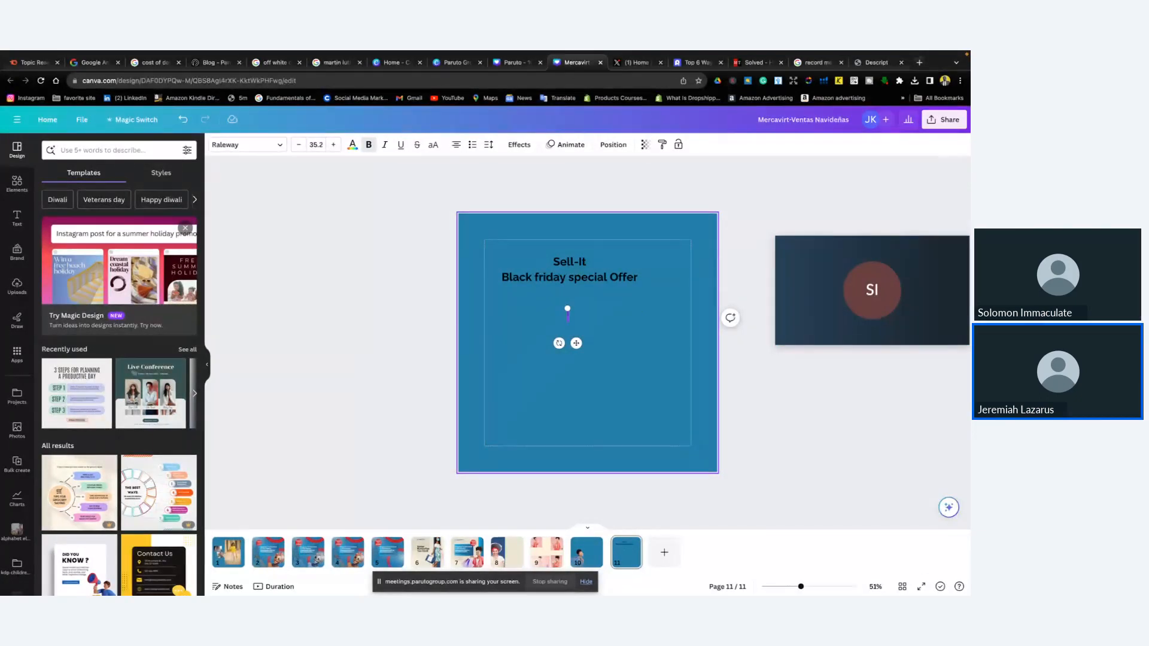
type("20")
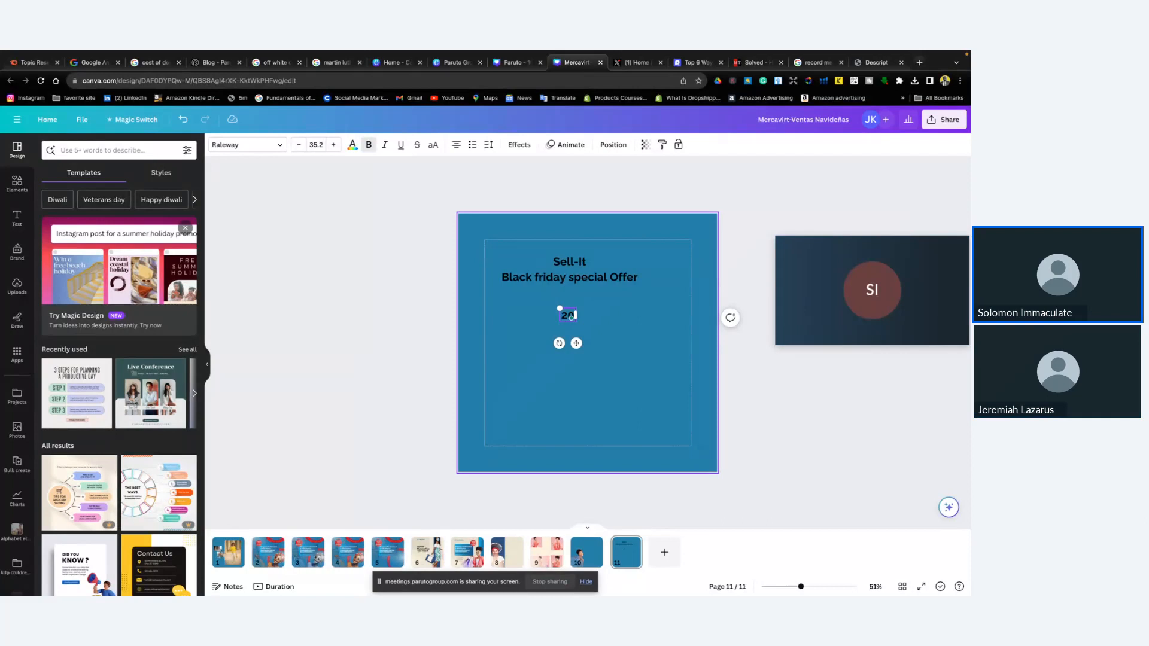
type(" % off")
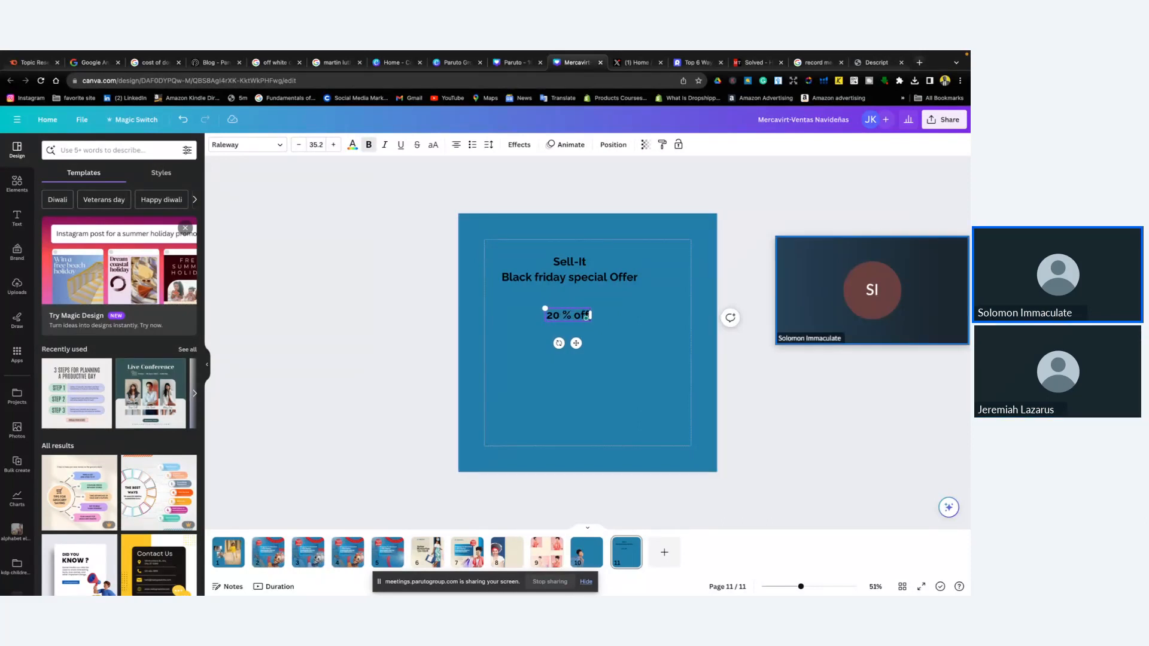
Add the lines "20-22 Nov" and "free delivery within abuja" under "20 % off" and move the block slightly closer to the heading
key("Return")
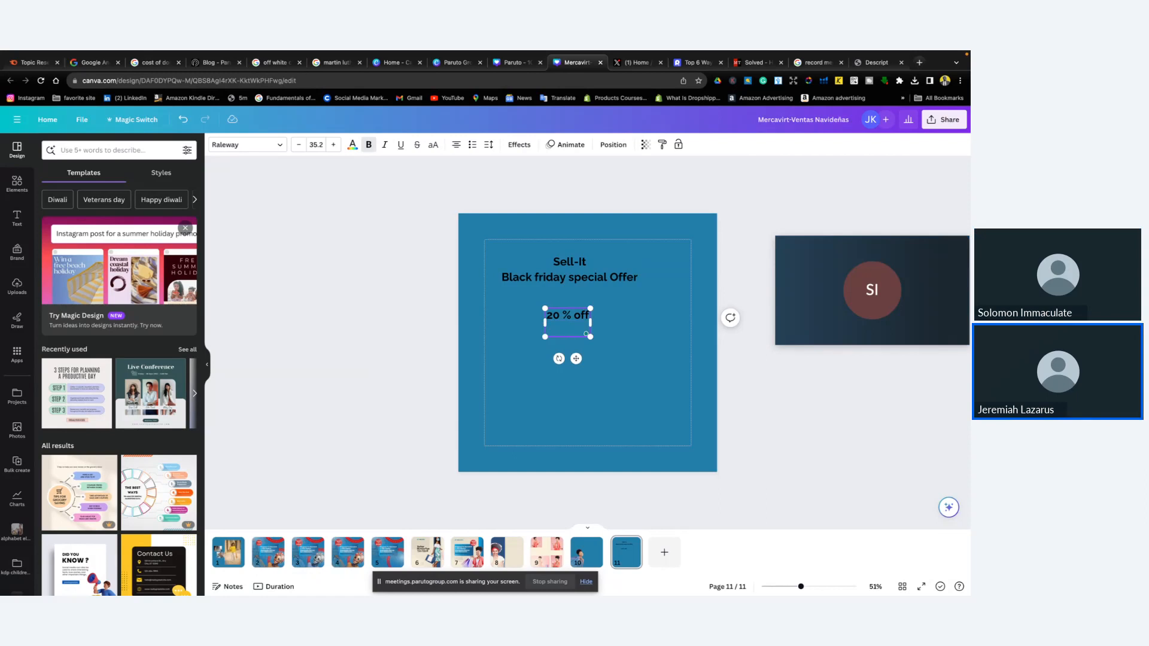
type("20-")
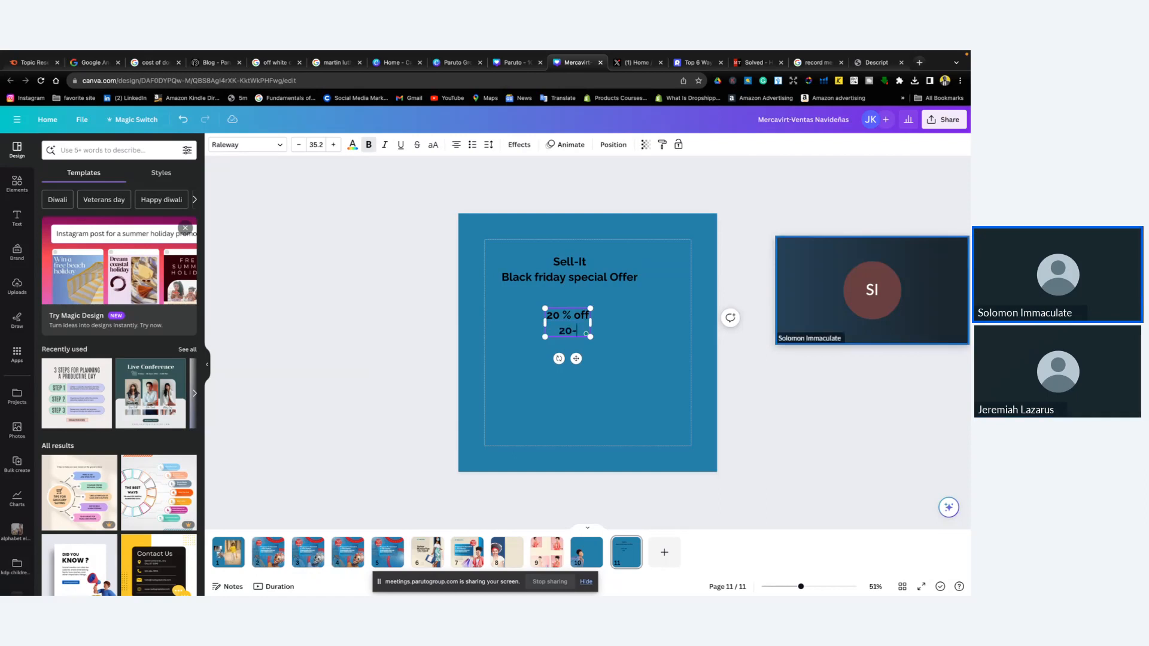
type("22 Nov")
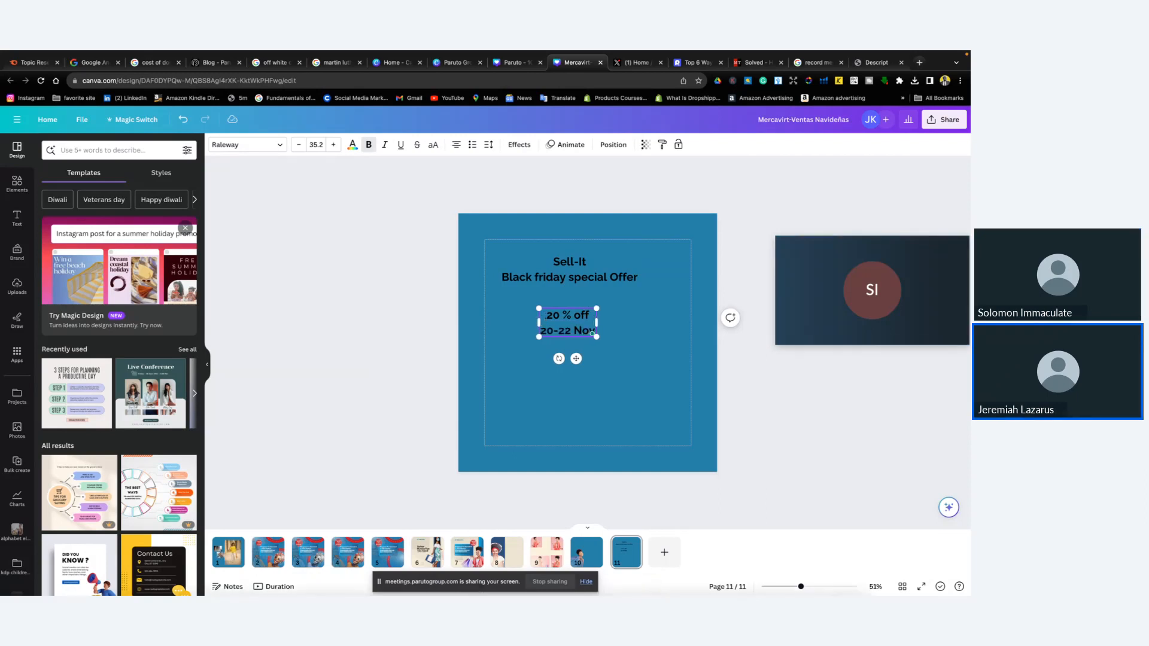
key("Return")
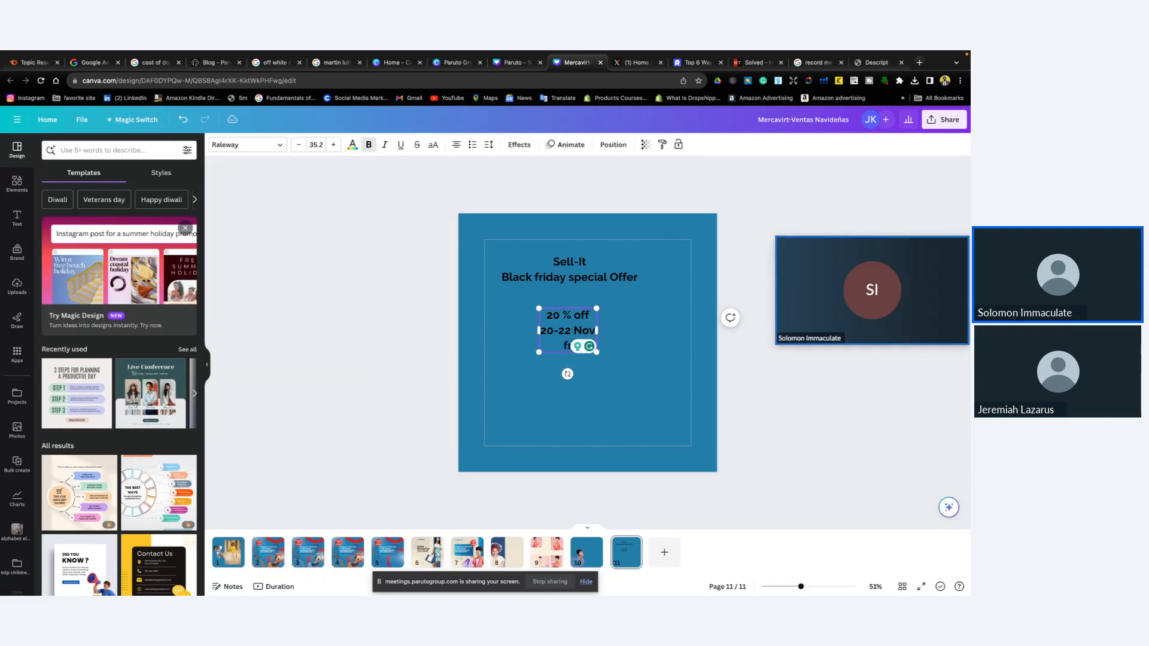
type("ee deliver")
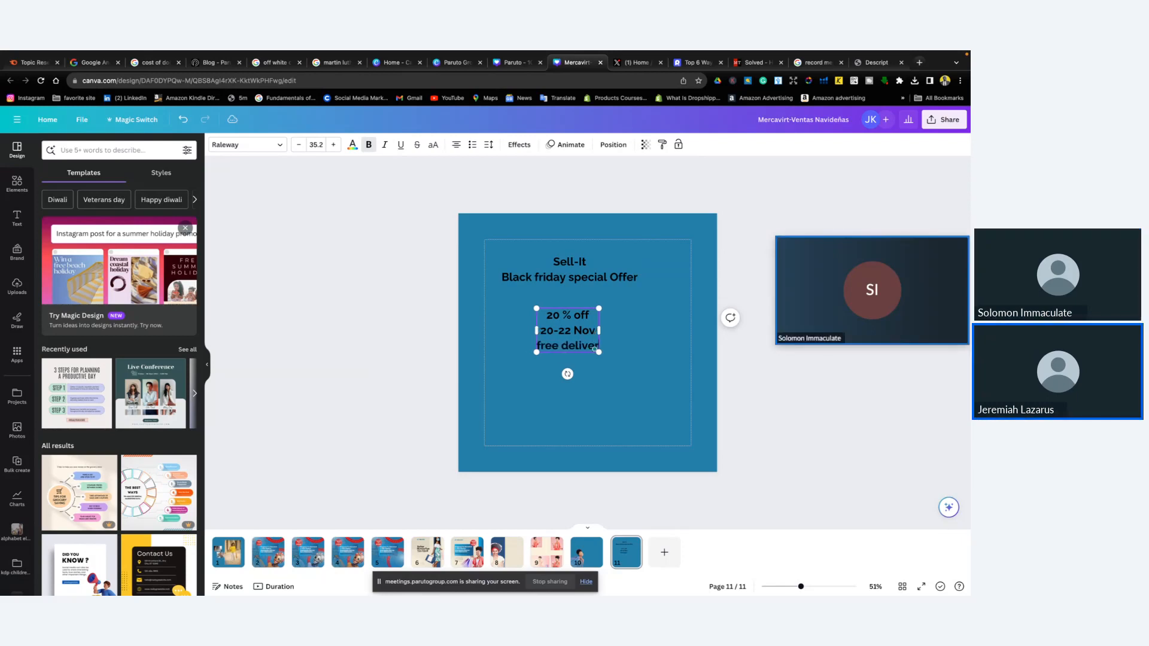
type("y within a")
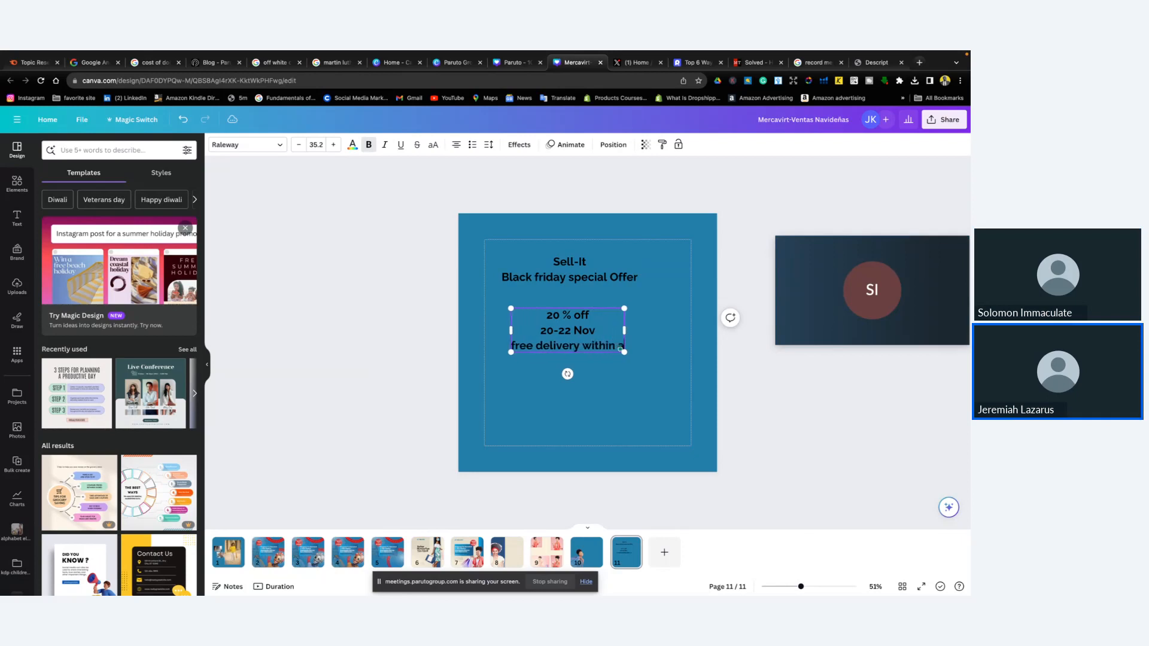
type("buja")
left_click(650, 350)
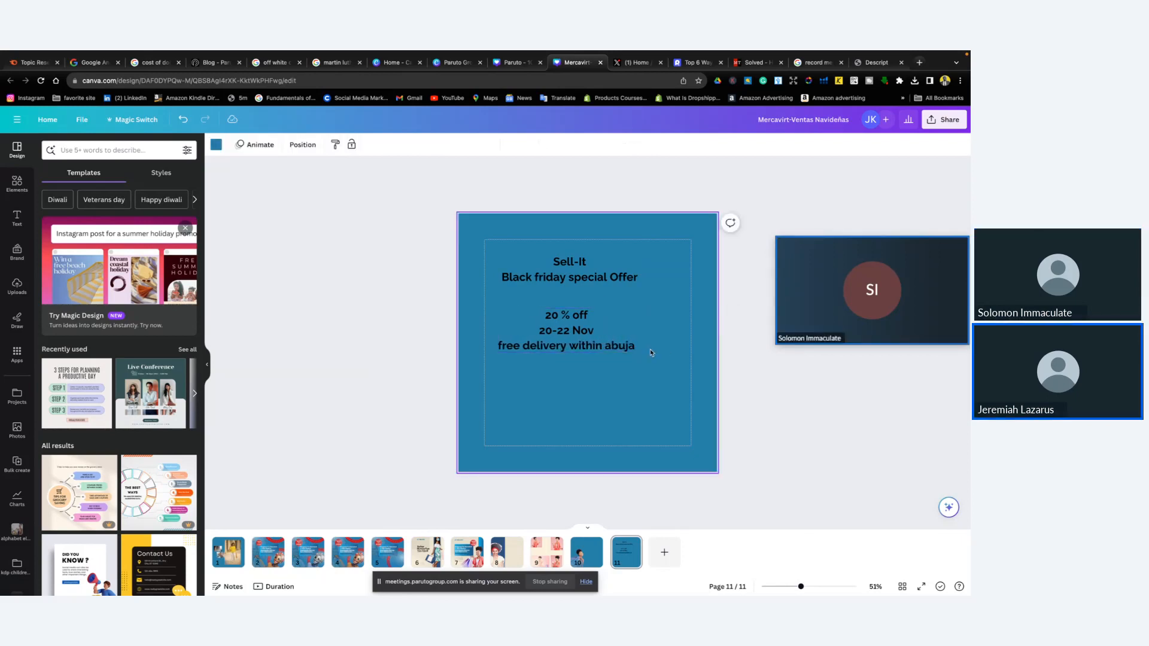
left_click_drag(585, 344, 585, 335)
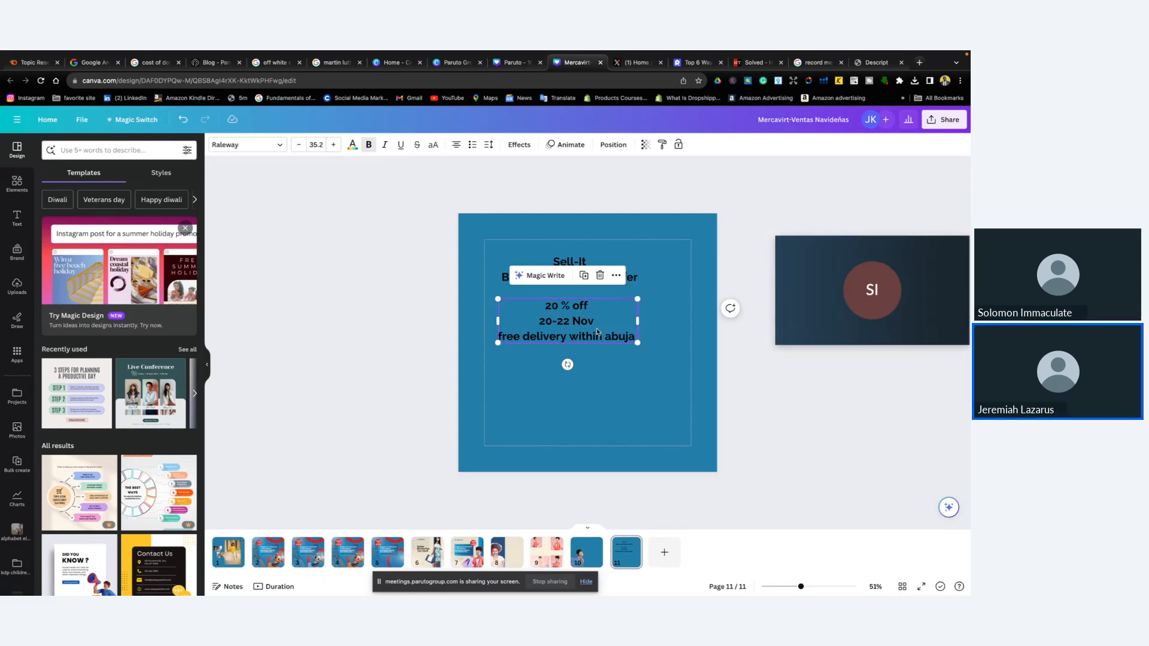
left_click_drag(597, 331, 588, 413)
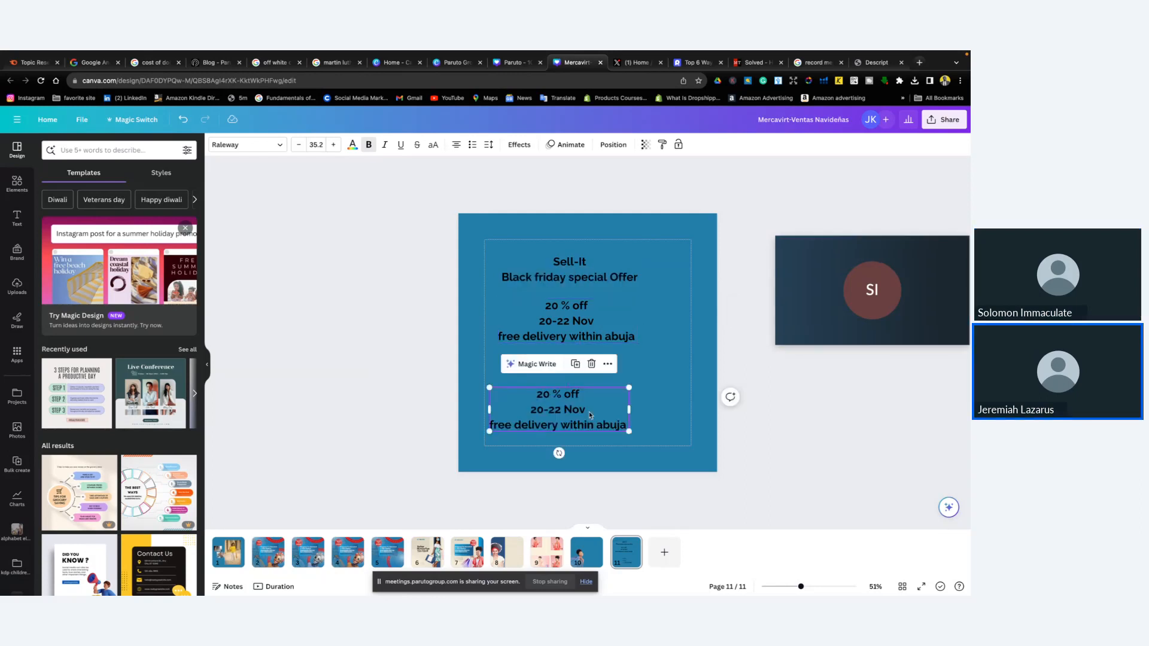
key("Delete")
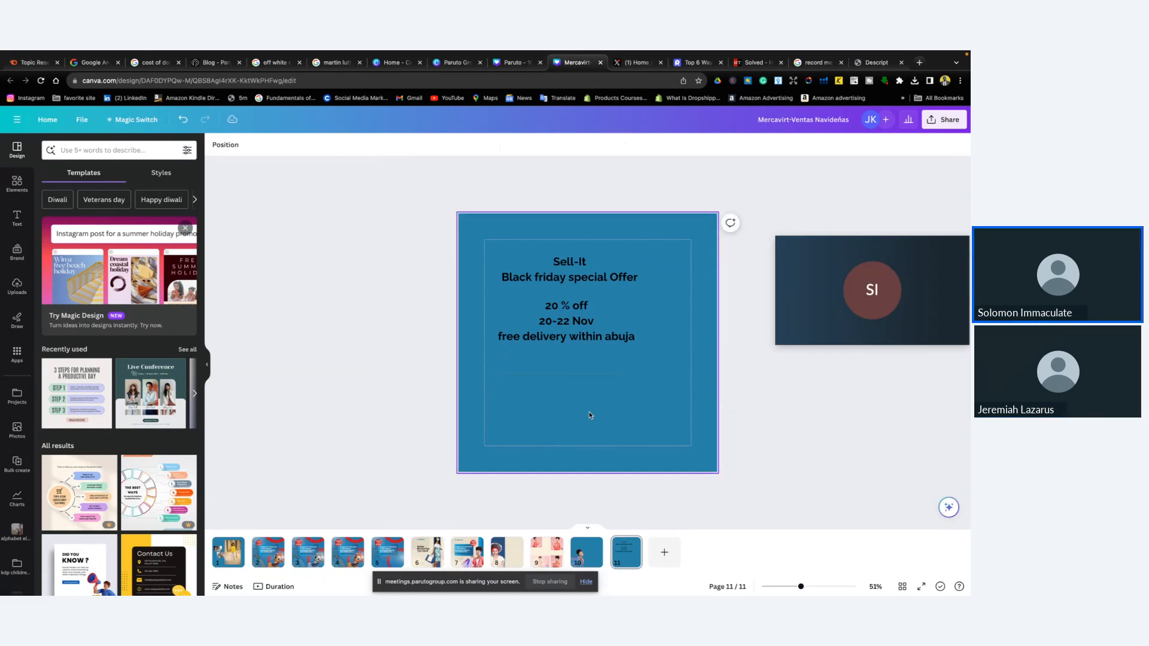
left_click(571, 323)
key("super+d")
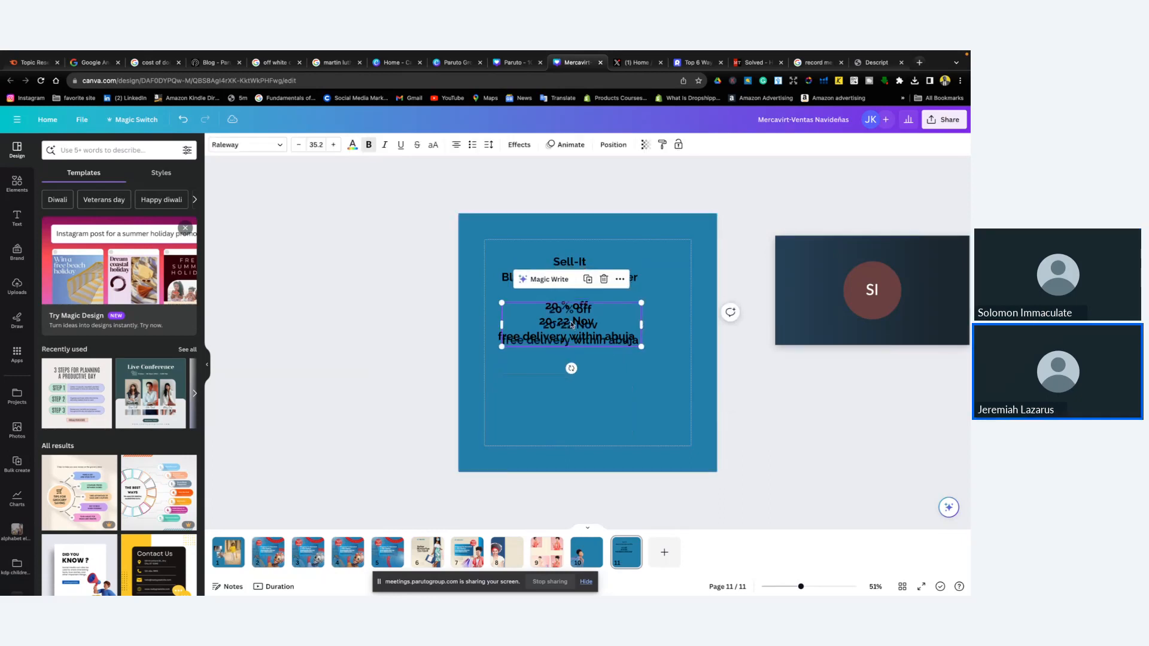
left_click_drag(571, 324, 570, 371)
key("Delete")
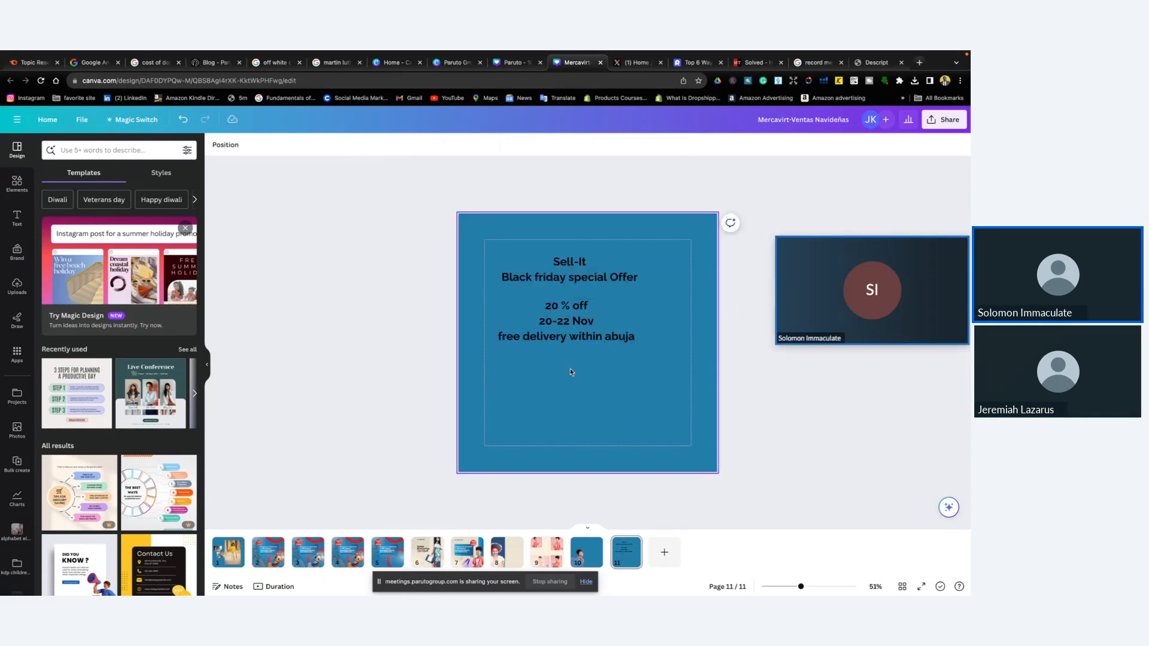
Duplicate the offer details text box, place the copy directly below it and replace its text with "socials"
left_click(580, 325)
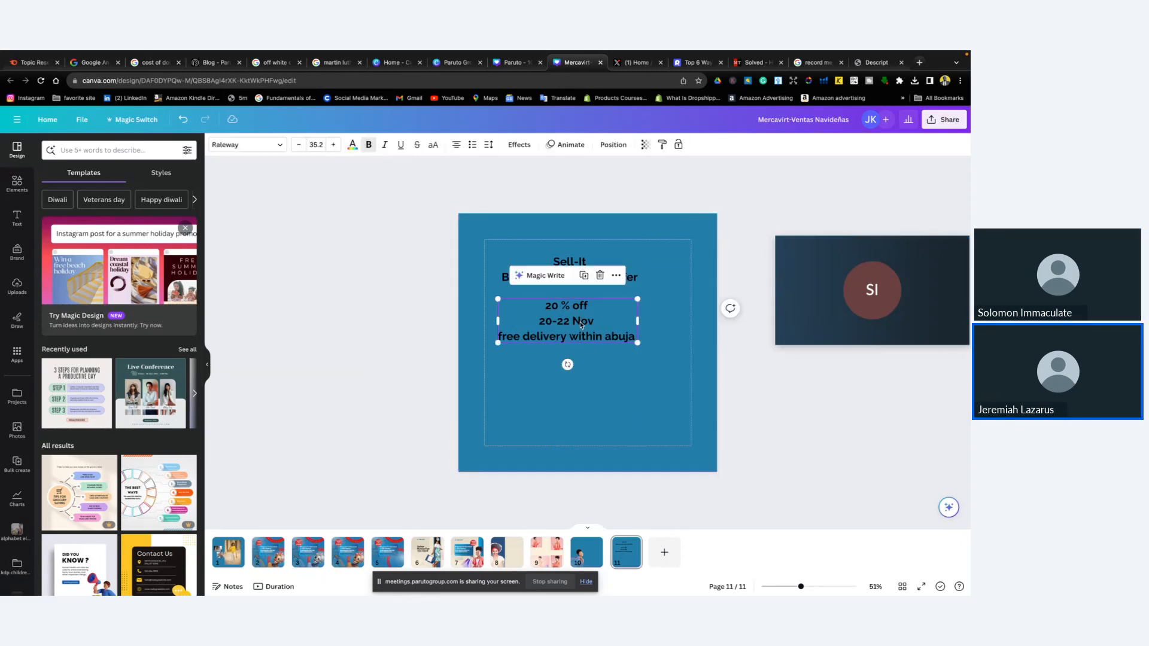
key("super+d")
left_click_drag(580, 325, 570, 371)
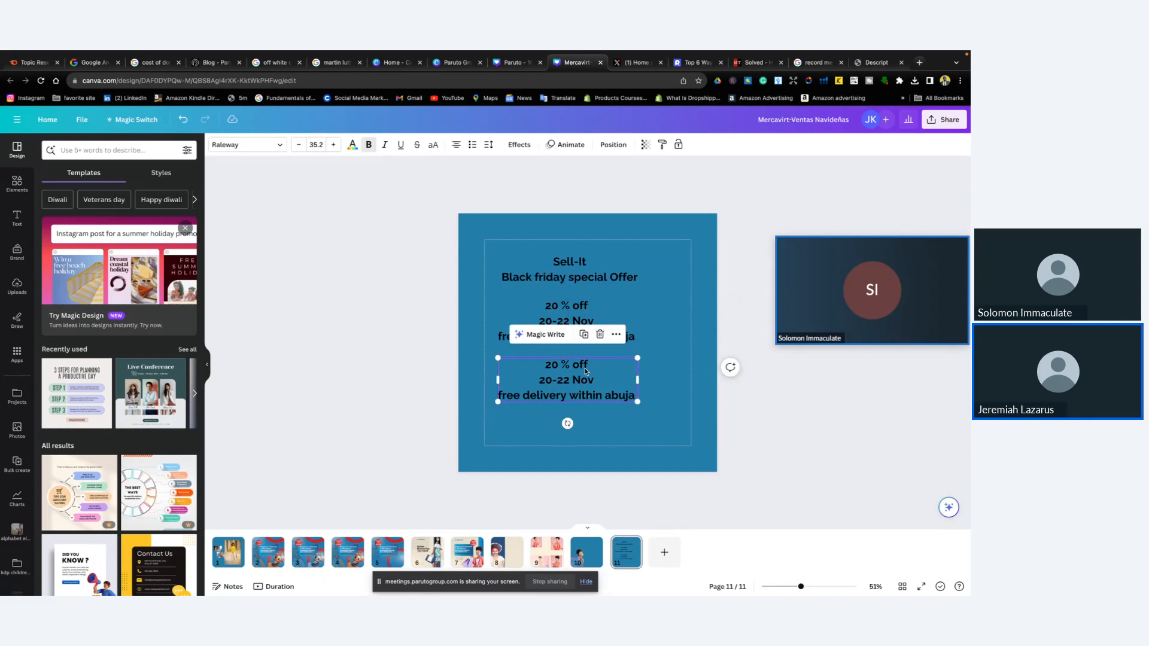
double_click(571, 370)
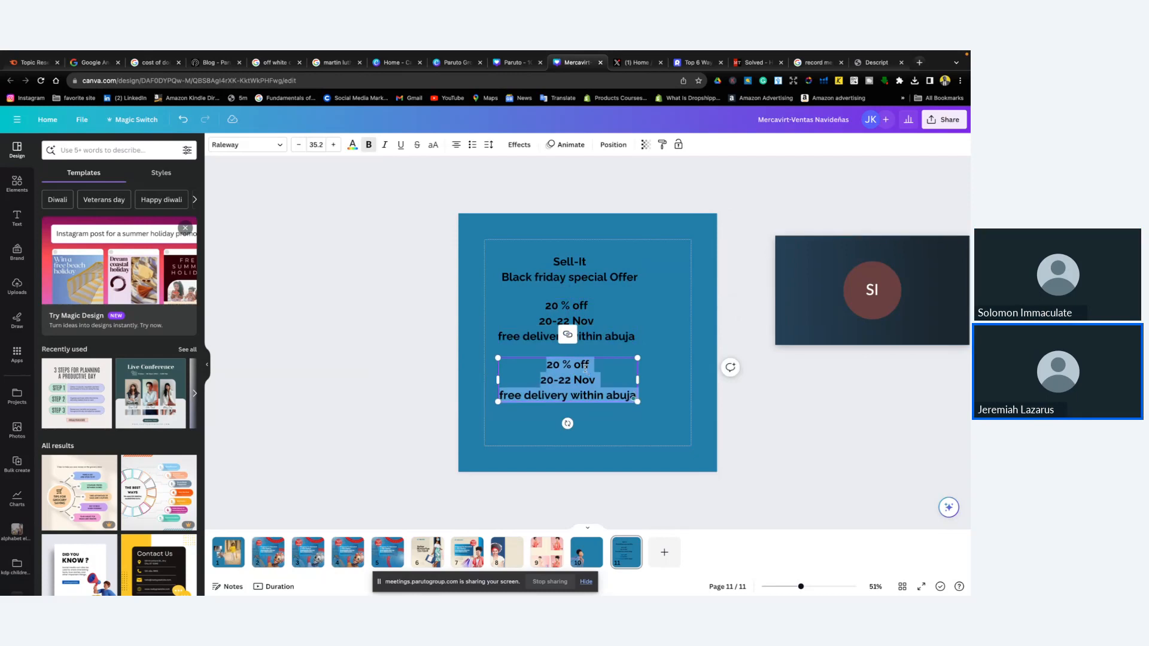
type("socials")
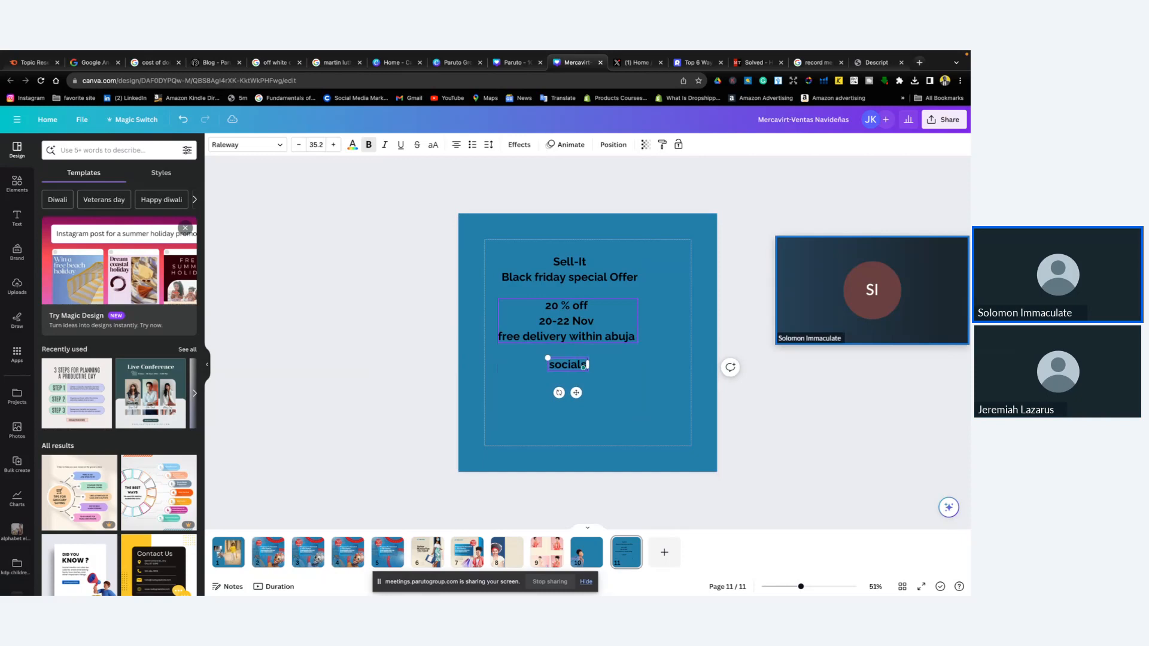
Add the lines "facebook : sellit" and "insta sellit" under "socials"
key("Return")
type("face")
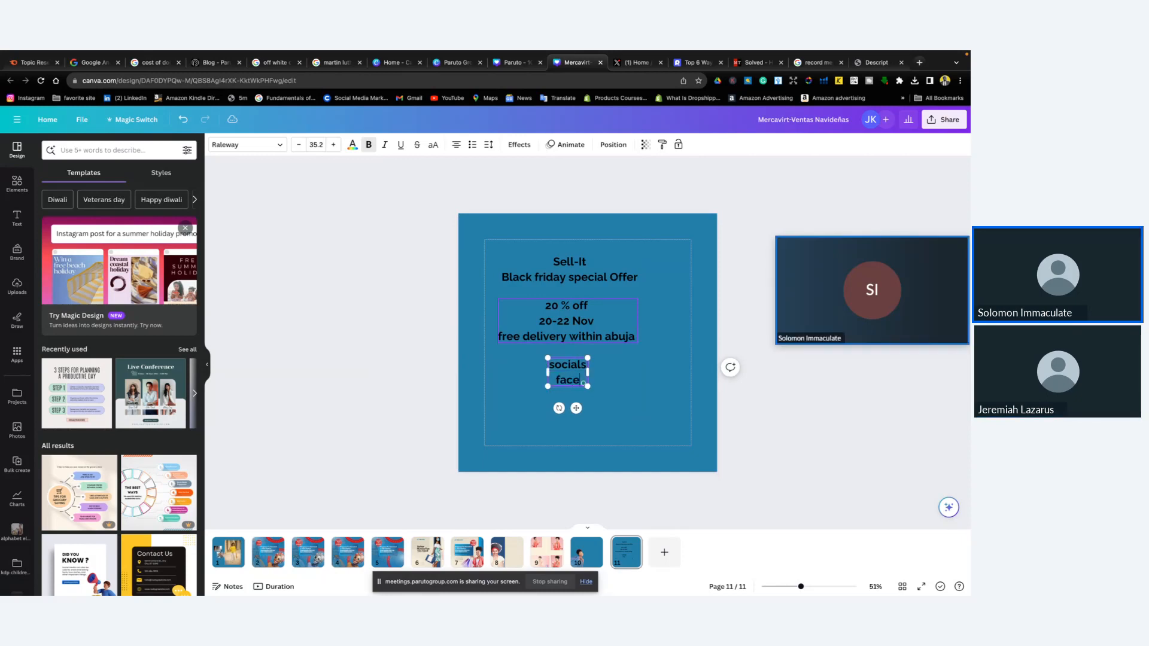
type("book : sel")
key("BackSpace")
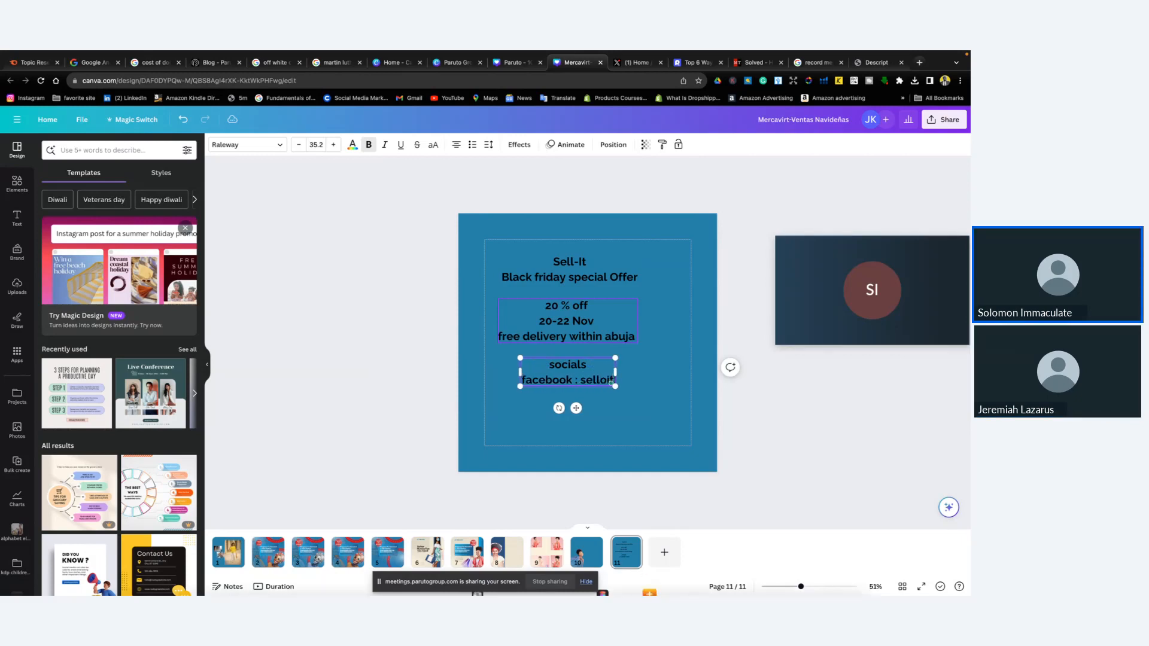
type("i")
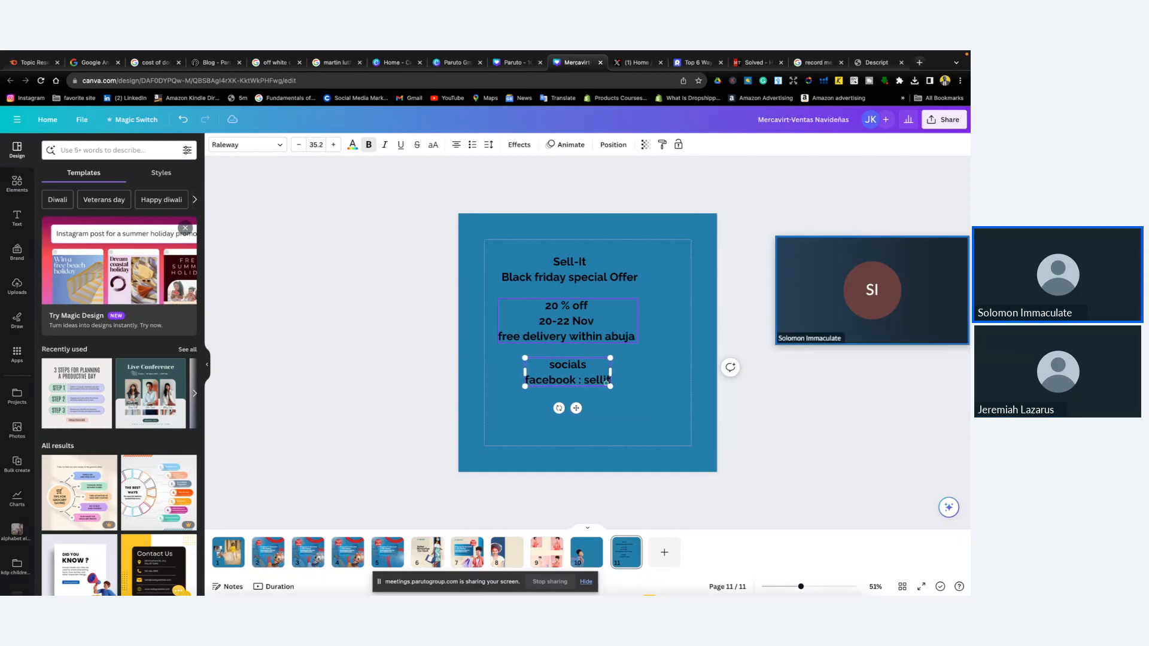
key("Return")
type("inst")
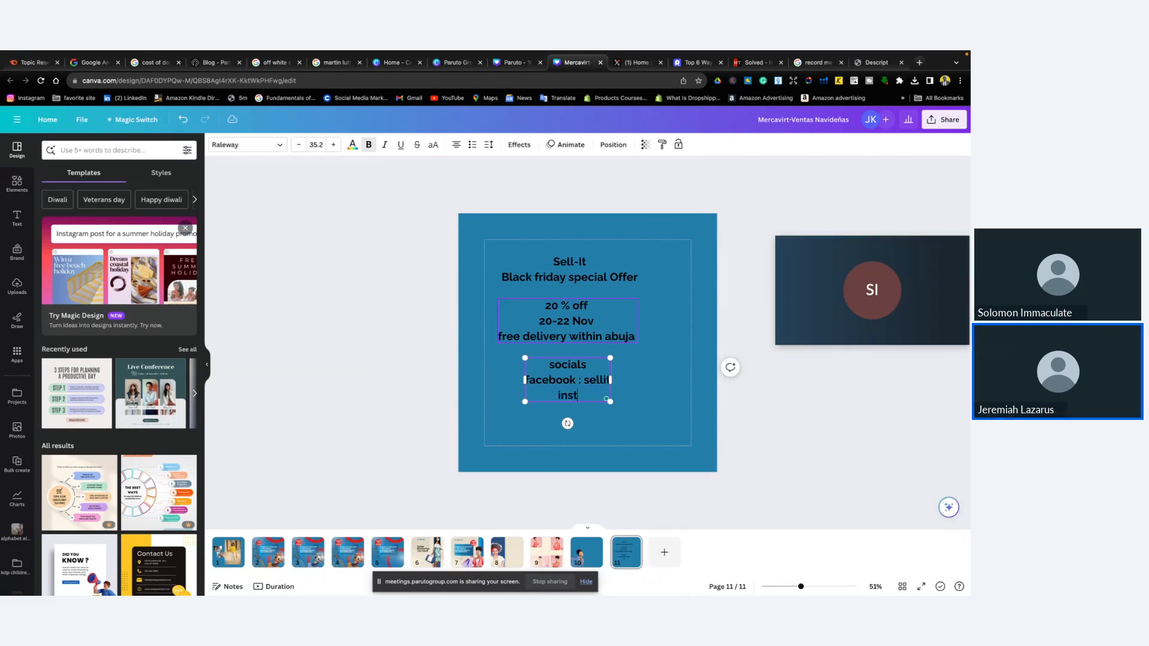
type("a sellit")
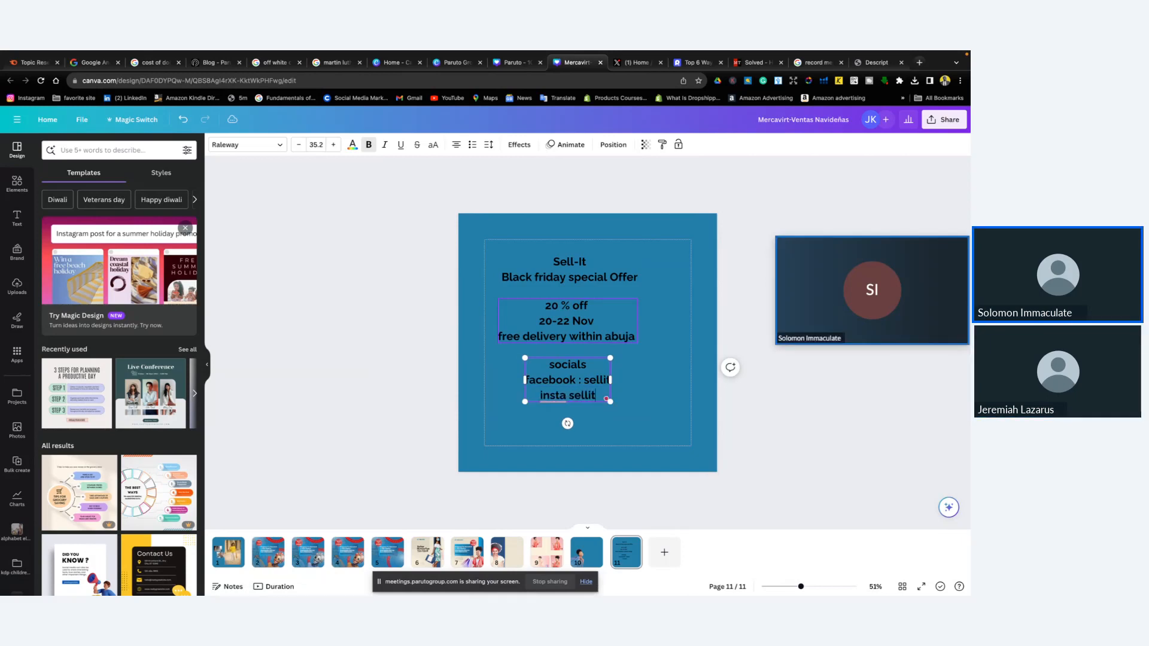
Add the line "twitter: sellit" under "insta sellit" in the socials text box
key("Return")
type("tritte")
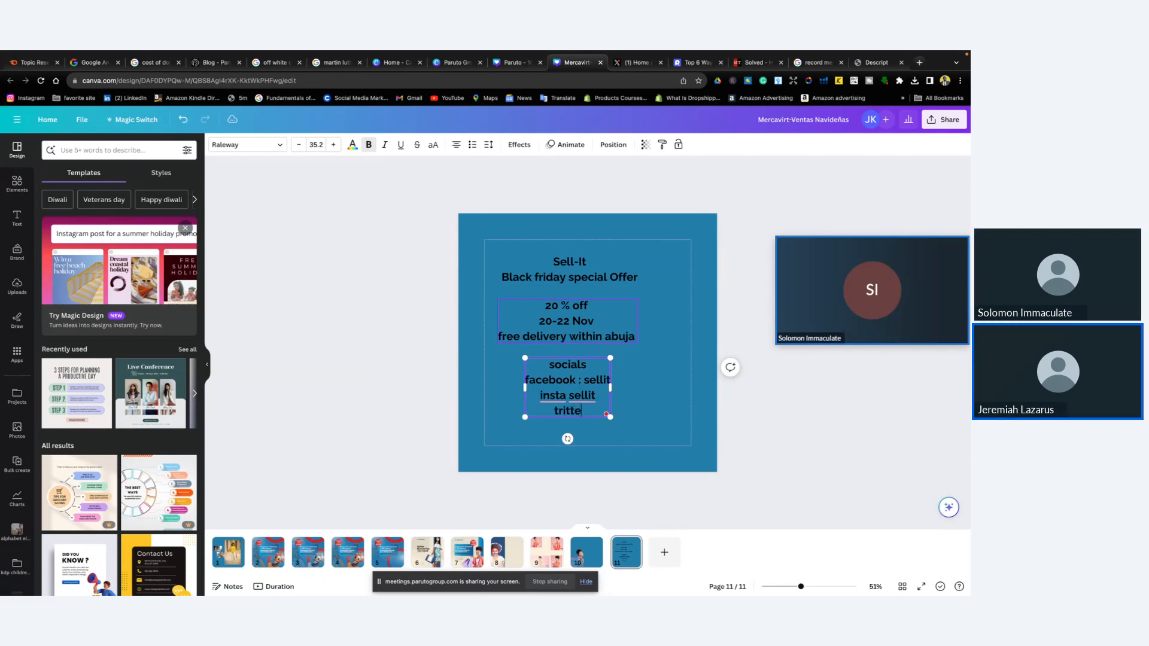
key("BackSpace")
key("BackSpace")
key("BackSpace")
type("w")
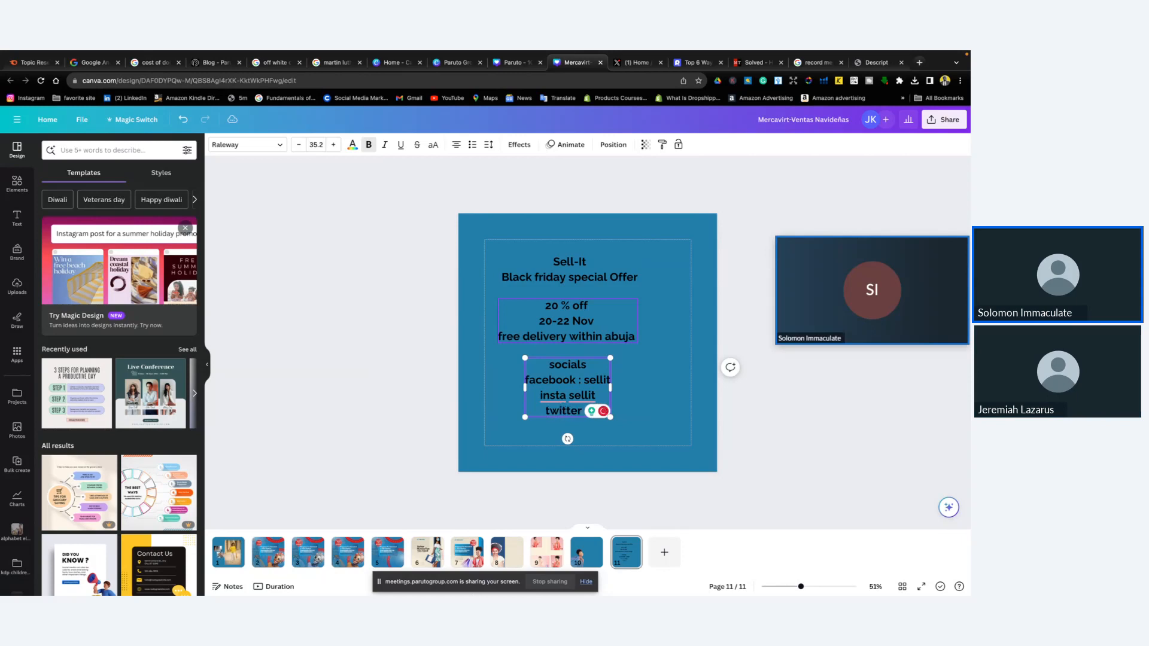
type("itter sellit")
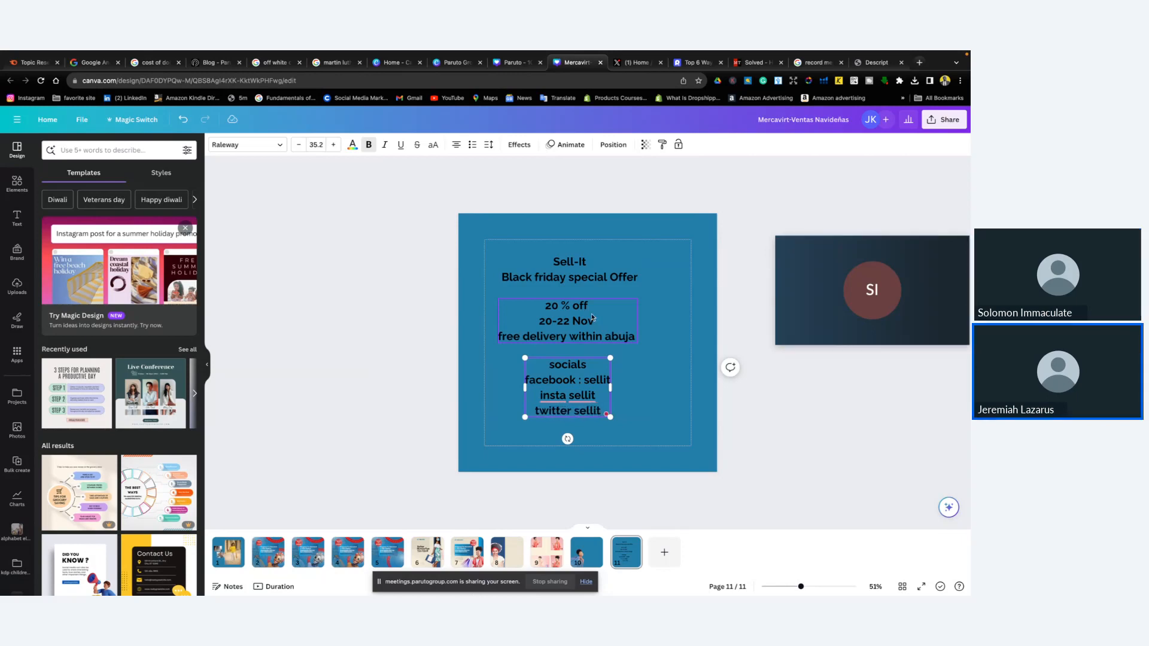
left_click(569, 413)
type(":")
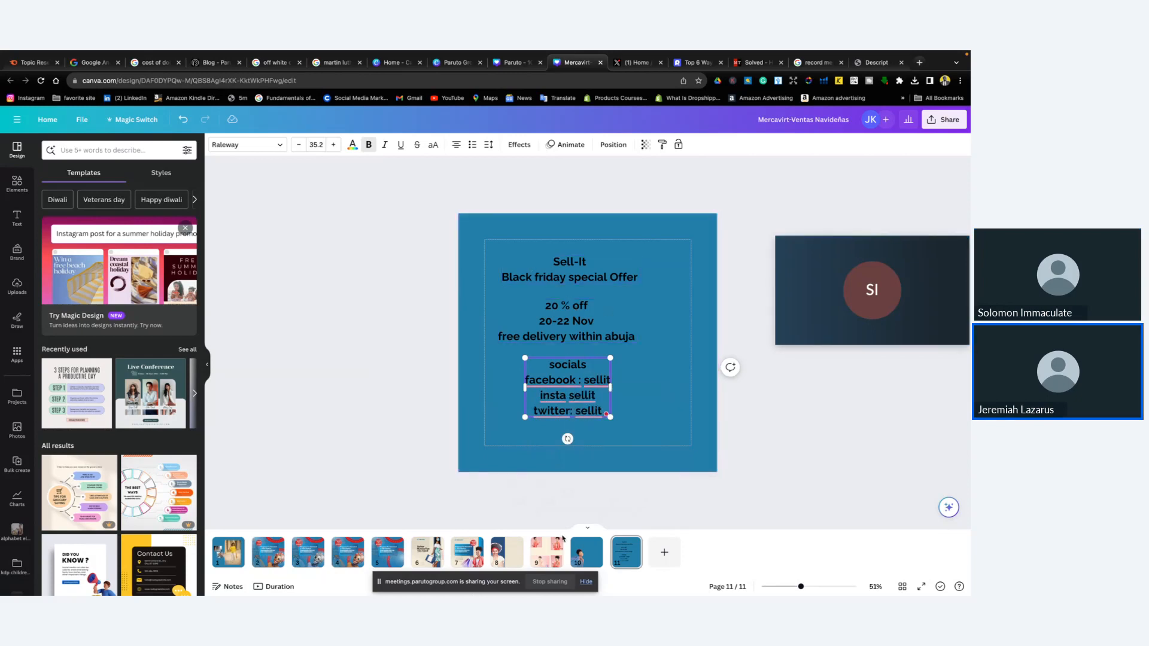
On page 10, add a rectangle to the upper right of the woman and widen it slightly toward her
left_click(586, 552)
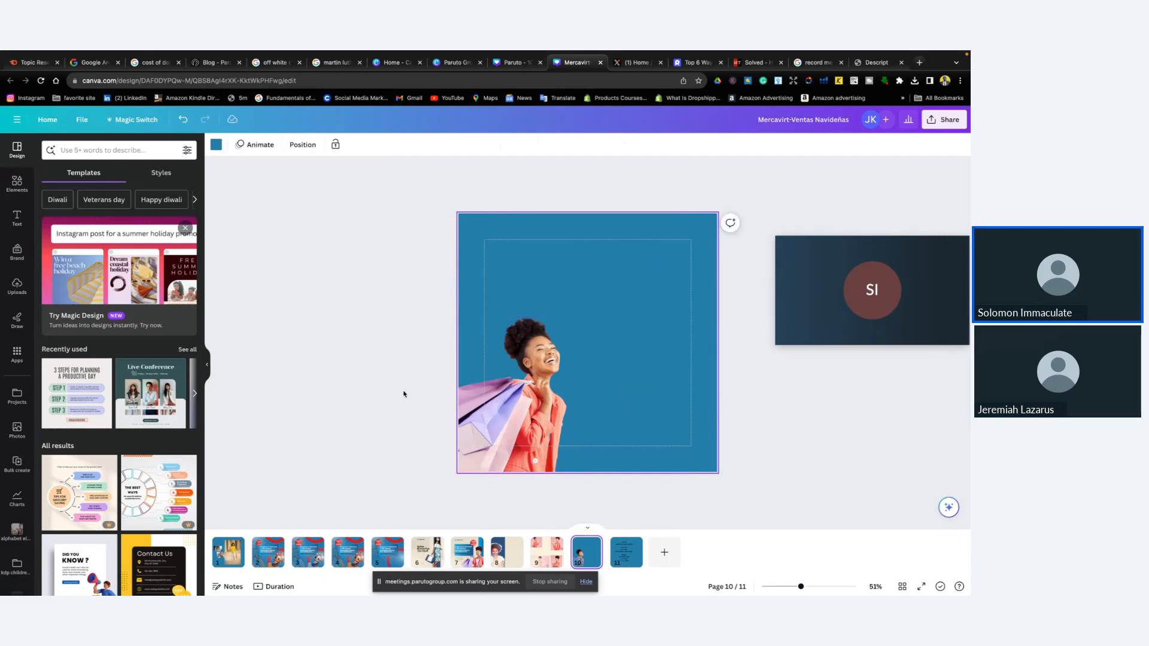
left_click(530, 461)
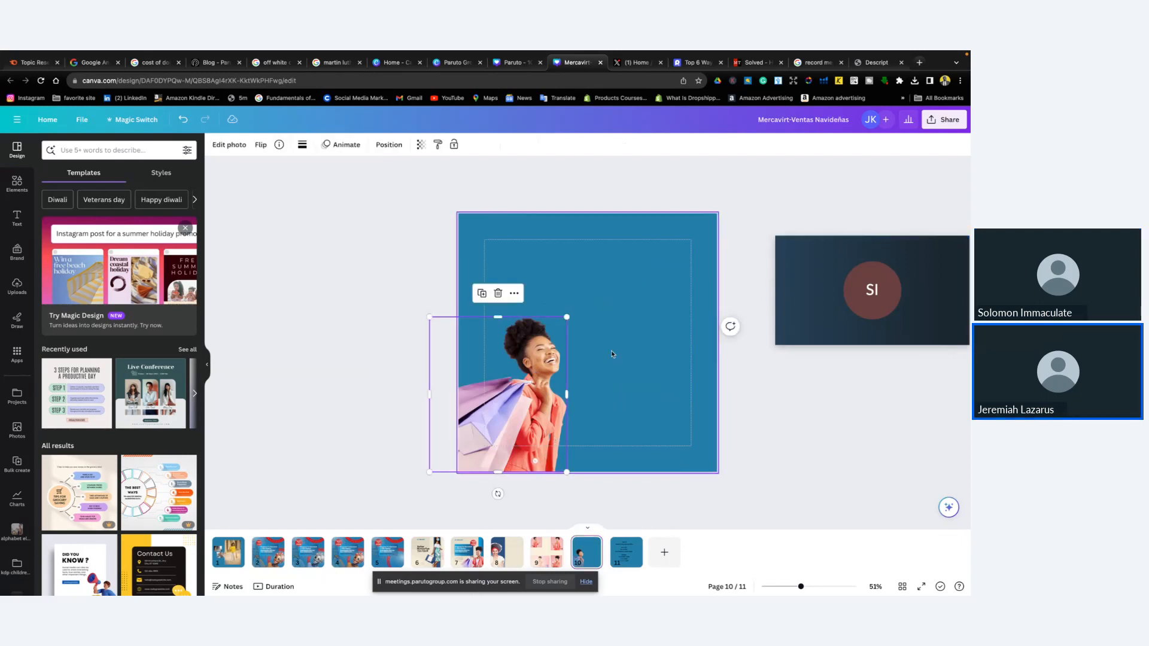
left_click(626, 318)
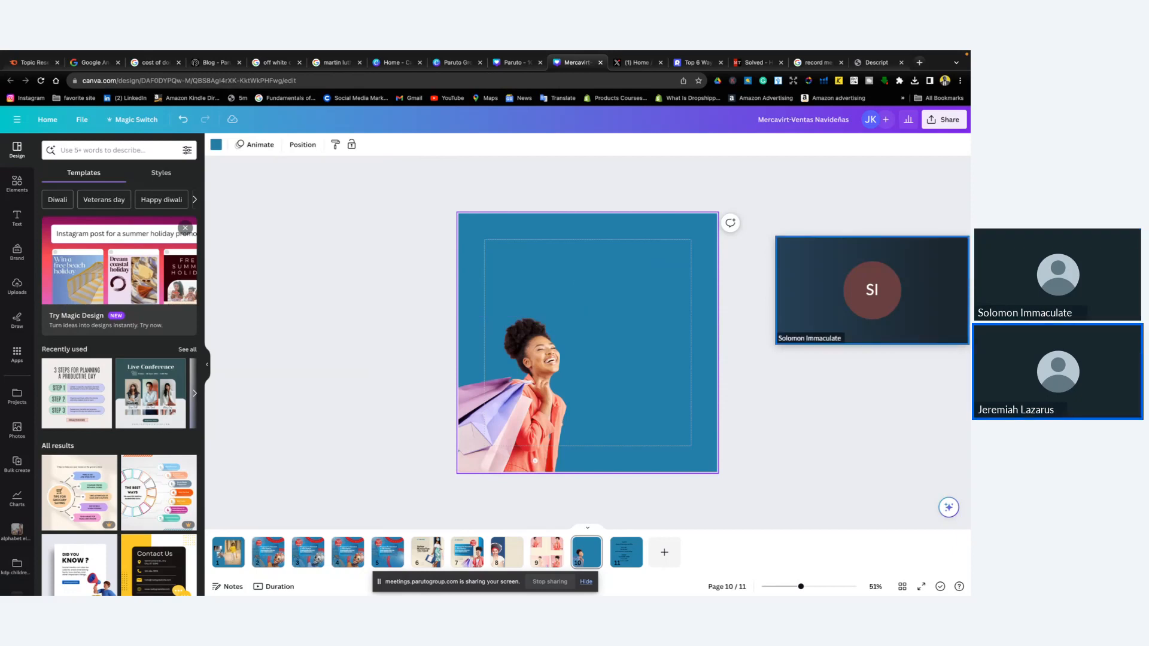
key("r")
left_click_drag(599, 329, 684, 320)
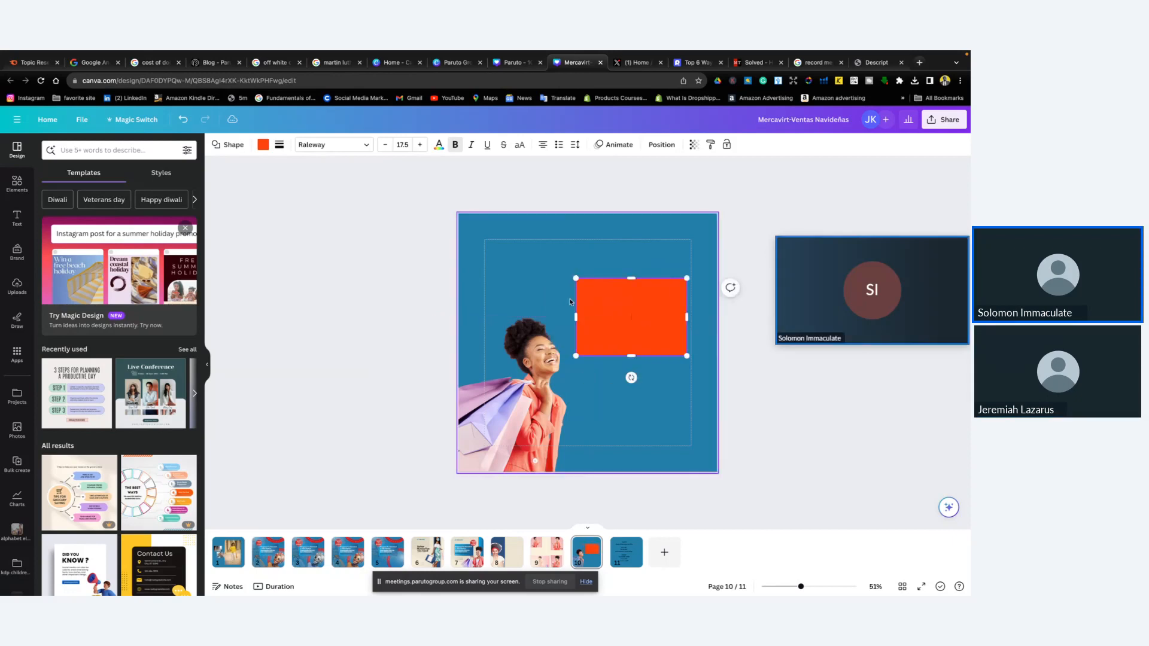
left_click_drag(573, 309, 560, 301)
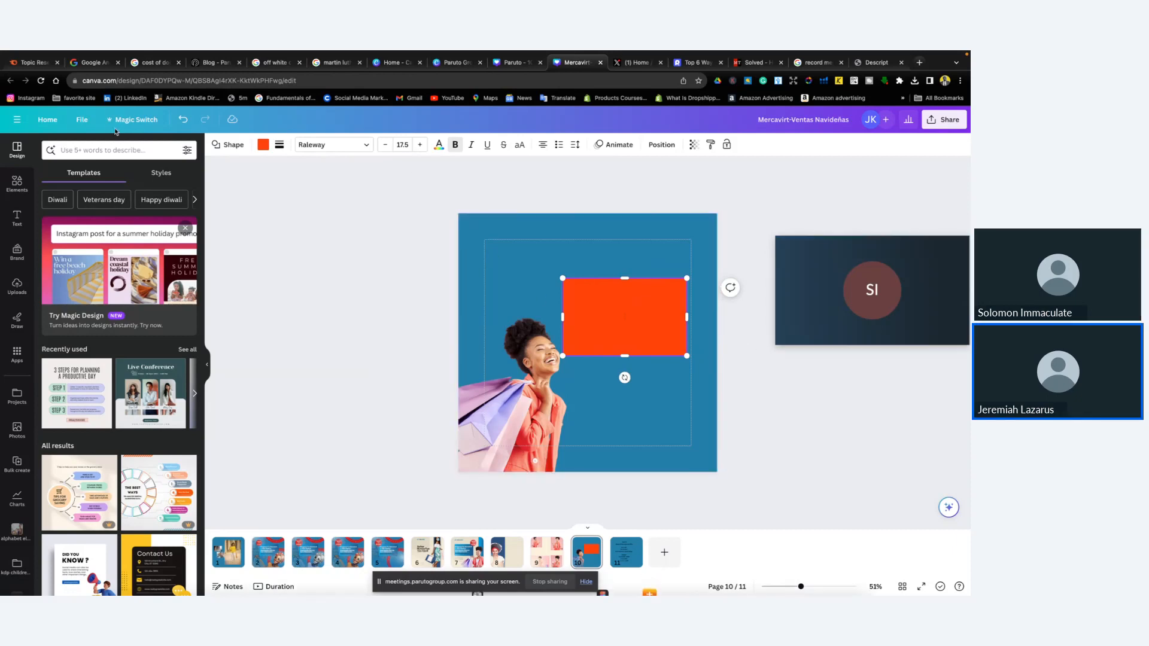
Search the elements for "flow pattern" and look through the photo results for a background texture
left_click(16, 183)
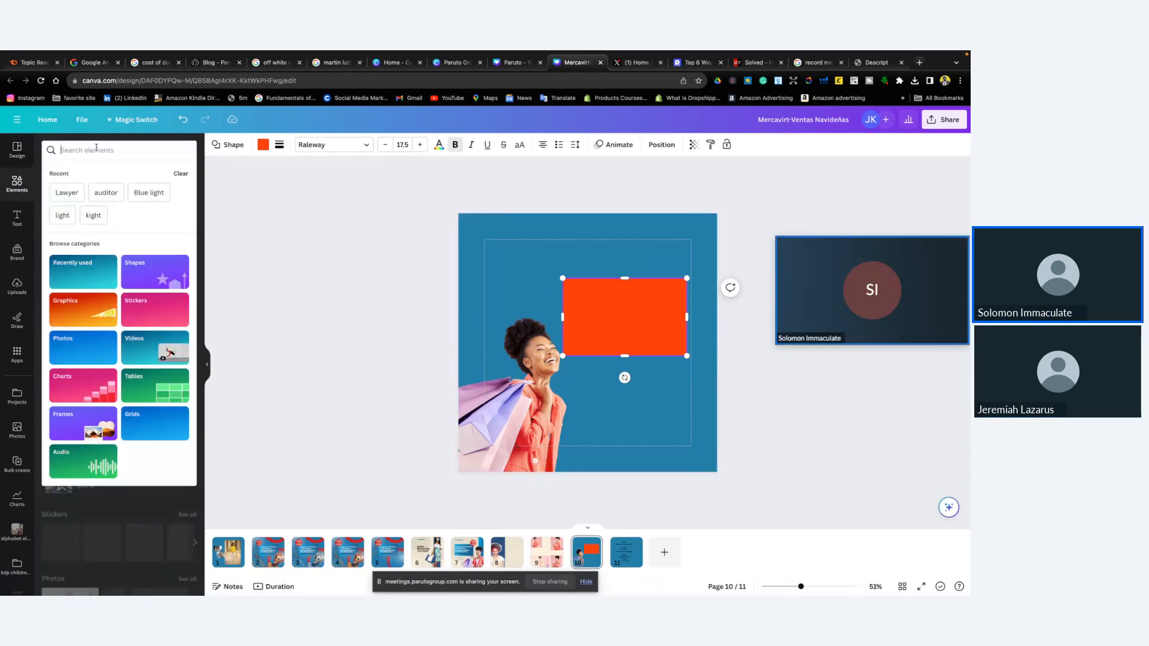
left_click(96, 149)
type("flow p")
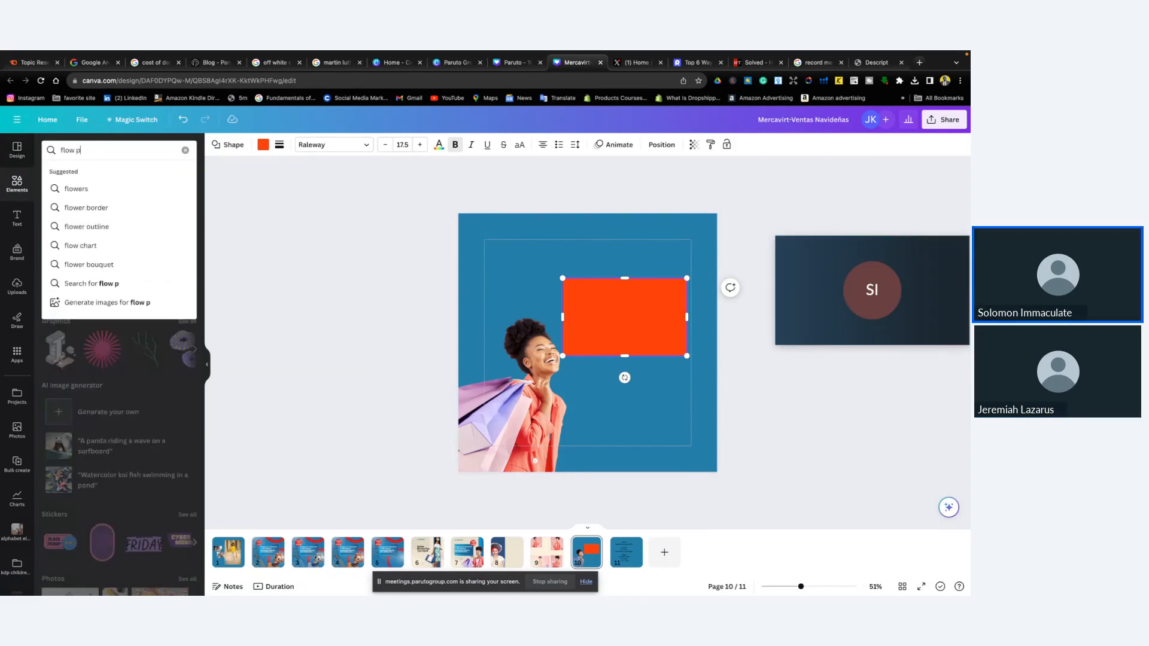
type("atter")
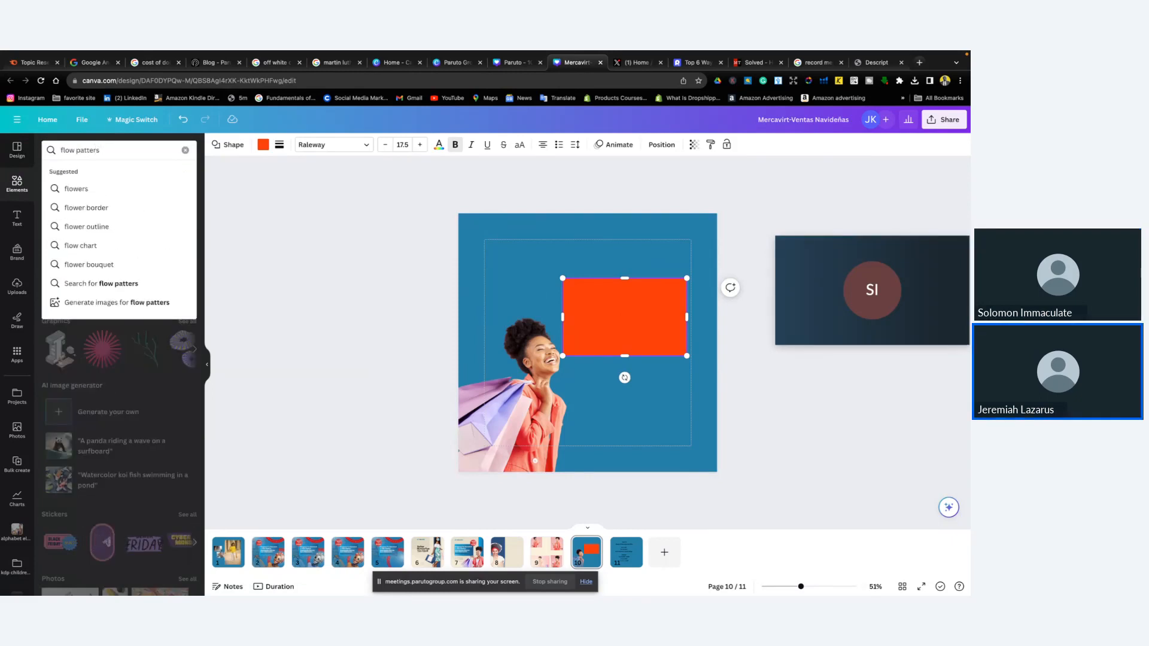
type("n")
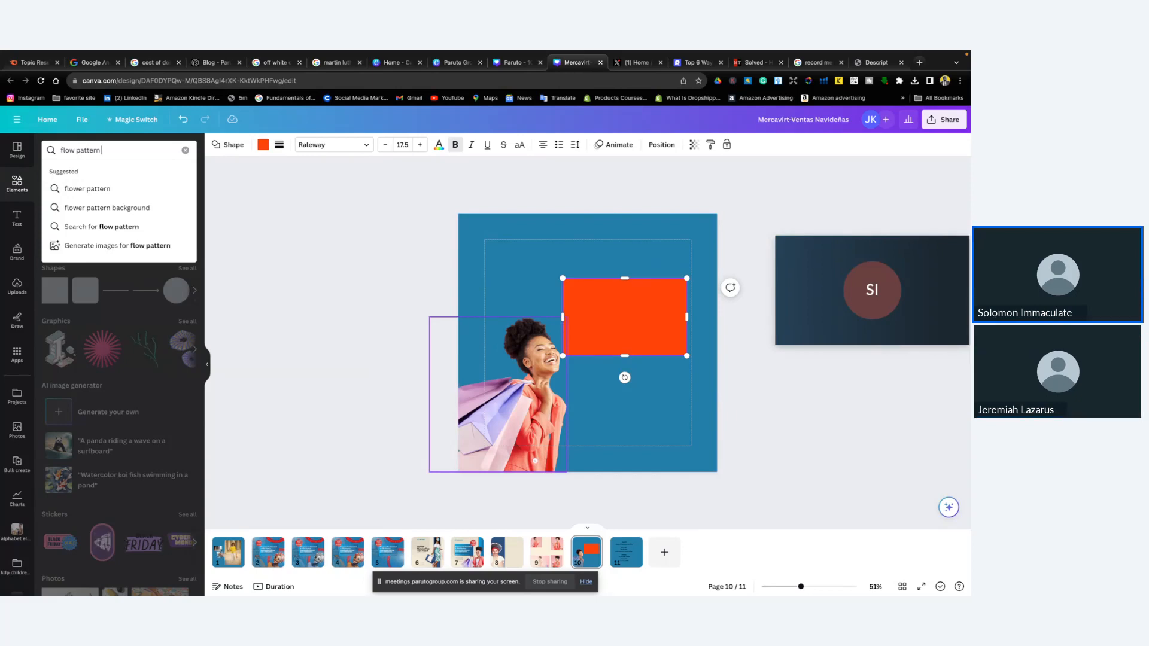
key("Return")
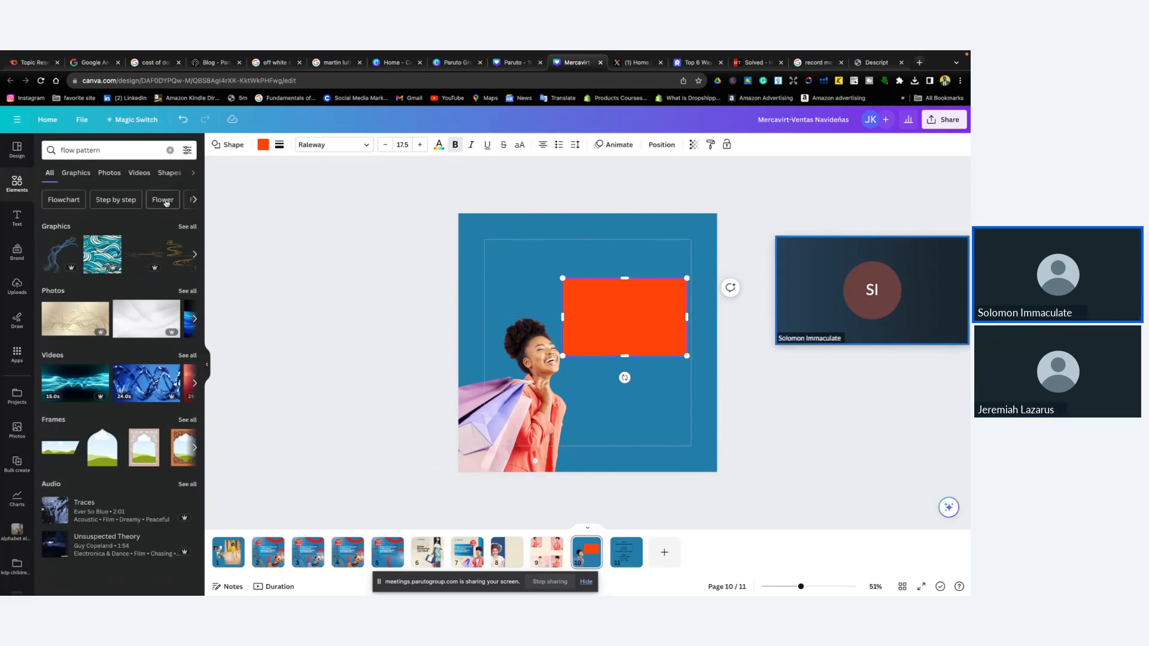
left_click(112, 172)
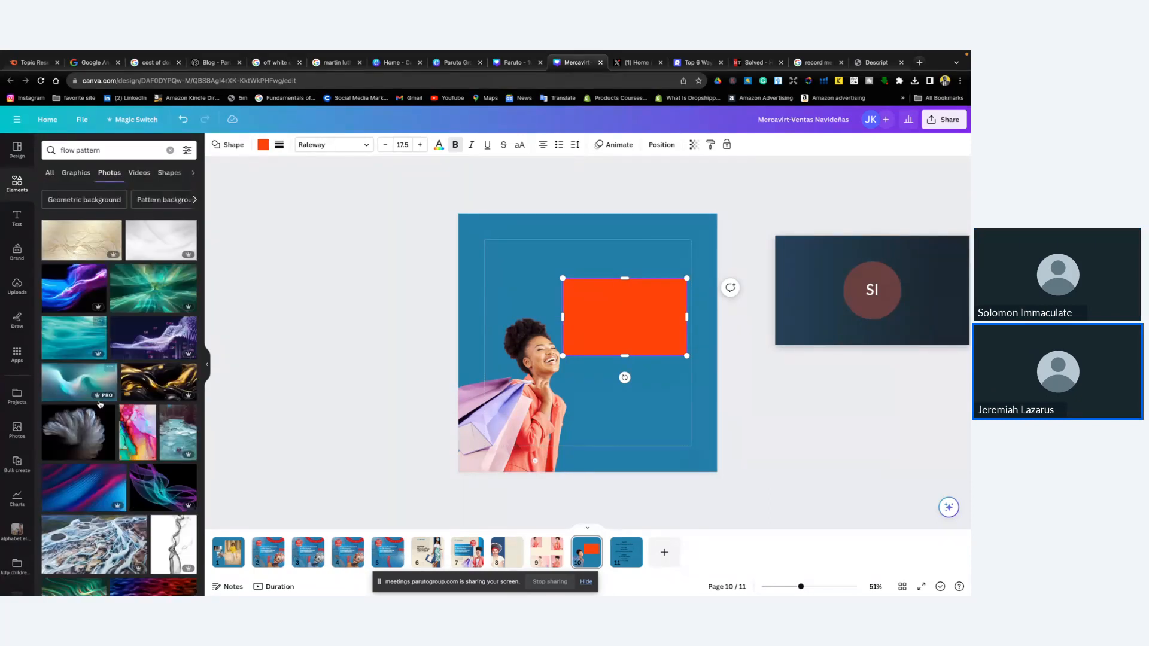
scroll(101, 407, "down", 3)
scroll(100, 407, "down", 5)
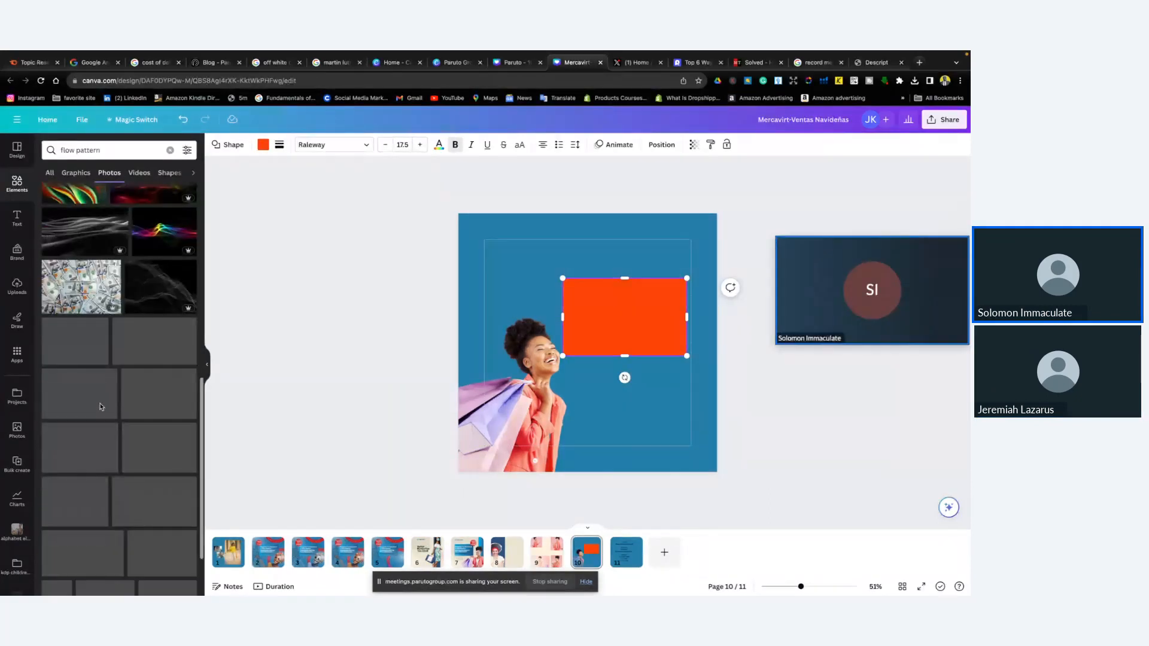
scroll(100, 407, "down", 2)
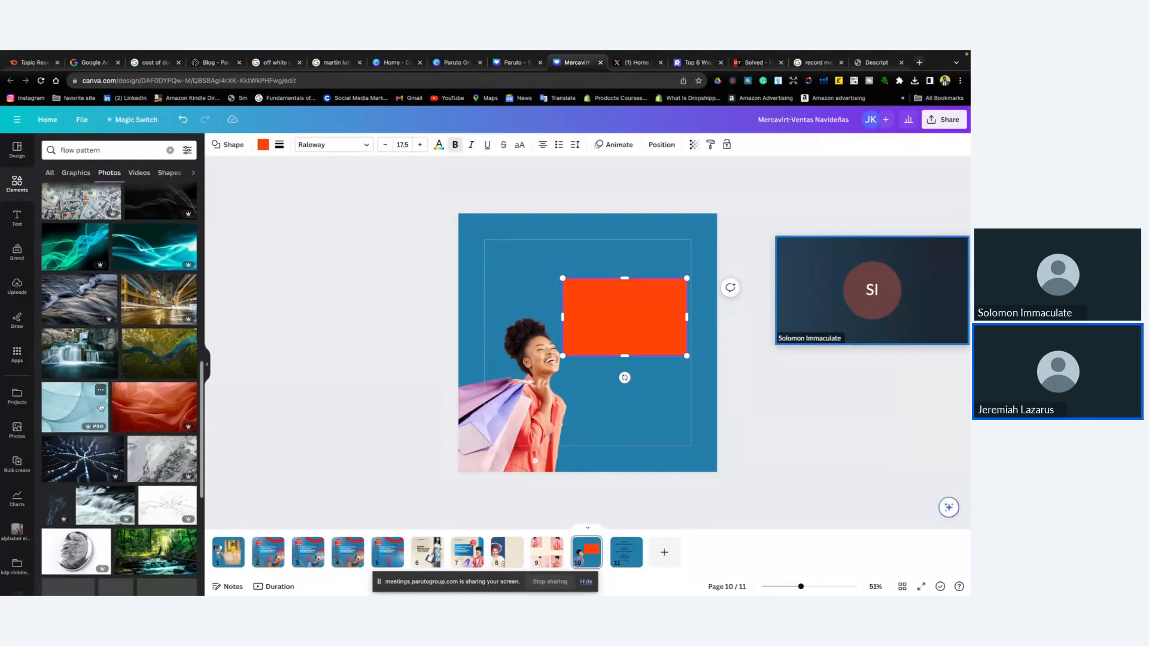
Search the element photos for "line pattern" and look through the results for a suitable wavy line texture
left_click(72, 149)
double_click(72, 149)
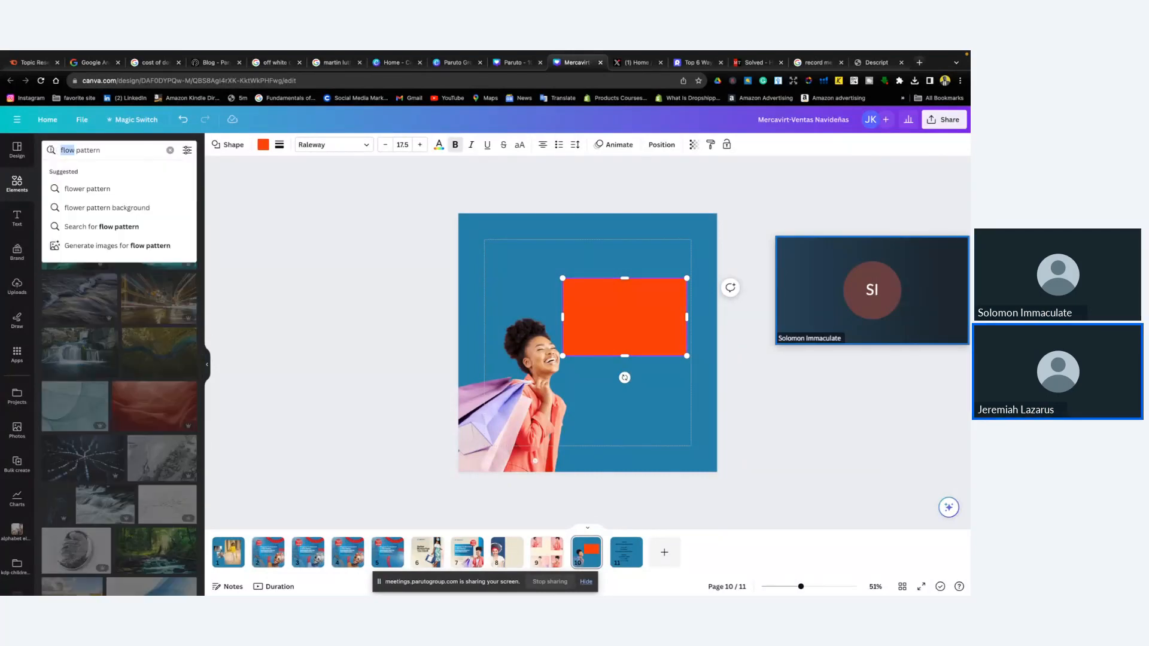
type("line")
key("Return")
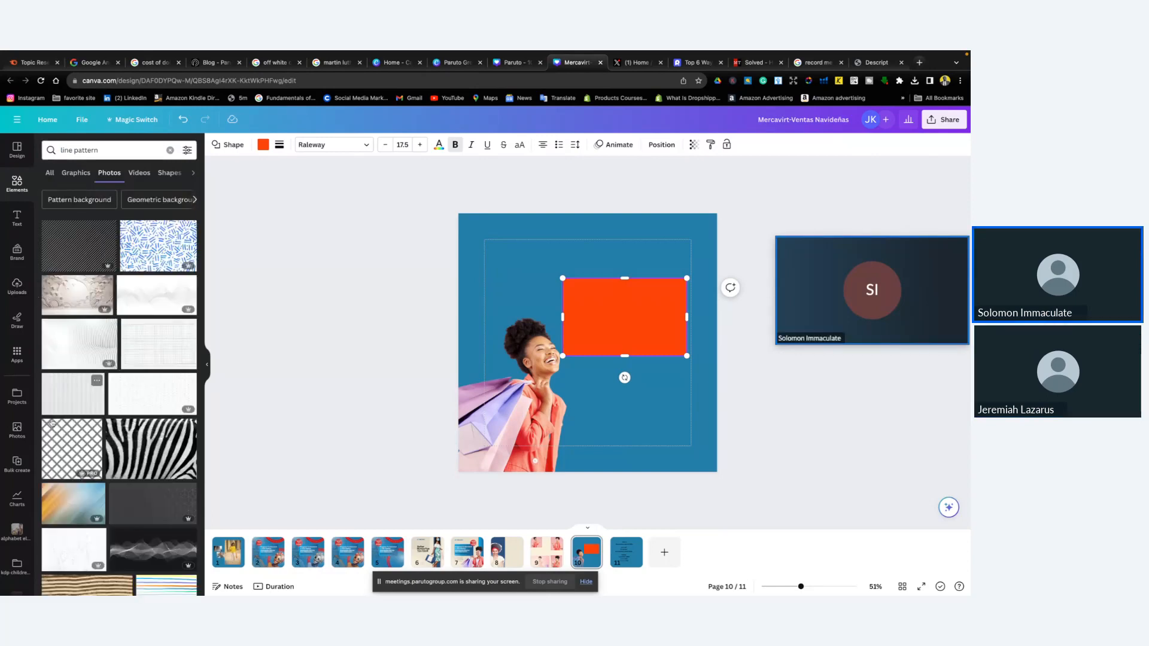
scroll(111, 441, "down", 3)
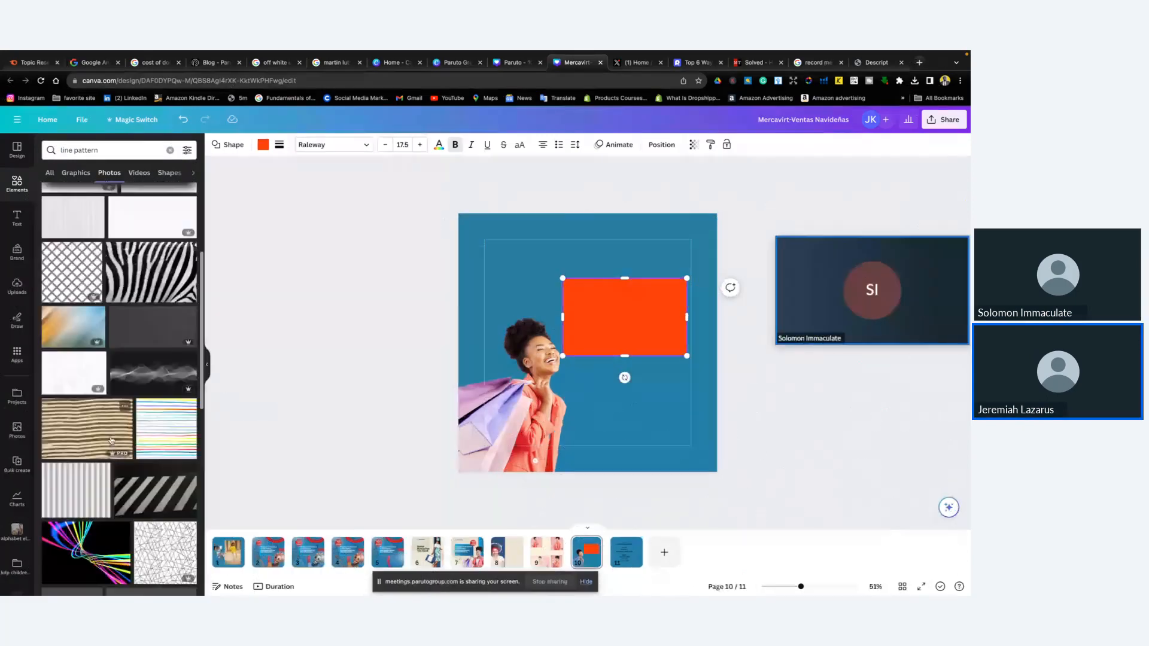
scroll(110, 441, "down", 3)
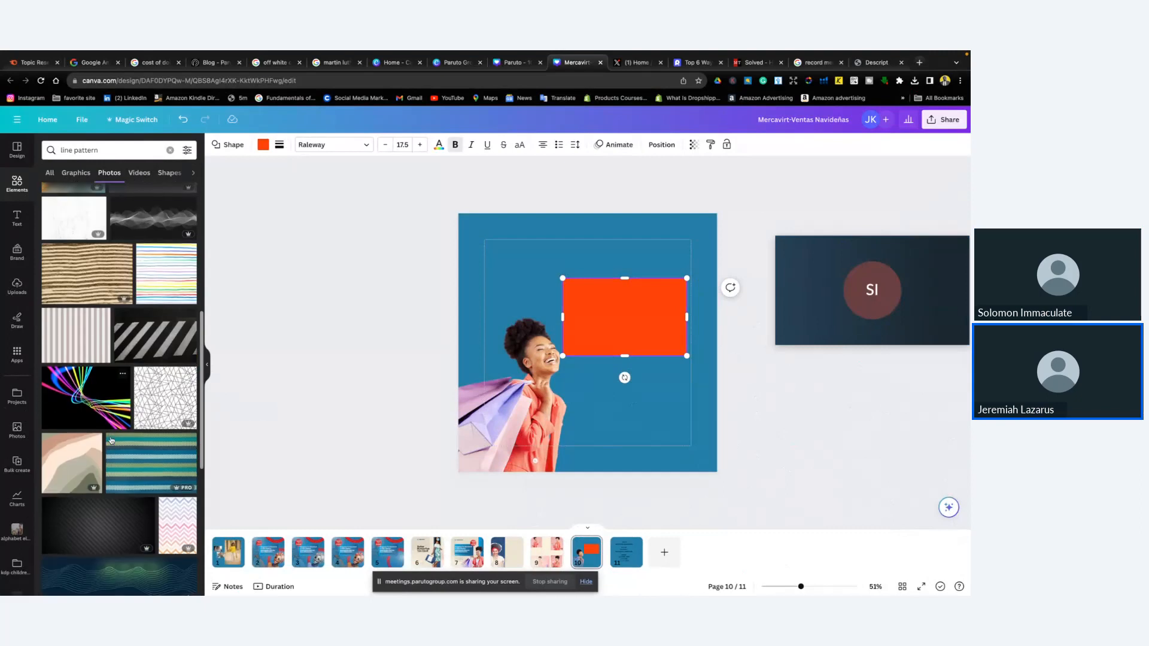
scroll(110, 441, "down", 4)
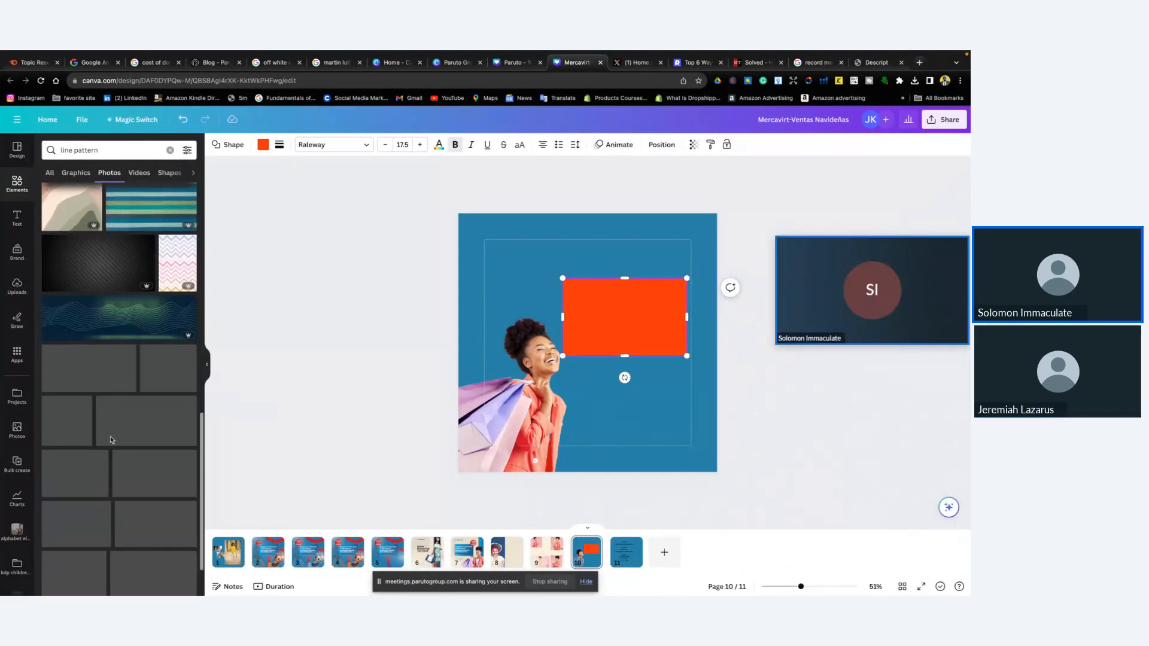
scroll(116, 442, "down", 5)
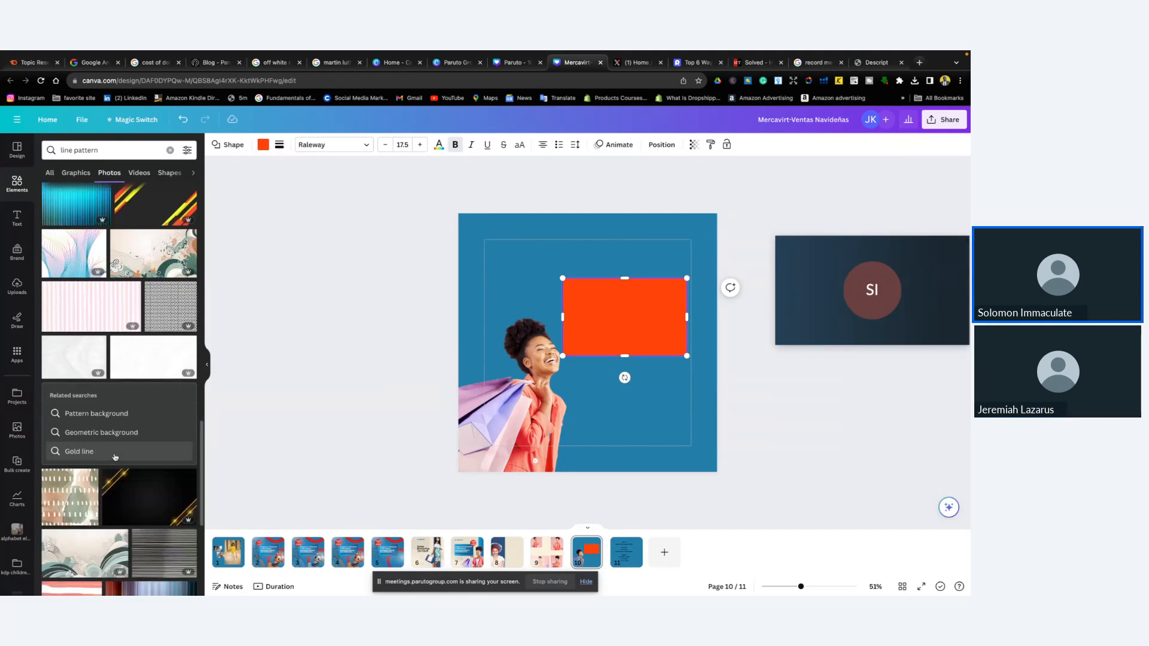
scroll(116, 457, "down", 2)
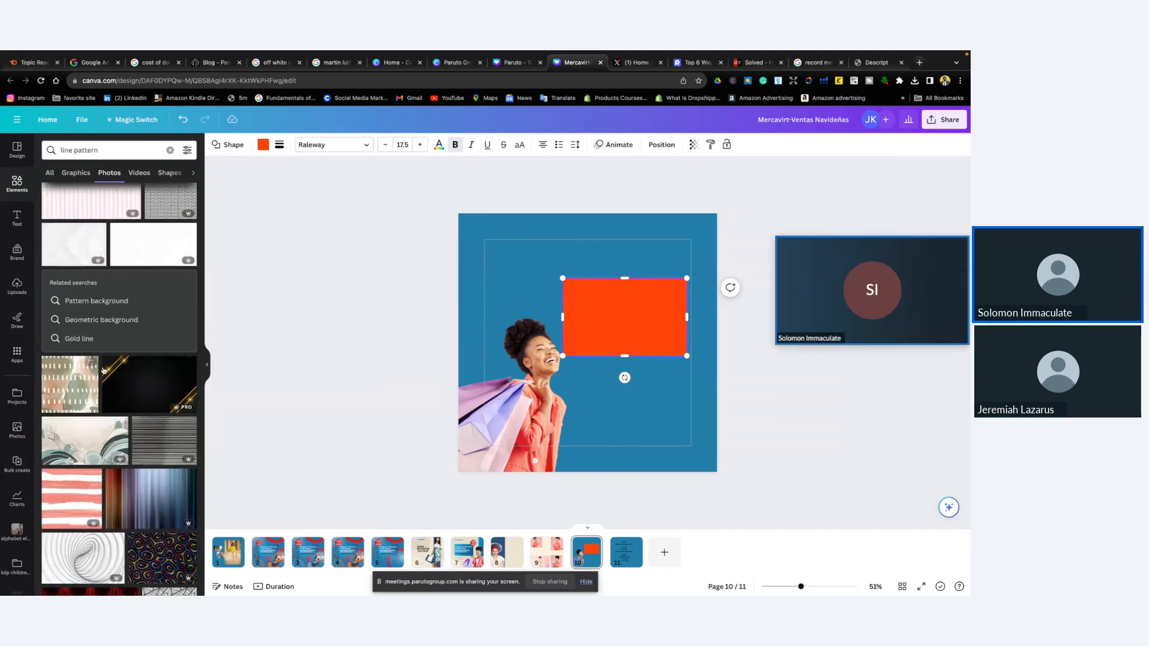
scroll(120, 452, "down", 3)
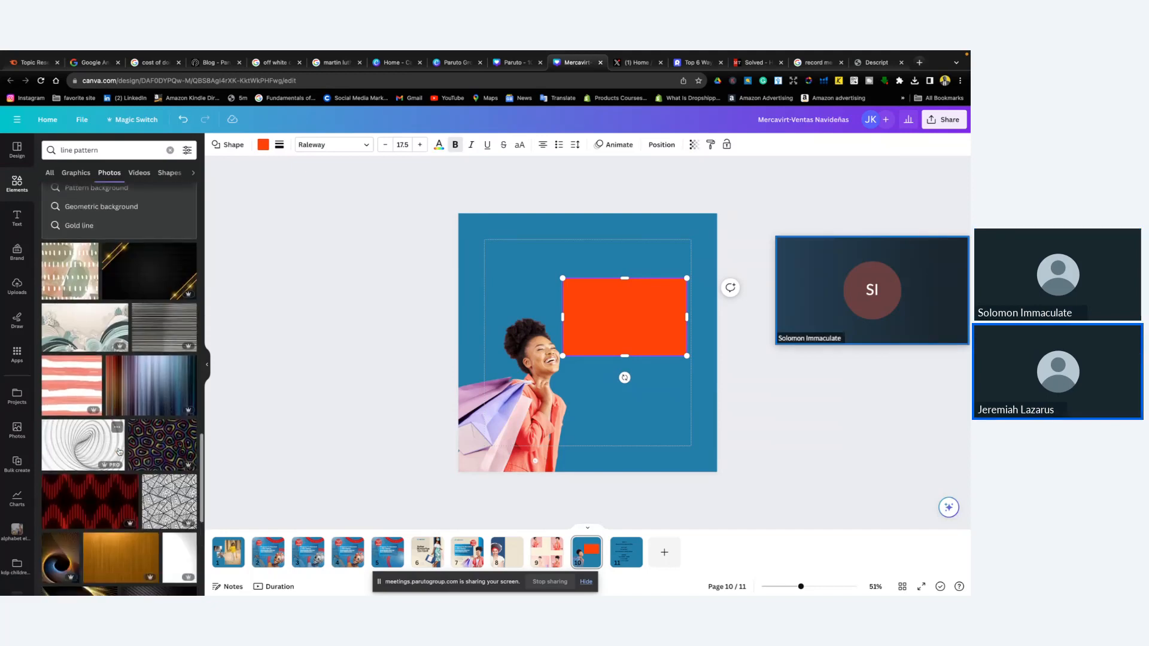
scroll(119, 452, "down", 2)
scroll(130, 380, "up", 2)
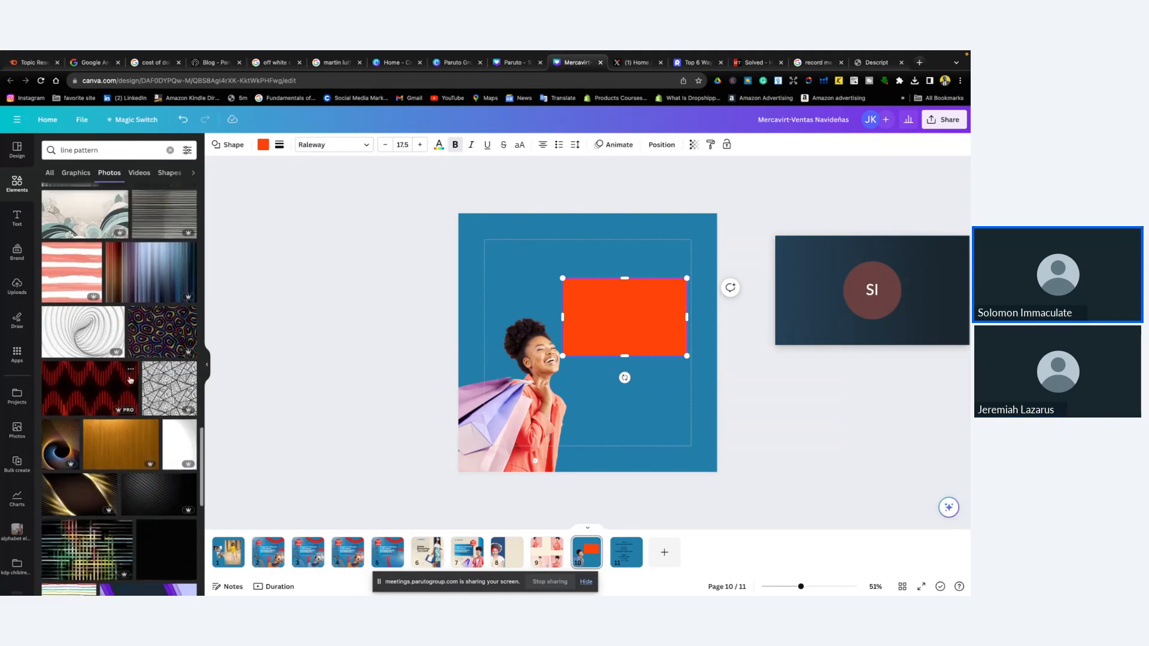
scroll(130, 380, "down", 4)
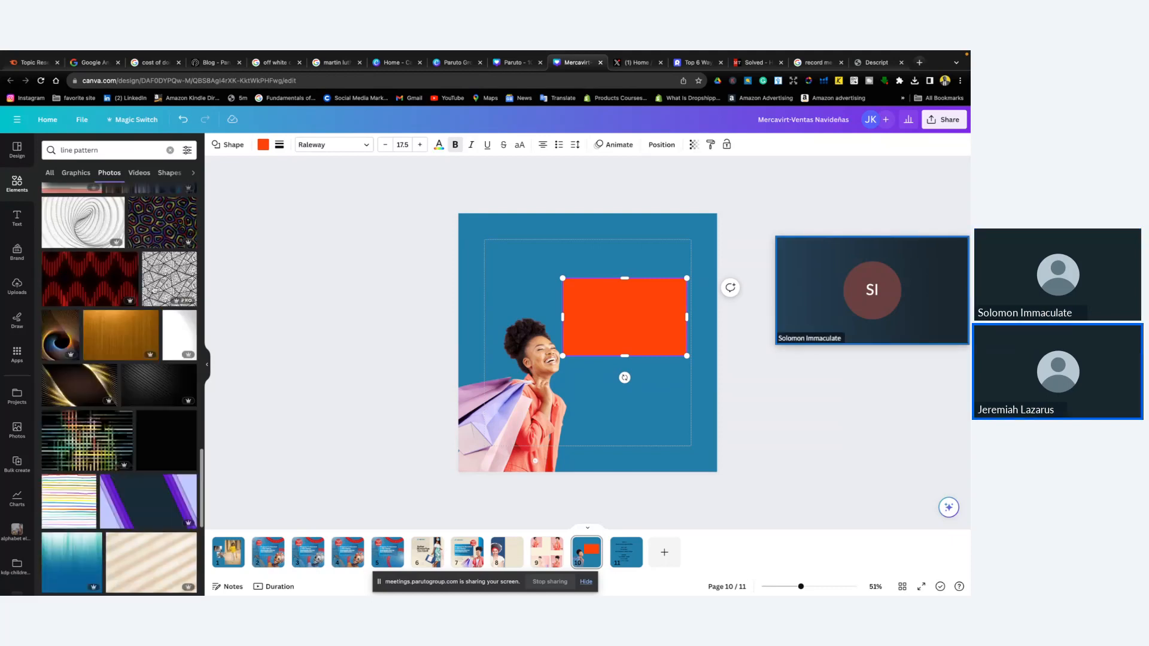
scroll(154, 290, "down", 3)
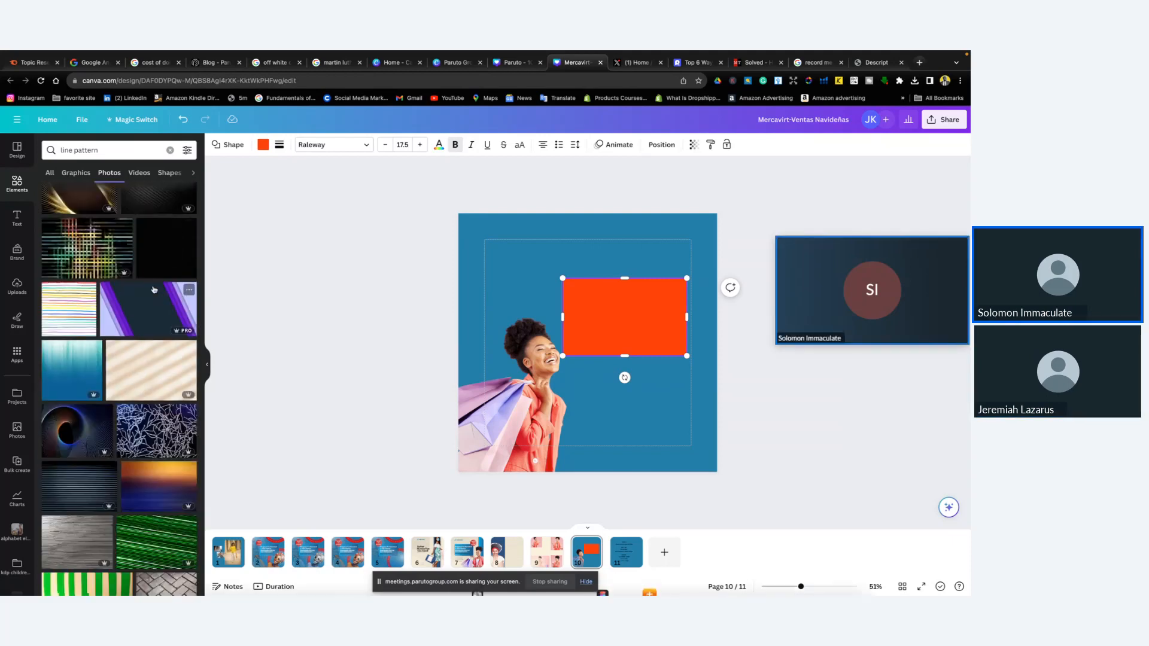
scroll(142, 399, "down", 4)
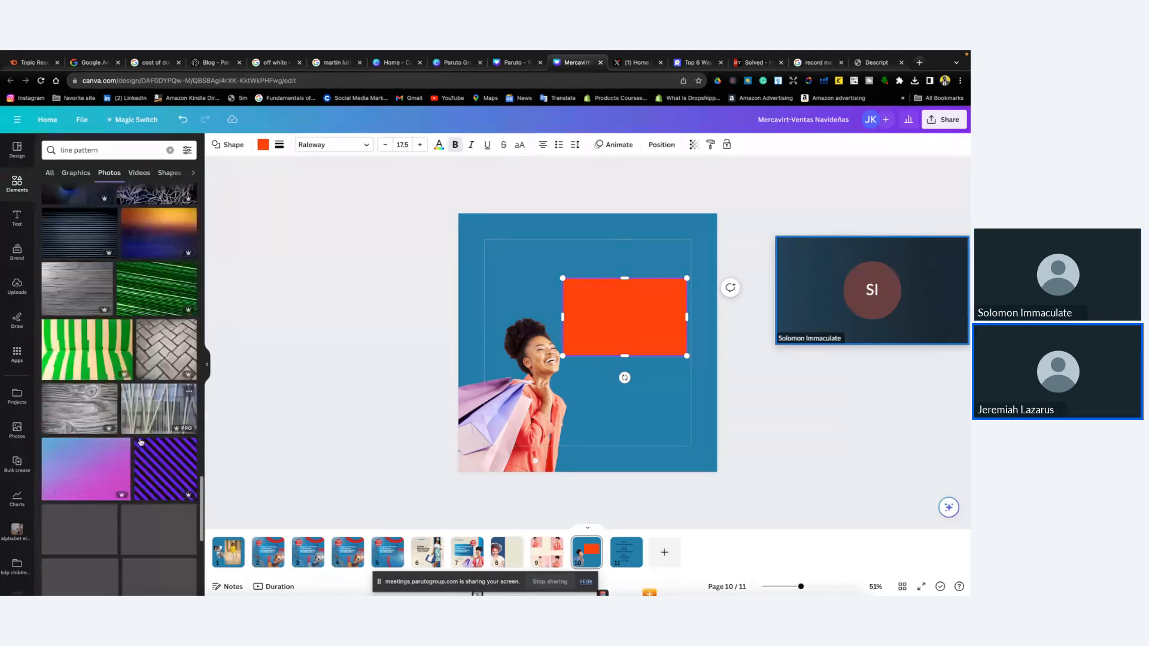
scroll(157, 340, "down", 3)
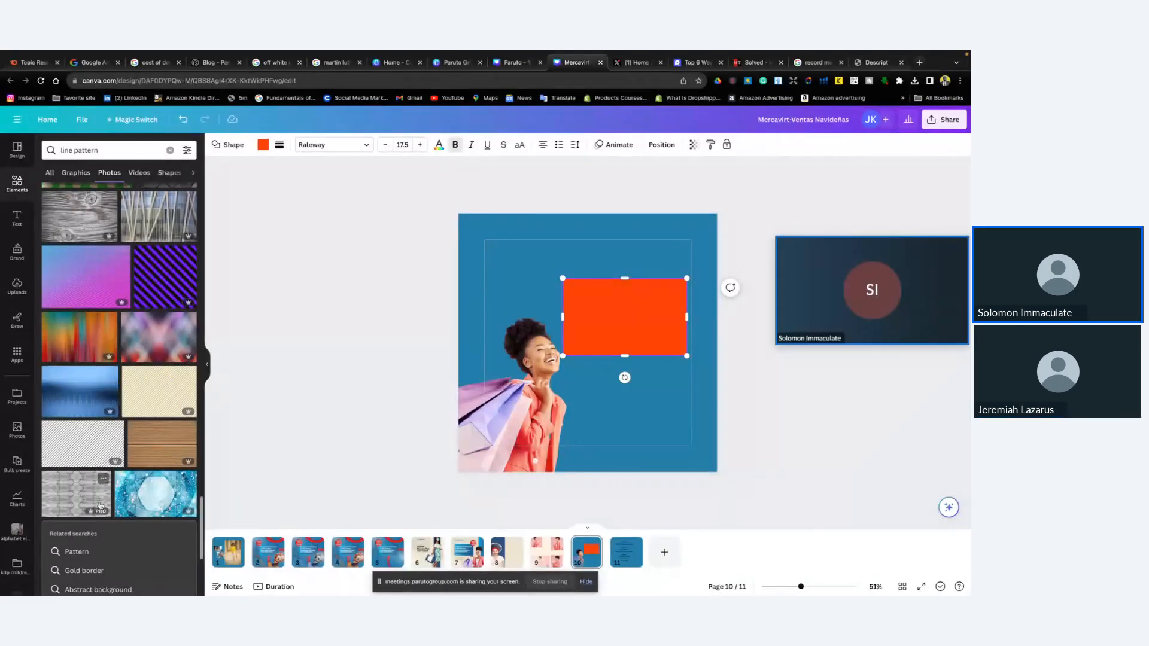
scroll(100, 506, "down", 2)
scroll(101, 505, "down", 3)
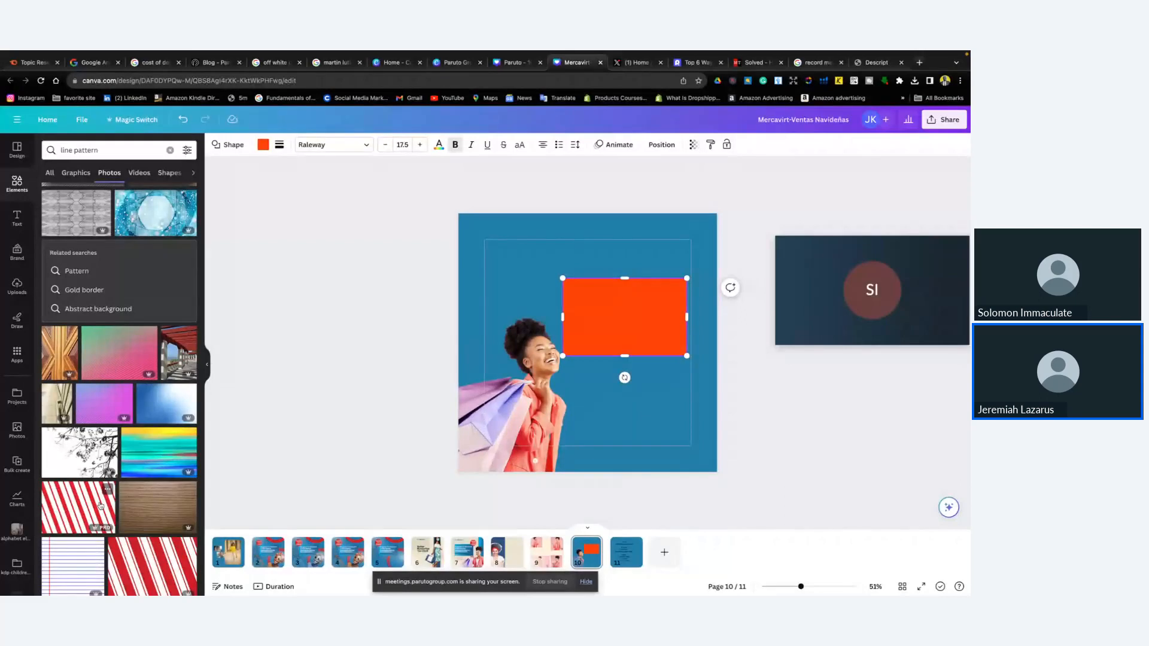
scroll(101, 506, "down", 4)
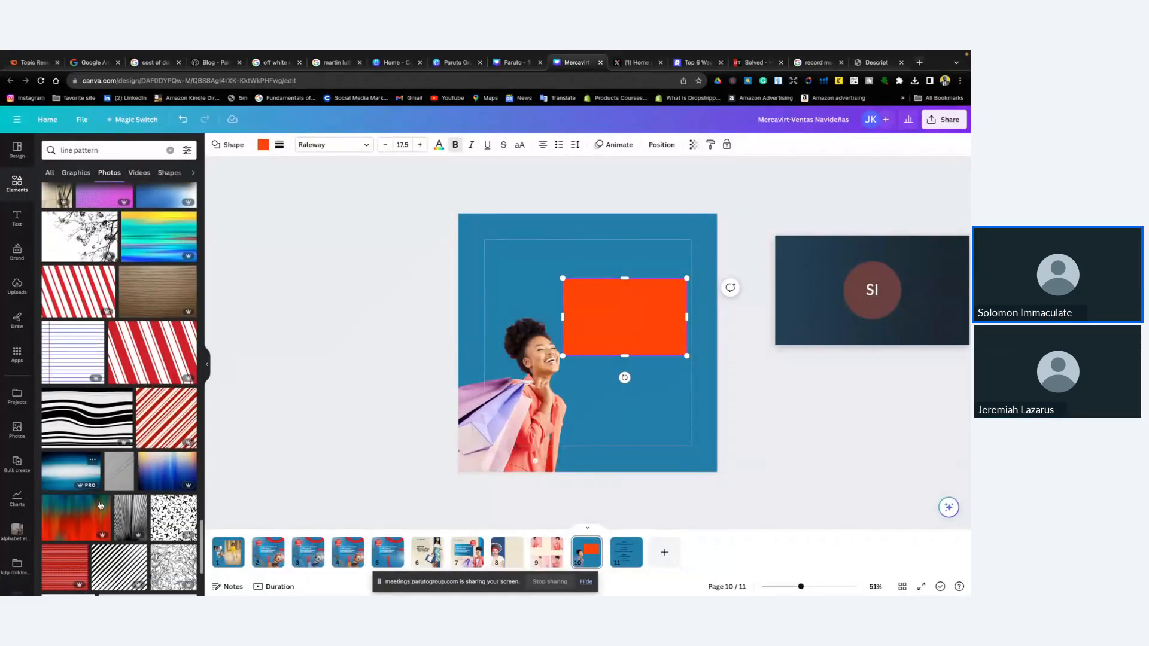
scroll(100, 506, "down", 3)
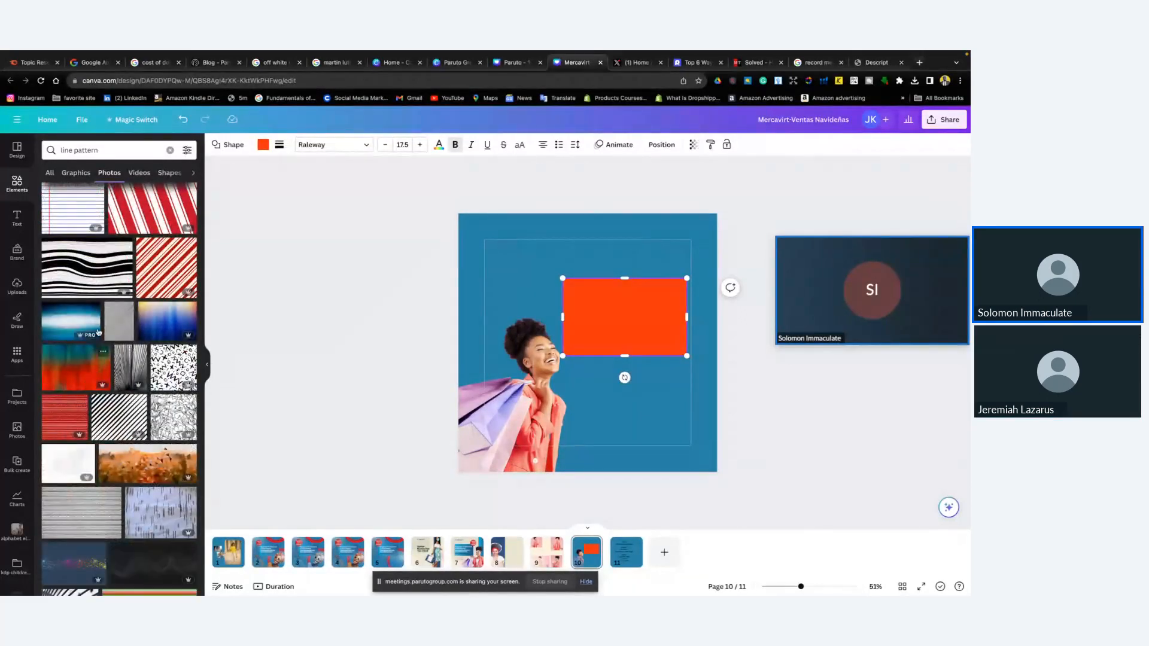
Add the black-and-white wavy stripe photo at the page's upper-left corner and set its transparency to 4
left_click(92, 277)
left_click_drag(599, 352, 569, 292)
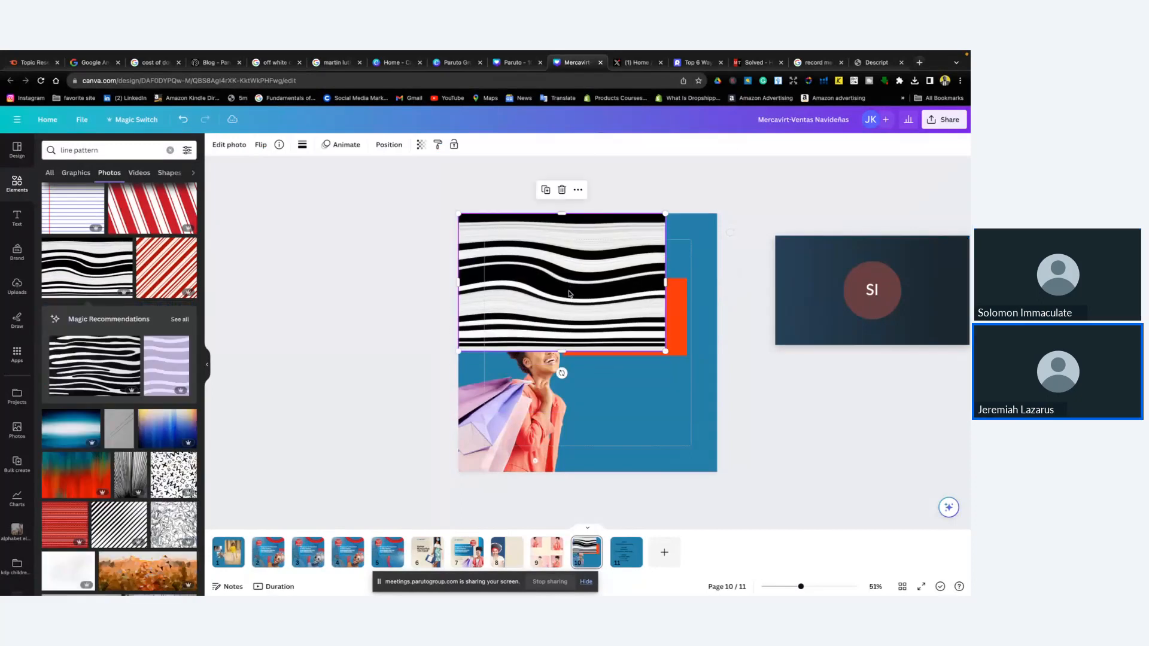
left_click(422, 145)
left_click_drag(422, 183, 333, 184)
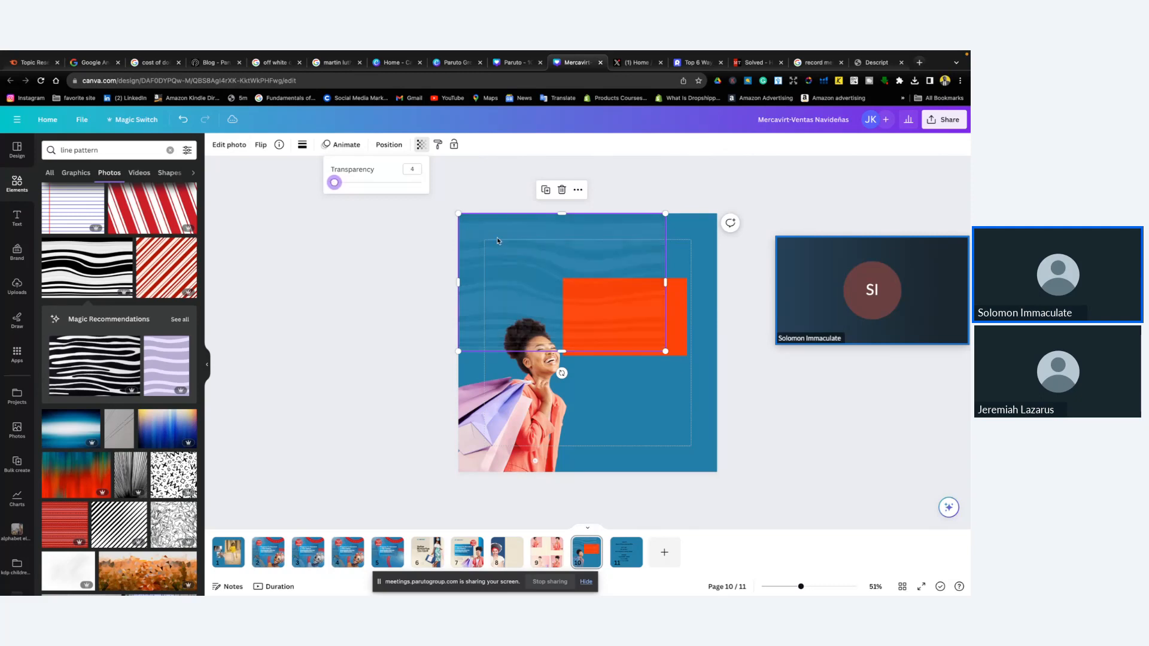
Enlarge the wavy stripe photo to 1621 × 1080 px so it covers the whole page, and send it behind the woman and rectangle
mouse_move(666, 352)
left_mouse_down()
mouse_move(740, 512)
mouse_move(795, 551)
left_mouse_up()
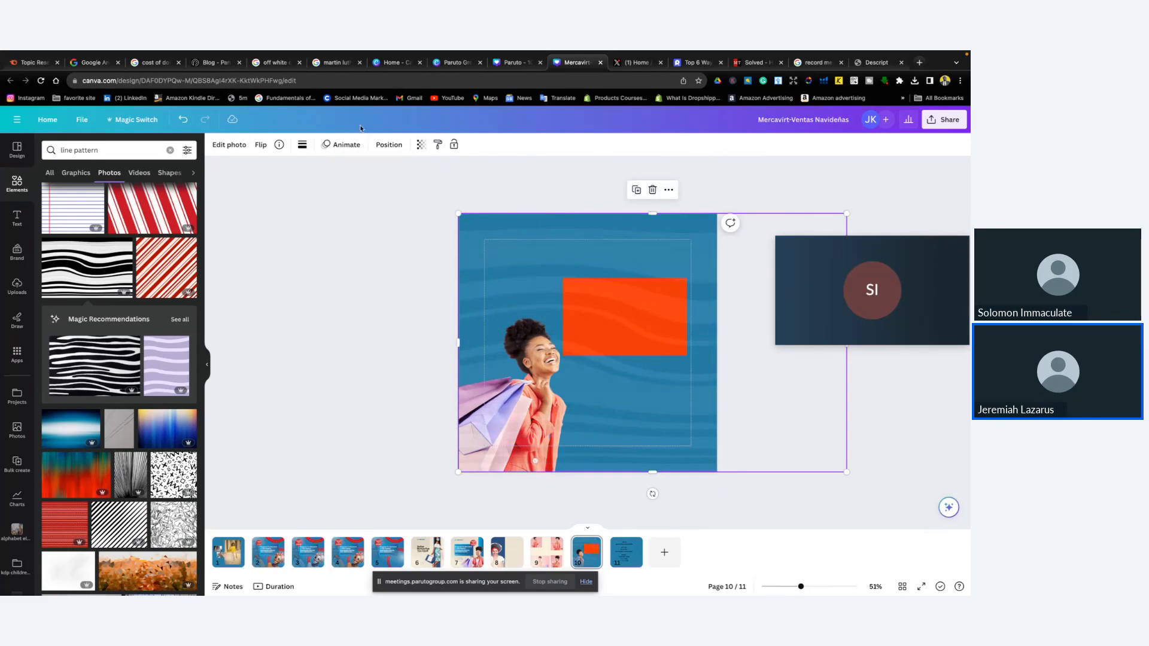
left_click(383, 145)
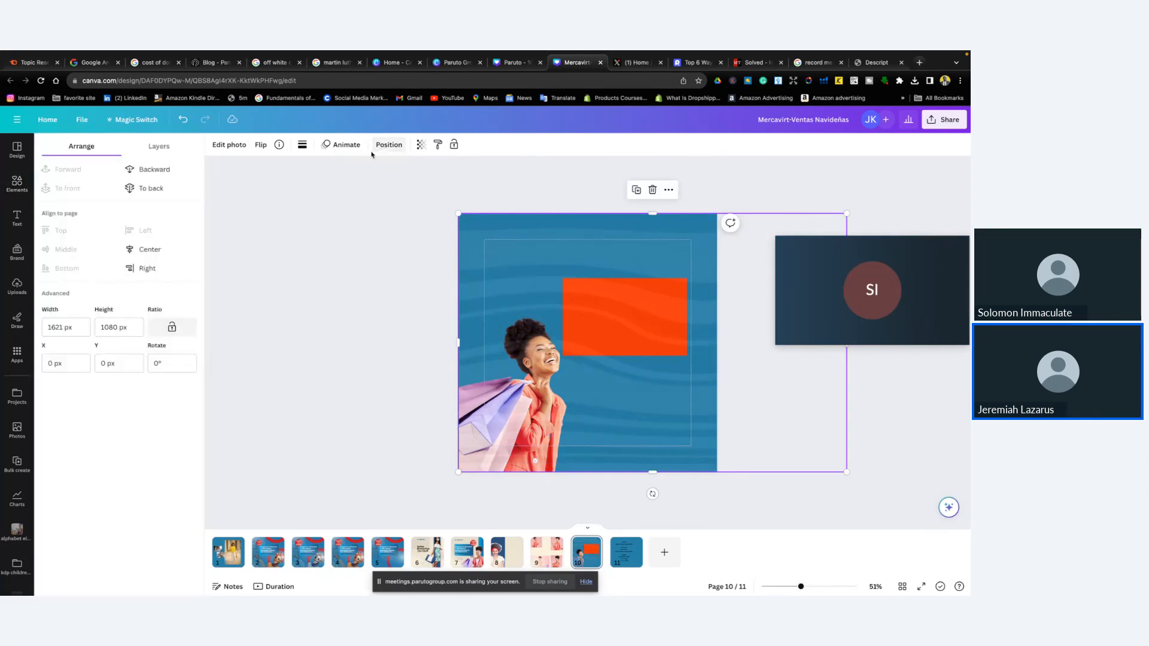
left_click(137, 169)
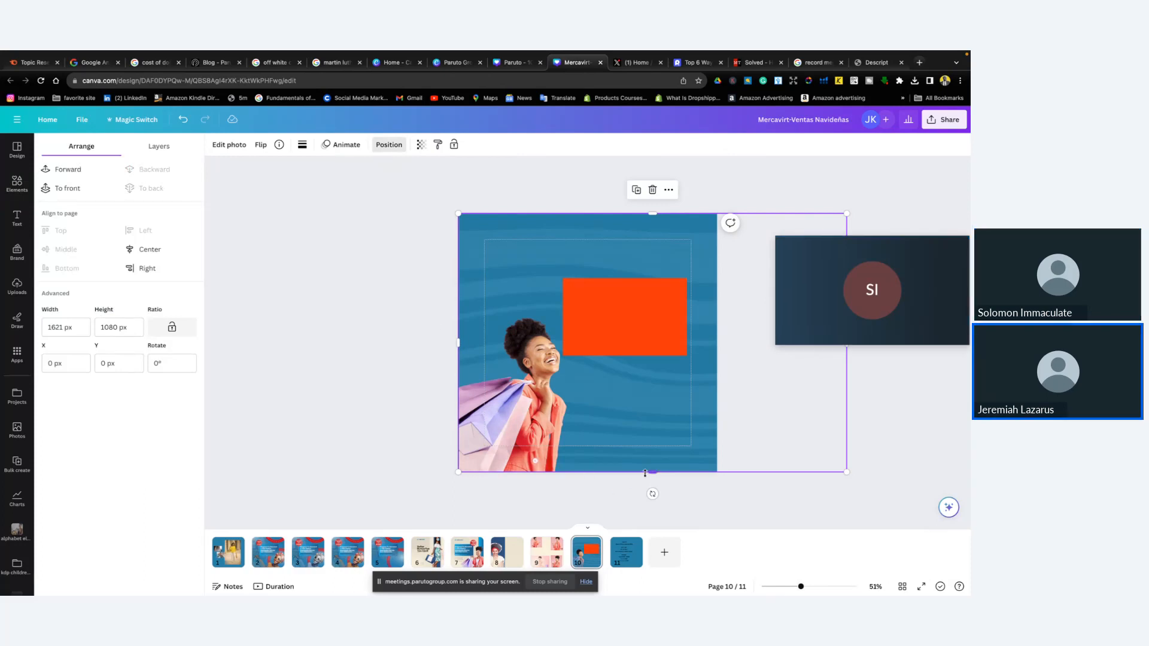
Crop the wavy stripe photo's lower edge upward slightly so it ends just above the bottom of the page
left_click_drag(645, 473, 645, 461)
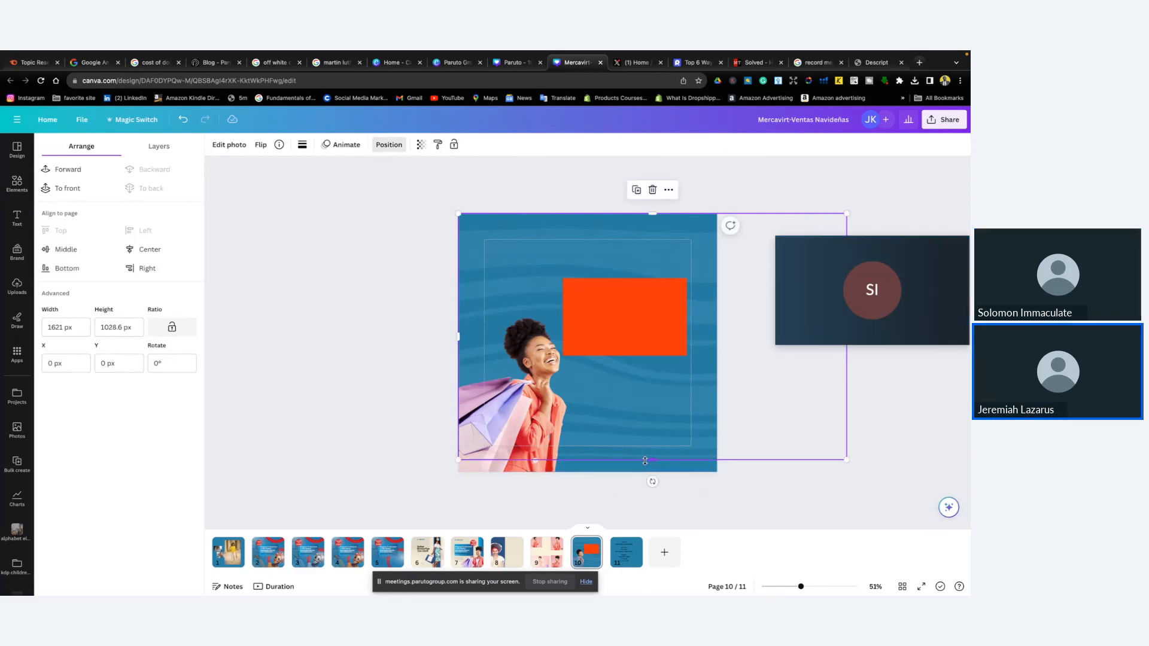
left_click(762, 516)
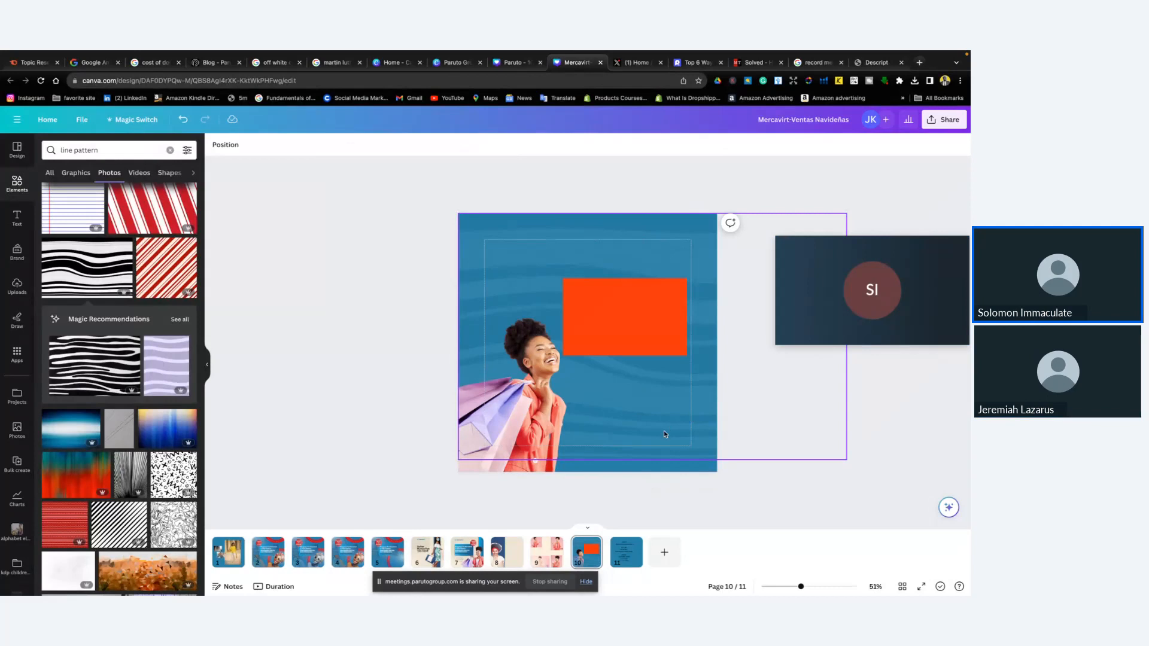
left_click(663, 429)
mouse_move(653, 456)
left_mouse_down()
mouse_move(648, 477)
mouse_move(650, 434)
mouse_move(650, 454)
left_mouse_up()
Round the orange rectangle's corners to 36 and shrink it from its upper-right corner into a lower, slightly narrower box
left_click(634, 317)
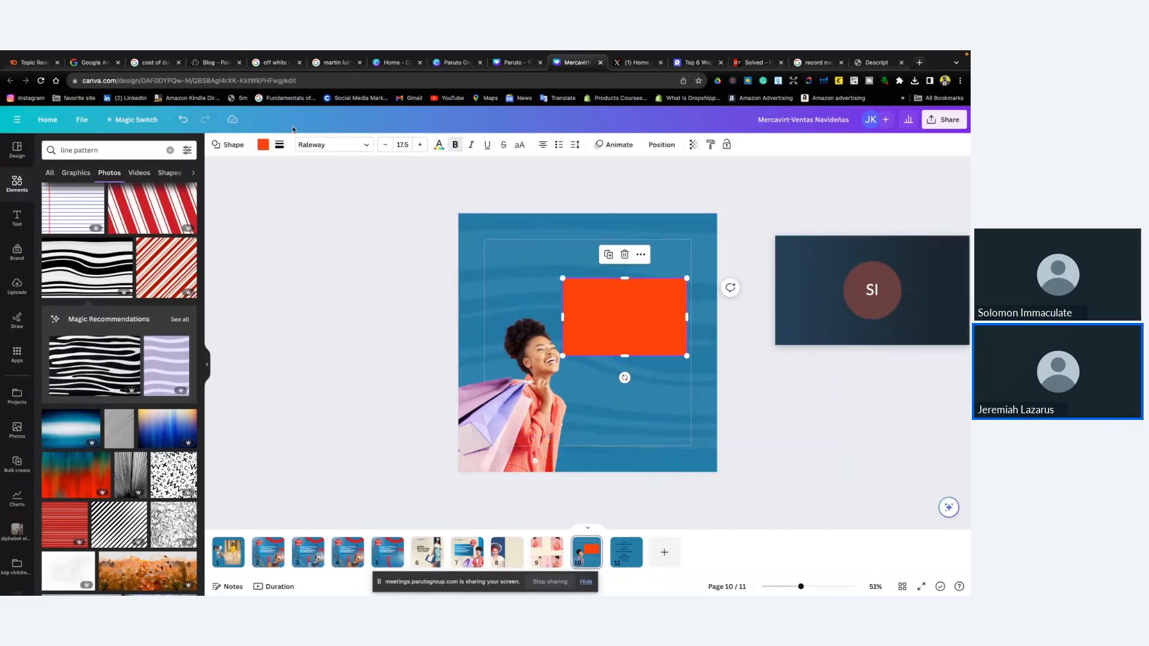
left_click(280, 146)
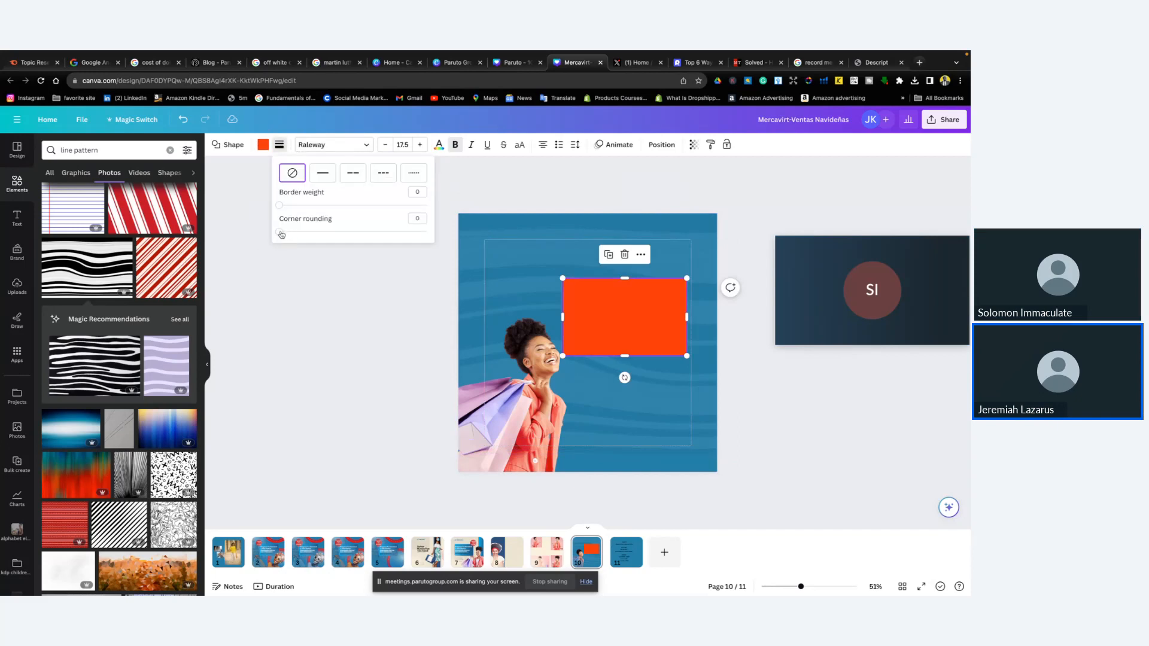
left_click_drag(280, 233, 334, 250)
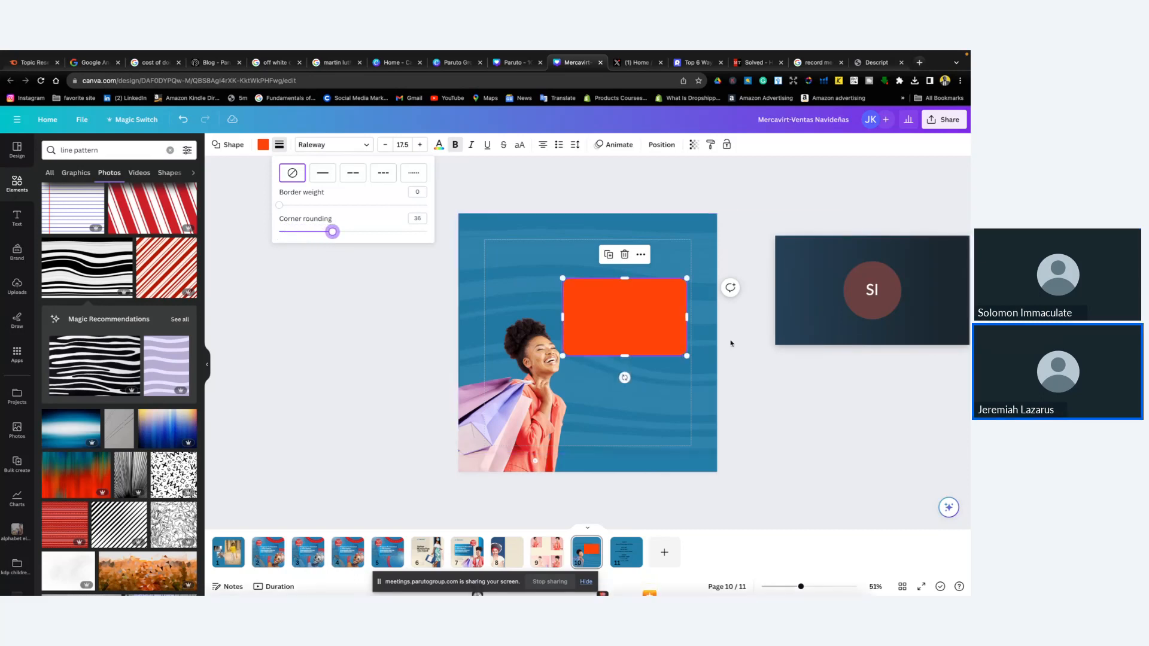
left_click(674, 313)
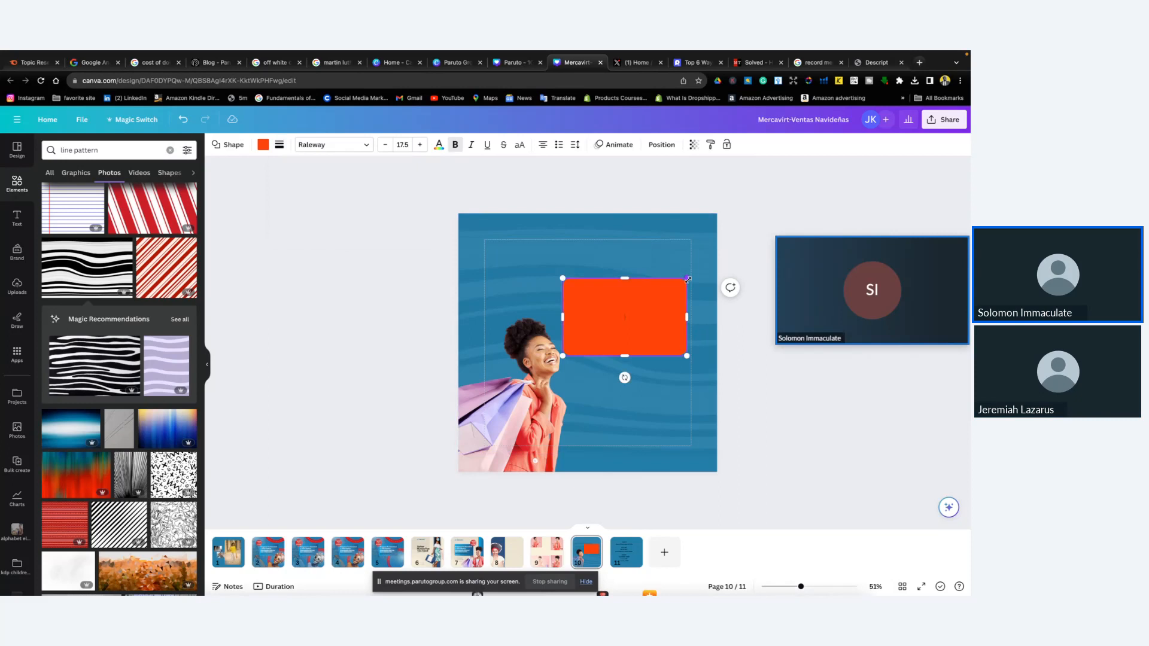
left_click_drag(686, 278, 681, 298)
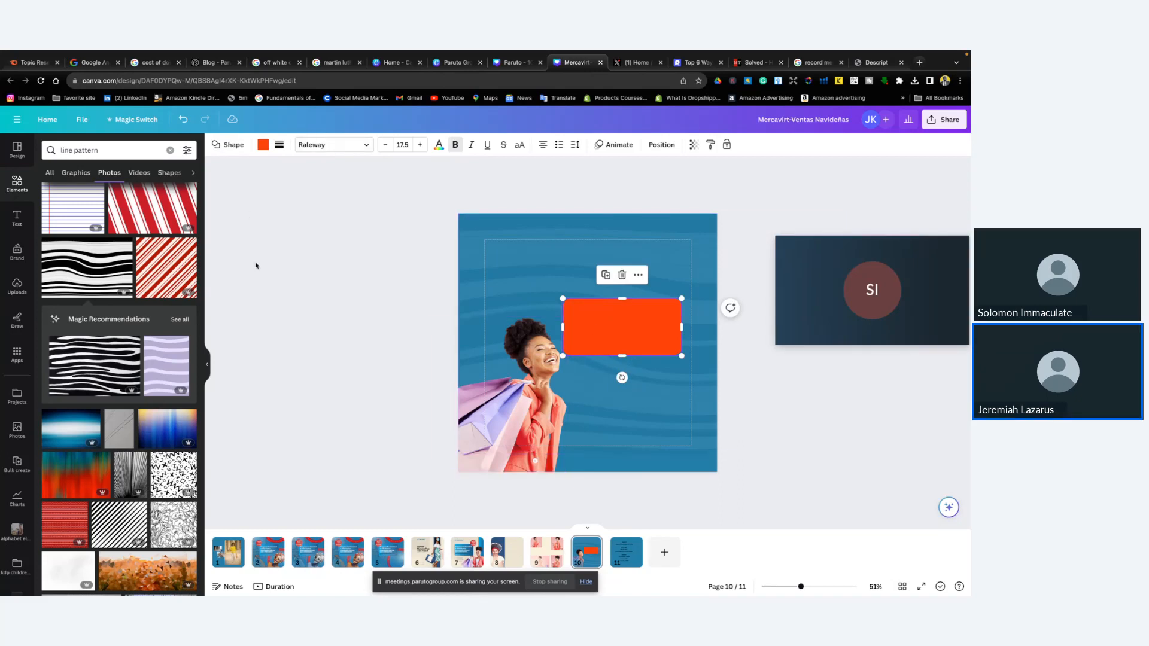
Fill the rectangle with the blue linear gradient and change its first color to #237AA3, sampled from the page background
left_click(263, 144)
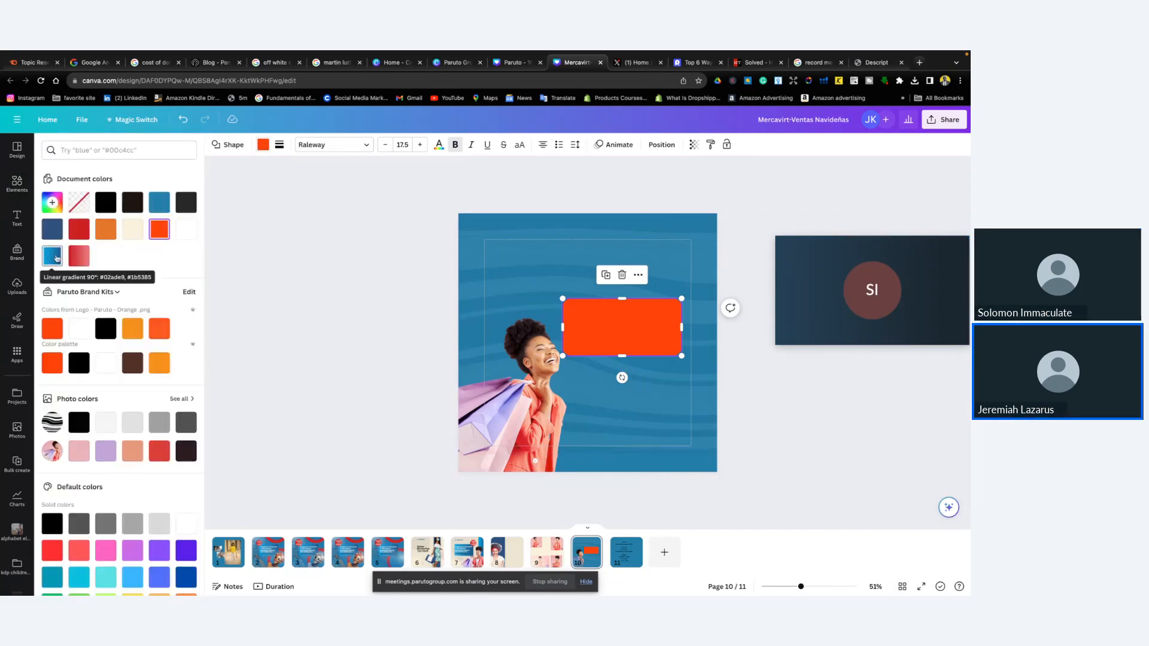
left_click(52, 256)
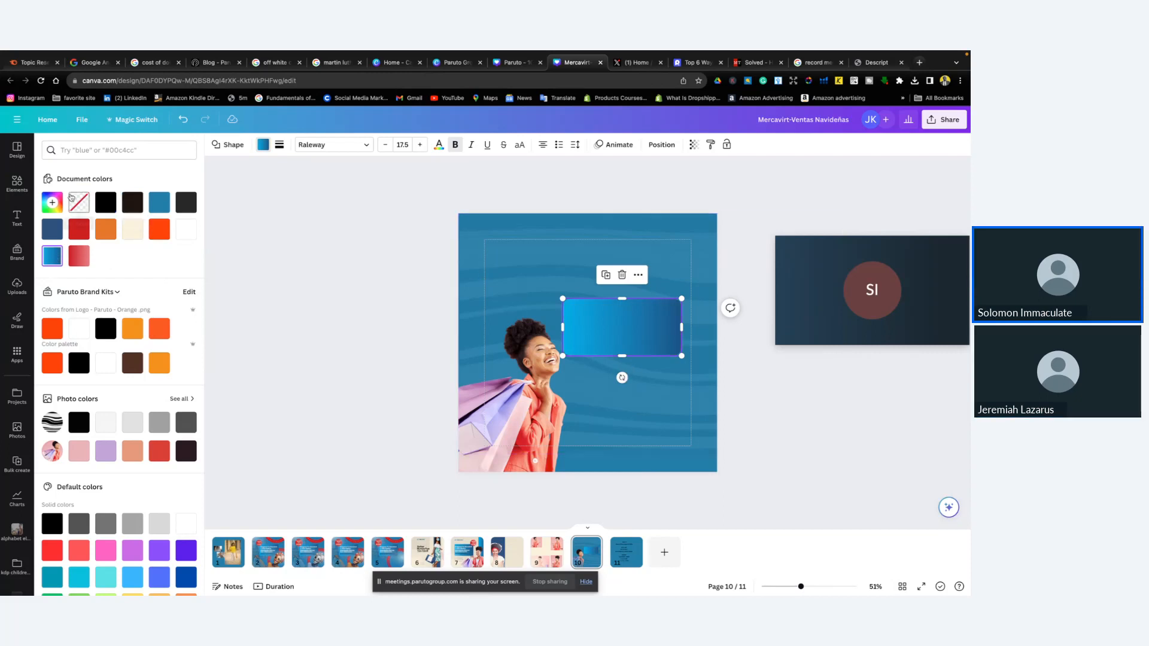
left_click(52, 203)
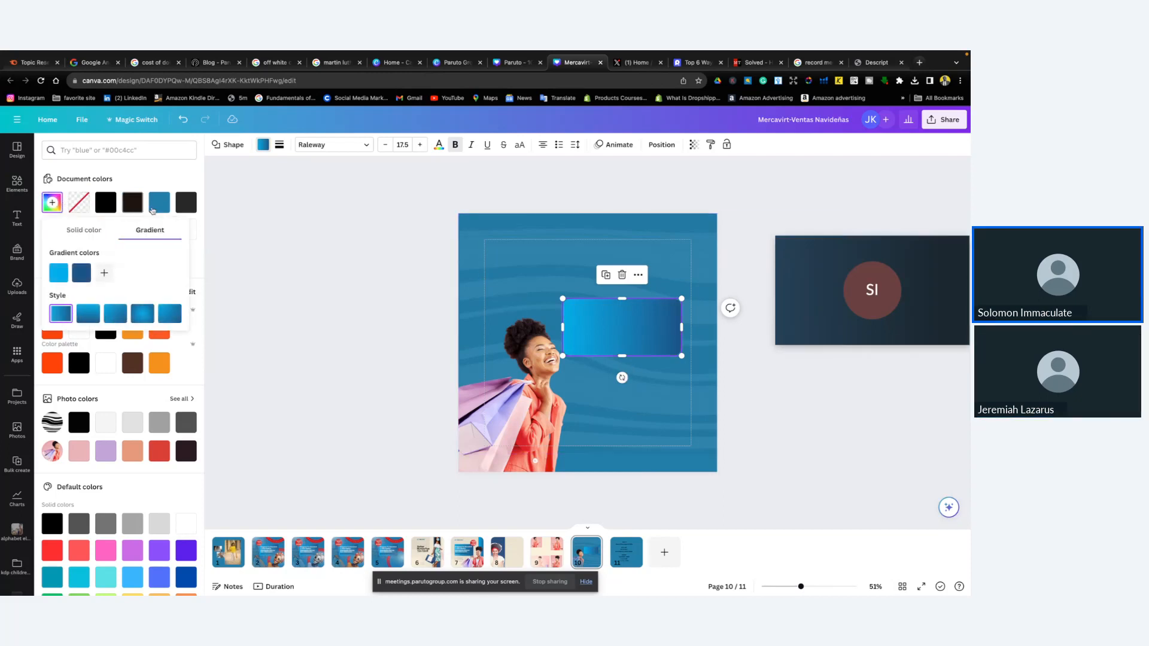
left_click(51, 203)
left_click(51, 203)
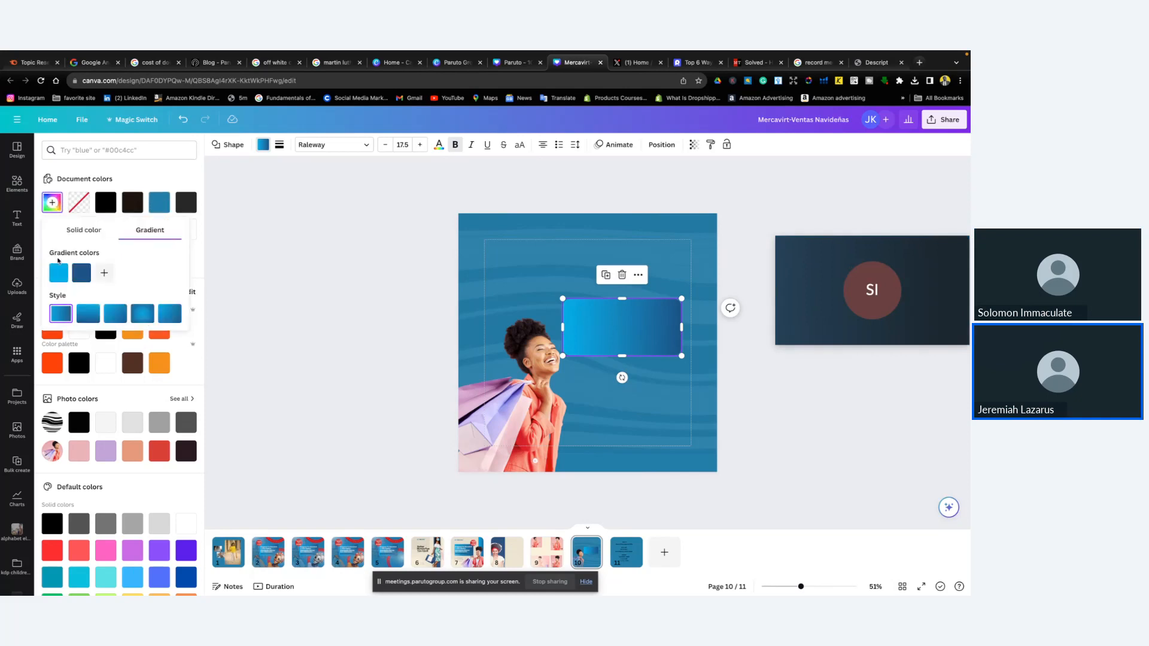
left_click(59, 273)
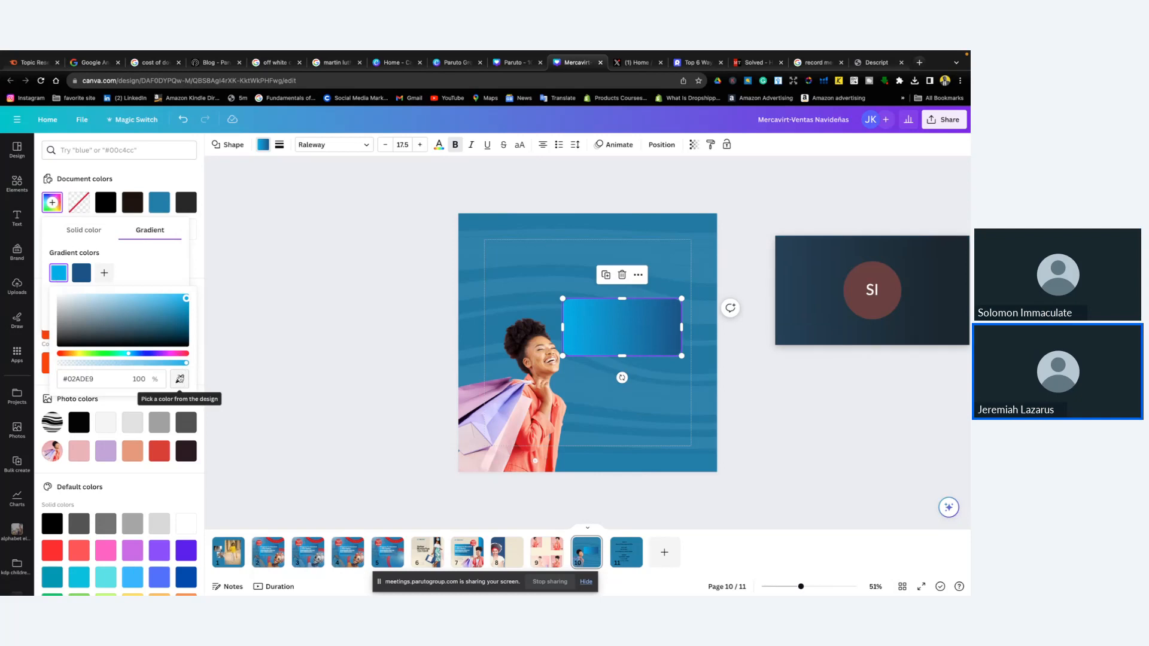
left_click(180, 378)
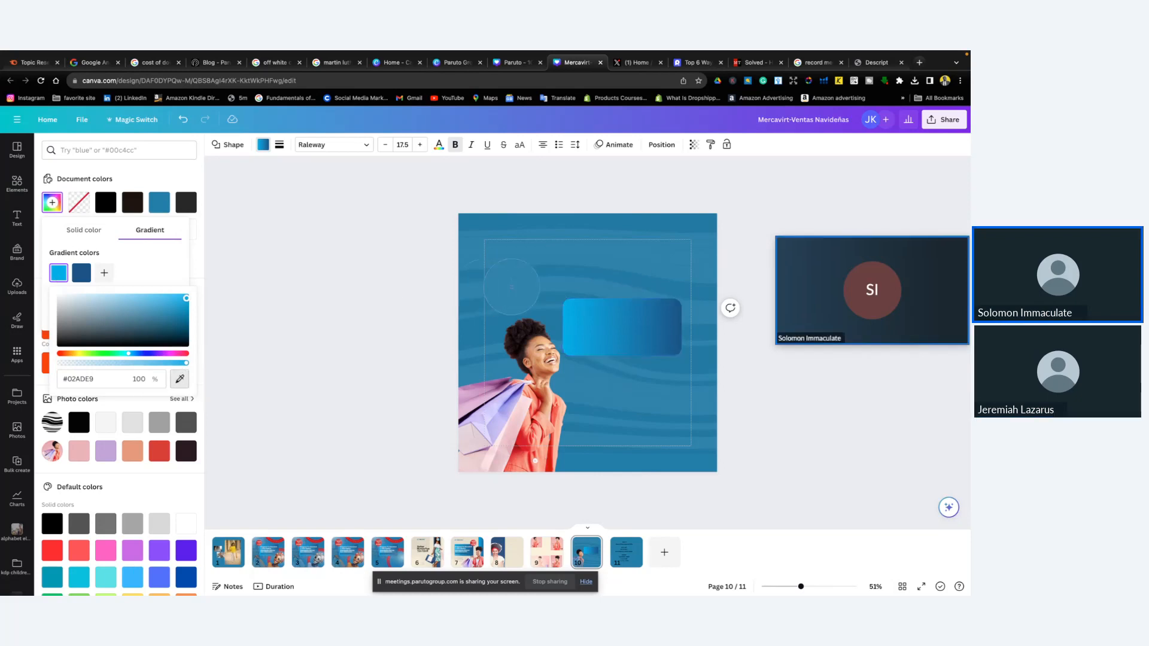
left_click(516, 273)
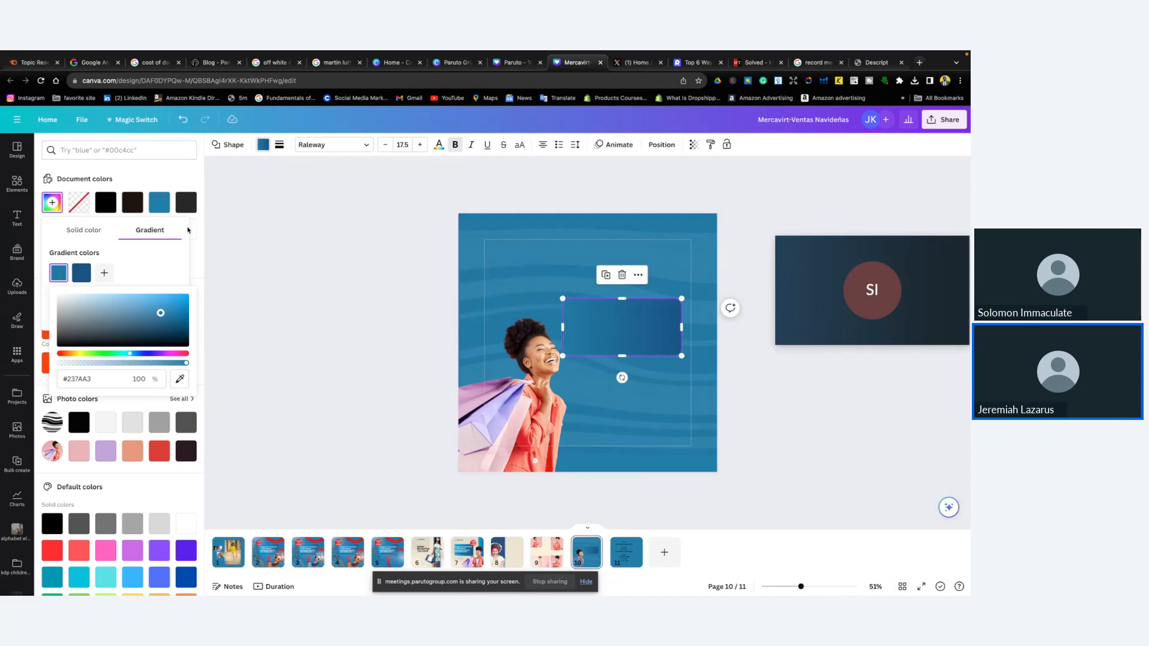
Change the second color of the rectangle's gradient to the lighter blue #3F8BCF
left_click(82, 273)
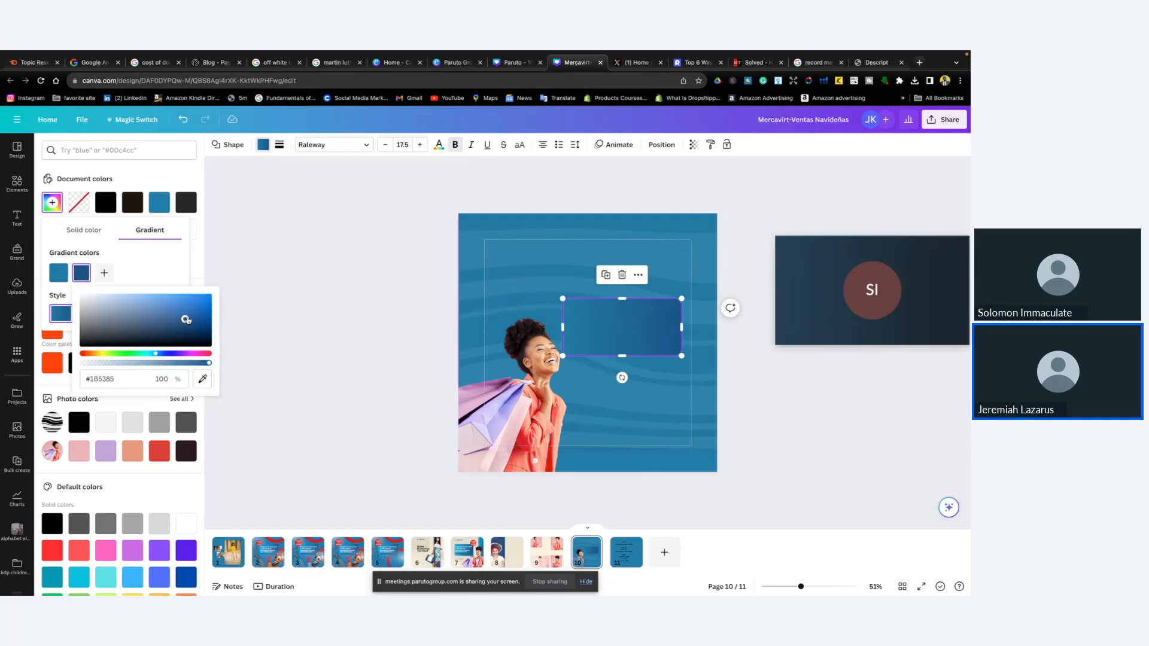
mouse_move(186, 320)
left_mouse_down()
mouse_move(154, 303)
mouse_move(171, 303)
left_mouse_up()
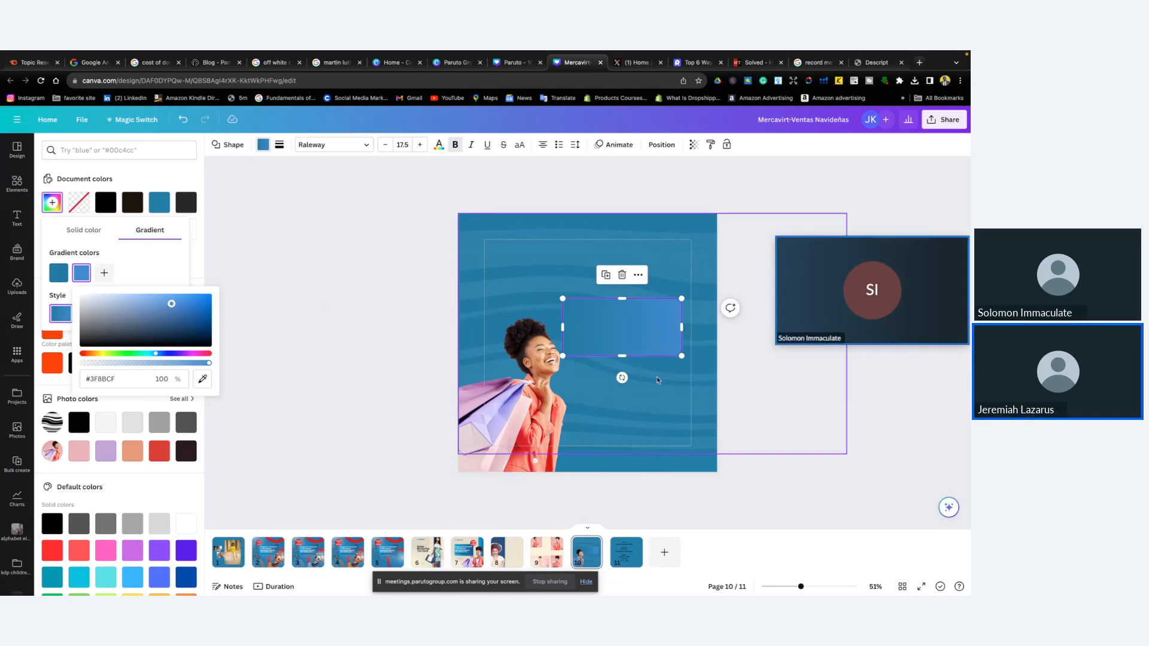
left_click(643, 399)
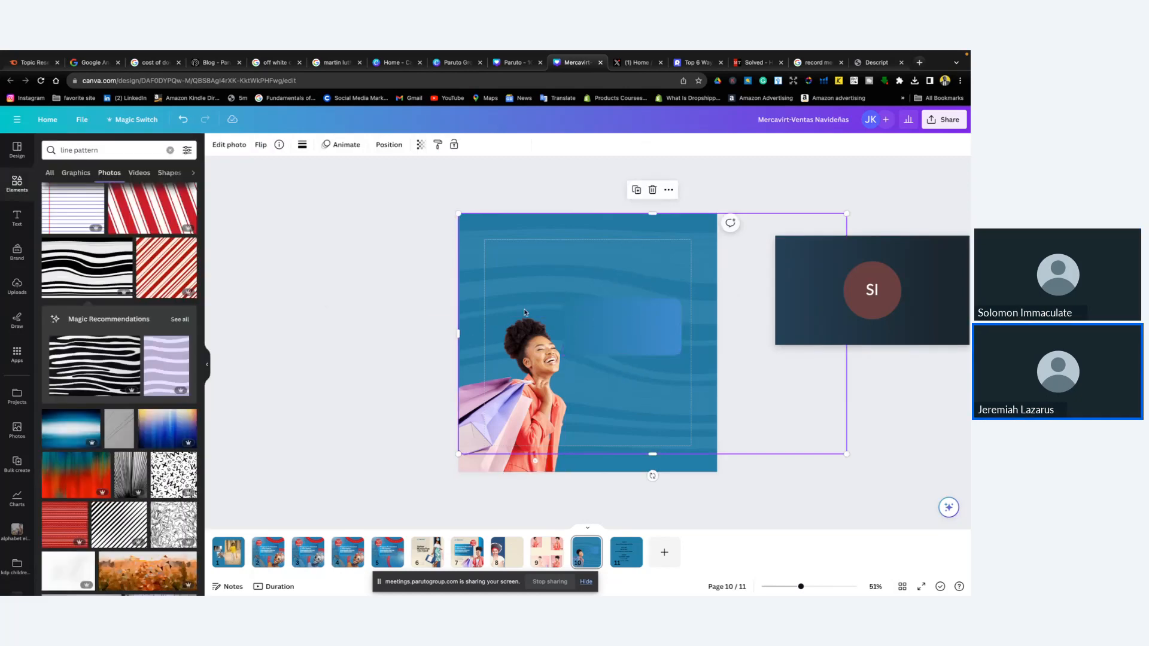
Apply the document's linear gradient from #02ade9 to #1b5385 to the rectangle and deselect everything
left_click(607, 338)
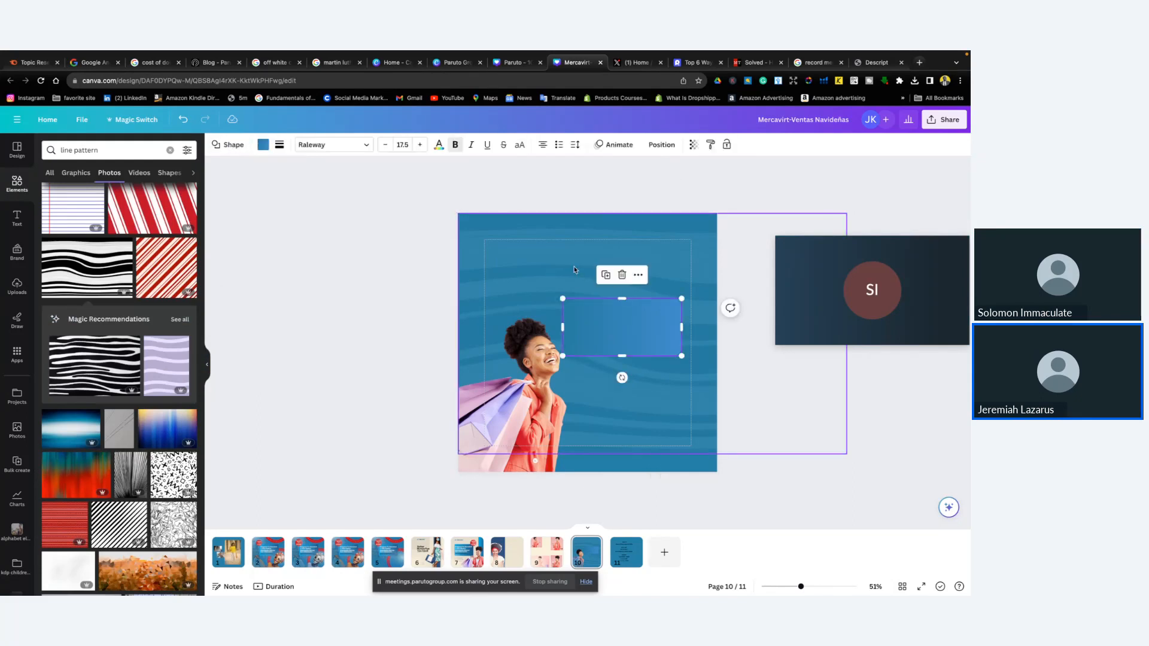
left_click(263, 144)
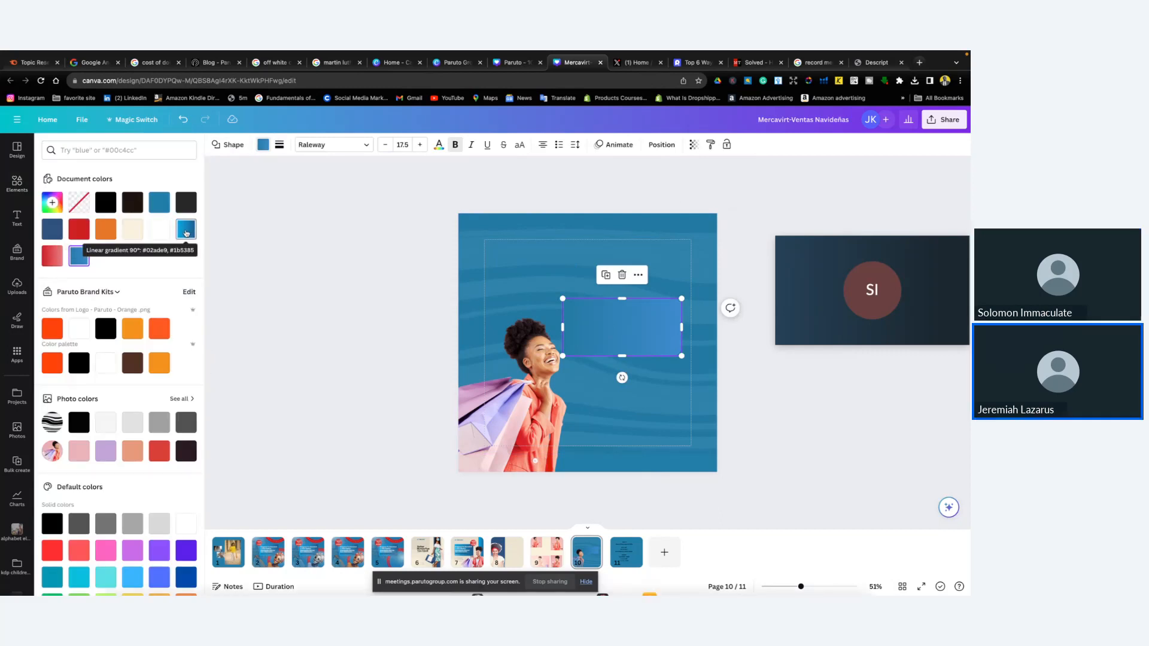
left_click(186, 229)
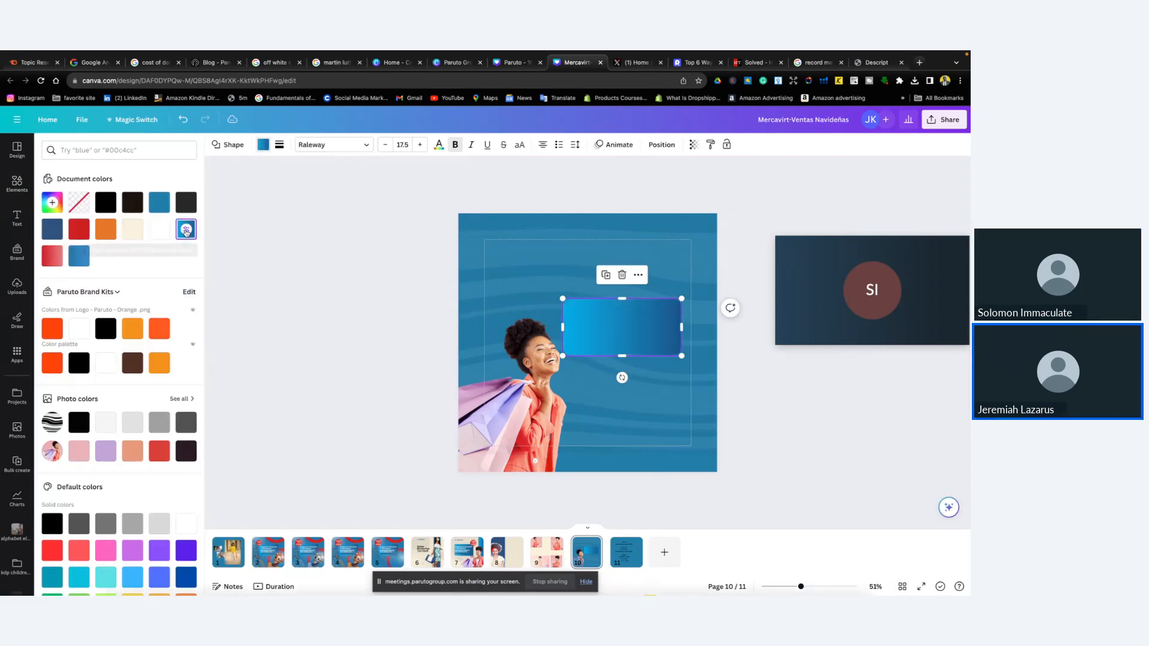
left_click(668, 454)
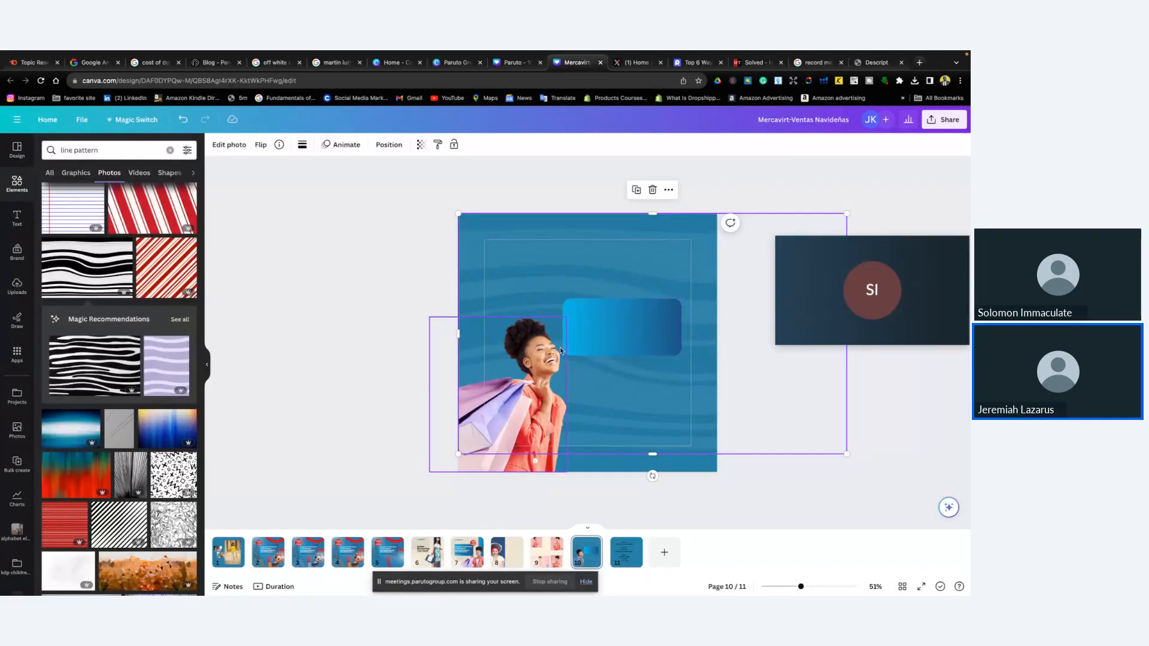
left_click(949, 450)
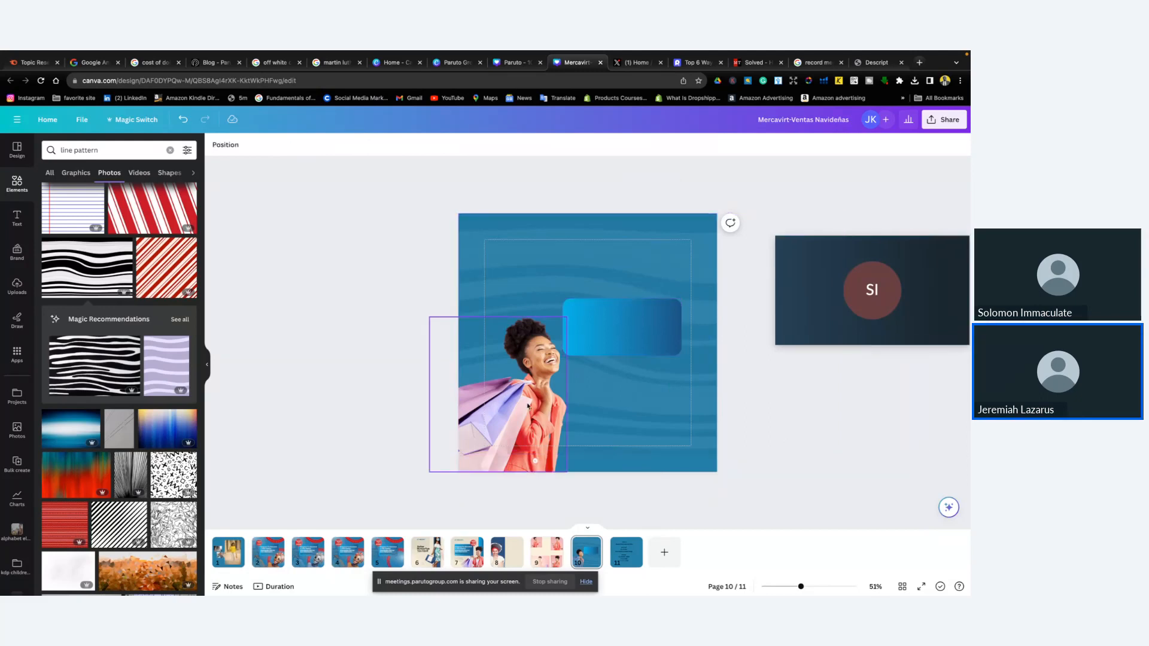
On page 11, duplicate the "Sell-It Black friday special Offer" text and place the copy to its lower right
left_click(626, 552)
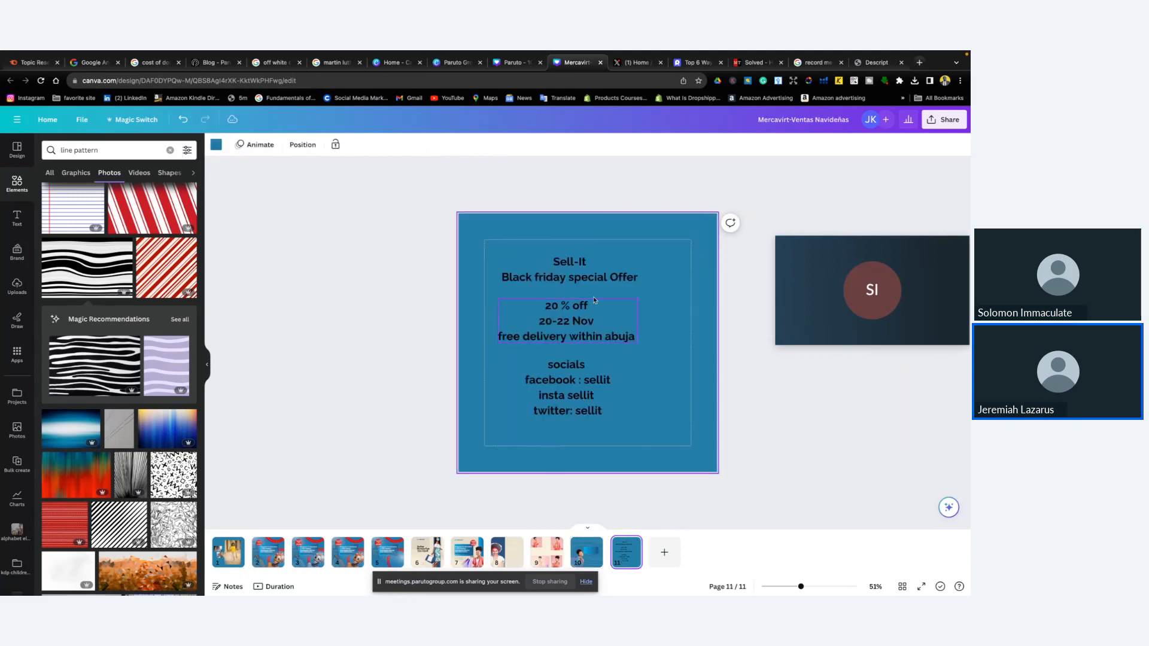
left_click(592, 276)
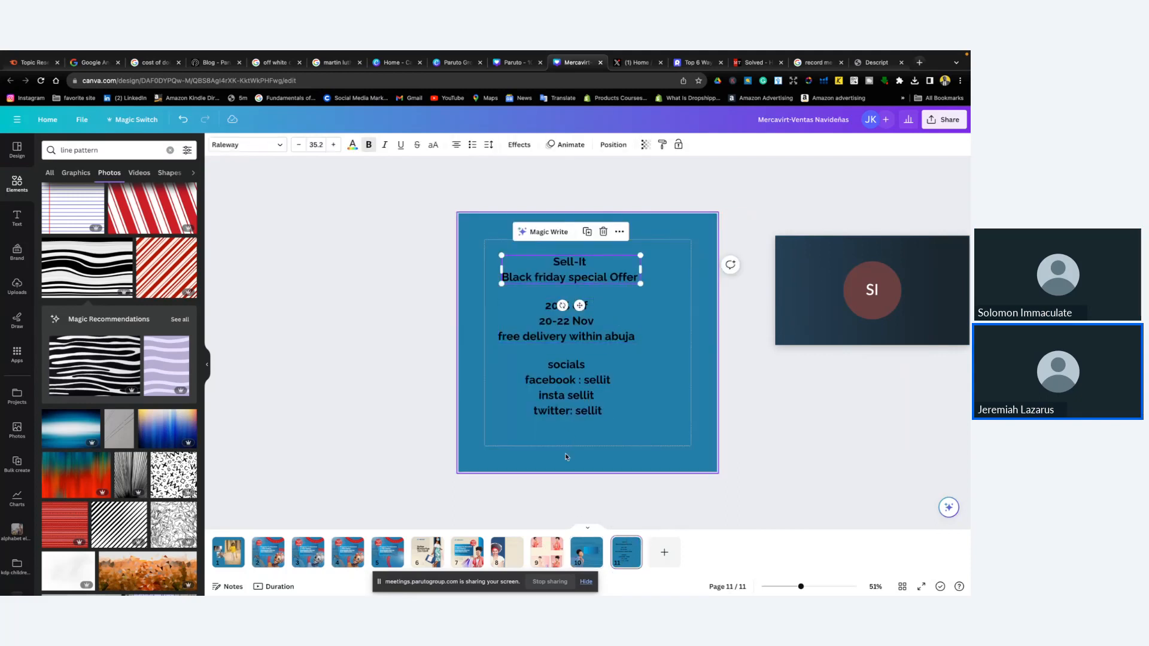
left_click(595, 279)
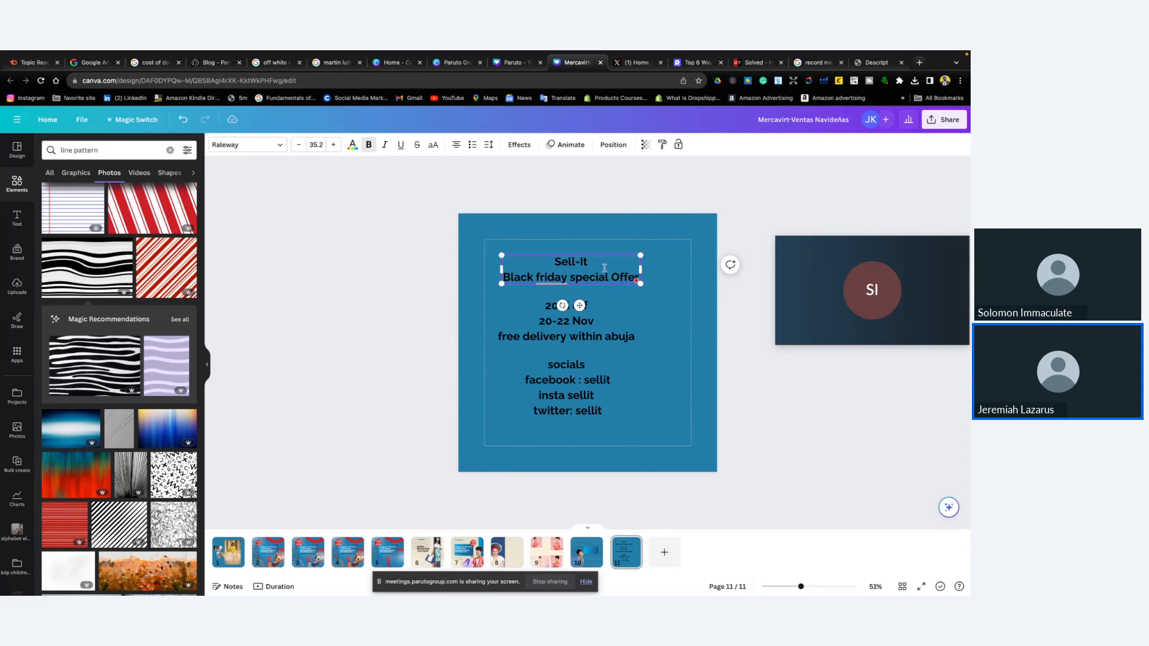
key("Escape")
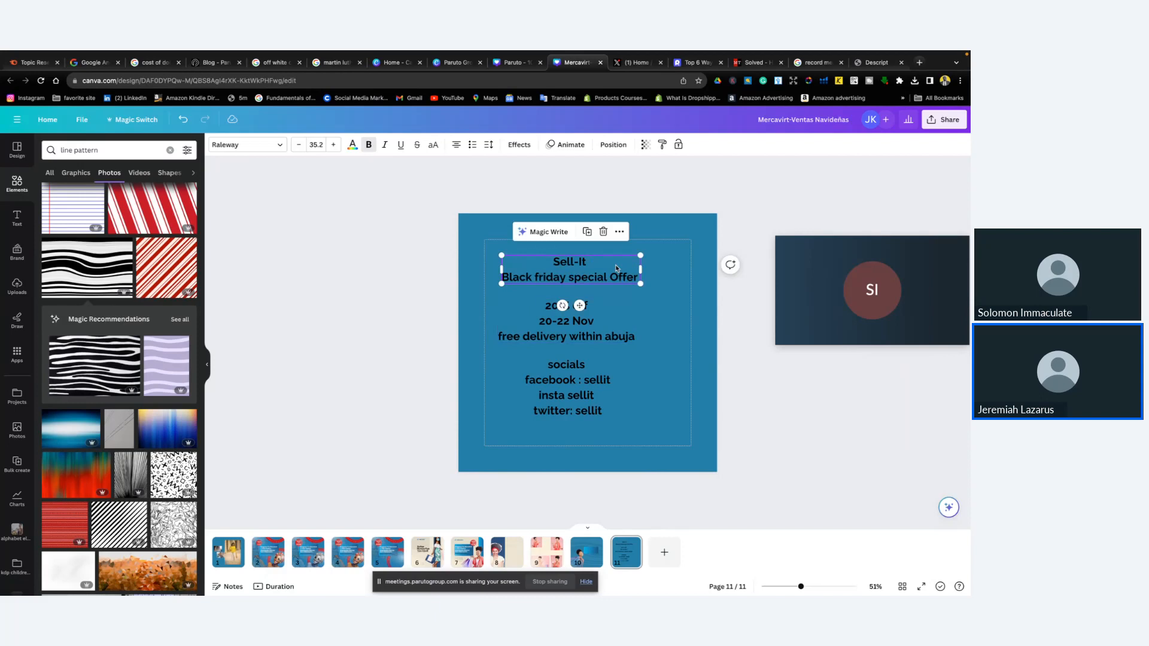
left_click_drag(615, 264, 695, 286)
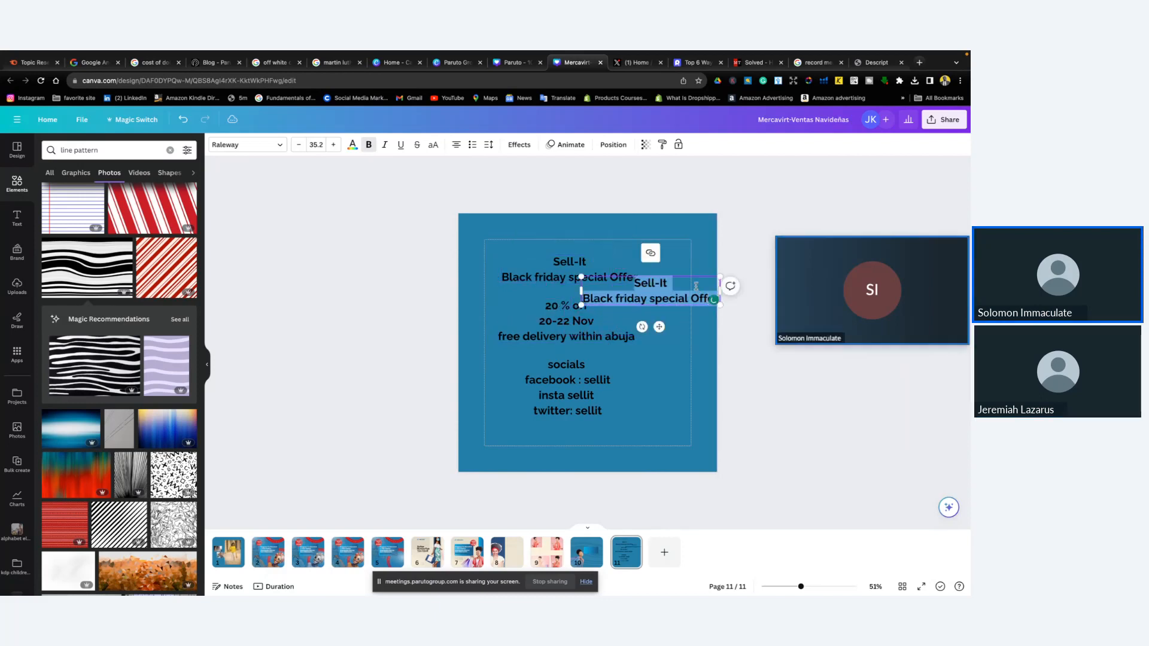
type("Buy")
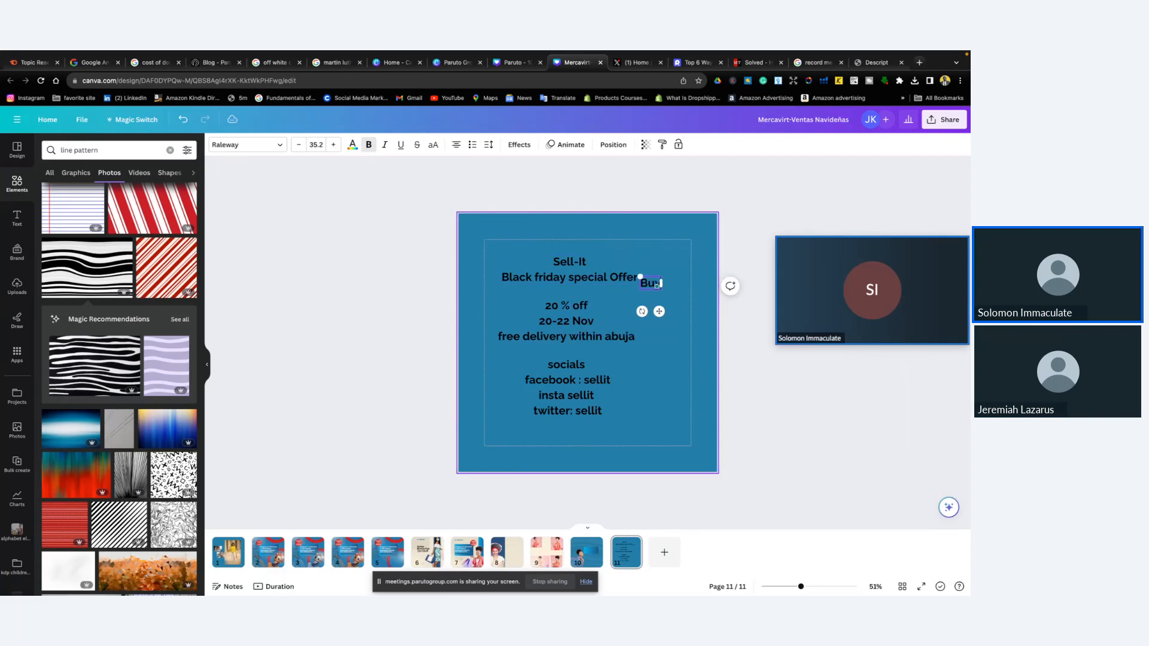
key("BackSpace")
key("BackSpace")
key("BackSpace")
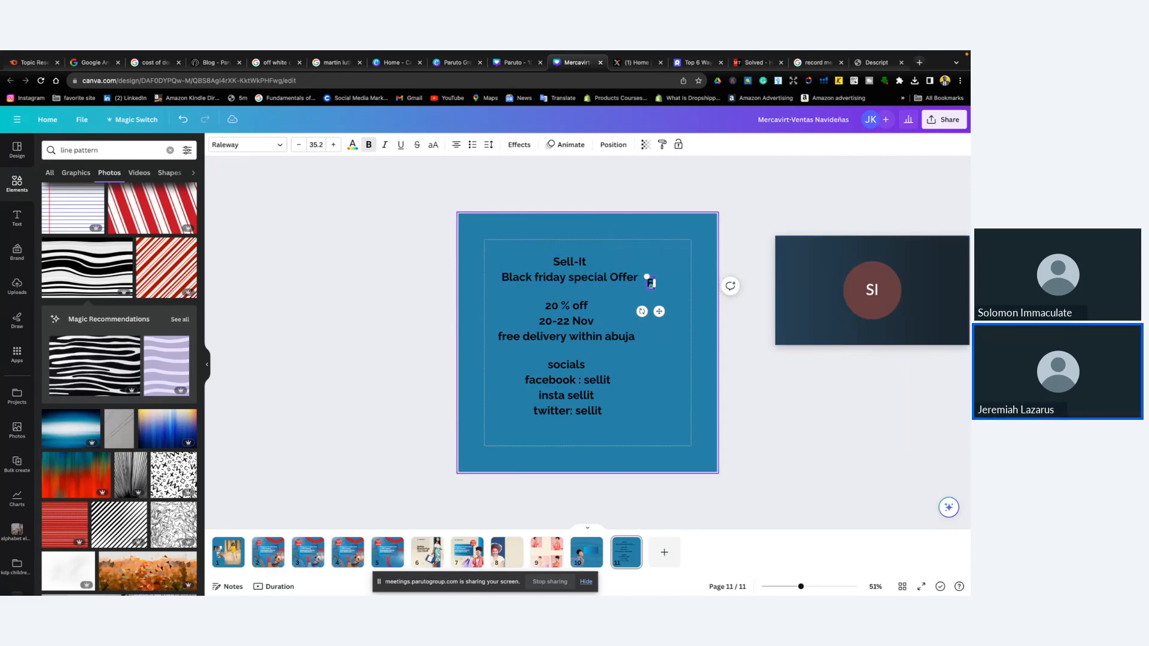
type("Get your")
key("BackSpace")
key("BackSpace")
key("BackSpace")
key("BackSpace")
key("BackSpace")
key("BackSpace")
key("BackSpace")
key("BackSpace")
type("all")
key("BackSpace")
type("All")
key("BackSpace")
Replace the copied text with the tagline "Empty Your carts with our special black Friday offer", correcting the misspelled words
type("Empty Your carts")
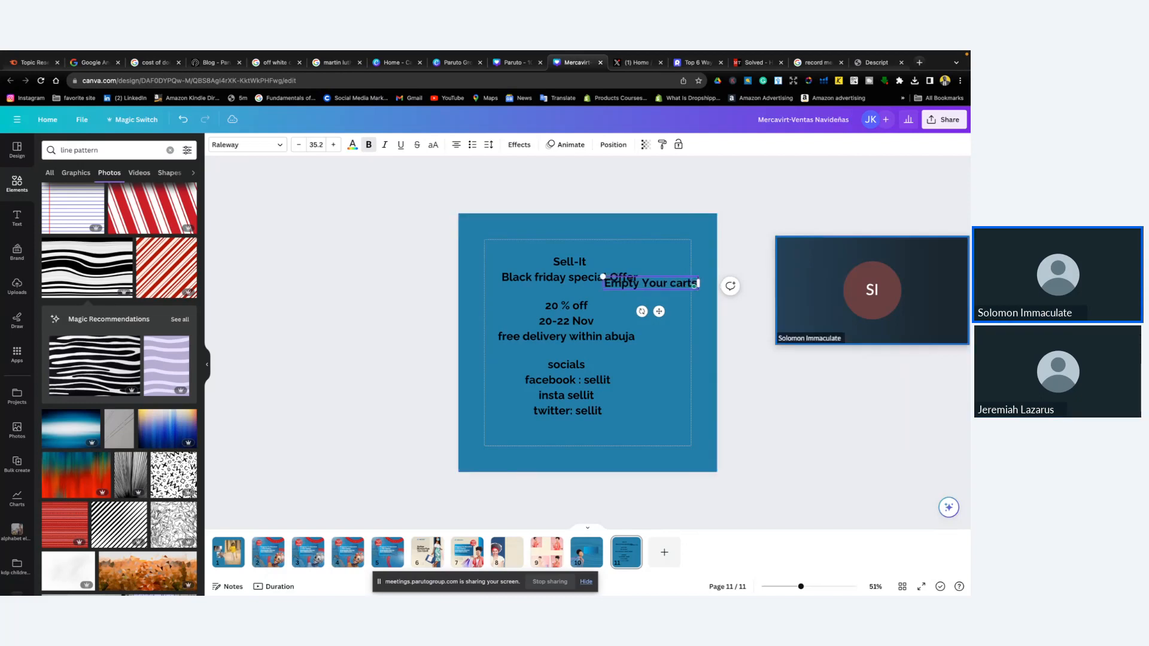
type(" with out")
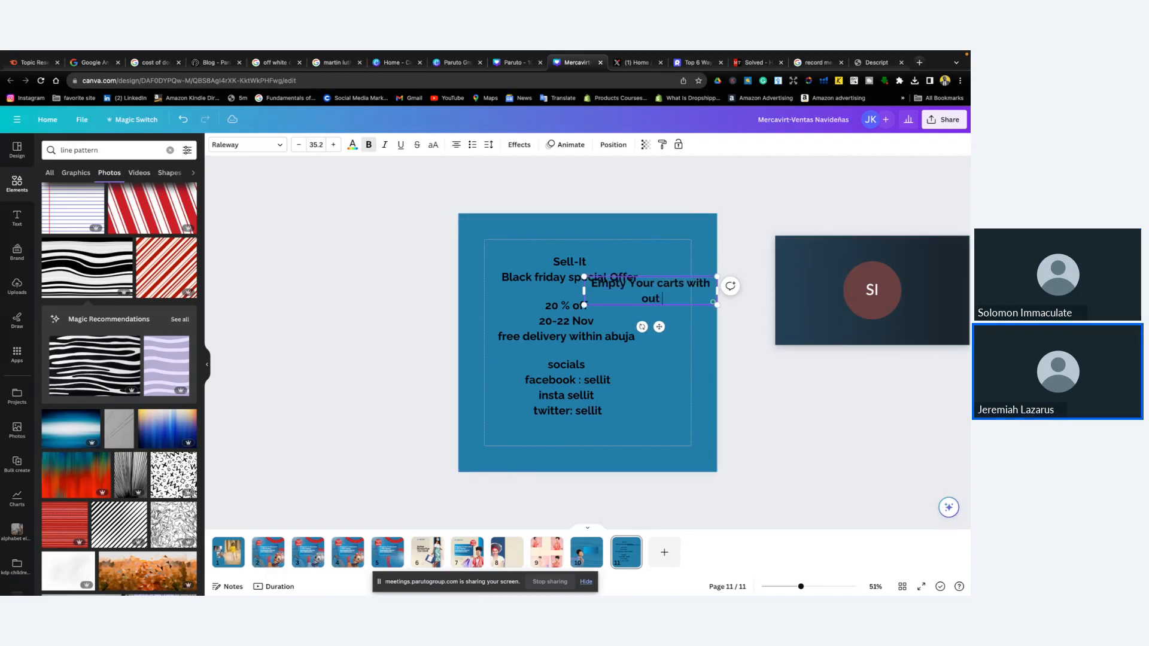
type(" special b")
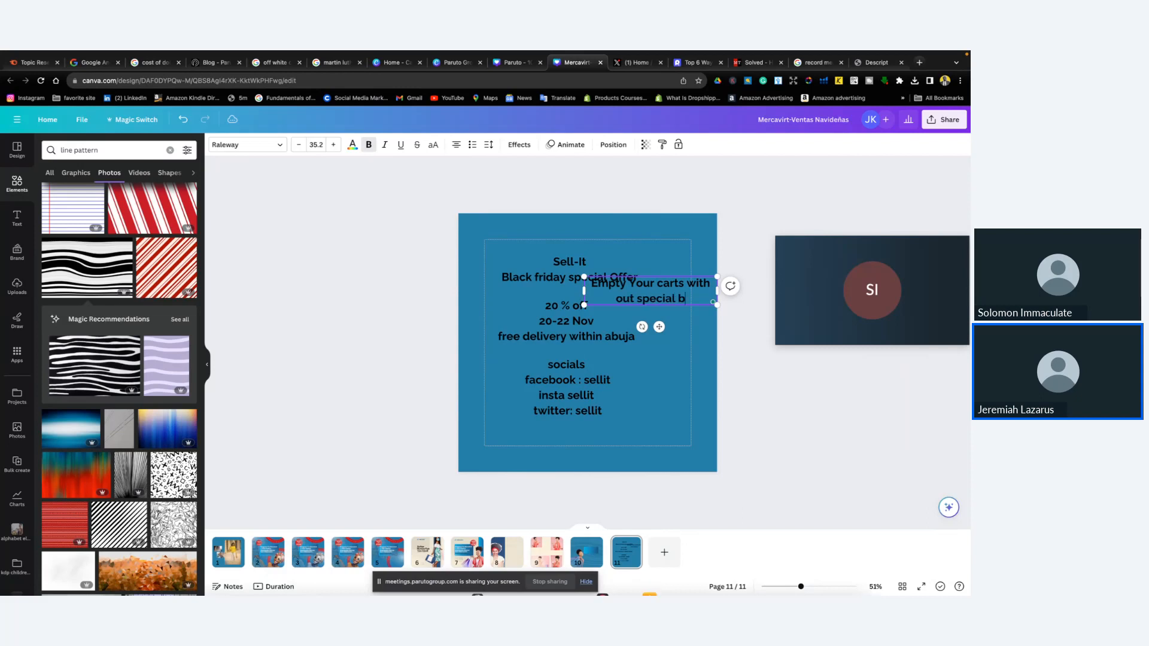
type("lack frid")
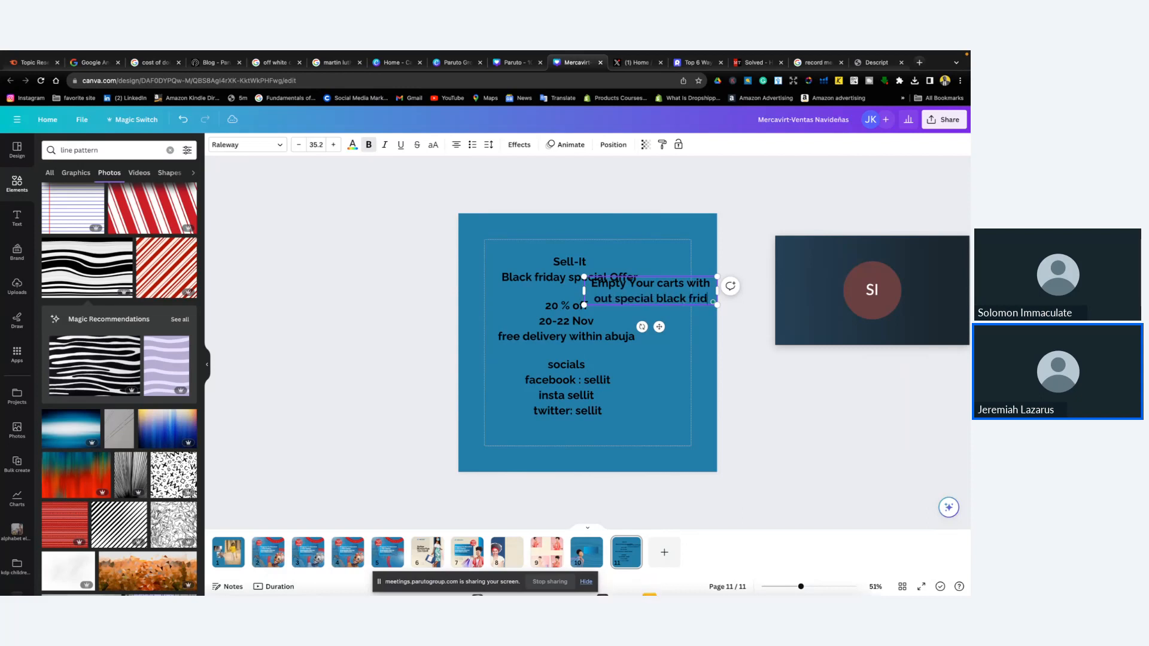
type("ya offe")
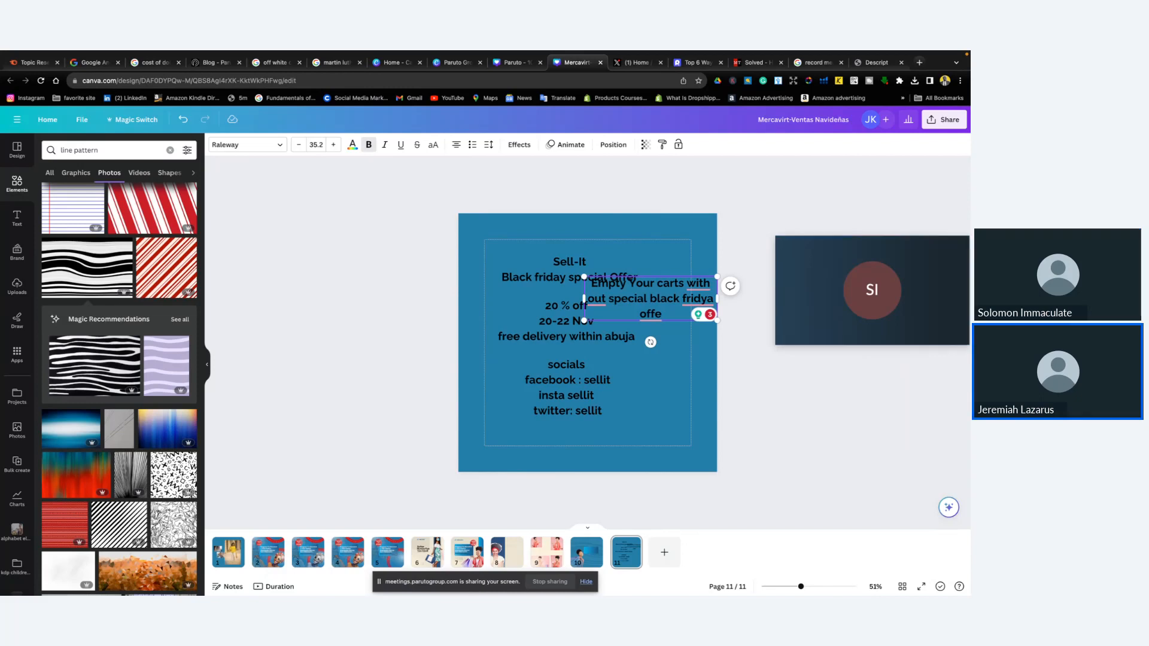
type("r")
mouse_move(600, 301)
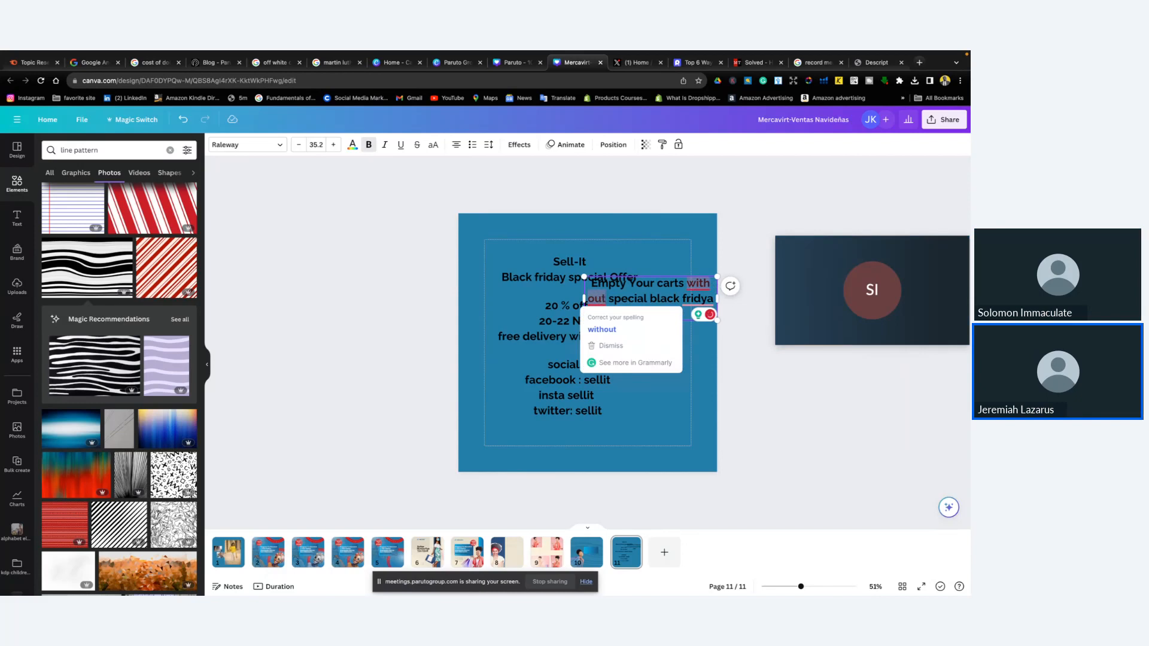
key("BackSpace")
type("r")
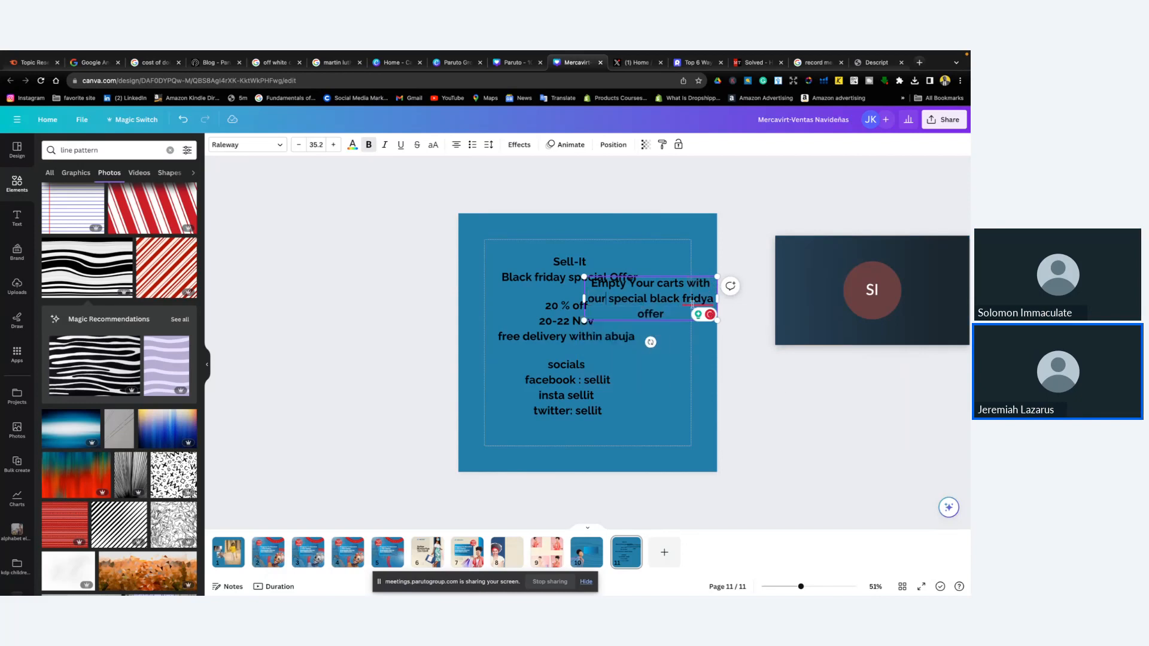
mouse_move(697, 302)
left_click(682, 328)
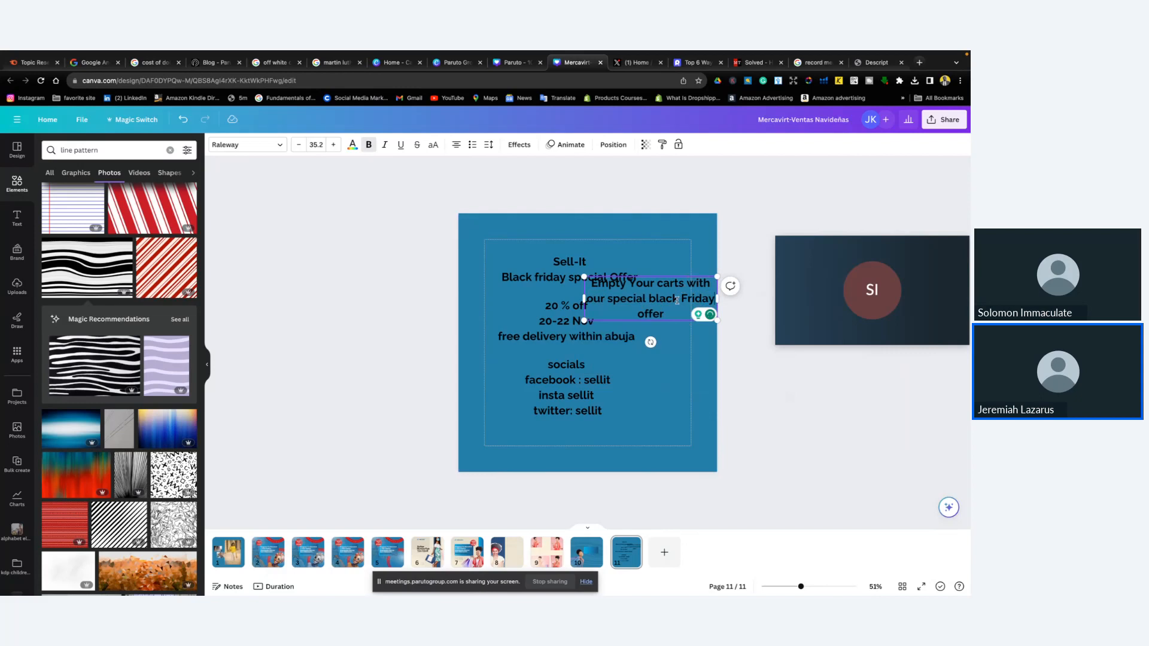
Append ". Perpare for Detty December" to the end of the tagline
left_click(670, 313)
type(". Perpare for De")
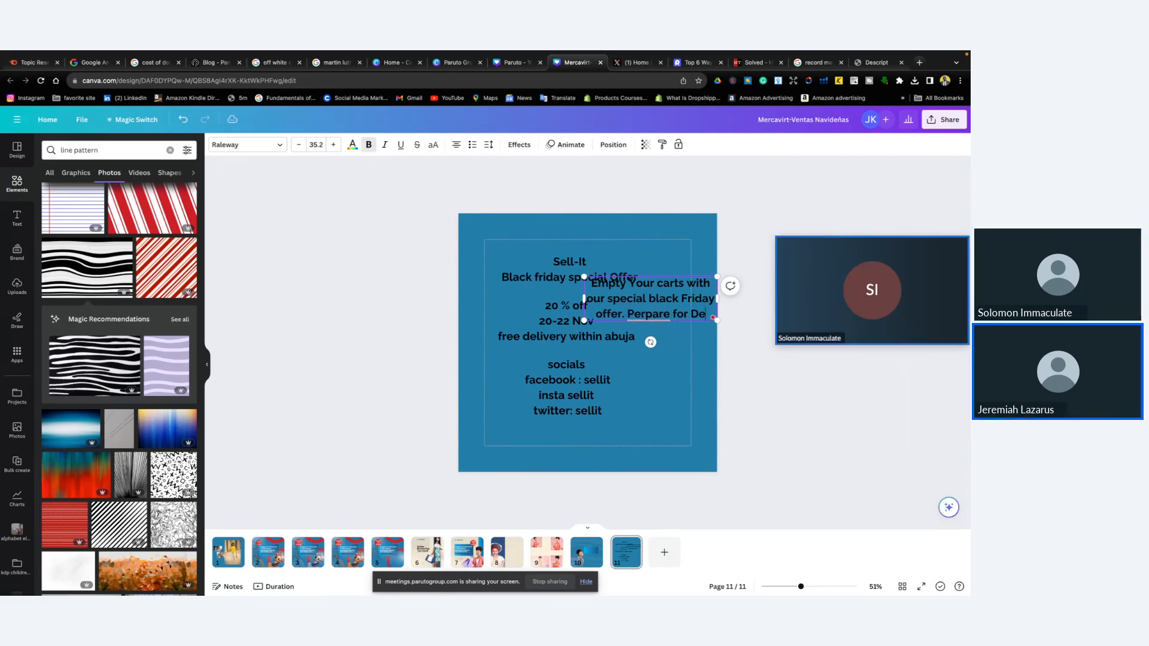
type("tty December")
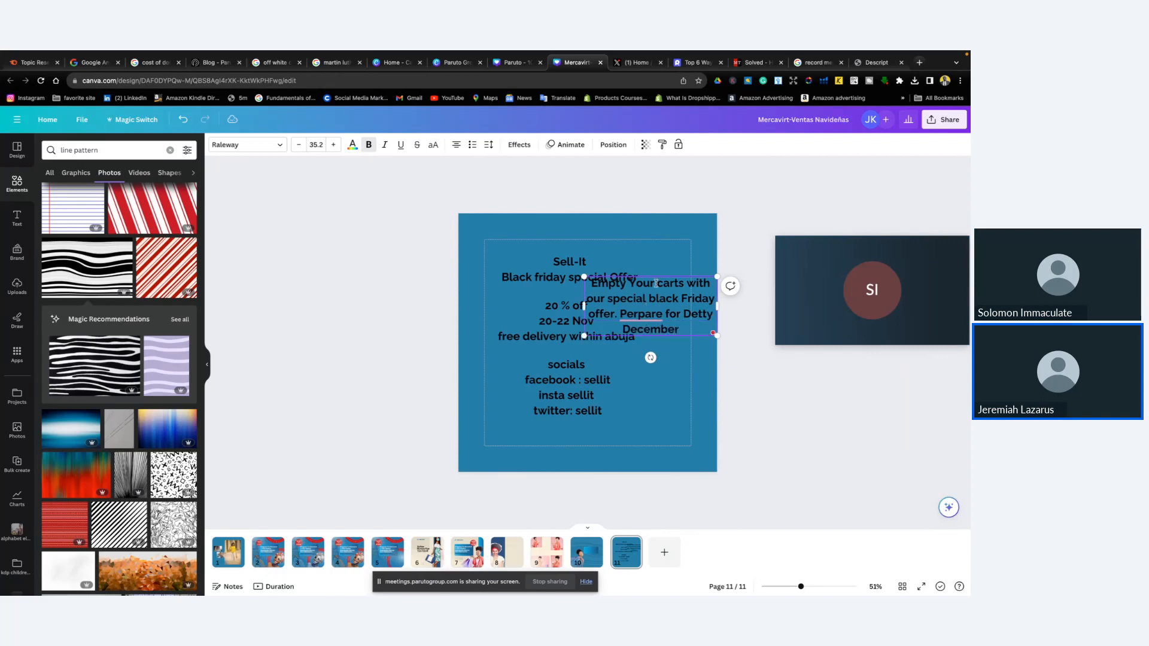
Move the tagline to the lower right of page 11 and shift the socials text to the page's left edge
left_click(672, 378)
left_click_drag(673, 305, 672, 387)
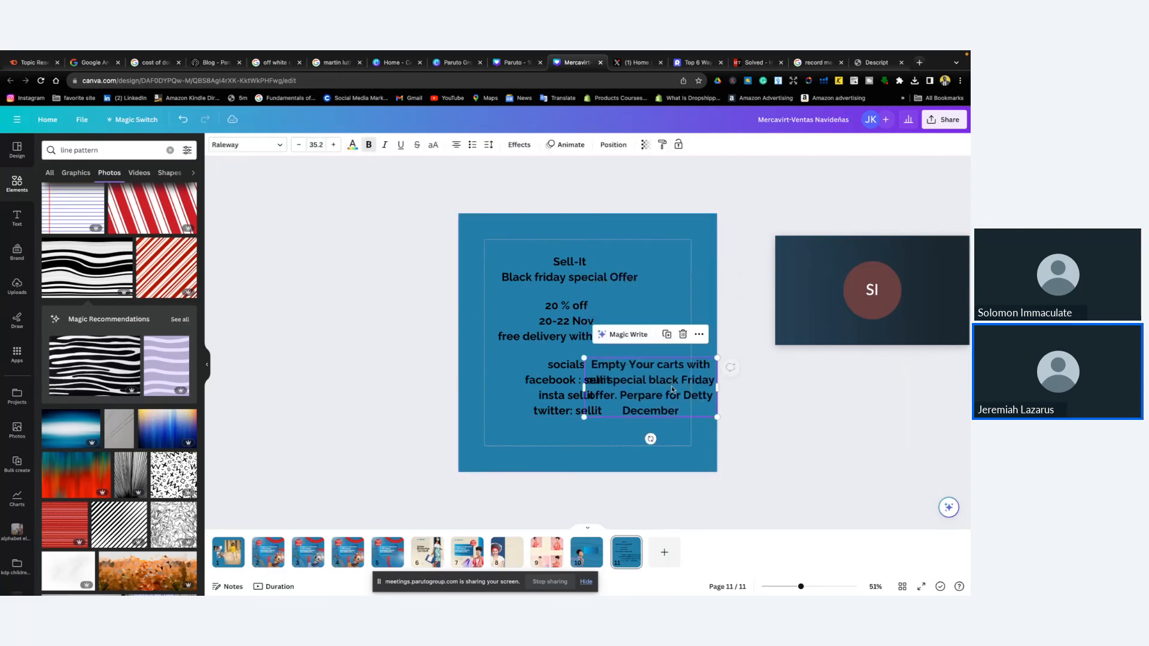
left_click_drag(562, 388, 494, 381)
Left-align the tagline and nudge it slightly up and to the left
left_click(638, 396)
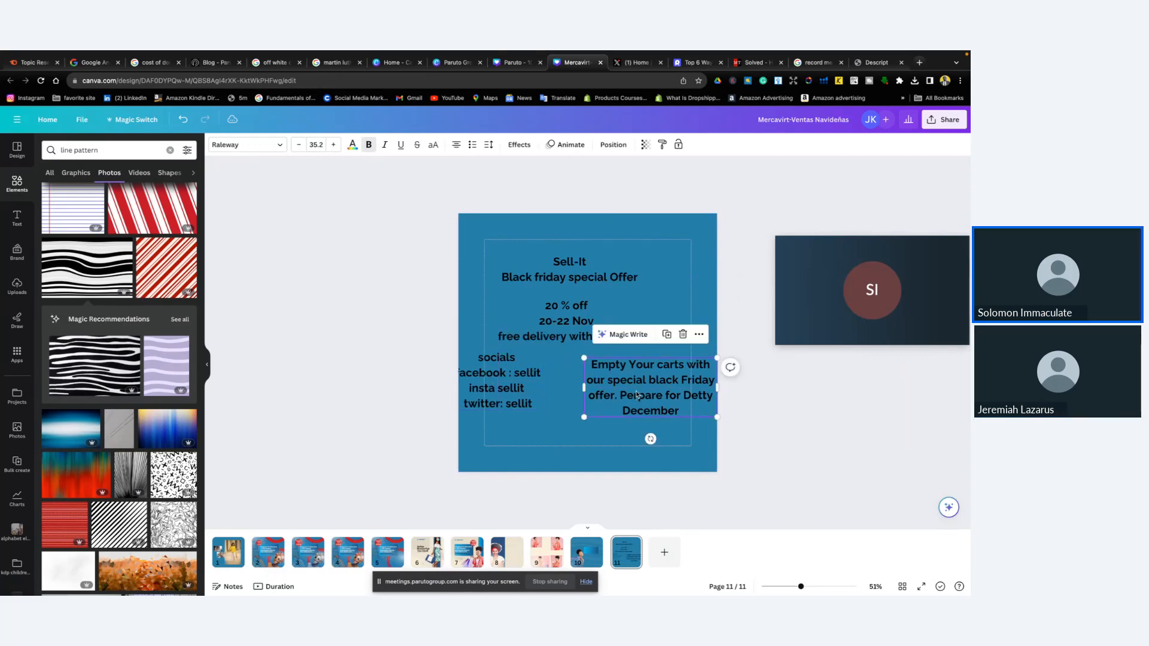
left_click(455, 145)
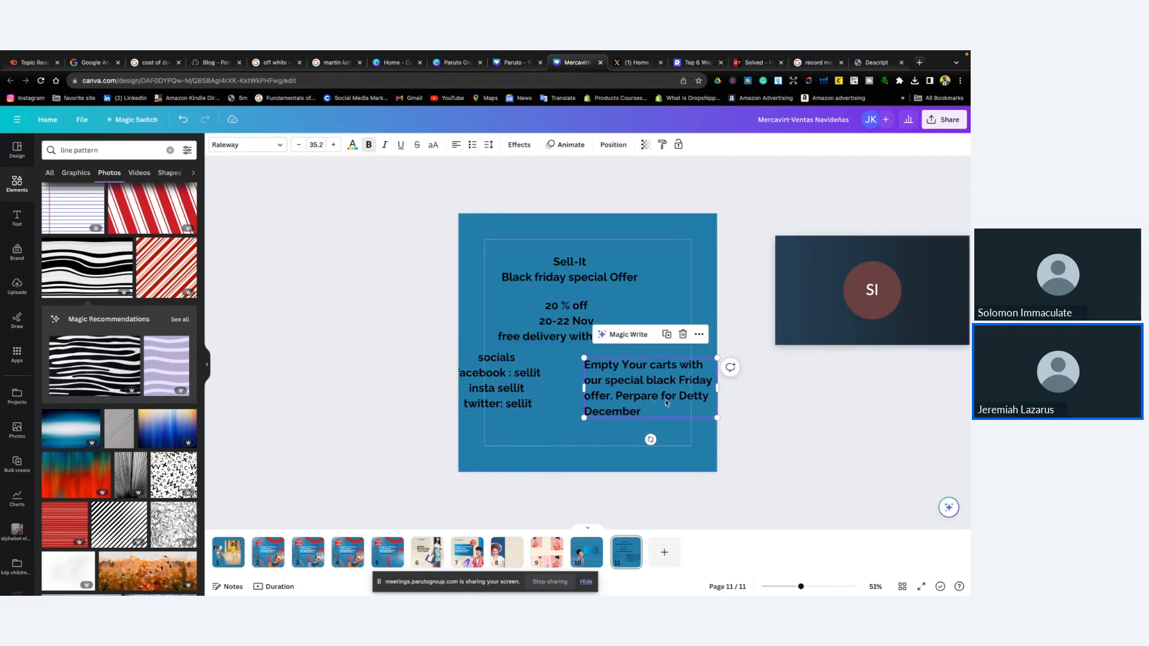
left_click_drag(666, 402, 653, 395)
Move the "Sell-It Black friday special Offer" headline to the right above the tagline and left-align it
left_click(575, 276)
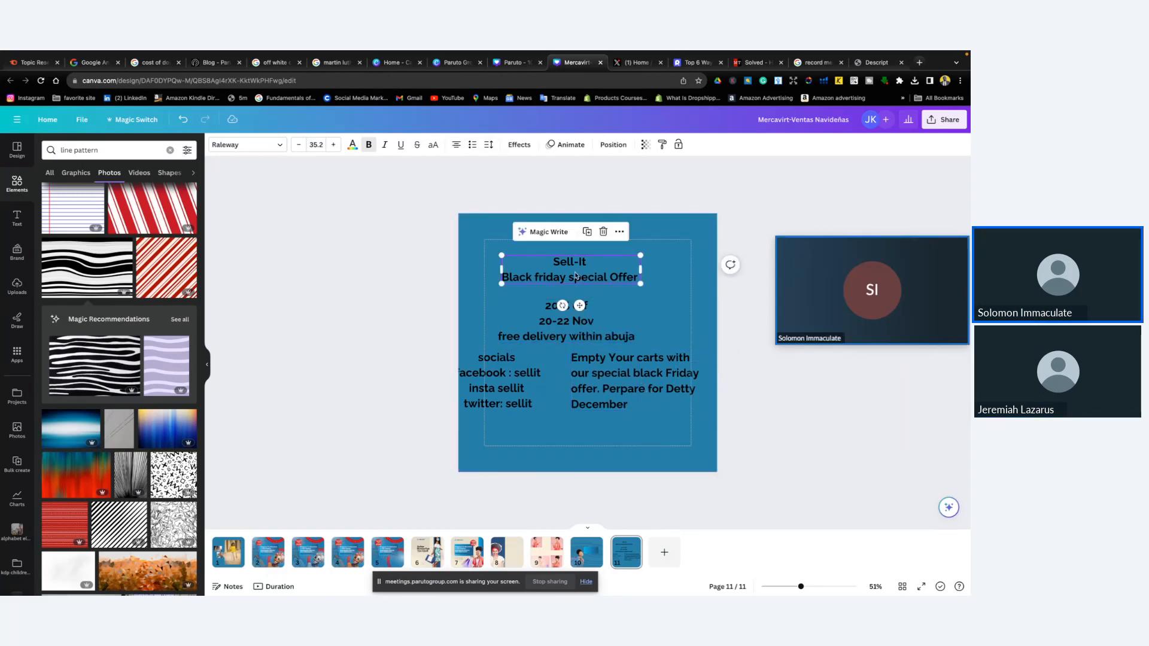
left_click_drag(575, 276, 625, 277)
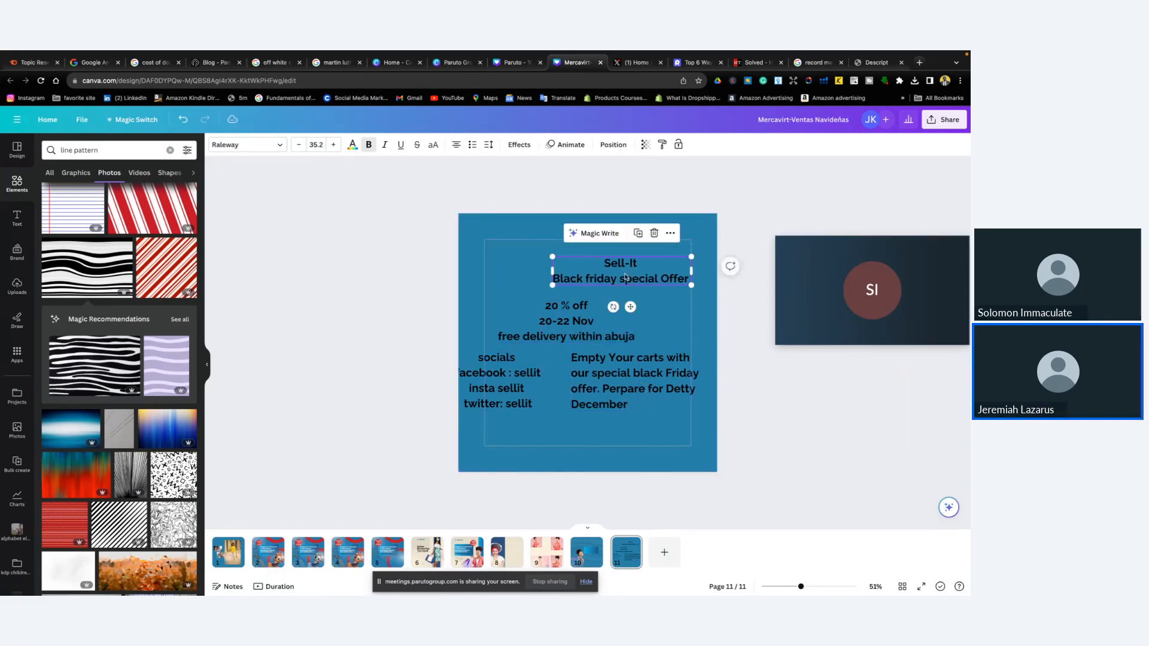
left_click(454, 145)
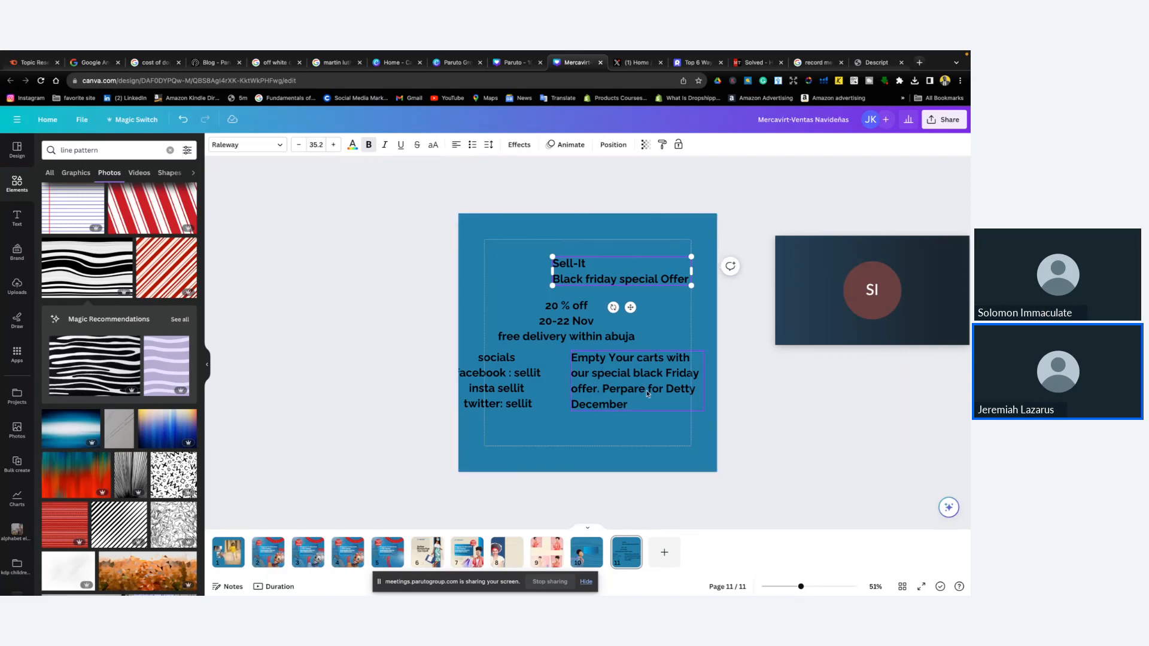
left_click(637, 441)
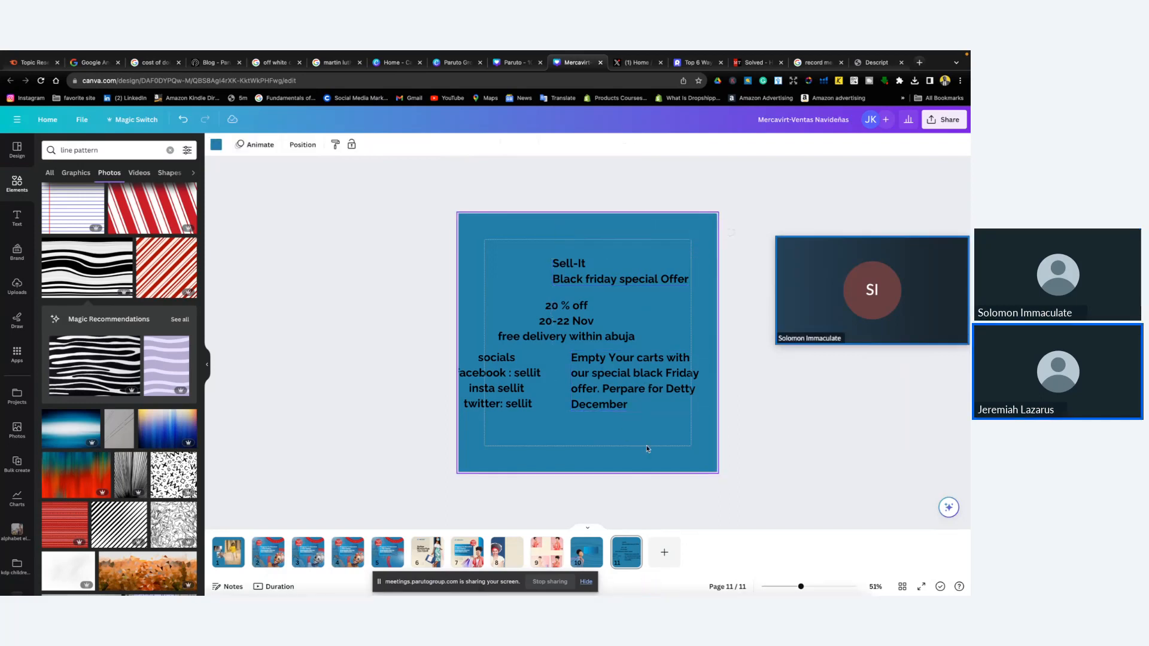
Copy the headline and the tagline together from page 11 onto the flyer on page 10
left_click(635, 277)
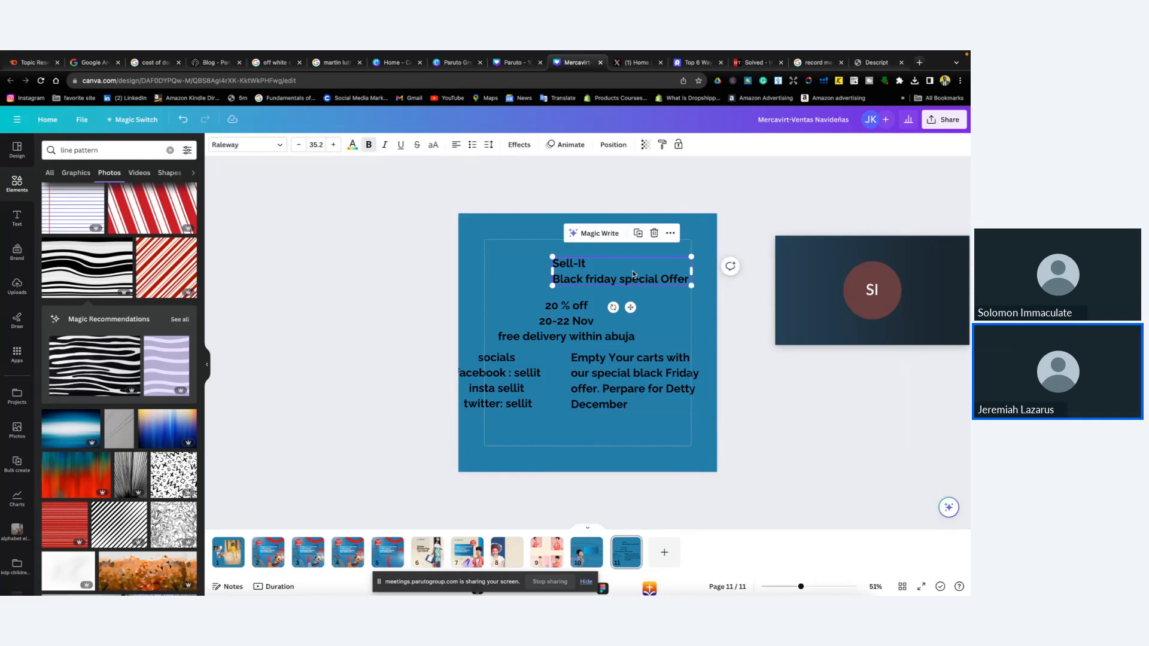
left_click(641, 389, "shift")
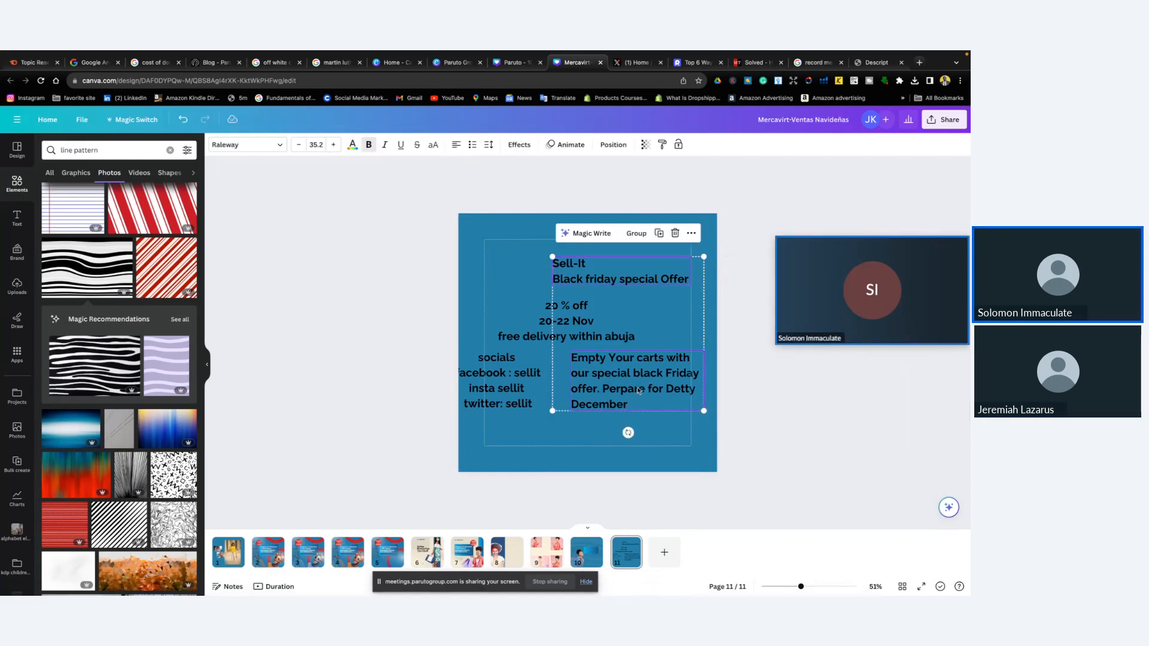
left_click(580, 556)
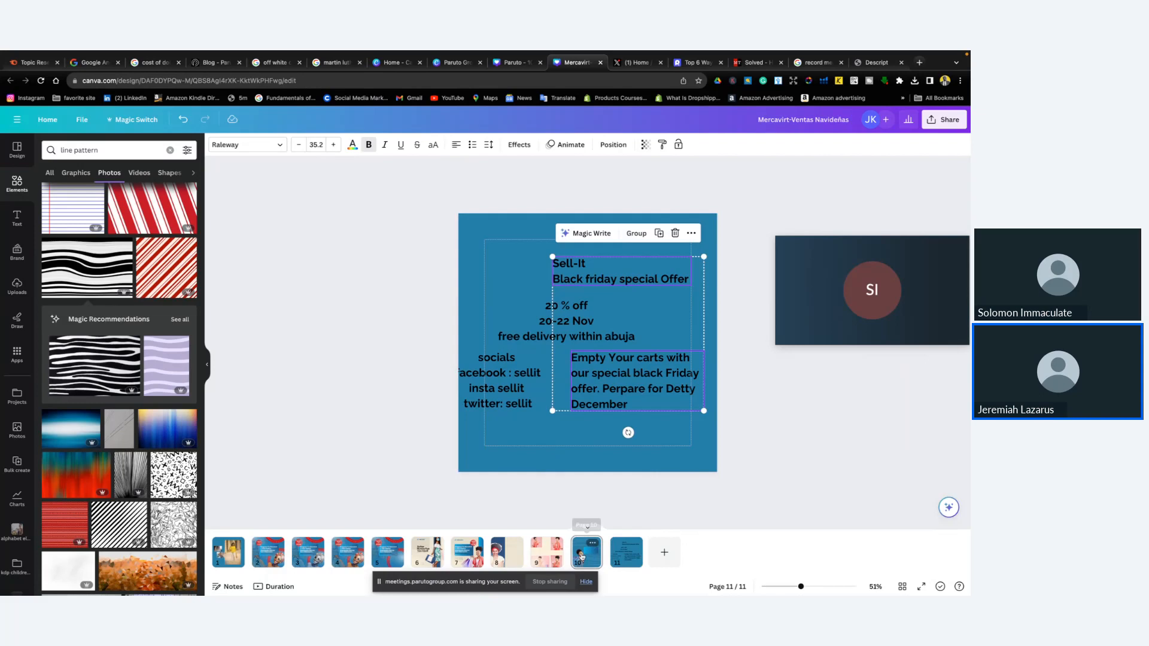
key("super+v")
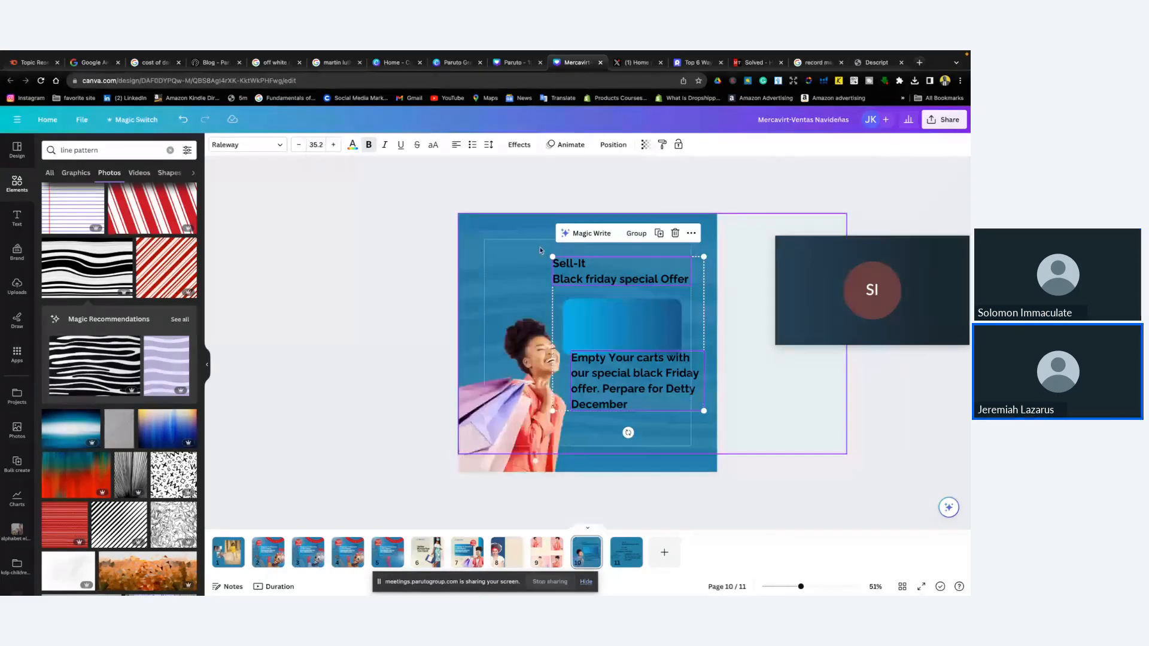
left_click(605, 446)
Fit the headline inside the top of the gradient rectangle using letter spacing -46, line spacing 0.97 and font size 31.5
left_click_drag(596, 285, 610, 331)
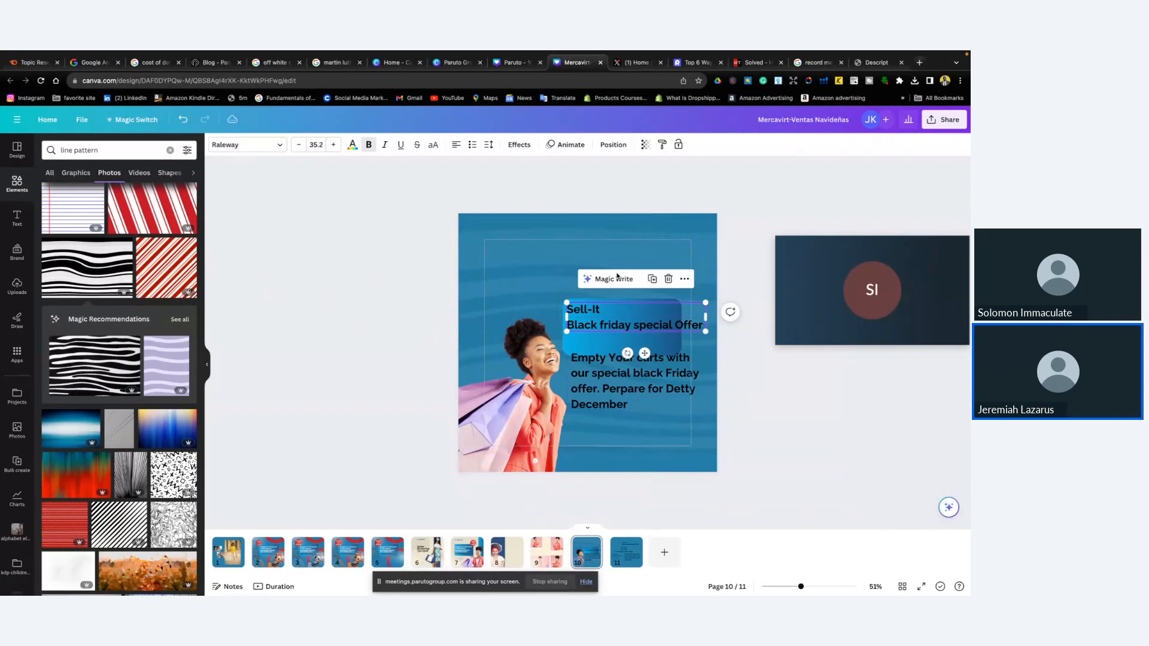
left_click(488, 145)
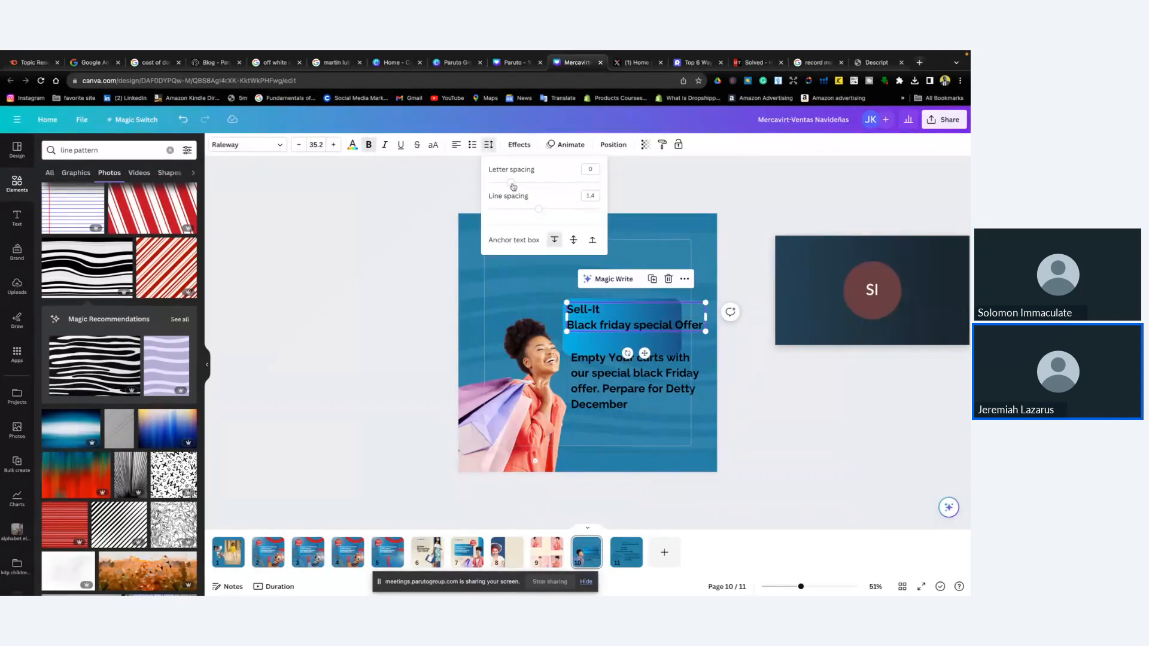
left_click_drag(513, 186, 515, 209)
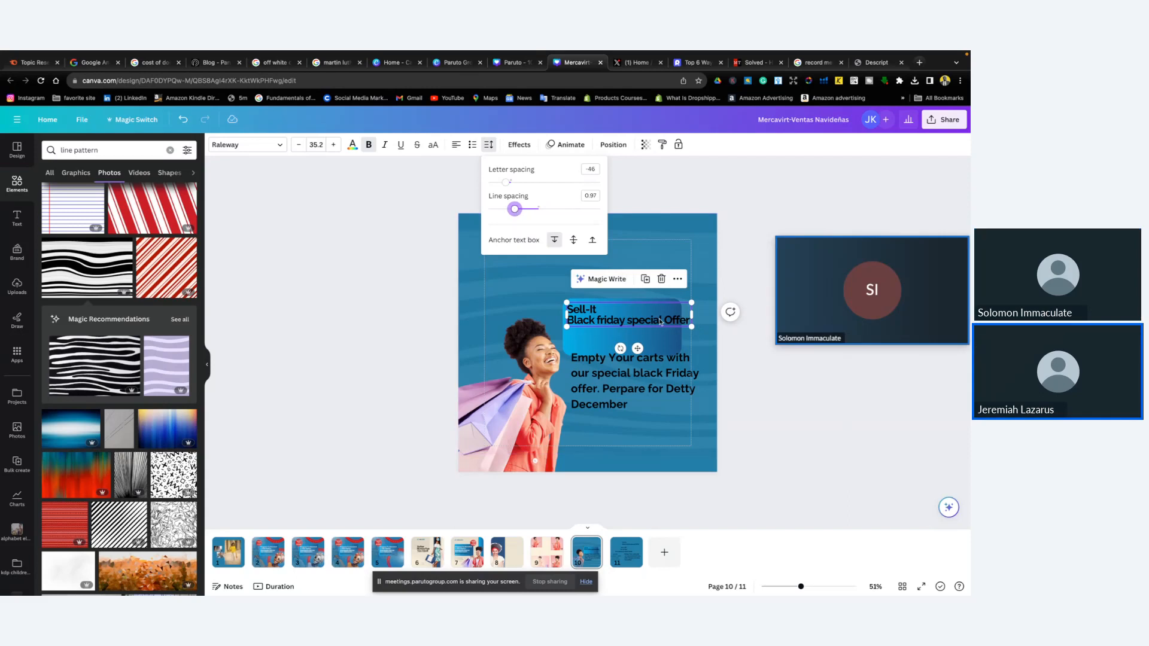
left_click_drag(692, 326, 678, 324)
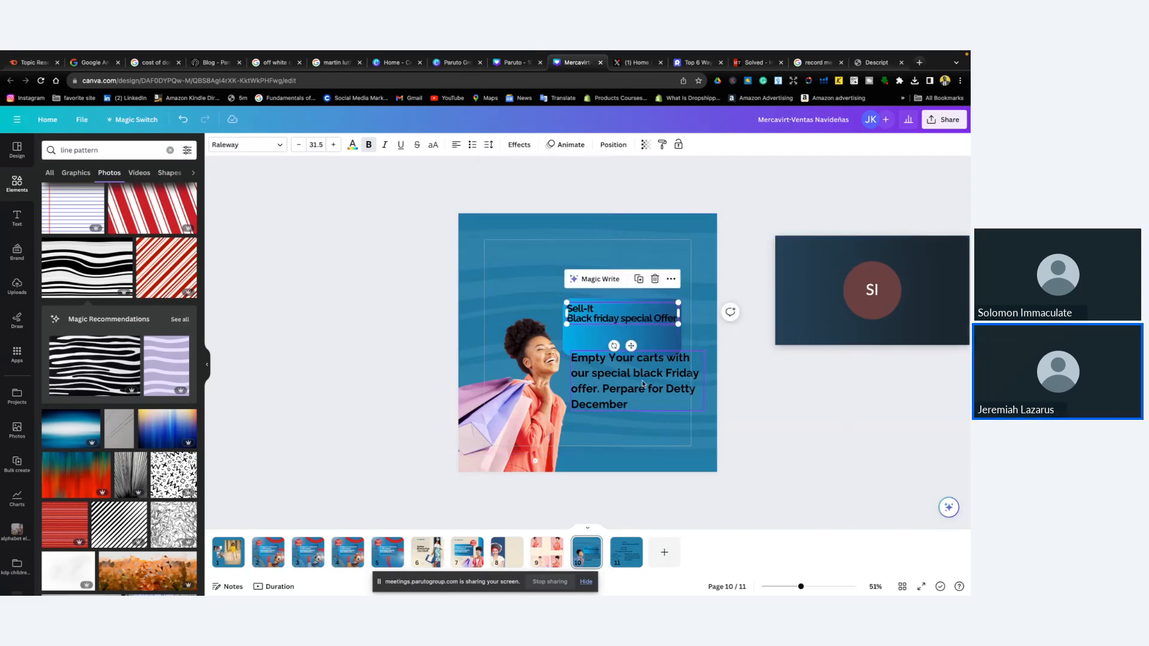
Recolor the headline on the gradient rectangle with the cream document color and deselect it
left_click(397, 253)
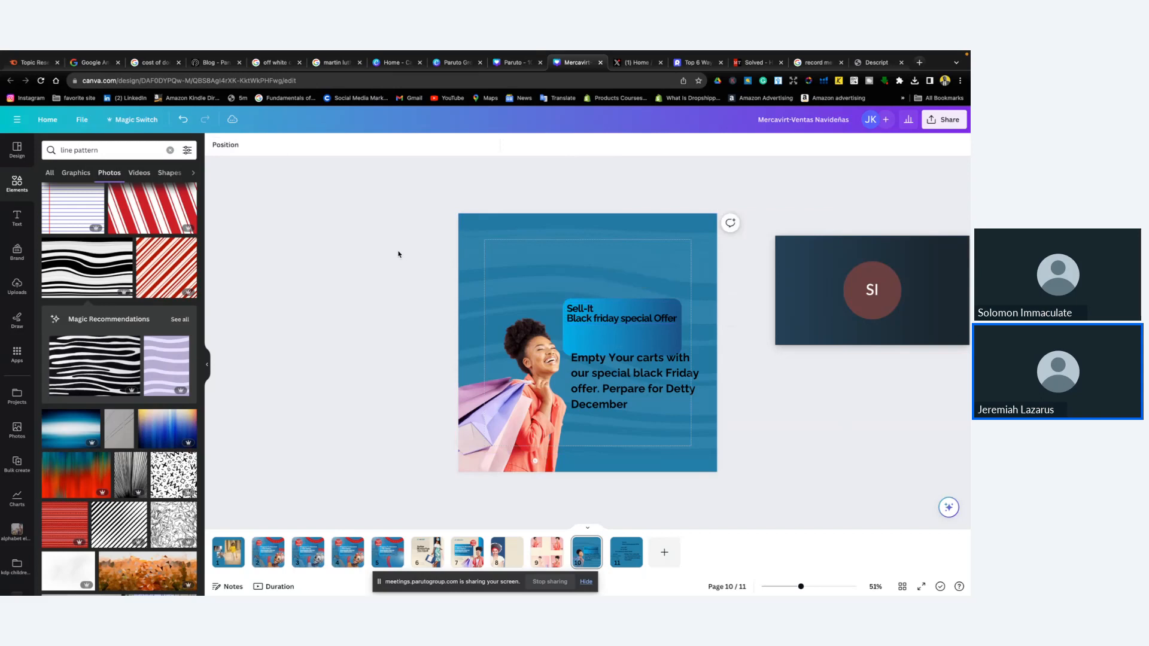
left_click(625, 326)
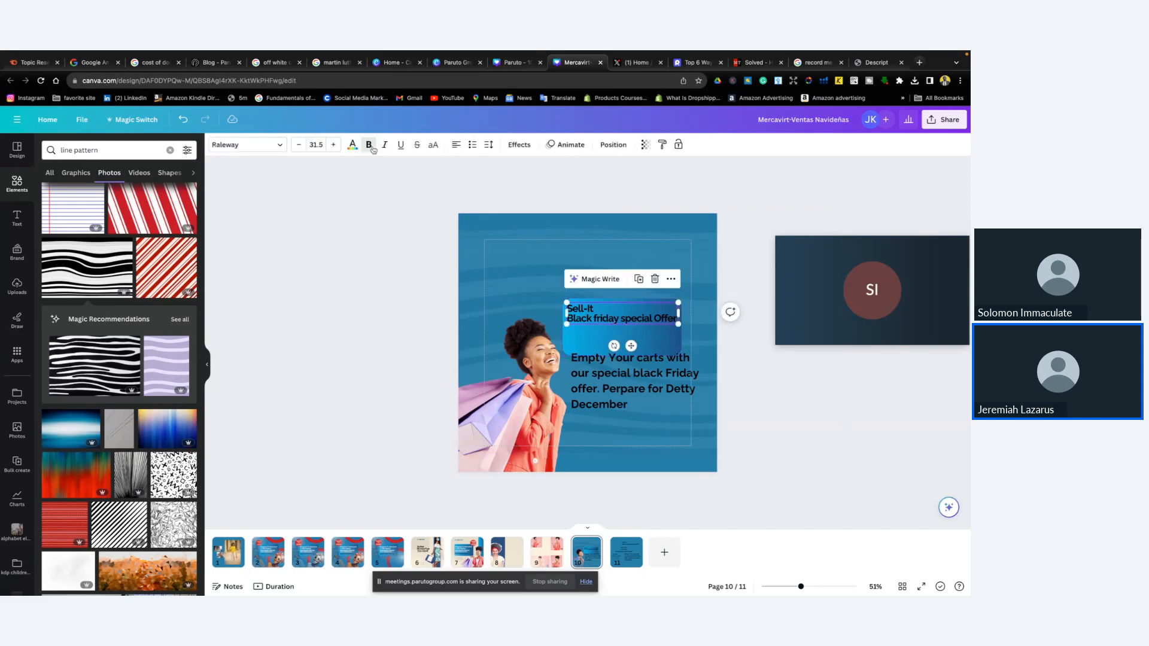
left_click(353, 145)
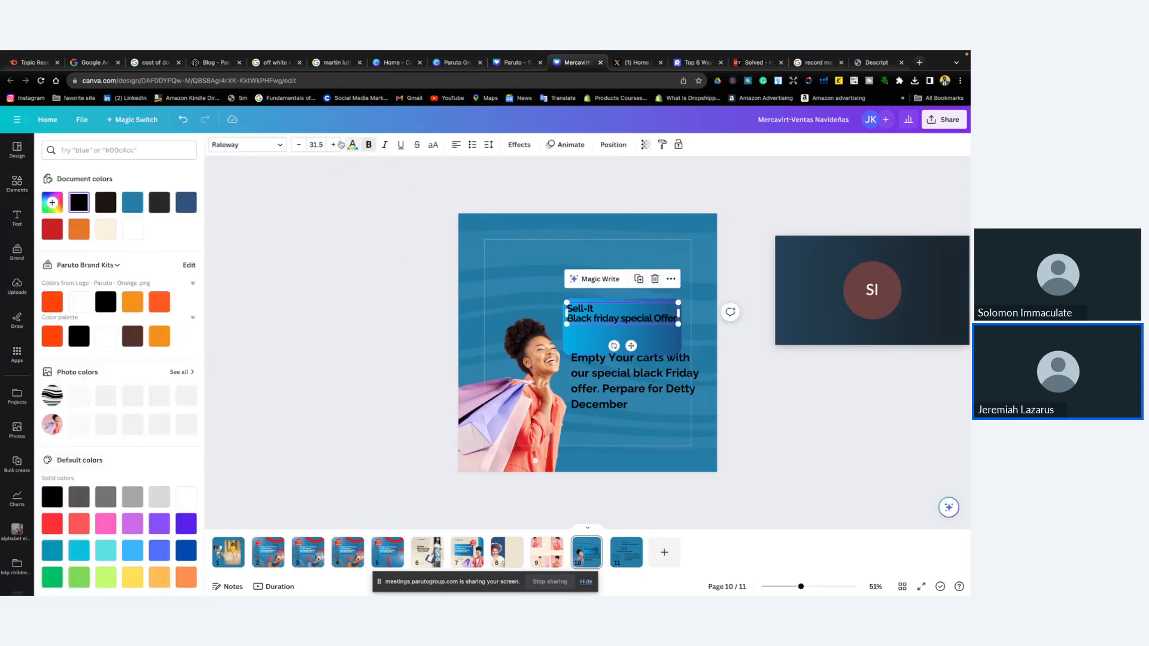
left_click(109, 233)
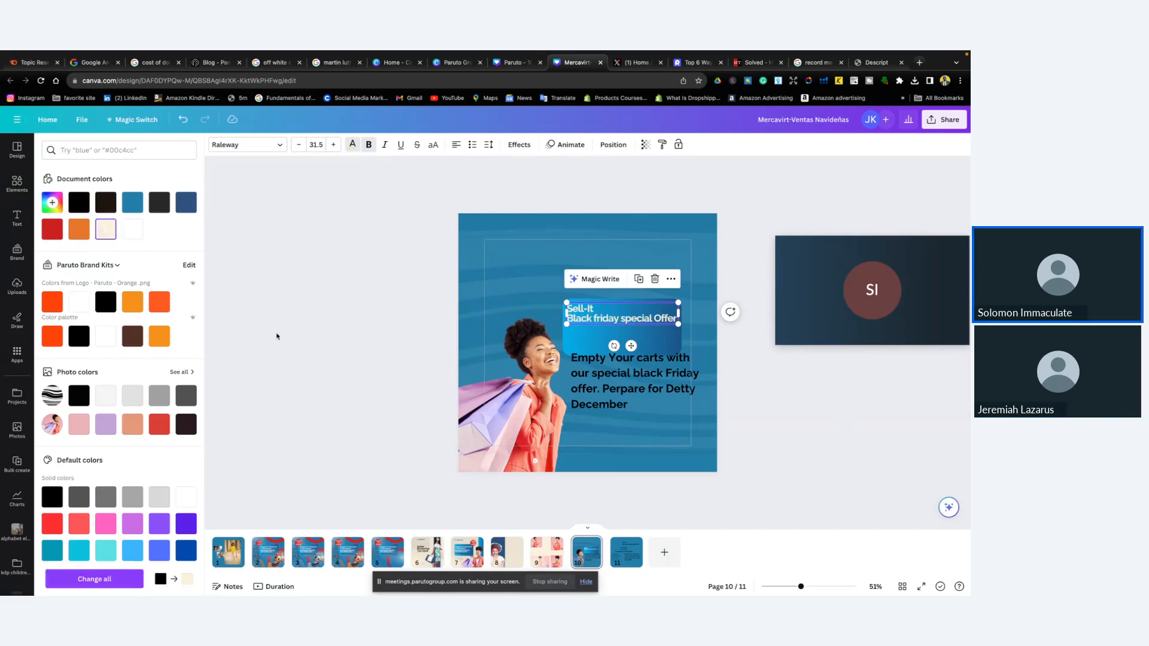
left_click(382, 323)
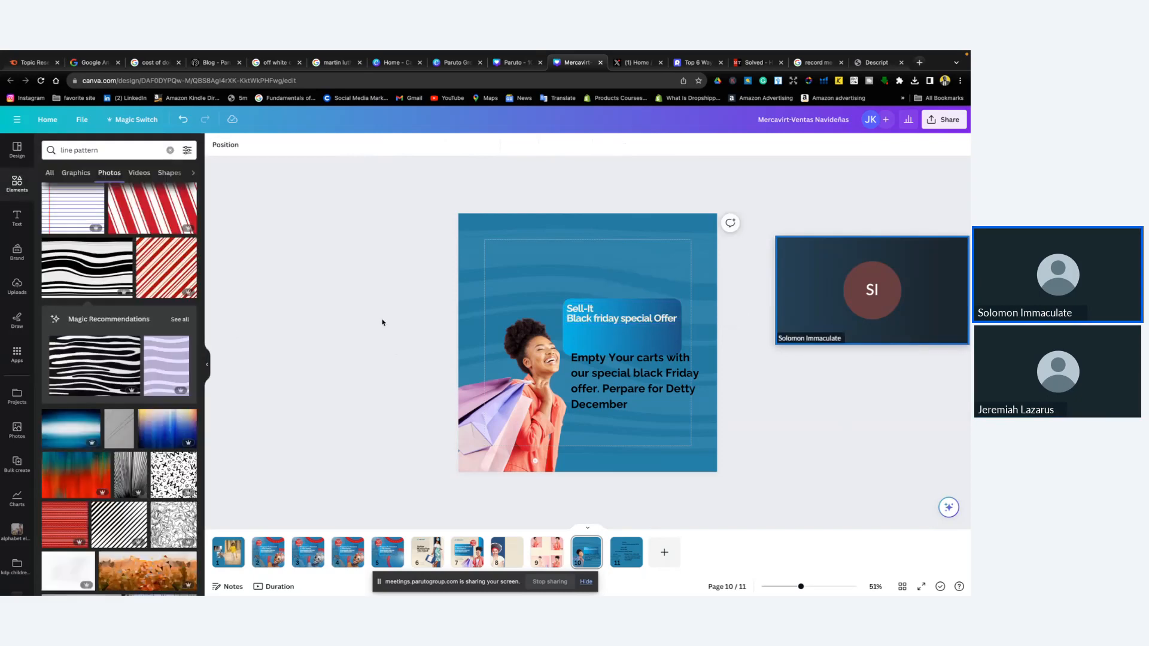
Tighten the letter spacing of the tagline below the gradient rectangle to -59
left_click(640, 400)
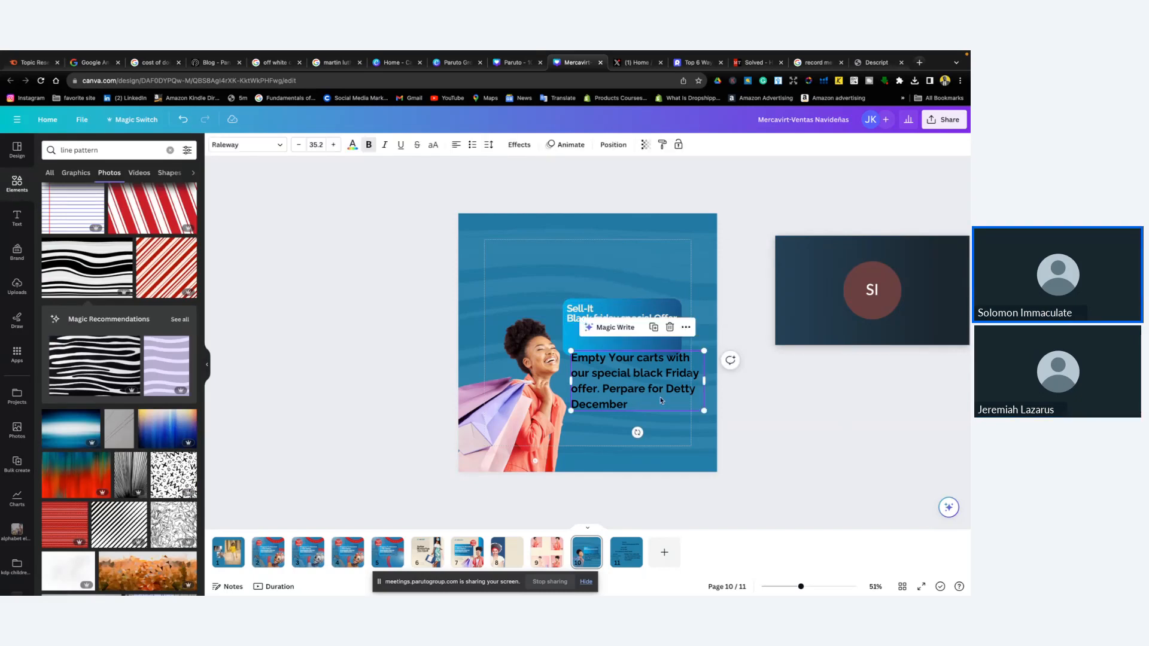
left_click(487, 146)
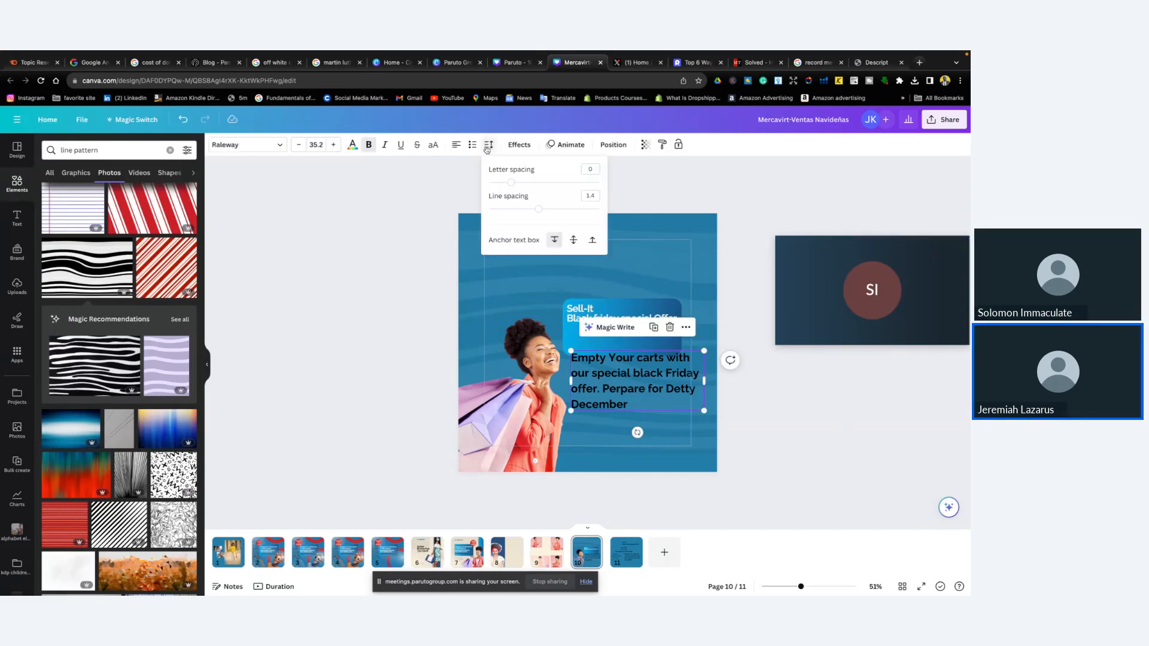
left_click_drag(513, 184, 504, 183)
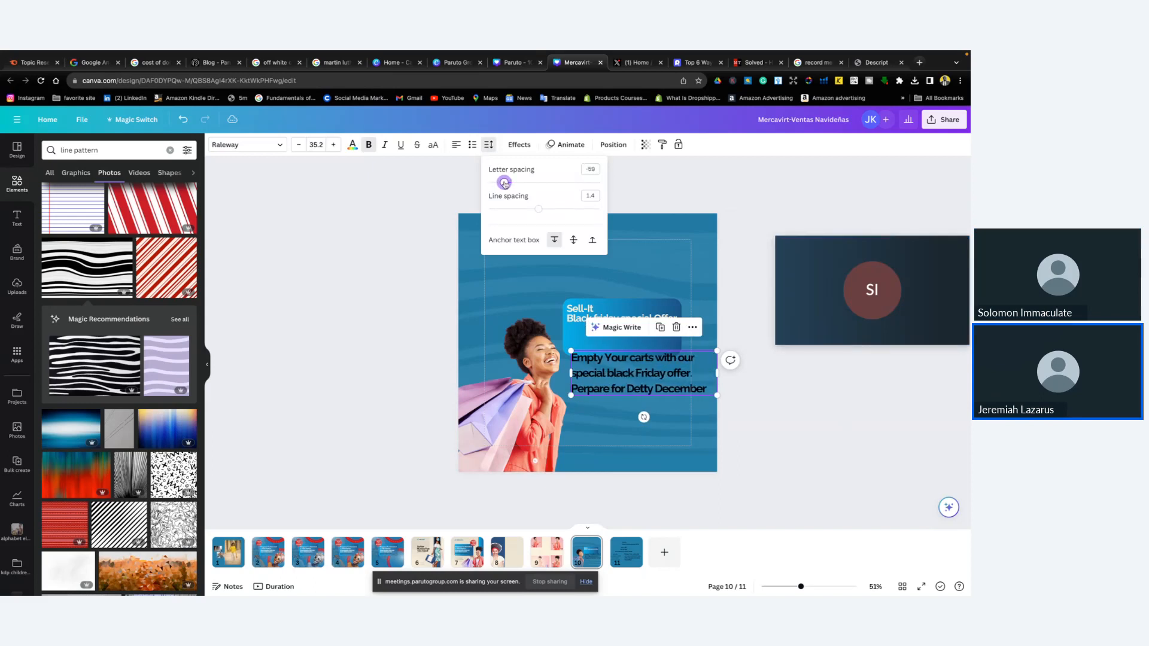
Set the tagline's letter spacing to -46 to match the headline, and its line spacing to 0.95
left_click(570, 322)
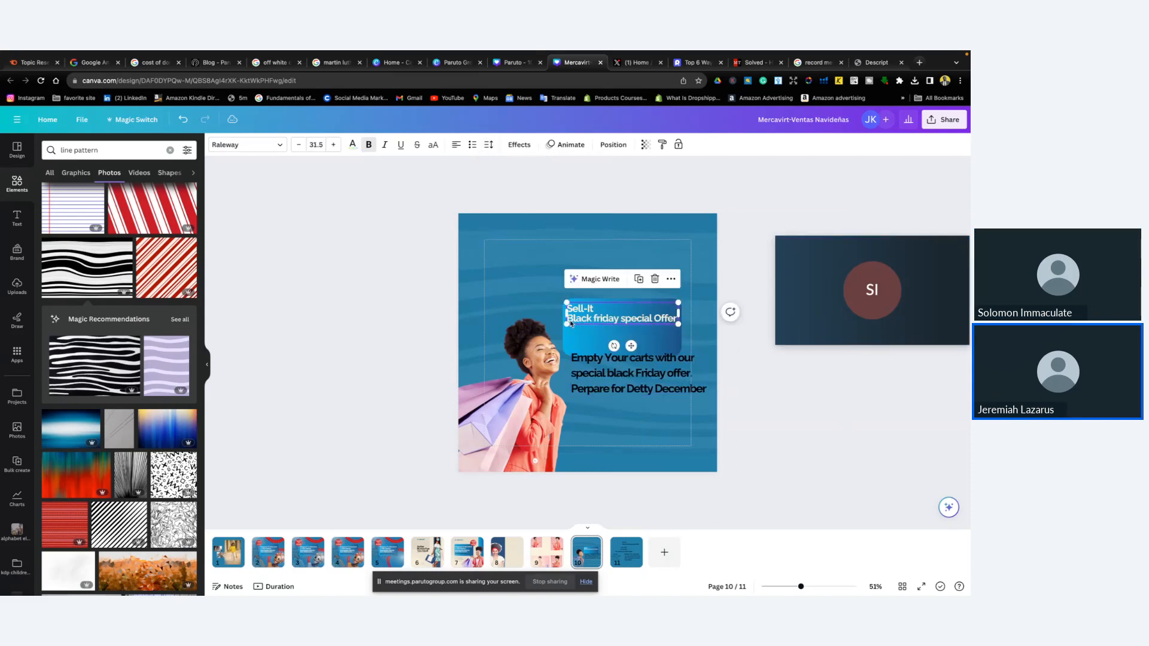
left_click(489, 144)
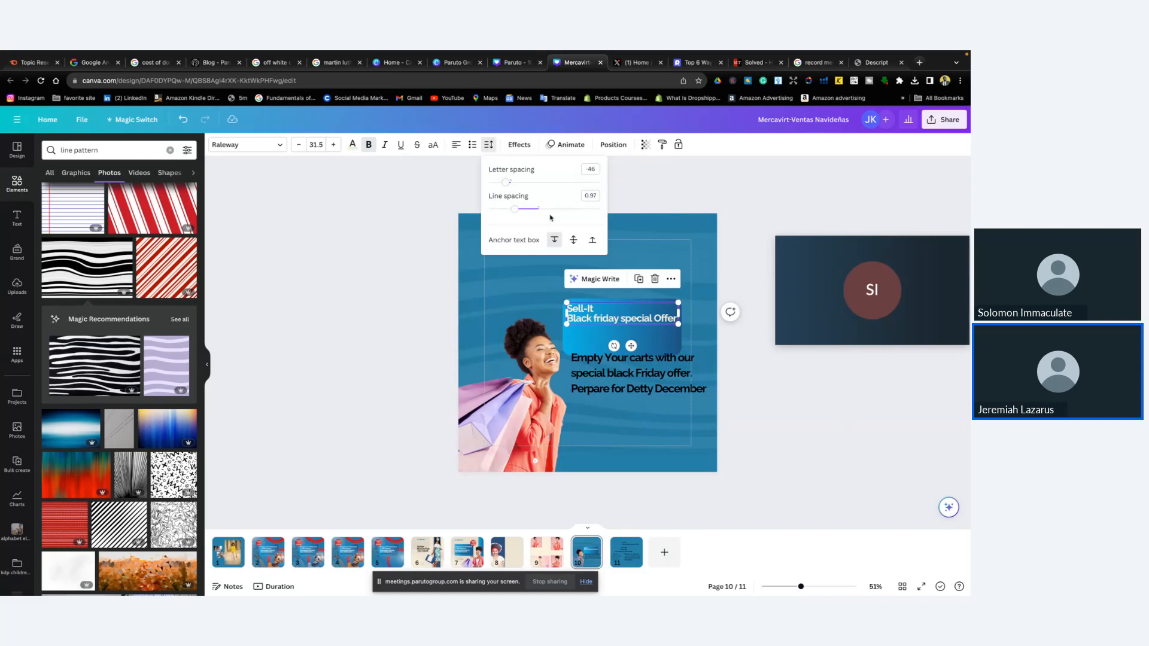
left_click(628, 377)
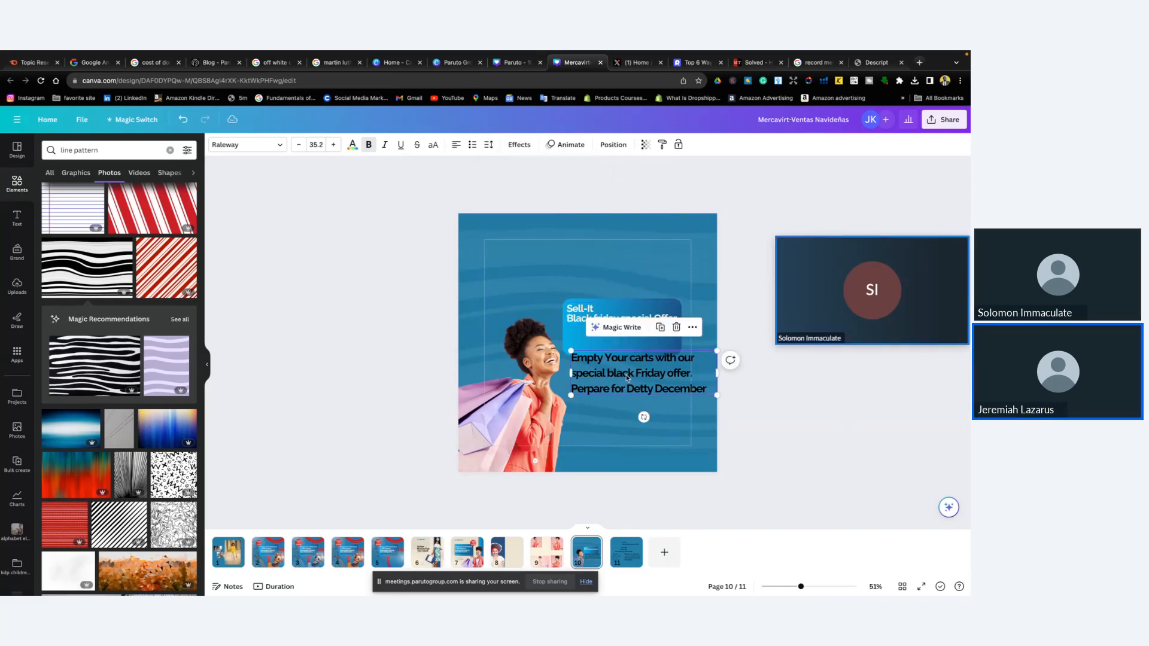
left_click(488, 144)
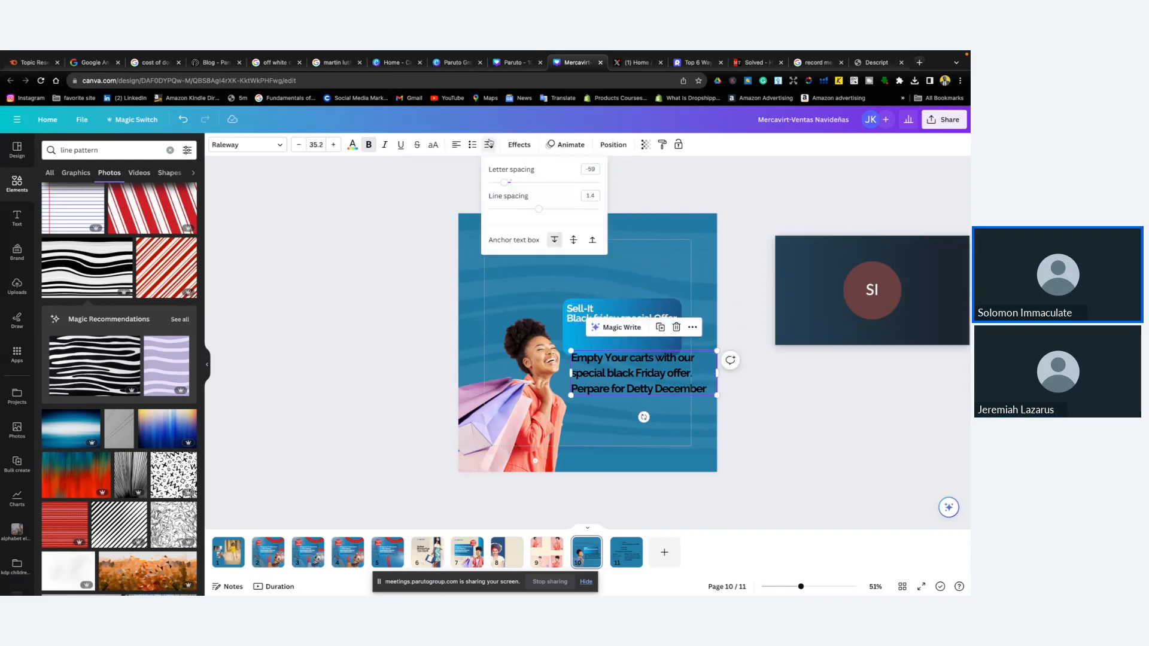
left_click(590, 169)
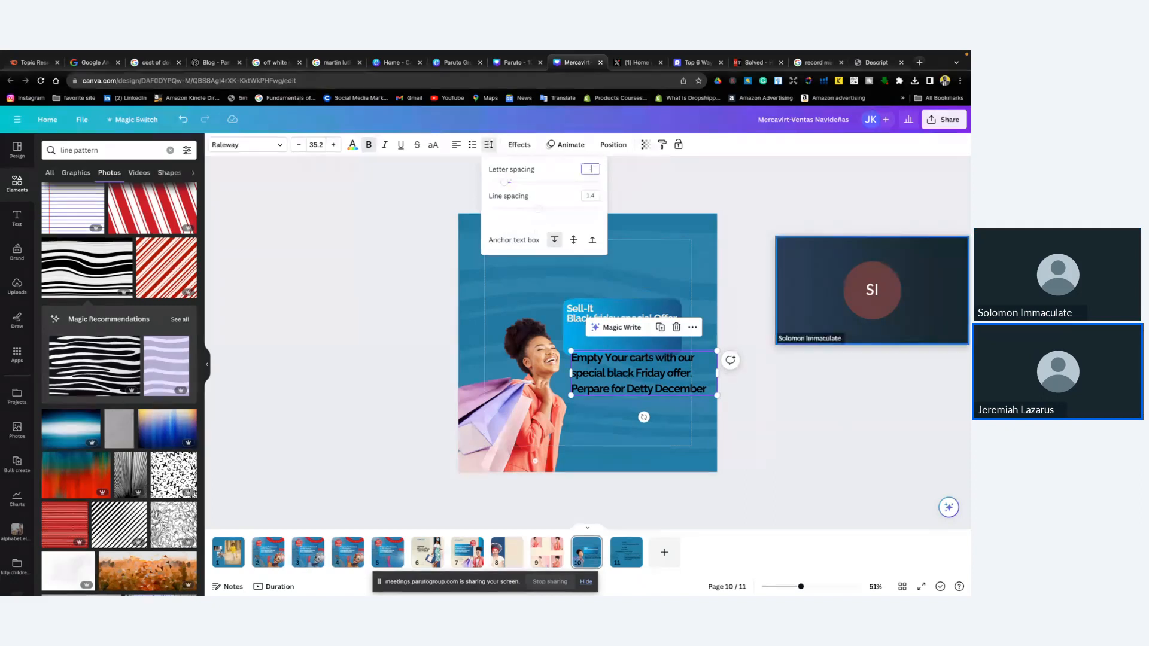
type("-46")
key("Return")
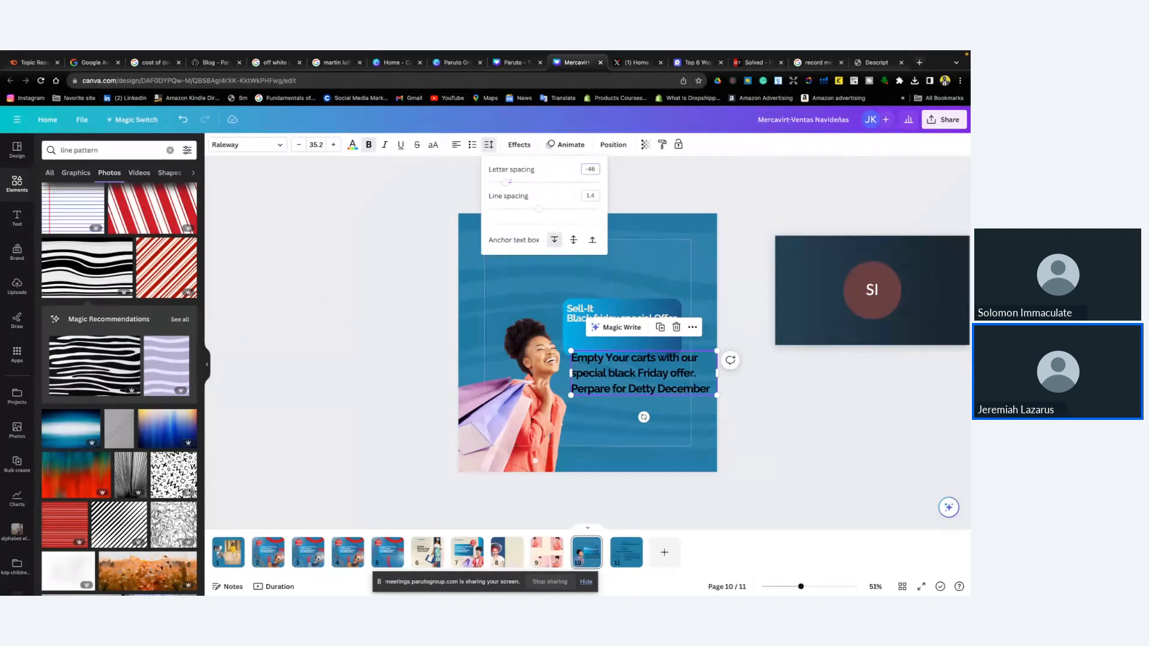
left_click(540, 210)
left_click_drag(540, 212, 514, 210)
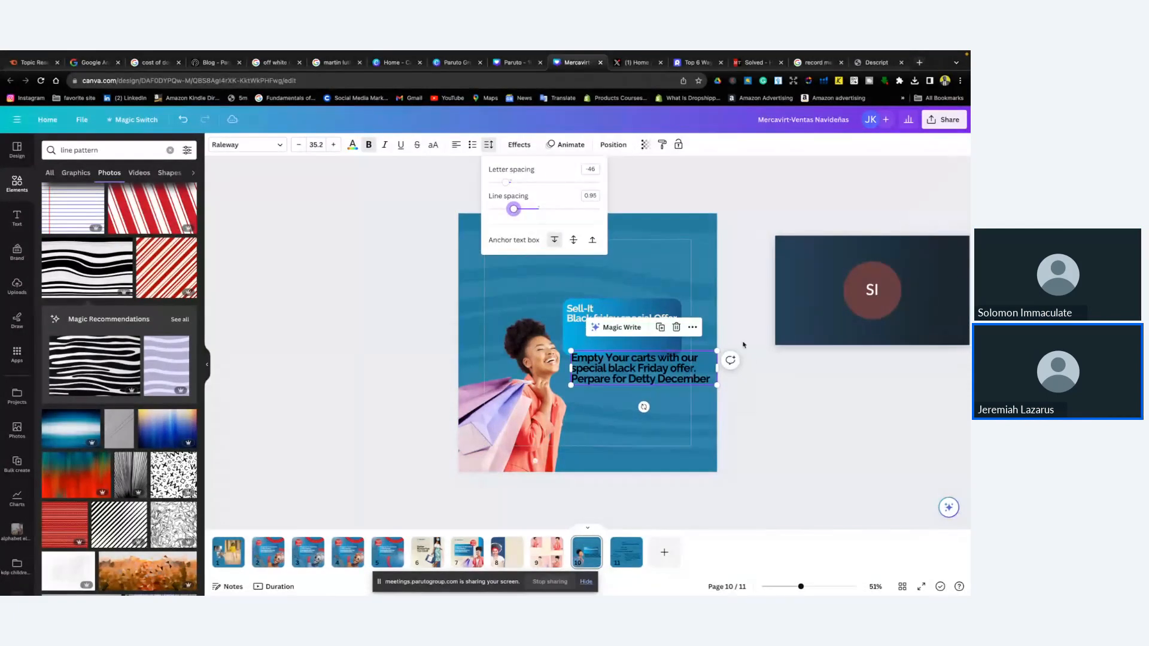
Set the tagline's font size to 31.5 to match the headline
left_click(573, 310)
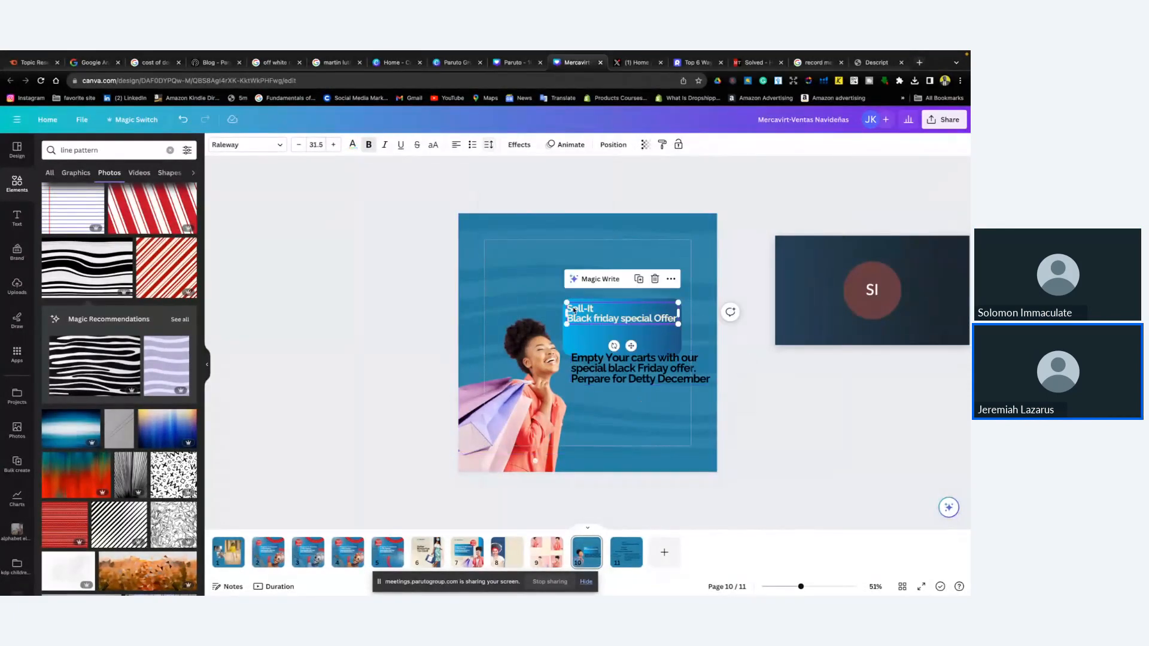
left_click(624, 364)
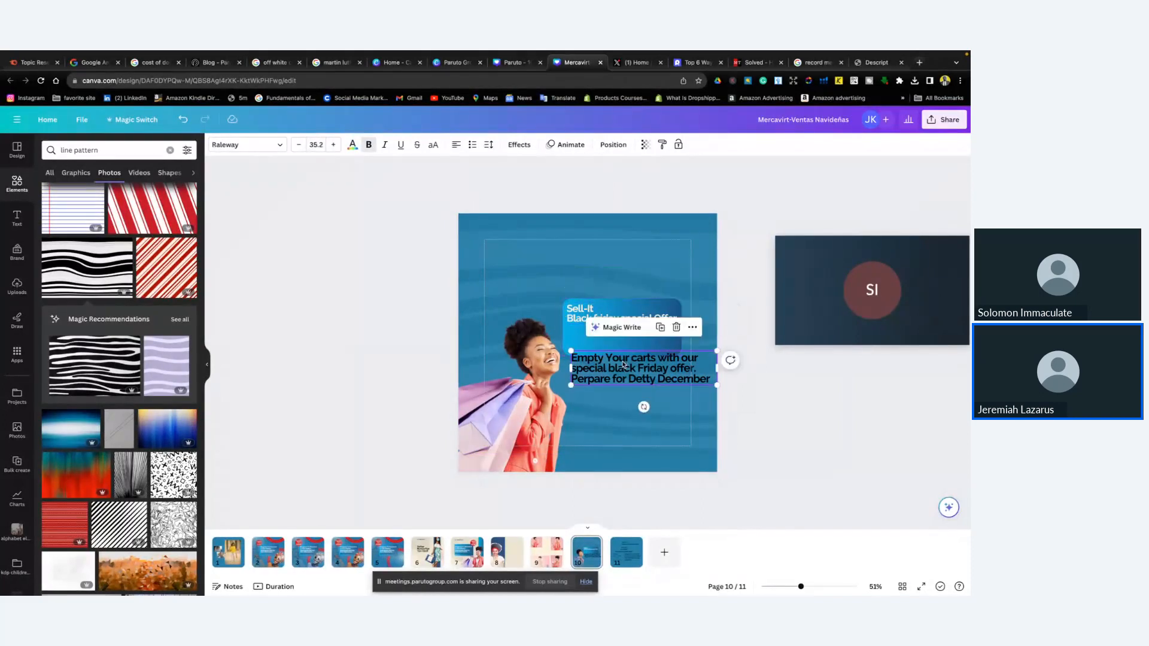
left_click(316, 145)
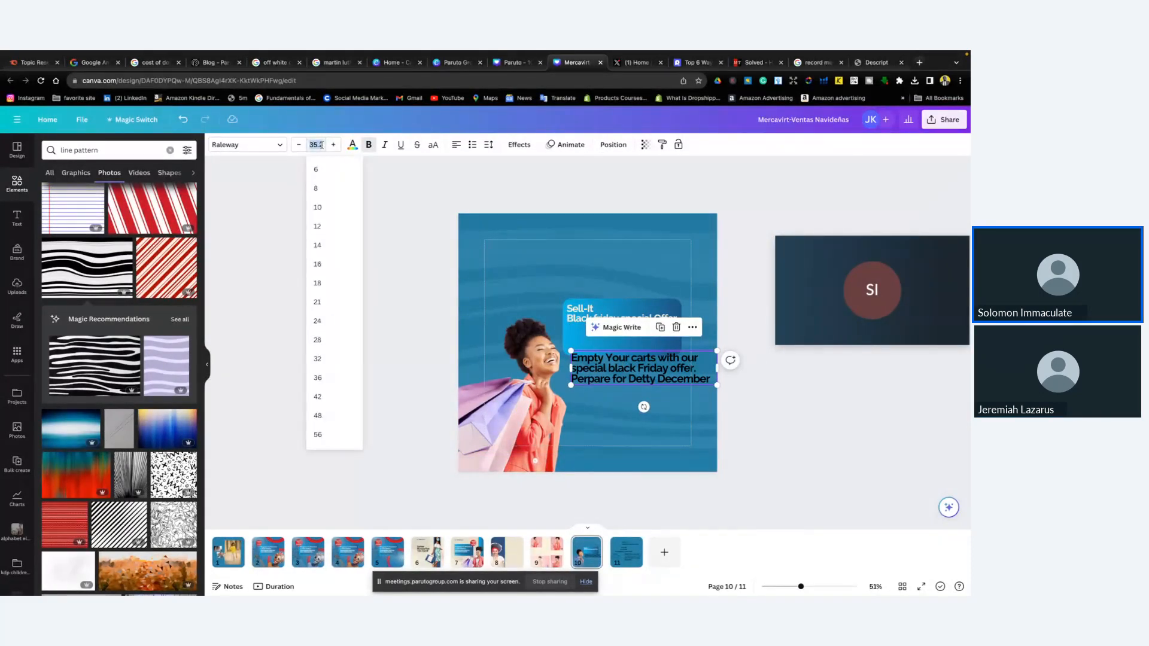
type("31.5")
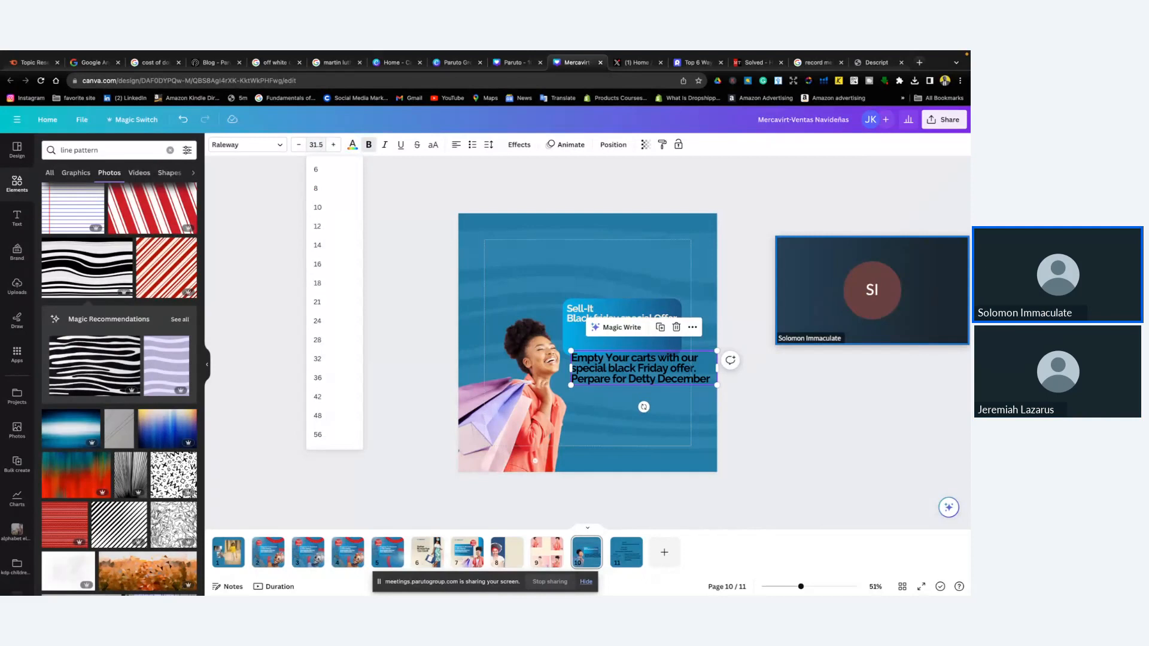
key("Return")
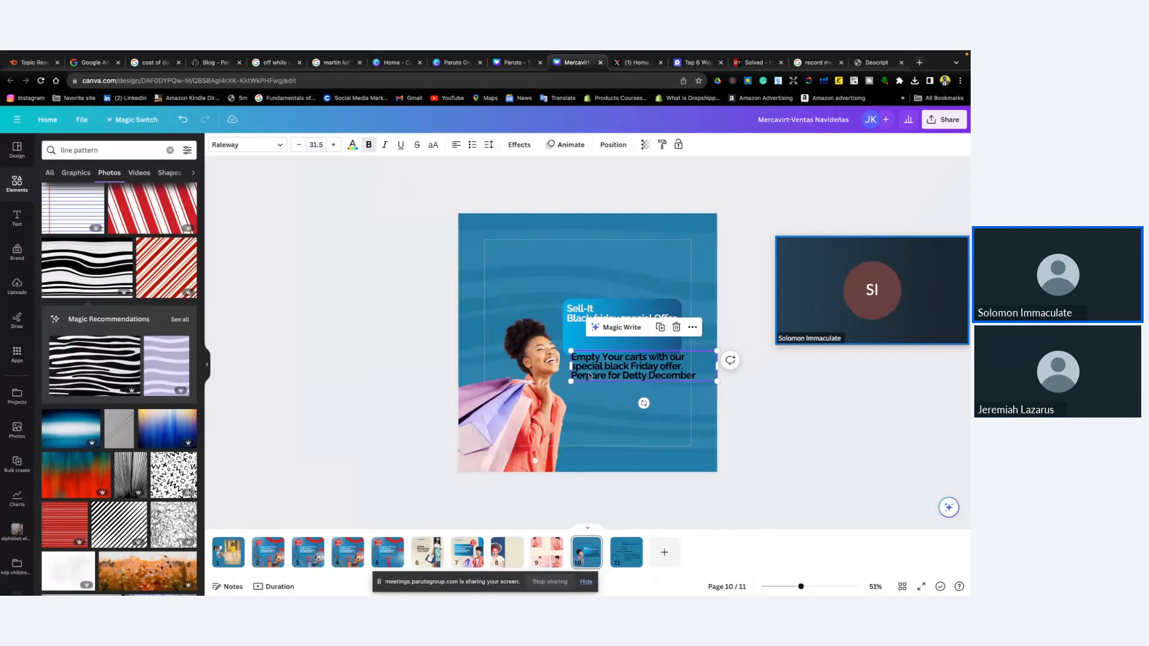
Fit the tagline beneath the headline inside the gradient rectangle, using font size 27 and a text box narrowed to the headline's width
left_click_drag(646, 383, 641, 355)
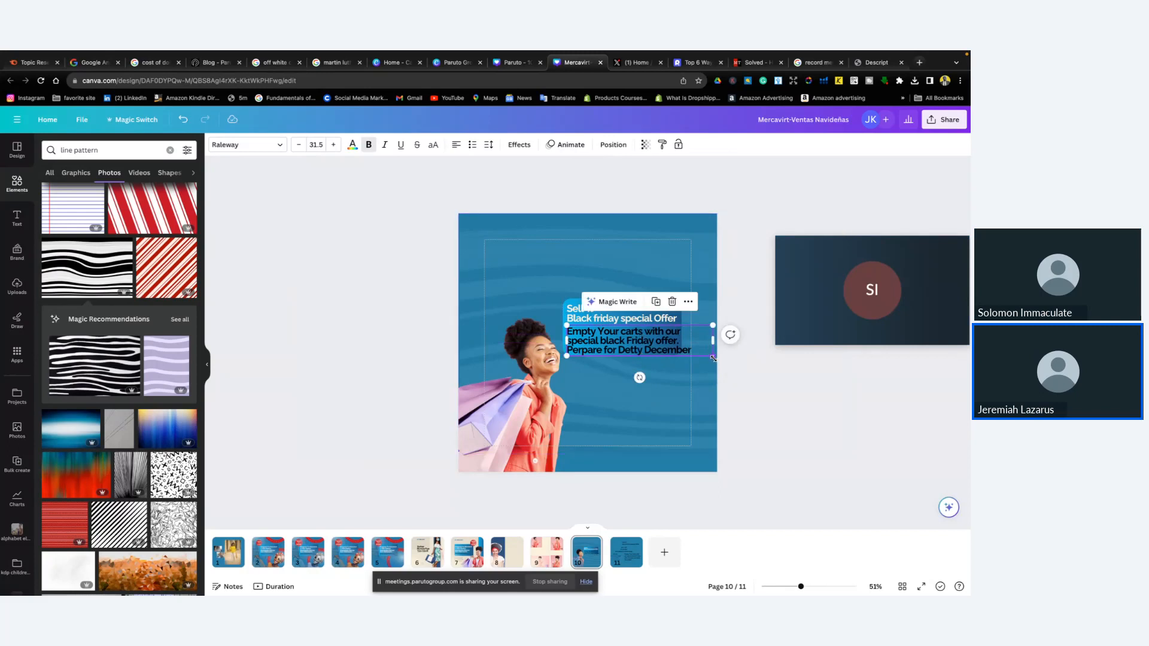
left_click_drag(713, 357, 693, 353)
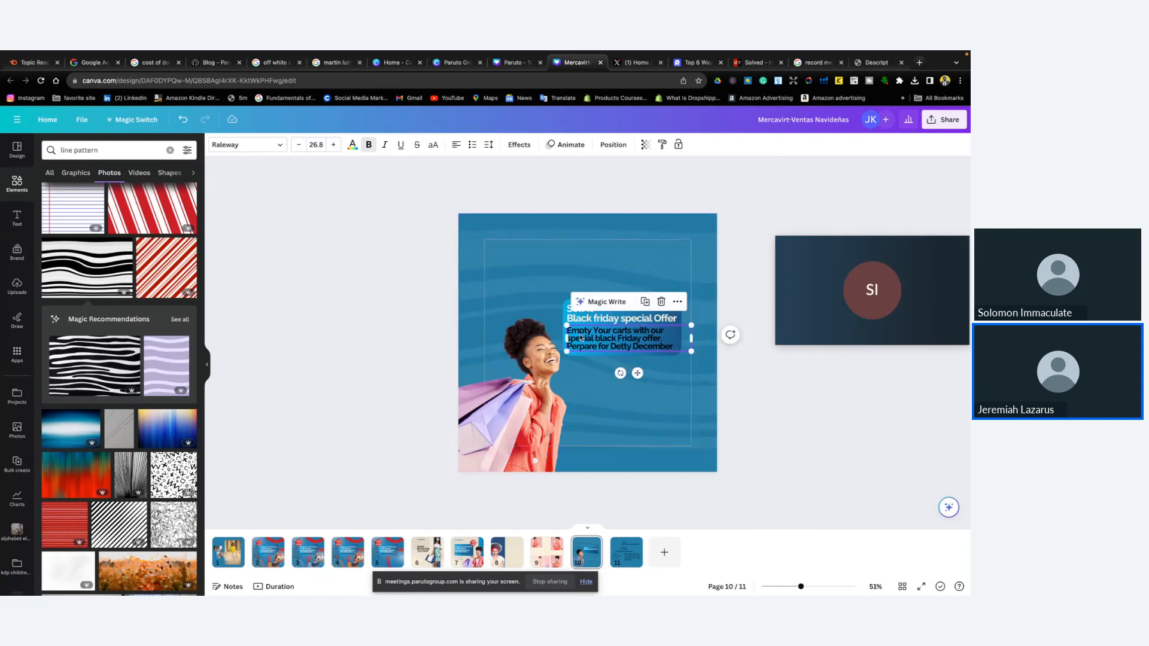
left_click(630, 386)
left_click(628, 345)
left_click(317, 144)
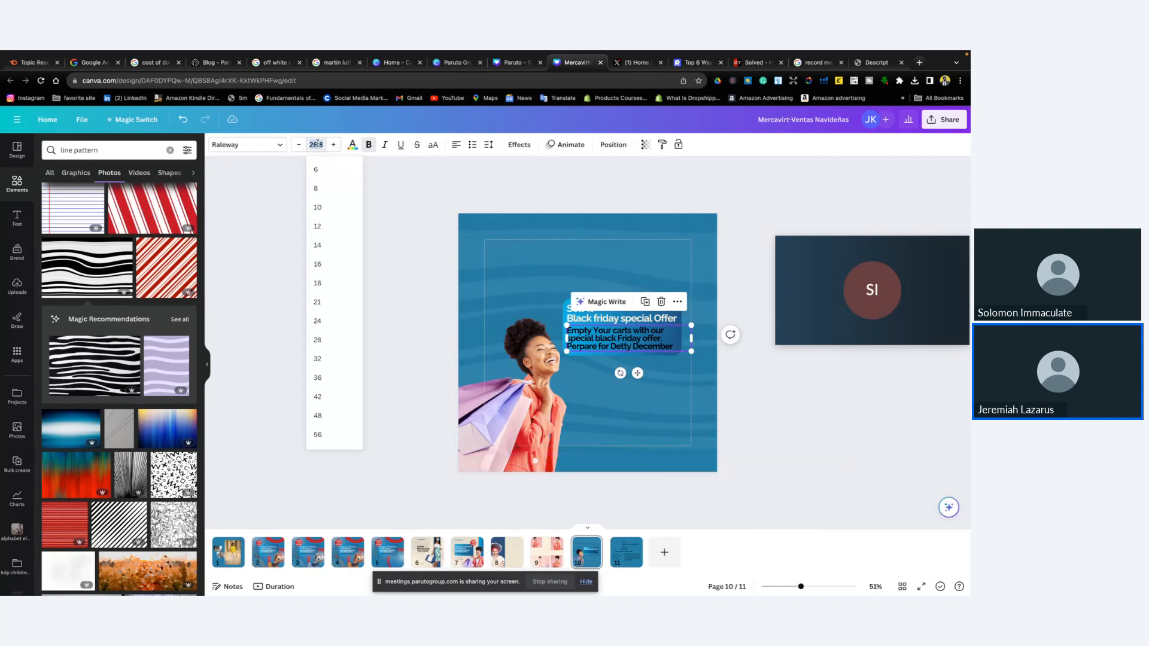
type("27")
key("Return")
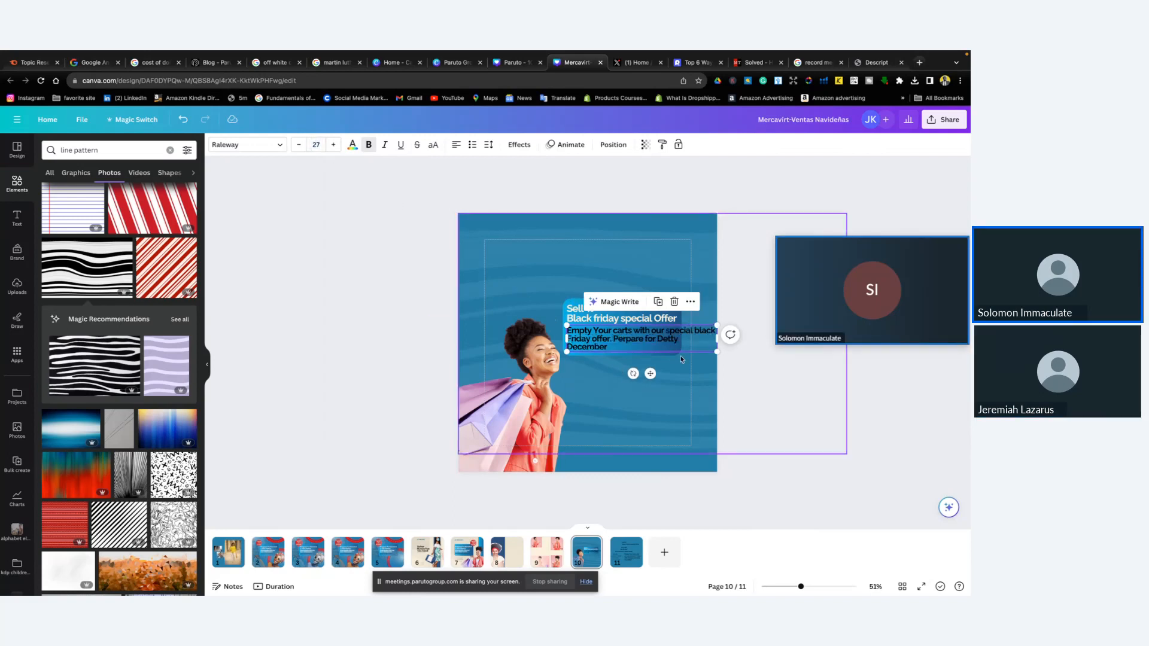
left_click_drag(716, 338, 680, 338)
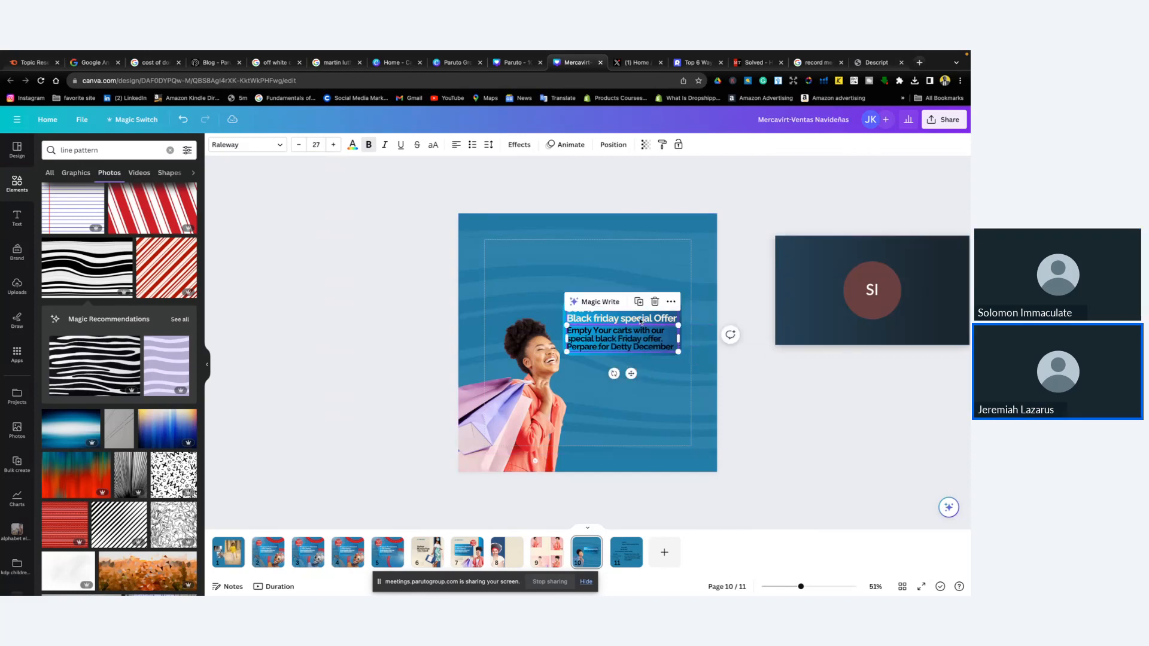
Set the font size of the "Sell-It Black friday special Offer" headline to 27
left_click(634, 321)
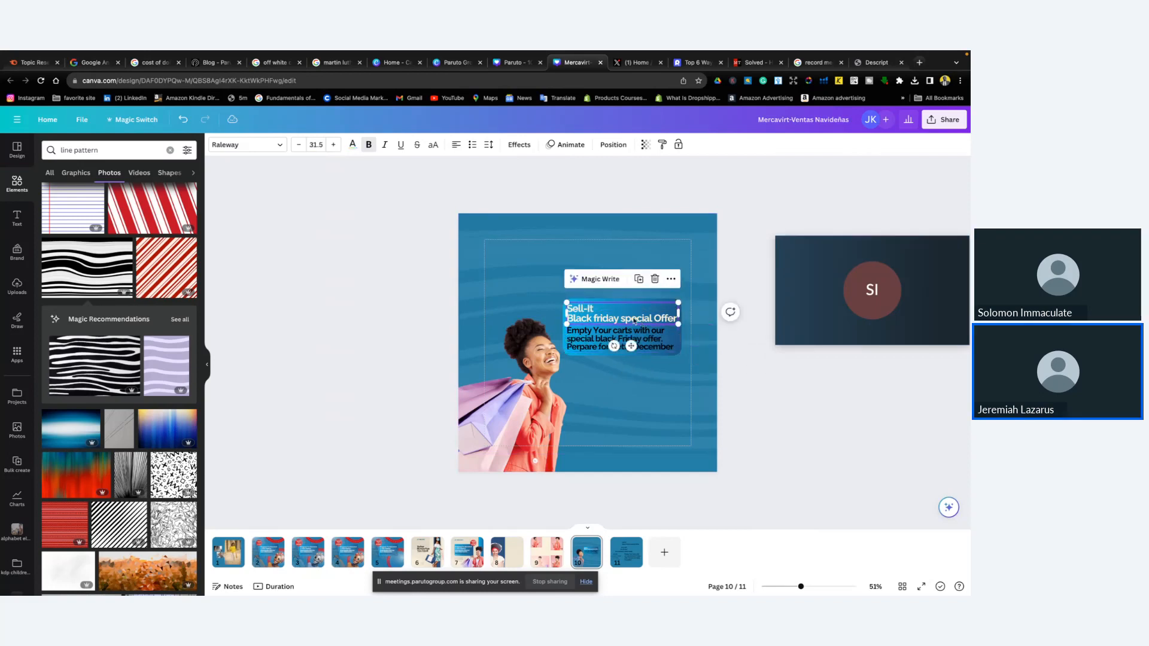
left_click(317, 145)
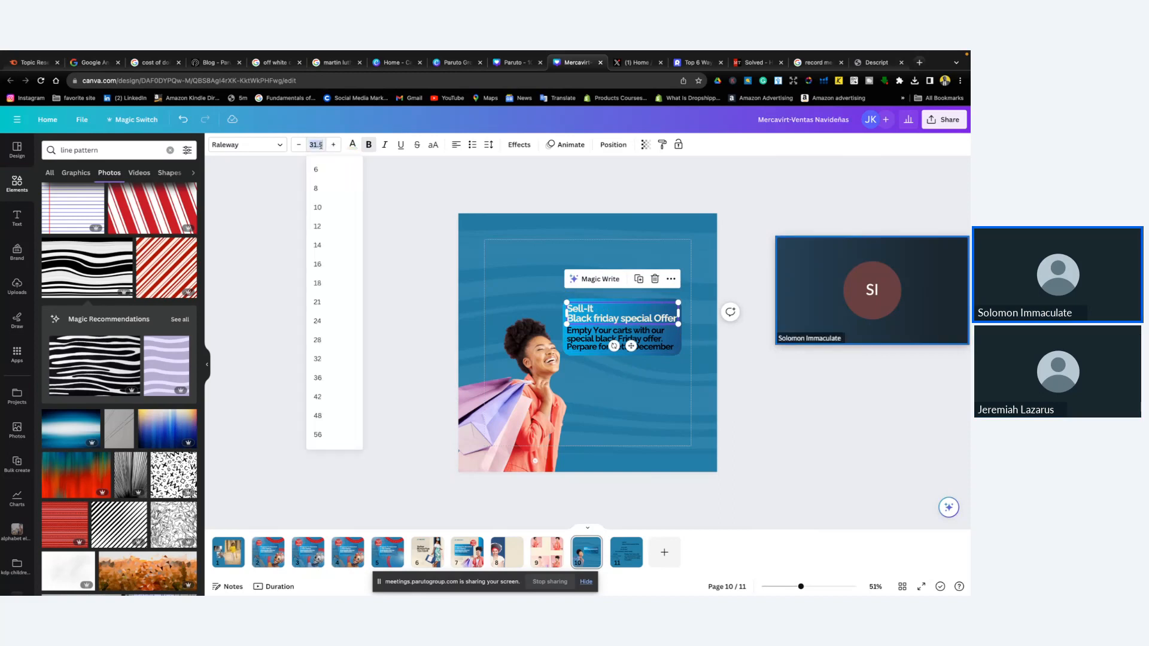
type("27")
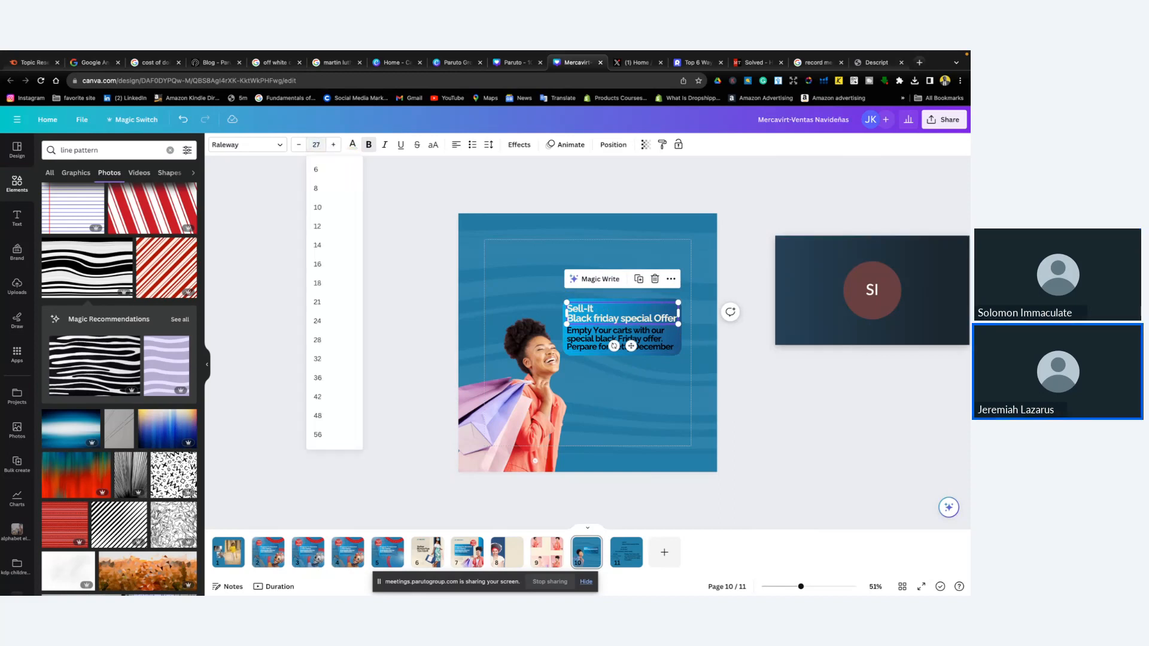
key("Return")
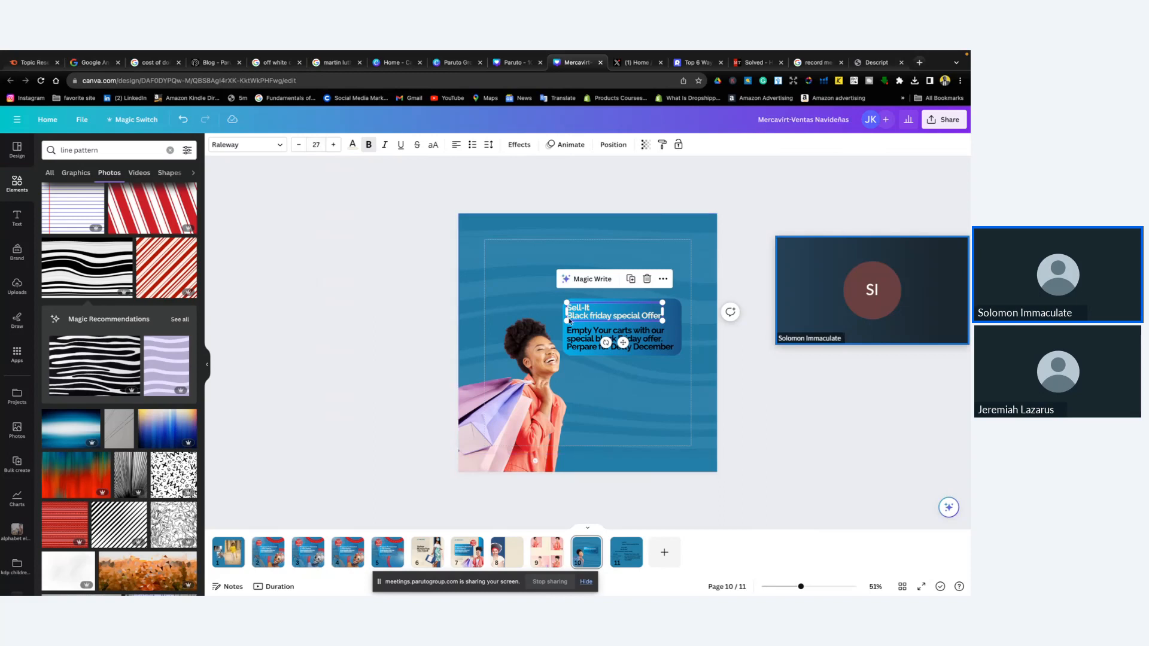
Recolor the tagline on the gradient rectangle with the cream document color
left_click(623, 329)
left_click(352, 145)
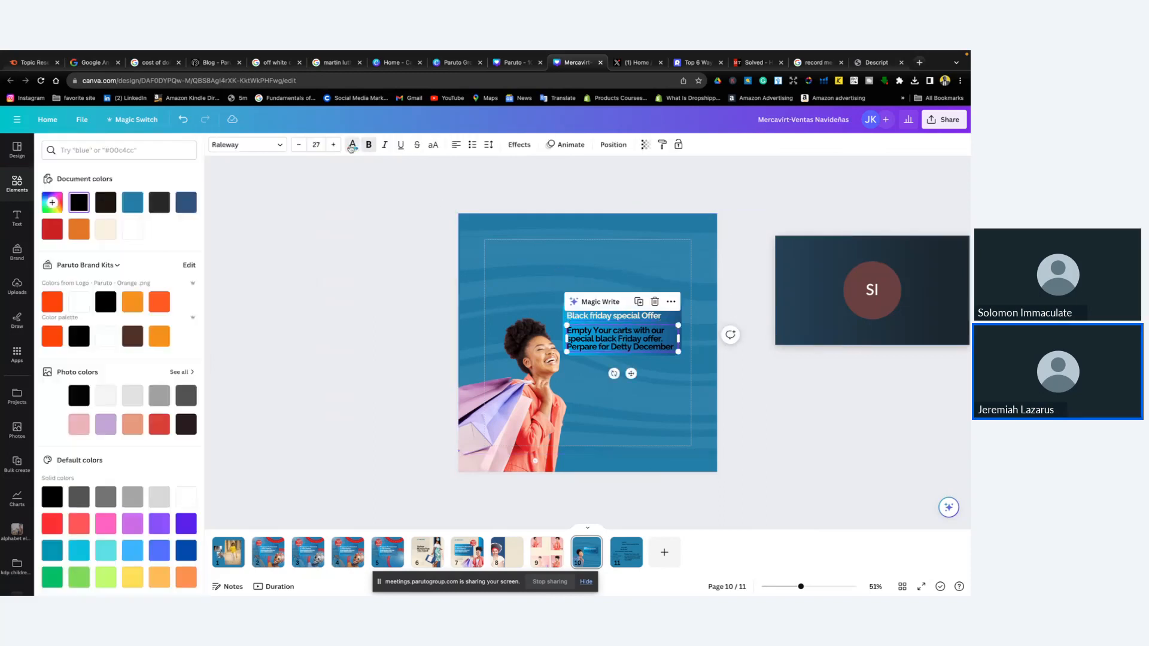
left_click(116, 237)
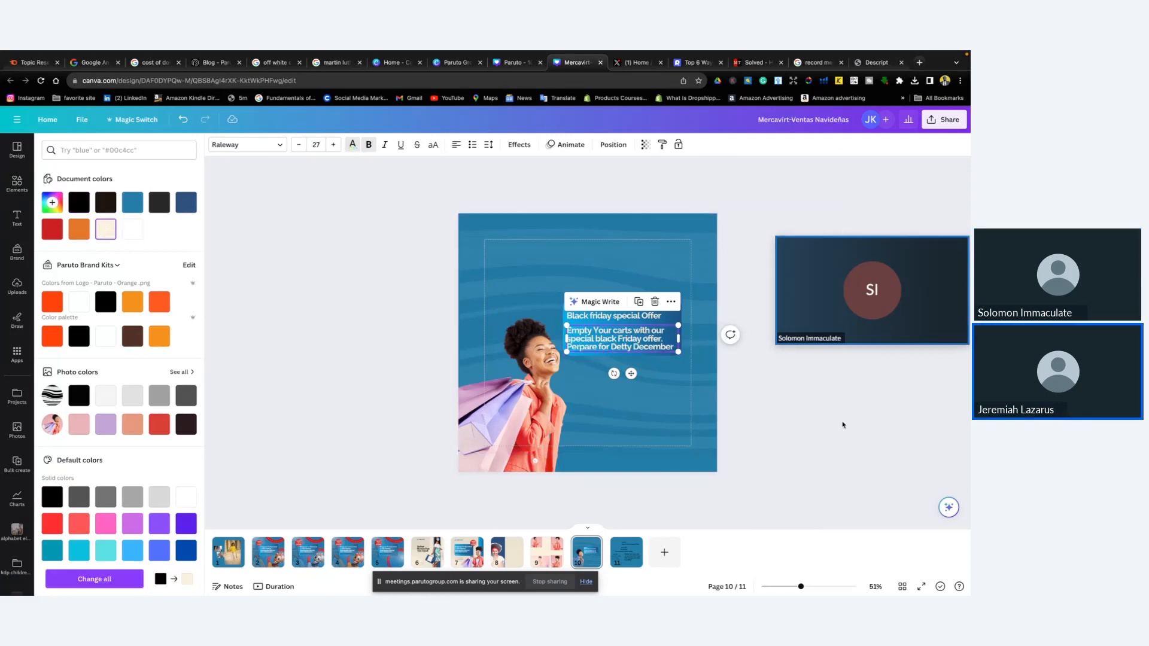
Nudge the tagline upward in small increments to close the gap beneath the headline
left_click(634, 333)
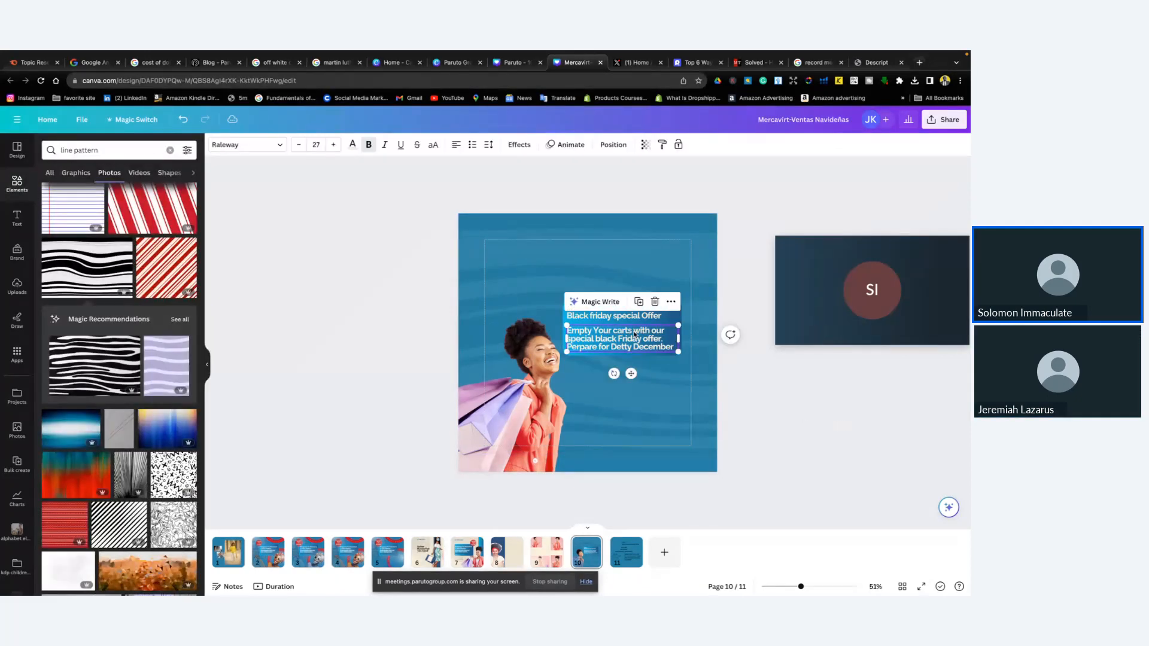
key("Up")
key("Up")
key("Up")
key("Up")
key("Up")
key("Up")
key("Up")
key("Up")
key("Up")
key("Up")
key("Up")
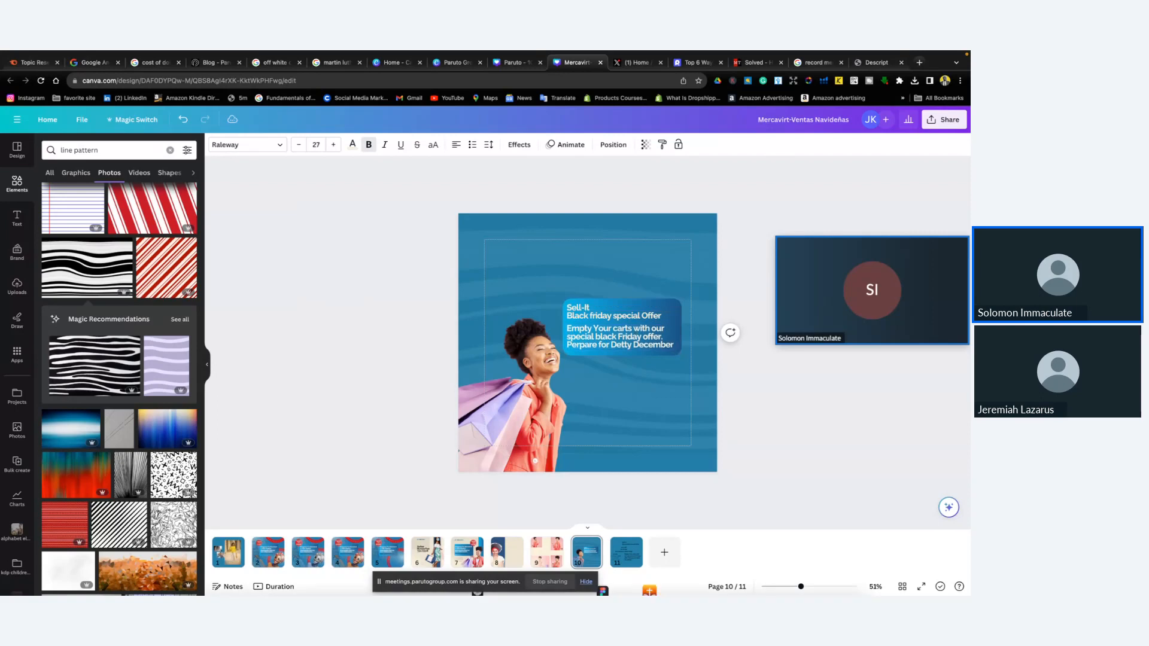
key("Up")
key("Up")
key("Up")
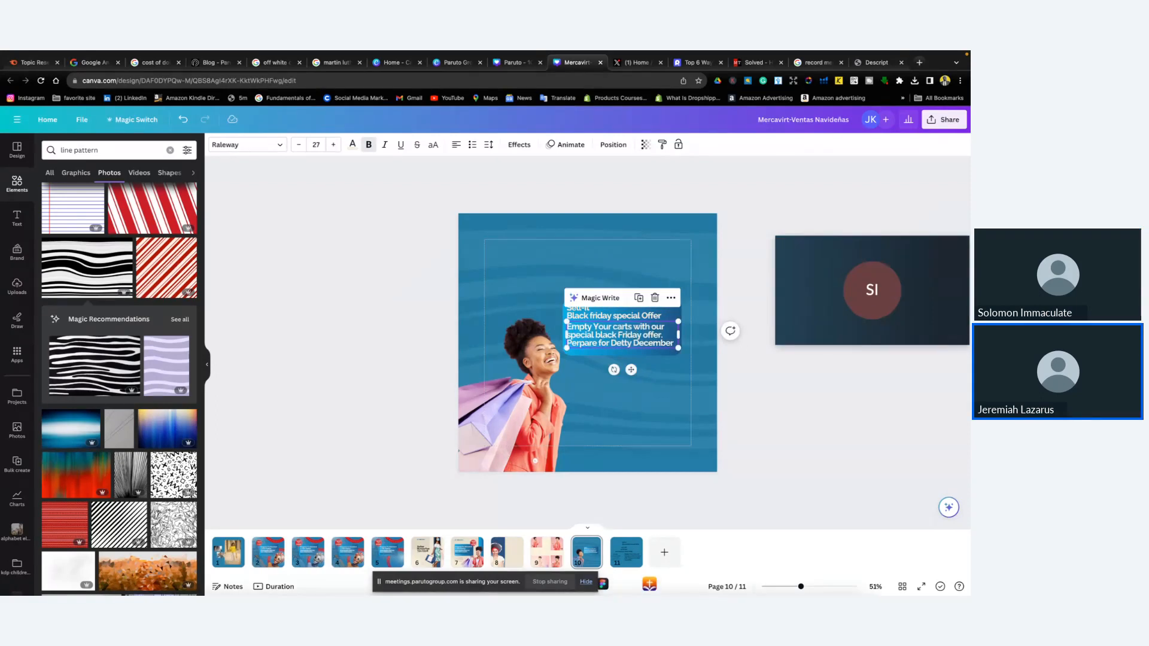
left_click(672, 346)
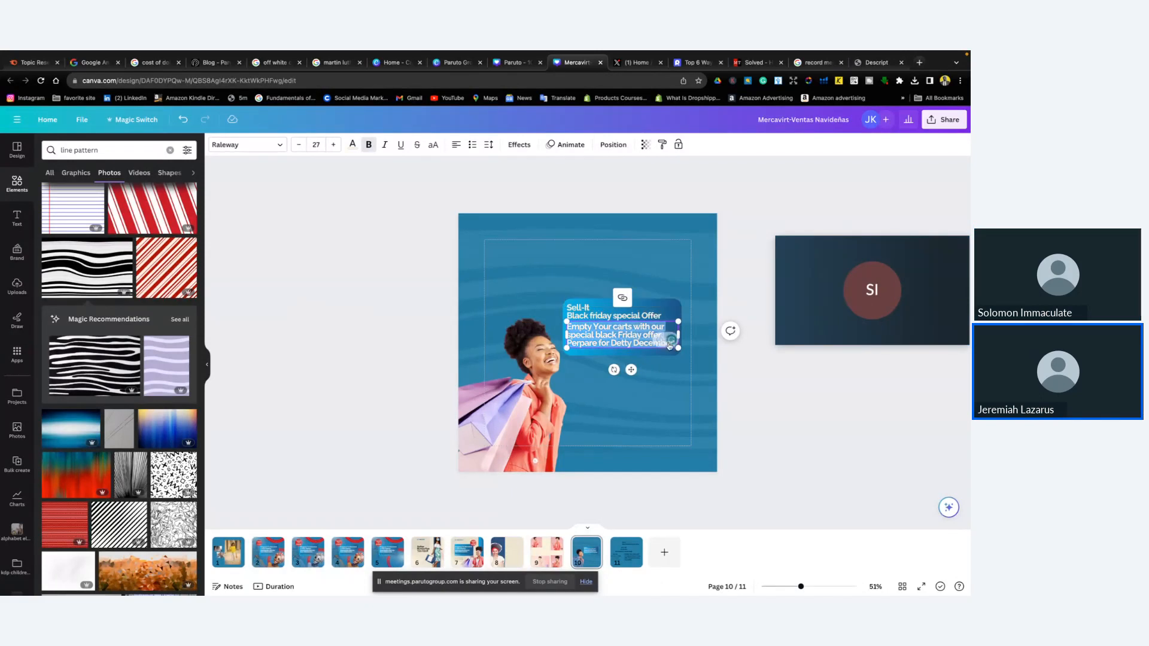
left_click(660, 351)
left_click(667, 347)
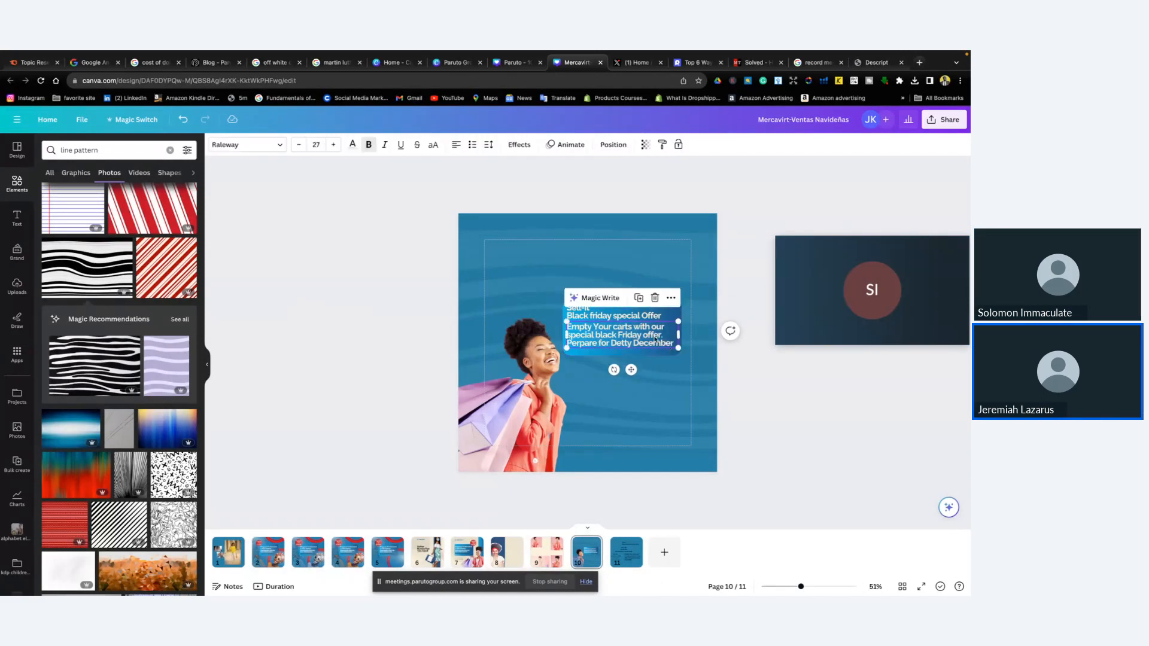
Swap the two texts on the gradient rectangle, placing the tagline at the top and the "Sell-It Black friday special Offer" headline beneath it
left_click(645, 317)
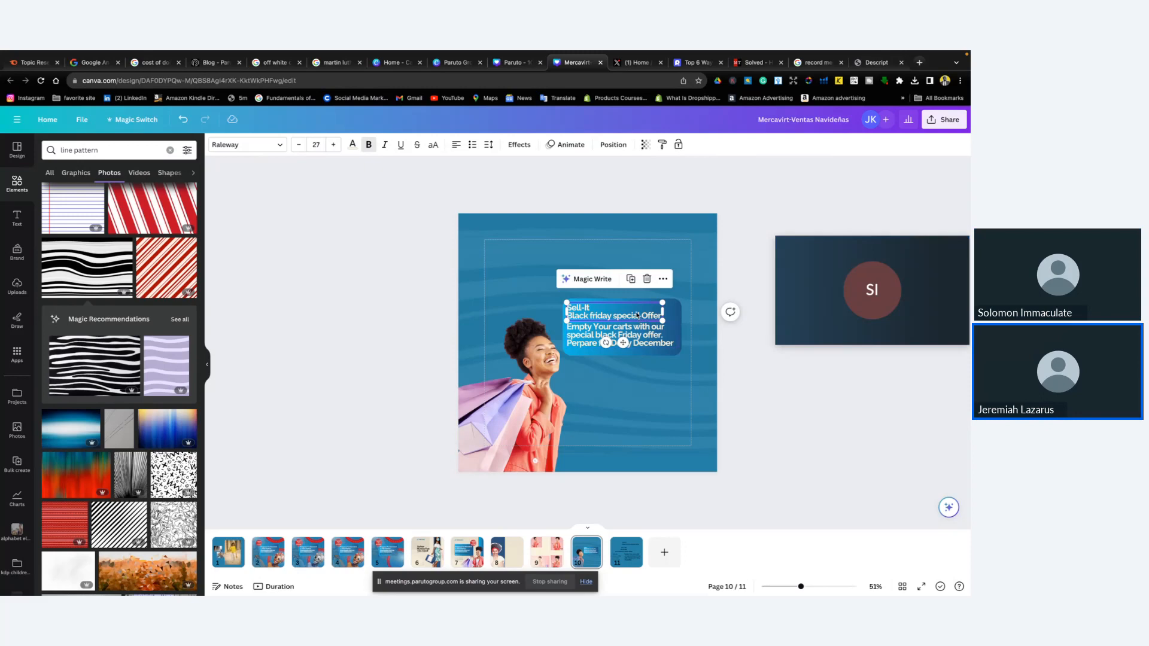
left_click_drag(637, 315, 636, 372)
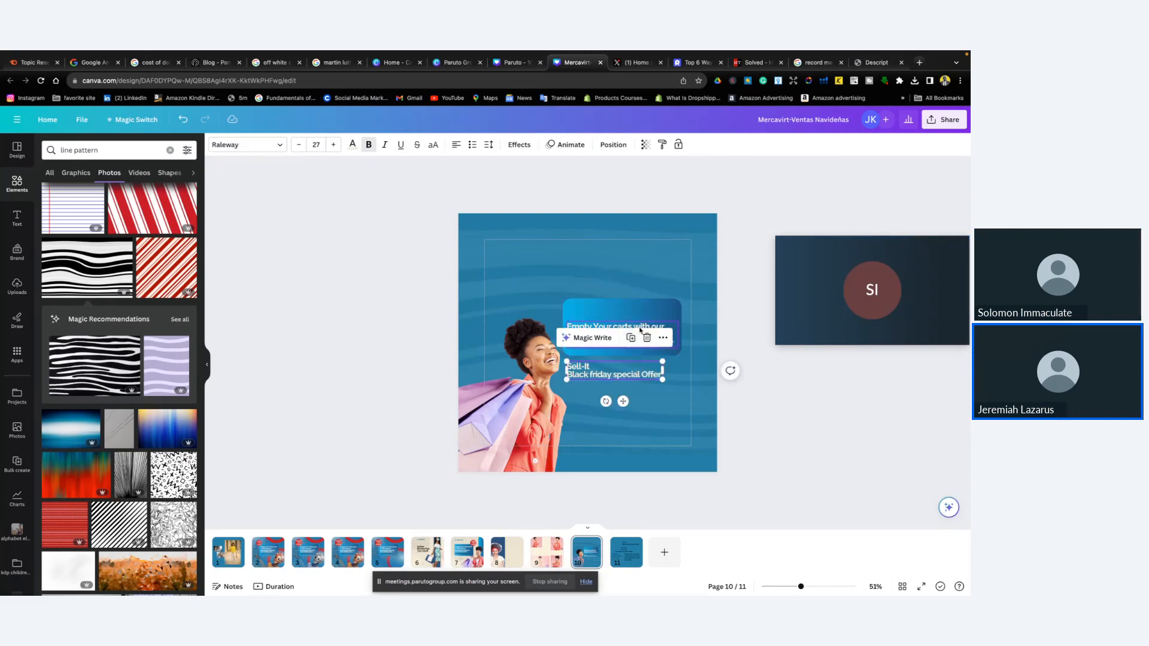
left_click_drag(639, 326, 639, 310)
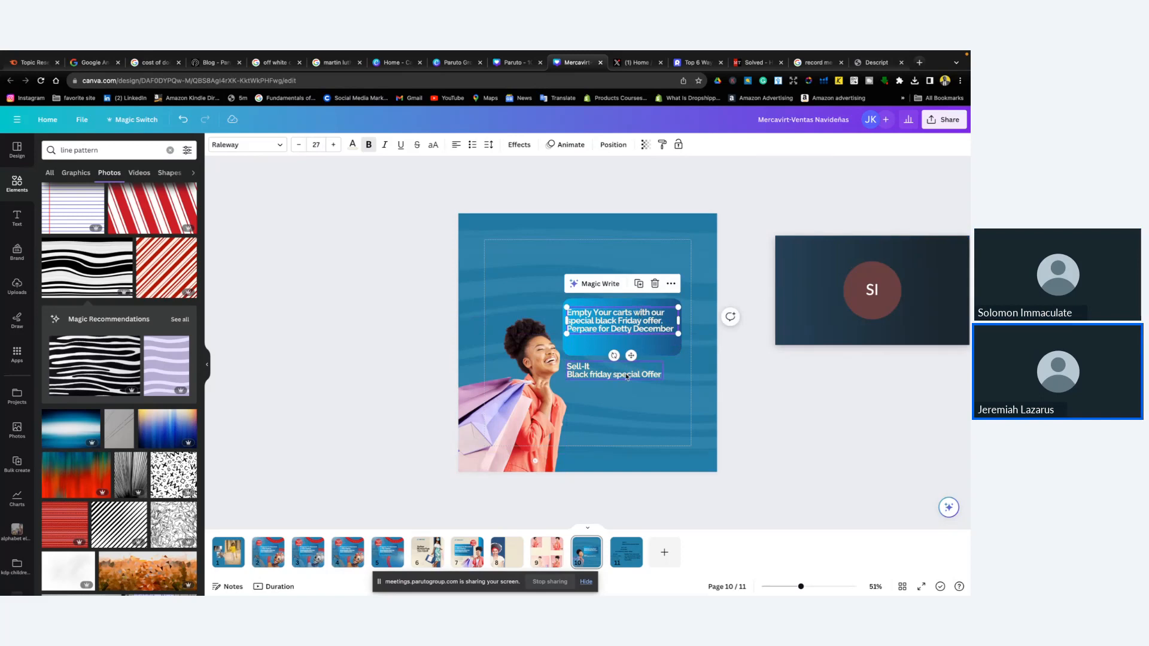
left_click_drag(628, 374, 626, 350)
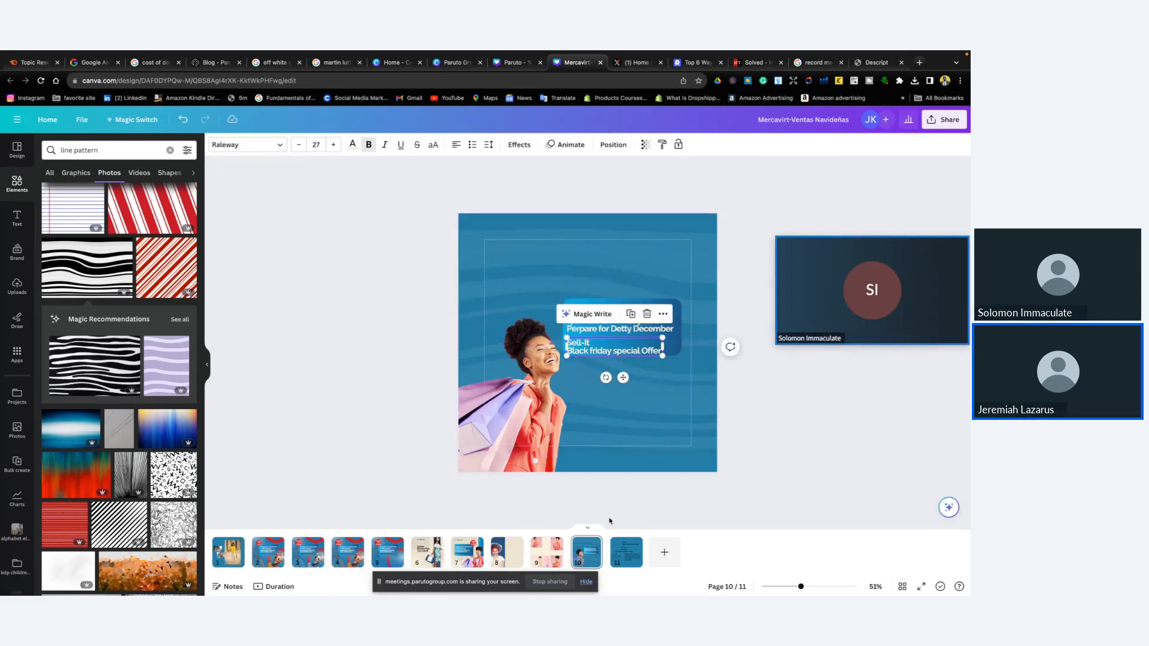
Replace the "Sell-It Black friday special Offer" text on the gradient rectangle with "20-27 November"
double_click(626, 352)
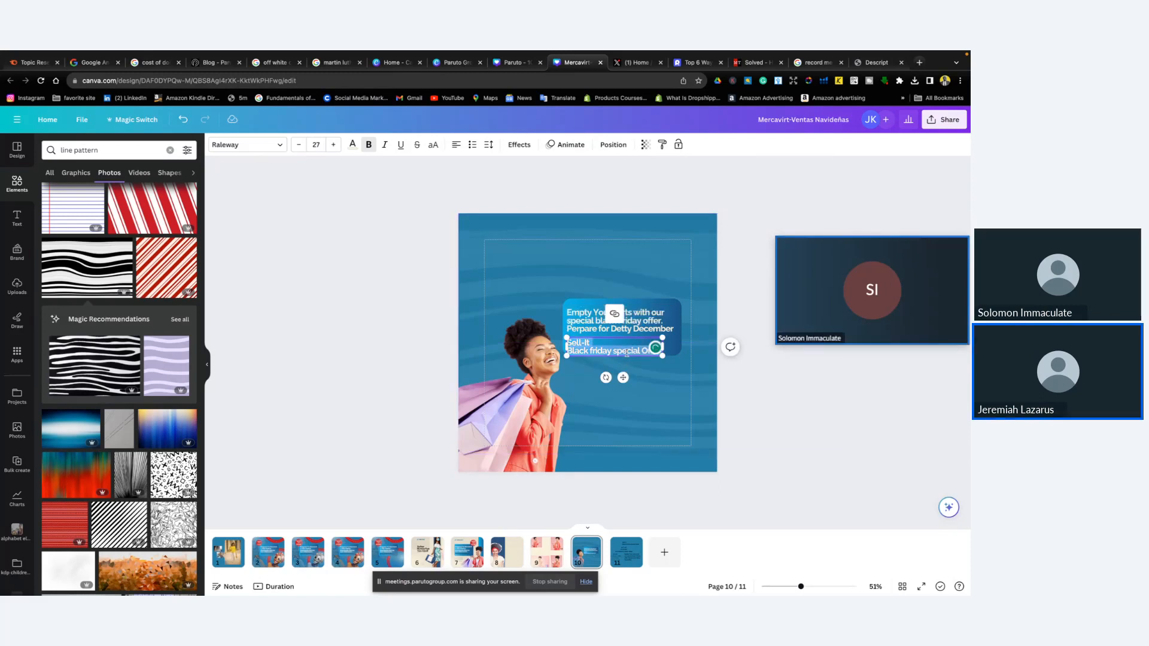
type("20")
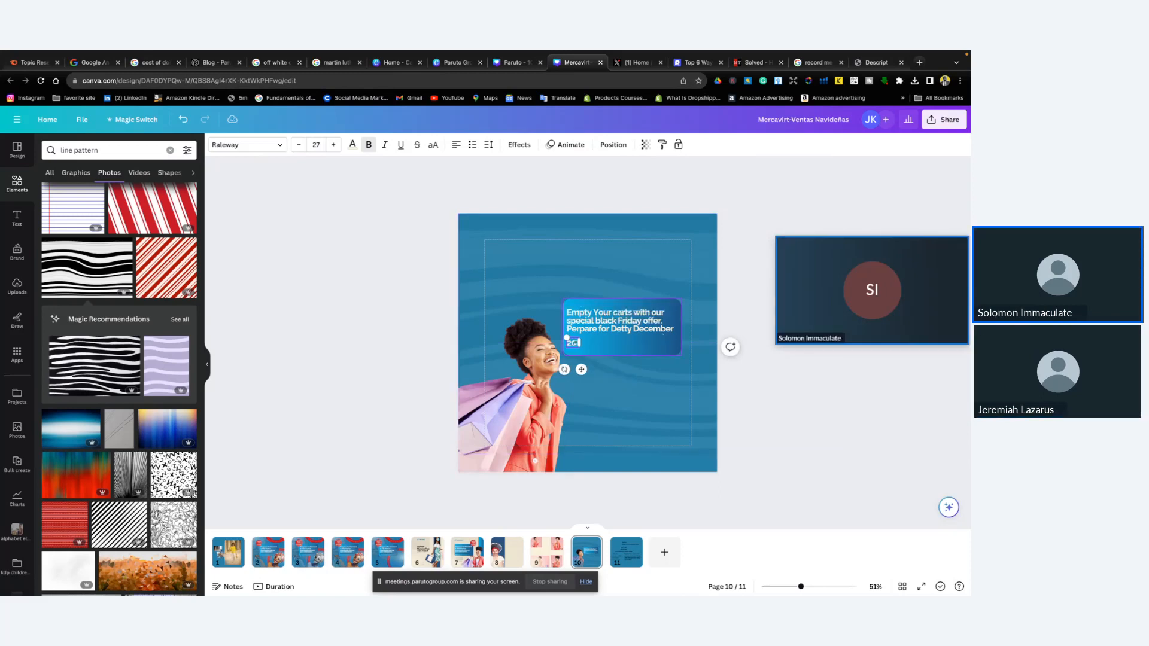
type("-2")
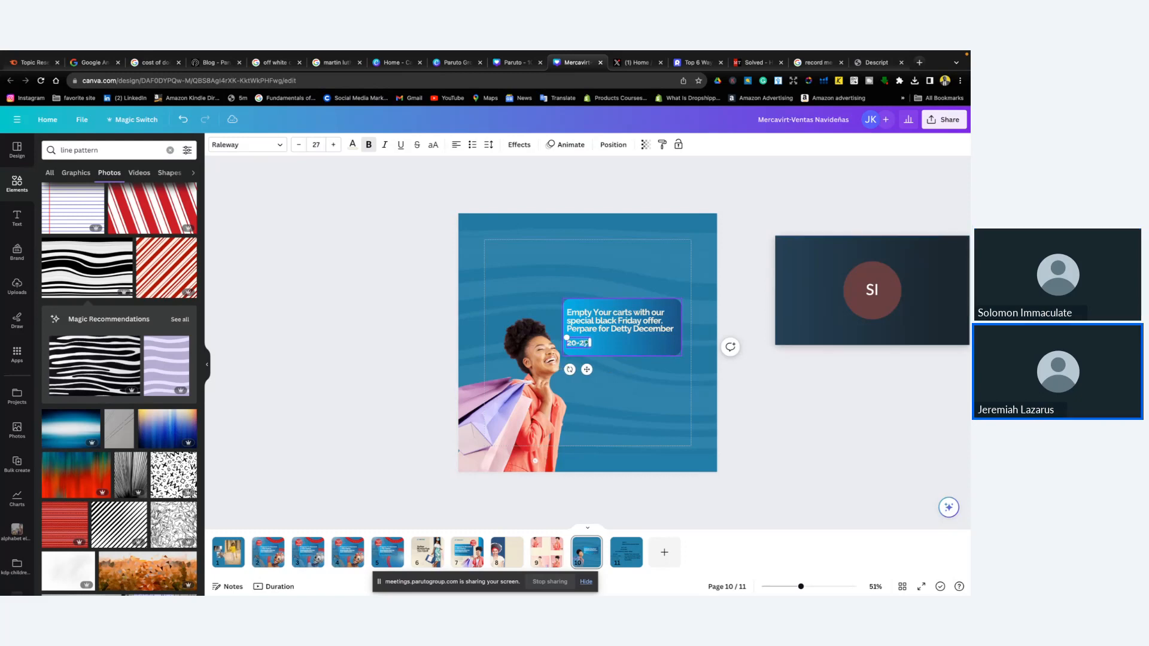
type("7 November")
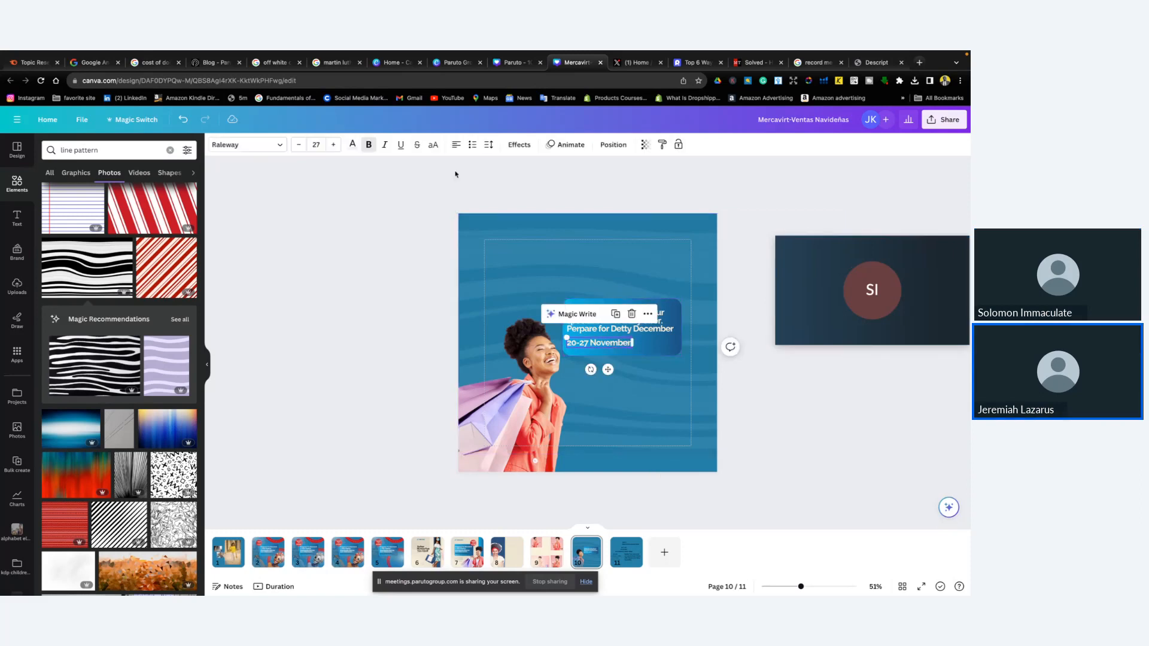
Recolor the "20-27 November" date with the dark charcoal document color
left_click(353, 144)
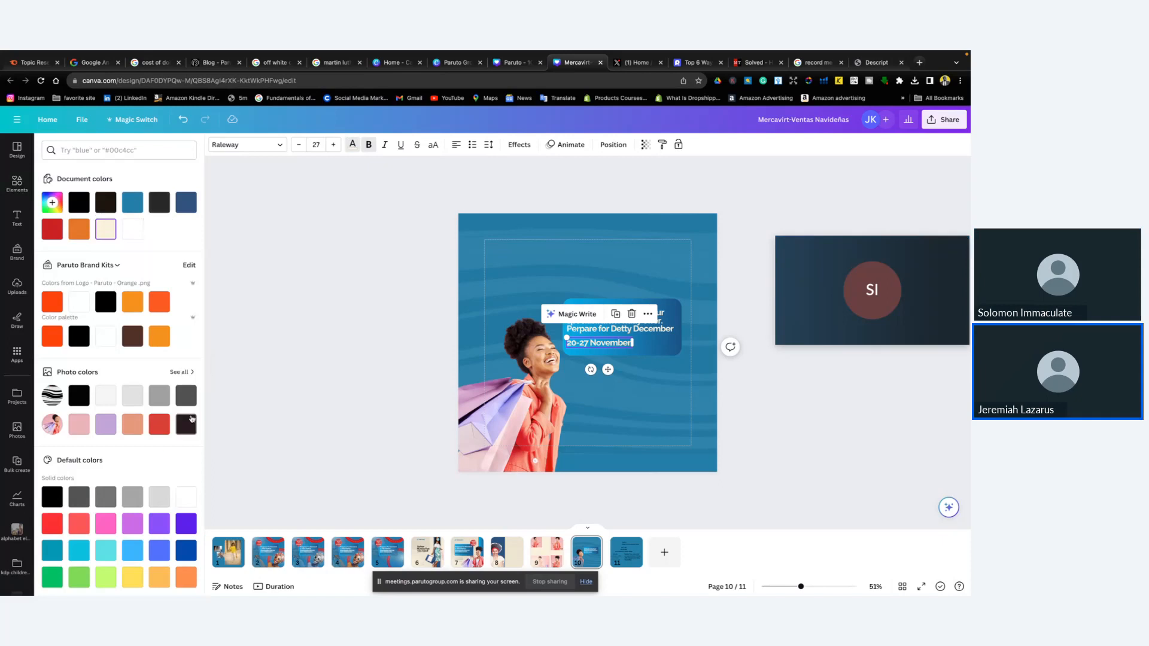
left_click(181, 394)
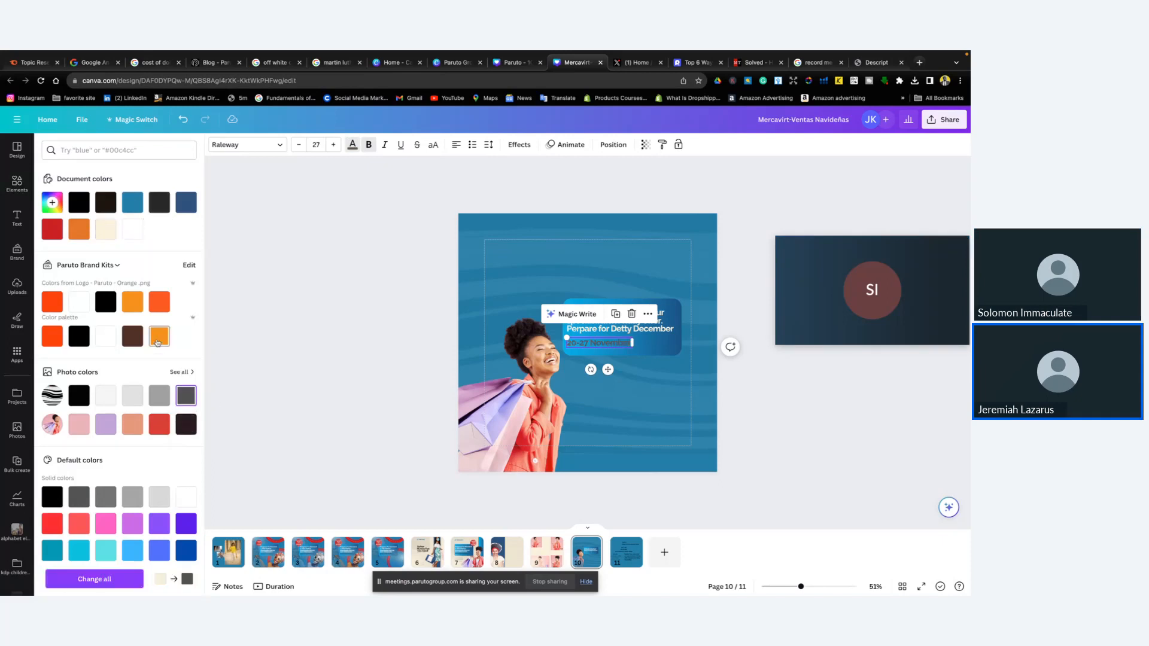
left_click(159, 210)
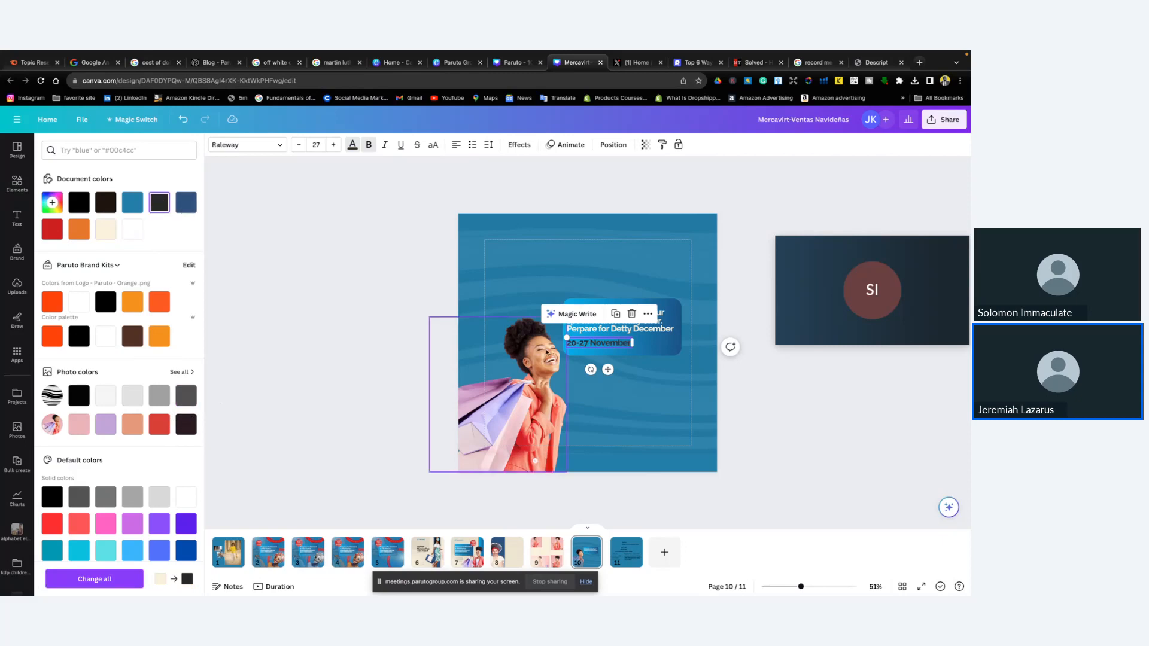
left_click(741, 414)
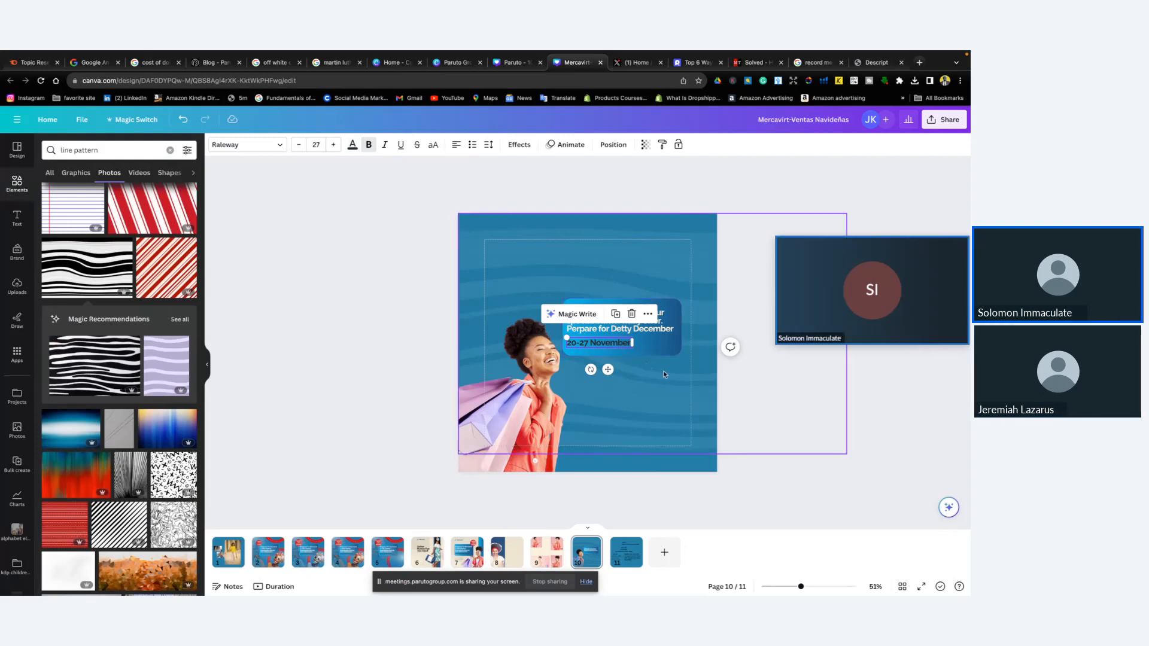
Move the "20-27 November" date slightly up, closer to the tagline above it
left_click(692, 376)
left_click(624, 344)
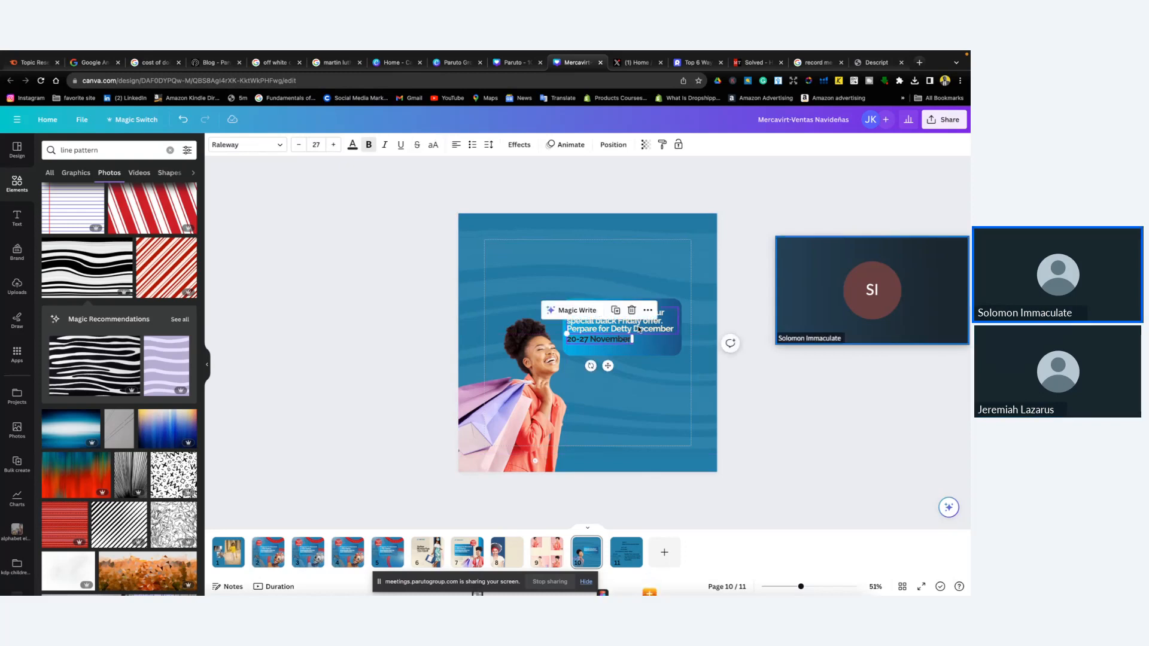
left_click(638, 328)
left_click(626, 340)
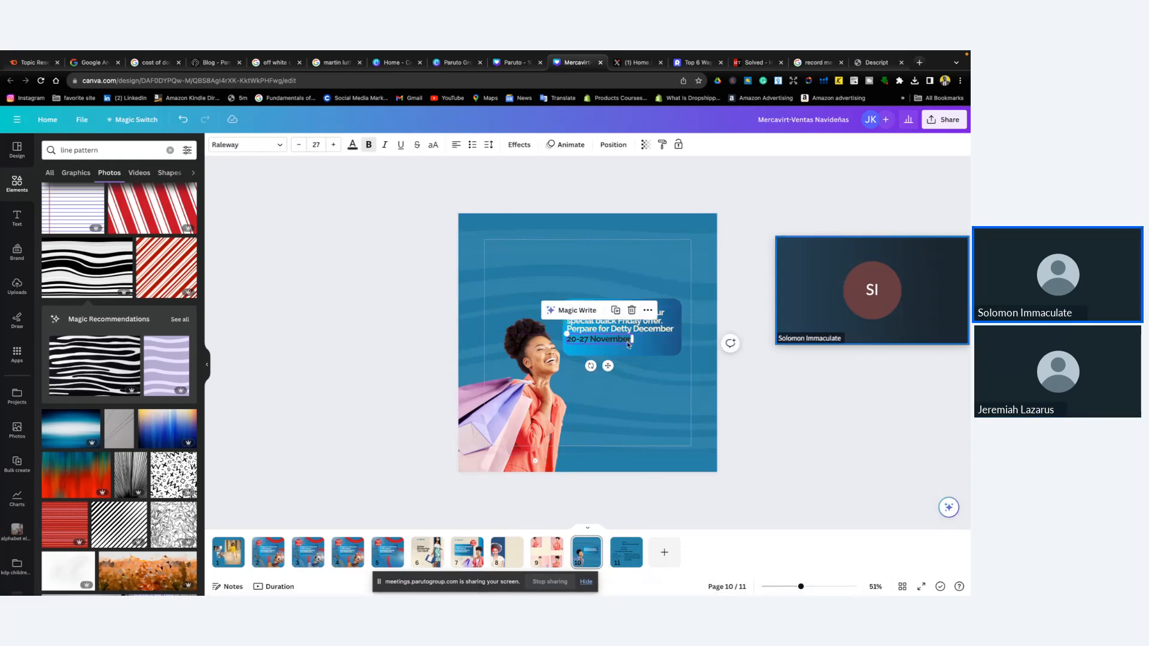
left_click(711, 342)
Nudge the tagline slightly right within the gradient rectangle and narrow its text box to fit the wording
scroll(682, 335, "up", 2)
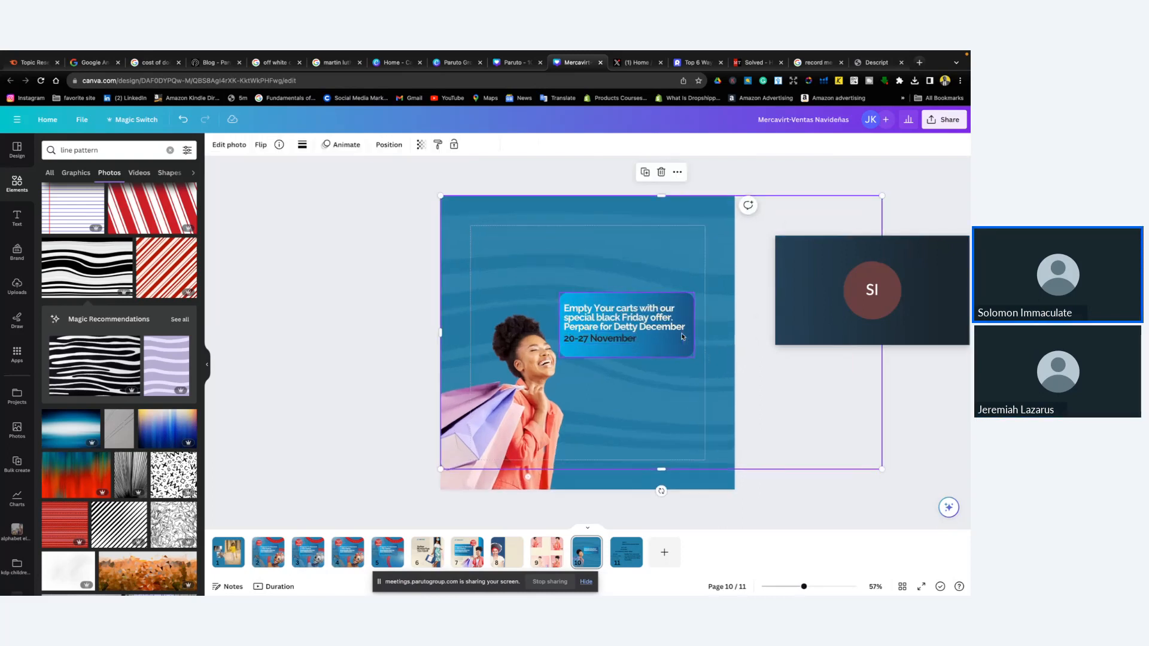
scroll(683, 336, "up", 3)
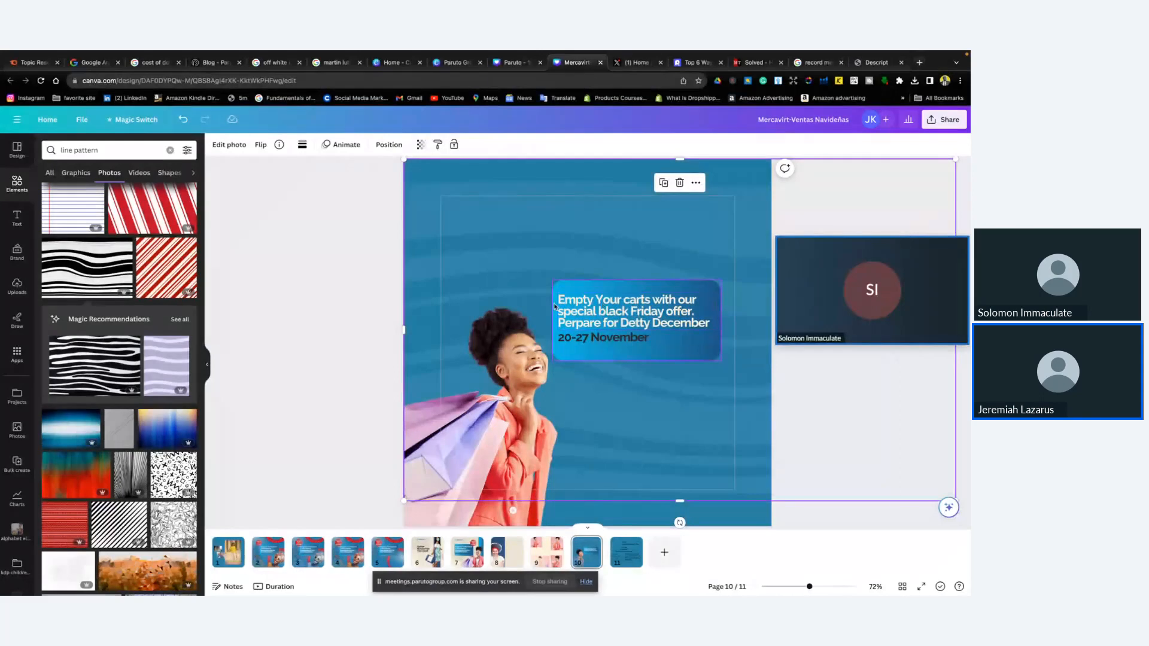
left_click(680, 322)
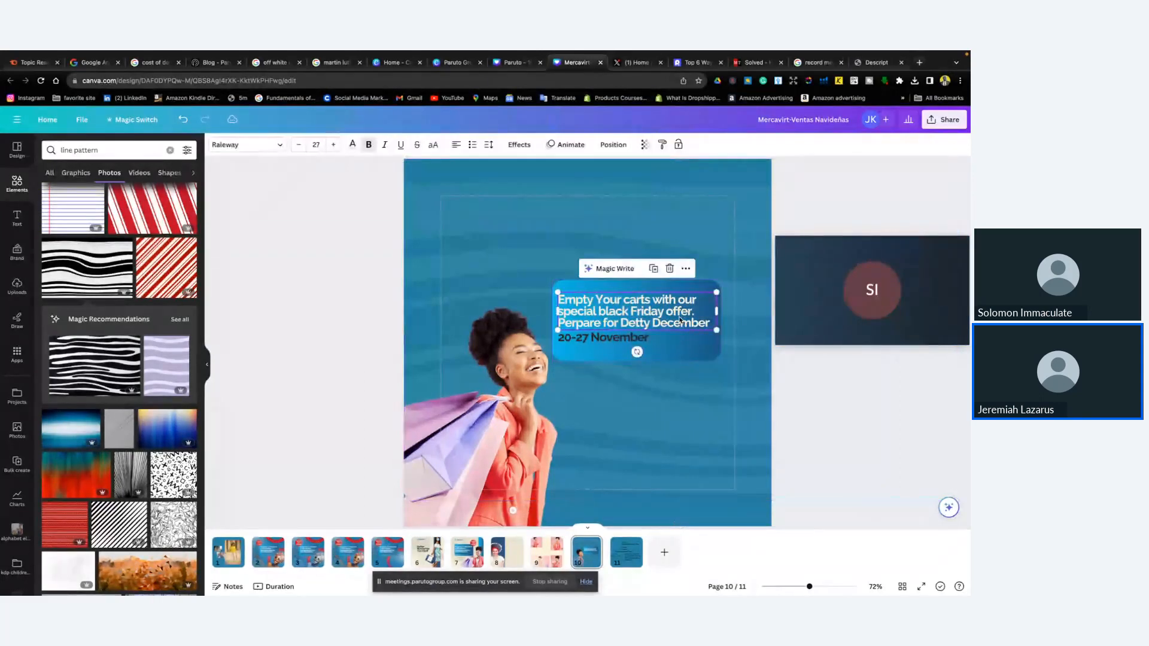
key("Right")
key("Right")
key("Right")
key("Right")
key("Right")
key("Right")
key("Right")
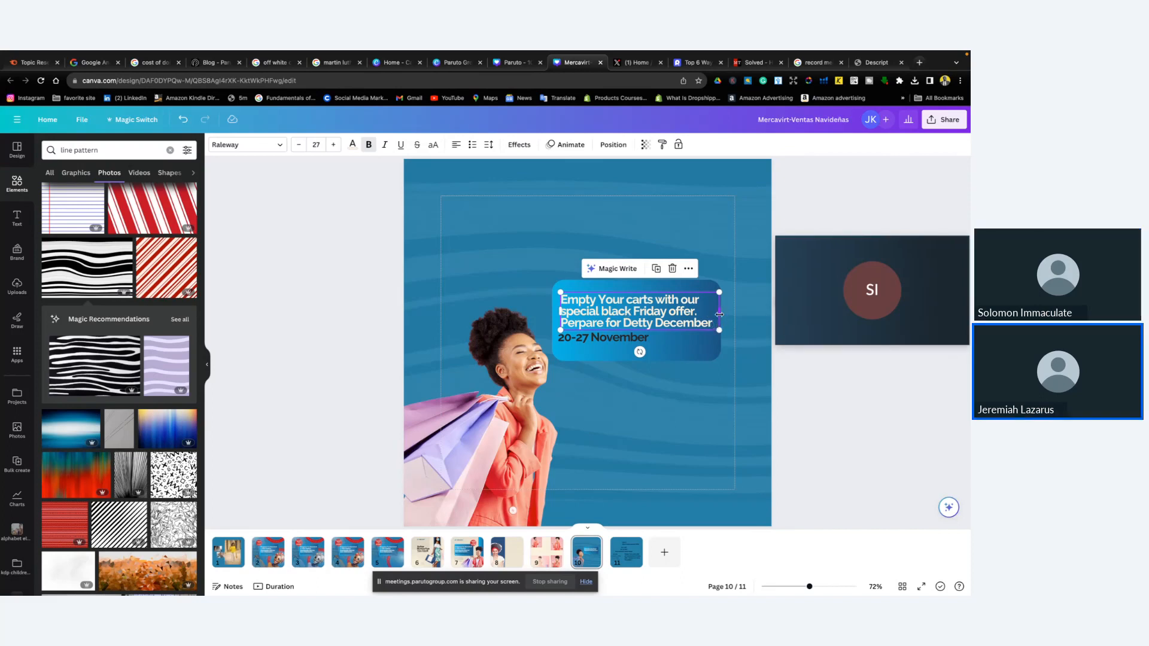
left_click_drag(719, 314, 713, 314)
Nudge the "20-27 November" date right so its left edge lines up with the tagline
left_click(622, 340)
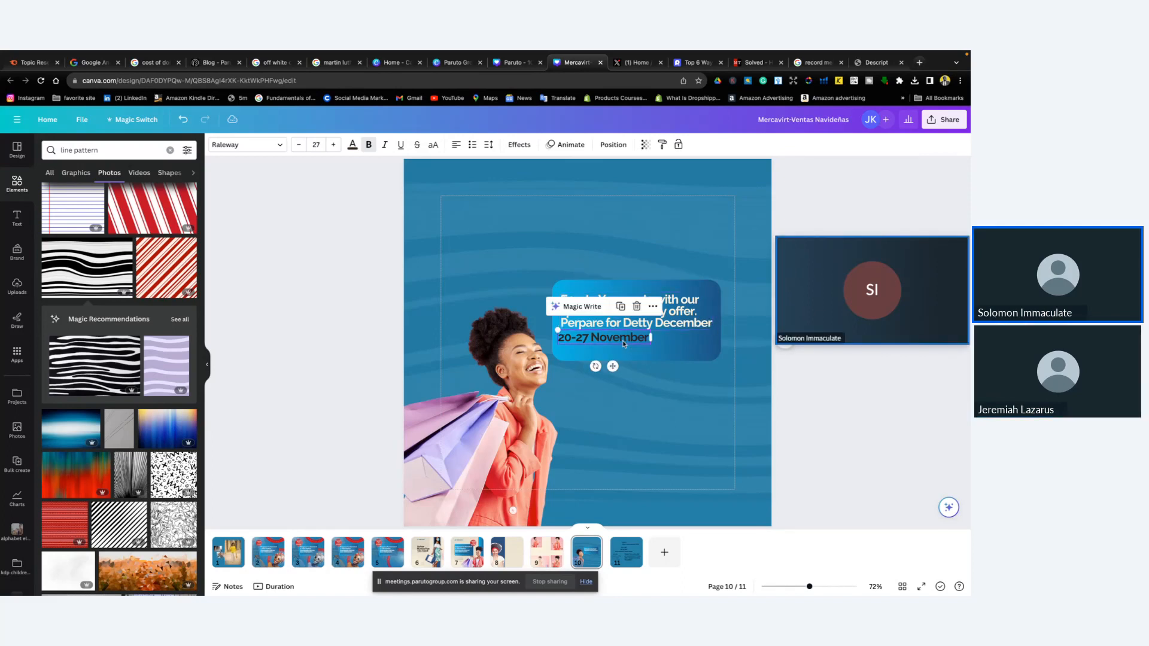
key("Right")
key("Right")
key("Right")
key("Right")
key("Right")
key("Right")
key("Right")
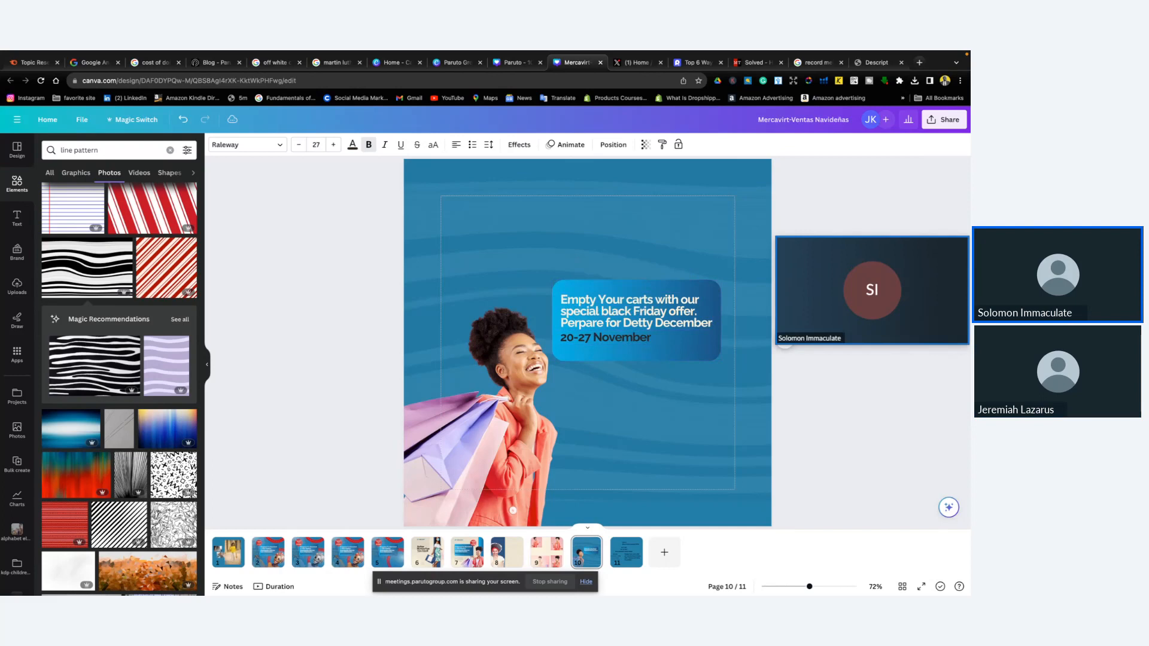
key("Up")
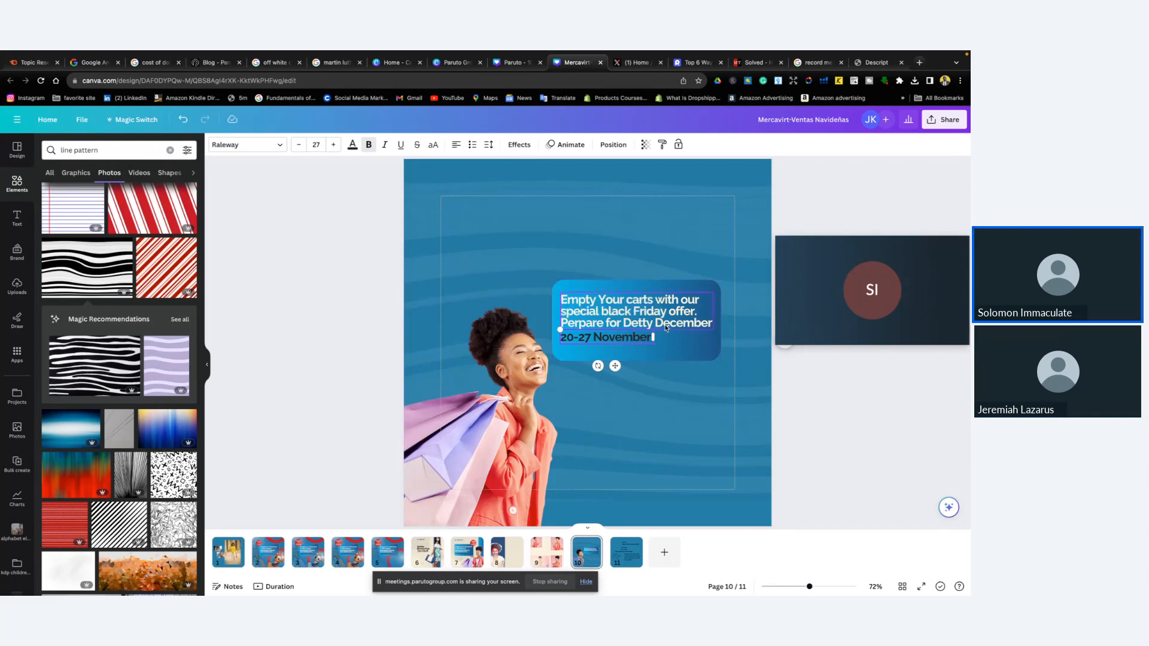
Nudge the tagline down in small increments within the gradient rectangle
key("Escape")
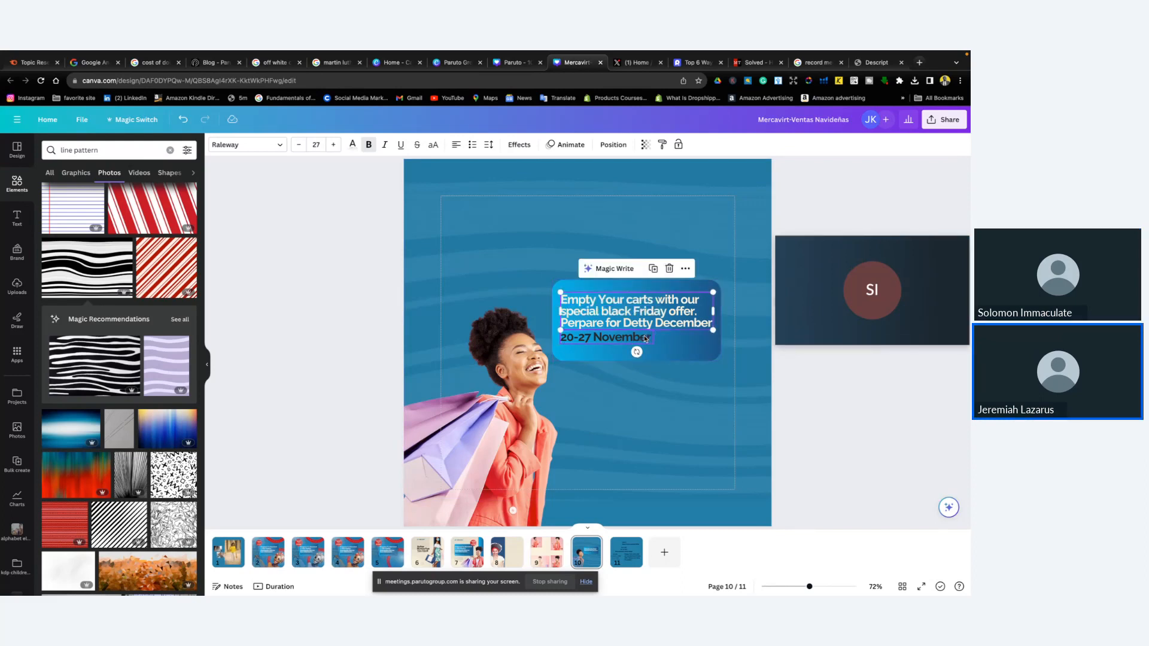
key("Down")
key("Down")
key("Down")
key("Down")
key("Down")
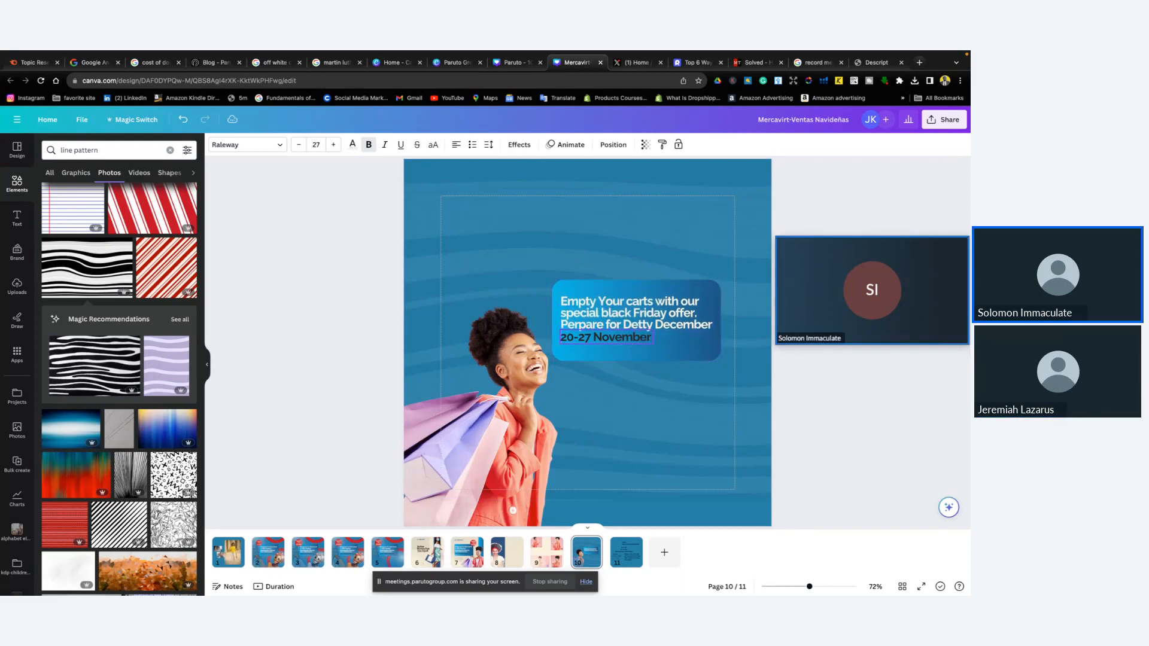
left_click(748, 369)
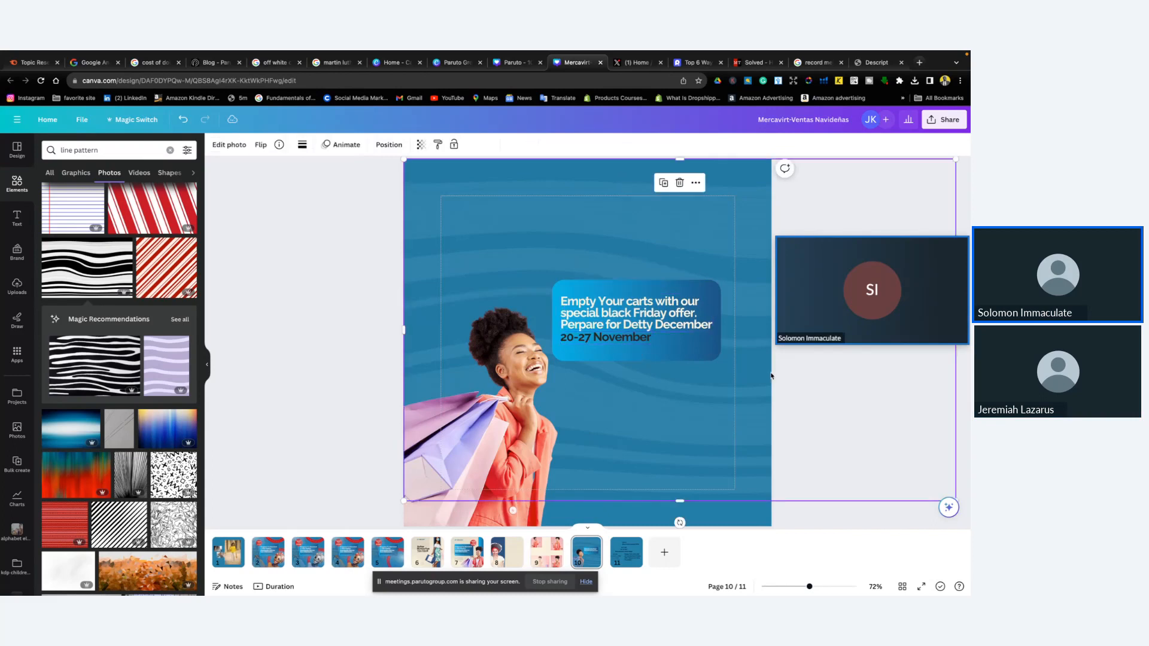
Nudge the "20-27 November" date down slightly to restore the gap below the tagline
left_click(613, 340)
key("Down")
key("Down")
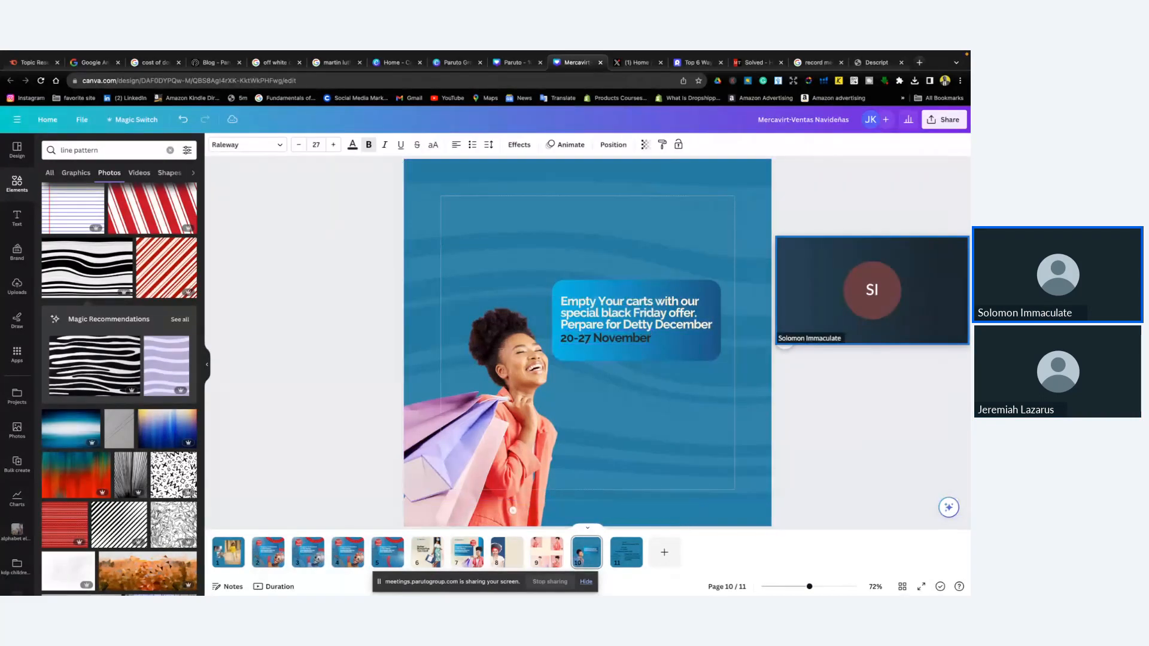
key("Down")
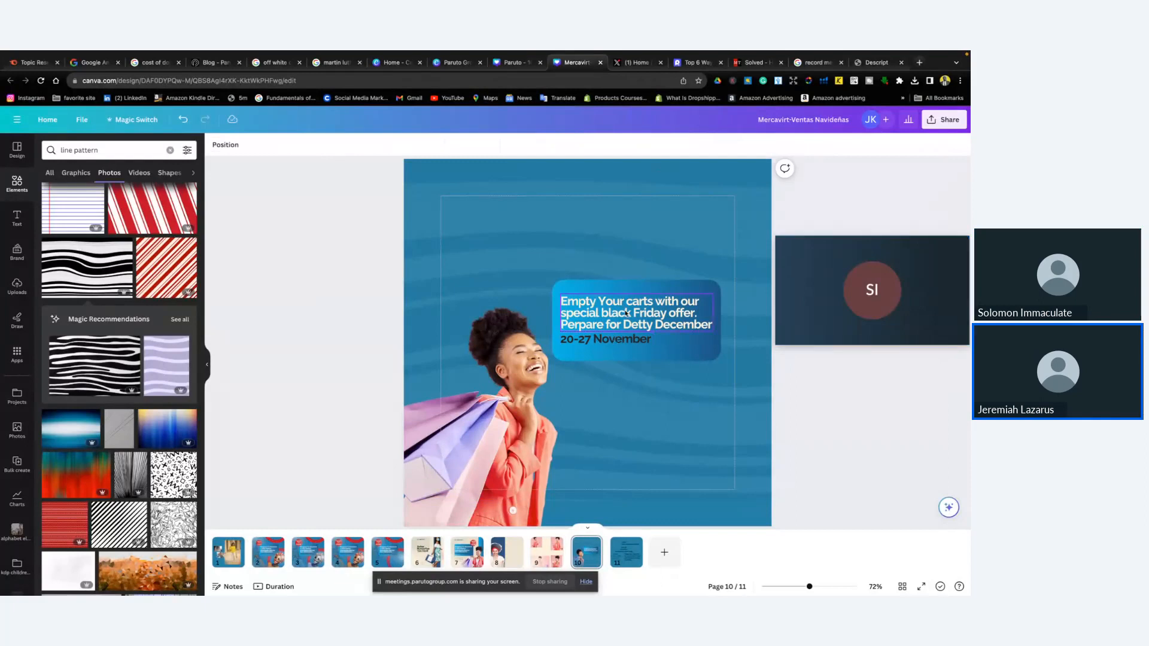
Fine-tune the vertical position of the tagline and date together so they sit centered in the gradient rectangle
left_click(625, 314)
key("Down")
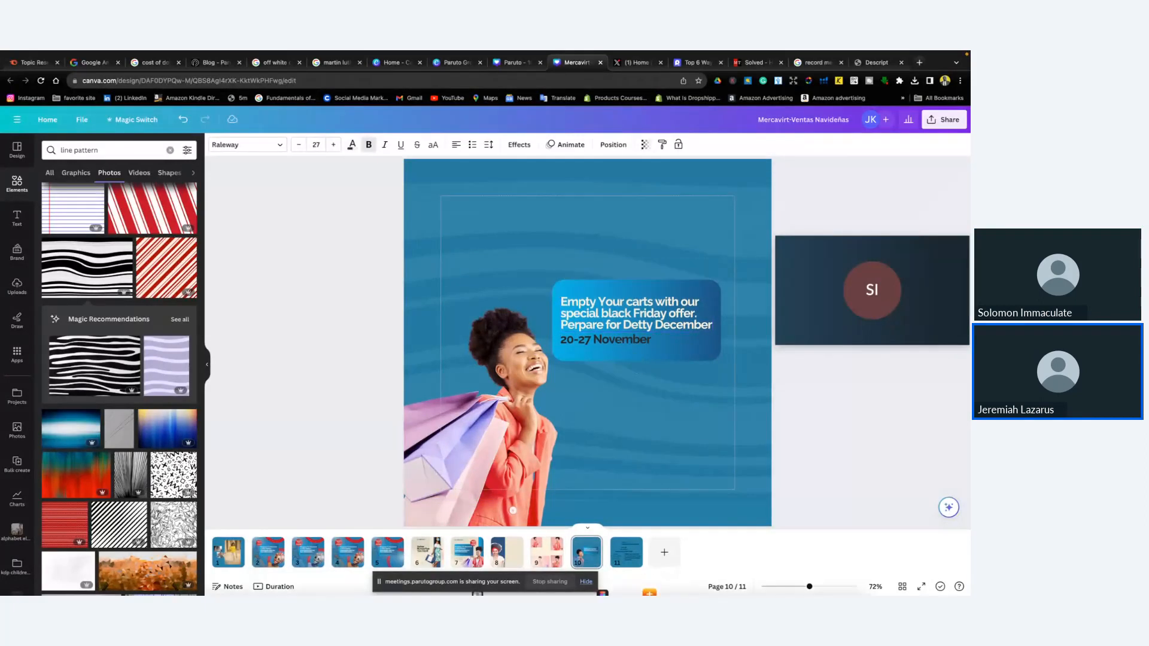
key("Down")
key("Down")
key("Down")
key("Down")
key("Down")
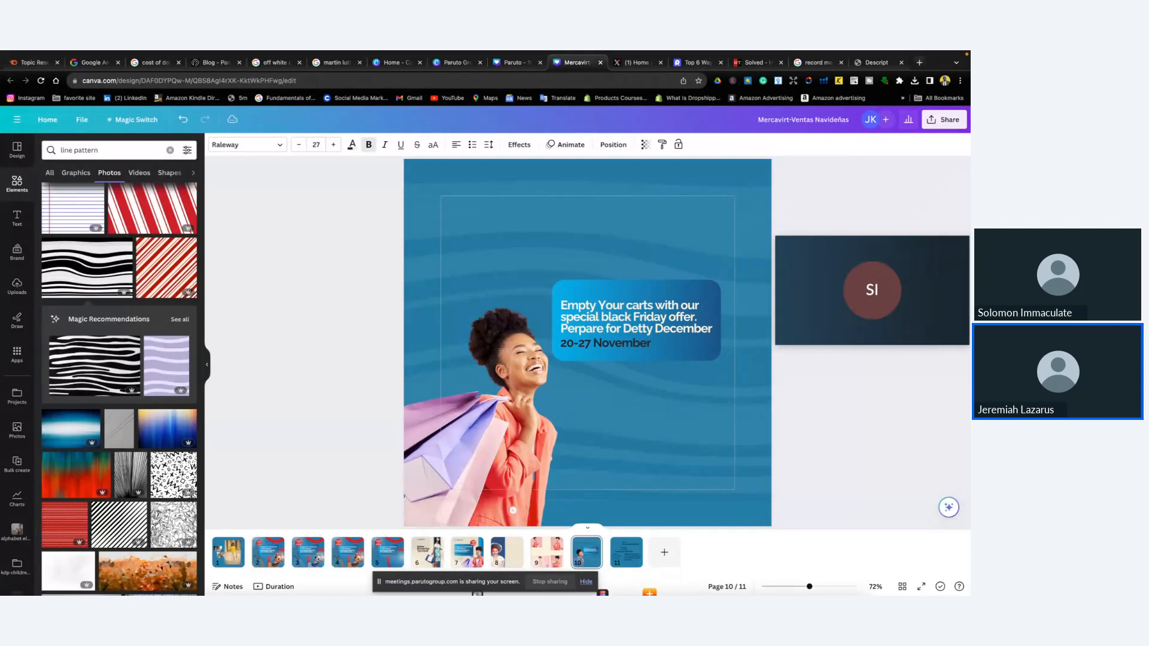
key("Up")
key("Up")
key("Up")
key("Up")
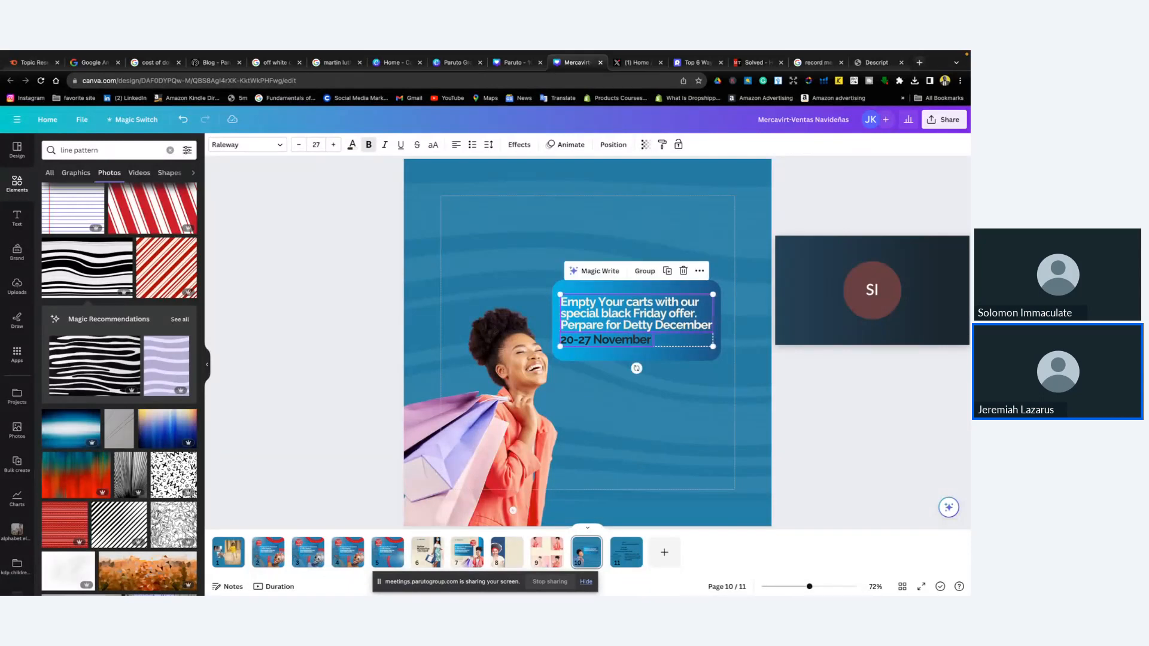
Shift the tagline and date together slightly right to center them horizontally in the gradient rectangle
key("Right")
key("Right")
key("Right")
key("Right")
key("Right")
key("Right")
key("Right")
key("Right")
key("Right")
key("Right")
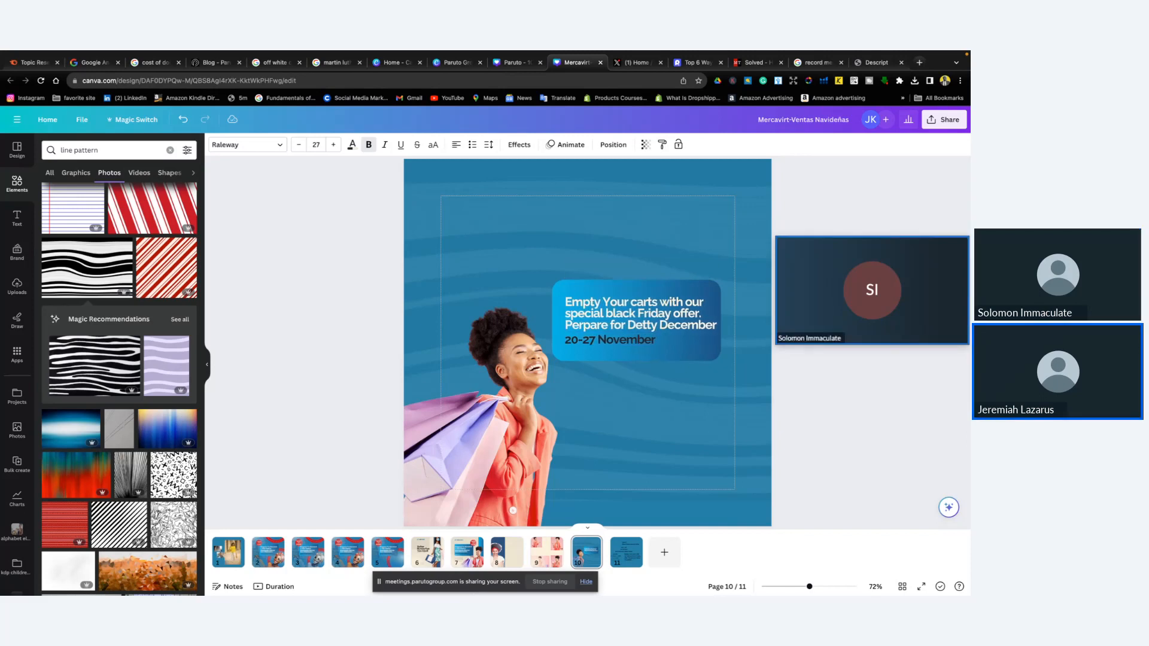
key("Left")
key("Left")
key("Left")
key("Left")
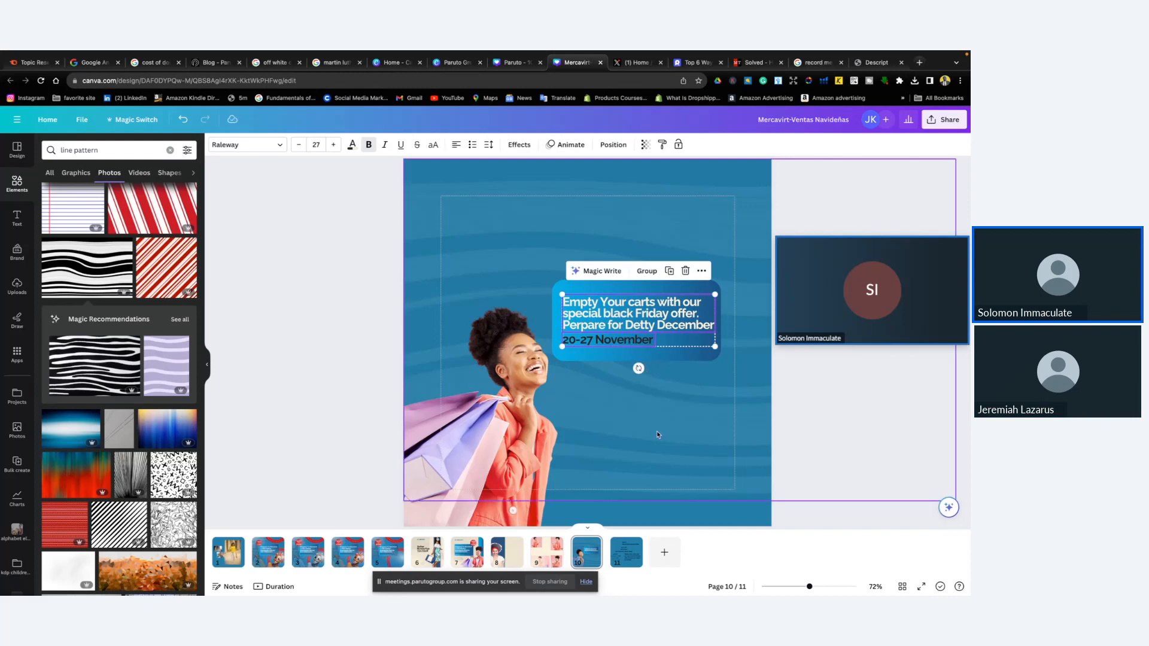
left_click(830, 522)
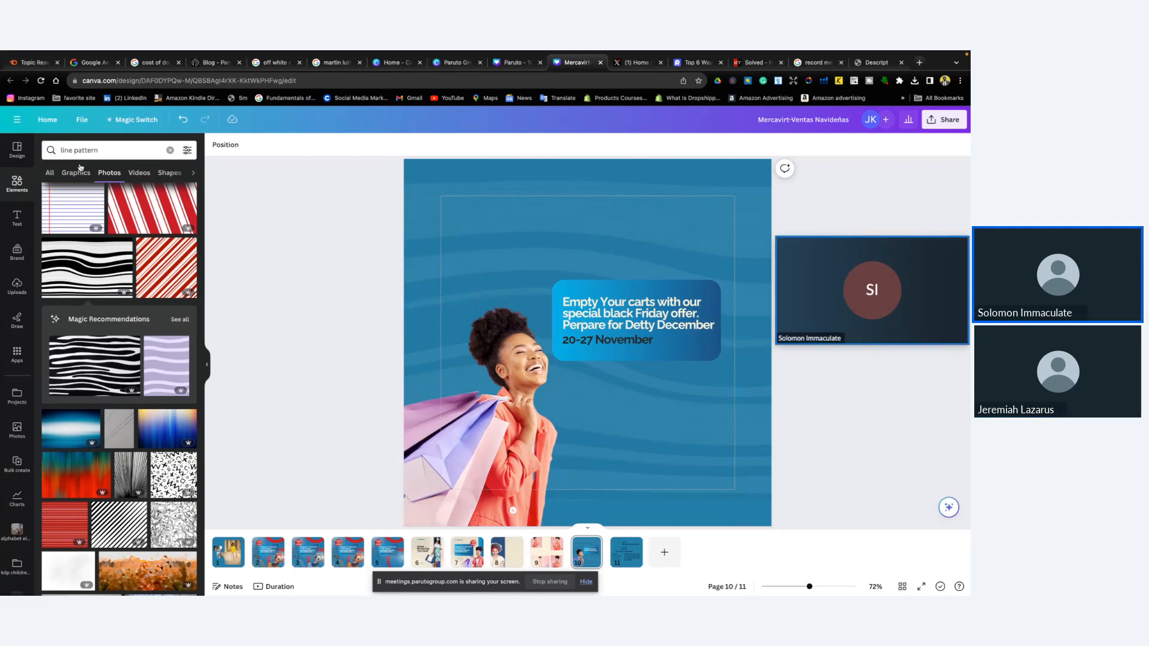
Search the elements library for "shopping cart"
left_click(170, 150)
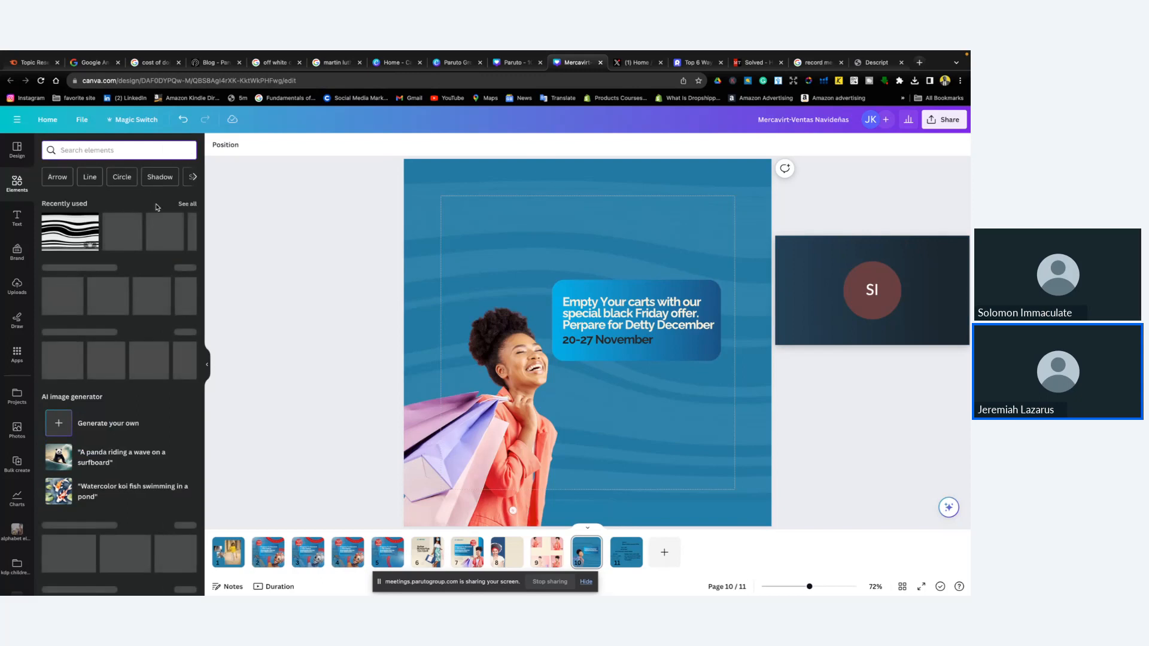
left_click(109, 150)
type("shopping c")
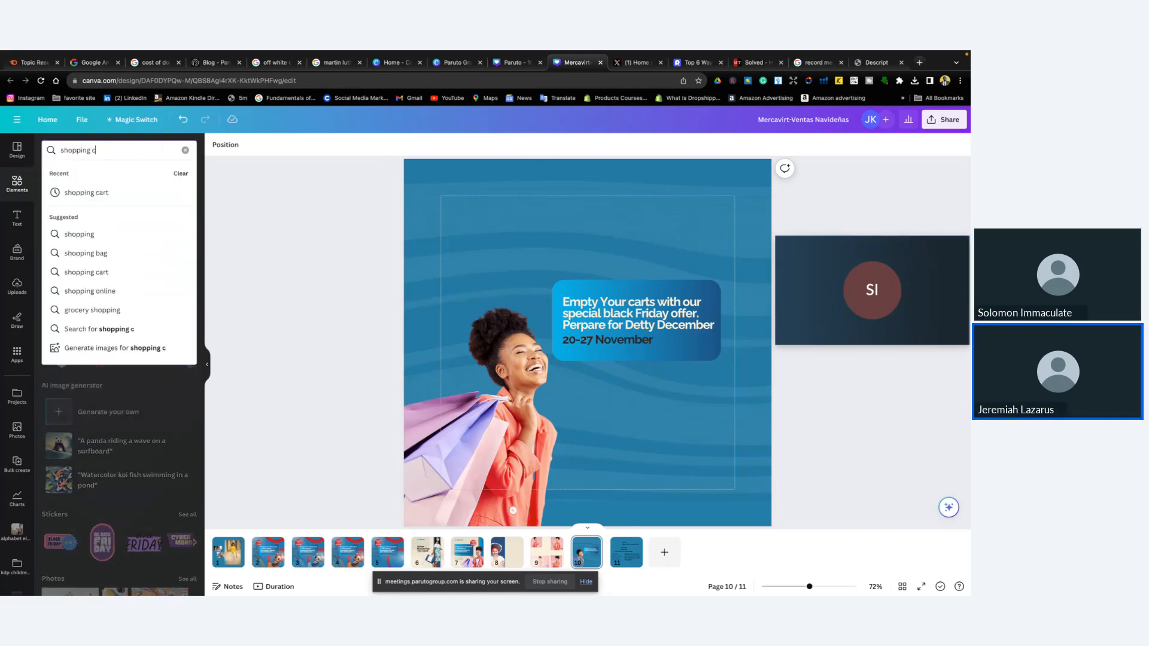
type("art")
key("Return")
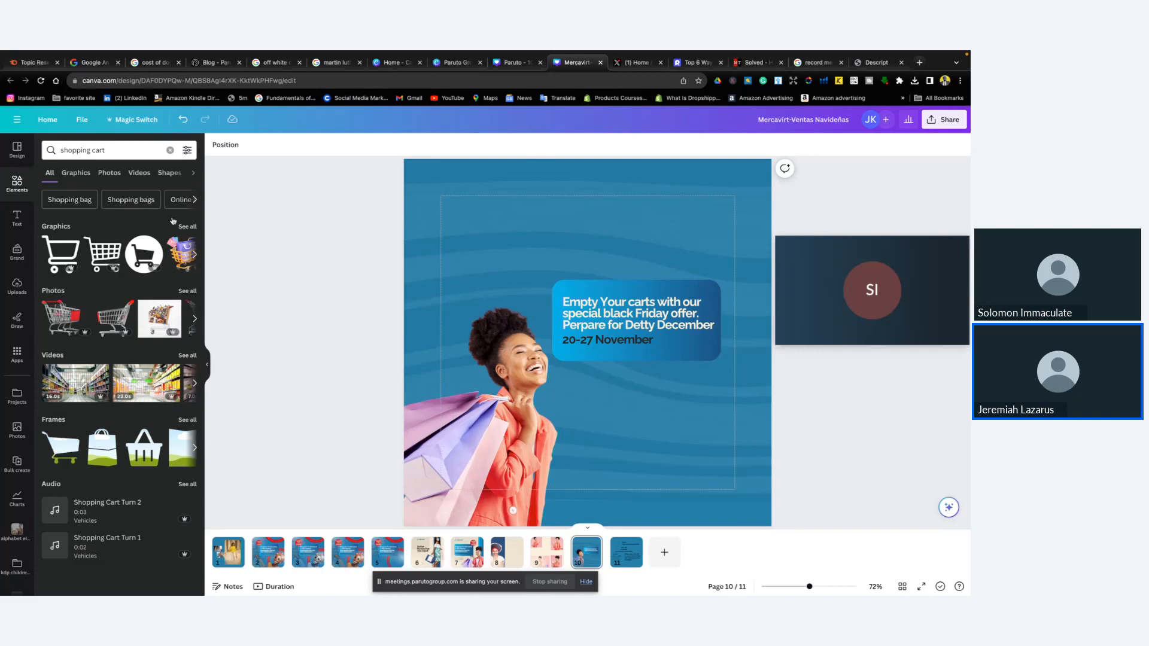
Place the recently used photo of a gift-filled shopping cart on page 9 and shrink it to about two thirds of its width
left_click(170, 151)
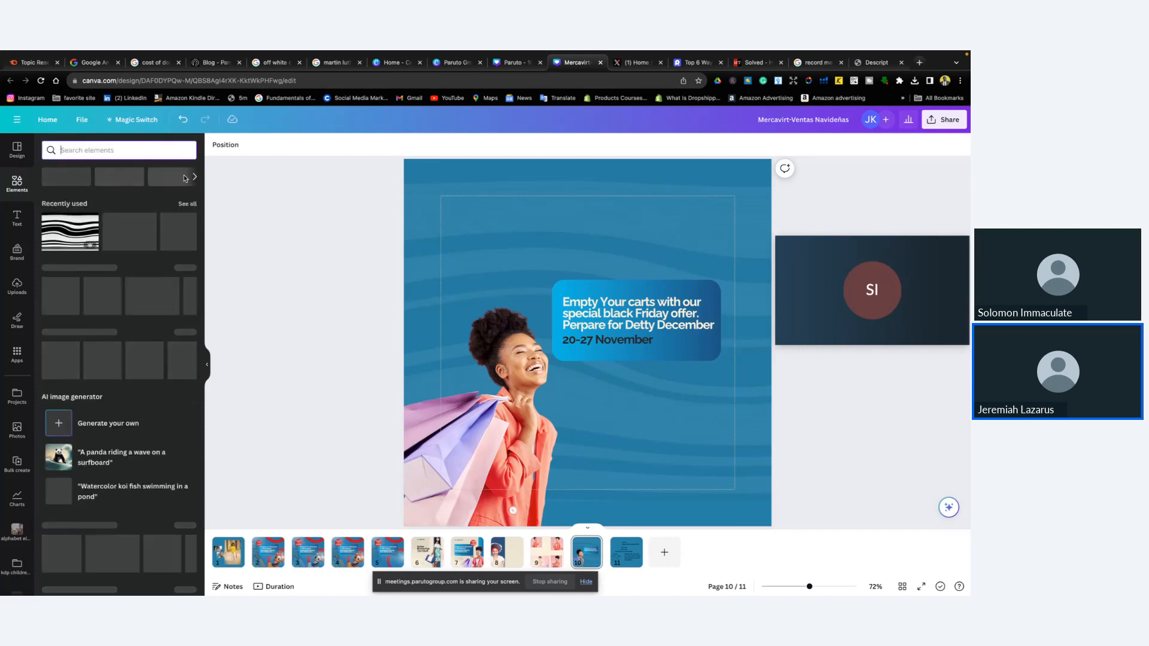
left_click(186, 205)
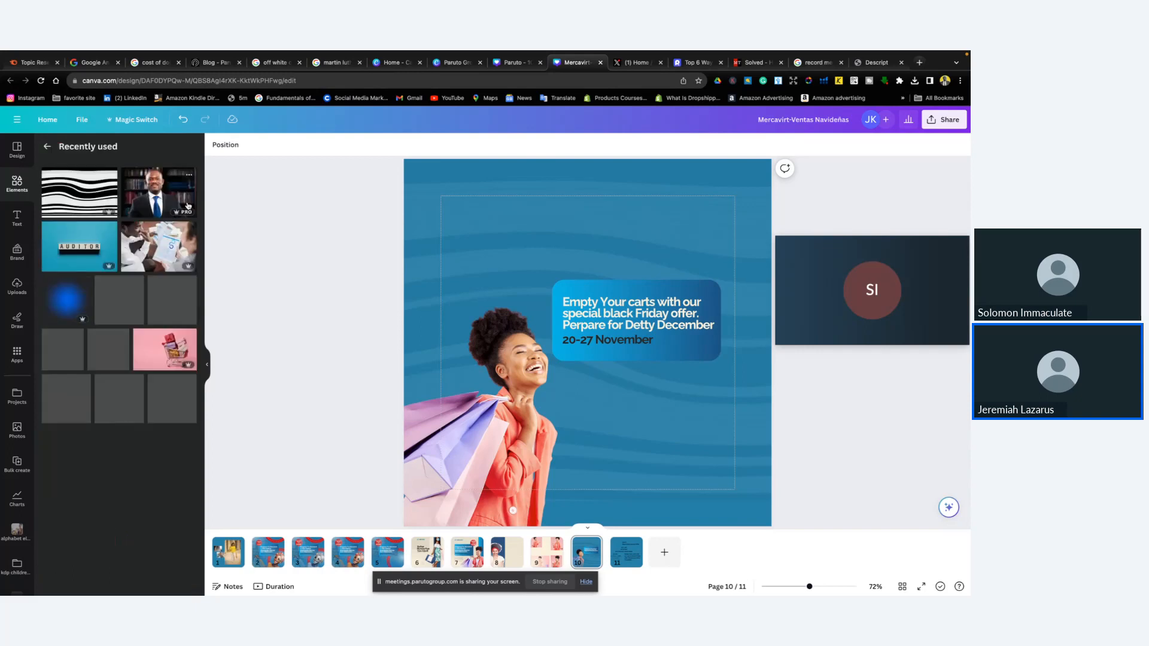
left_click(165, 348)
left_click_drag(518, 402, 539, 547)
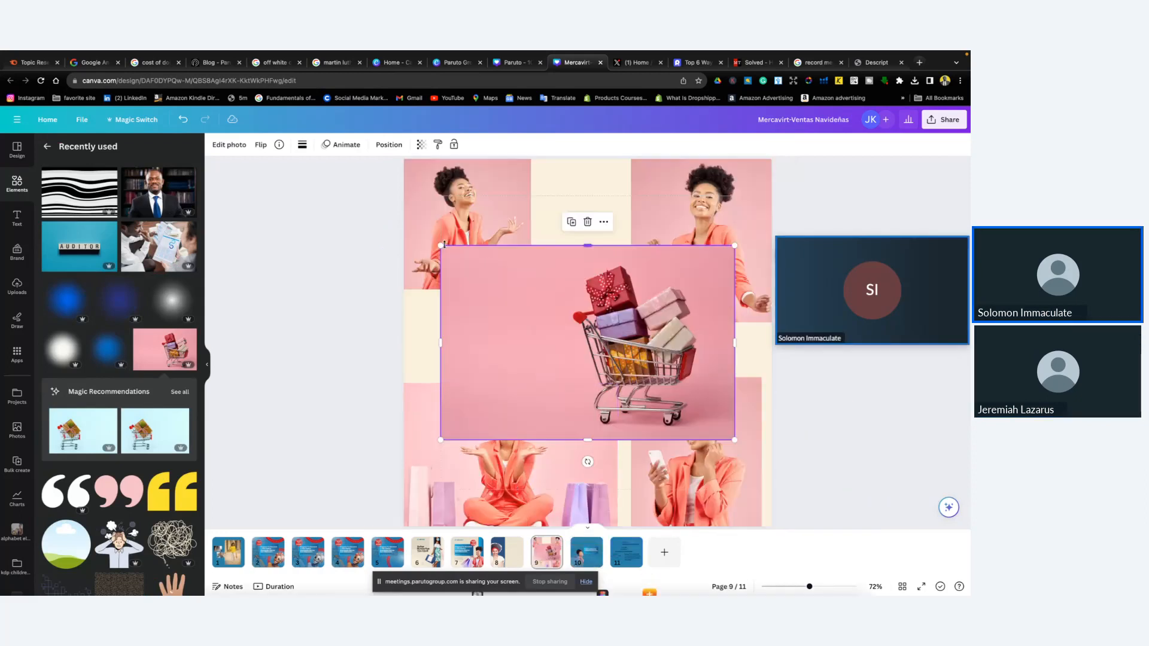
left_click_drag(437, 244, 539, 311)
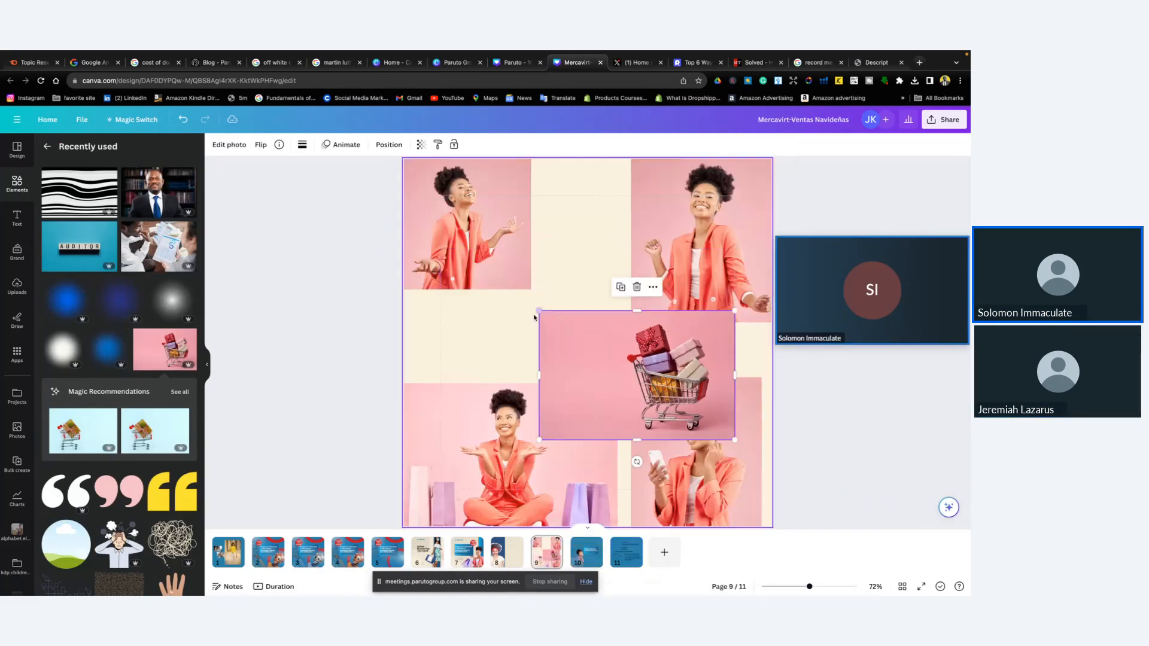
Try to move the overlay elements aside on page 3 to reach the faded shopping-cart photo behind them
left_click(595, 553)
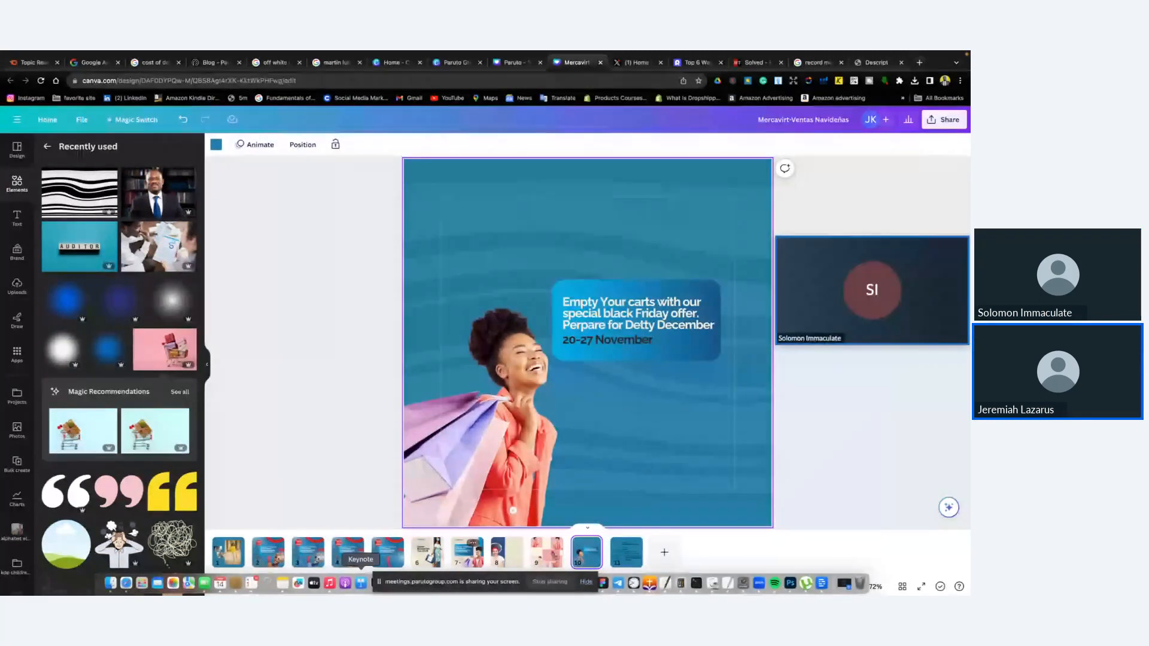
left_click(307, 552)
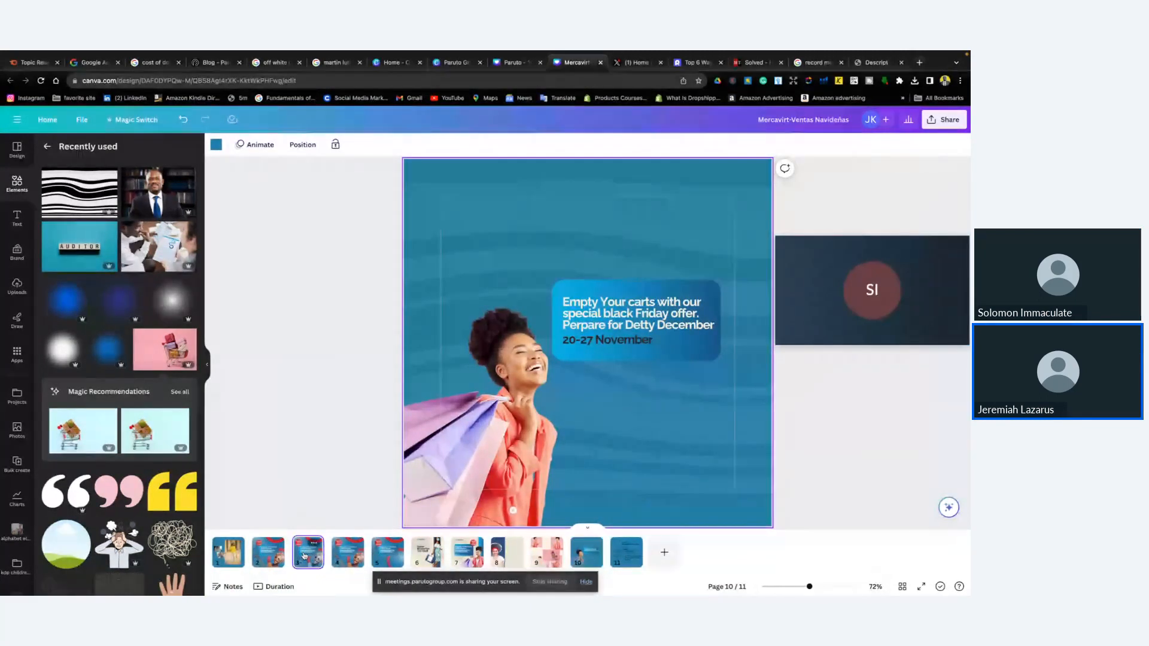
left_click(413, 197)
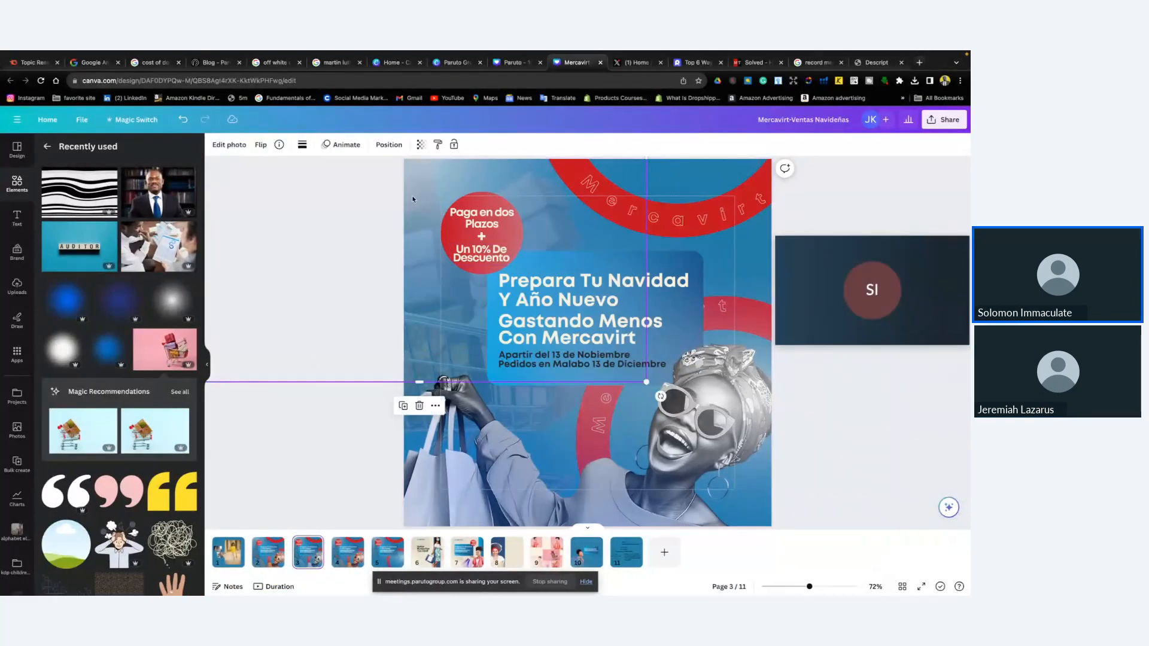
left_click_drag(413, 196, 666, 186)
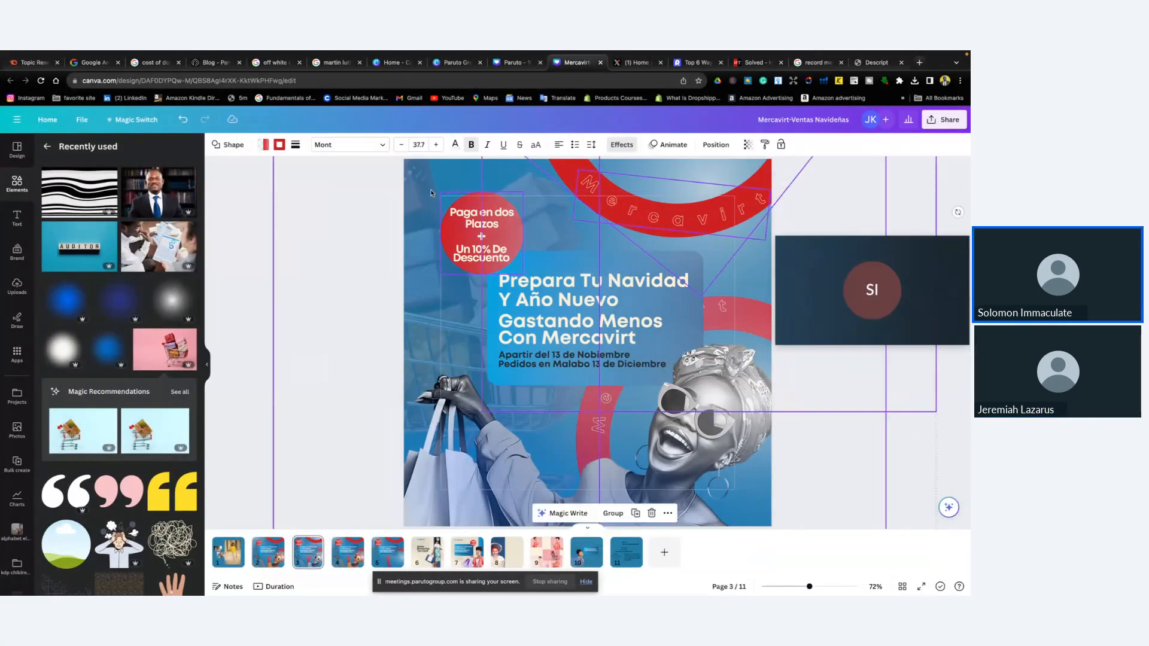
left_click_drag(425, 191, 497, 222)
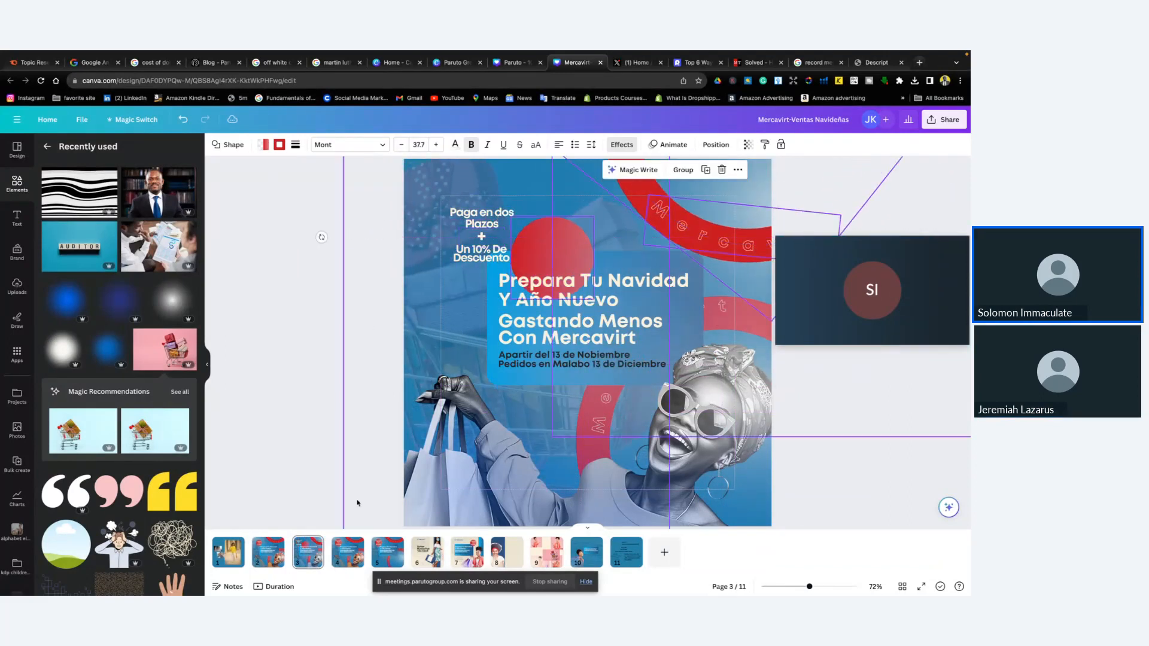
Copy the faded shopping-cart photo from the lowest layer above the background on page 5
left_click(388, 551)
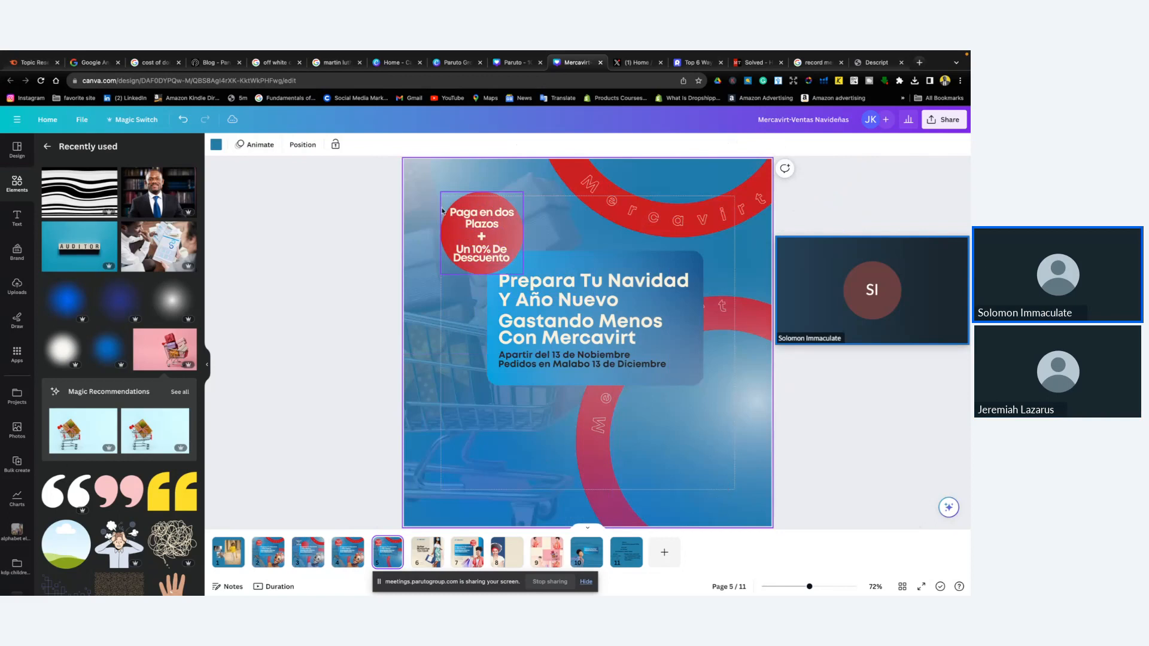
left_click(302, 146)
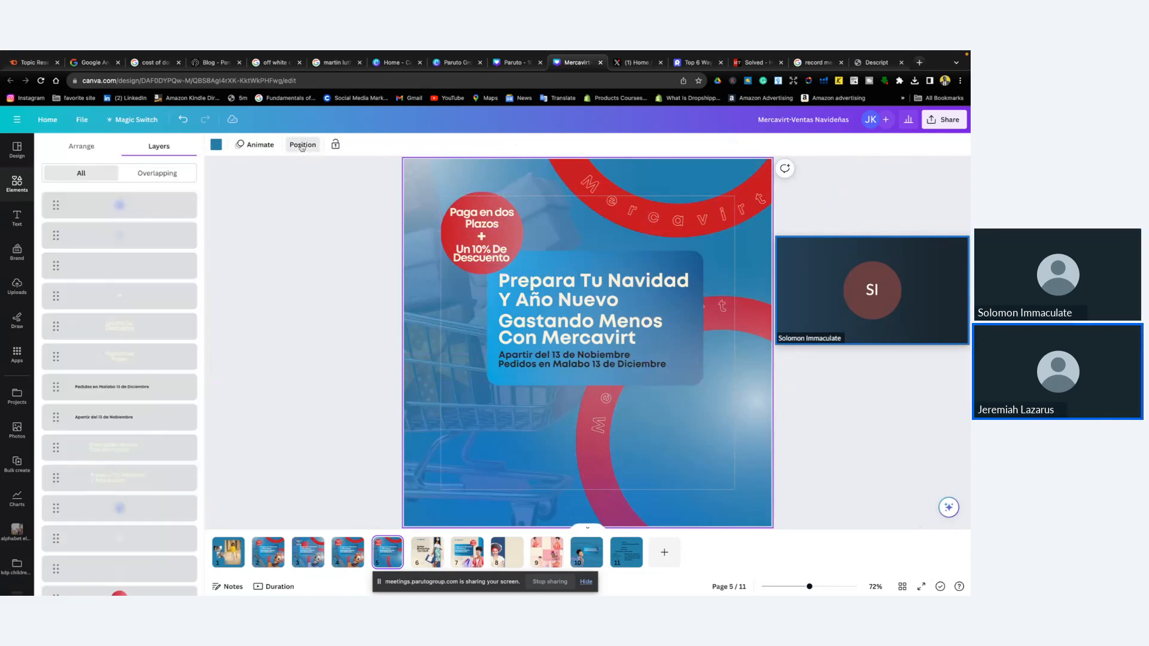
scroll(111, 501, "down", 5)
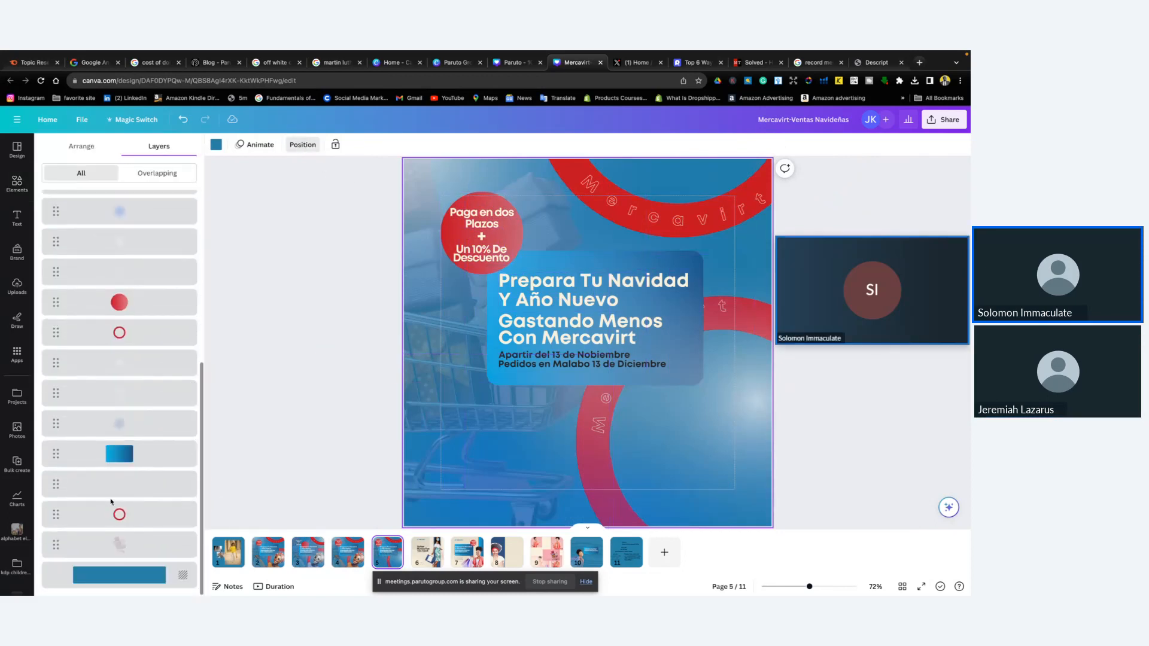
scroll(111, 503, "down", 1)
left_click(109, 548)
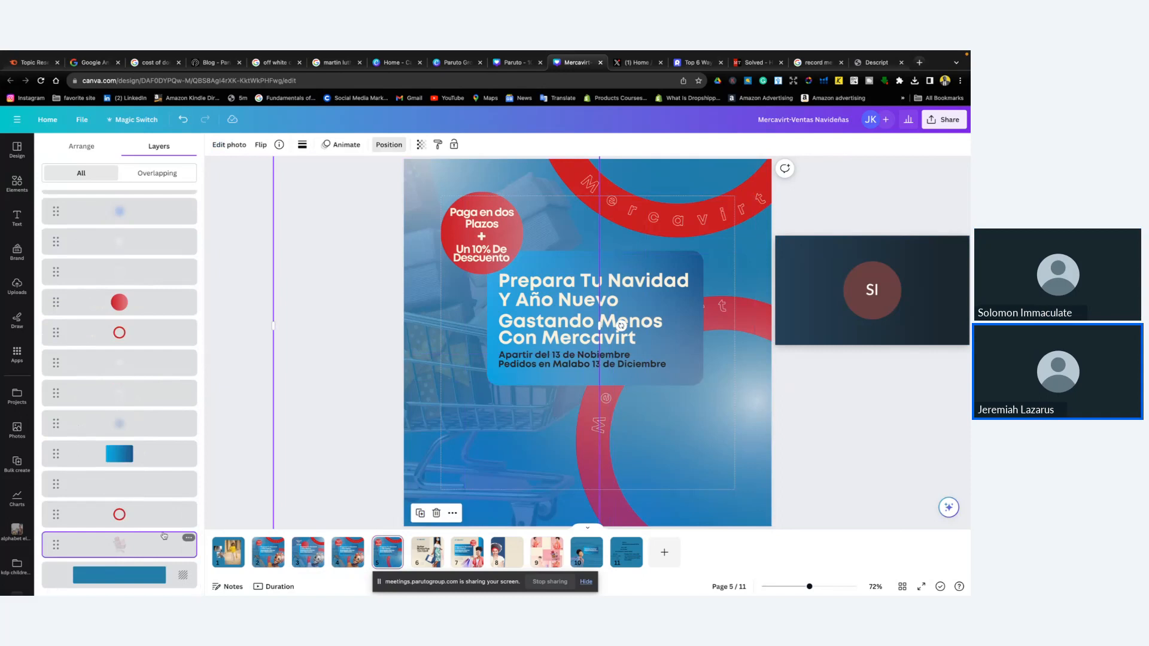
left_click(189, 538)
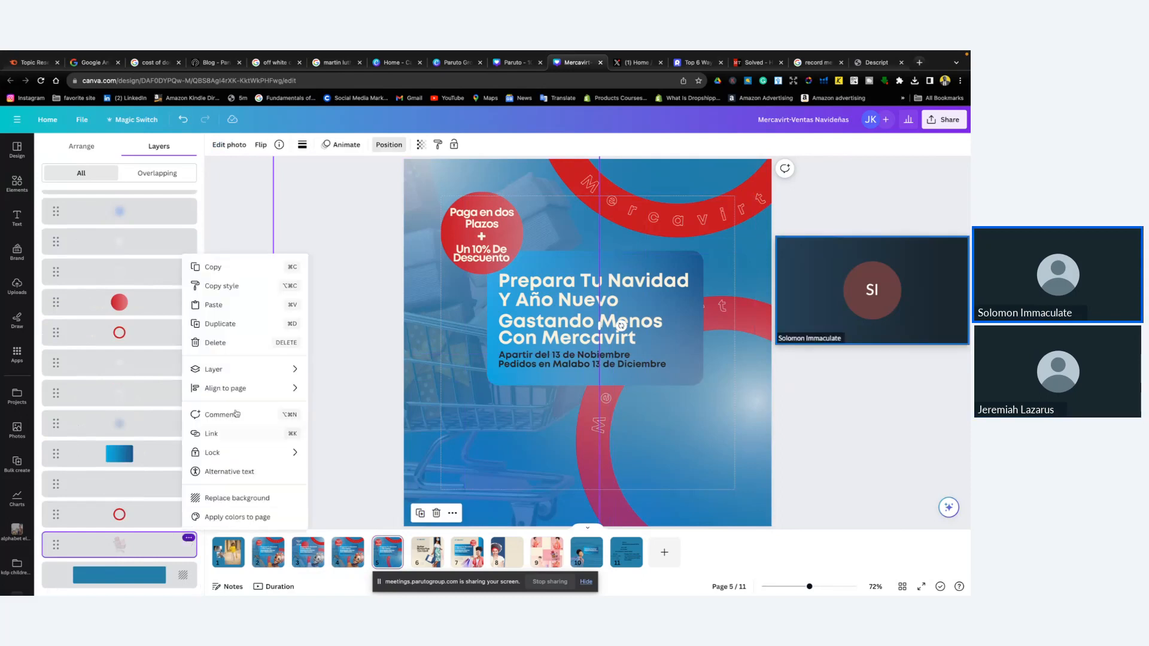
left_click(222, 271)
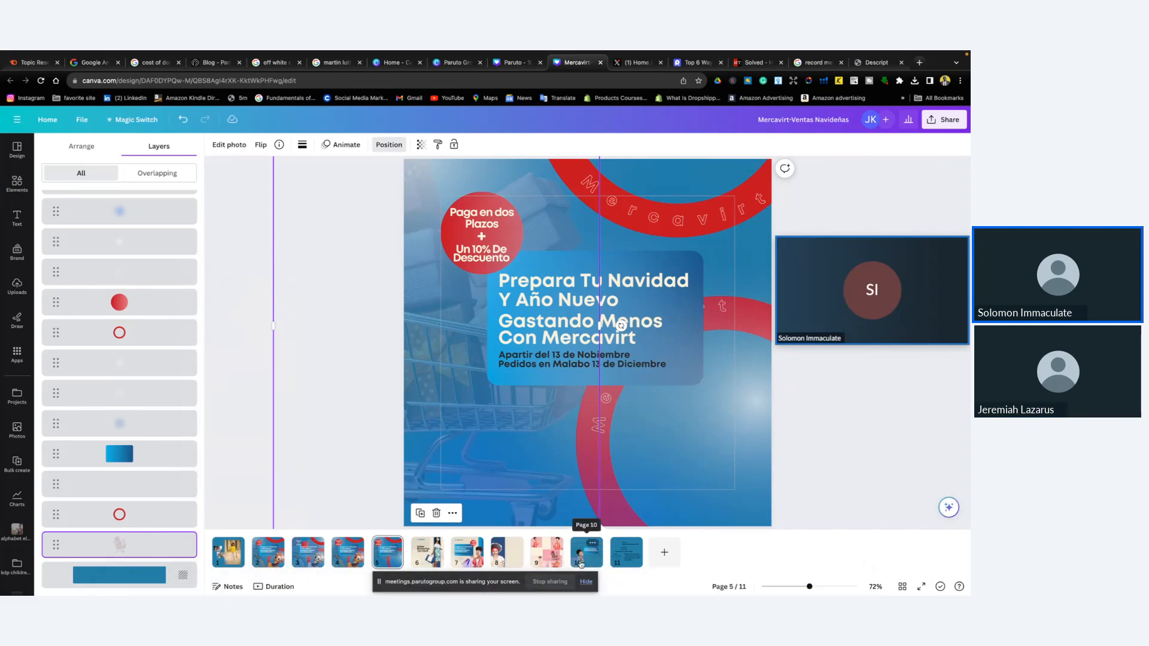
Paste the cart photo on page 10, shift it slightly right, and place its layer directly behind the cut-out woman
left_click(579, 554)
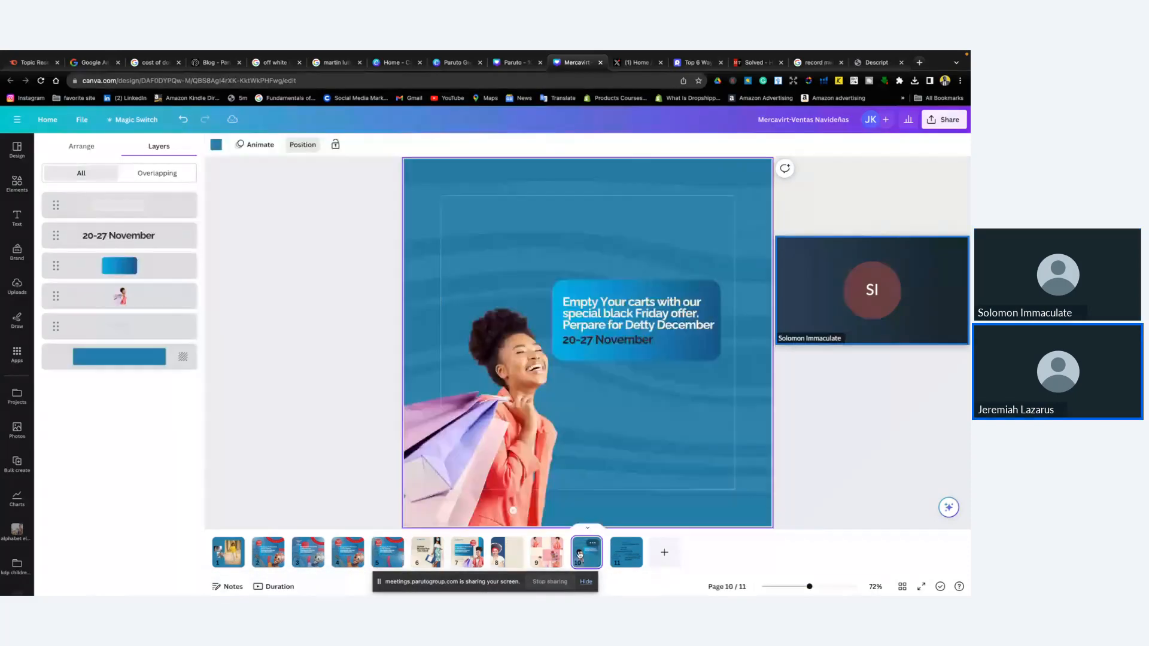
key("ctrl+v")
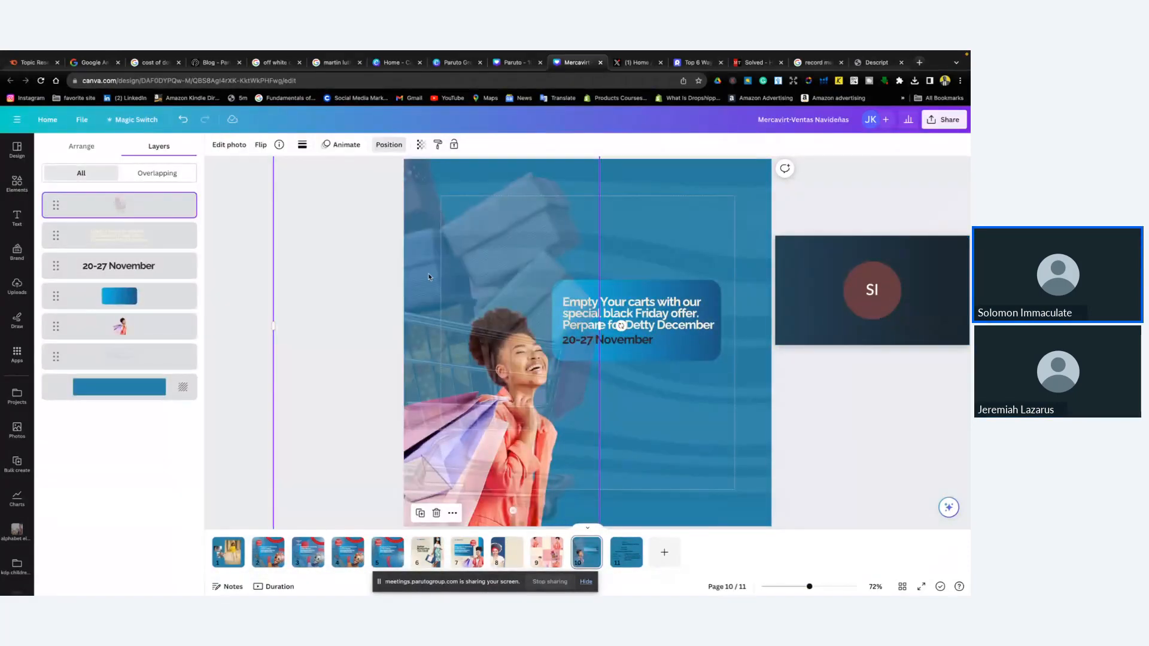
left_click_drag(429, 276, 491, 287)
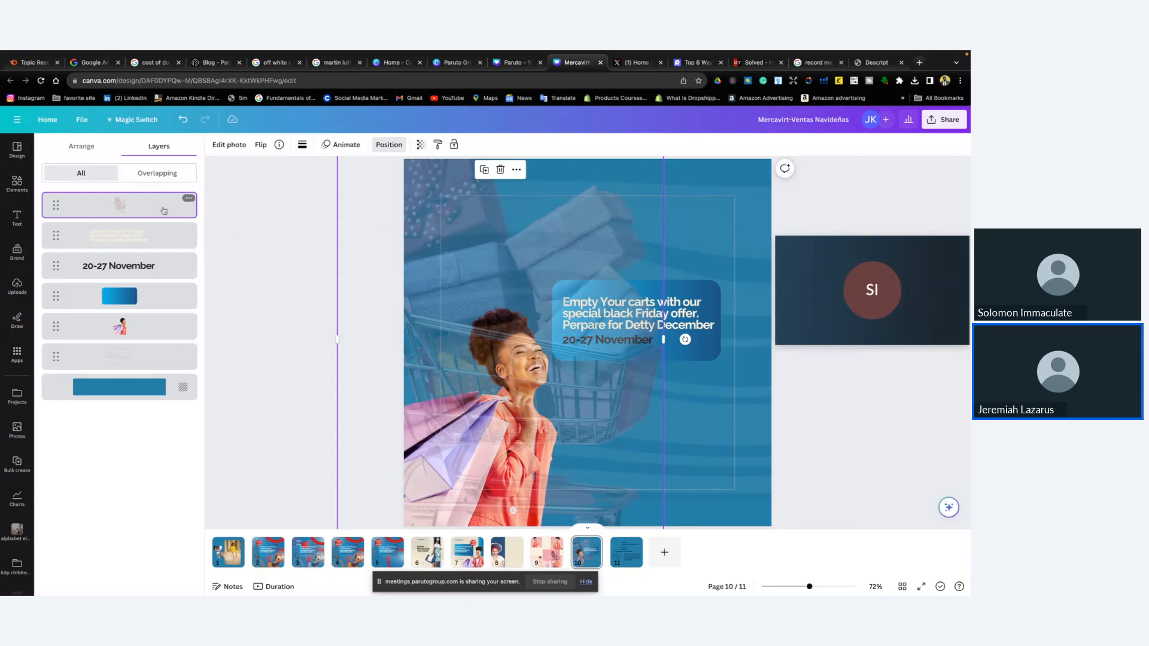
left_click_drag(148, 217, 148, 341)
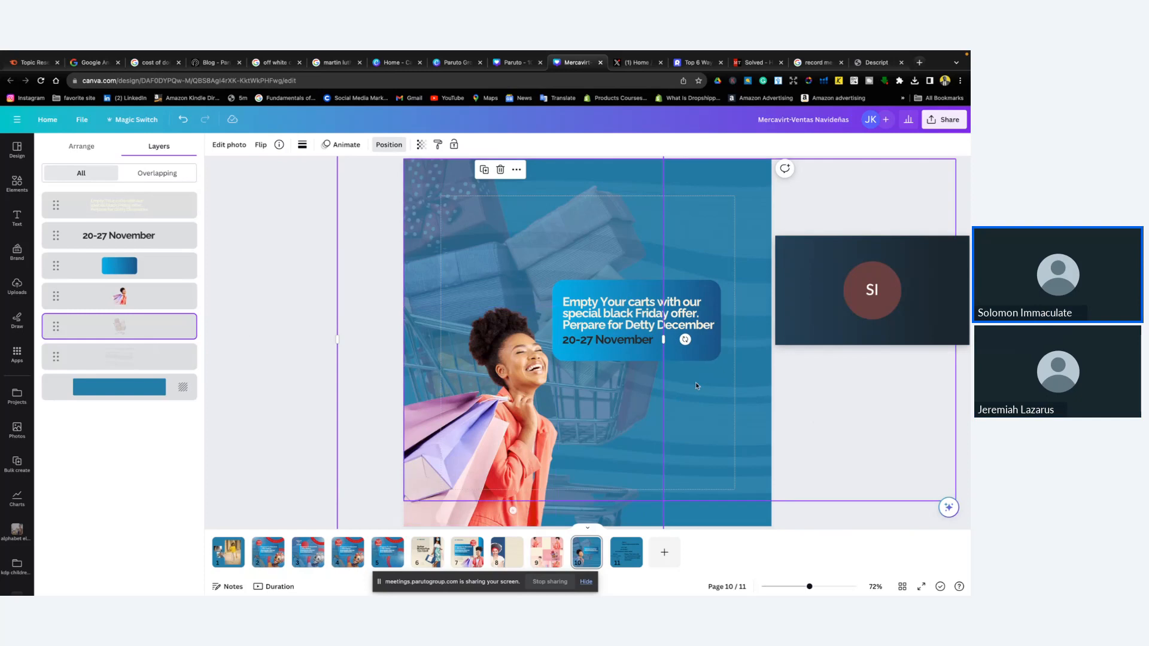
Move the cart photo slightly down on page 10 and set its transparency to 9
scroll(695, 384, "down", 1)
scroll(691, 383, "down", 5)
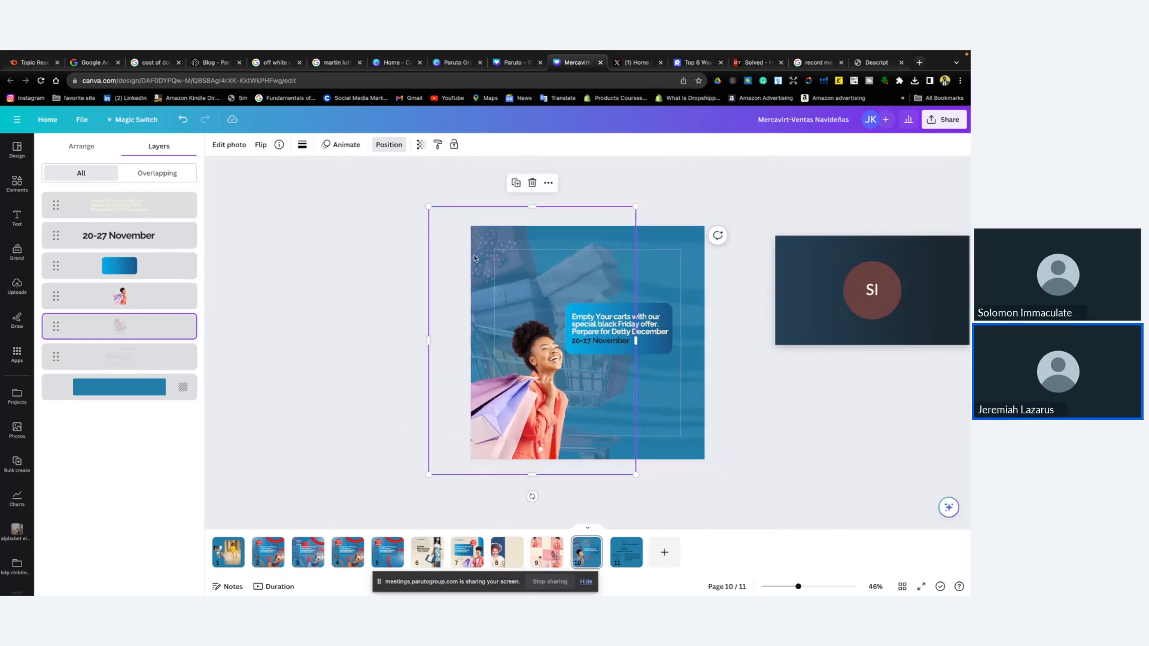
left_click_drag(456, 245, 456, 256)
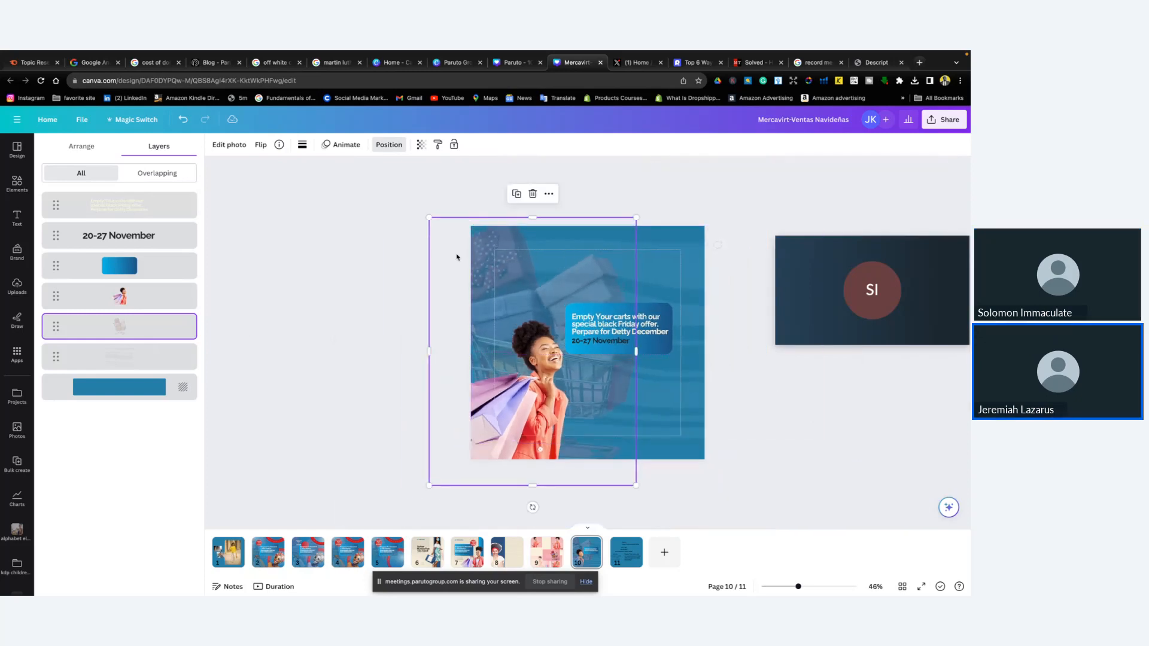
left_click(761, 435)
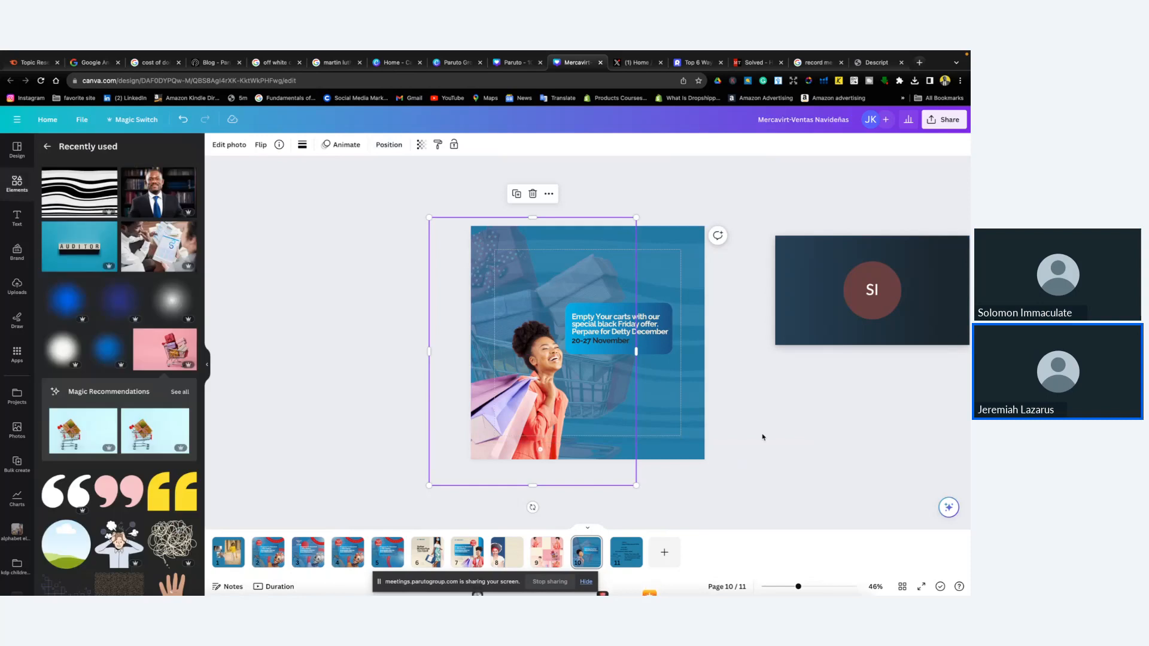
left_click(421, 144)
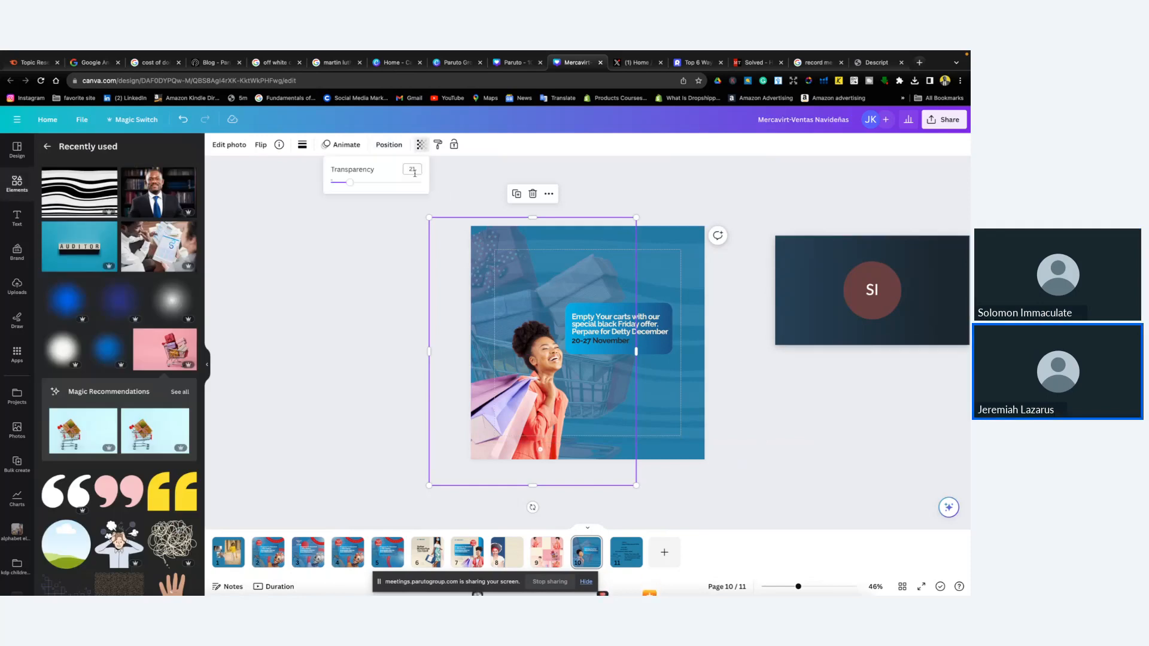
mouse_move(349, 184)
left_mouse_down()
mouse_move(328, 184)
mouse_move(339, 187)
left_mouse_up()
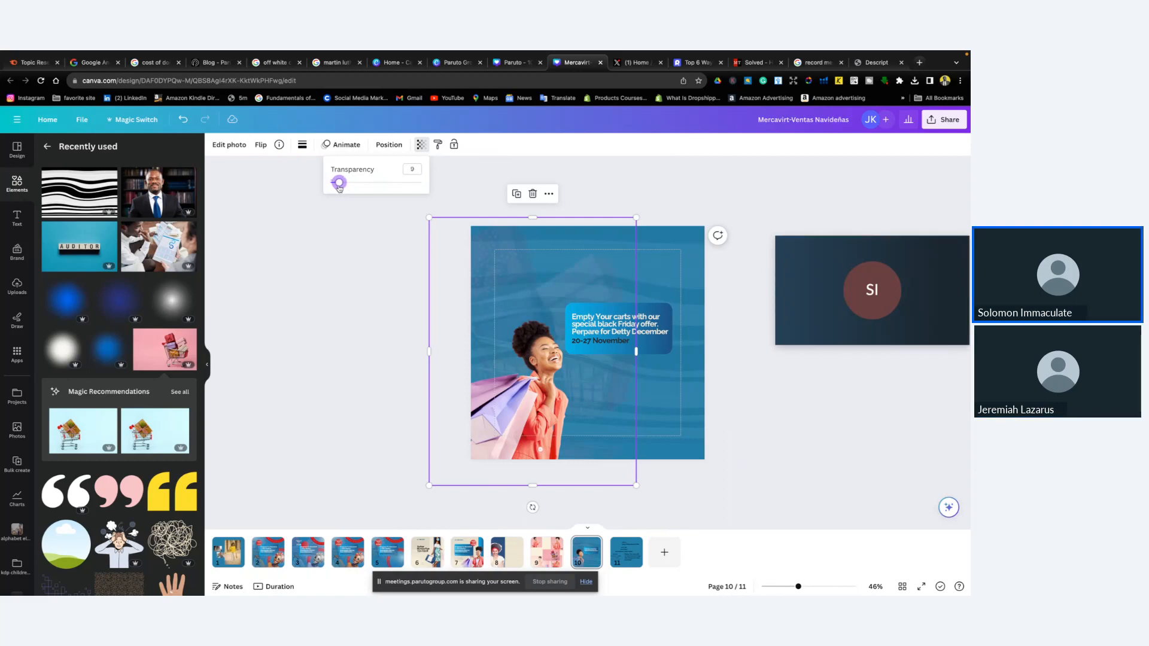
left_click(762, 395)
Add an orange-red circle to the flyer and place it near the upper-right corner, above the gradient text box
left_click(554, 381)
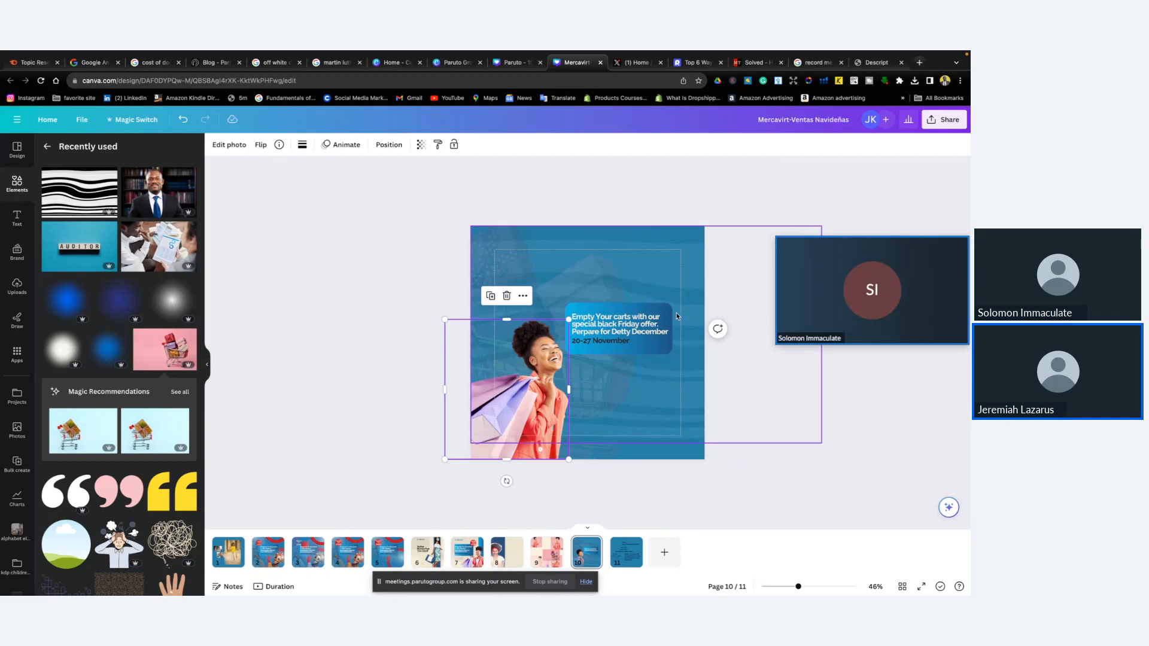
key("c")
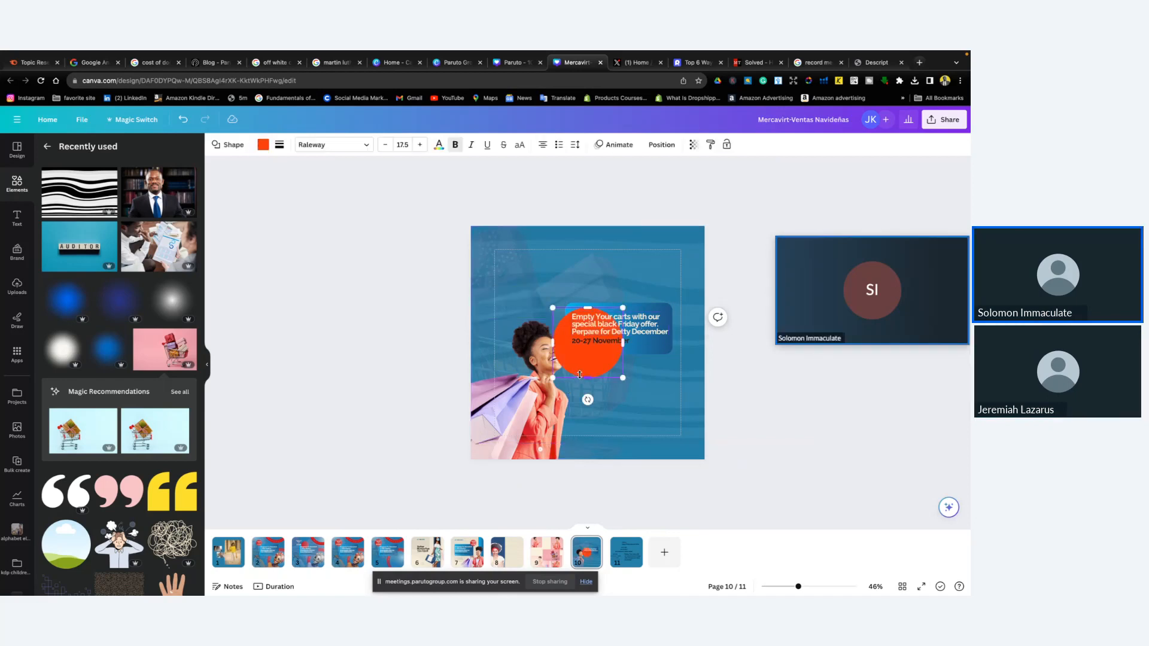
left_click_drag(583, 376, 667, 304)
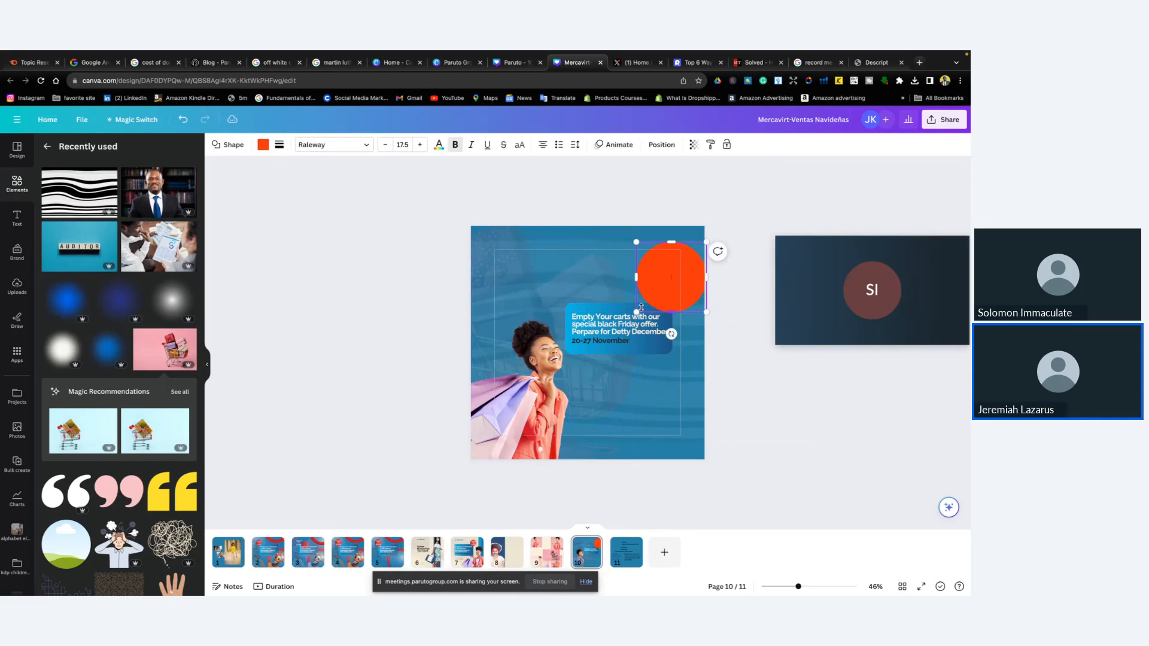
Move the tagline, date and gradient rectangle together slightly up and left, away from the flyer's right edge
left_click(589, 330)
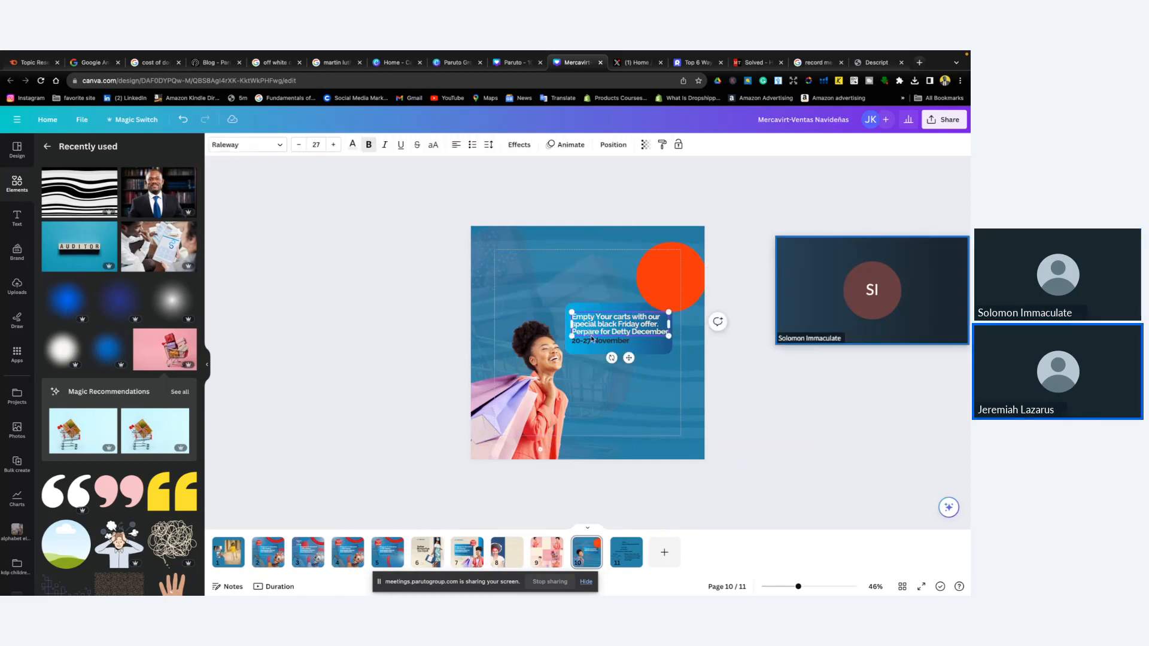
left_click(590, 349)
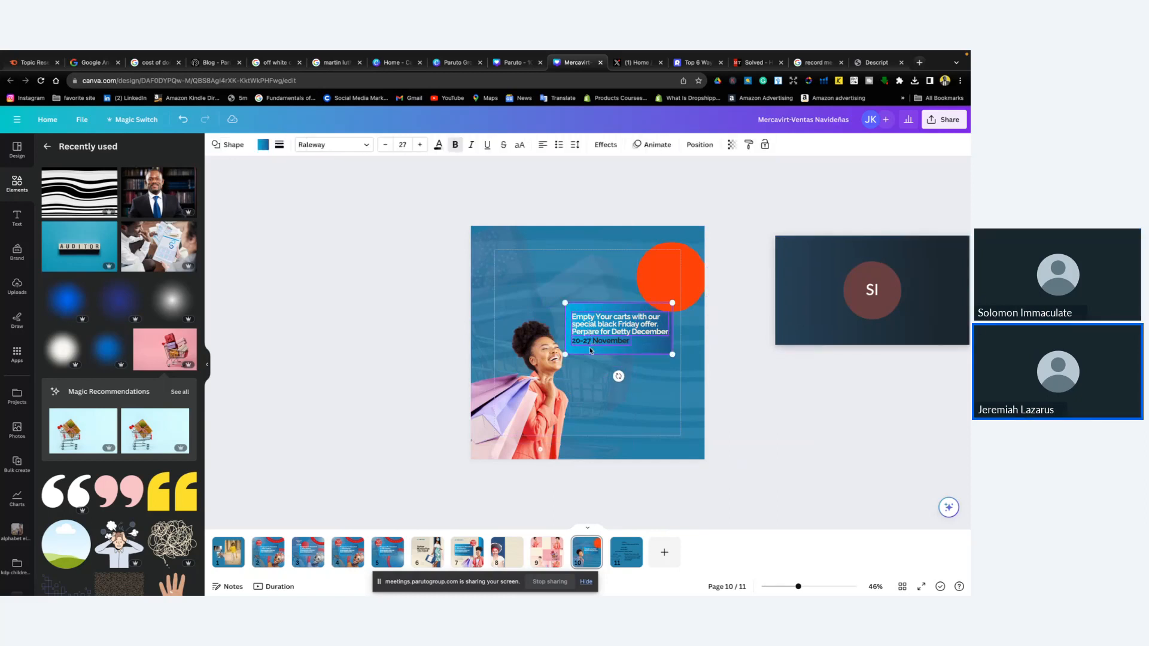
left_click_drag(590, 351, 588, 333)
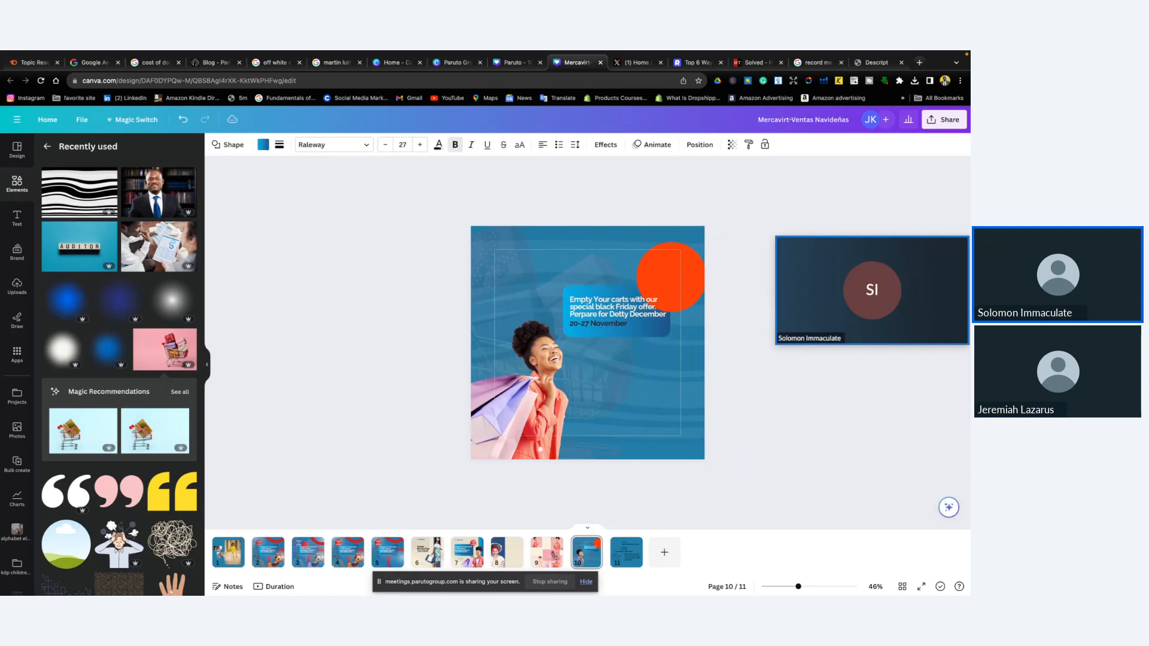
key("Left")
key("Left")
key("Left")
key("Left")
key("Left")
key("Left")
key("Left")
key("Left")
key("Left")
key("Left")
key("Left")
key("Left")
key("Left")
key("Left")
key("Left")
key("Left")
key("Left")
key("Left")
key("Left")
key("Left")
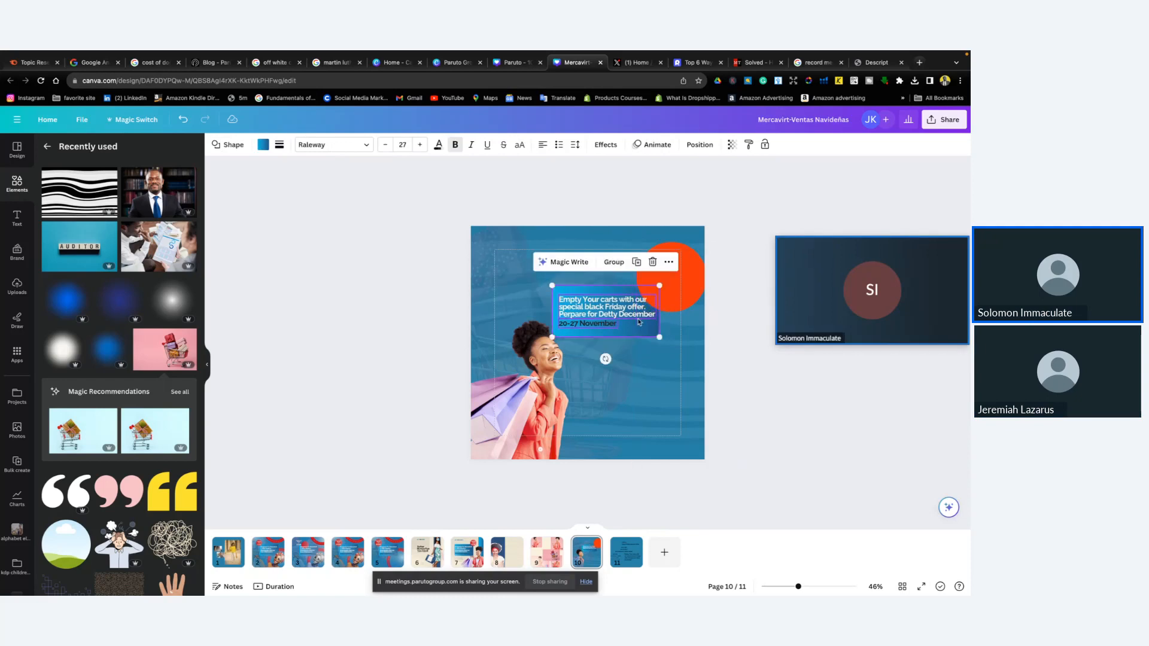
Select the orange-red circle in the flyer's upper-right corner
left_click(688, 301)
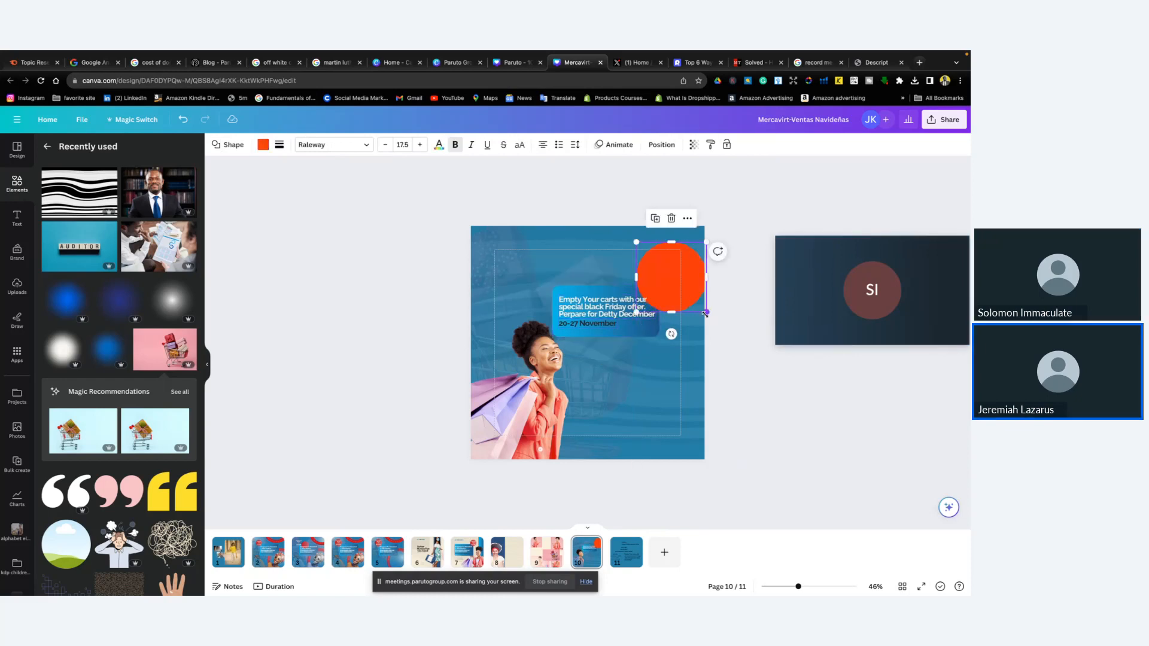
Shrink the orange-red circle near the design's upper-right corner to about two-thirds of its size, within the margin guides
left_click_drag(705, 313, 665, 278)
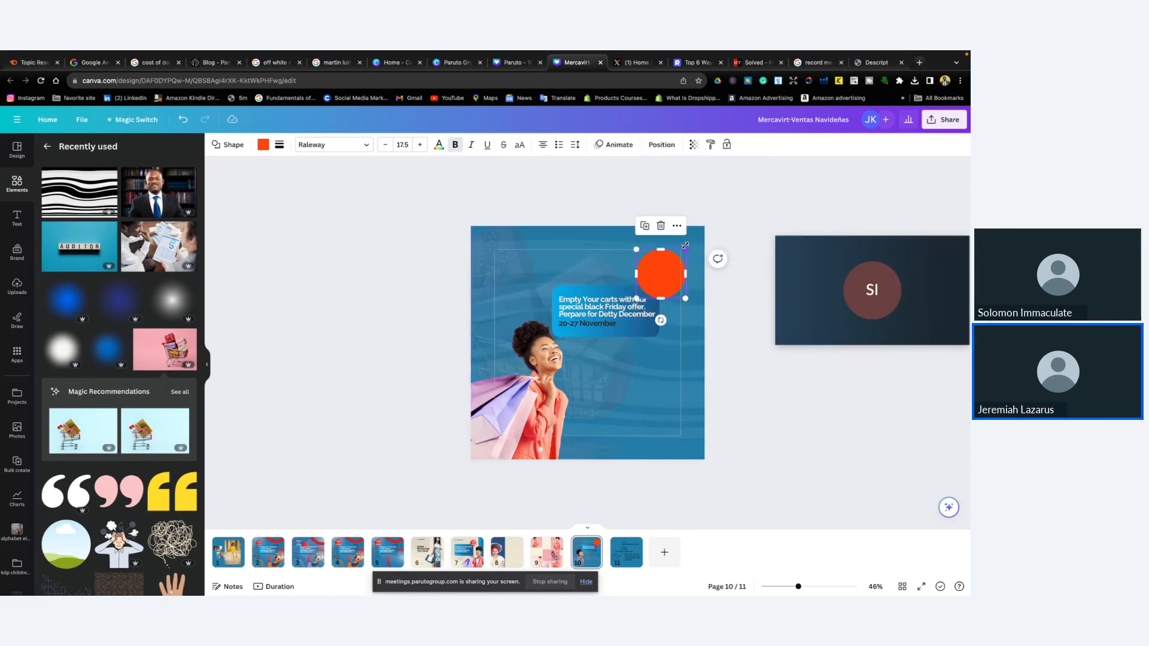
left_click_drag(685, 245, 683, 252)
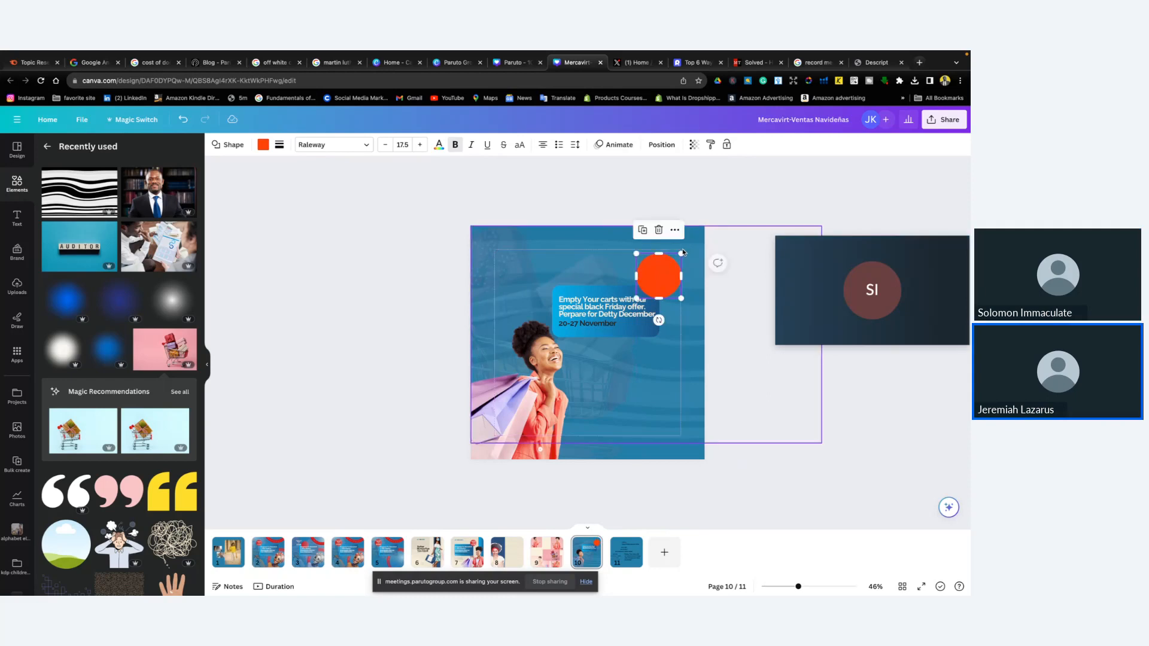
left_click(768, 389)
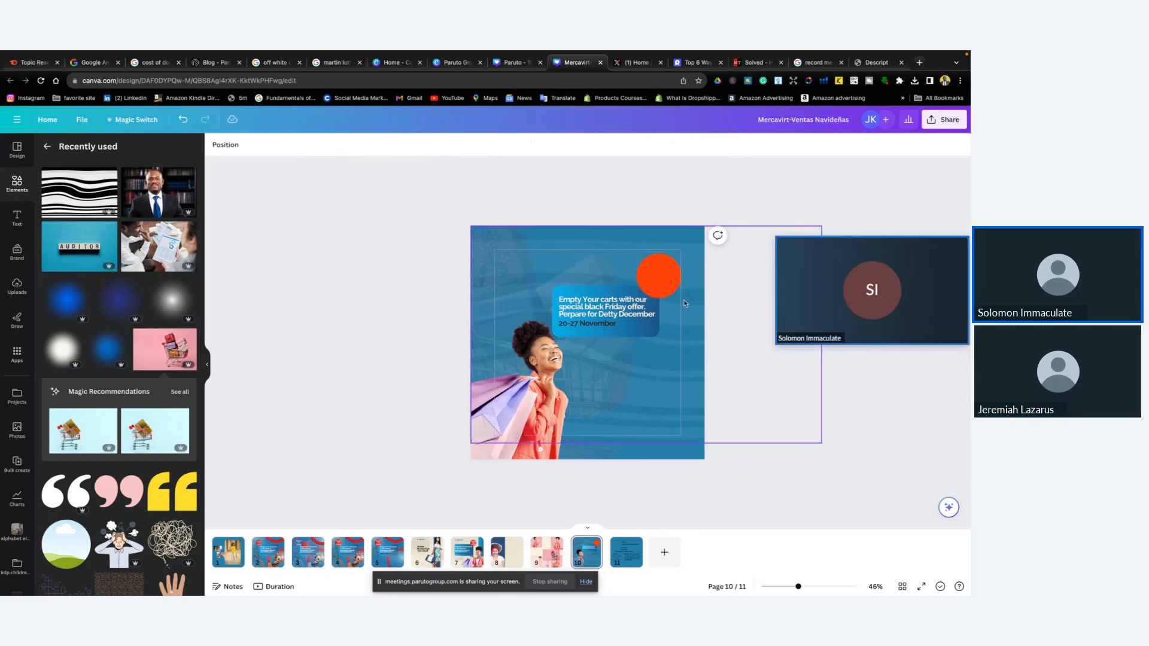
Recolor the circle with the red gradient from the document colors
left_click(662, 278)
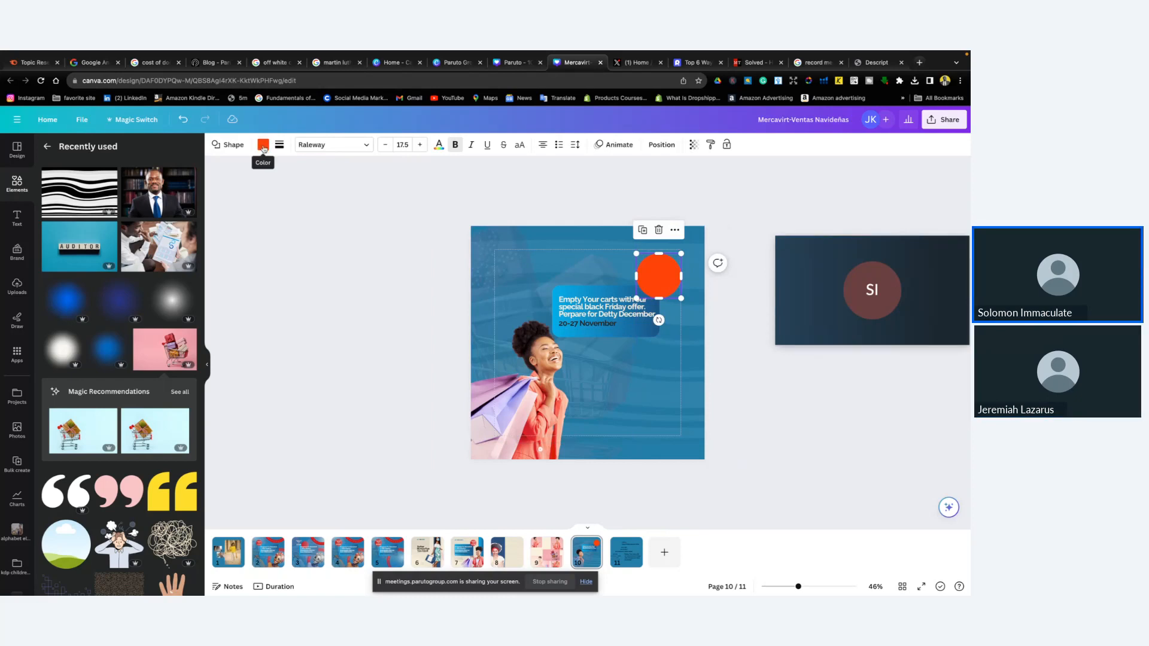
left_click(263, 146)
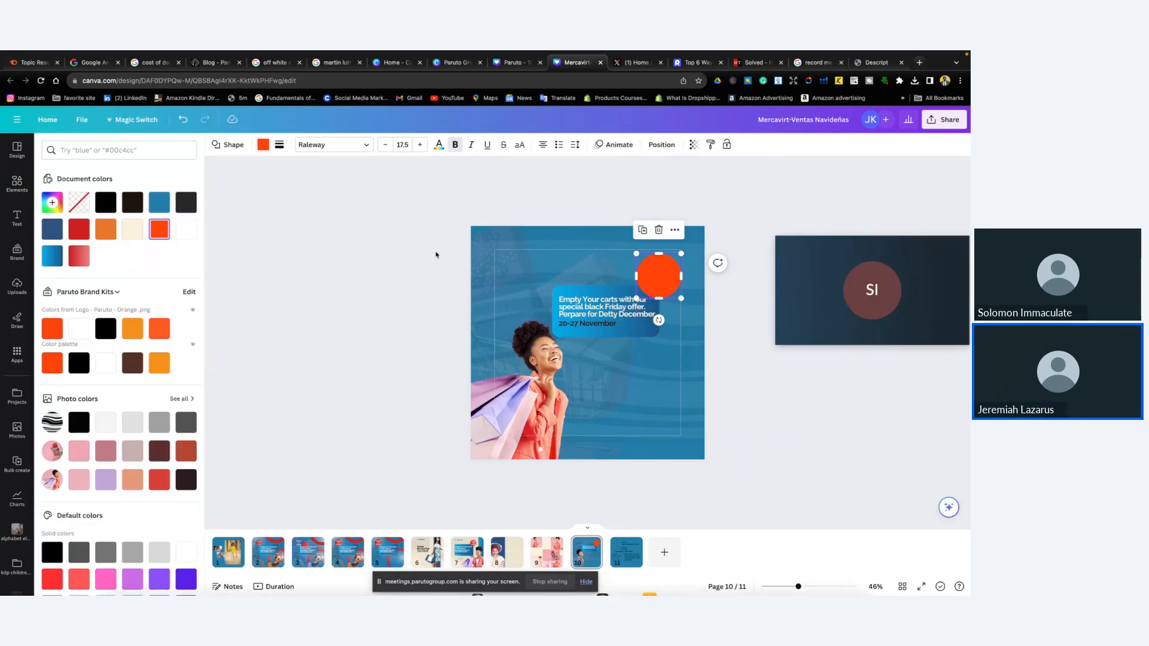
left_click(81, 256)
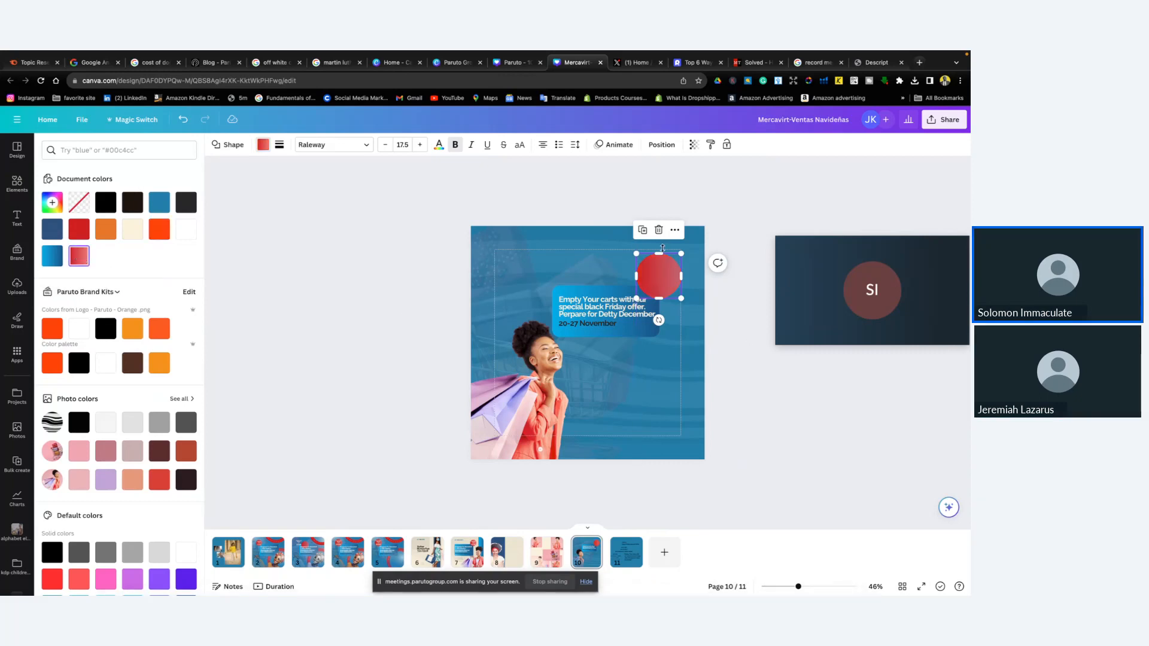
key("Escape")
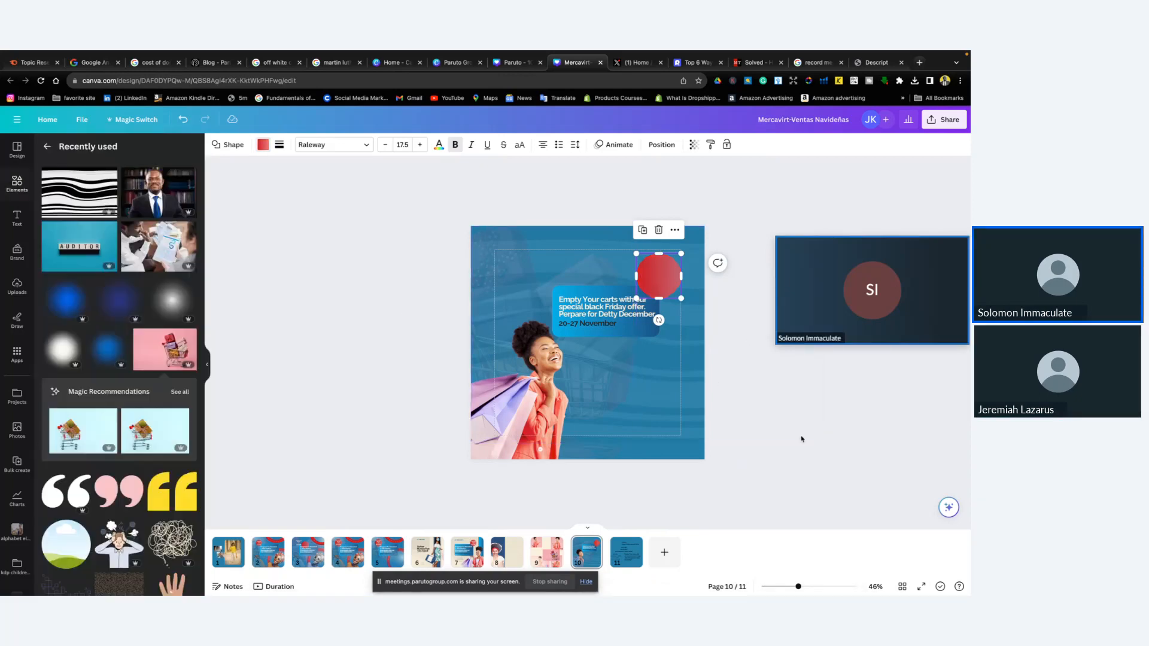
left_click(802, 438)
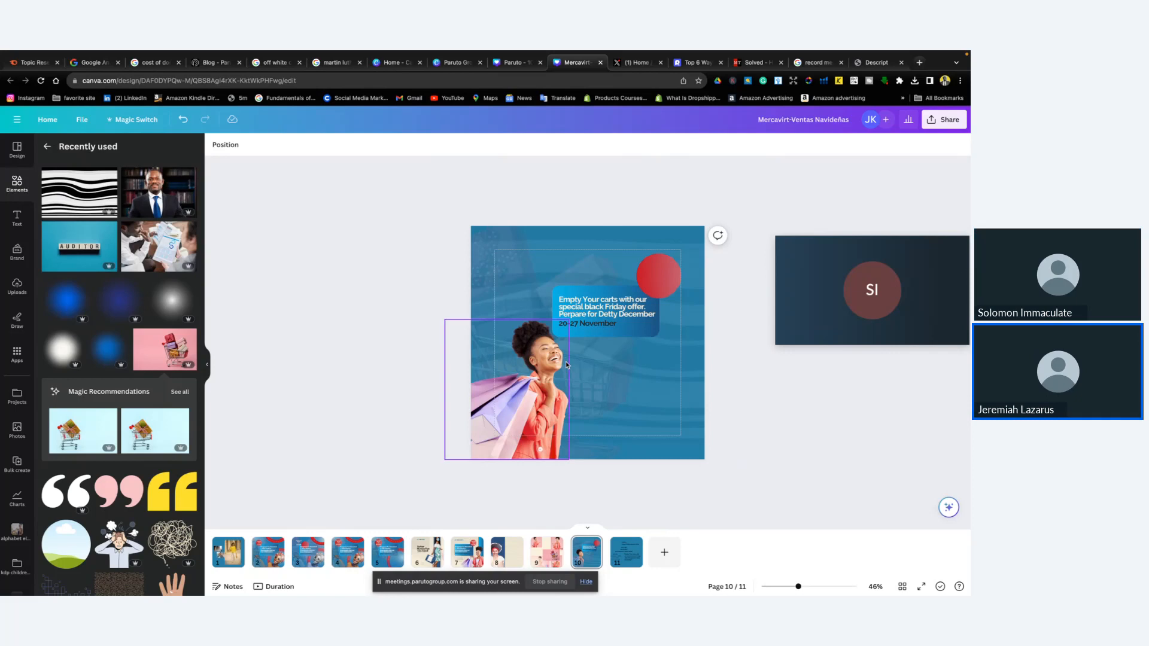
Try adjusting the opacity of the lighter gradient color (#E45F5F) in the red circle
left_click(658, 276)
left_click(263, 144)
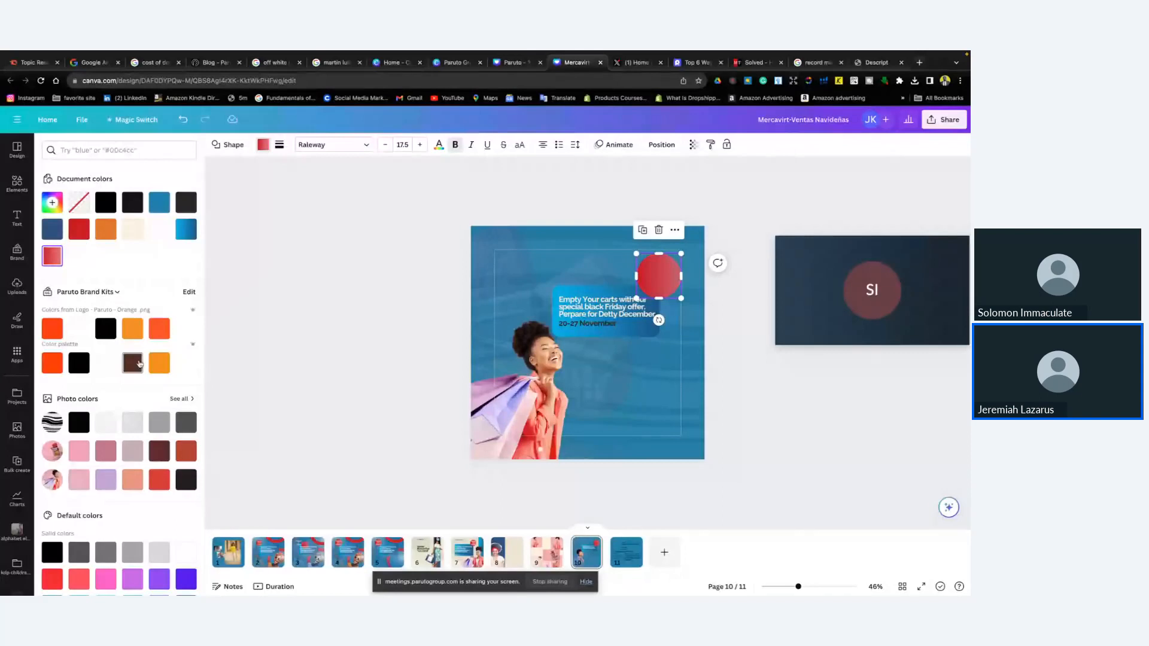
left_click(53, 203)
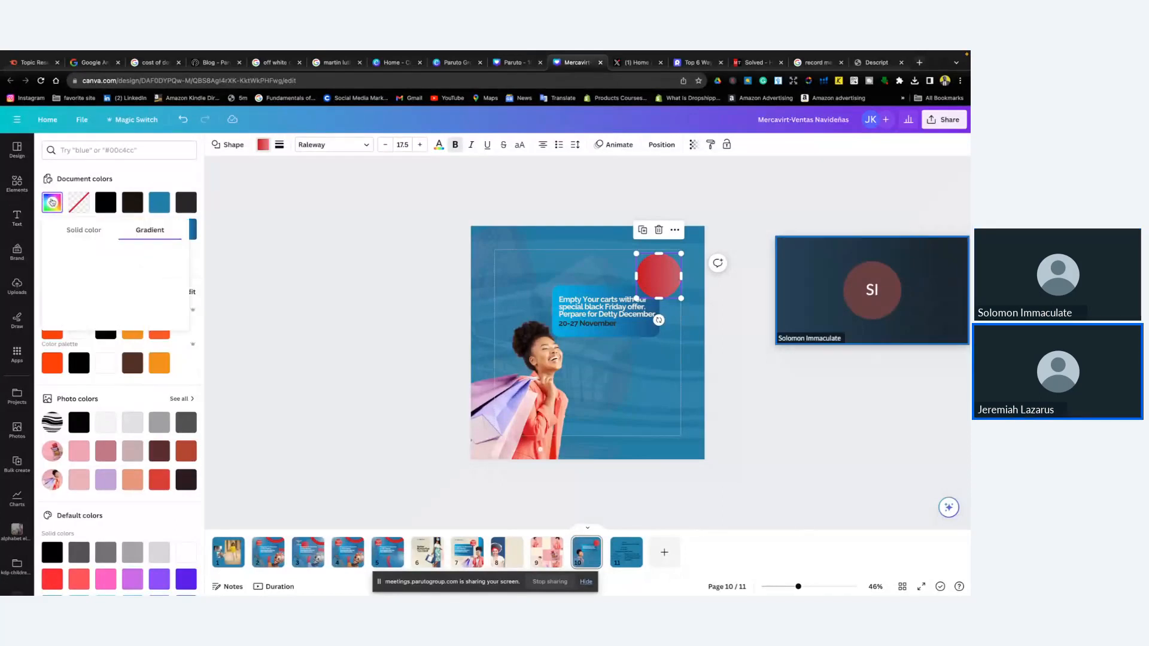
left_click(82, 273)
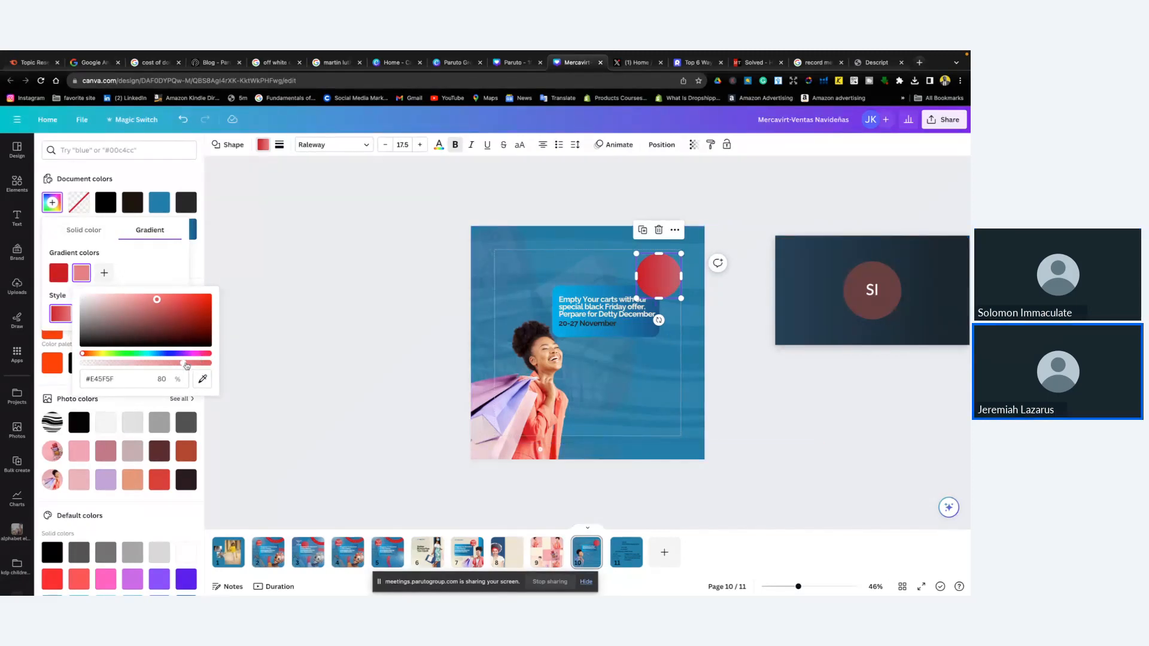
mouse_move(184, 364)
left_mouse_down()
mouse_move(218, 367)
mouse_move(189, 365)
left_mouse_up()
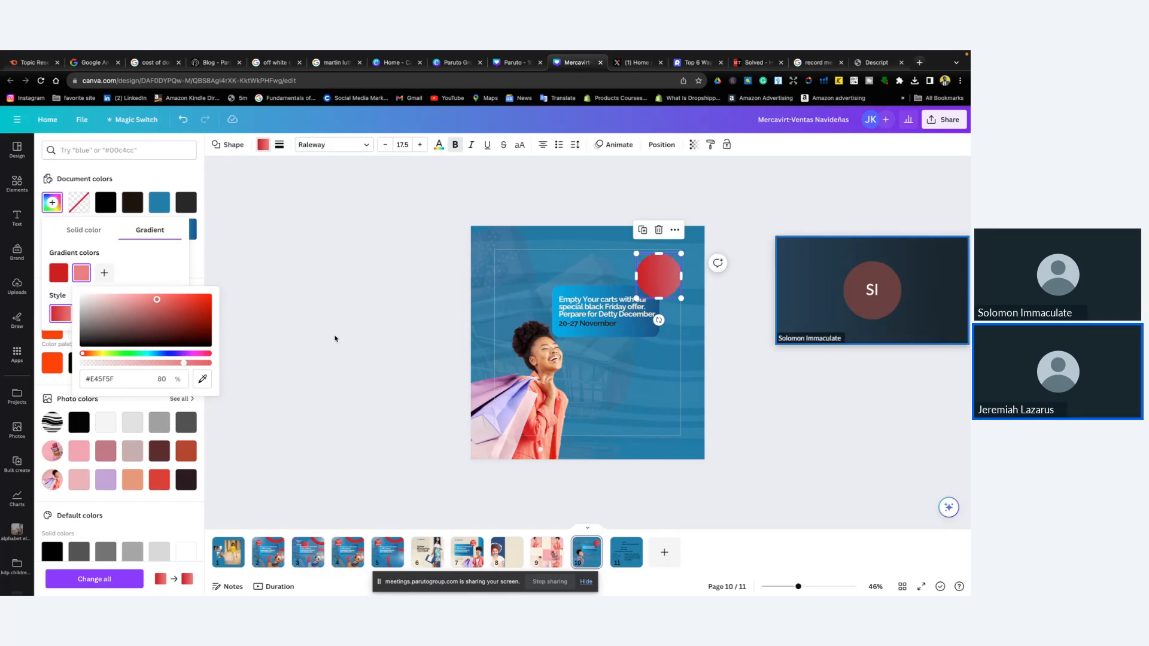
left_click(792, 397)
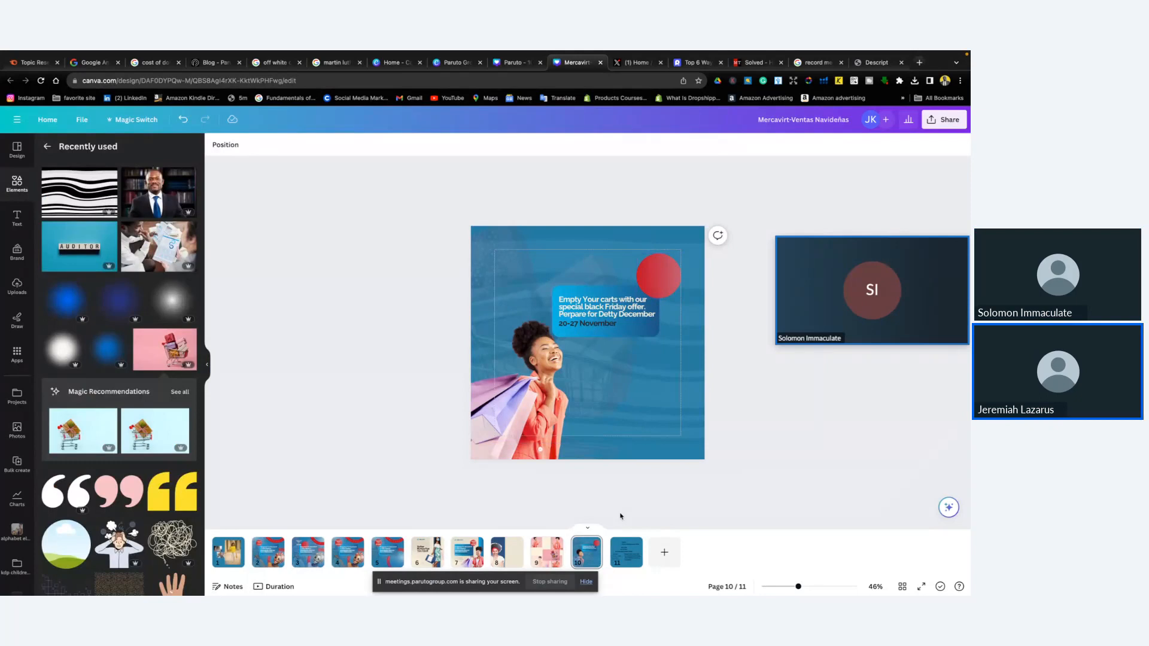
Select the "20 % off" line in the offer text on page 11, and return to page 10
left_click(624, 545)
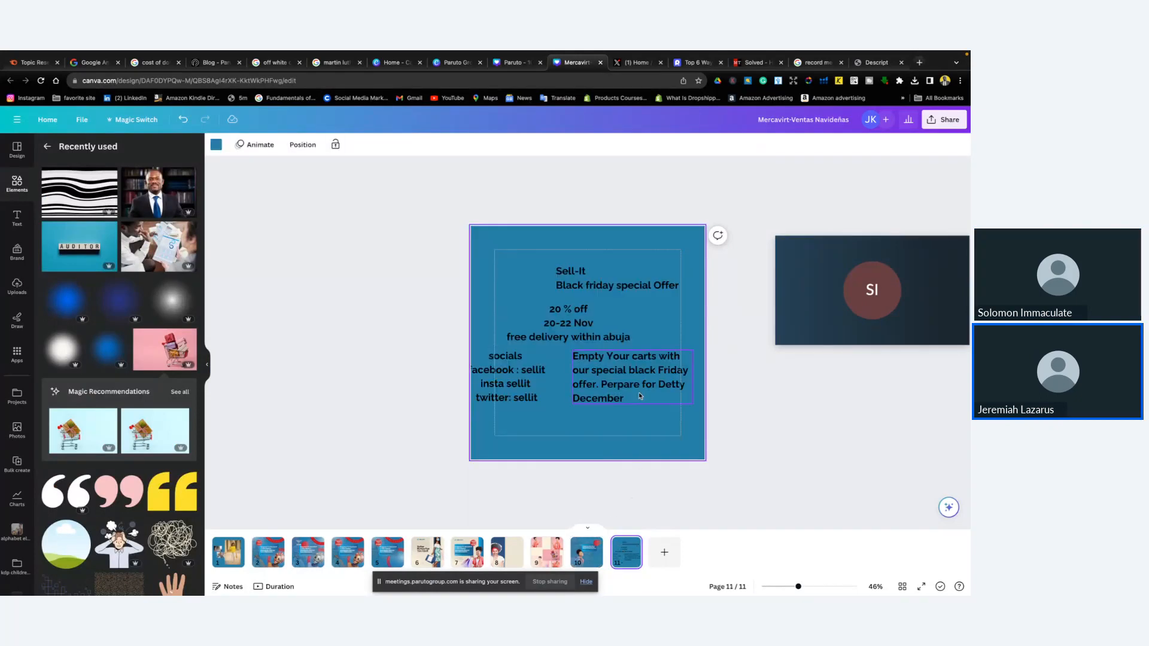
left_click(585, 324)
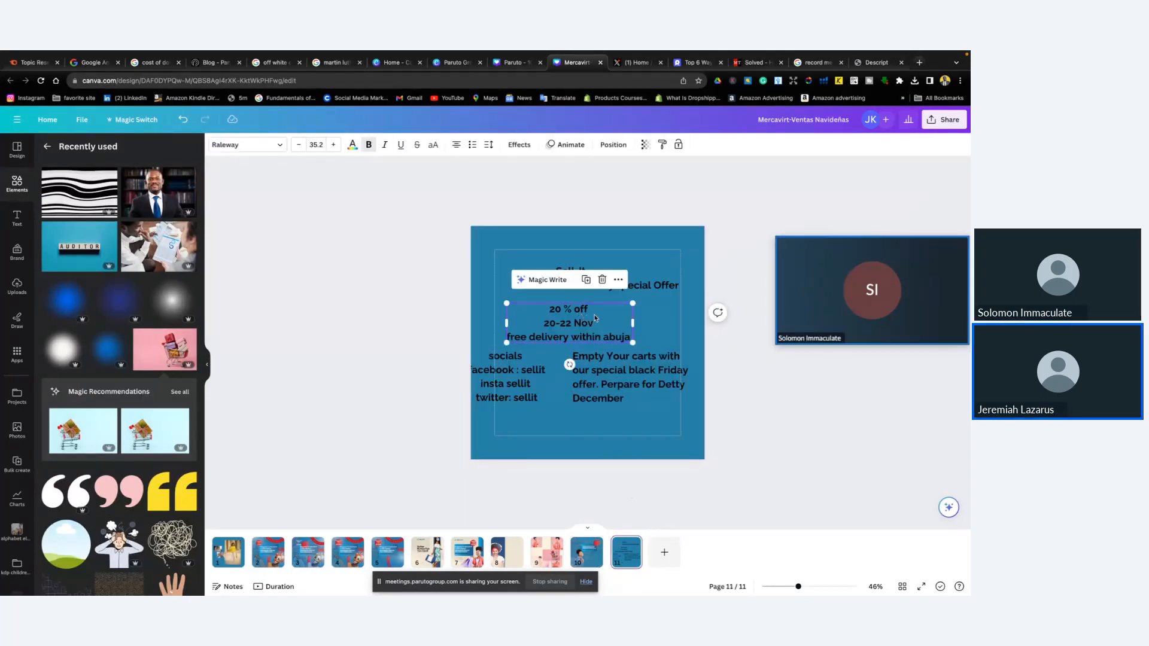
left_click_drag(594, 313, 545, 310)
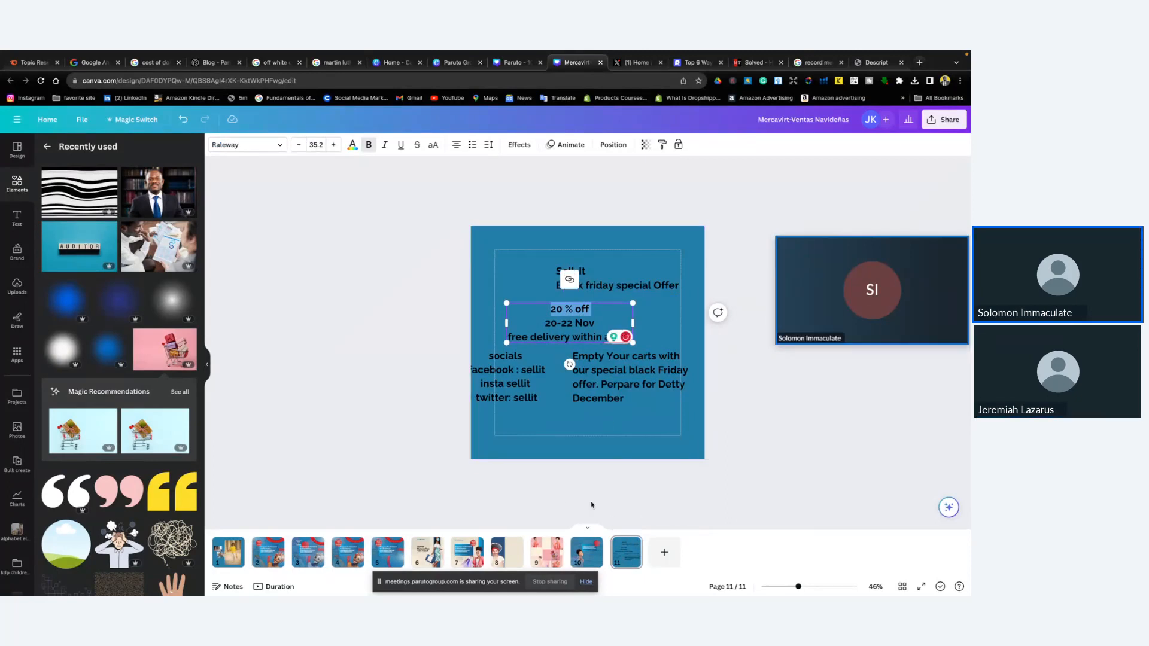
left_click(586, 549)
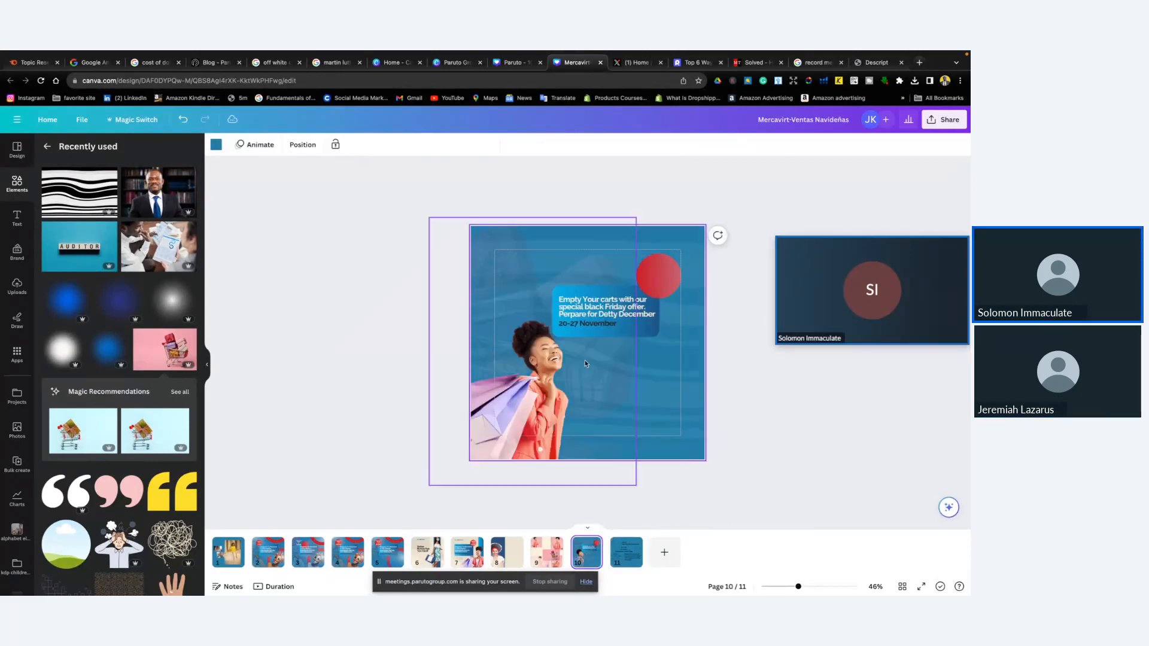
Change the font of the "Empty Your carts" headline and the "20-27 November" date to Mont Bold
left_click(584, 301)
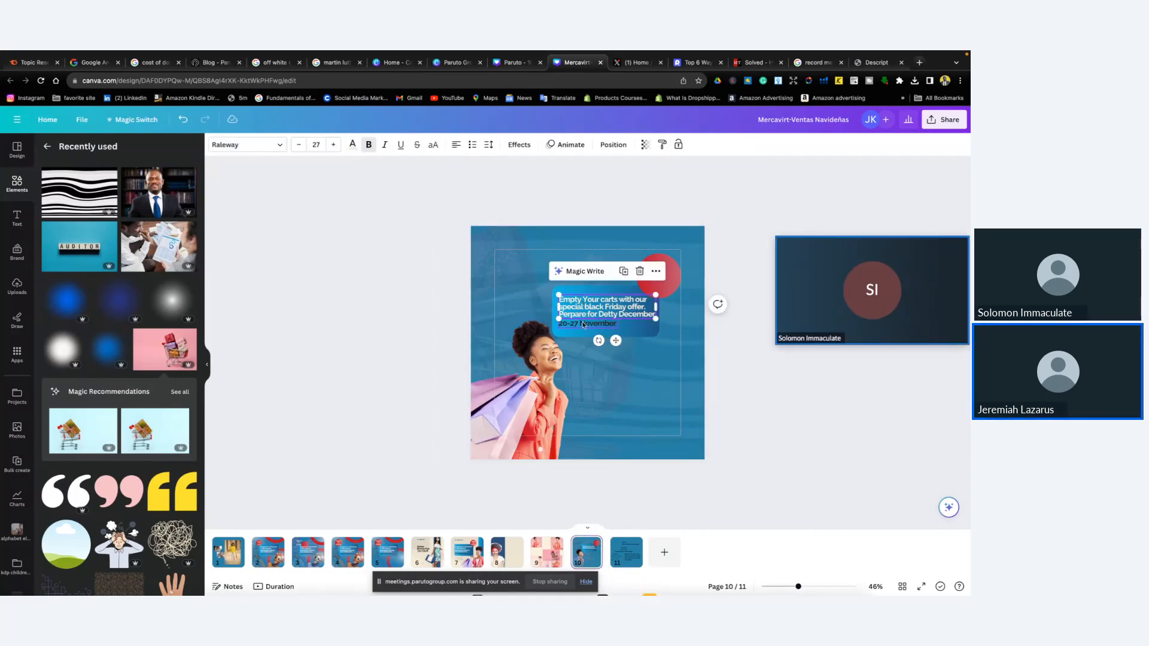
left_click(585, 323, "shift")
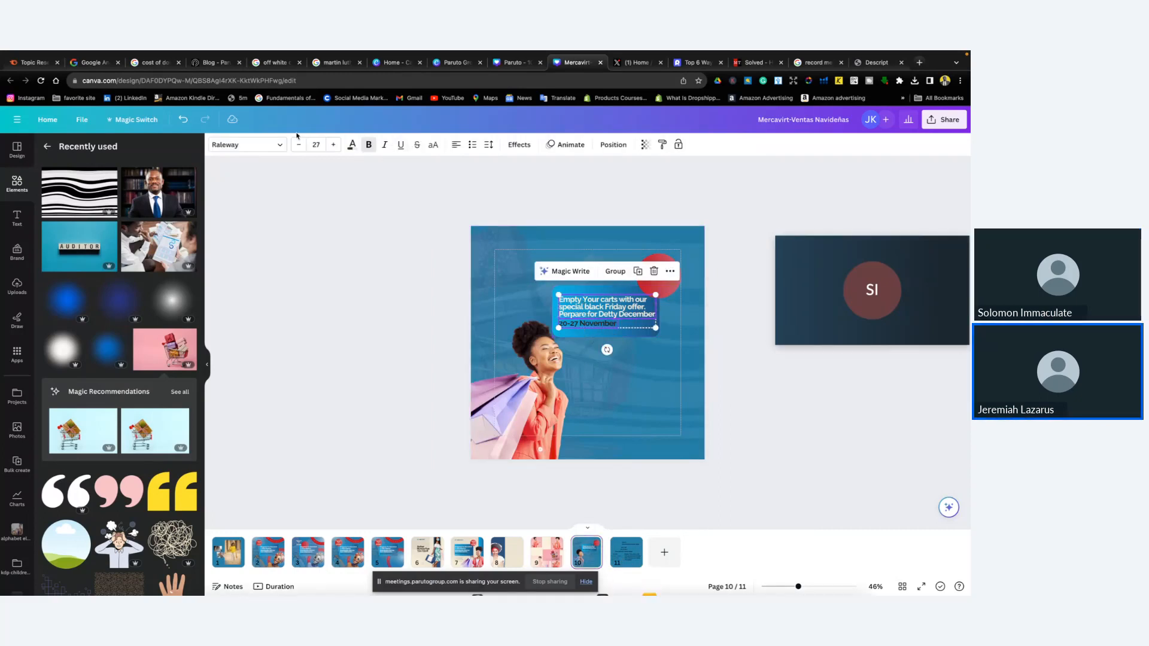
left_click(277, 145)
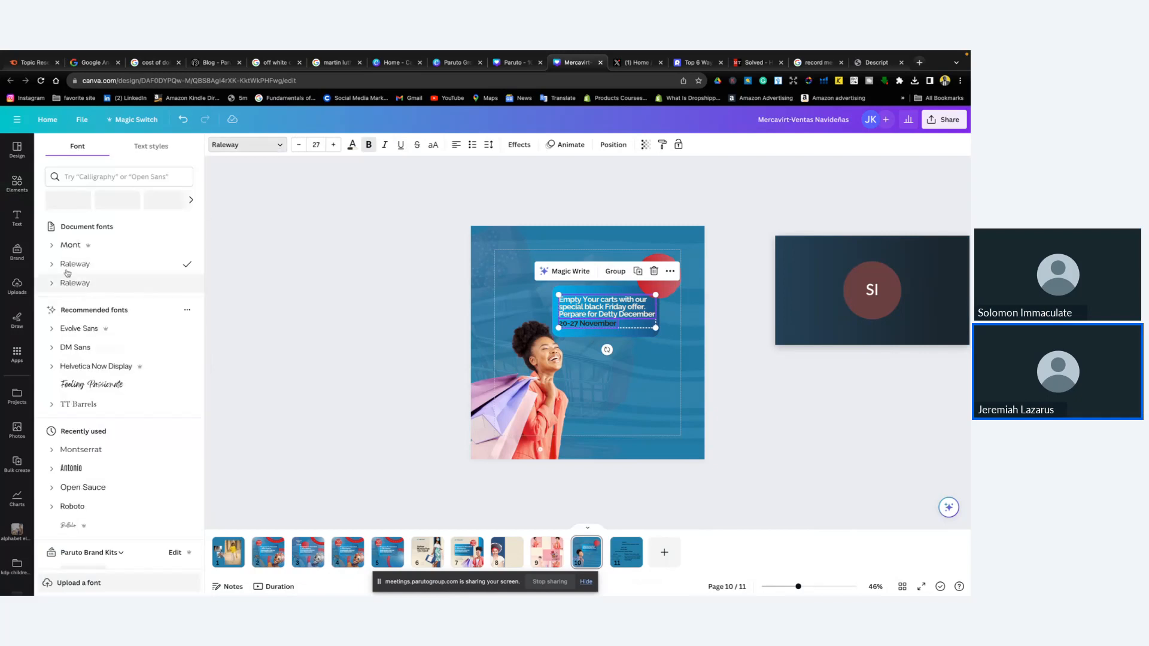
left_click(52, 246)
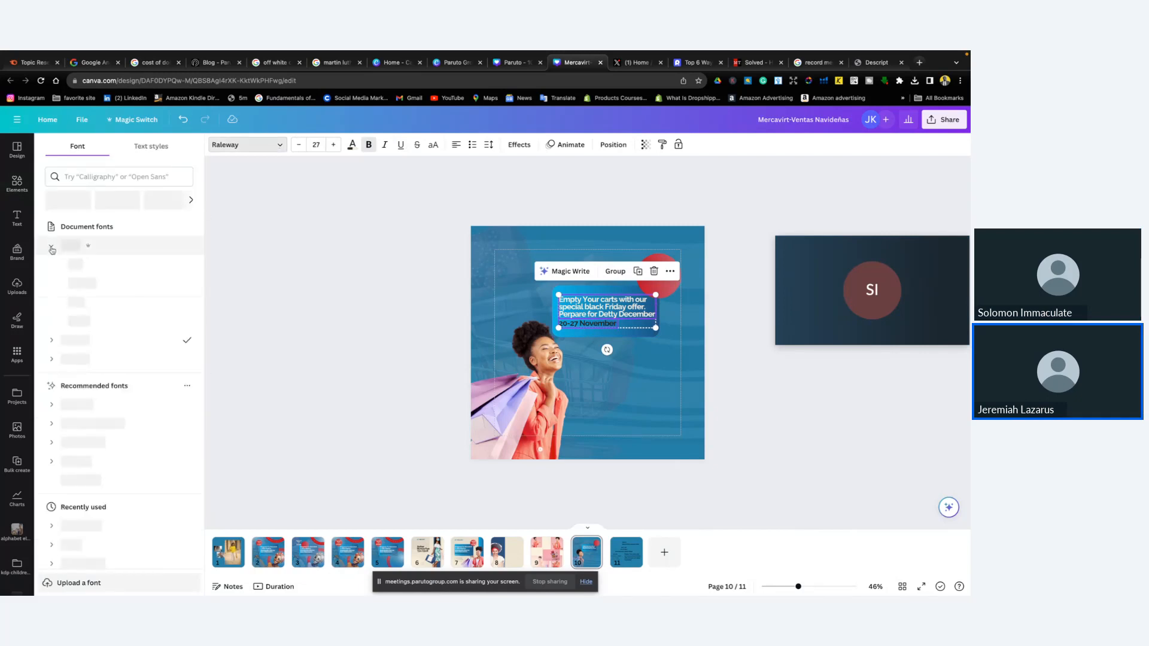
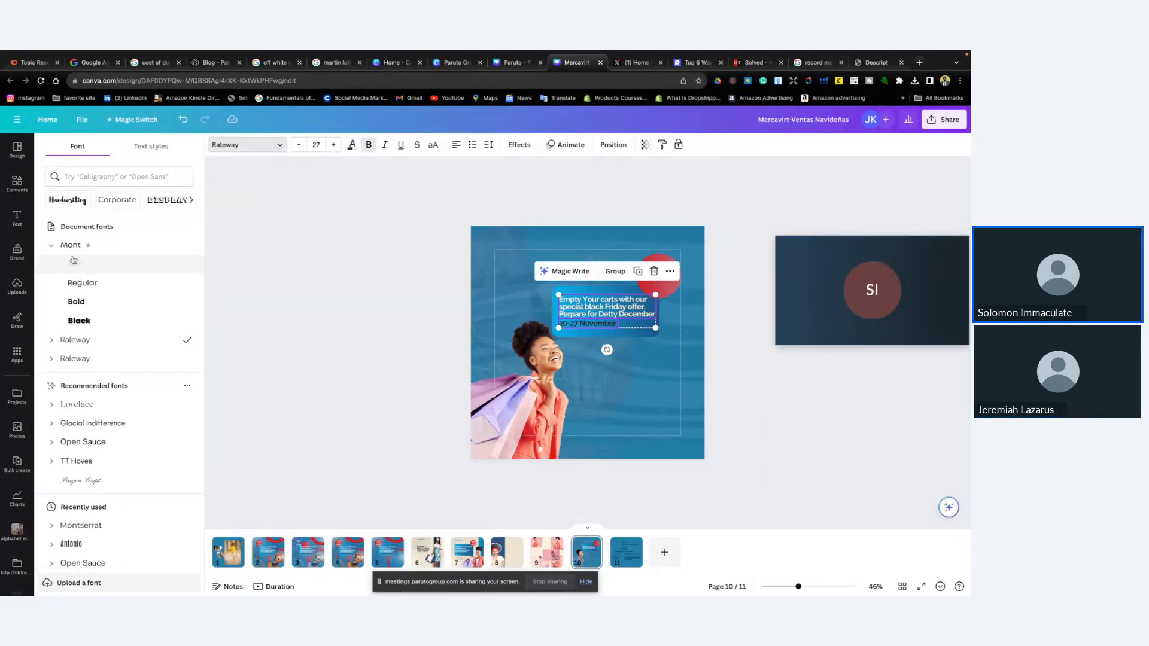
left_click(86, 301)
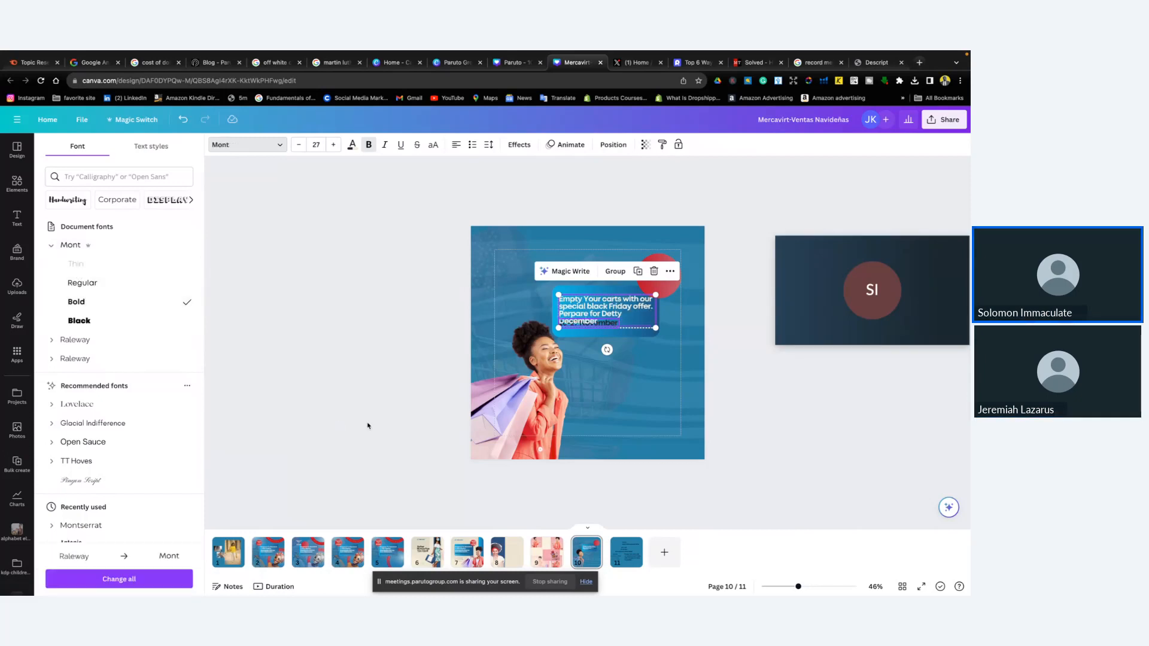
left_click(832, 479)
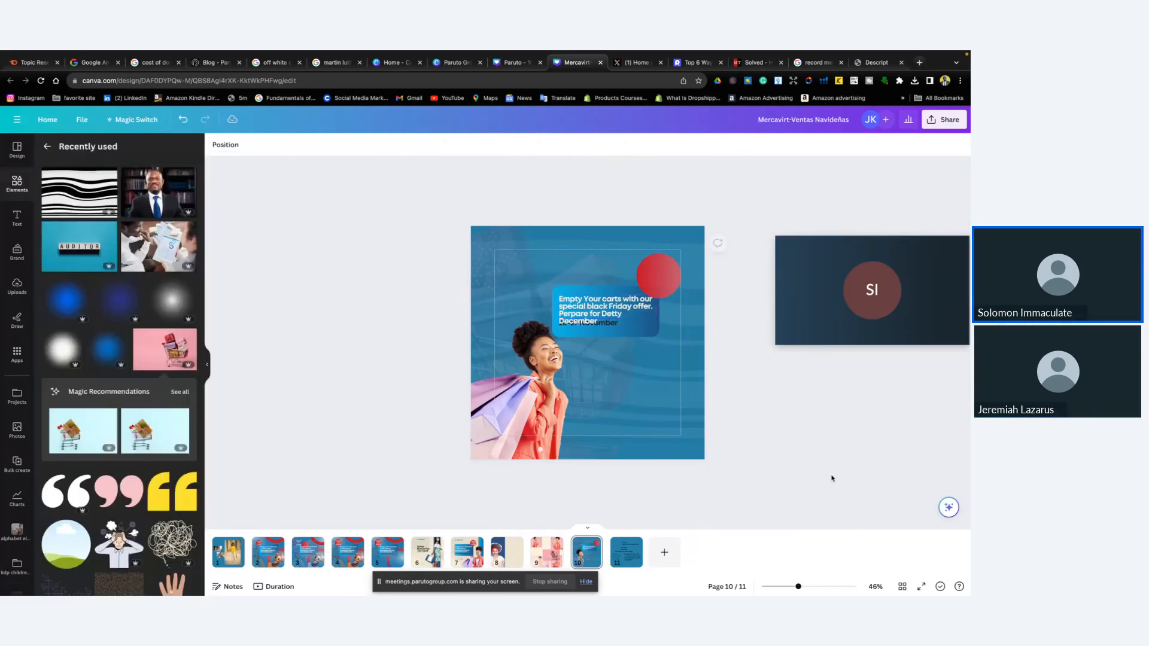
Nudge the "Empty Your carts" headline upward so it clears the date line beneath it
left_click(615, 311)
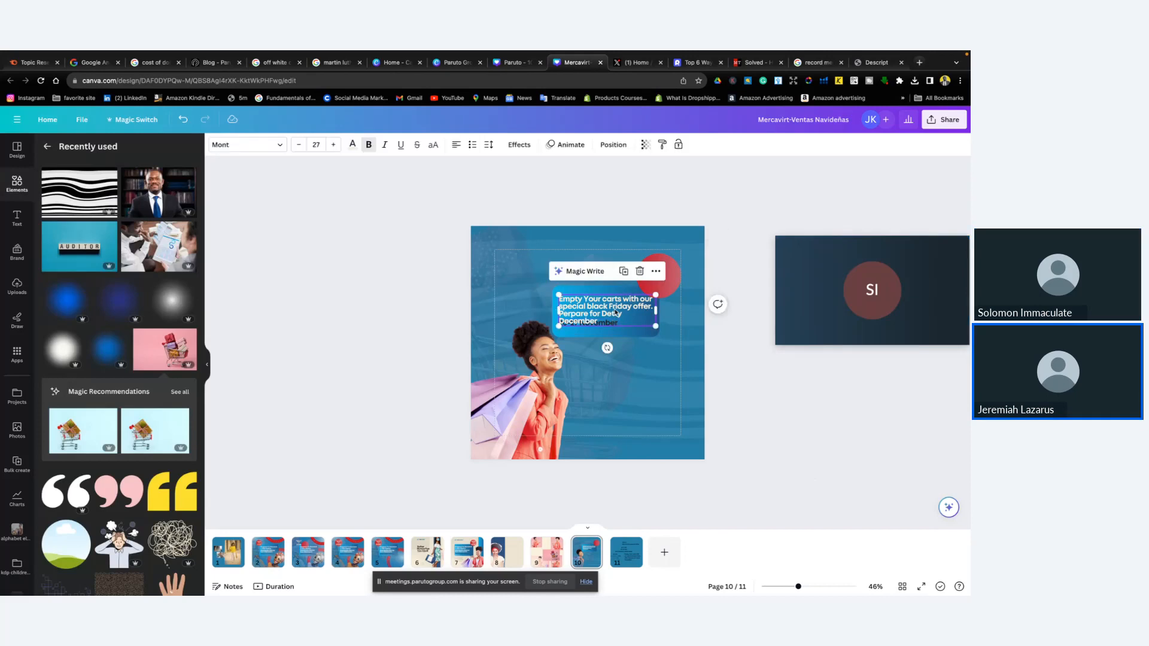
key("Up")
key("Up")
key("Up")
key("Up")
key("Up")
key("Up")
key("Up")
key("Up")
key("Up")
key("Up")
key("Up")
key("Up")
key("Up")
key("Up")
key("Up")
key("Up")
key("Up")
key("Up")
key("Up")
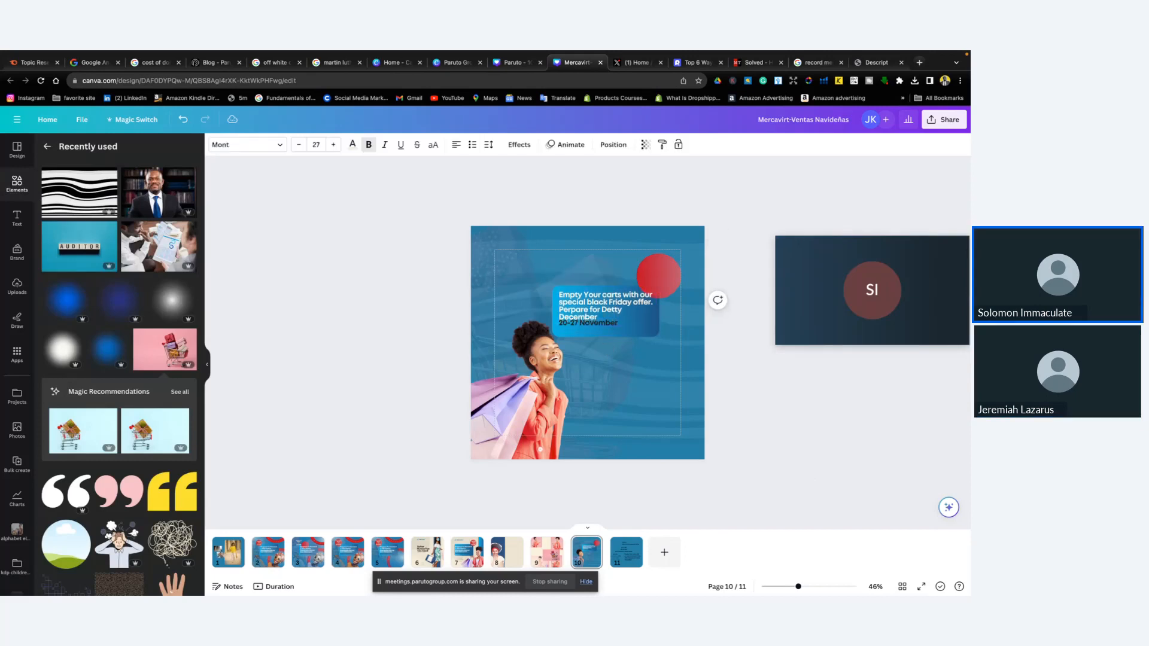
key("Up")
key("Up")
key("Up")
key("Up")
key("Up")
key("Up")
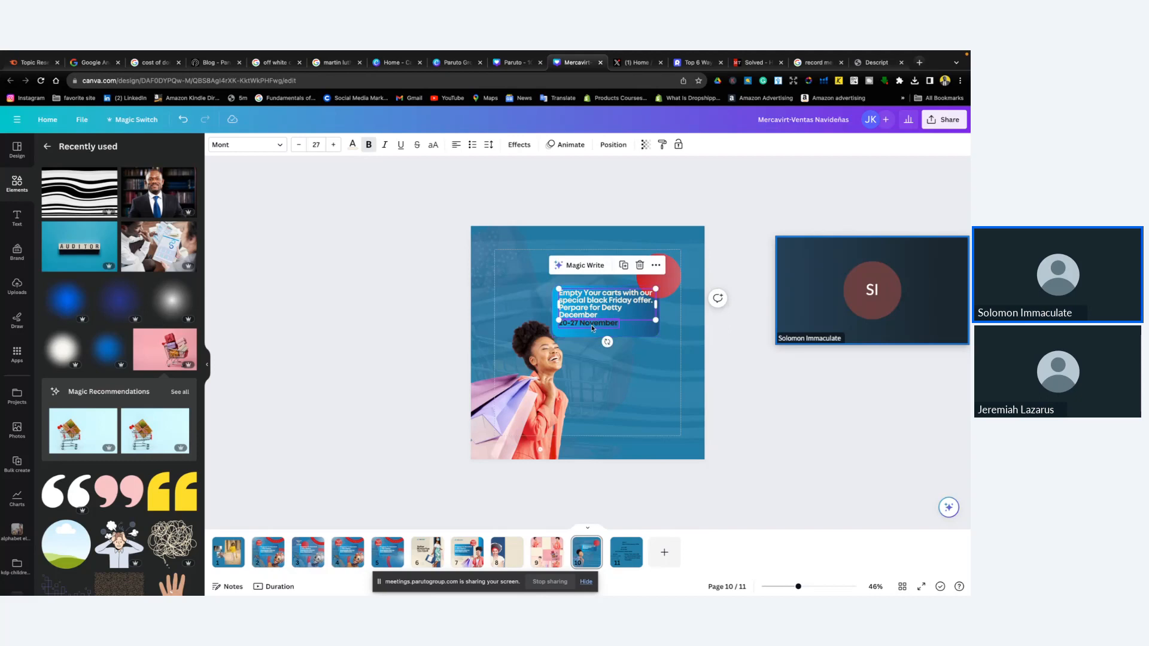
Nudge the "20-27 November" date slightly downward to widen the gap below the headline
triple_click(594, 323)
key("Escape")
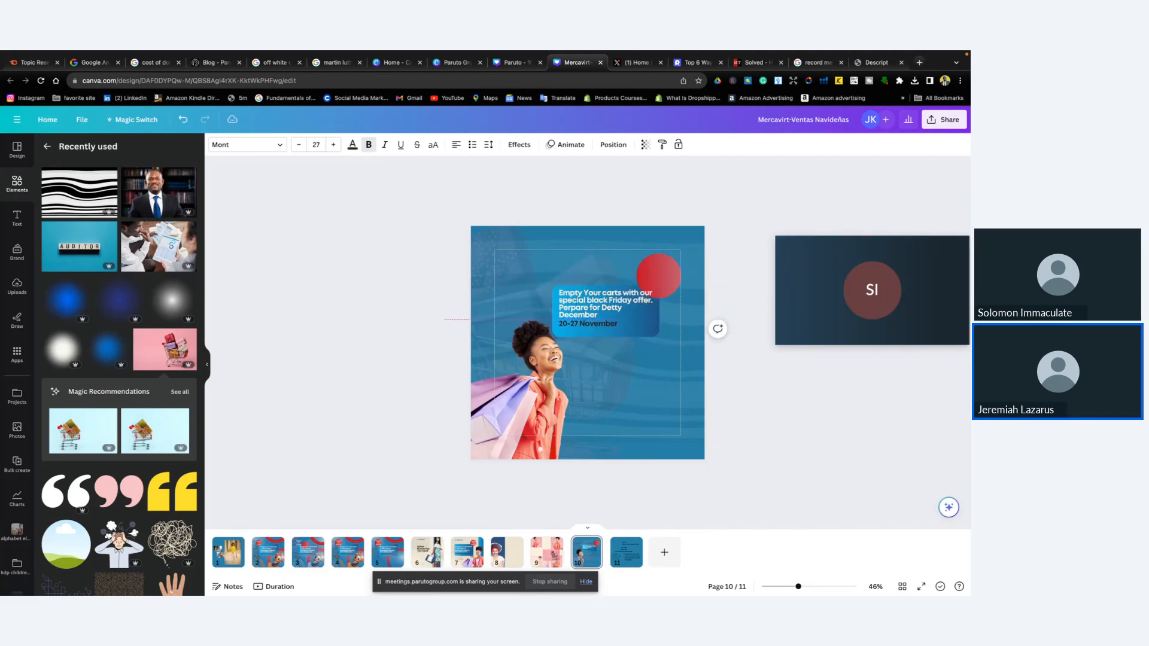
key("Down")
key("Down")
key("Down")
key("Down")
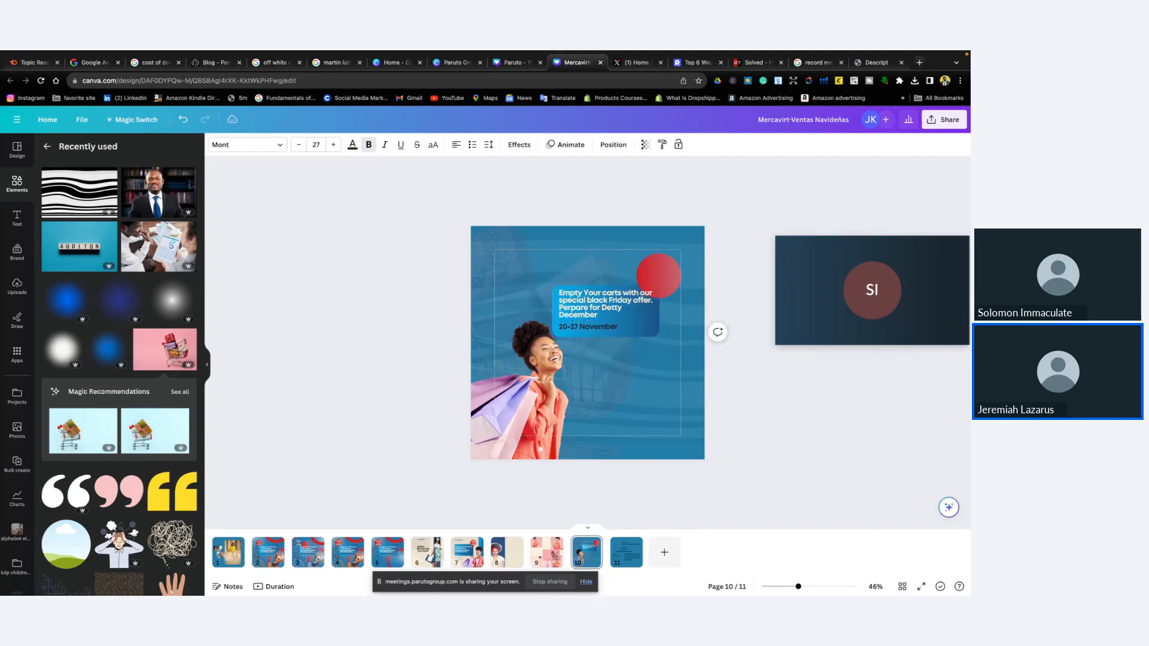
key("Down")
key("Down")
left_click(772, 442)
Nudge the "Empty Your carts" headline down inside its blue gradient box
left_click(583, 301)
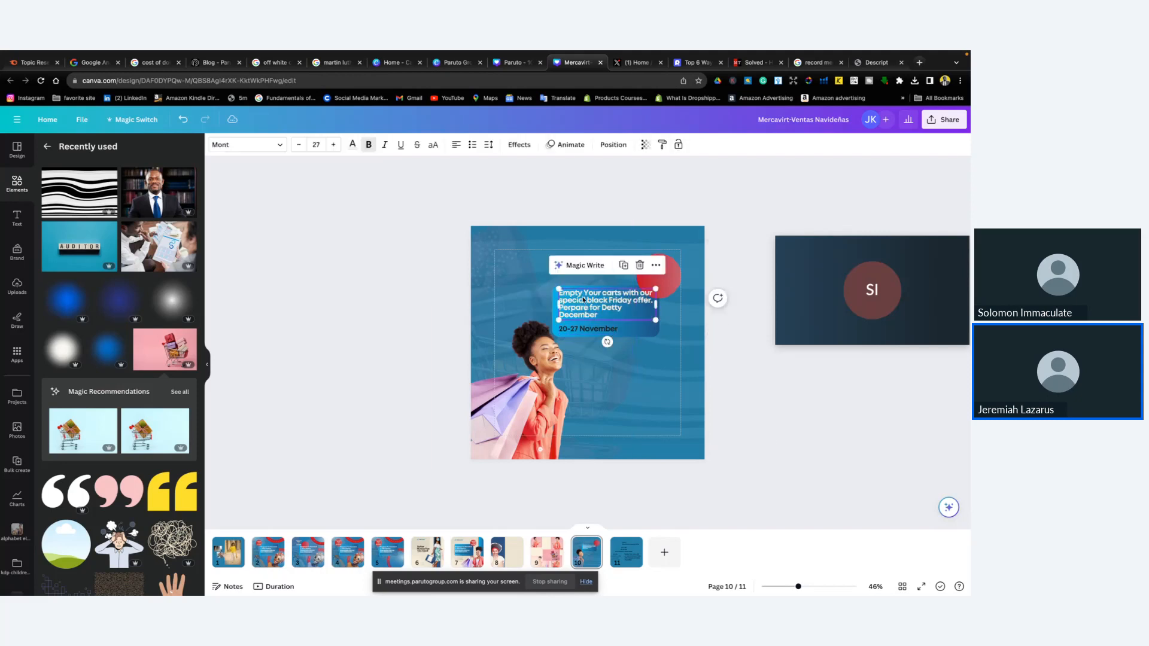
left_click(584, 300)
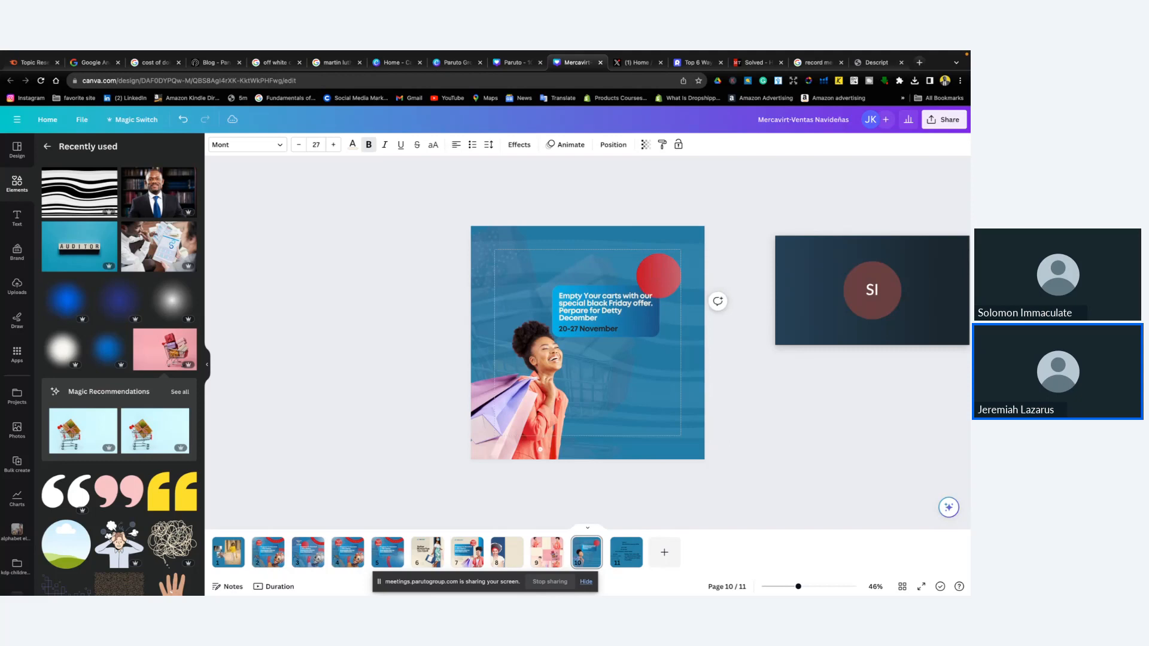
key("Down")
key("Down")
key("Down")
key("Down")
key("Down")
key("Down")
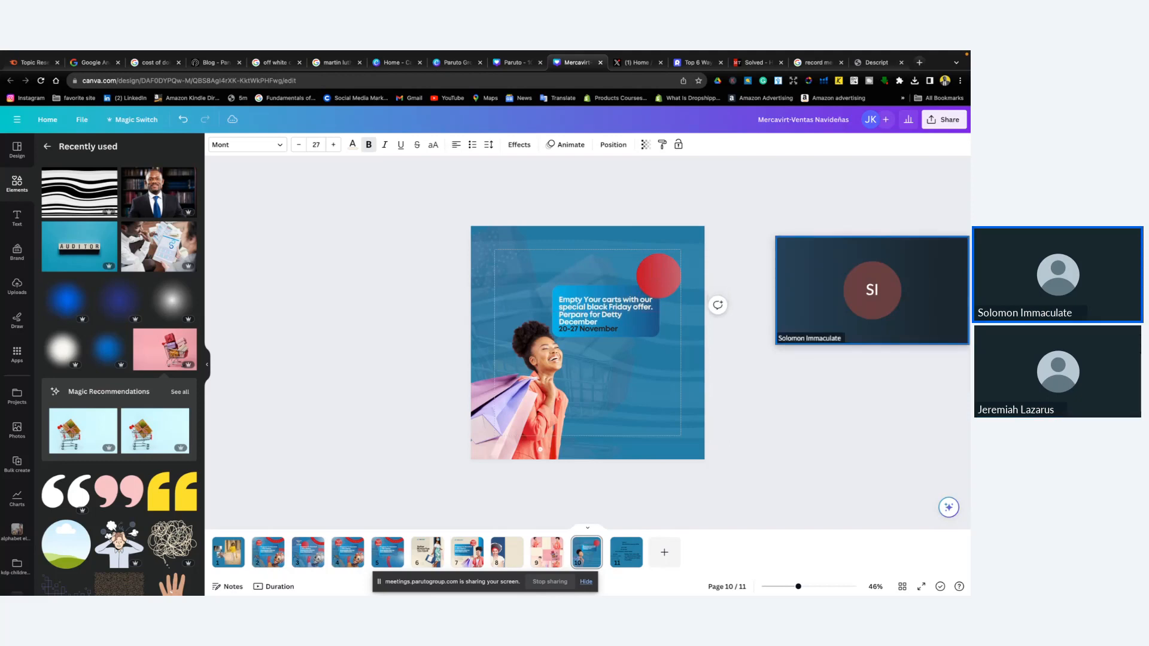
key("Escape")
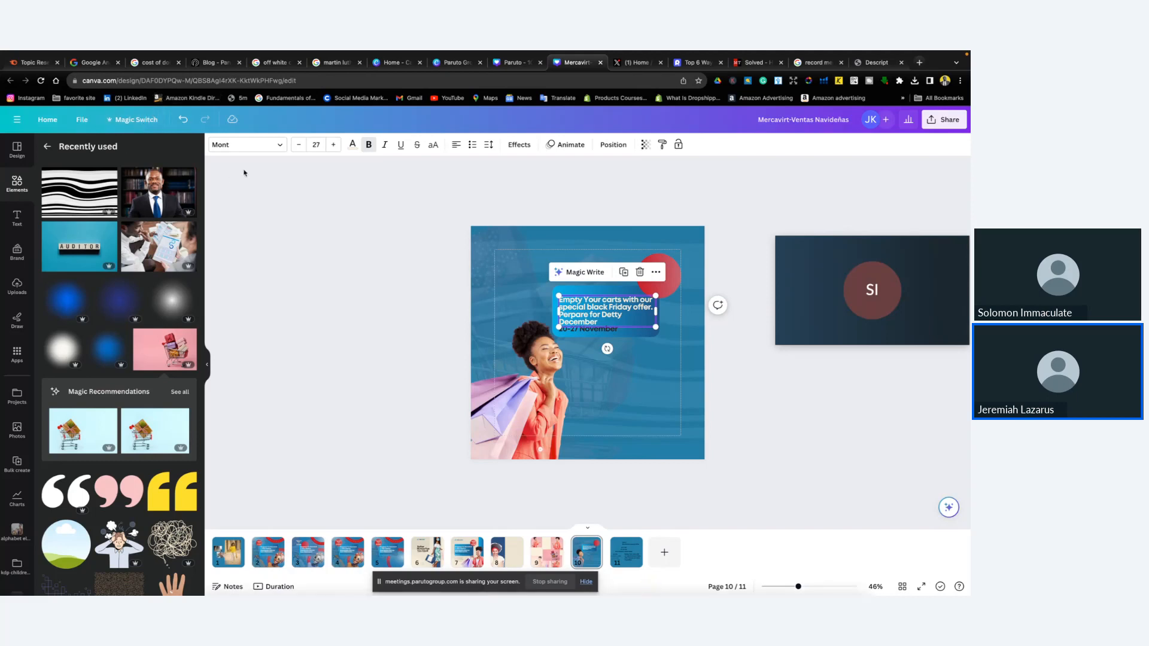
Open the font choices for the headline and take the browser window out of full screen
left_click(286, 148)
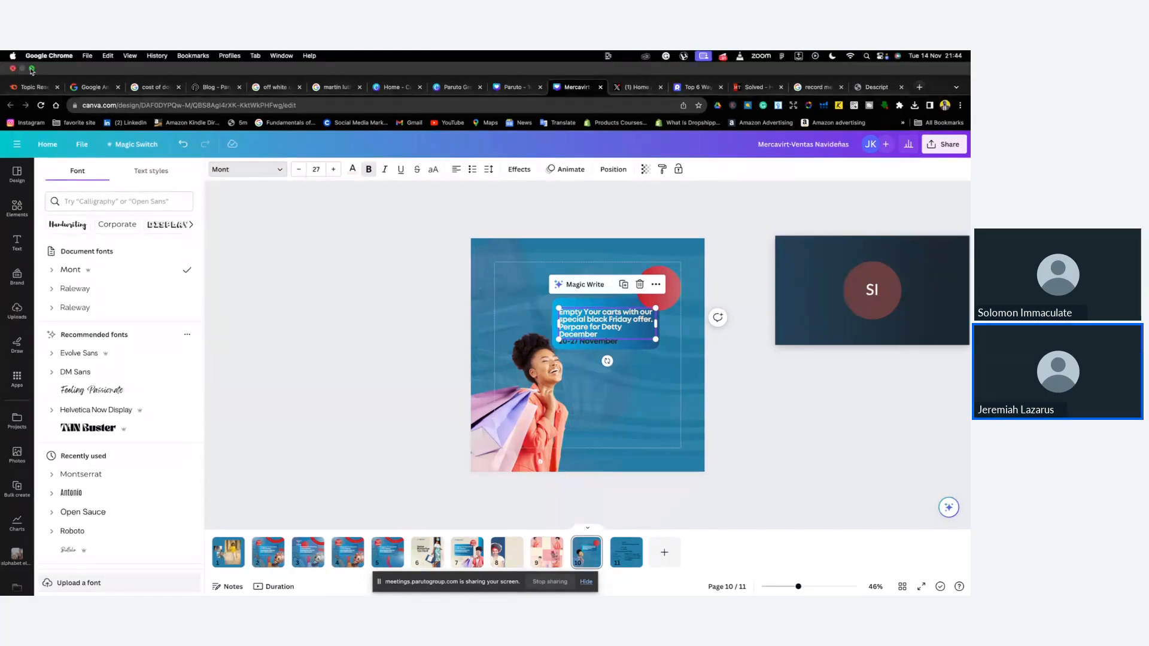
left_click(32, 72)
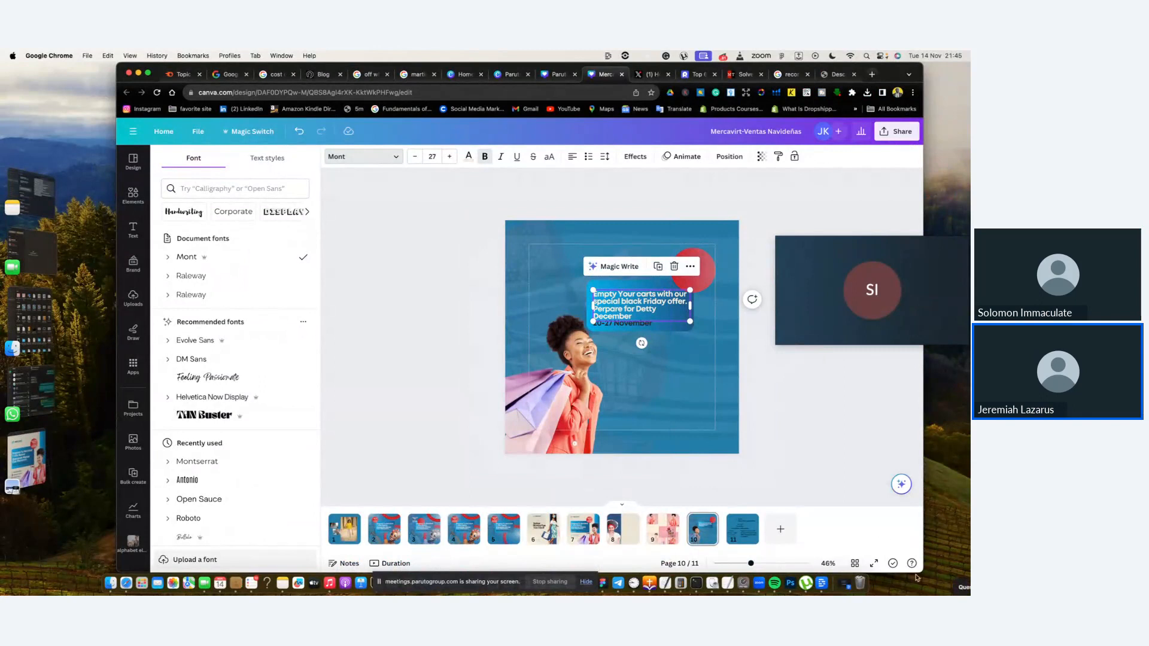
Shrink the browser window and set the woman photo's temperature adjustment to -45
left_click_drag(919, 569, 824, 470)
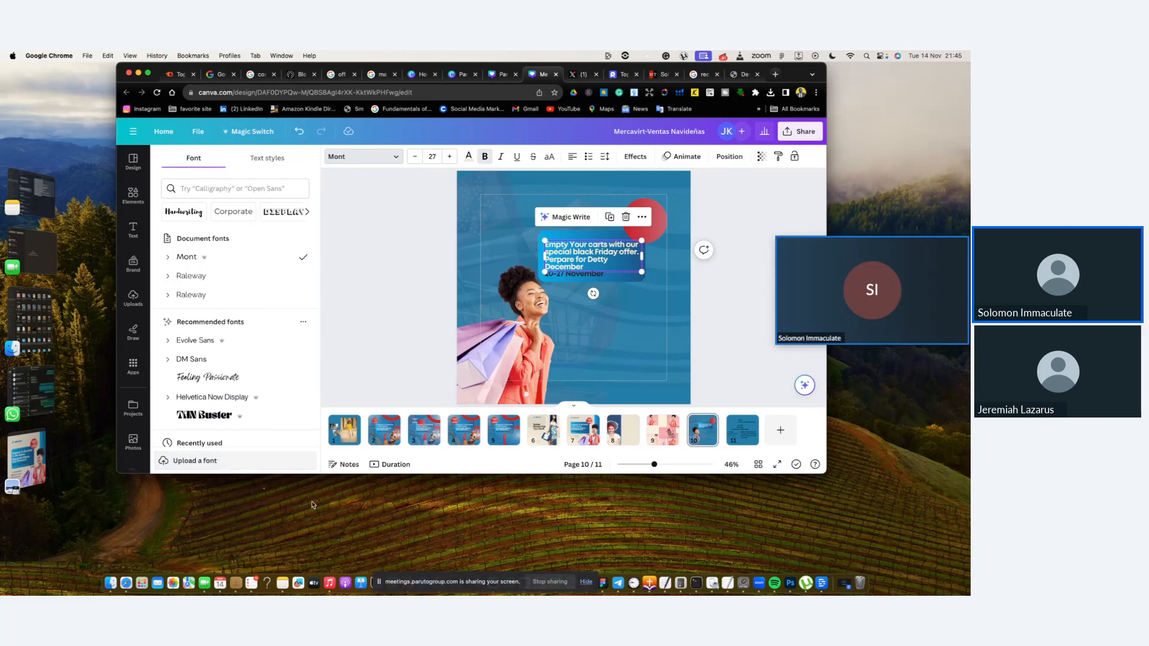
left_click(479, 347)
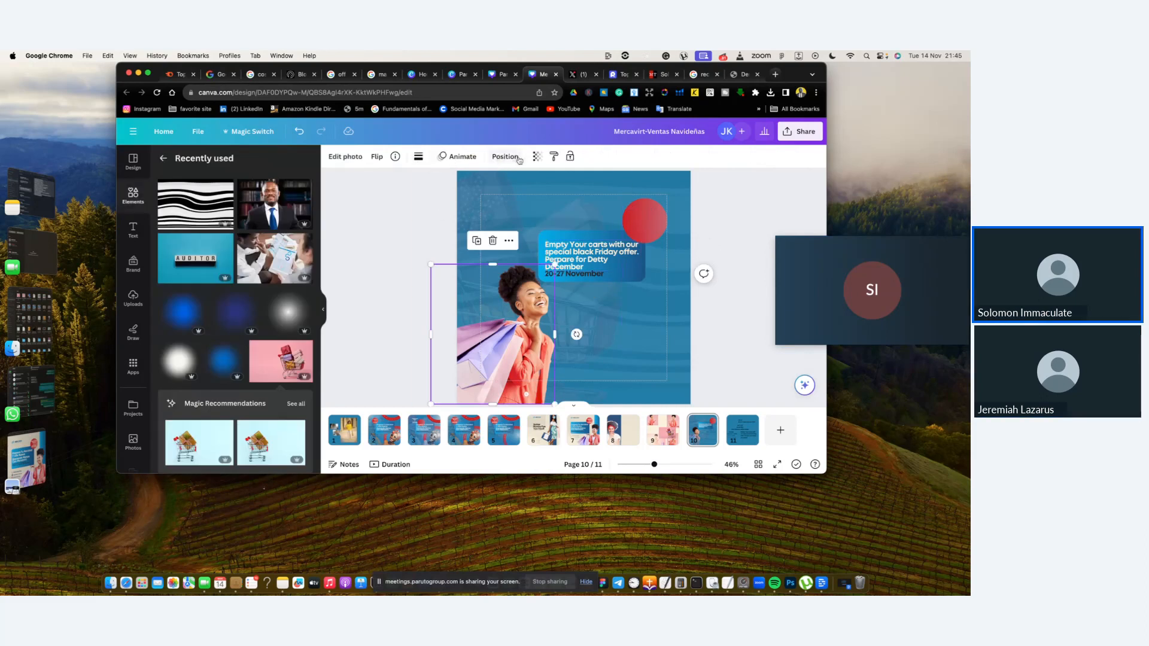
left_click(345, 157)
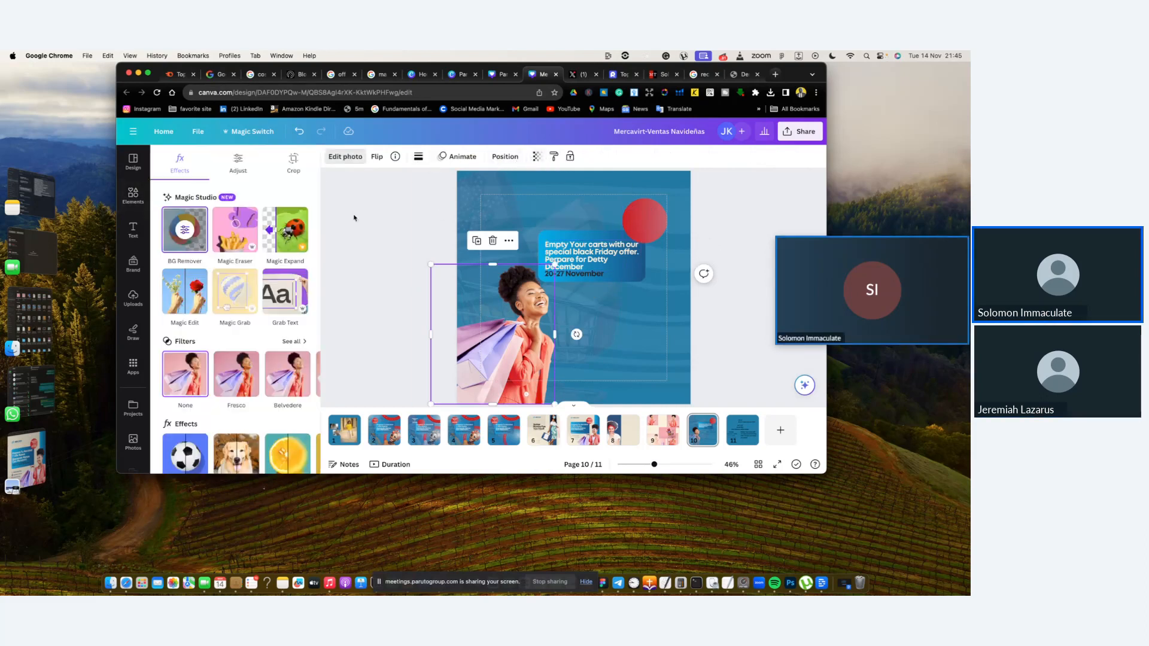
left_click(237, 161)
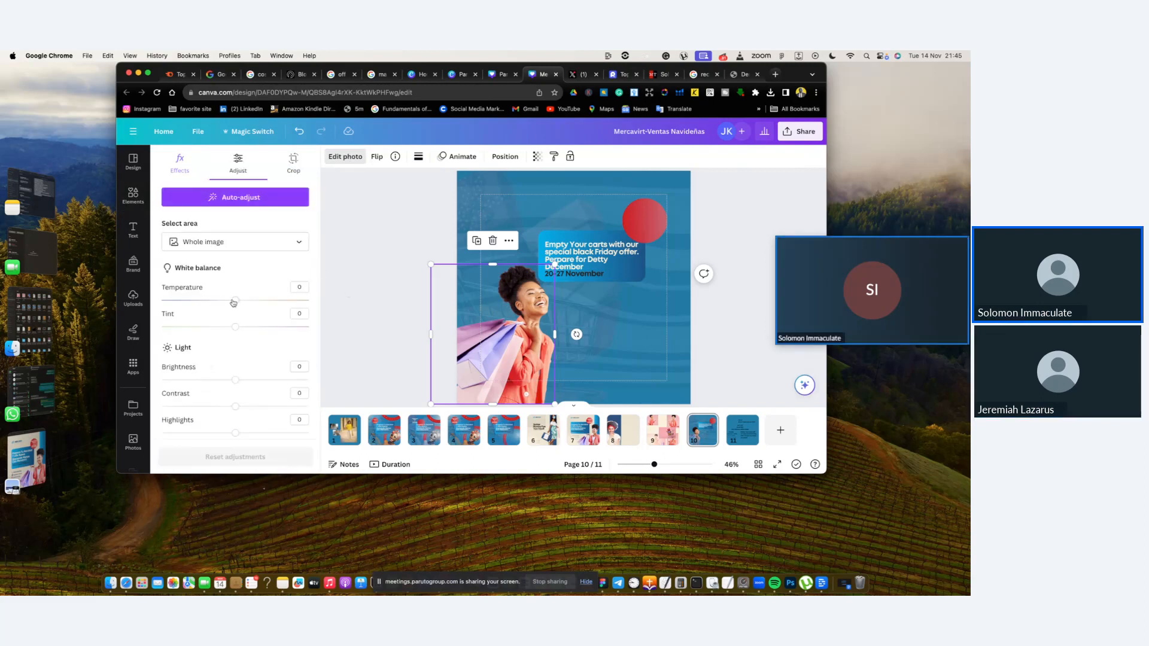
left_click_drag(235, 300, 206, 303)
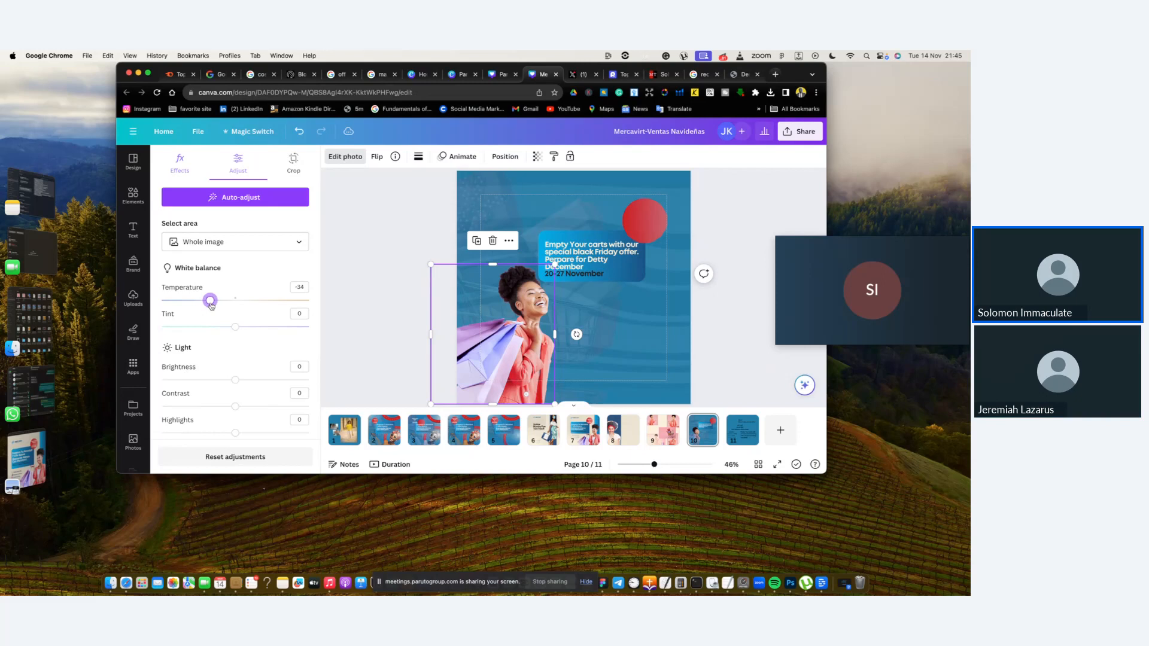
mouse_move(210, 306)
left_mouse_down()
mouse_move(286, 305)
mouse_move(203, 309)
left_mouse_up()
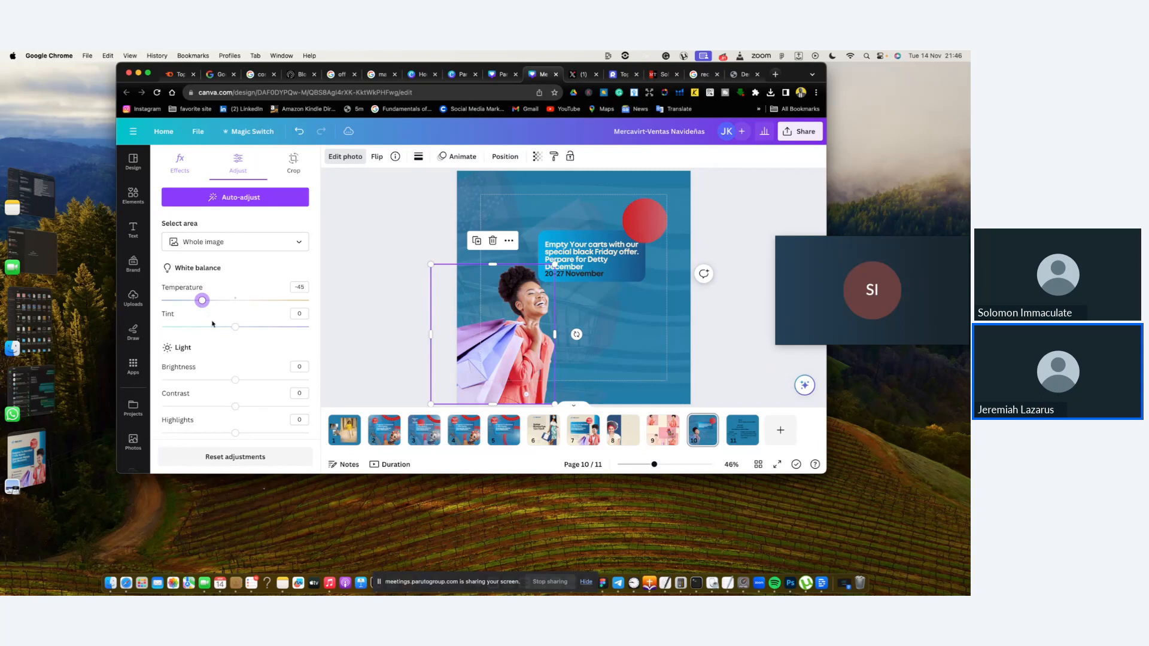
Set the woman photo's contrast to 26 and its brightness to 4
scroll(230, 333, "down", 4)
scroll(230, 332, "down", 2)
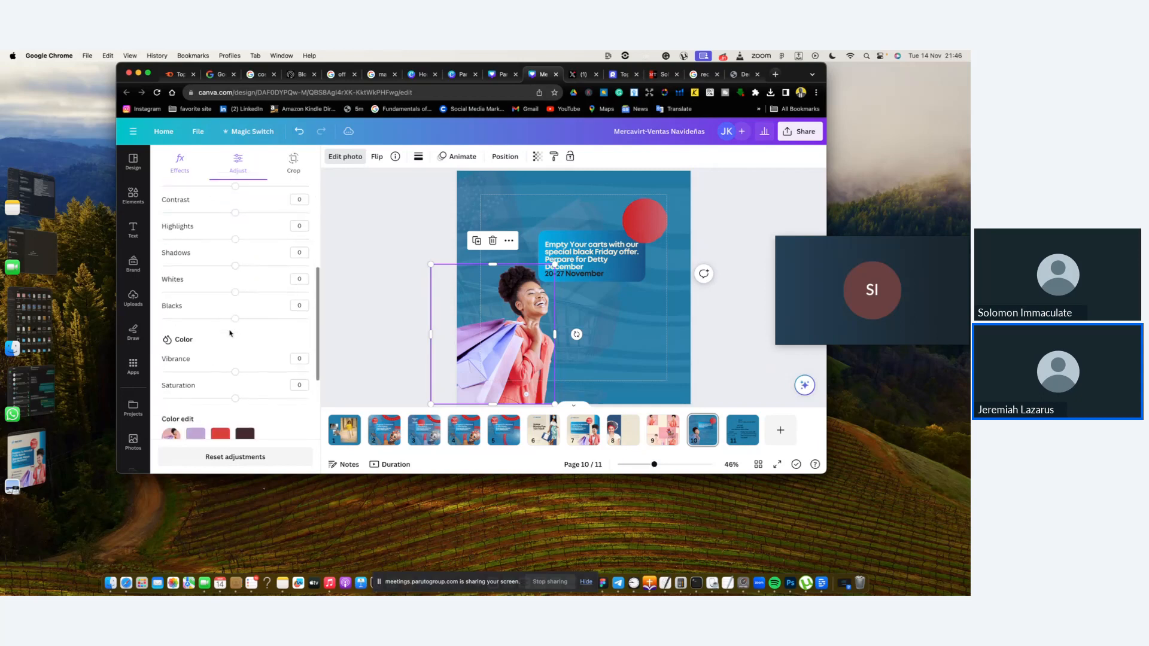
mouse_move(234, 242)
left_mouse_down()
mouse_move(255, 246)
mouse_move(220, 215)
mouse_move(252, 218)
mouse_move(238, 220)
left_mouse_up()
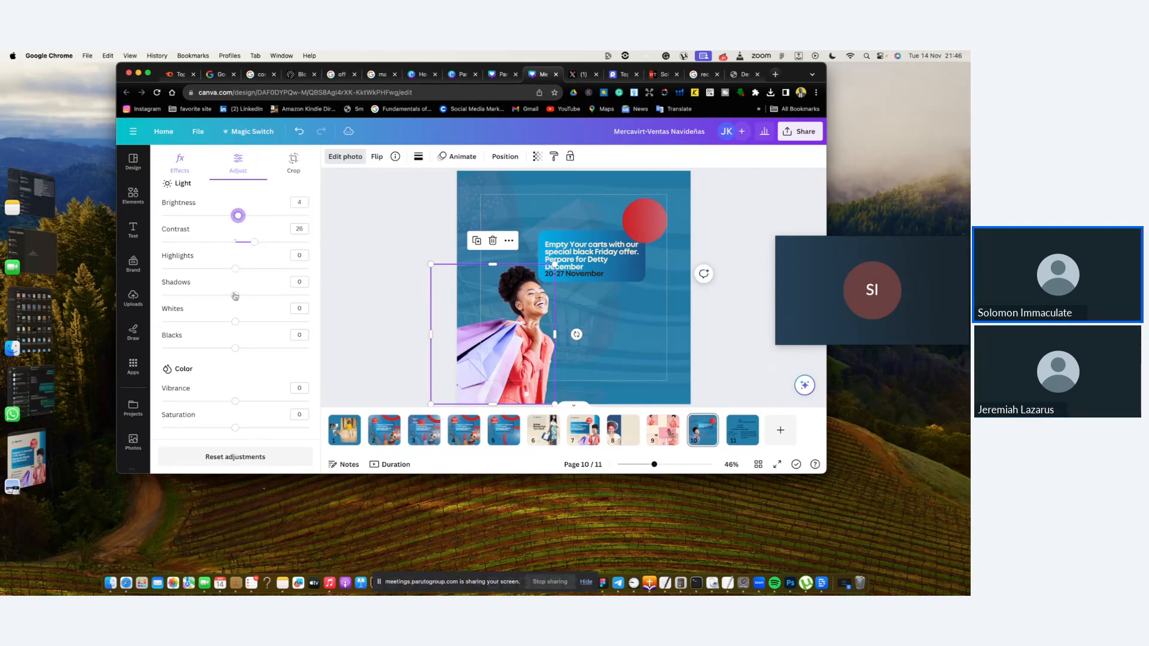
Adjust the woman photo's texture and color with sharpness 46, clarity 8 and vibrance 13
scroll(242, 354, "down", 3)
scroll(242, 354, "down", 3)
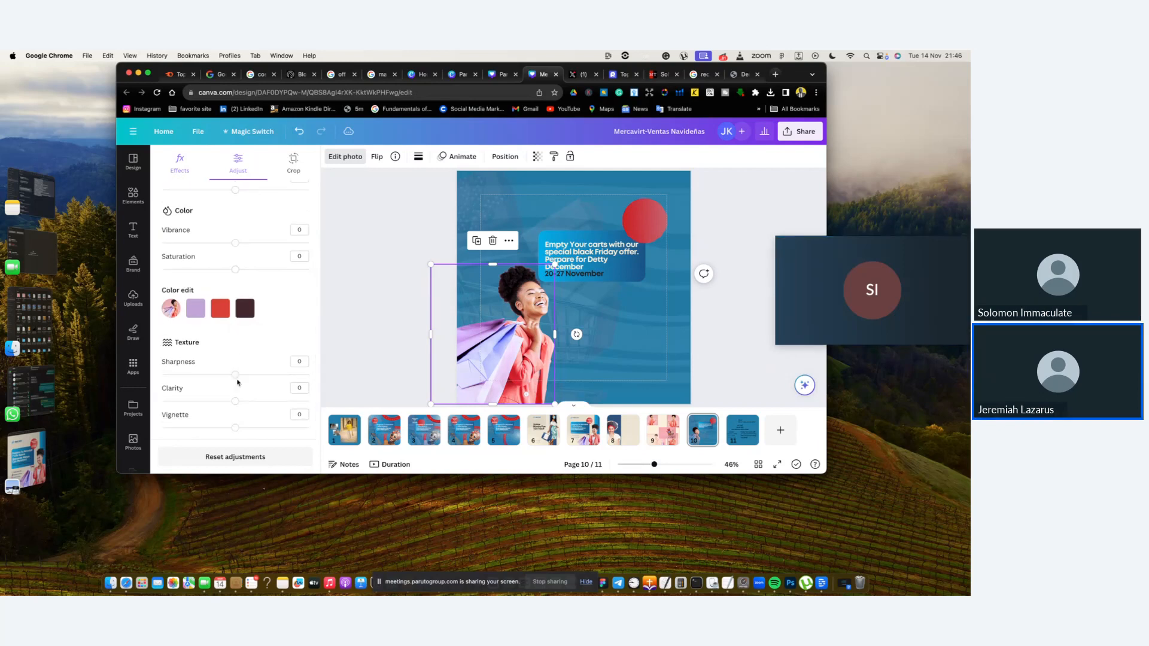
left_click_drag(237, 379, 269, 379)
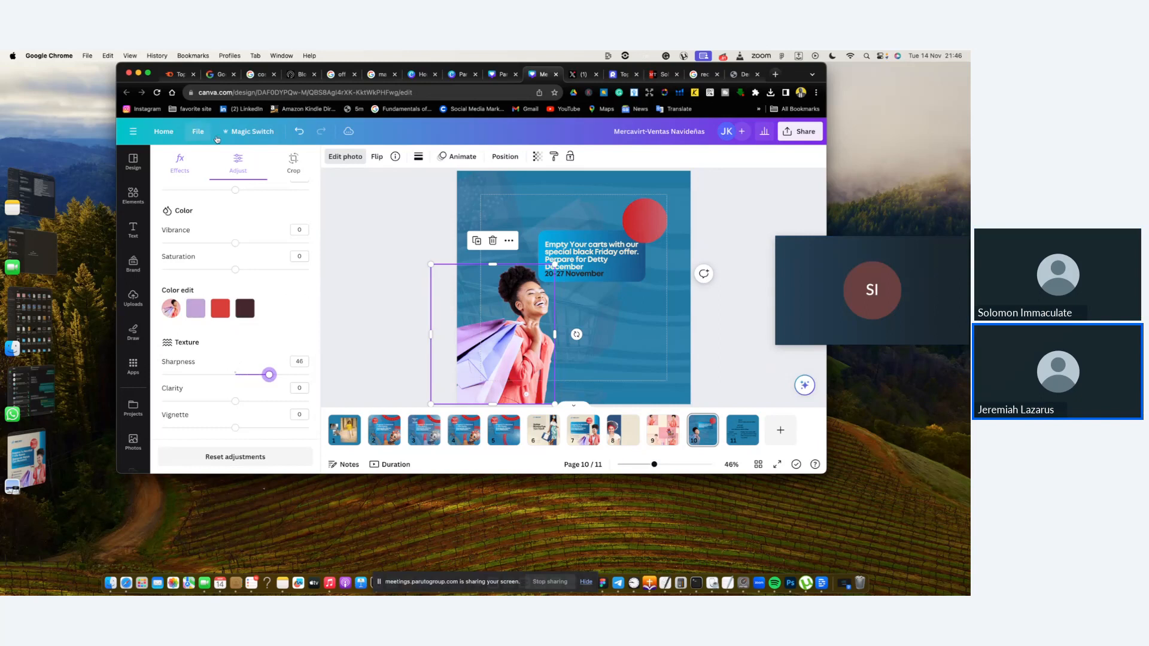
scroll(568, 239, "up", 5)
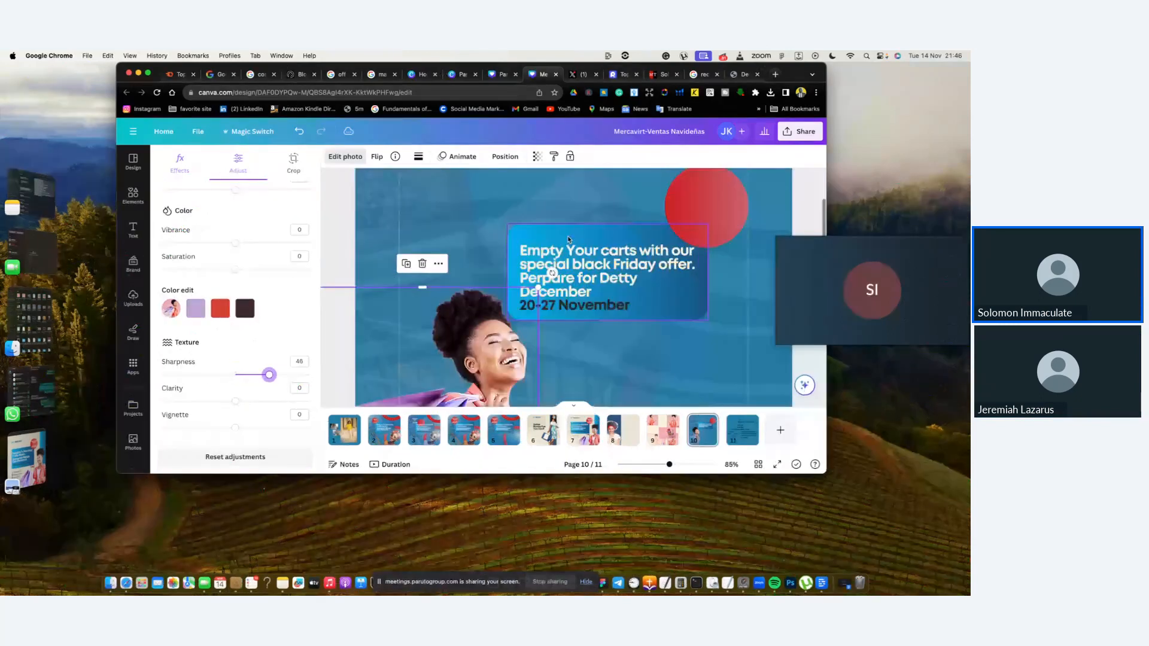
scroll(567, 239, "down", 3)
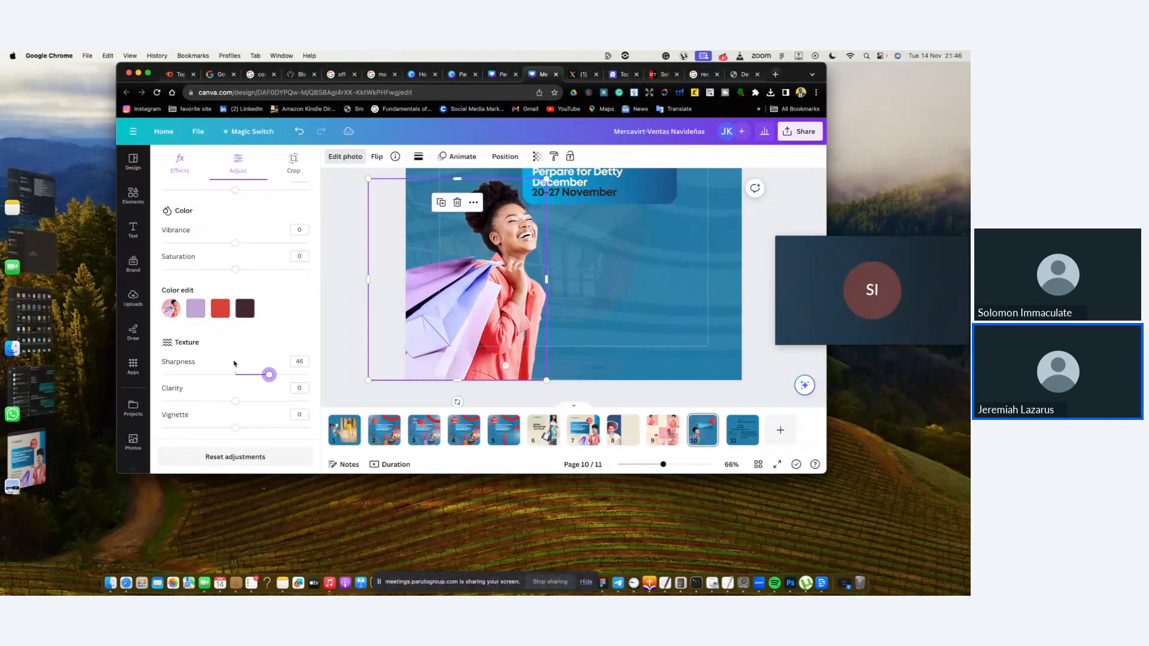
mouse_move(235, 401)
left_mouse_down()
mouse_move(286, 403)
mouse_move(243, 407)
left_mouse_up()
mouse_move(237, 244)
left_mouse_down()
mouse_move(256, 247)
mouse_move(242, 249)
left_mouse_up()
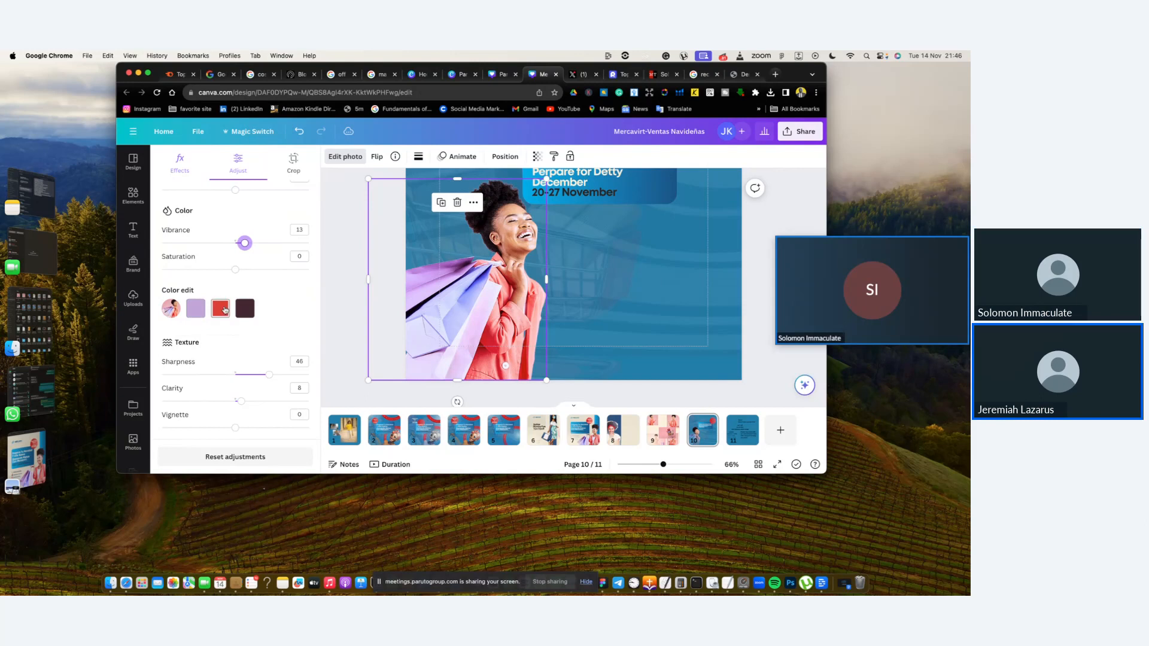
Shift the purple tones of the photo's shopping bags toward blue and try a different hue for its red tones
left_click(196, 308)
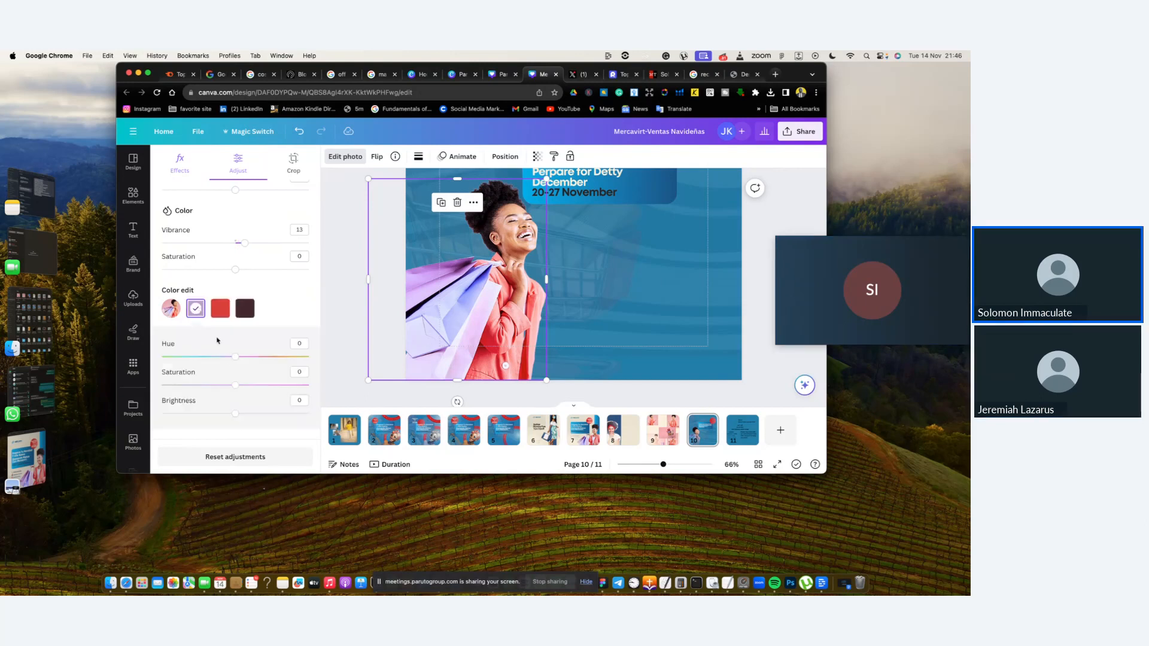
mouse_move(235, 385)
left_mouse_down()
mouse_move(282, 387)
mouse_move(164, 386)
mouse_move(290, 384)
mouse_move(192, 372)
mouse_move(232, 372)
mouse_move(210, 371)
mouse_move(231, 358)
mouse_move(213, 358)
mouse_move(300, 384)
mouse_move(247, 388)
left_mouse_up()
left_click(219, 308)
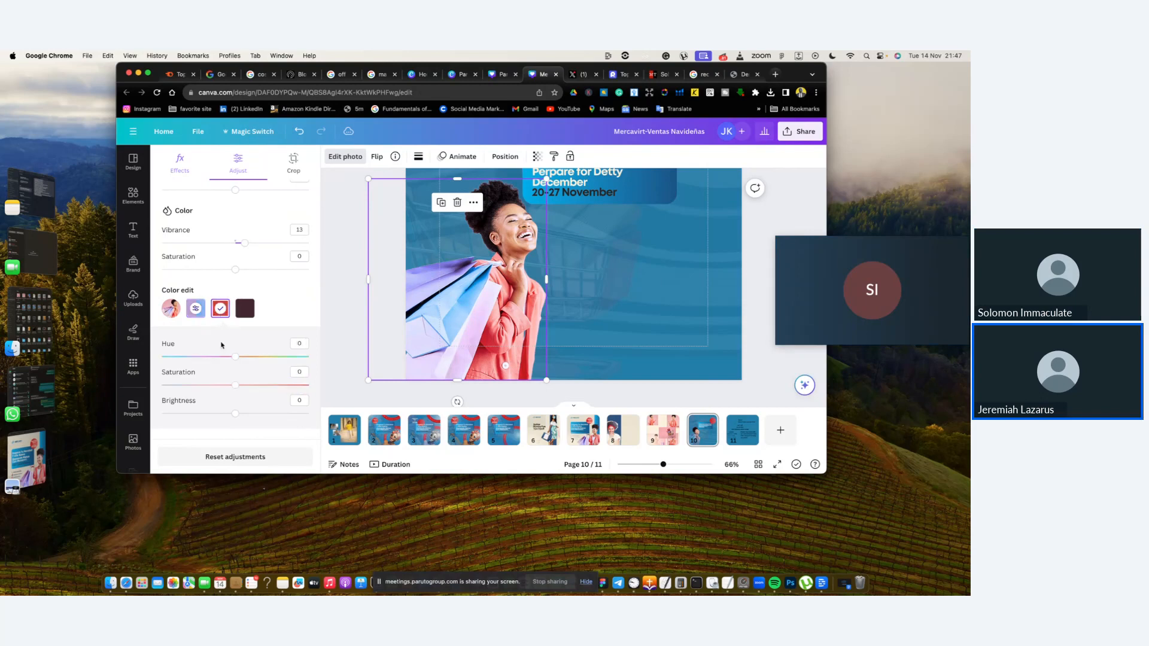
mouse_move(233, 359)
left_mouse_down()
mouse_move(201, 357)
mouse_move(236, 359)
left_mouse_up()
scroll(236, 247, "up", 3)
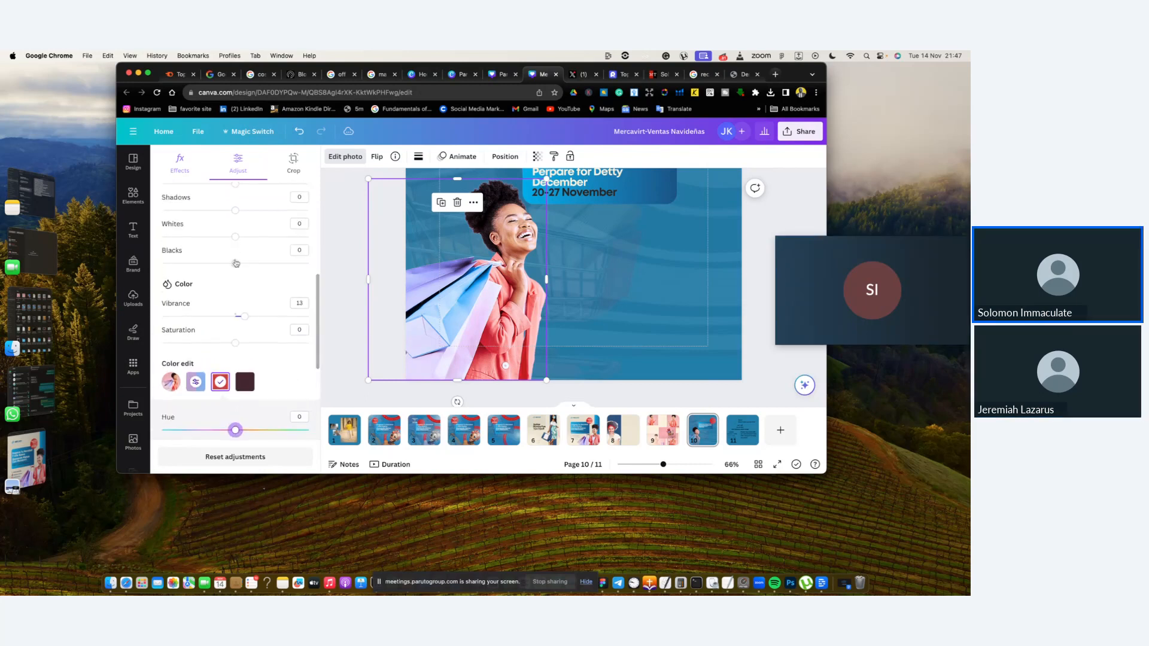
Set the woman photo's blacks to 16 and whites to -7, and preview the page in full screen
left_click_drag(236, 263, 230, 237)
scroll(573, 349, "down", 5)
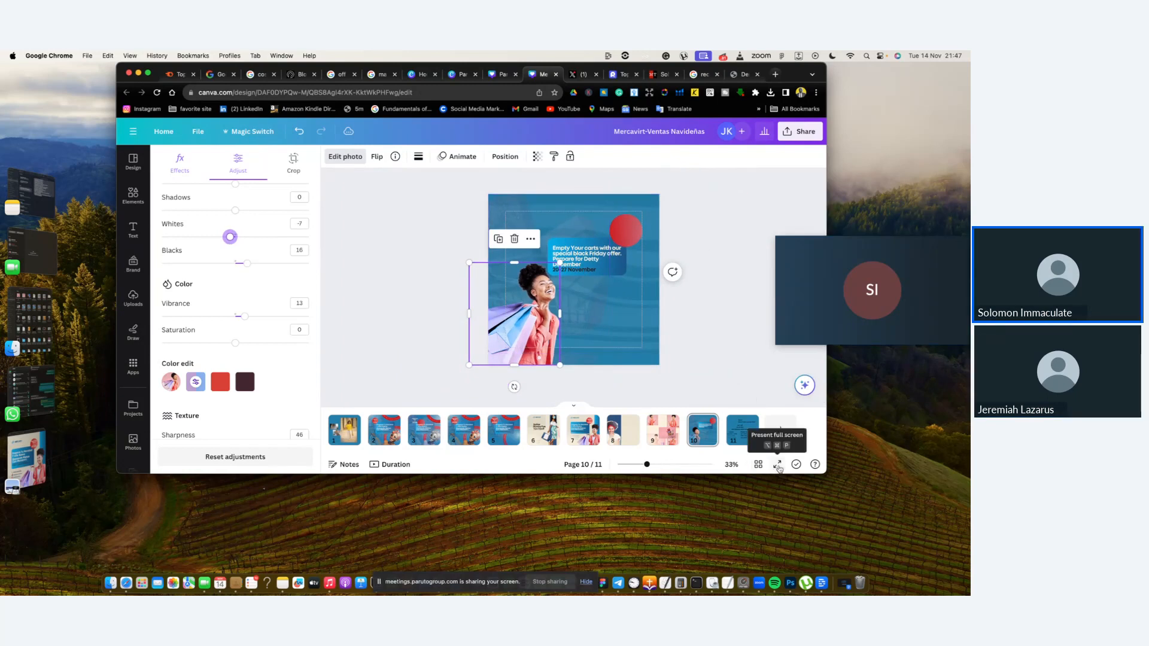
left_click(777, 466)
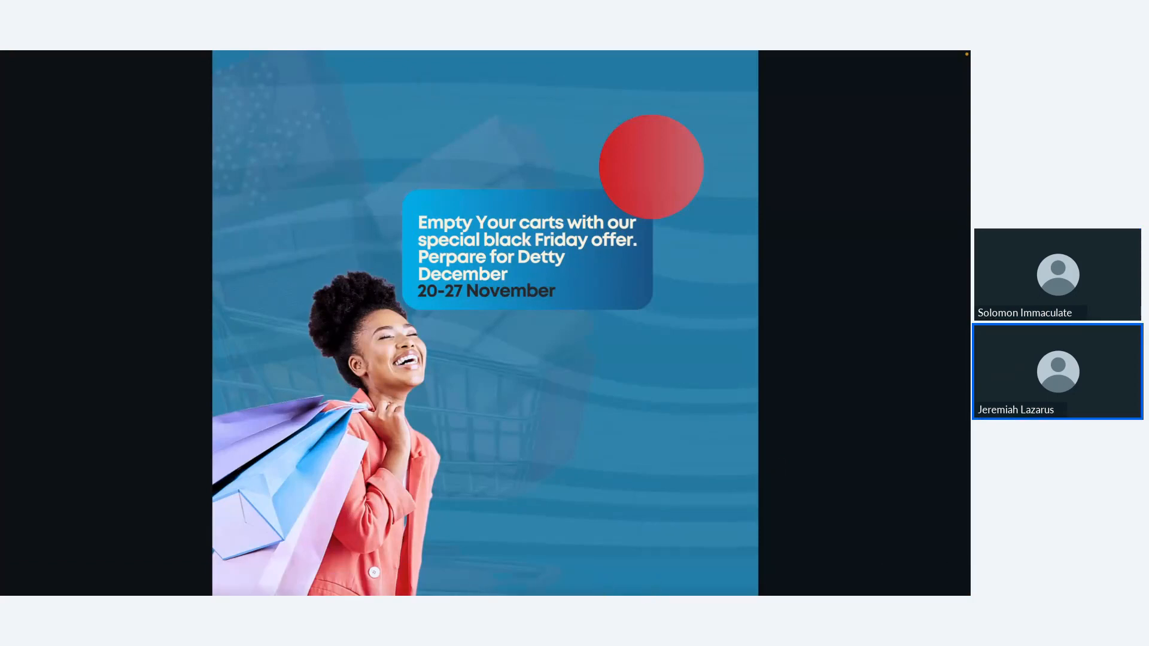
key("Escape")
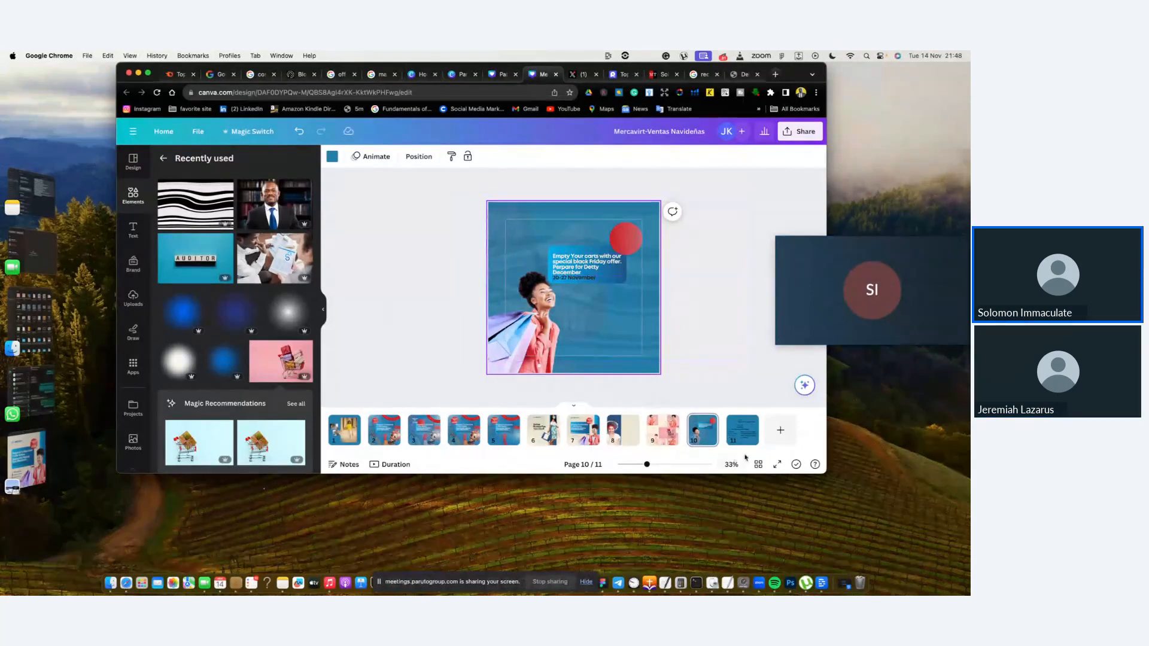
Copy the "20 % off" text from page 11 onto page 10 and place it over the red circle, enlarged to size 71.7
left_click(740, 428)
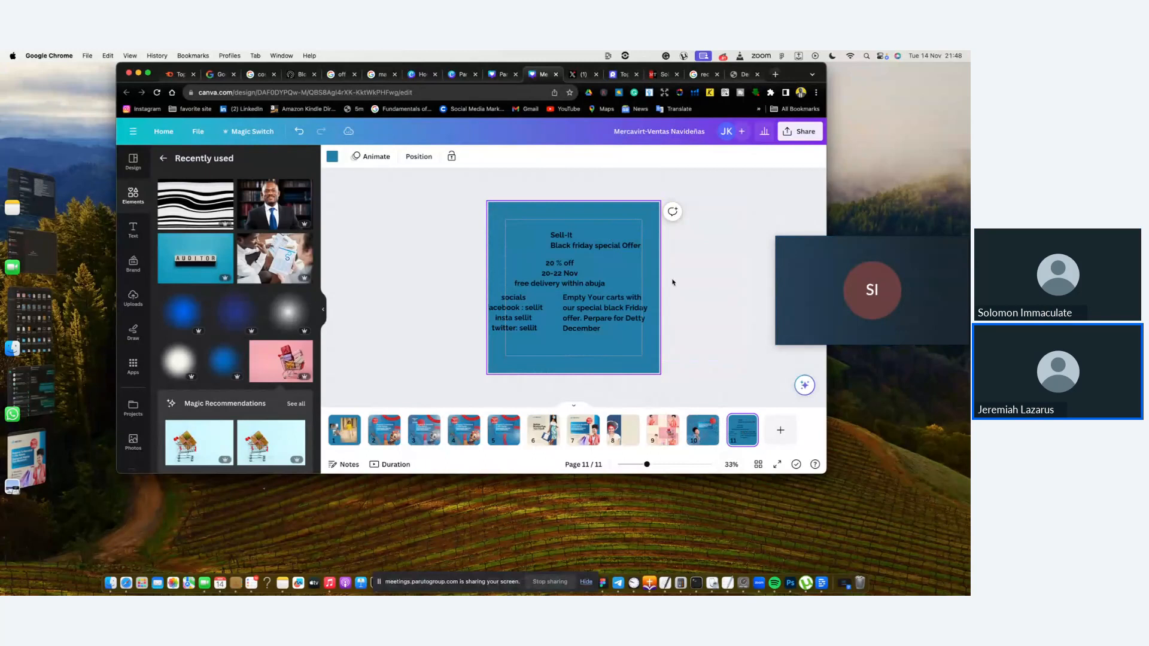
left_click(571, 264)
left_click_drag(577, 264, 545, 263)
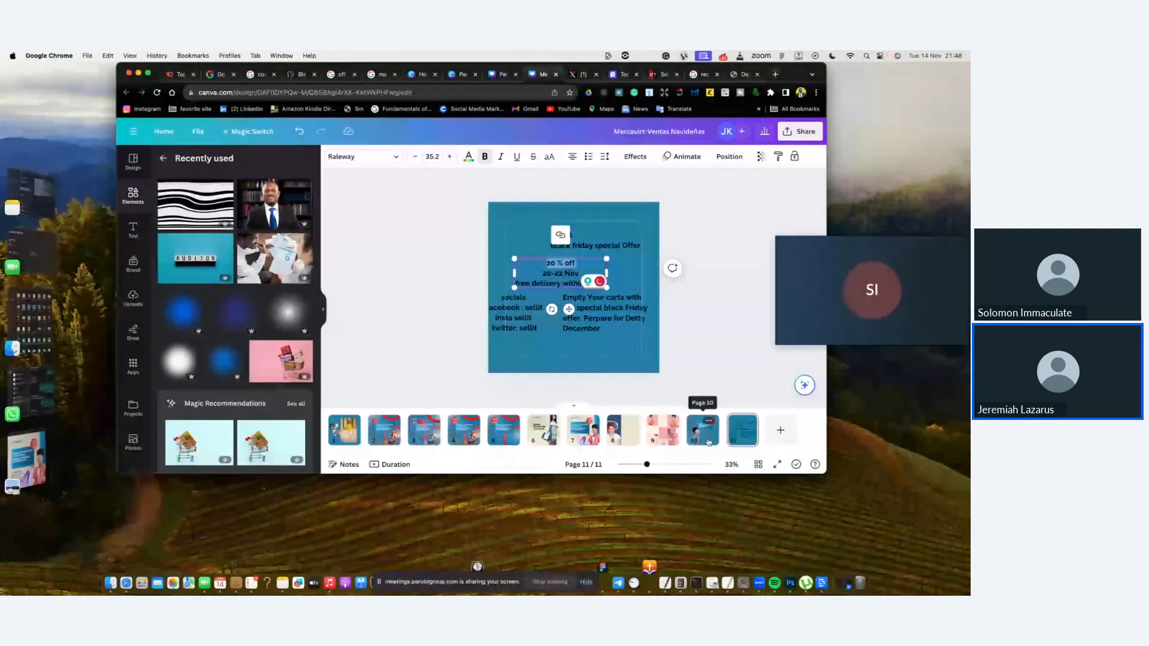
left_click(703, 431)
left_click(627, 242)
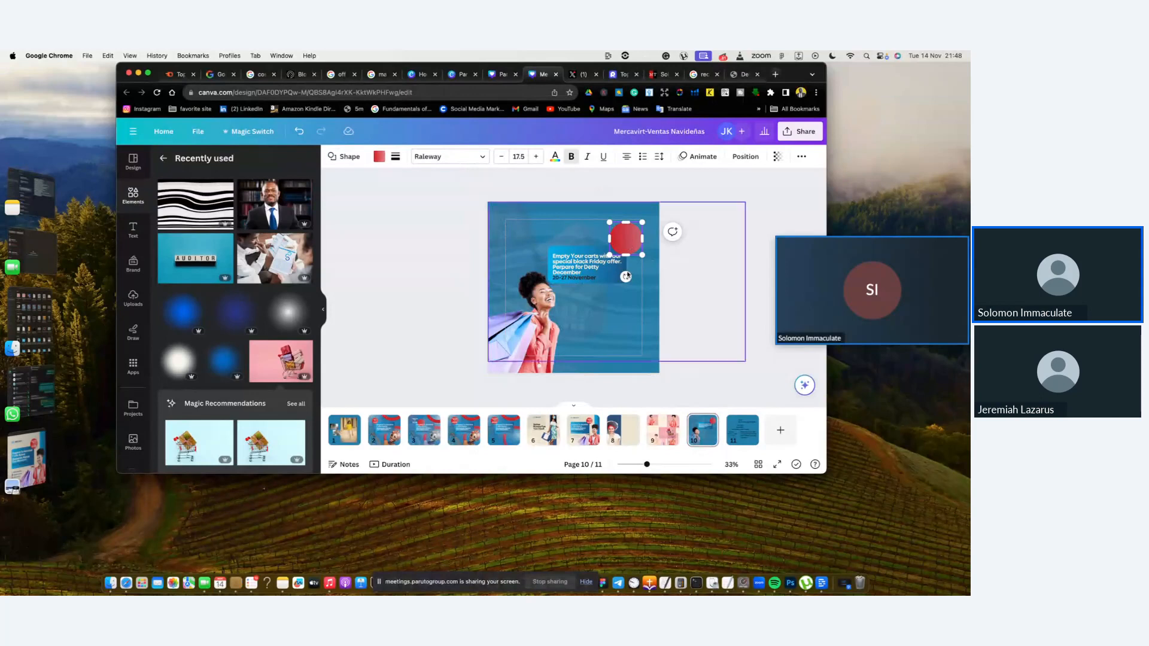
left_click(612, 298)
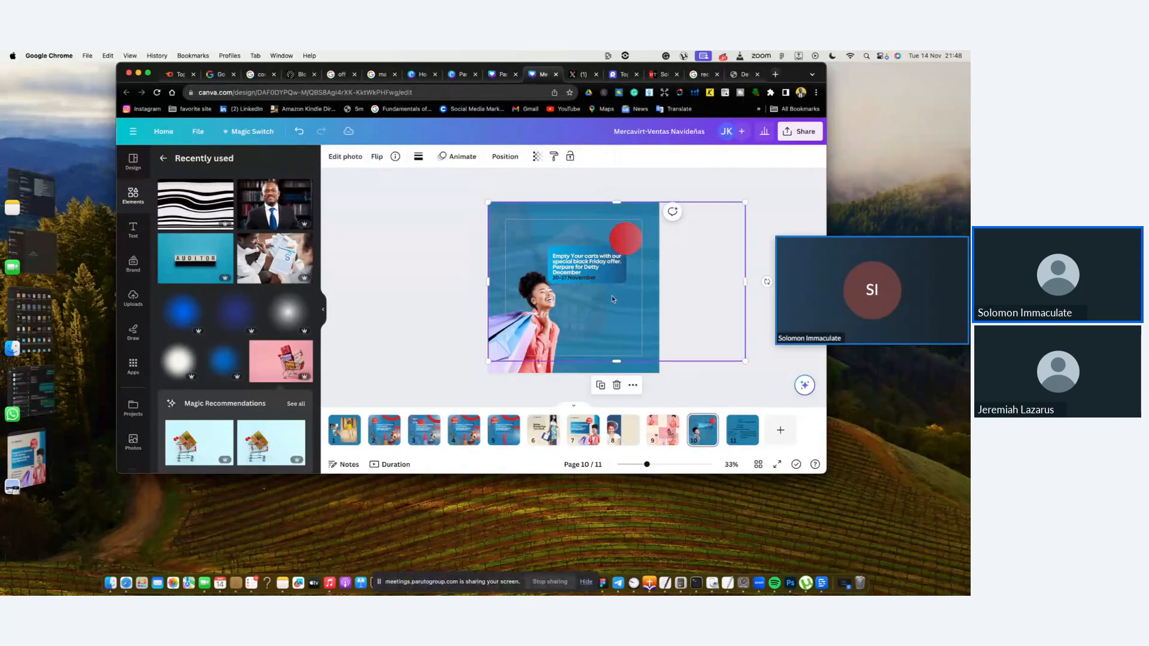
left_click(573, 279)
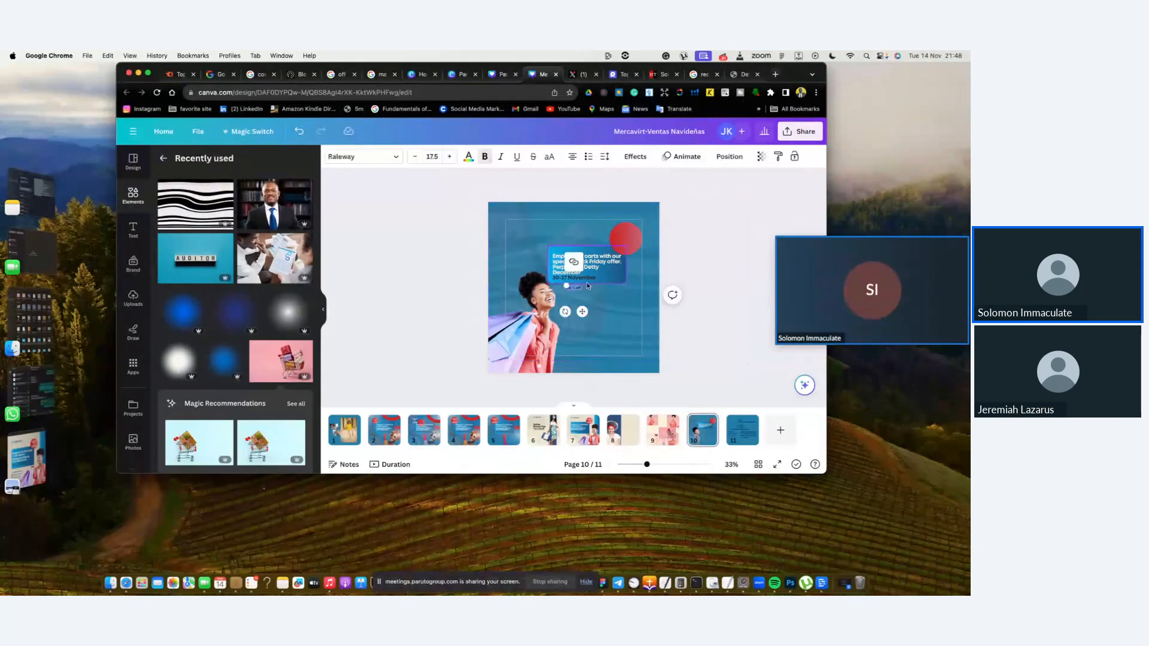
left_click_drag(566, 286, 520, 272)
left_click_drag(559, 311, 635, 269)
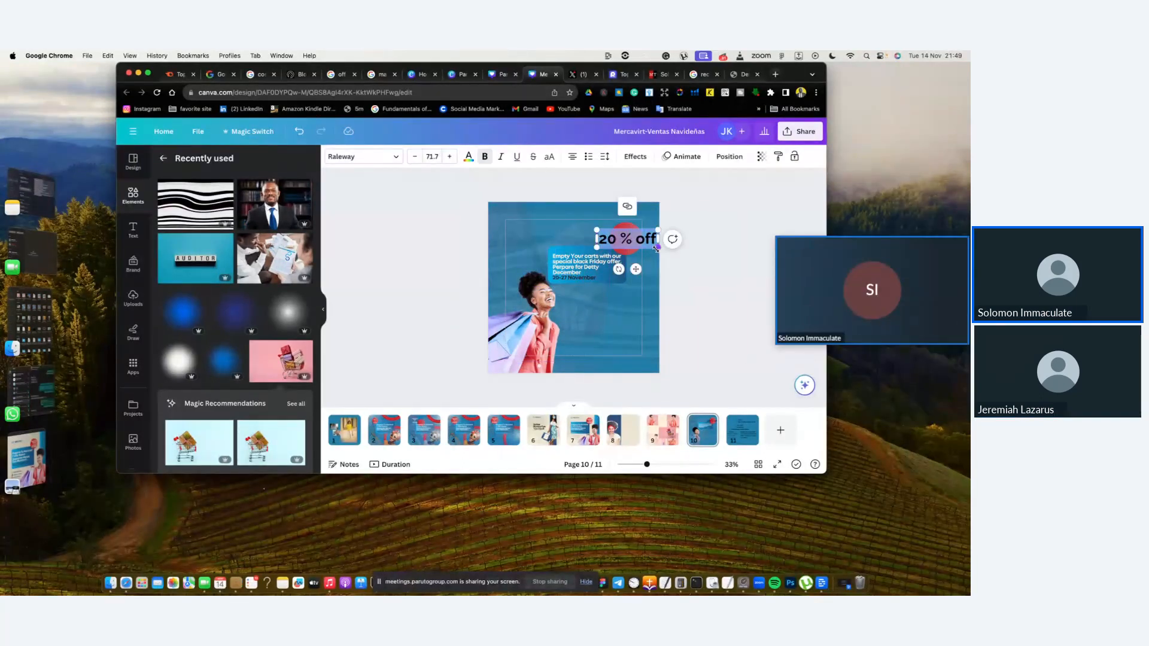
Set the discount text in Mont Bold and capitalize its second word so it reads "20 % Off"
left_click(362, 156)
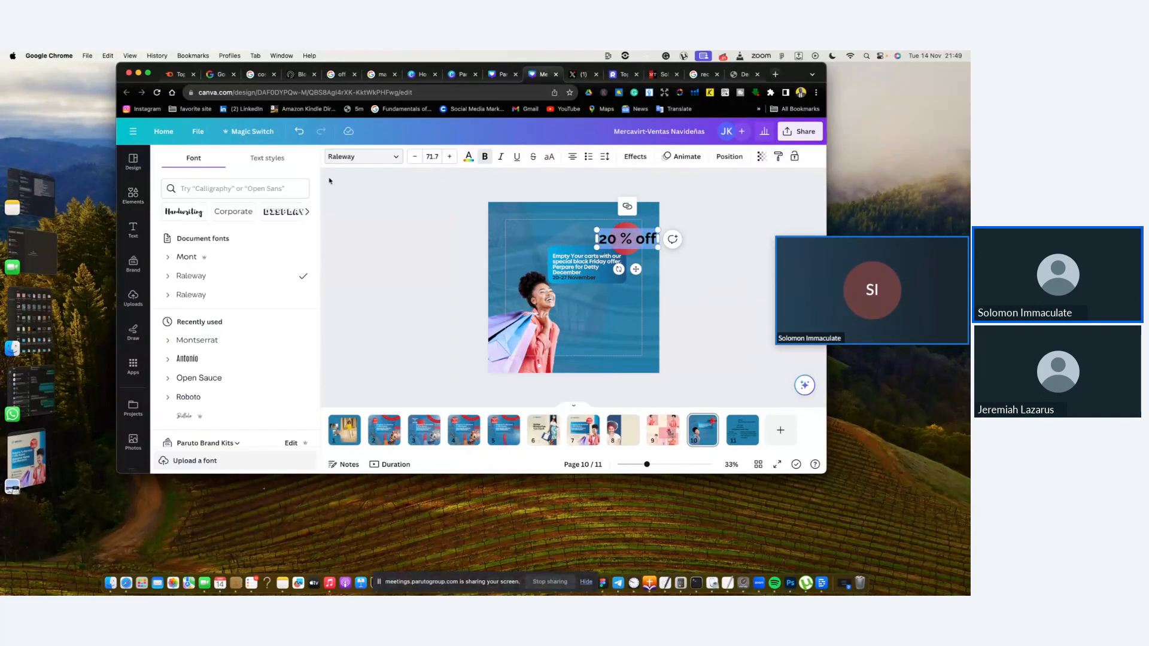
left_click(166, 257)
left_click(197, 314)
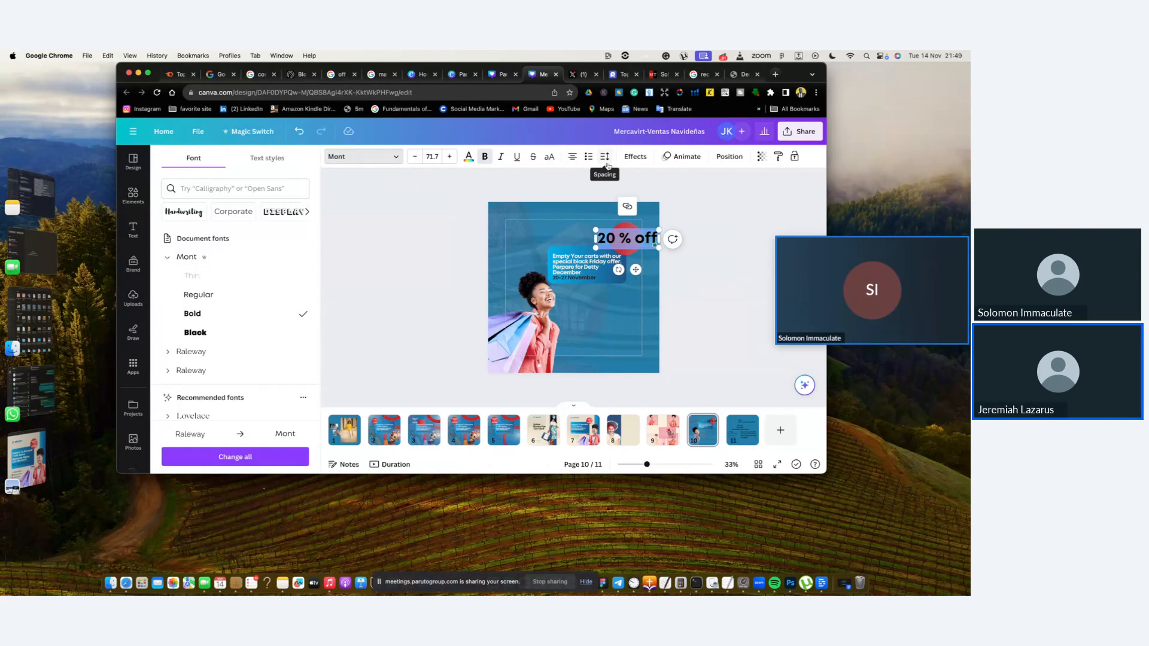
left_click(644, 240)
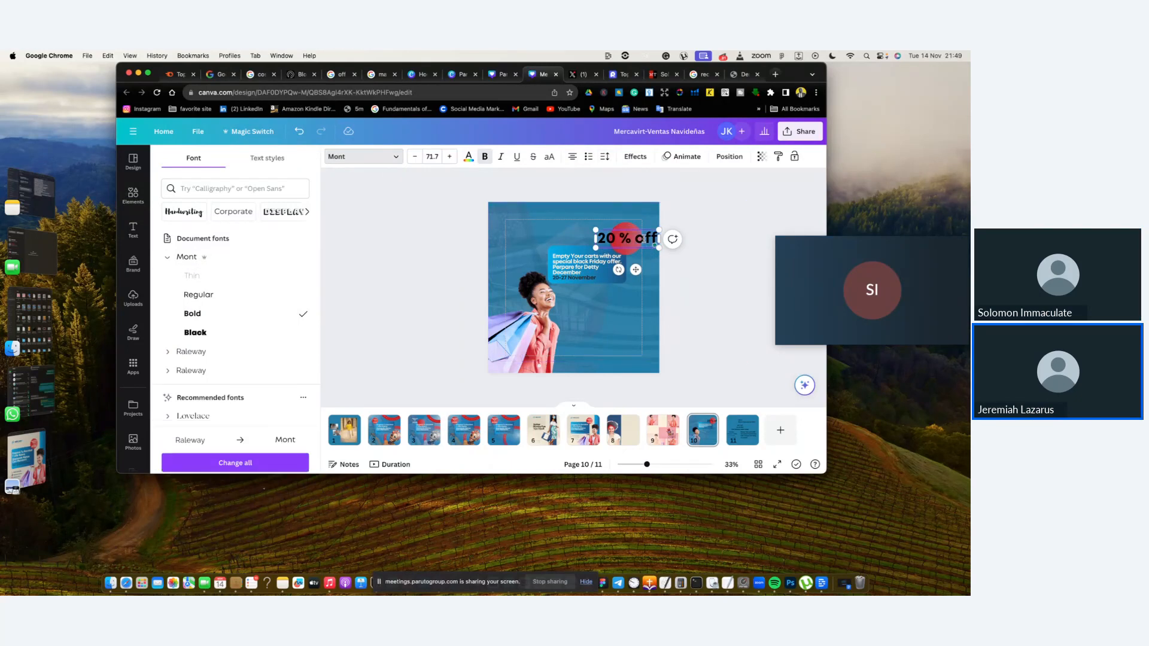
key("BackSpace")
type("O")
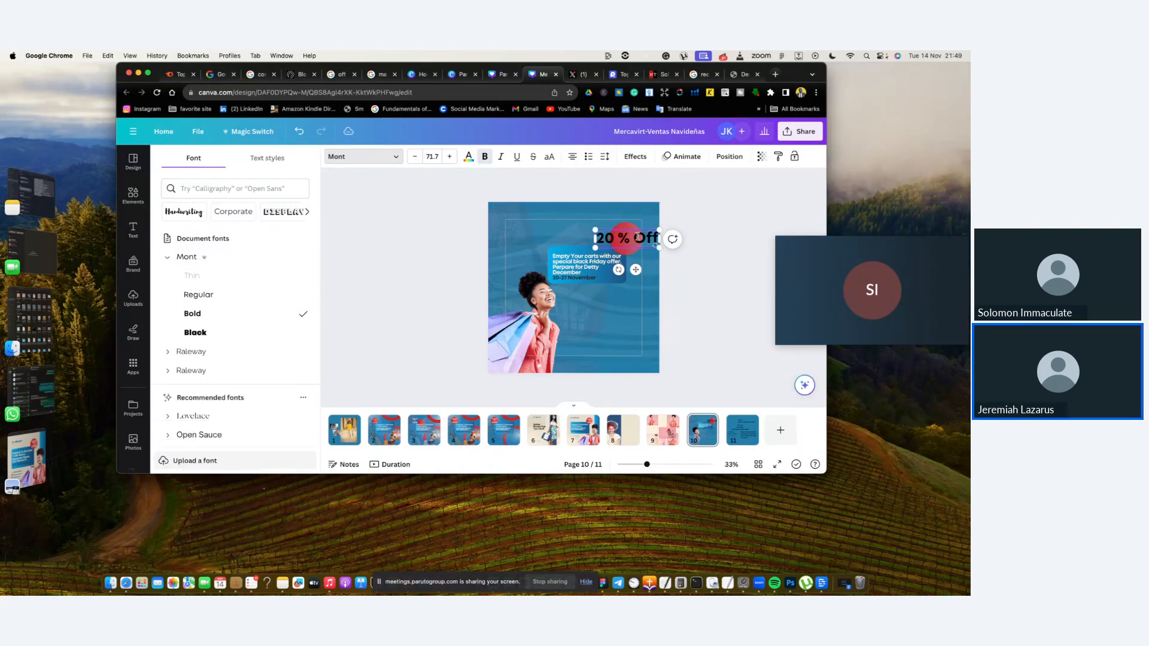
Set the letter spacing of the "20 % Off" text to -47
left_click(604, 157)
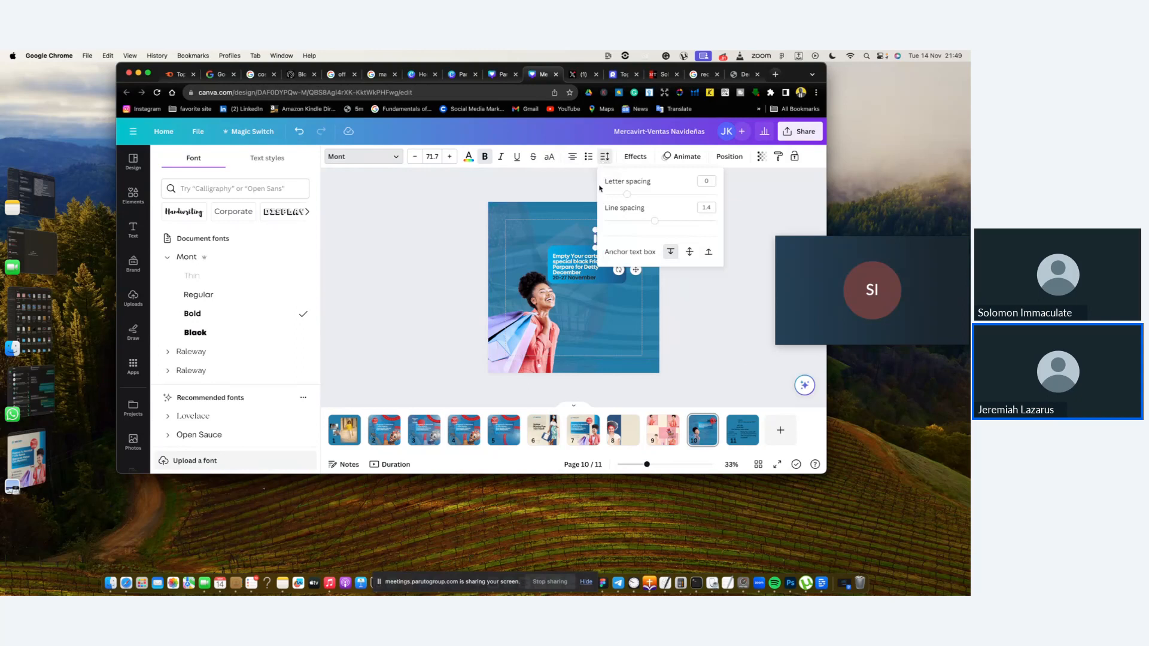
left_click_drag(627, 193, 623, 209)
left_click(561, 225)
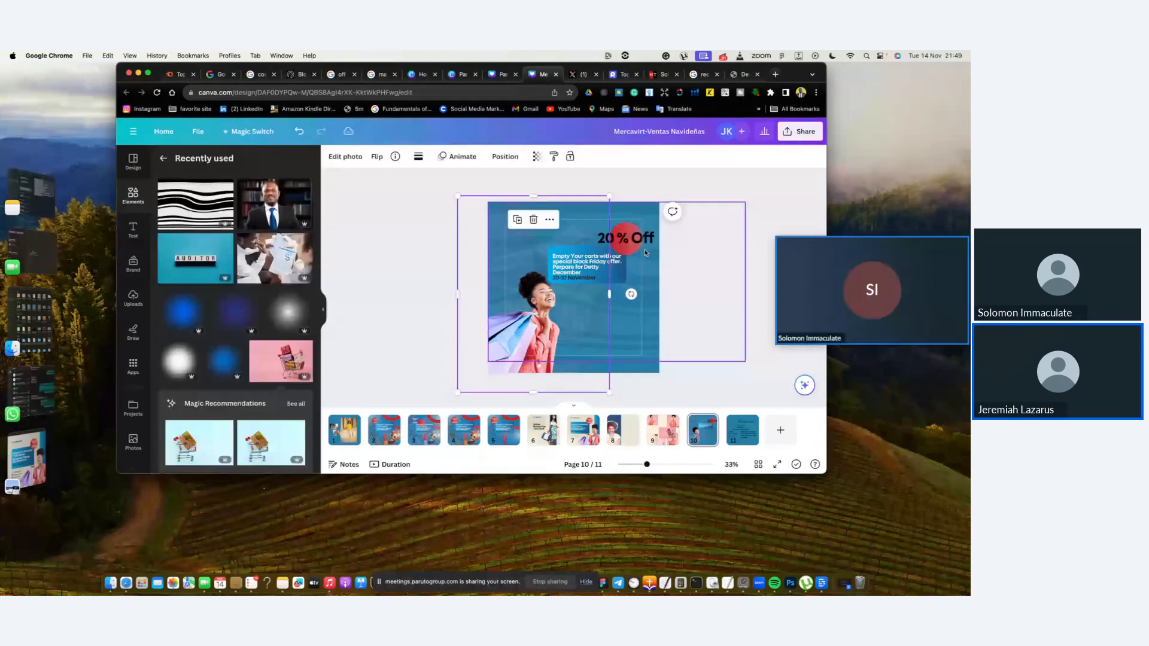
Move the "20 % Off" text off the red circle to the area above the headline box and tighten its letter spacing further
left_click_drag(638, 239, 556, 233)
left_click(604, 156)
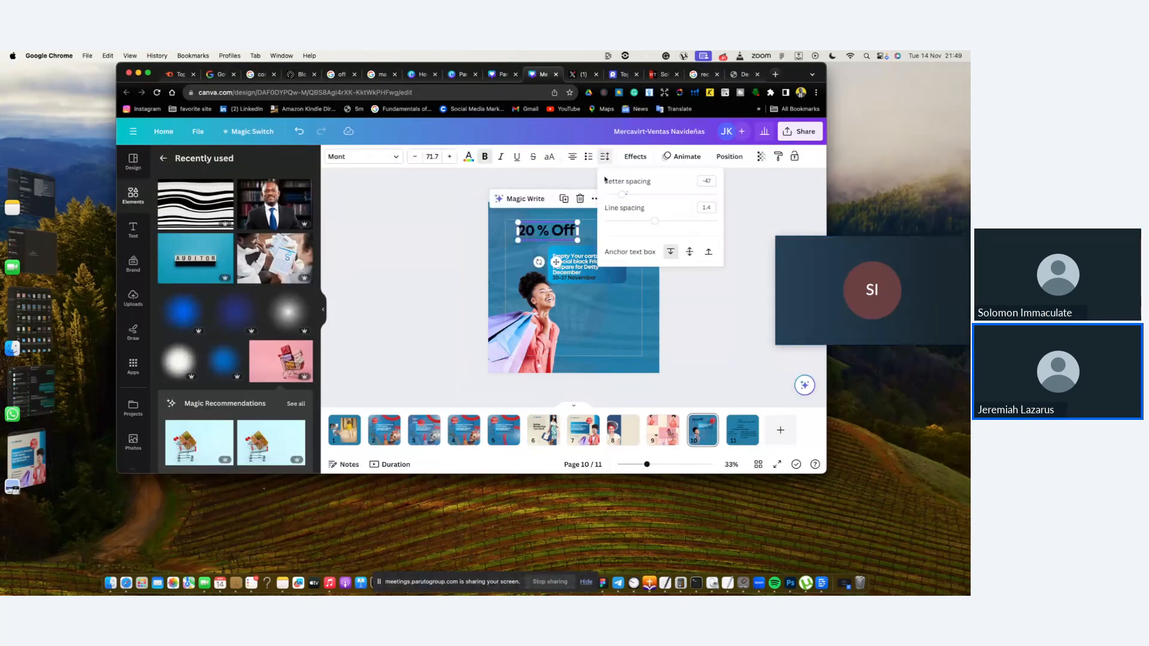
left_click_drag(623, 194, 617, 197)
left_click(554, 230)
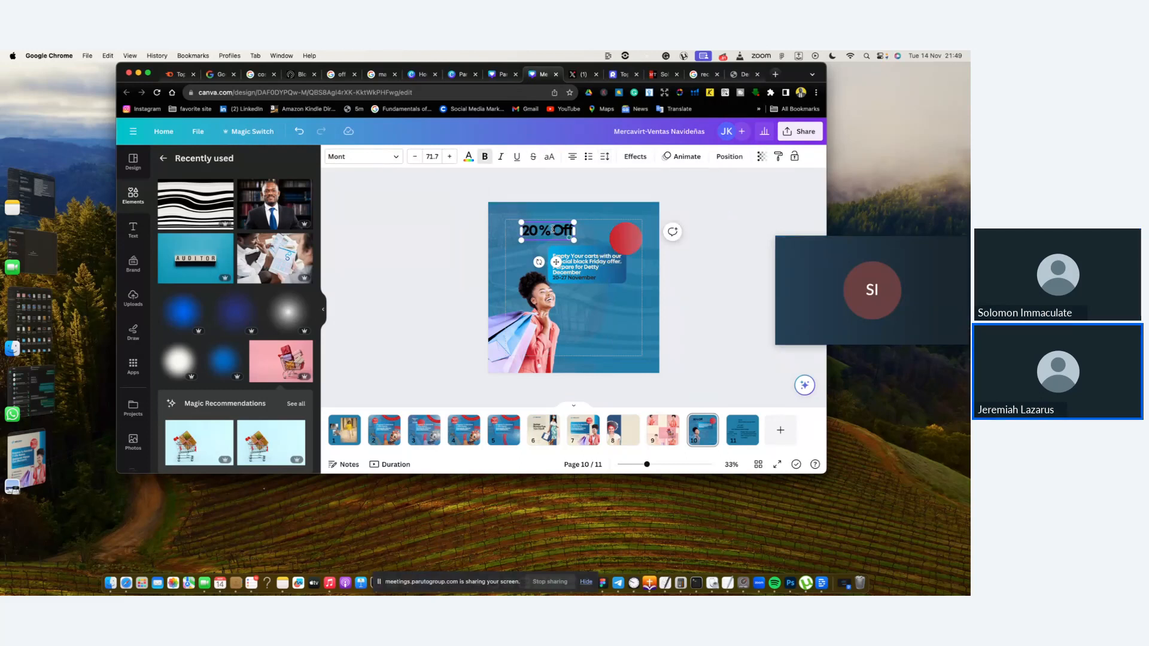
Narrow the "20 % Off" text box so the text wraps onto two lines, and left-align it
left_click_drag(573, 233, 563, 242)
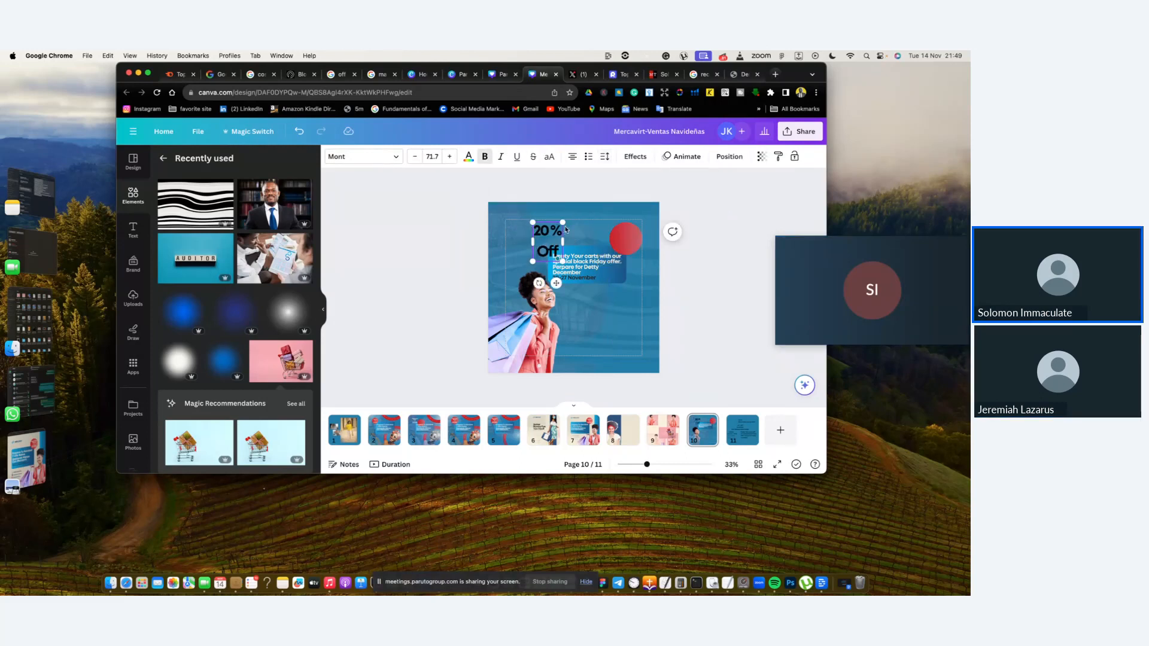
left_click(571, 158)
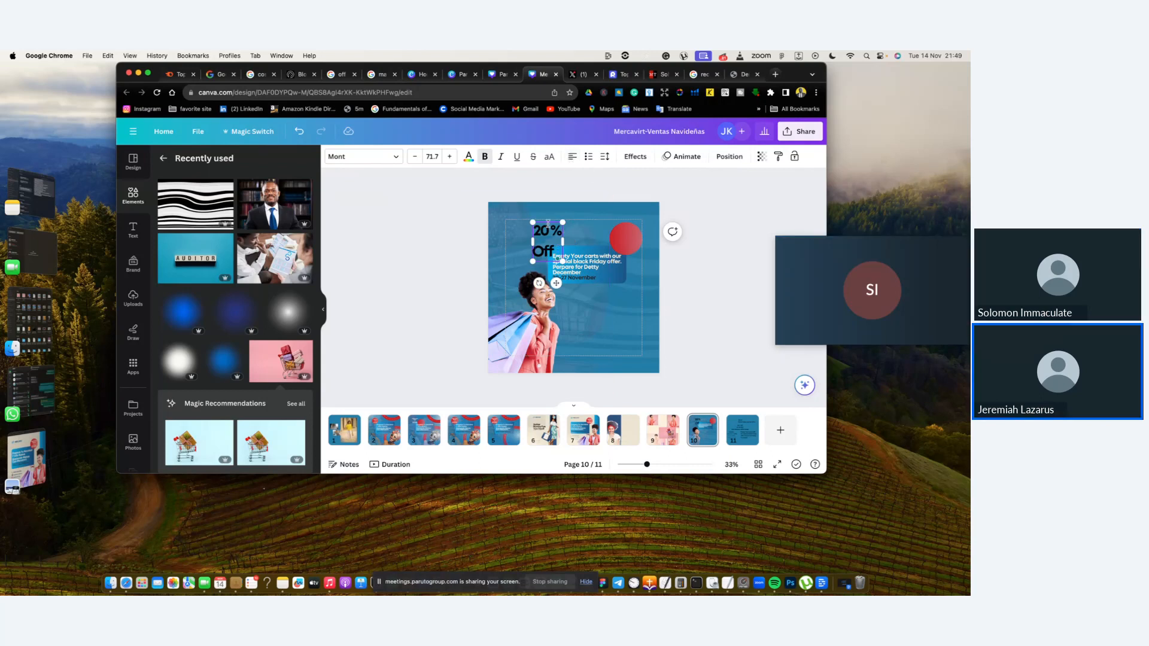
Reduce the line spacing of the two-line "20 % Off" text so its lines sit close together
left_click(605, 156)
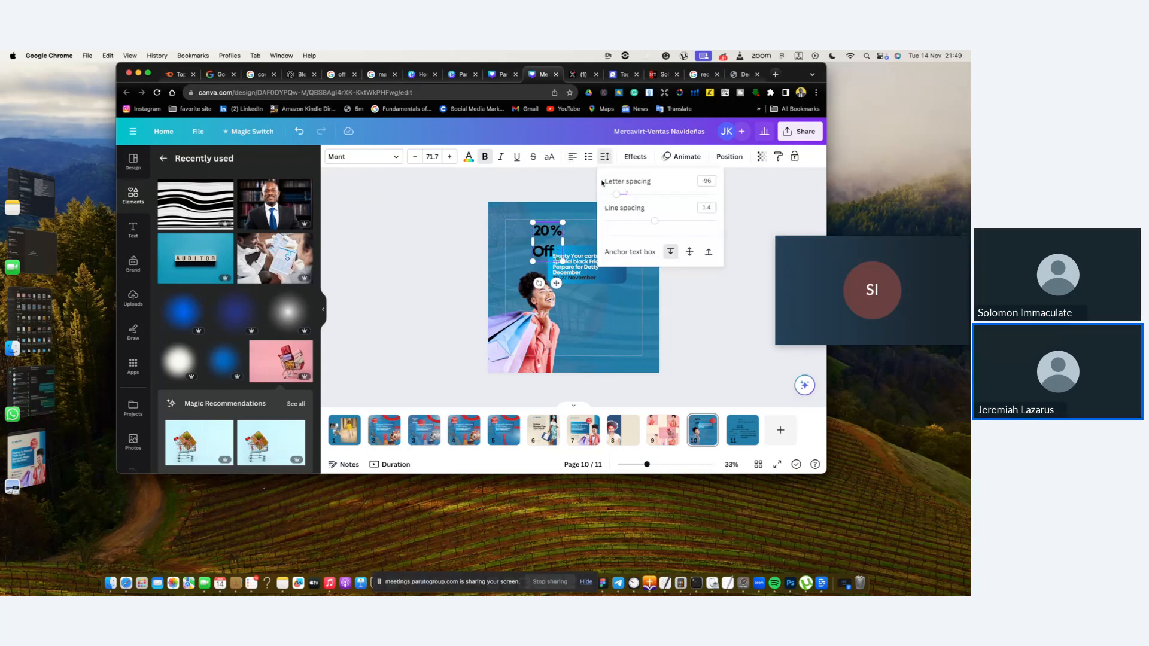
left_click_drag(654, 221, 612, 222)
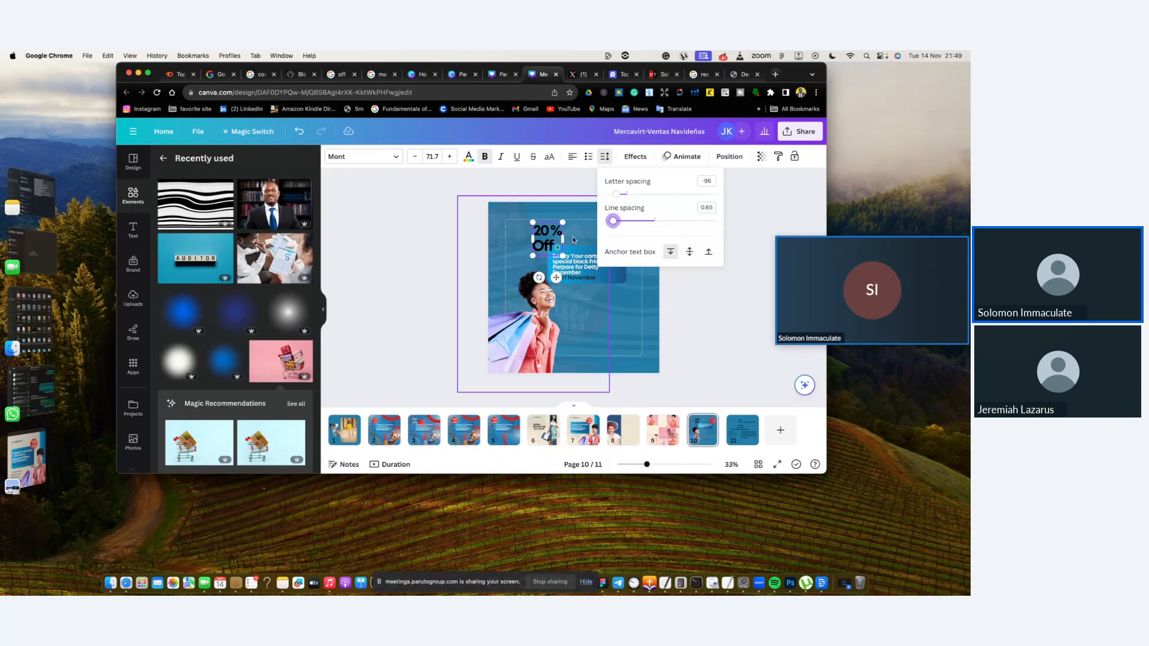
left_click(622, 331)
Move the "20 % Off" text onto the red circle and scale it down to font size 37.2
left_click_drag(545, 238, 621, 230)
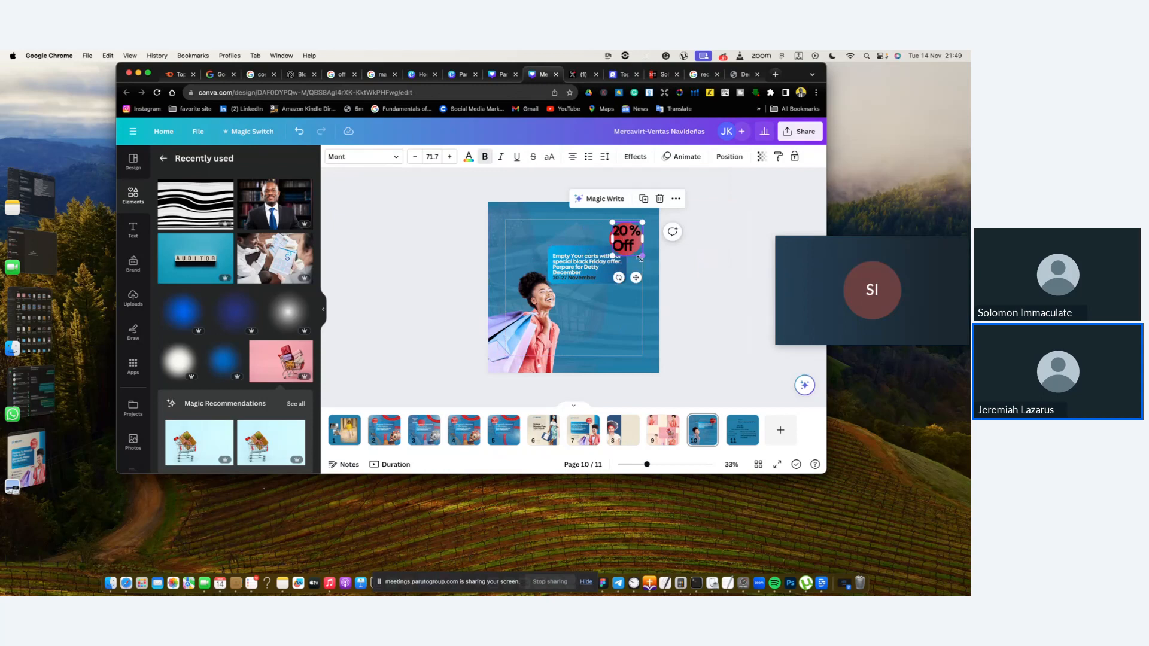
key("super+equal")
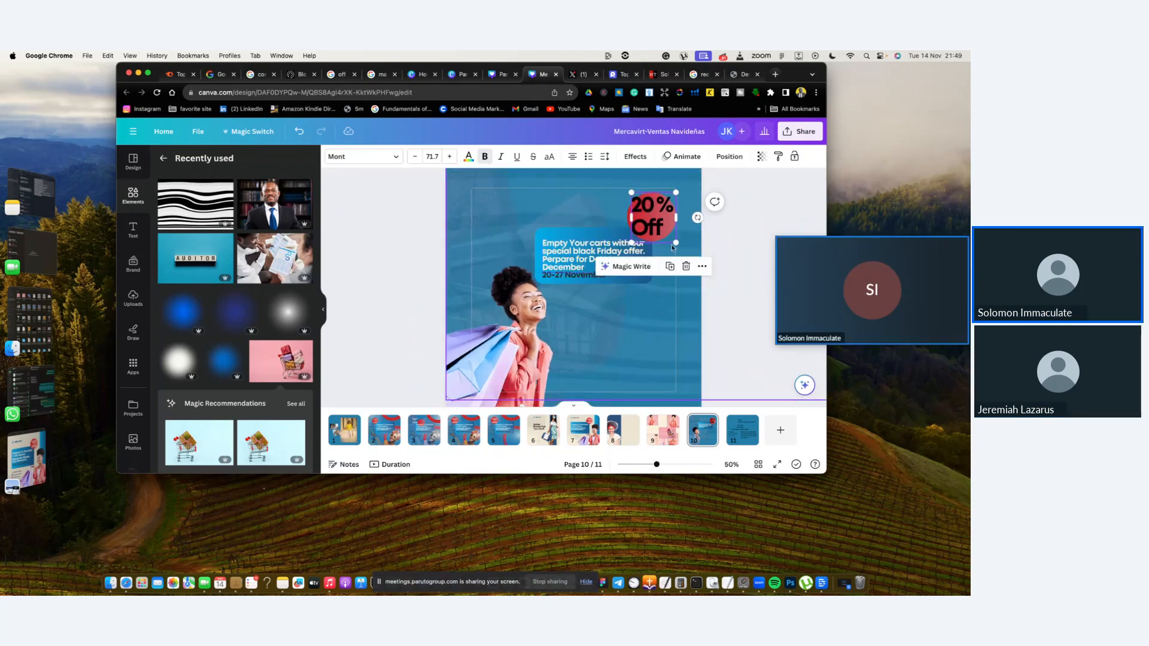
left_click_drag(675, 243, 695, 213)
left_click(711, 275)
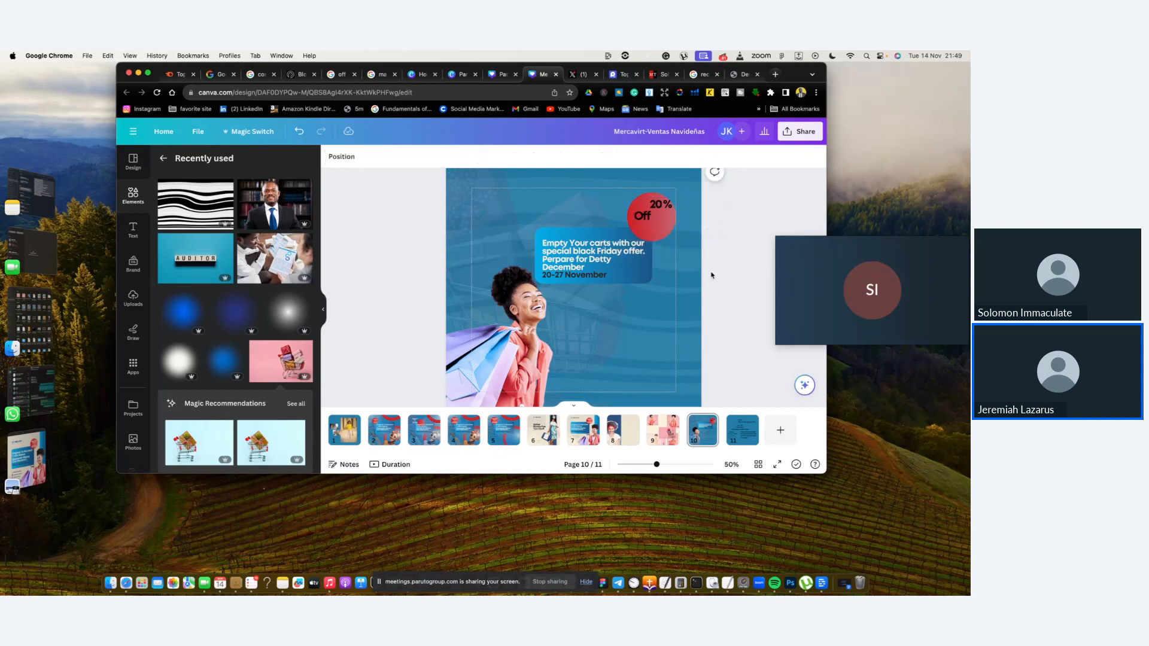
Left-align the two-line "20 % Off" text on the red circle
left_click(662, 204)
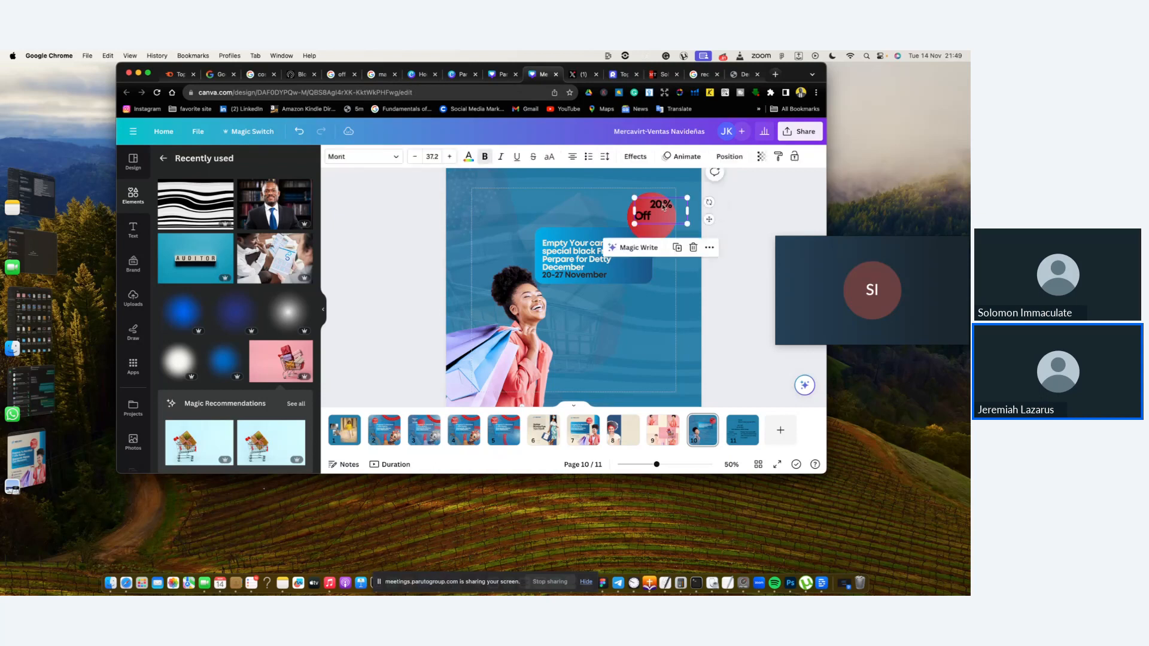
left_click(575, 157)
left_click(575, 157)
left_click(713, 228)
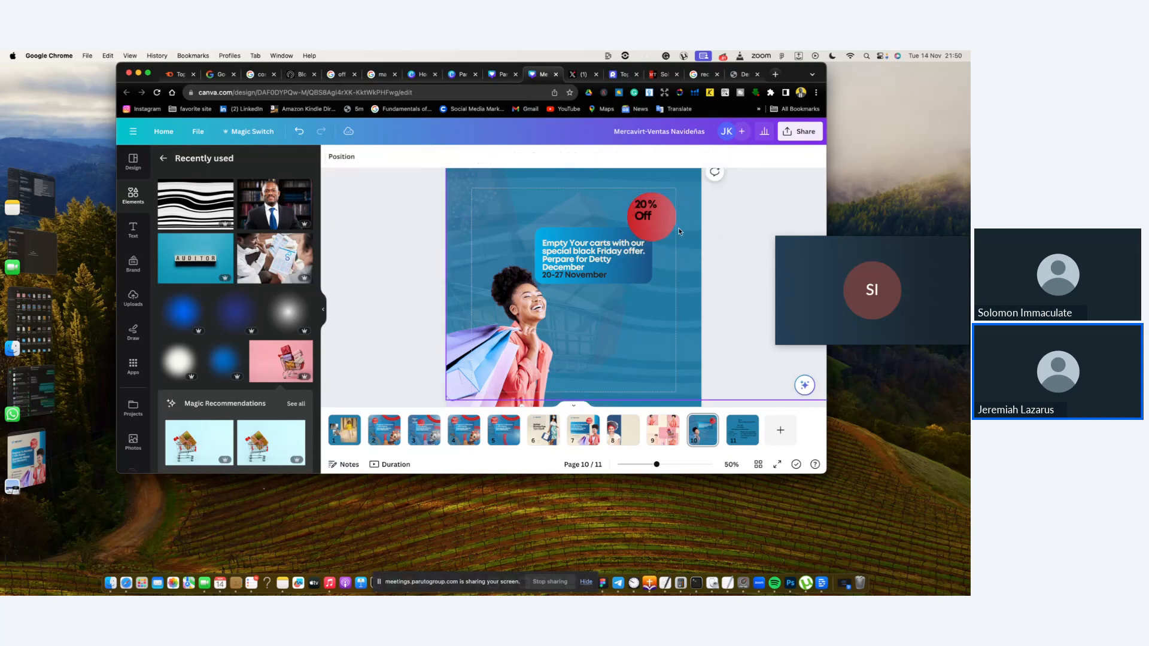
Duplicate the "20 % Off" text, replace the copy's wording with "+", and place it just after the word "Off"
left_click(642, 213)
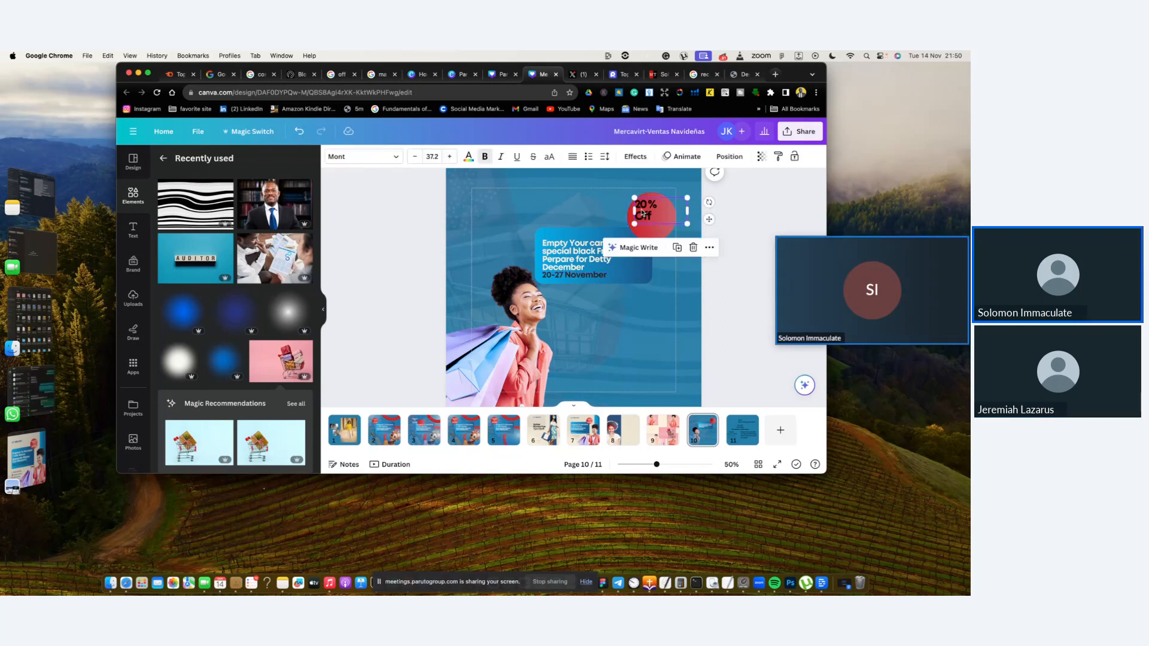
left_click_drag(642, 213, 649, 224)
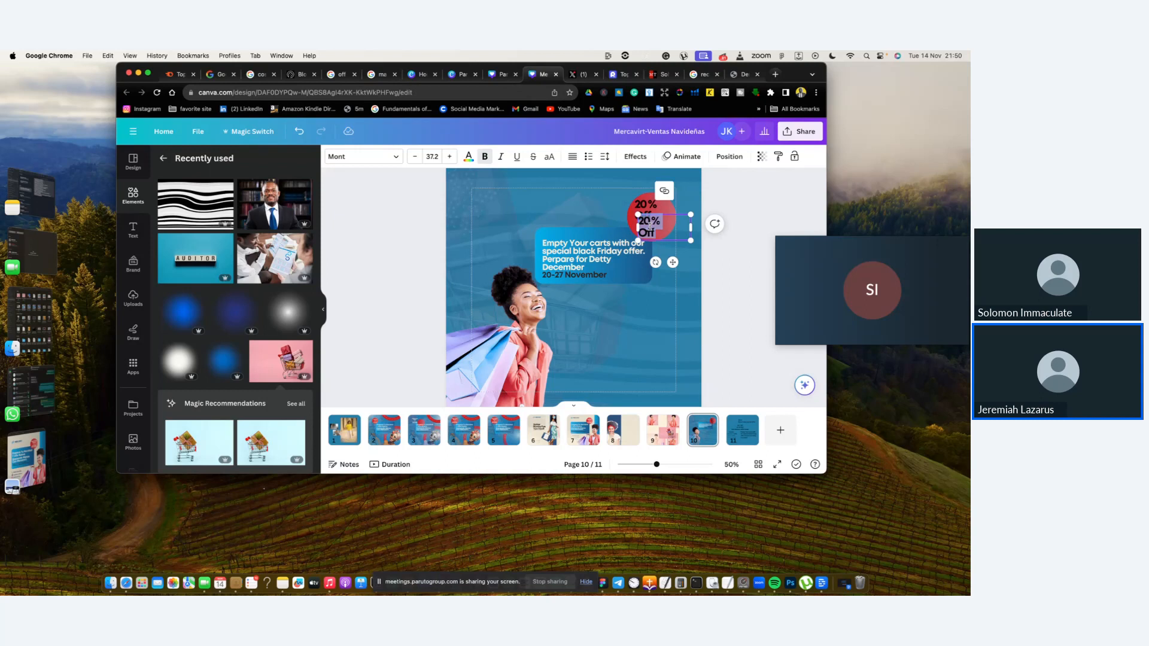
type("f")
left_click(684, 259)
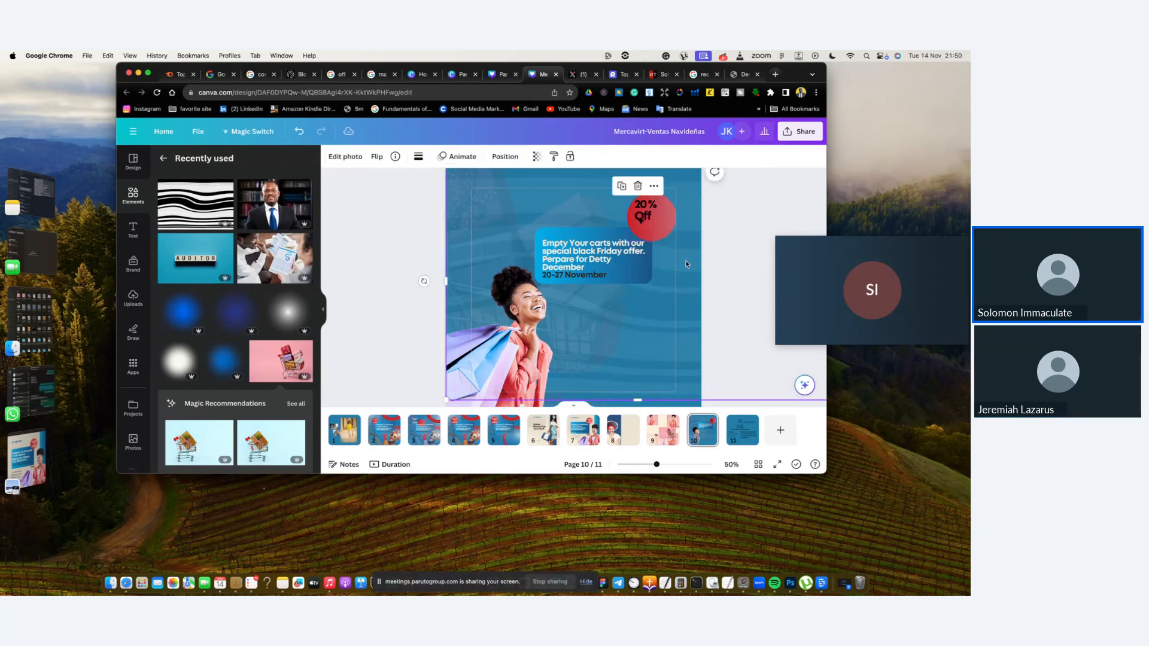
left_click_drag(651, 219, 665, 216)
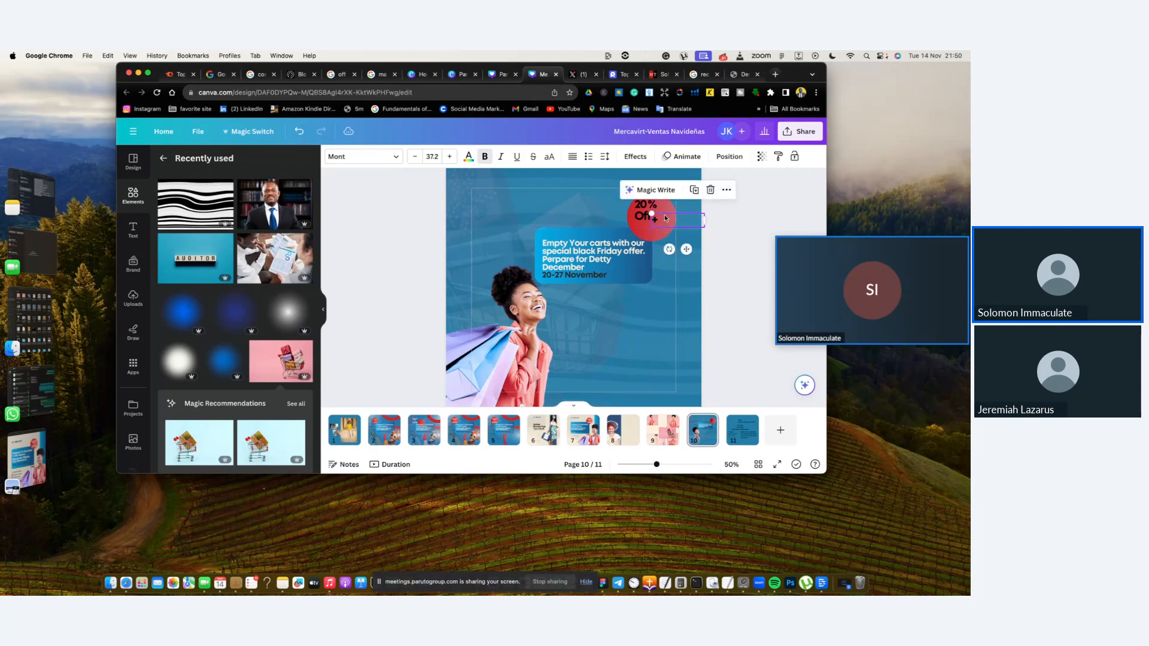
Remove the line break in the discount text so "20 % Off" sits on a single line
left_click(637, 210)
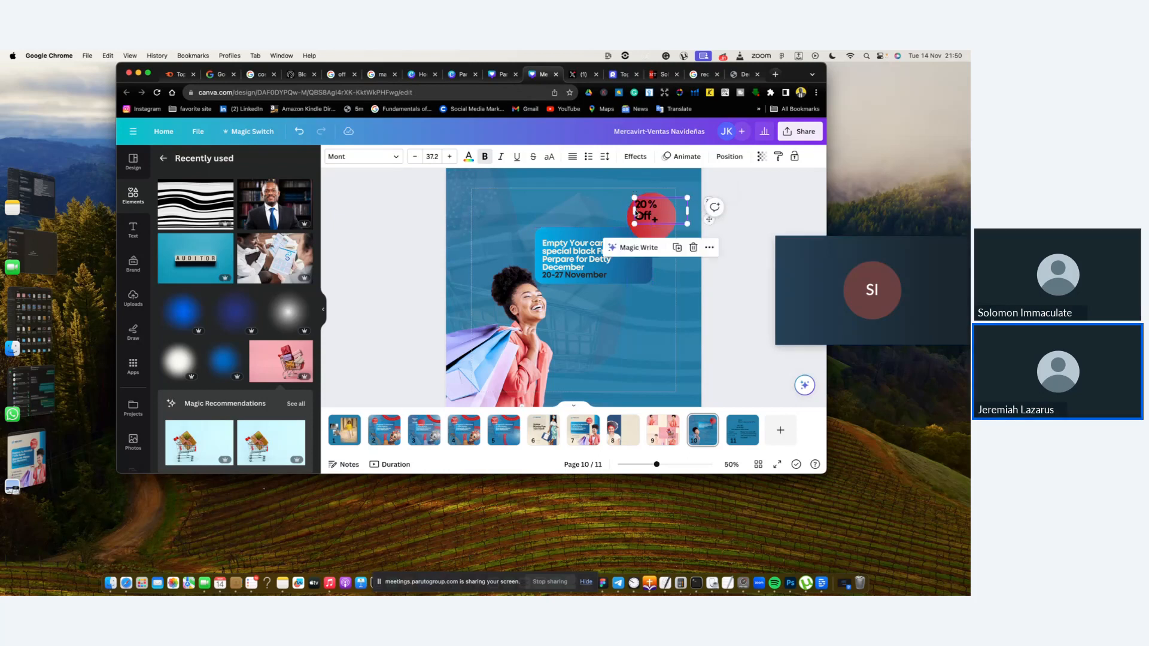
left_click(638, 215)
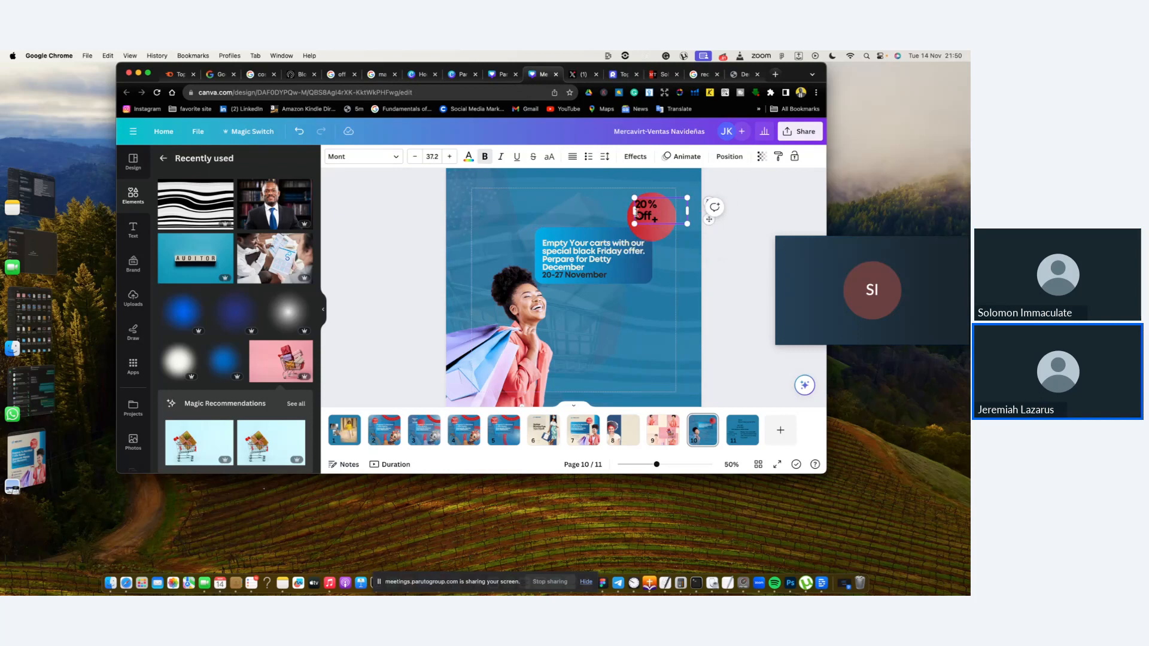
key("BackSpace")
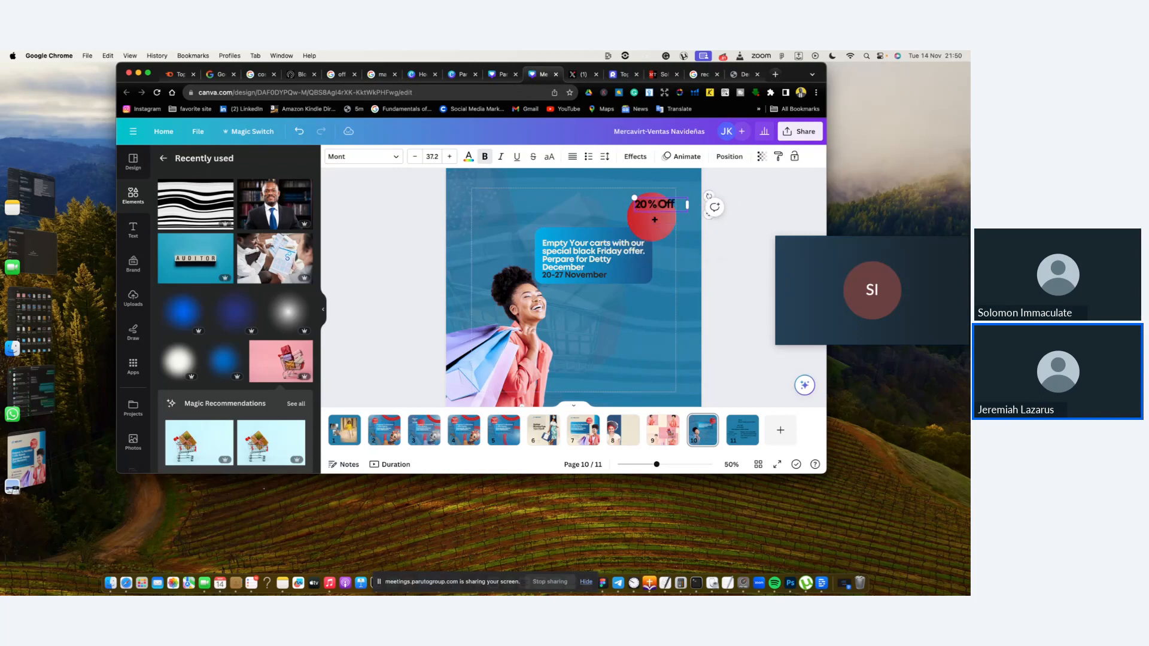
left_click(693, 248)
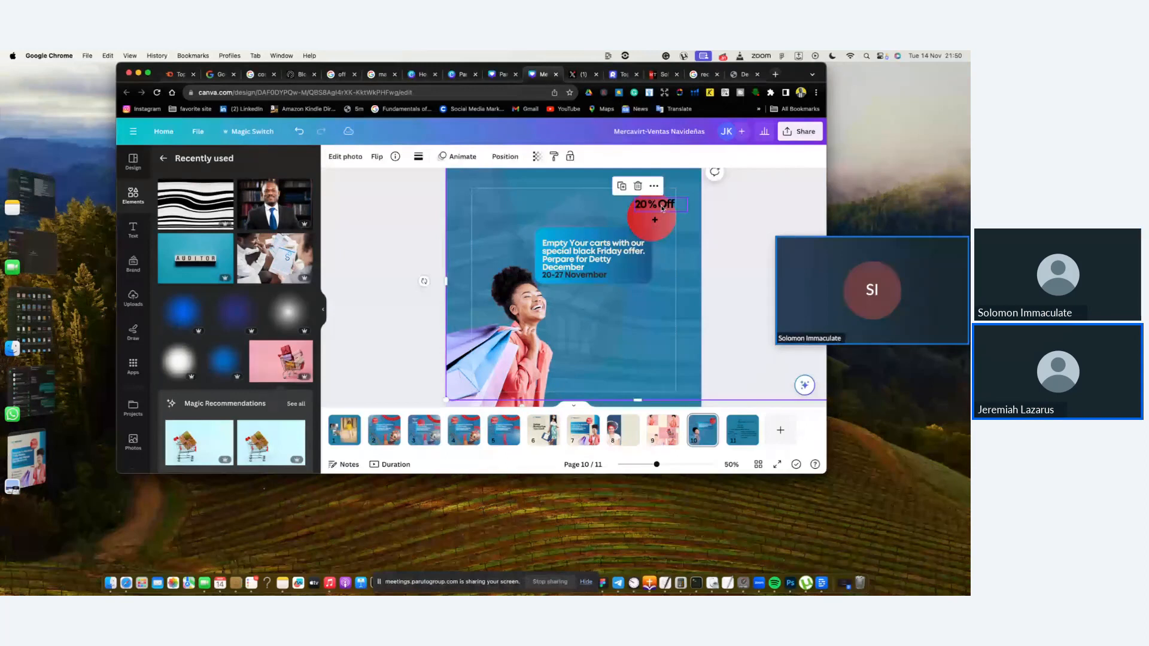
Center the "20 % Off" line on the red circle, with the "+" slightly enlarged to size 41.8 and centered beneath it
left_click_drag(661, 209, 652, 219)
left_click(654, 218)
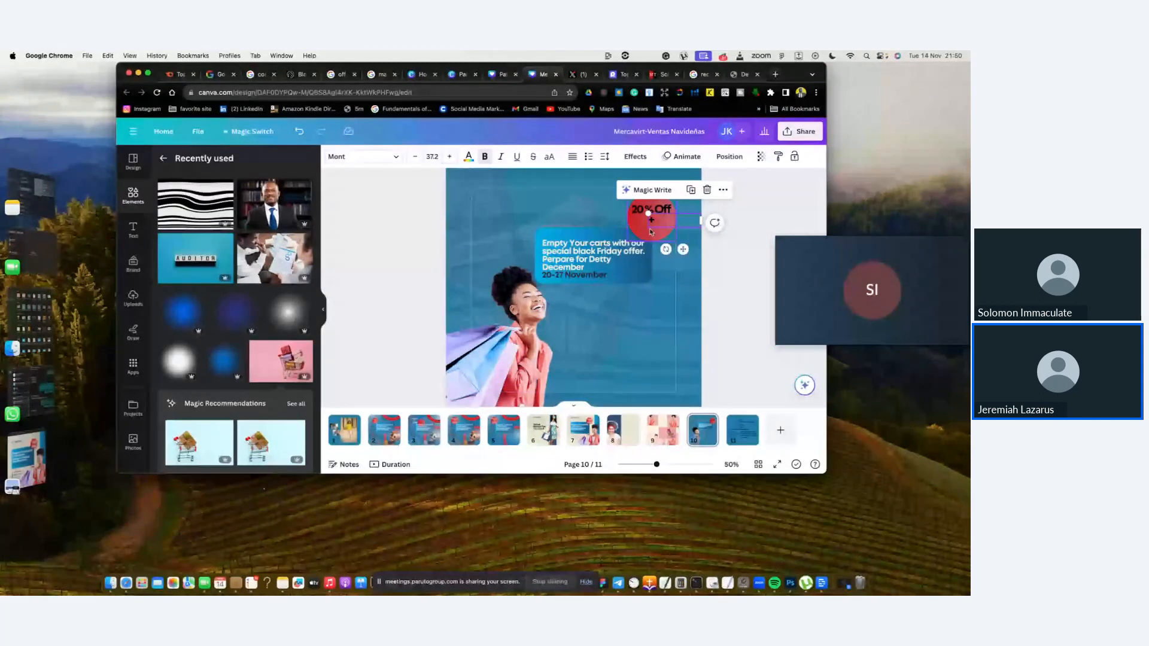
left_click_drag(649, 228, 654, 223)
left_click(697, 223)
left_click(647, 223)
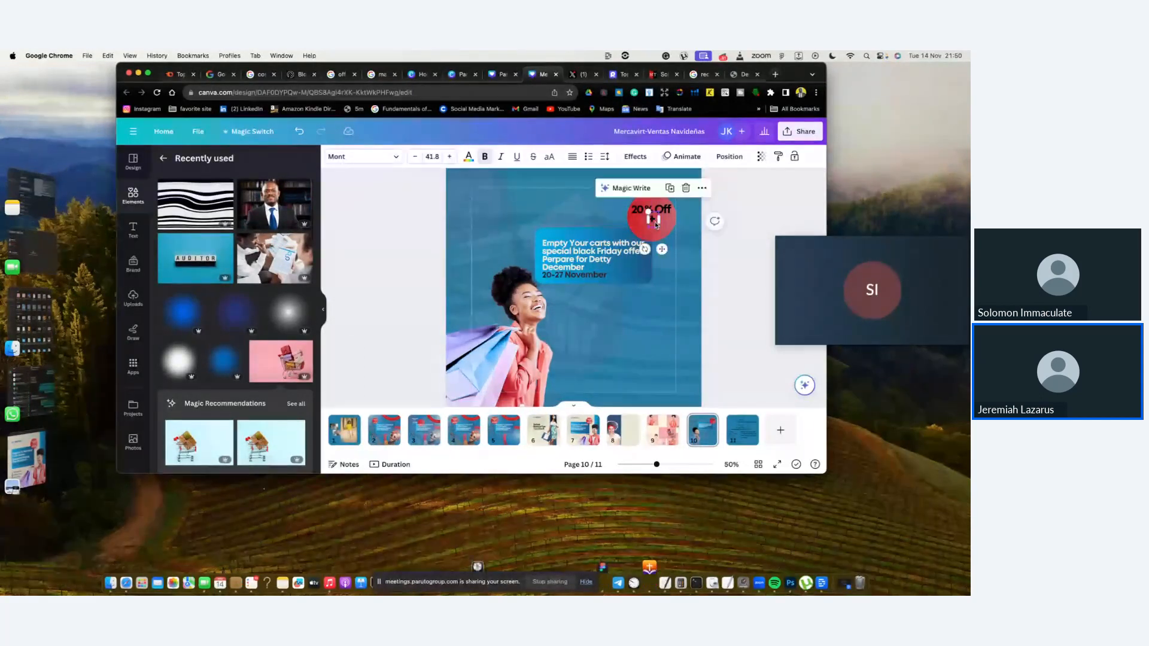
left_click(688, 257)
left_click(655, 218)
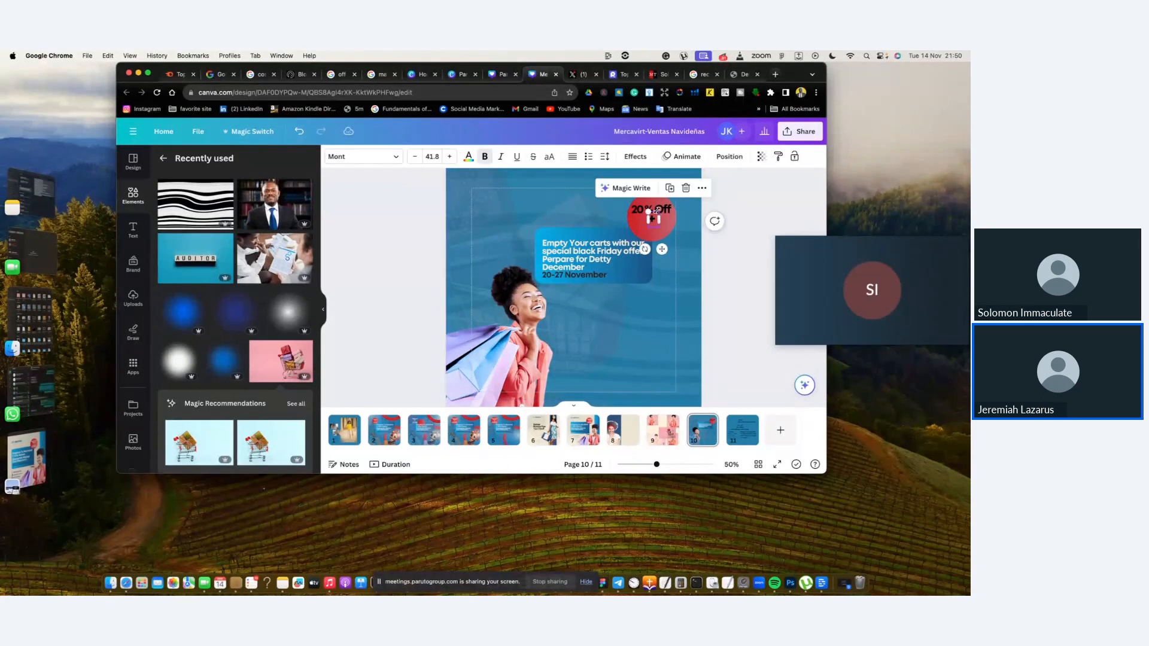
Duplicate the "20 % Off" text below the plus sign and change the copy to "Free Delivery"
left_click(667, 209)
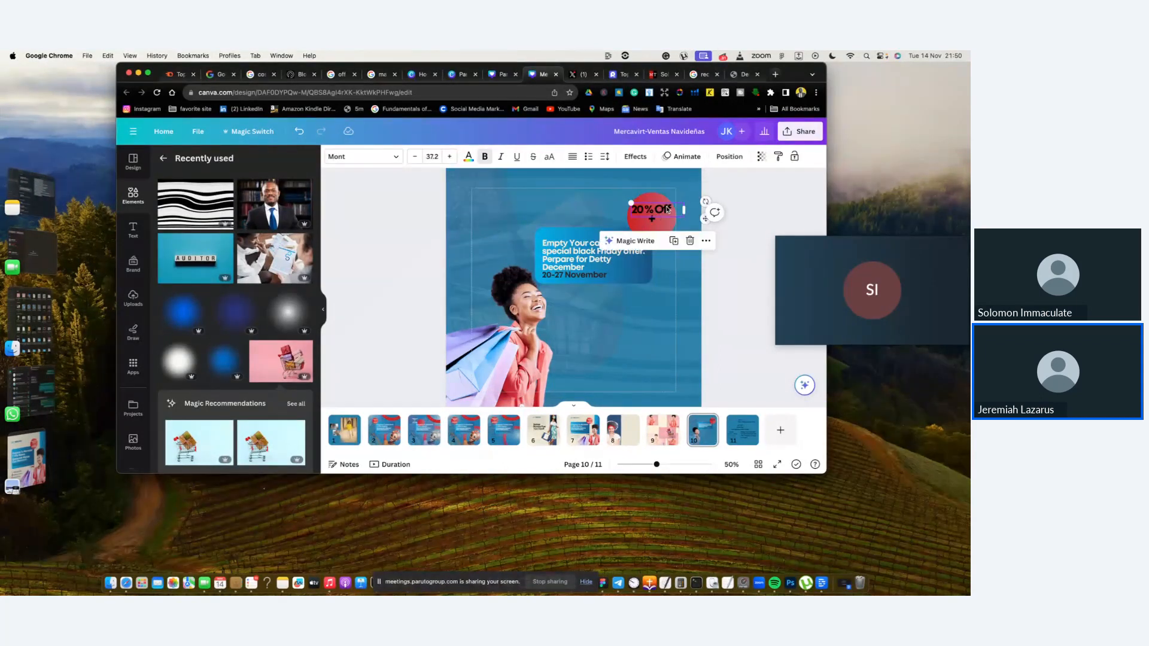
key("super+d")
left_click_drag(667, 208, 660, 226)
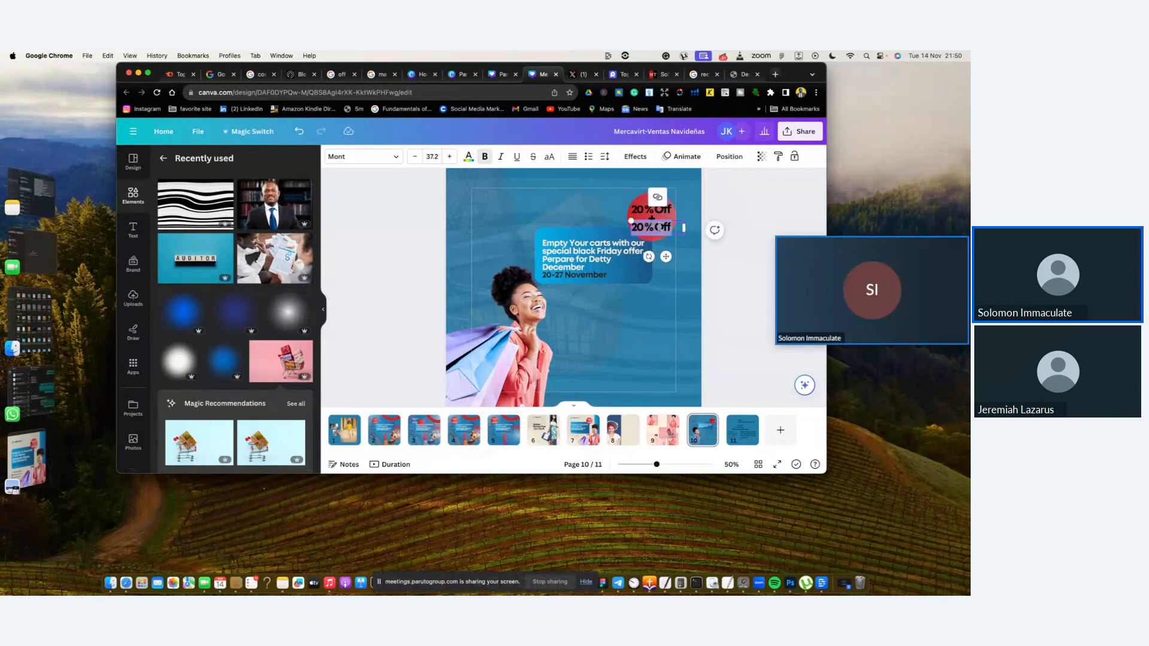
type("Free")
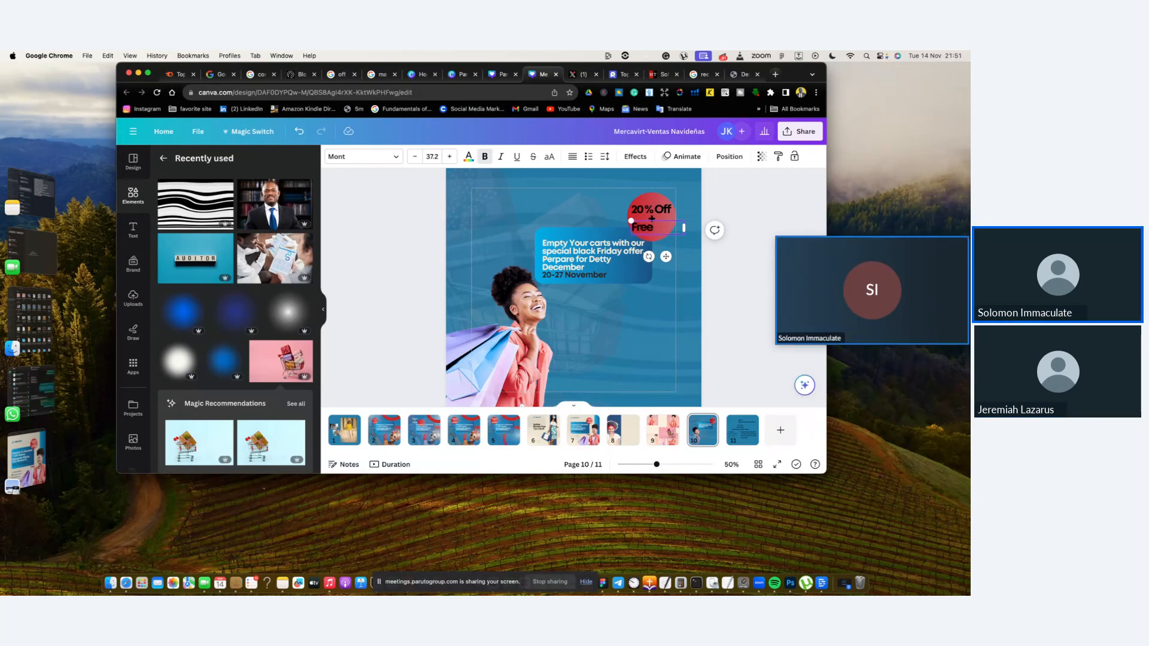
type("li")
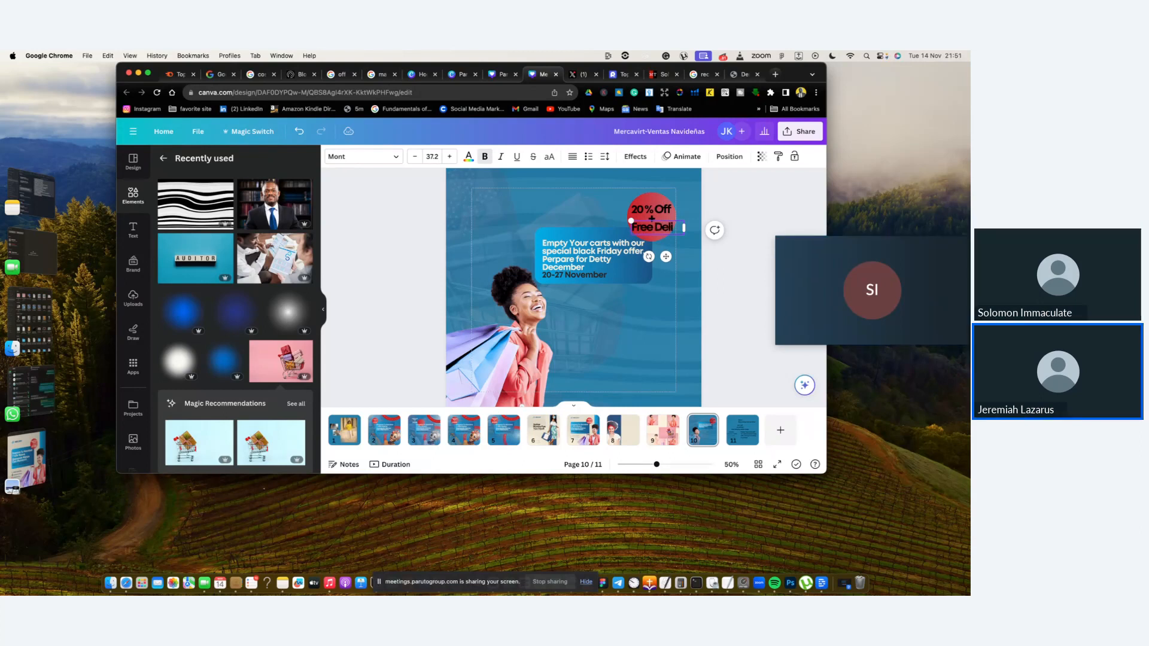
type("very")
Reduce the line spacing of the "Free Delivery" text and move it up beneath the "20 % Off" line
left_click(604, 156)
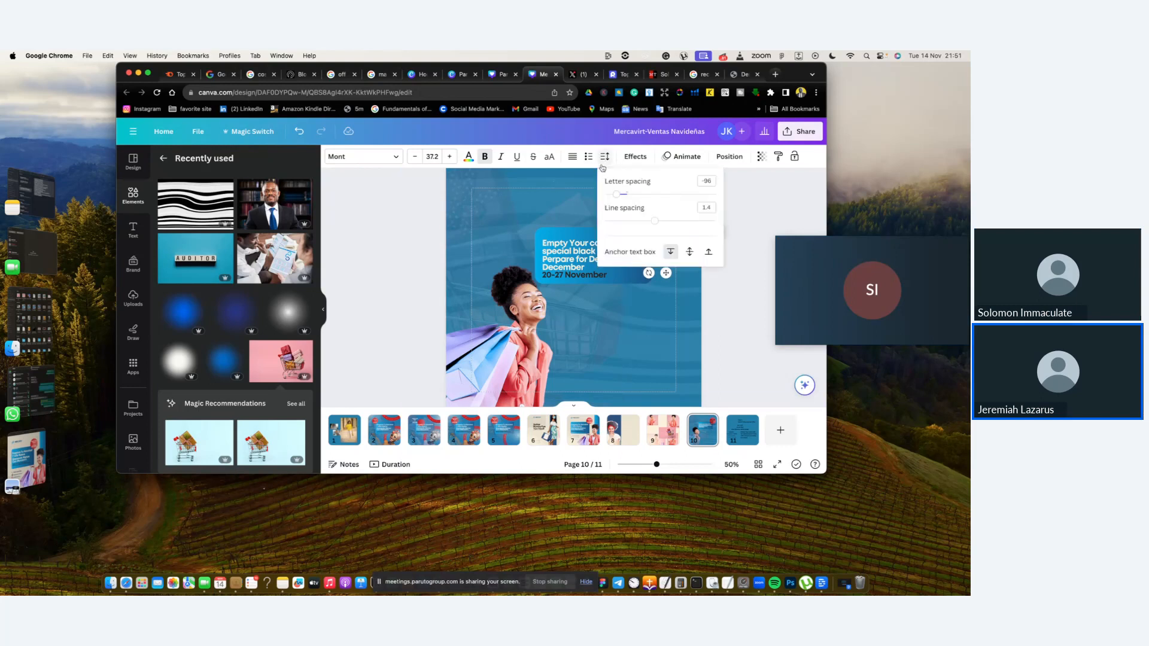
left_click_drag(656, 222, 623, 223)
left_click(531, 215)
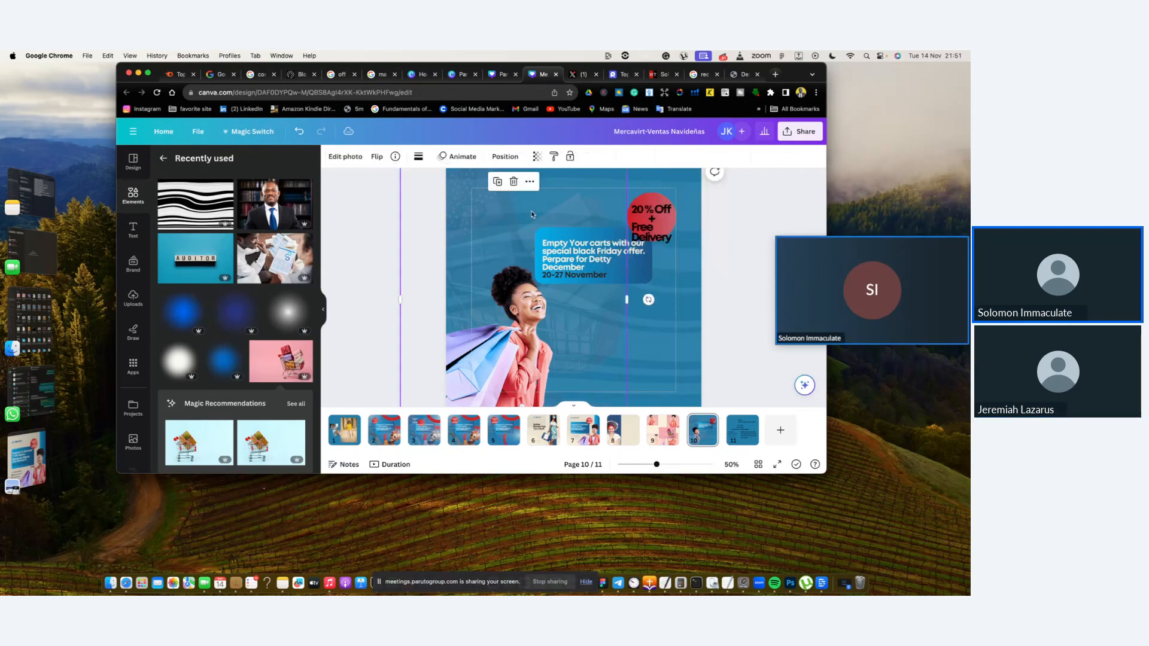
left_click(658, 231)
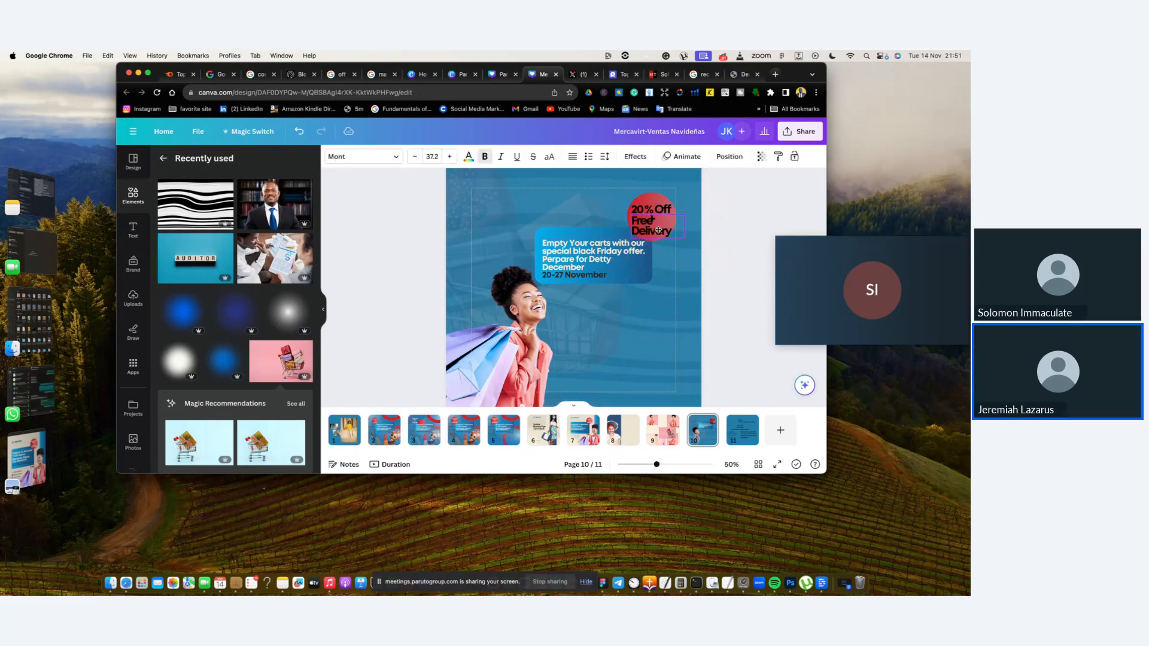
Shift the shopper photo left, and move the headline, date line and blue box together left to clear the discount circle
left_click(518, 316)
left_click_drag(518, 316, 492, 307)
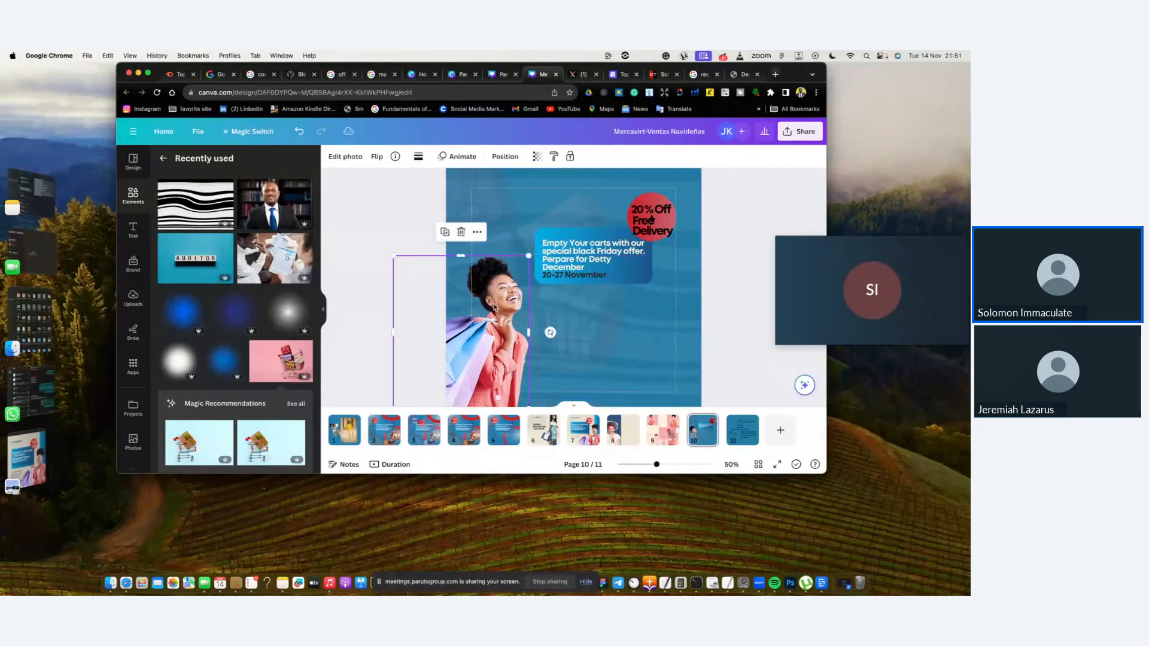
left_click(557, 258)
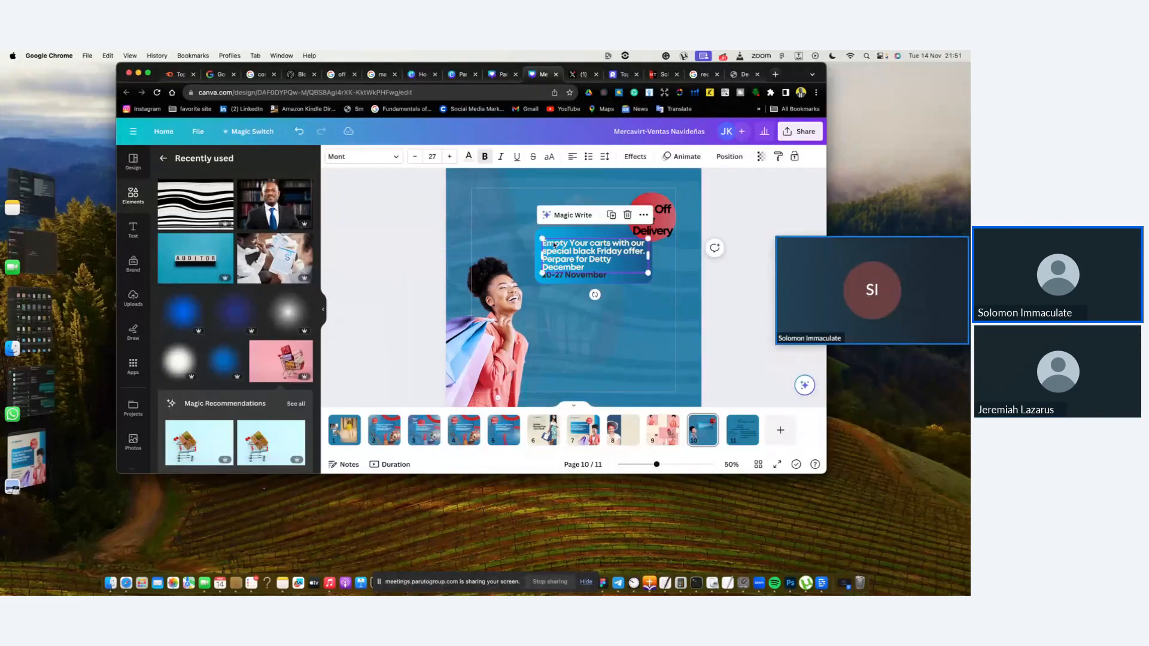
left_click(560, 276, "shift")
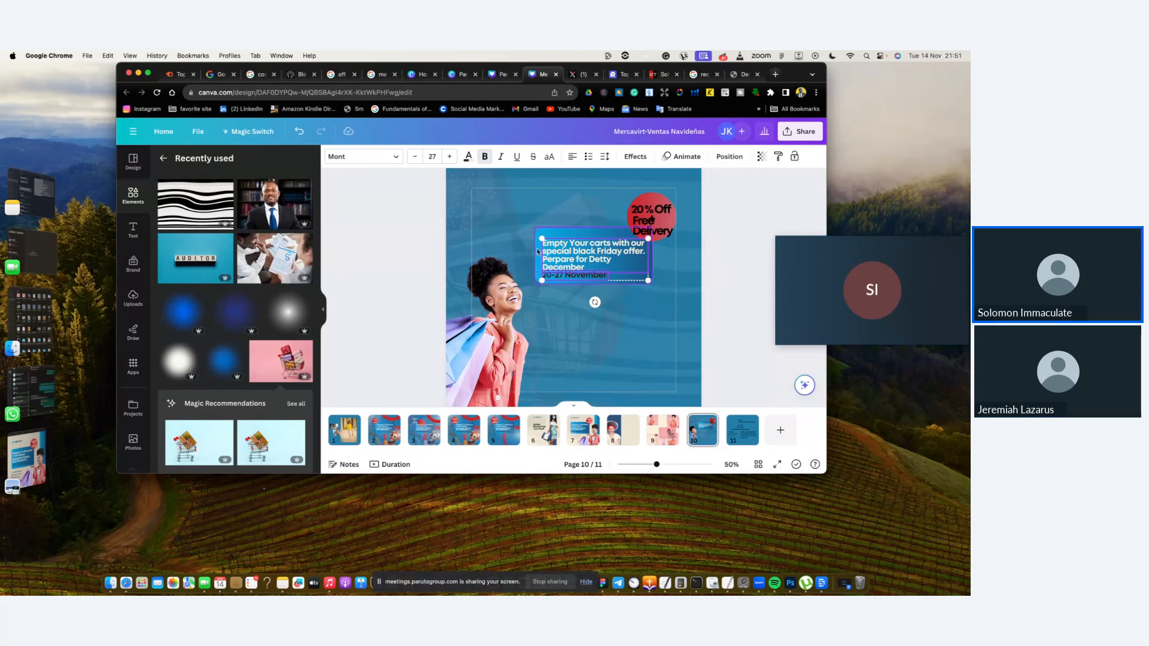
left_click(541, 228)
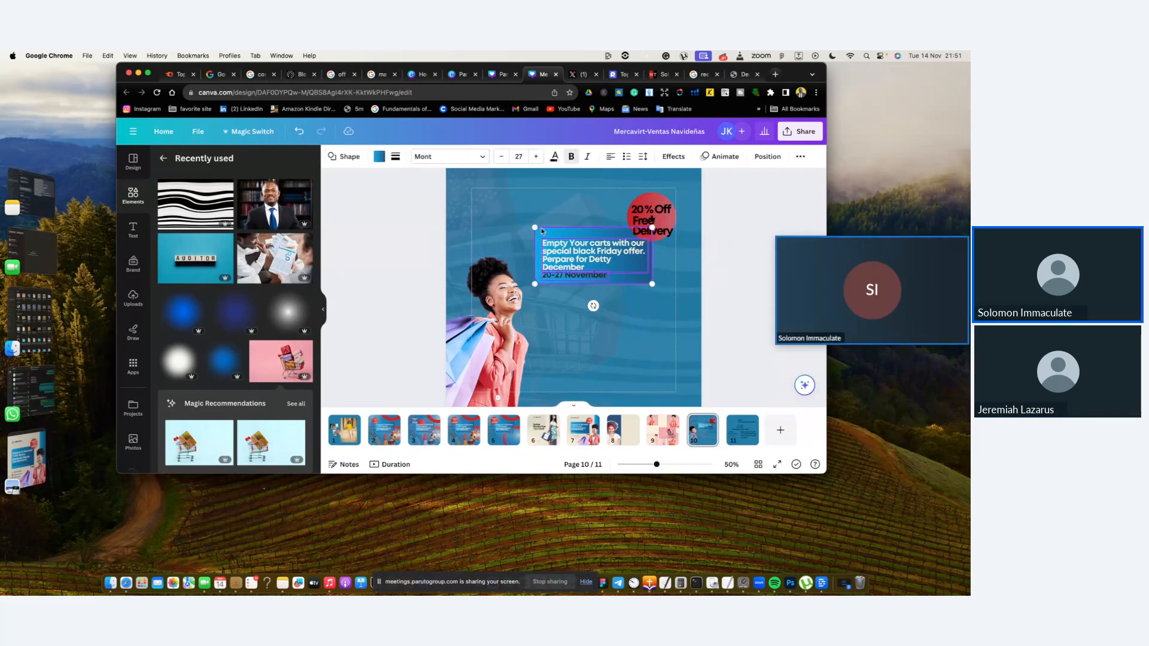
key("shift+Left")
key("shift+Left")
key("shift+Left")
key("shift+Left")
key("shift+Left")
key("shift+Left")
key("shift+Left")
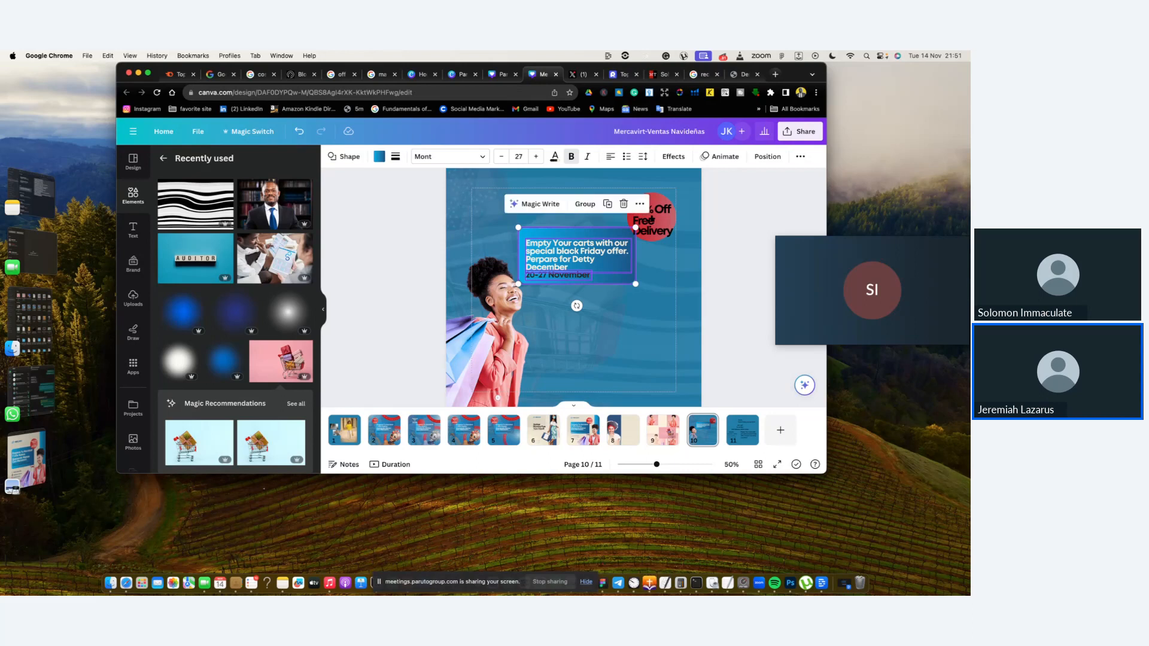
left_click(657, 282)
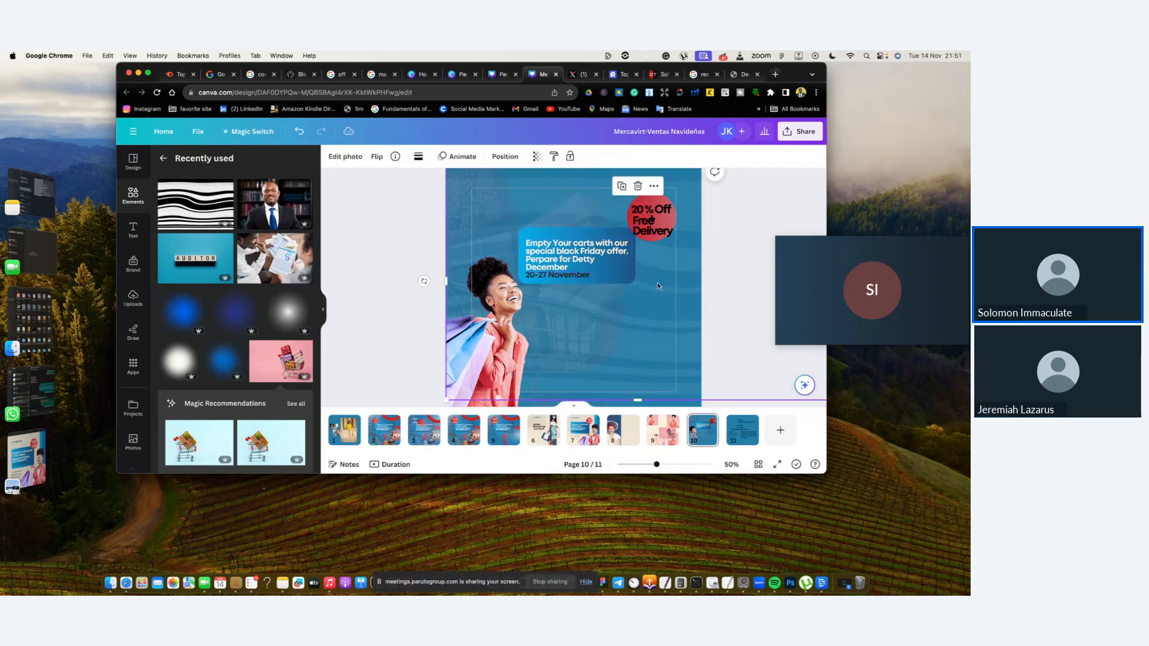
Nudge the headline, date line and blue box together slightly further left
left_click(583, 251)
left_click(583, 254)
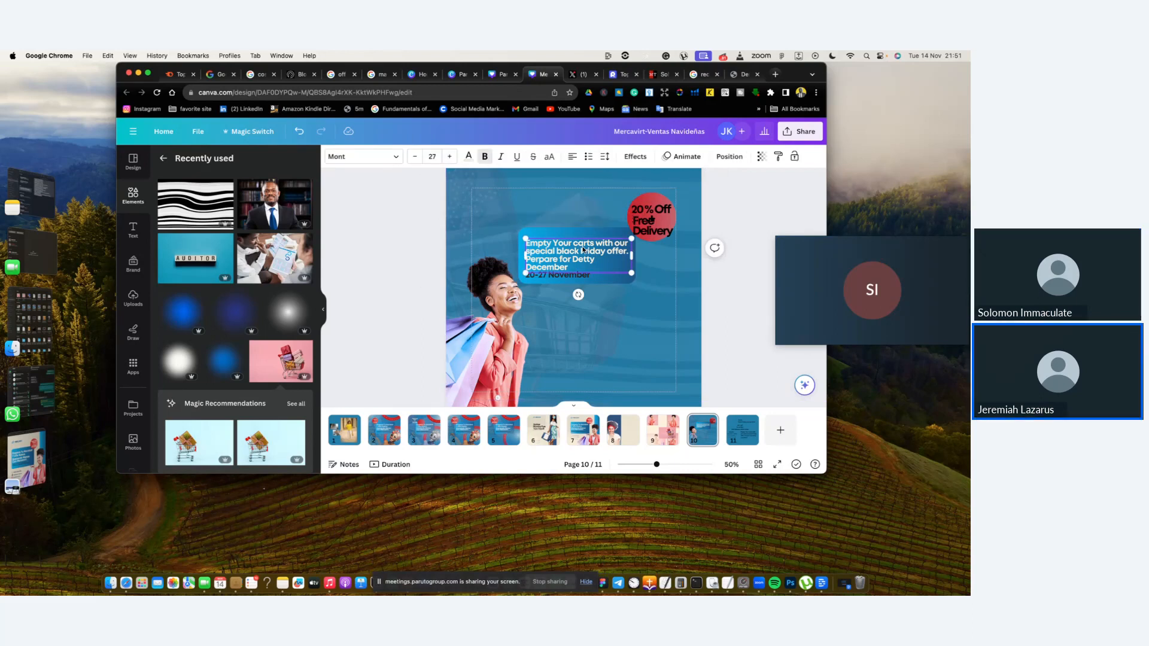
left_click(578, 280)
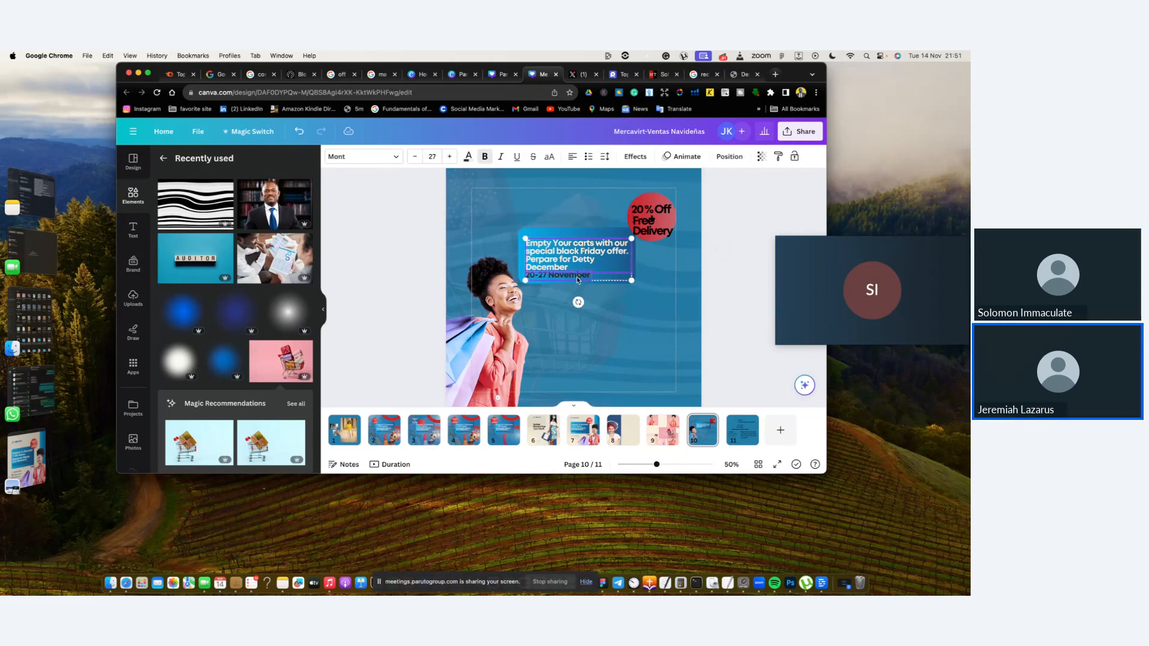
left_click(558, 235)
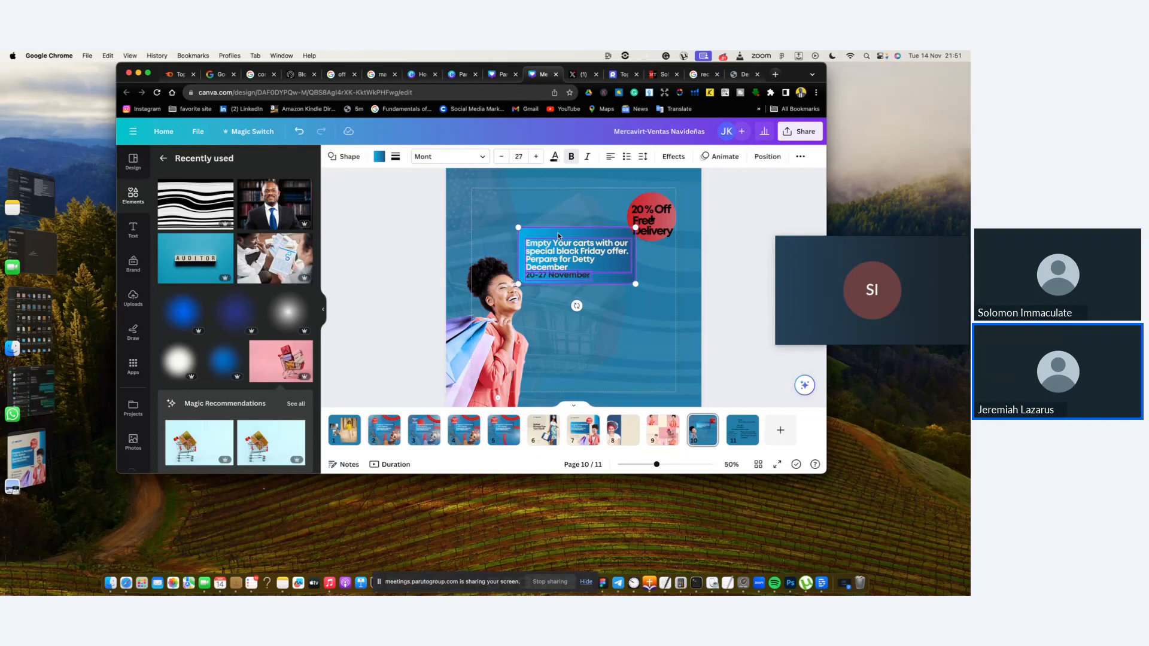
key("Left")
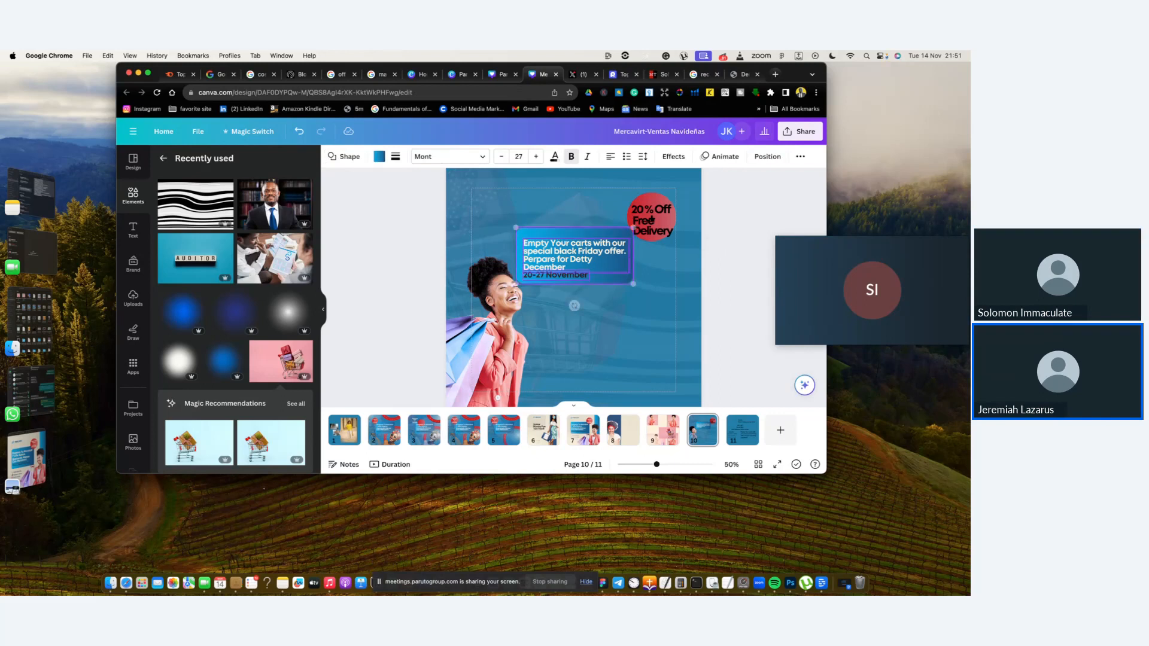
Nudge the headline, date line and blue box together slightly down and to the right on the page
key("Up")
key("Up")
key("Up")
key("Up")
key("Down")
key("Down")
key("Down")
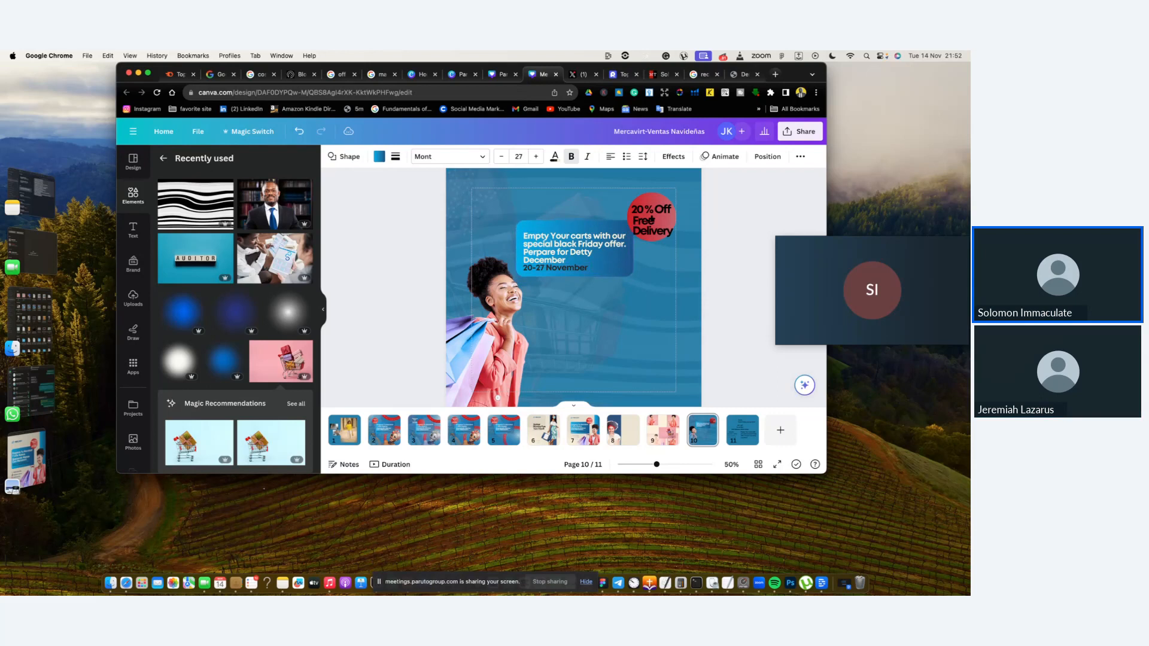
key("Right")
key("Left")
key("Left")
key("Left")
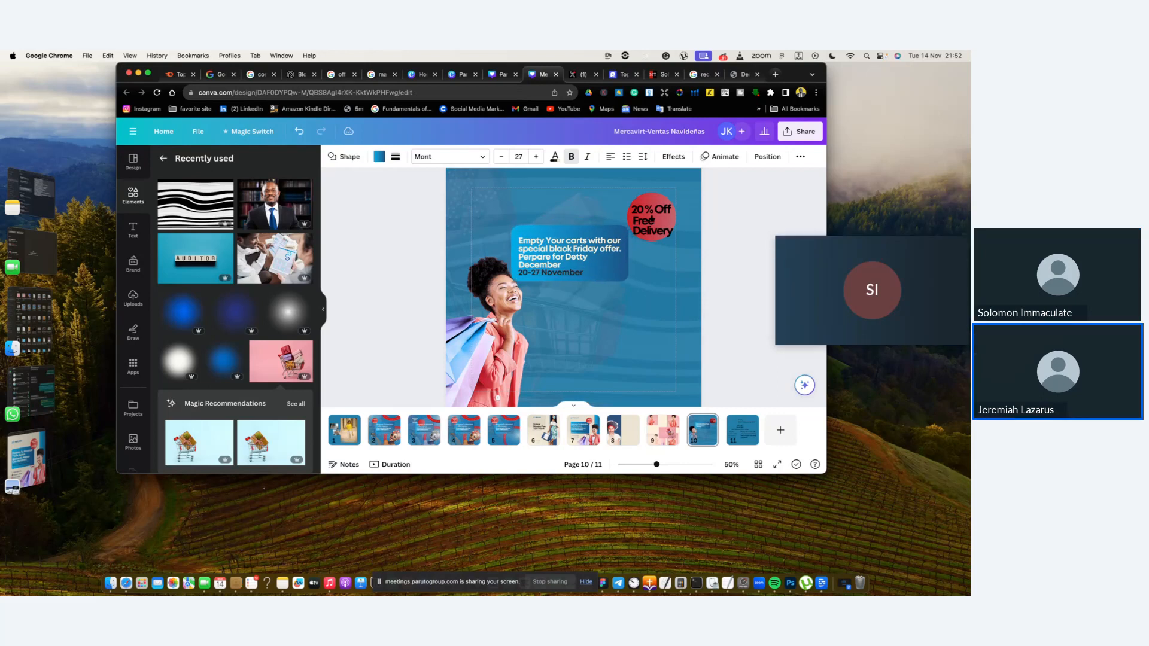
key("Right")
key("Right")
key("Down")
key("Right")
key("Down")
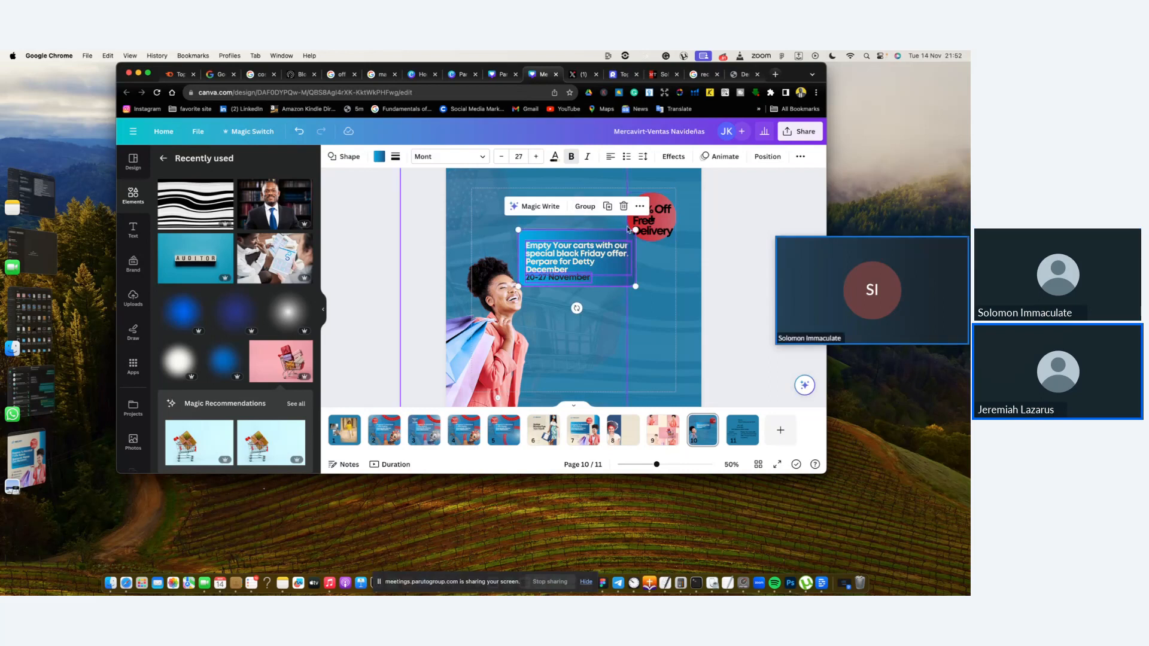
Move the "Free Delivery" and "20 % Off" texts out below the red circle and enlarge the circle slightly
left_click_drag(651, 229, 652, 255)
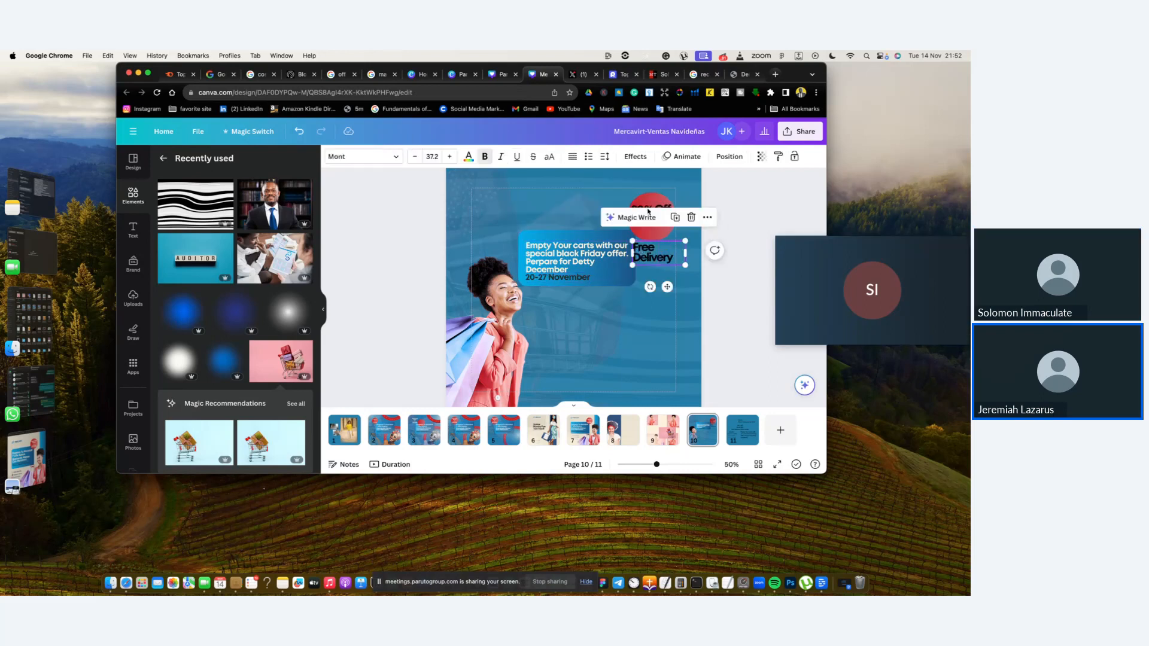
left_click_drag(649, 208, 649, 274)
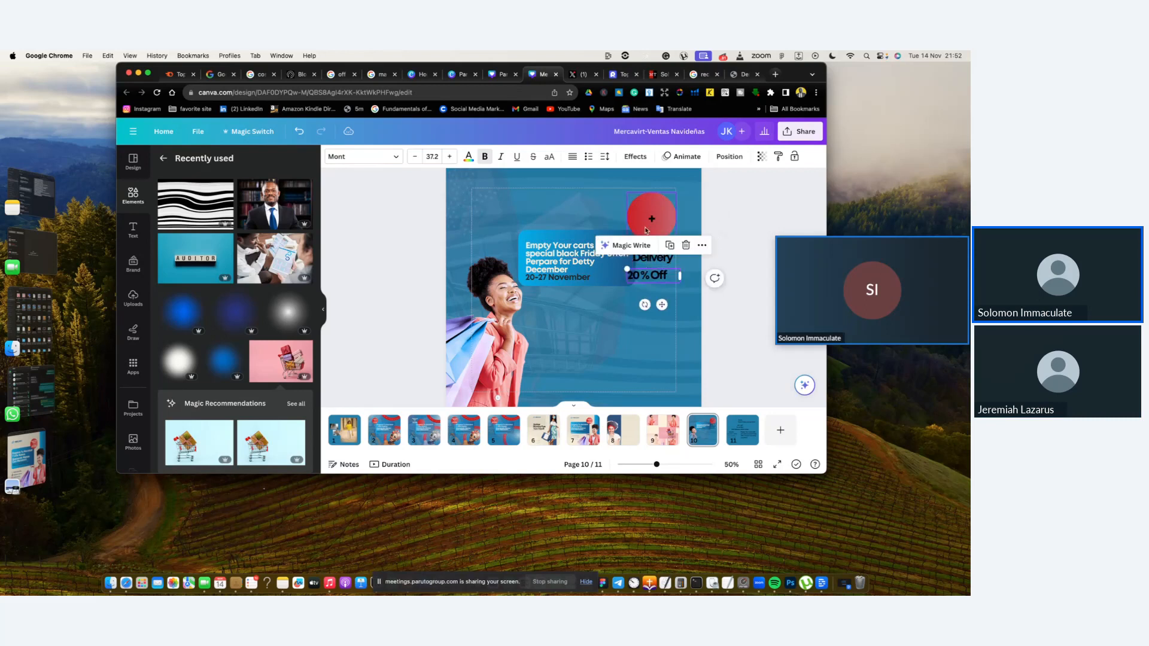
left_click(648, 219)
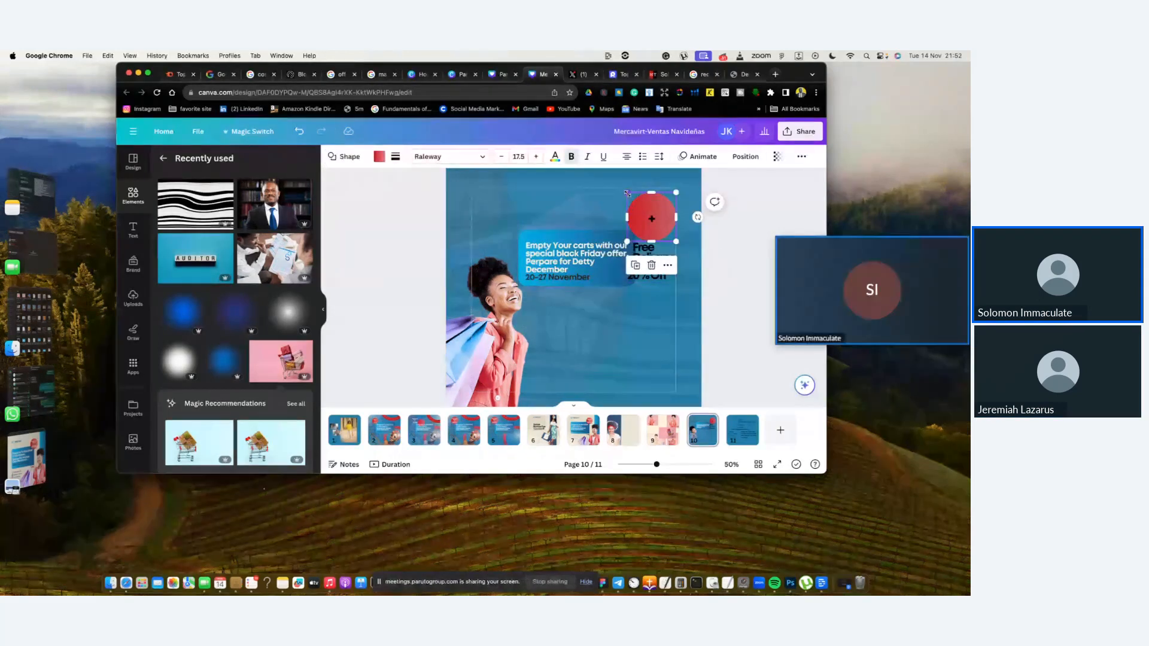
left_click(651, 219)
left_click_drag(627, 194, 649, 214)
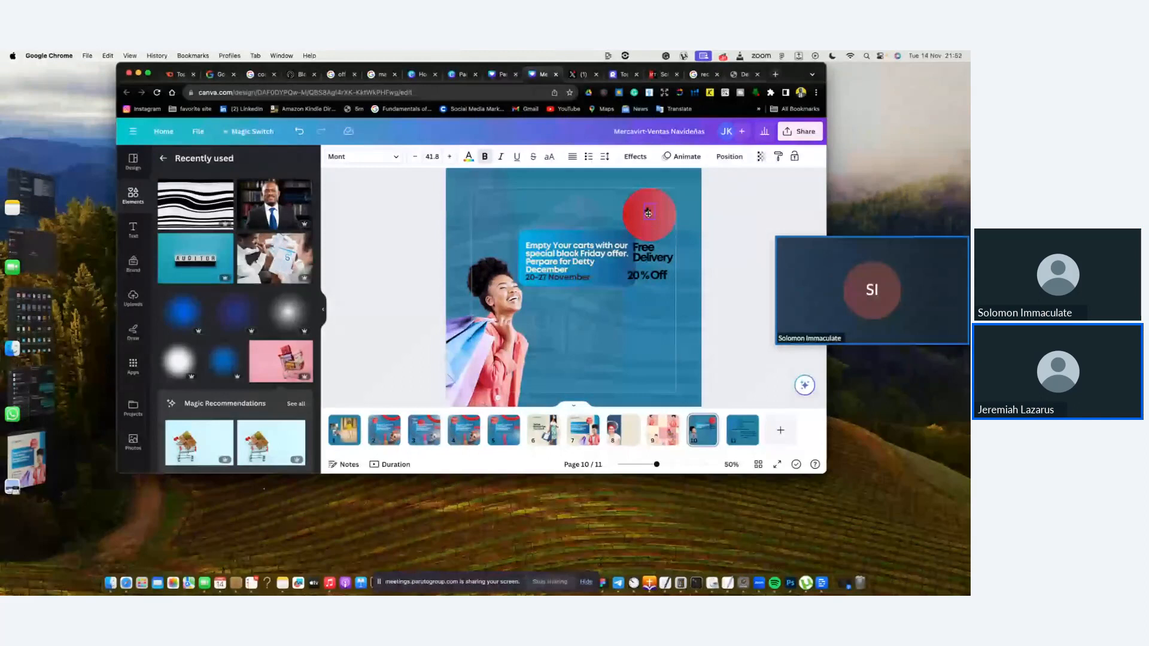
Place "Free Delivery" in the upper part of the red circle with the plus sign just beneath it
left_click_drag(648, 214, 649, 215)
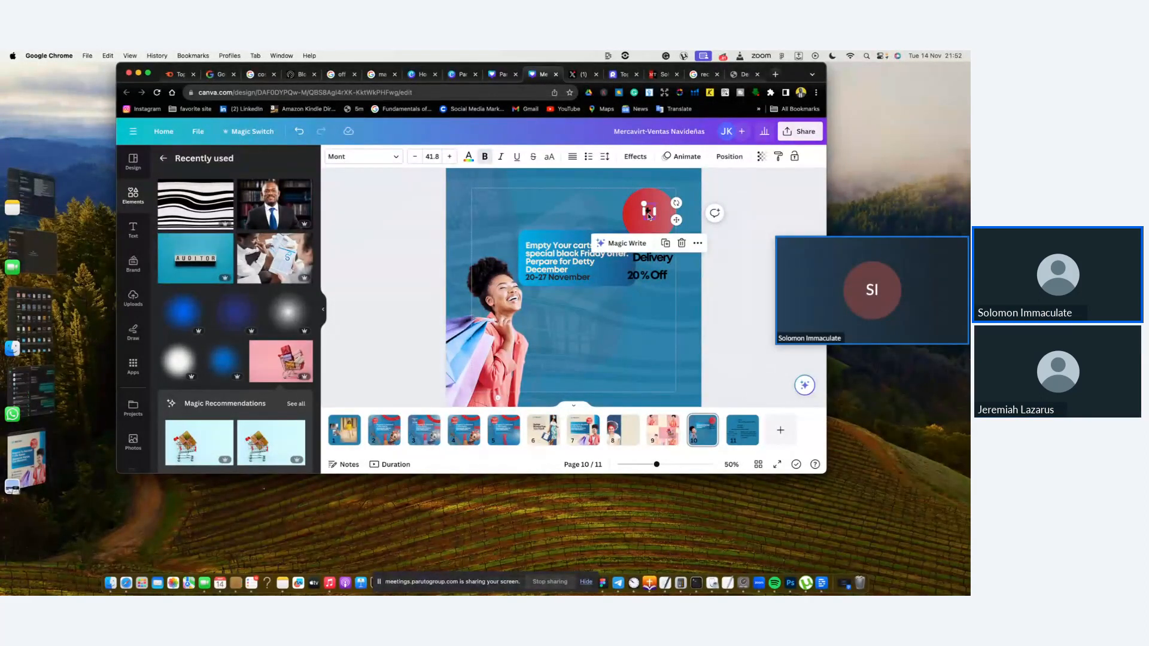
left_click(646, 216)
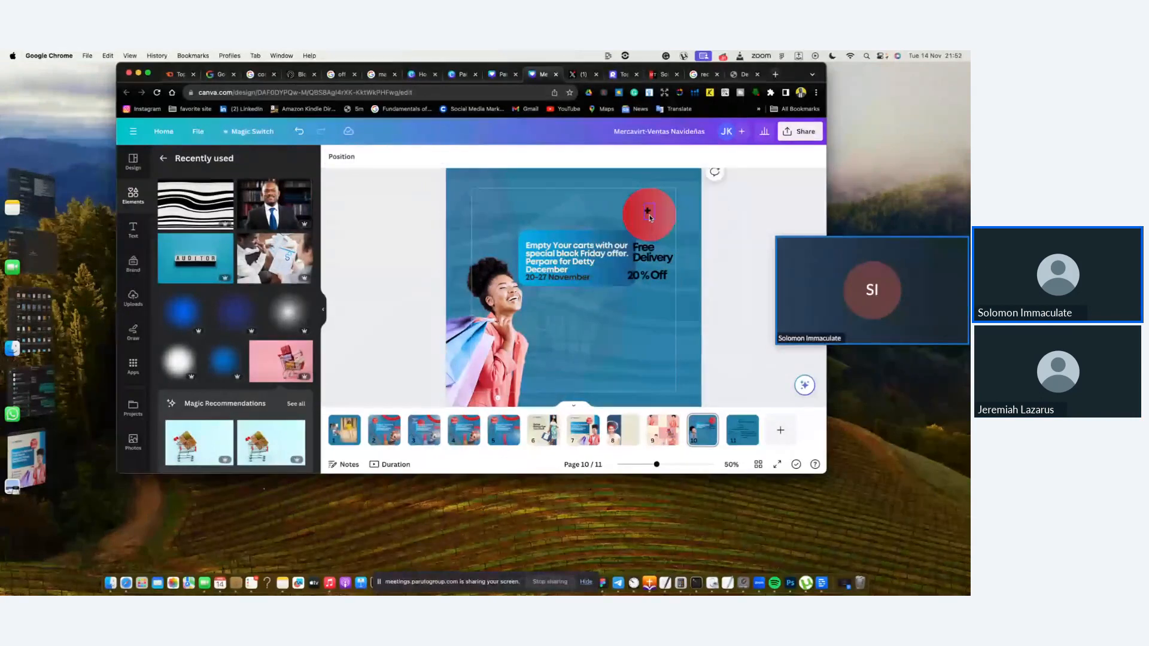
left_click(647, 213)
mouse_move(647, 214)
left_mouse_down()
mouse_move(654, 240)
mouse_move(656, 200)
left_mouse_up()
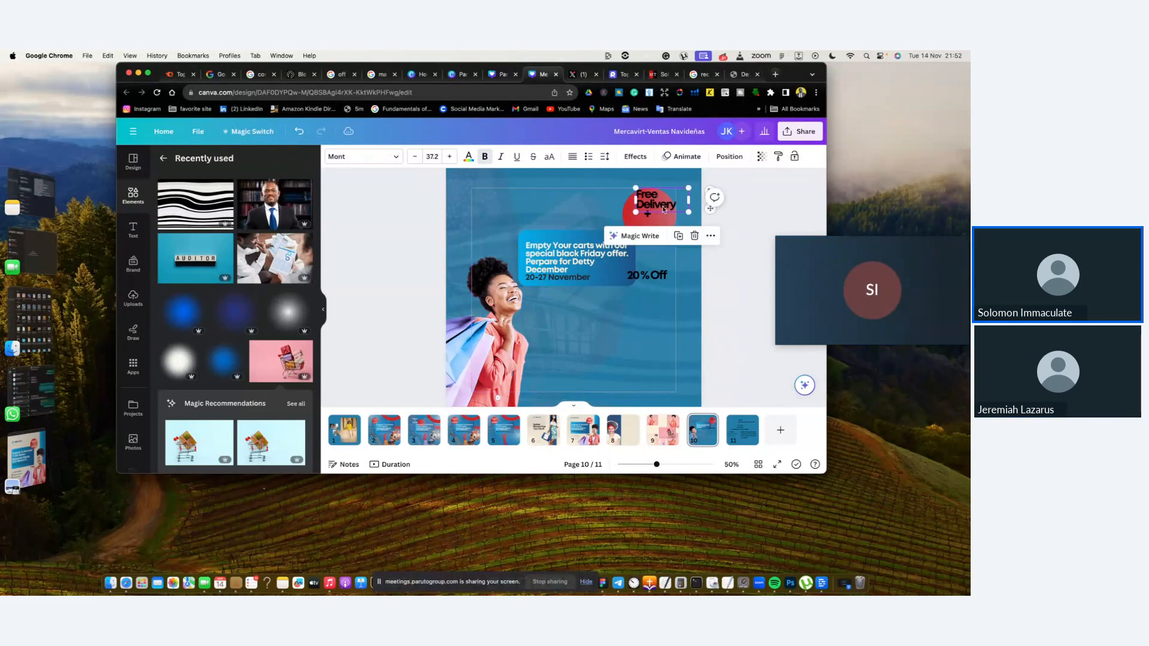
left_click(646, 216)
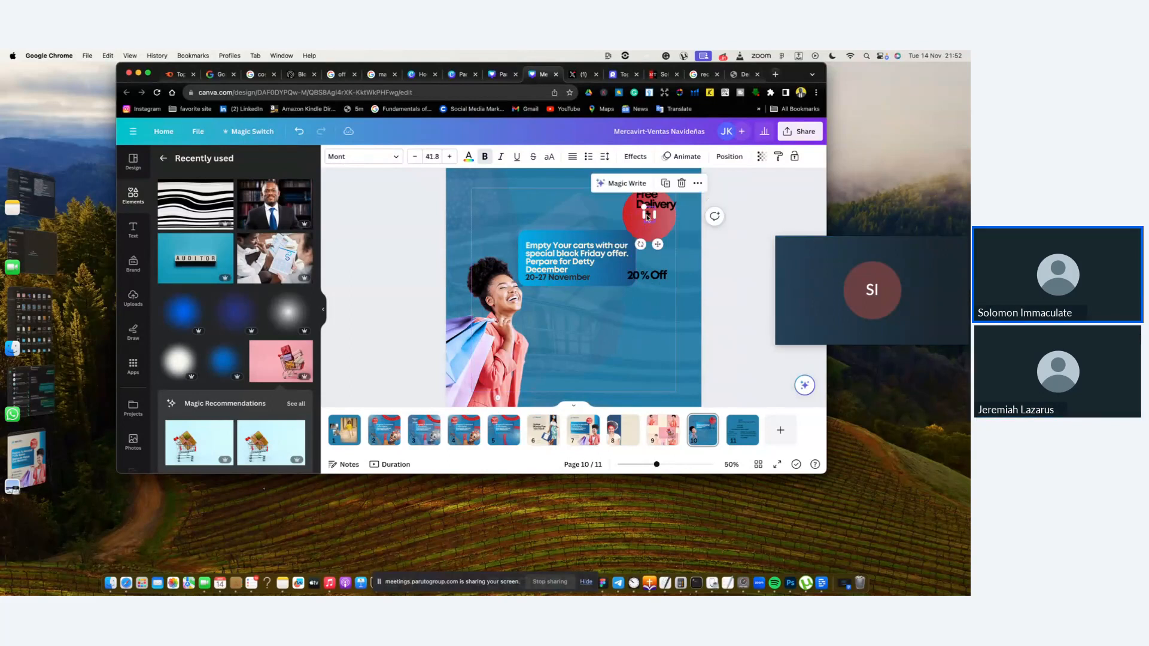
left_click(647, 220)
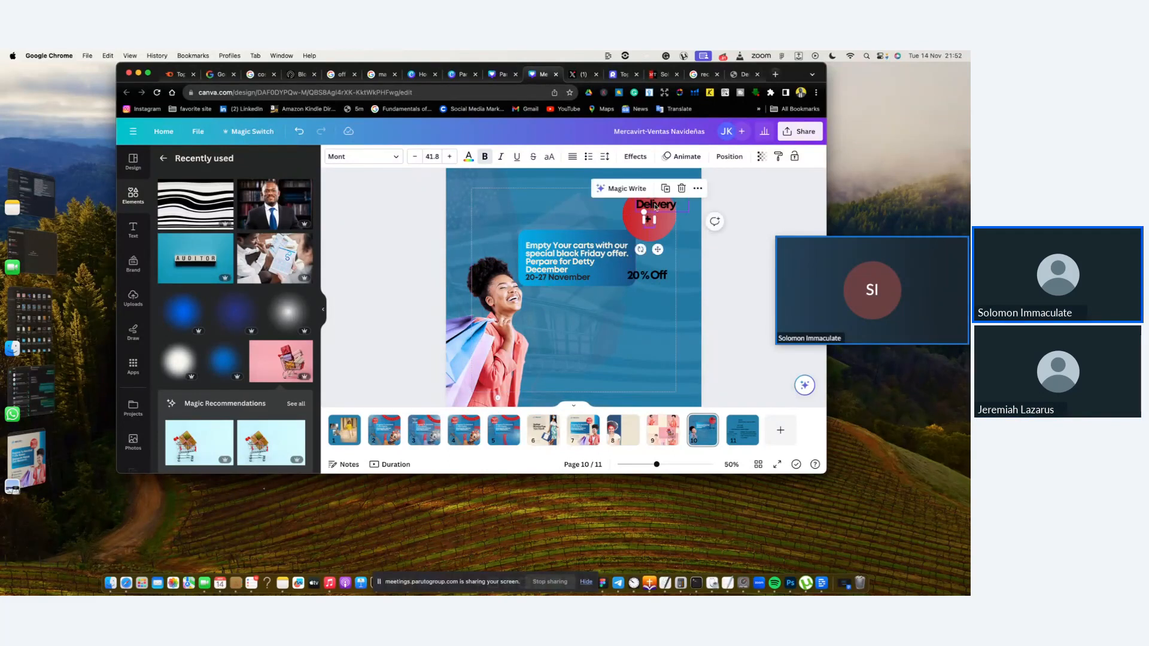
Shrink "Free Delivery" to size 31.2 to fit the circle, and place "20 % Off" below the plus sign
left_click(655, 206)
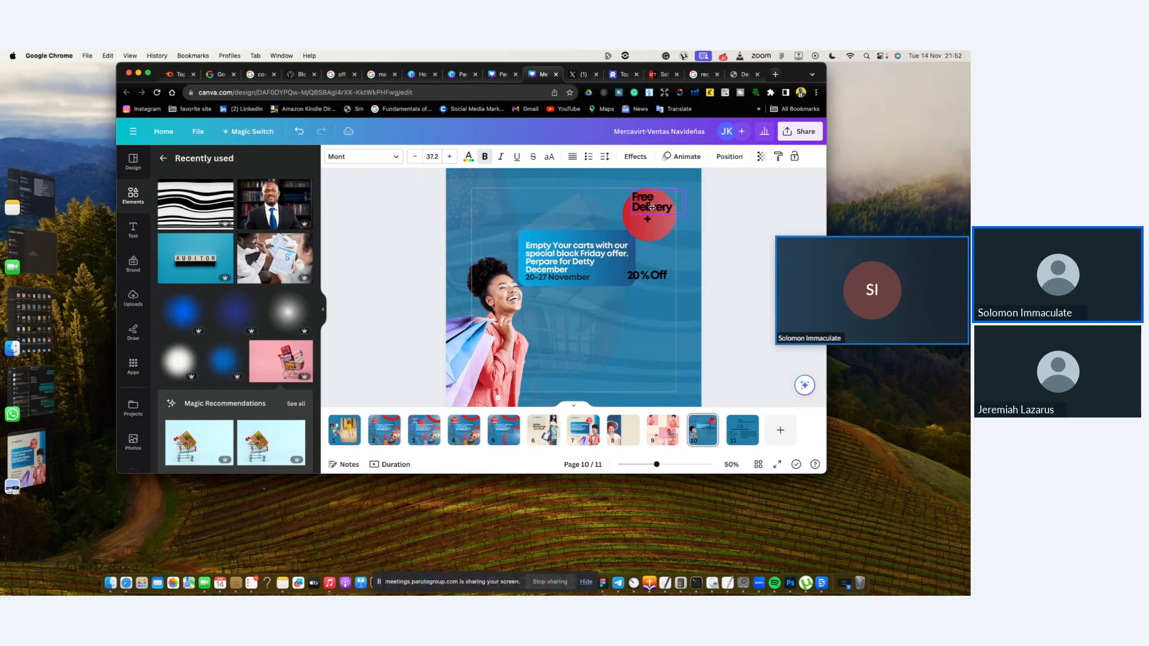
left_click(653, 208)
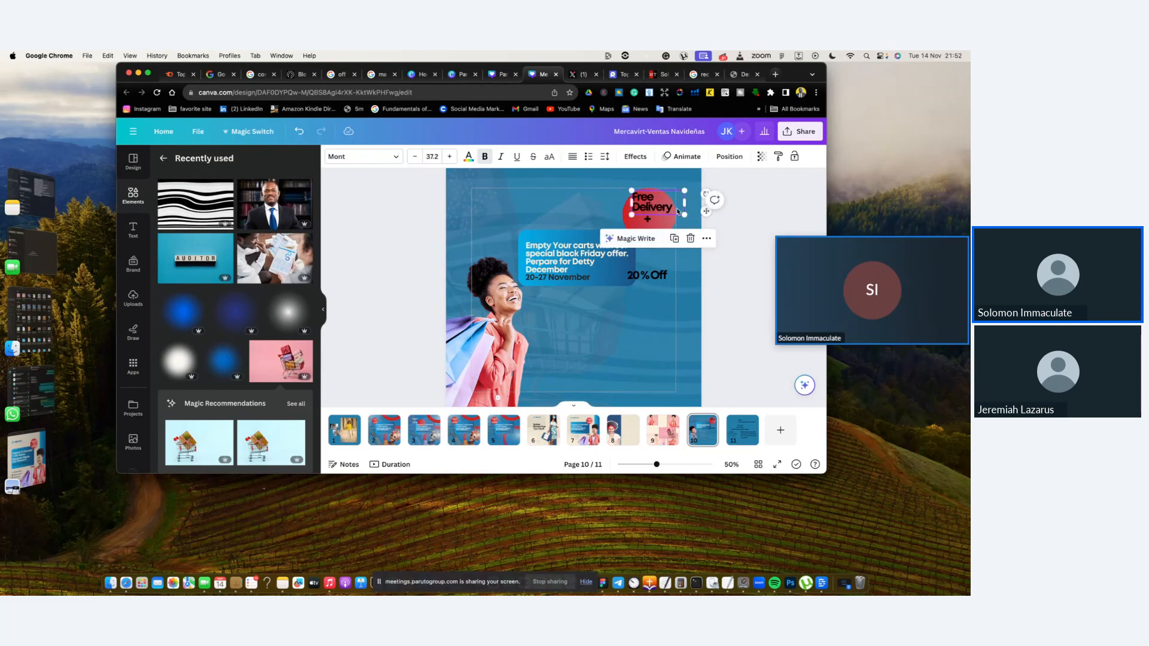
left_click_drag(685, 192, 676, 195)
left_click(658, 274)
left_click_drag(658, 274, 659, 226)
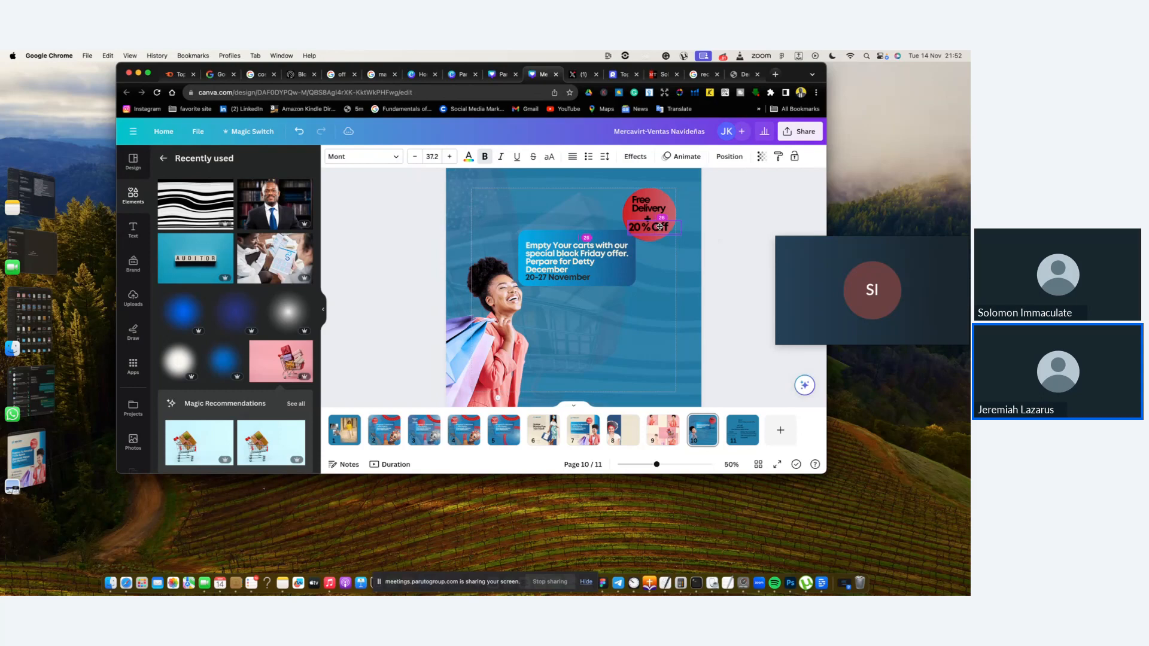
Recolour the "Free Delivery", "20 % Off" and plus sign texts in the circle to the cream document colour
left_click(656, 209)
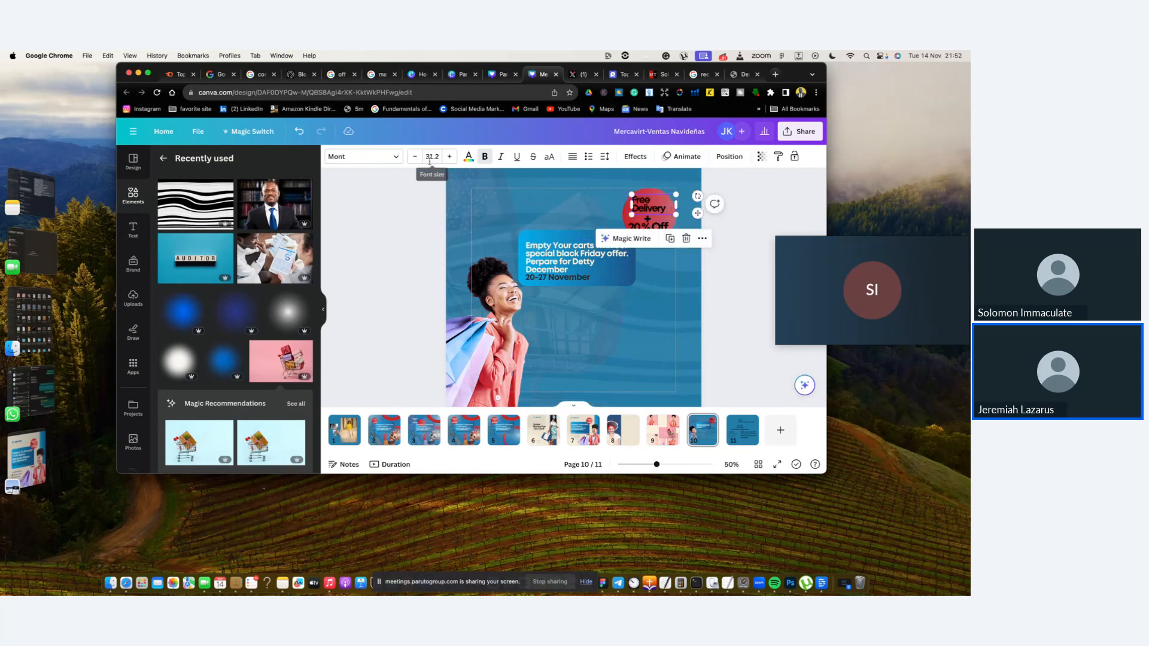
left_click(469, 156)
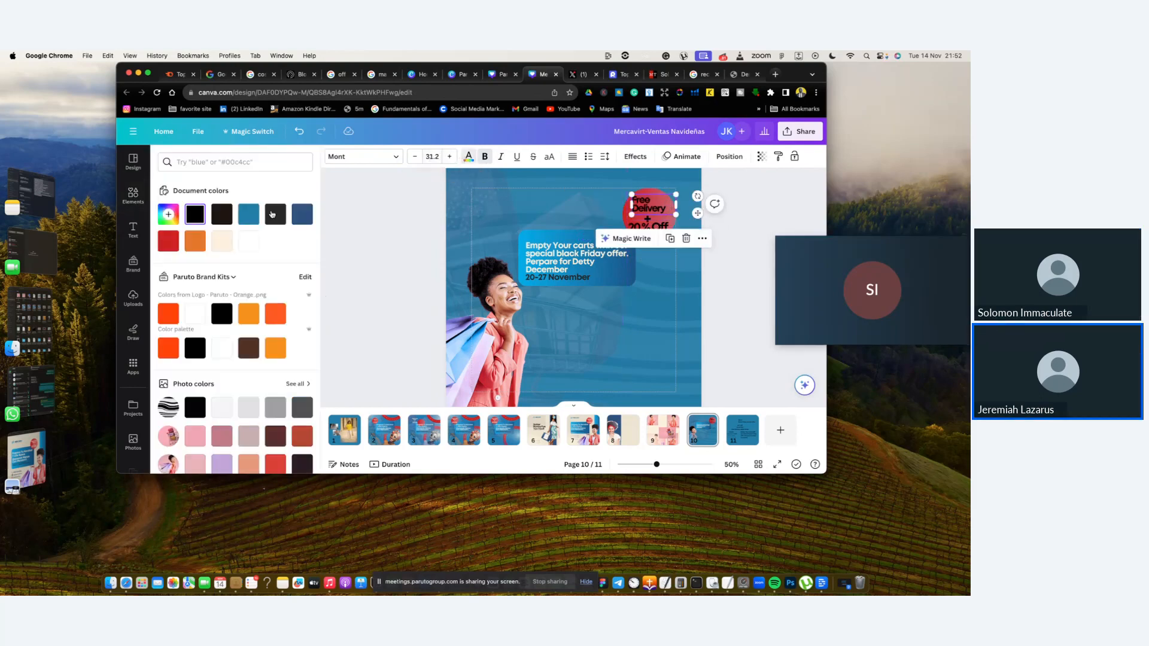
left_click(222, 241)
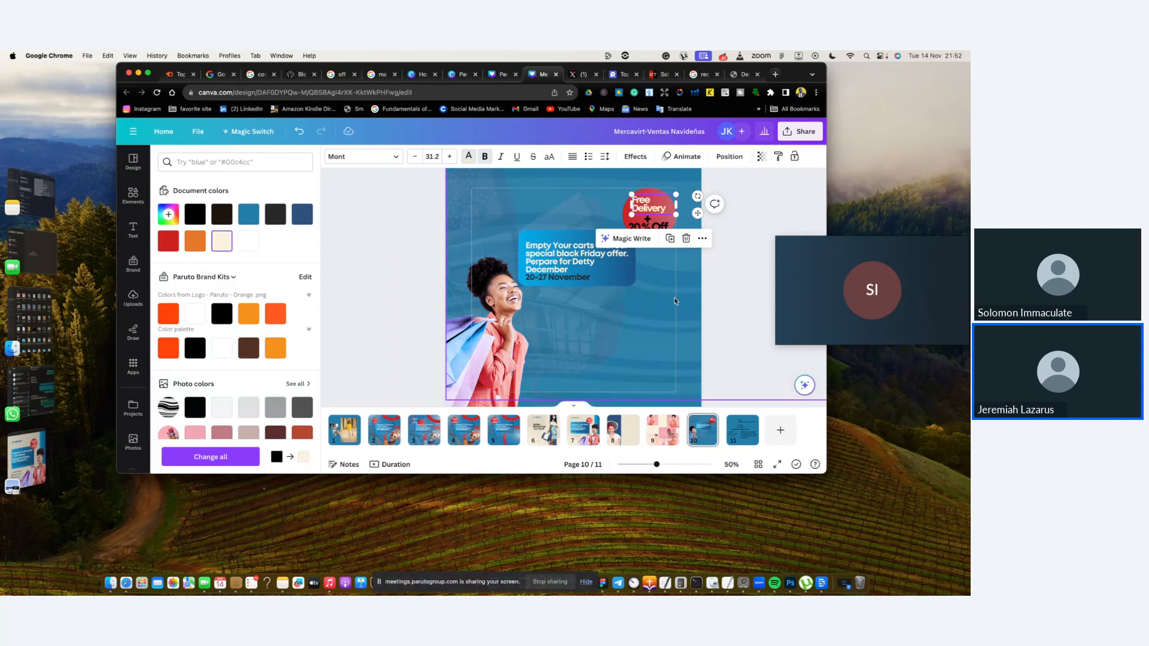
left_click(652, 226)
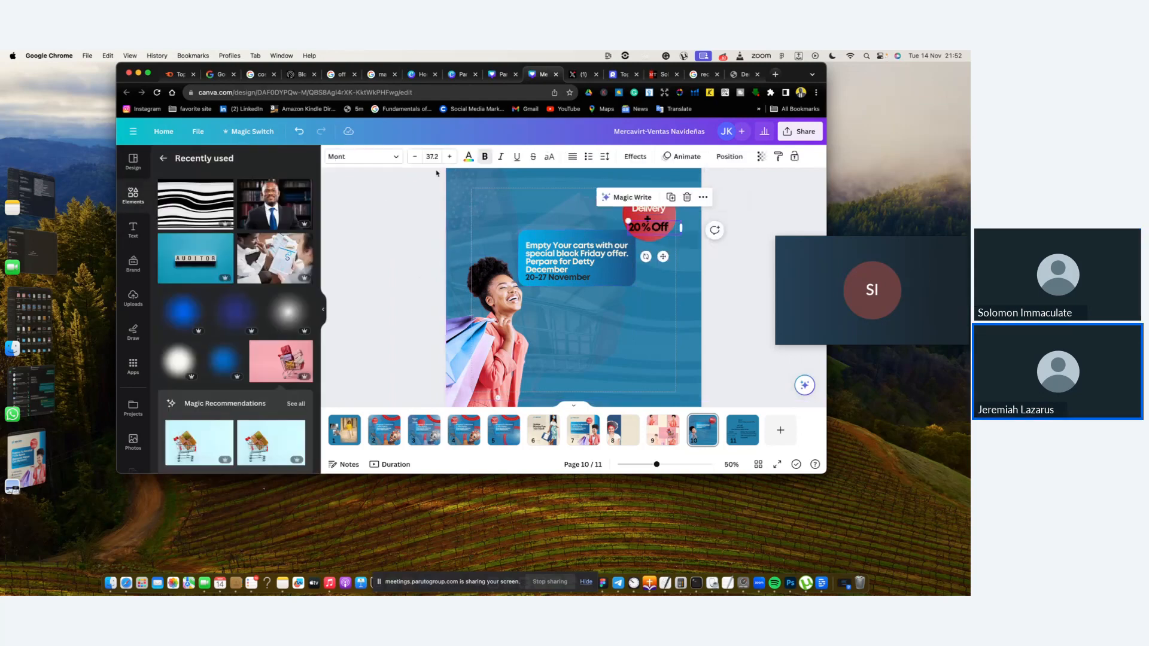
left_click(468, 156)
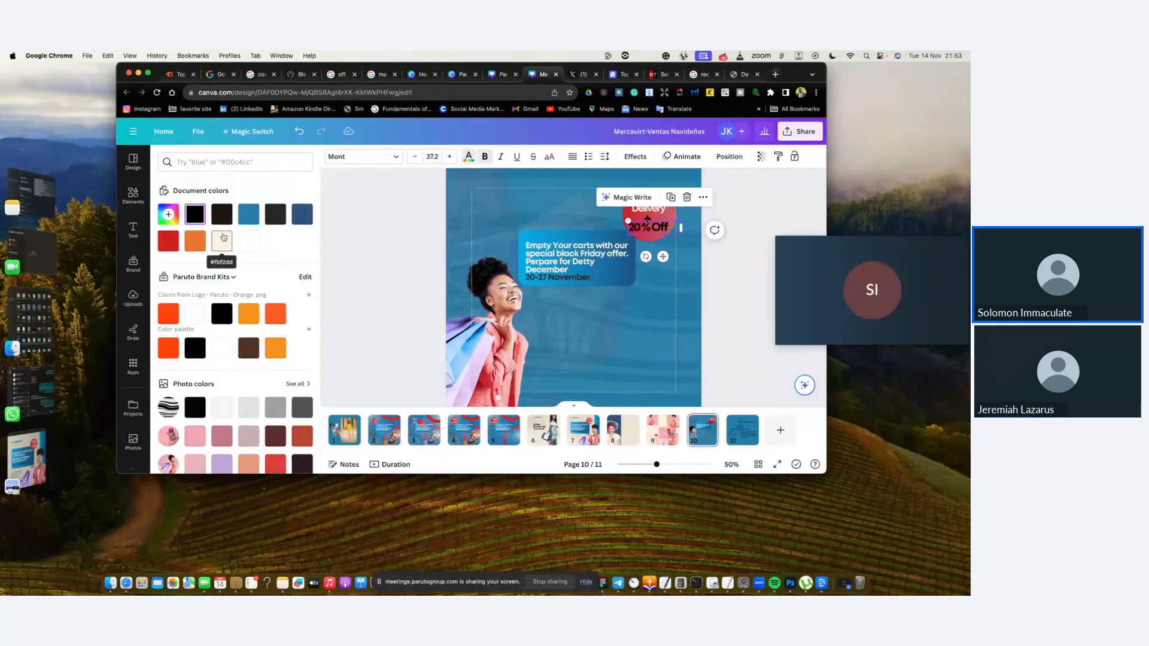
left_click(222, 240)
left_click(647, 220)
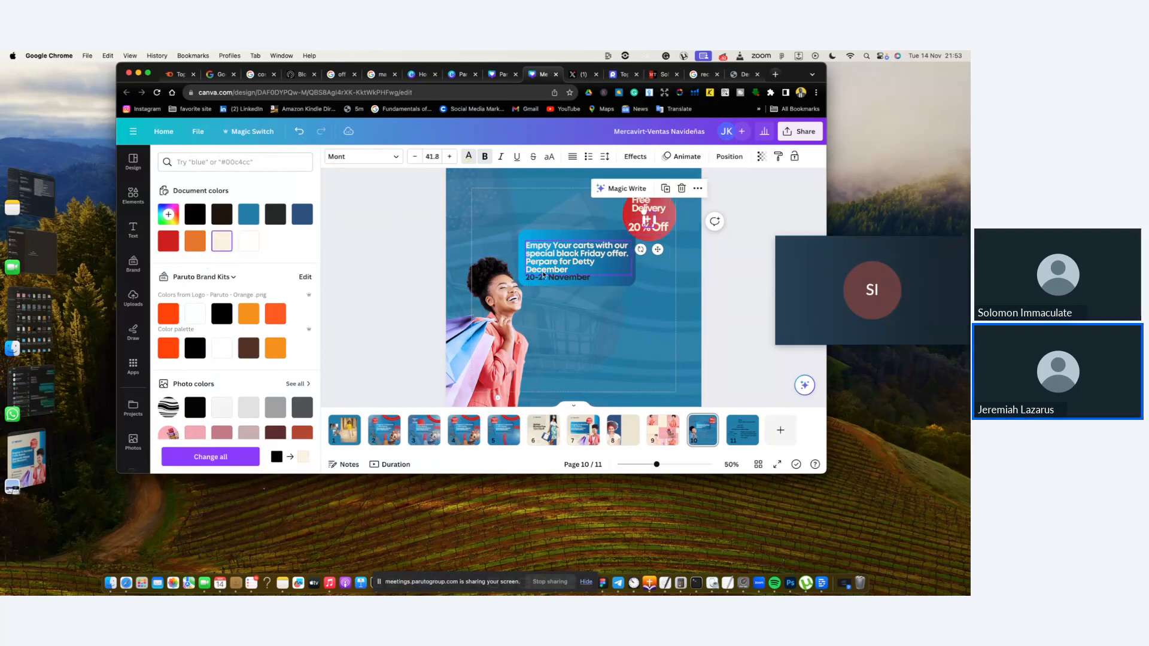
left_click(651, 308)
Nudge the "20 % Off" text slightly lower inside the red circle, keeping it beneath the plus sign
left_click(657, 237)
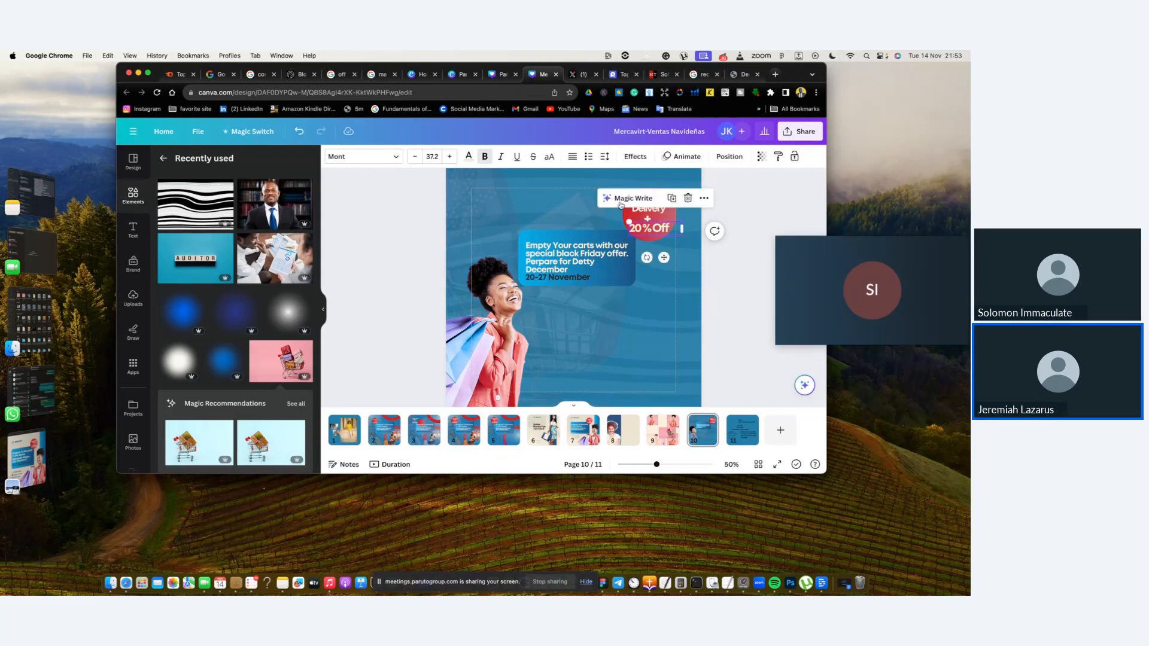
left_click(716, 295)
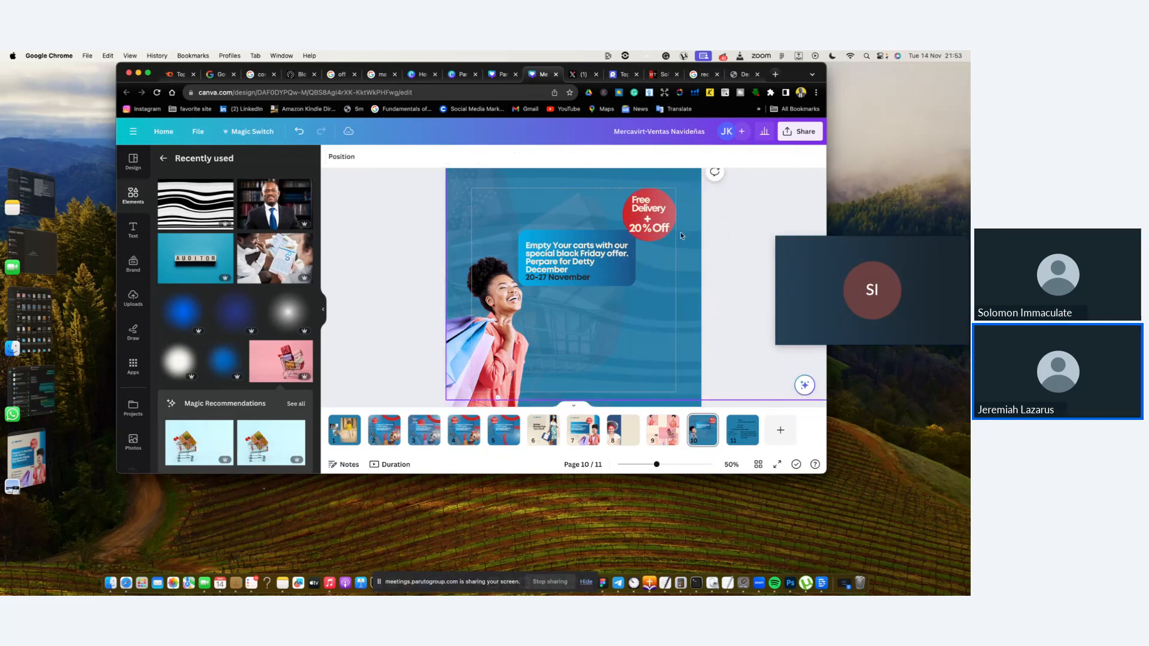
left_click(651, 205)
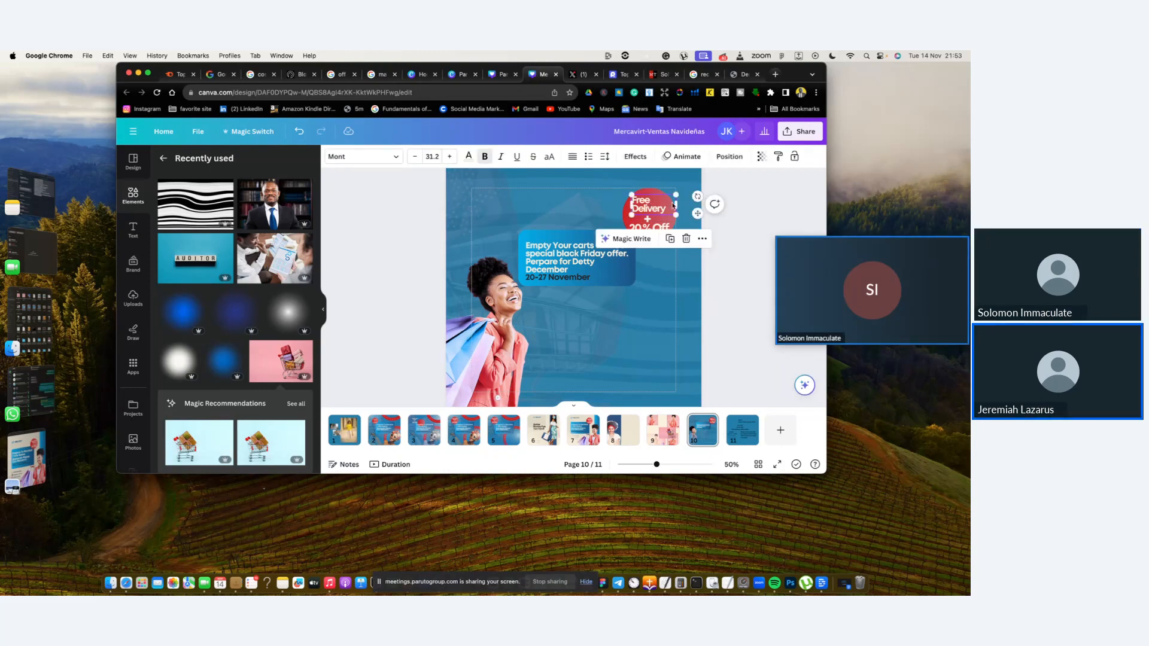
left_click(739, 228)
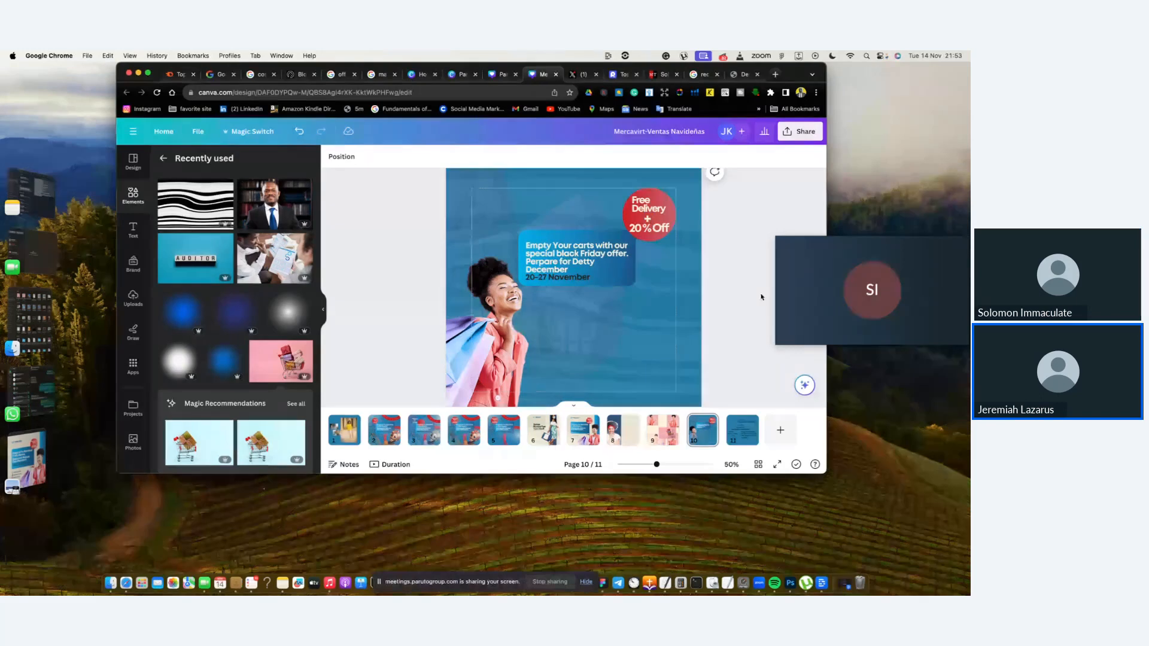
Enlarge the shopper photo and position it to run off the left and bottom edges of the page
scroll(761, 298, "down", 3)
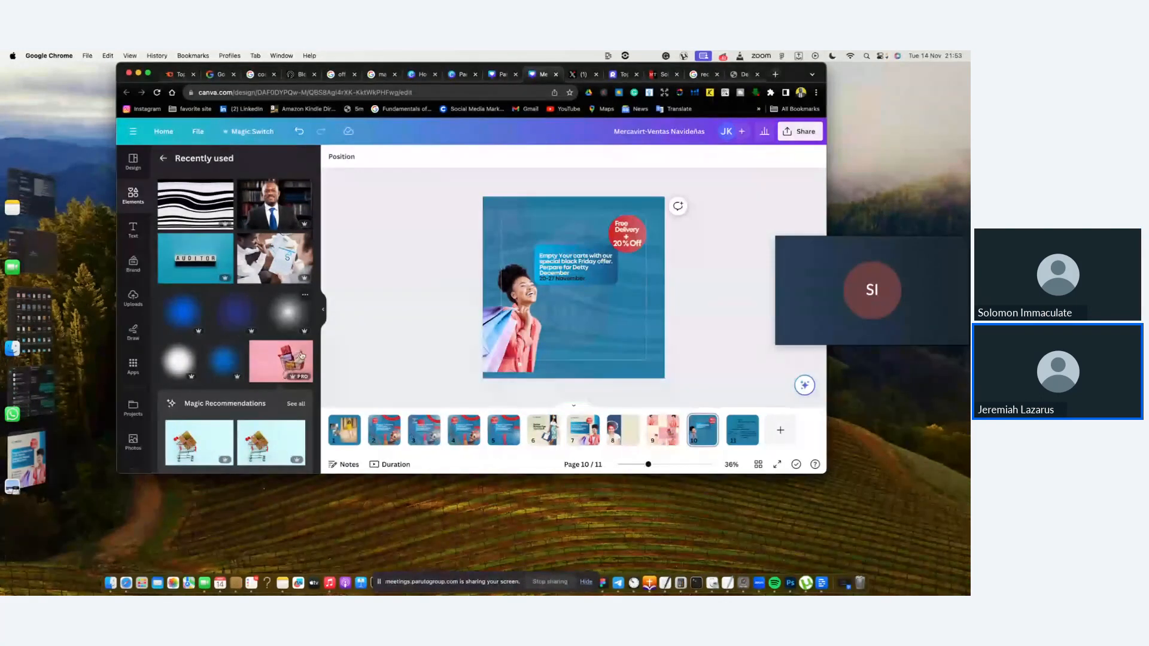
left_click(463, 350)
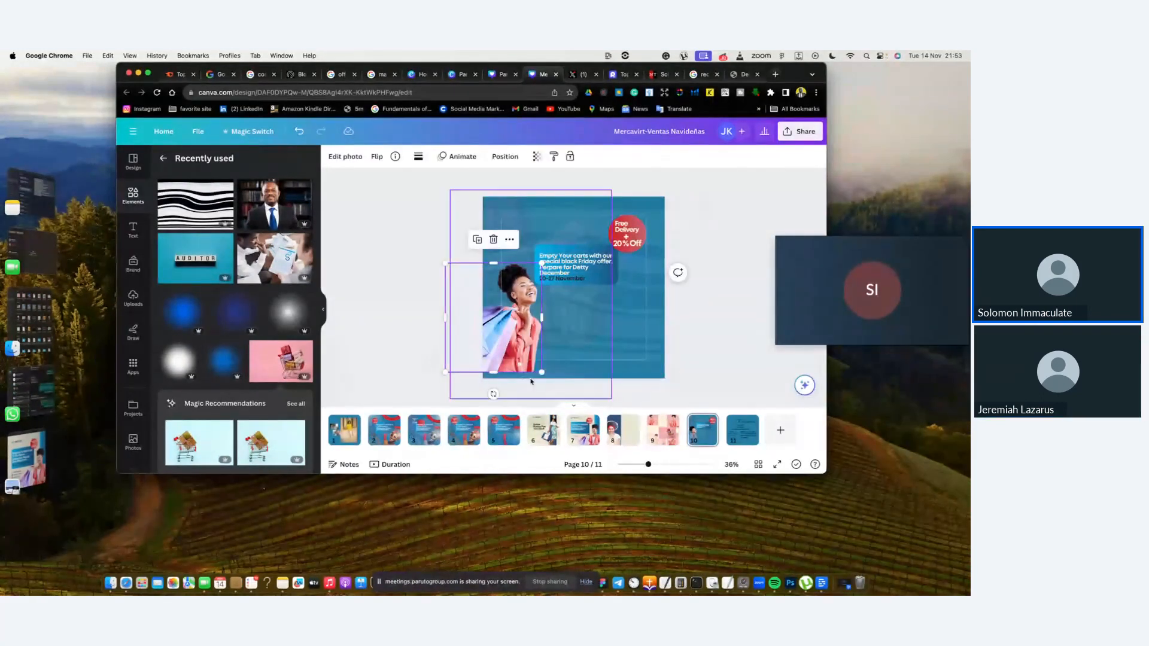
left_click_drag(542, 372, 512, 370)
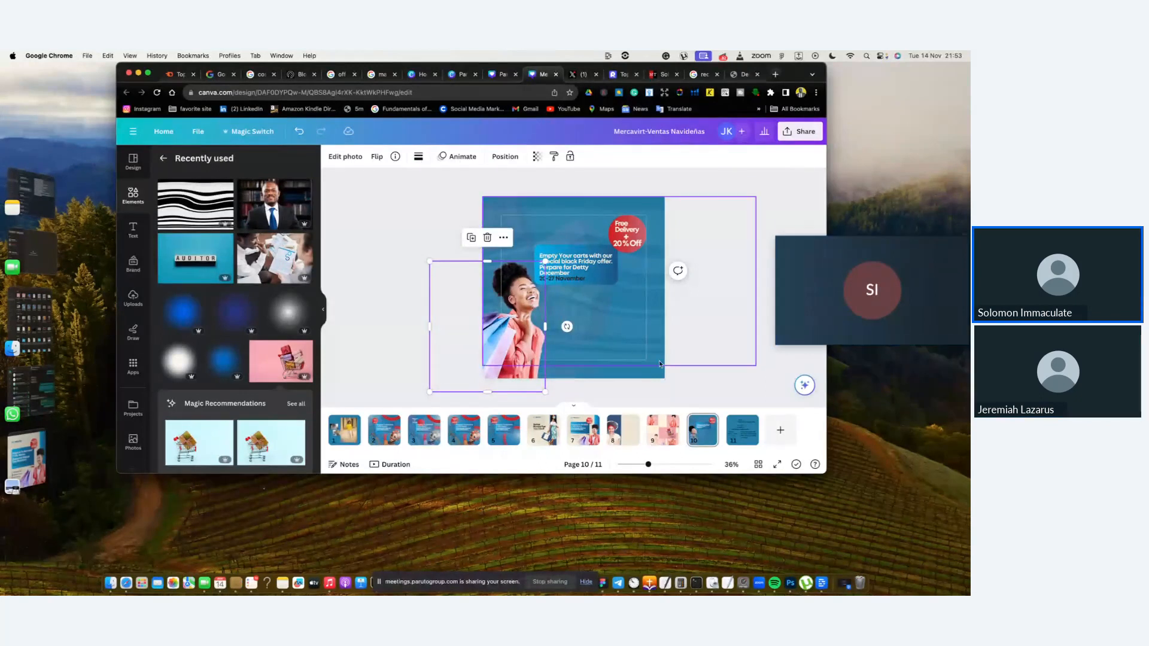
left_click(719, 368)
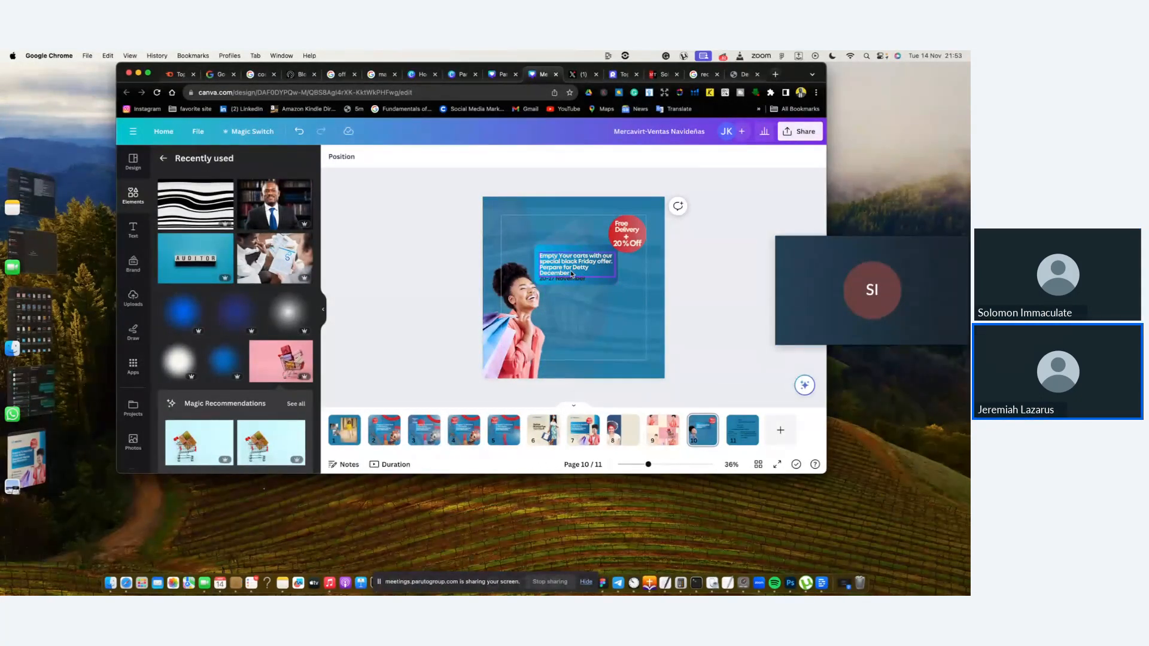
Add a red rectangle and stretch it into a band across the bottom edge of the page
key("r")
left_click_drag(577, 301, 576, 359)
left_click_drag(576, 319, 575, 350)
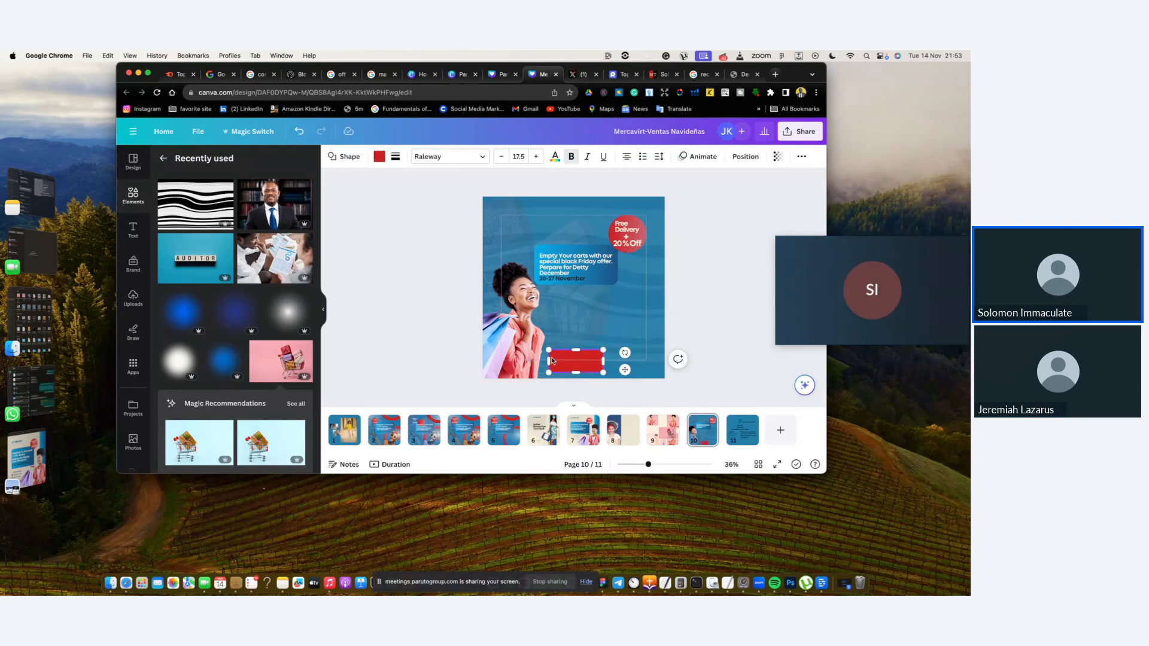
left_click_drag(548, 359, 710, 363)
left_click(702, 376)
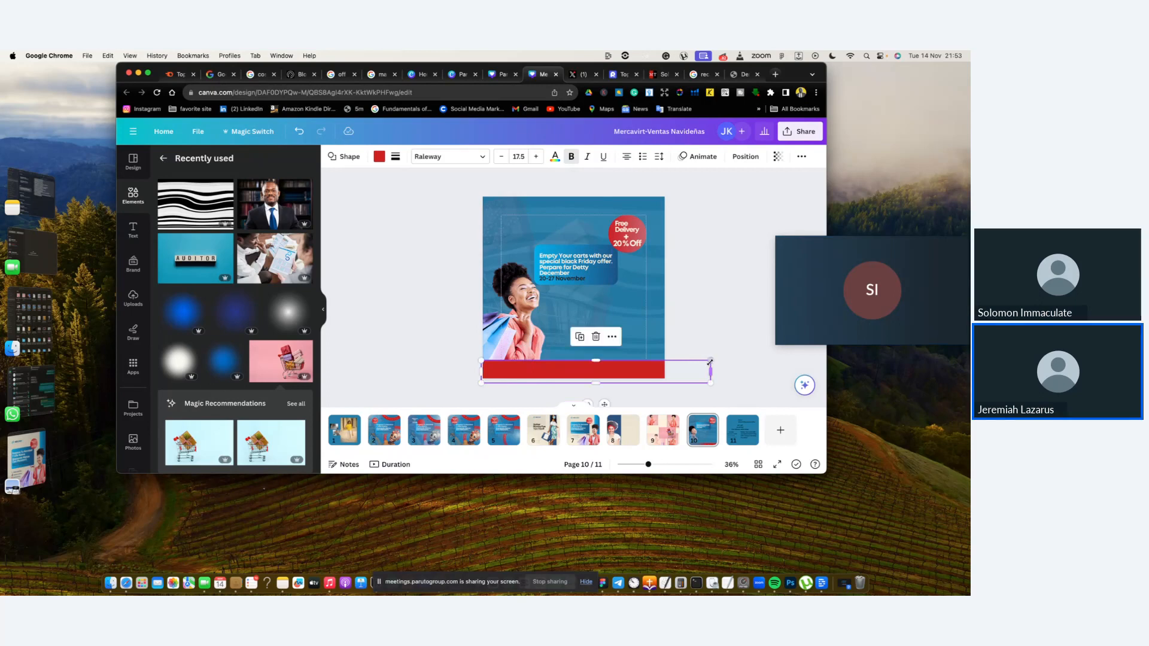
left_click(680, 341)
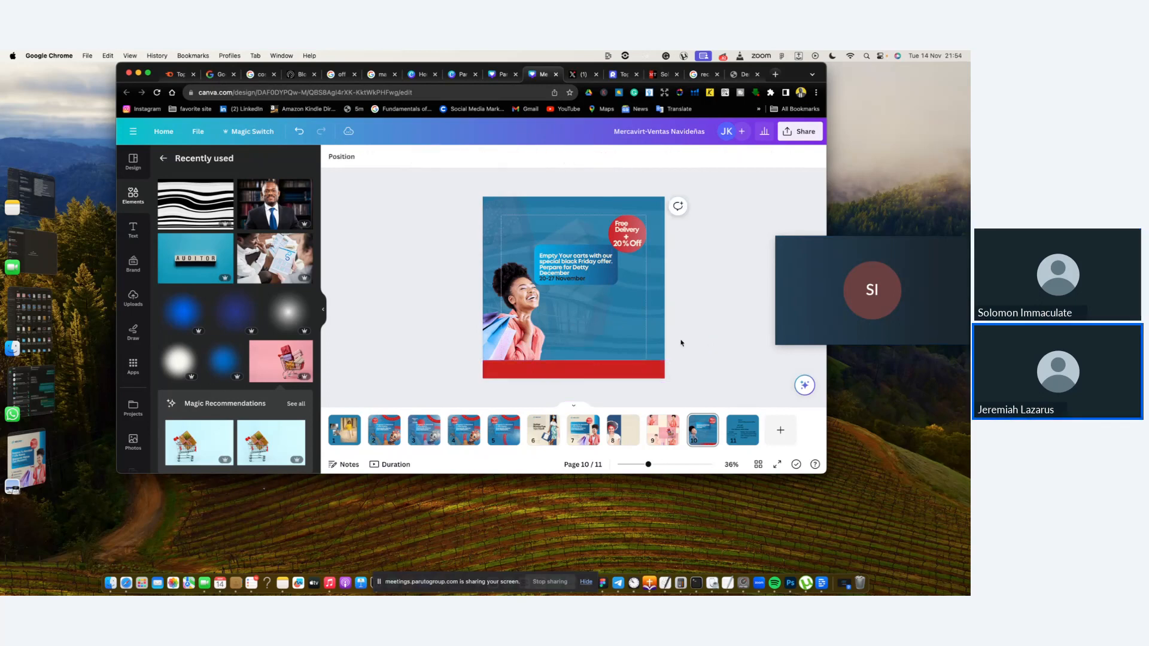
Reshape the red band into a shorter, taller block in the page's bottom-right corner, beside the shopper photo
left_click(598, 371)
left_click_drag(598, 370, 590, 359)
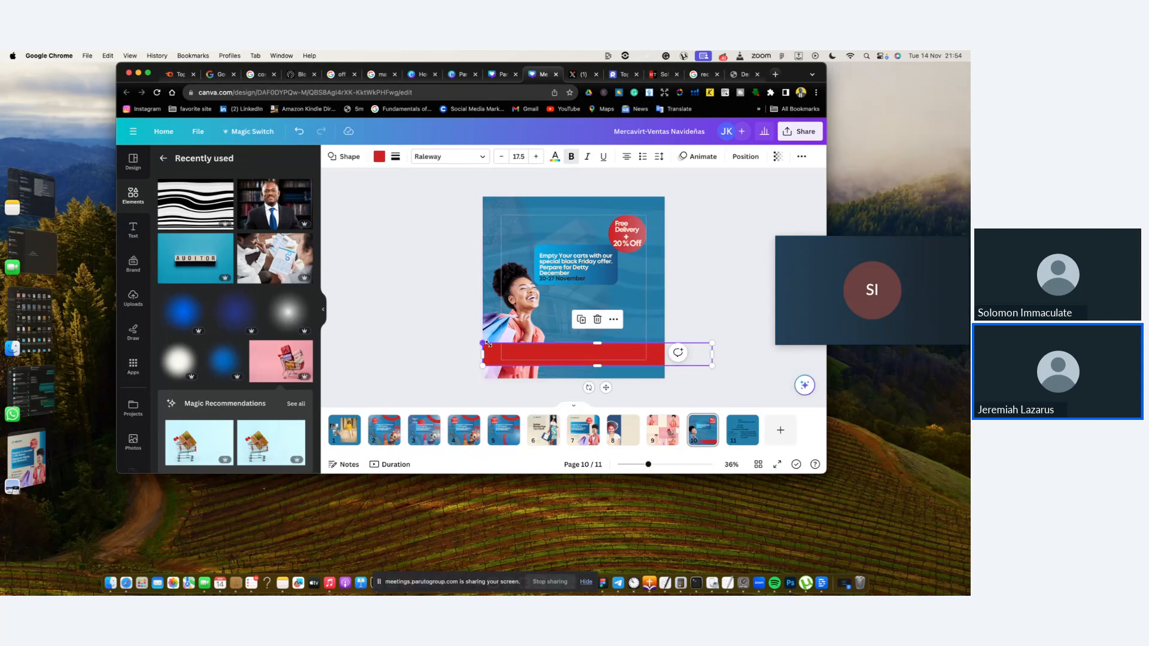
left_click_drag(486, 343, 561, 347)
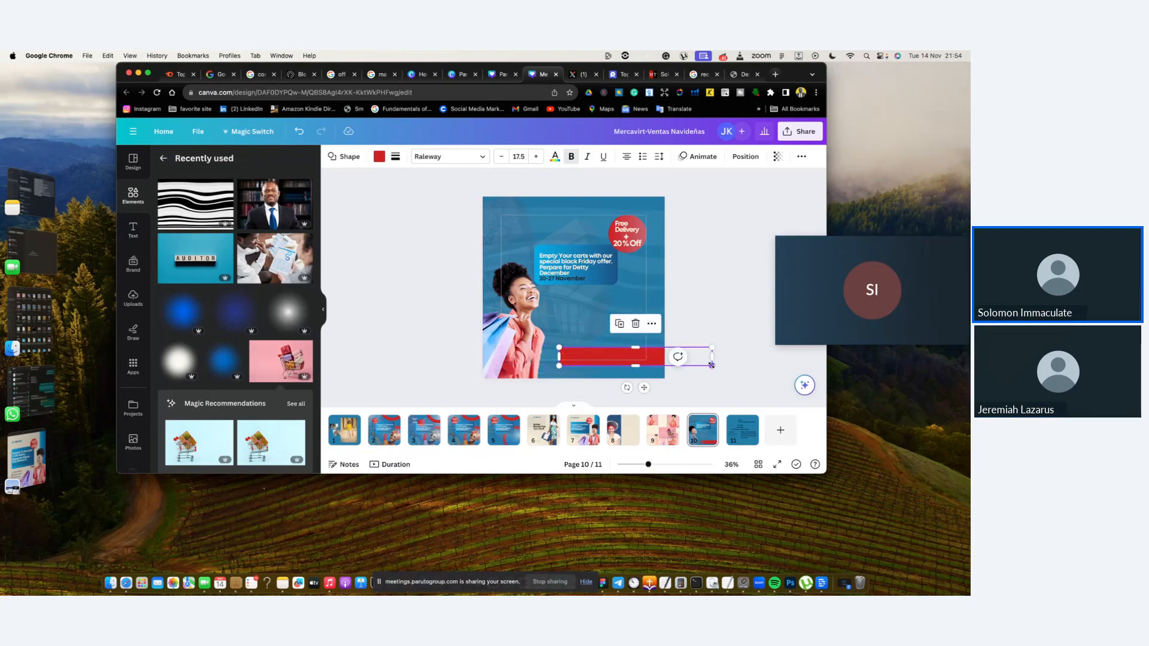
left_click_drag(712, 365, 672, 383)
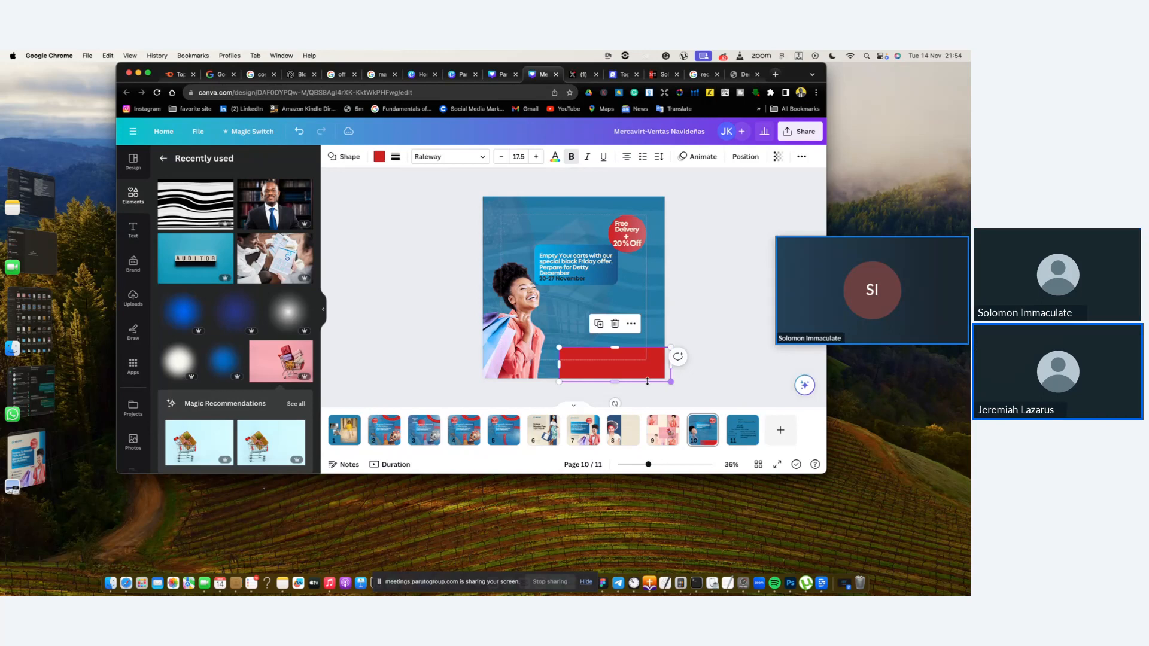
Stretch the red block across the full page width and trim it into a slimmer footer band
left_click_drag(558, 366, 478, 365)
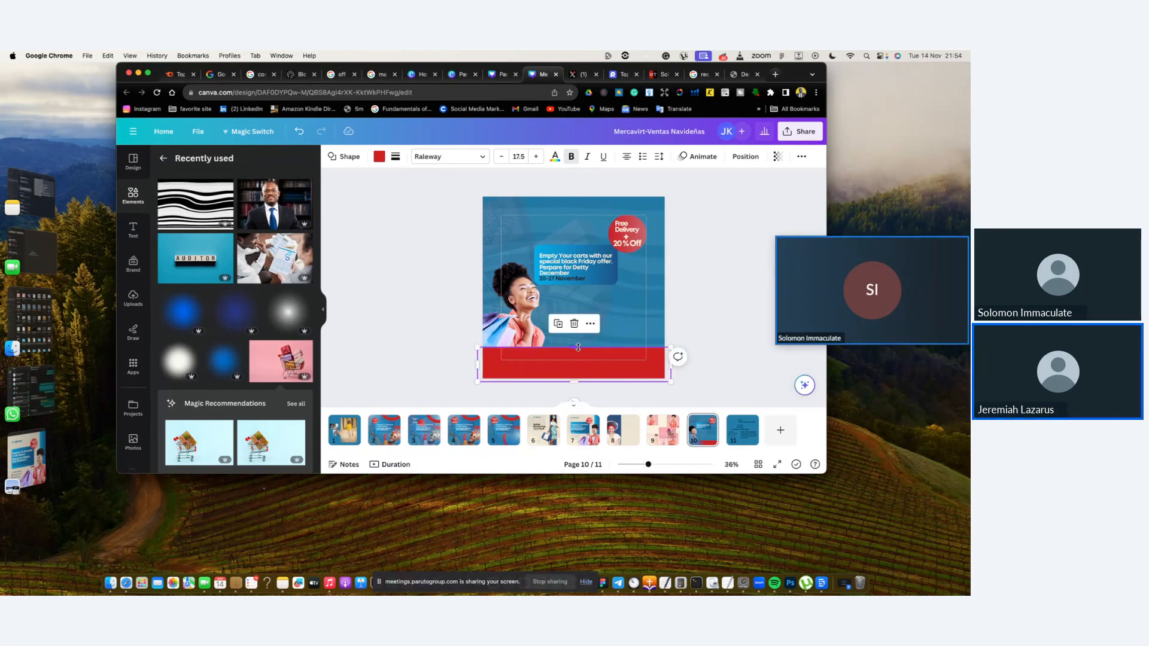
left_click_drag(575, 348, 574, 351)
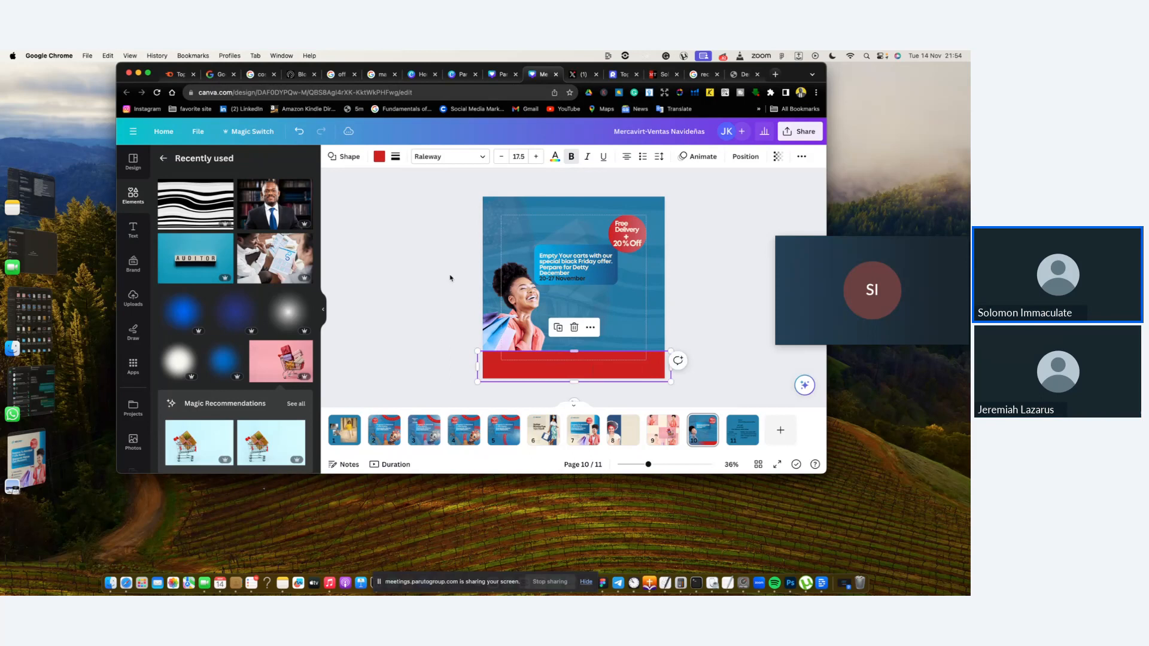
Recolour the footer band cream and make it semi-transparent so the background and shopper photo show through
left_click(379, 156)
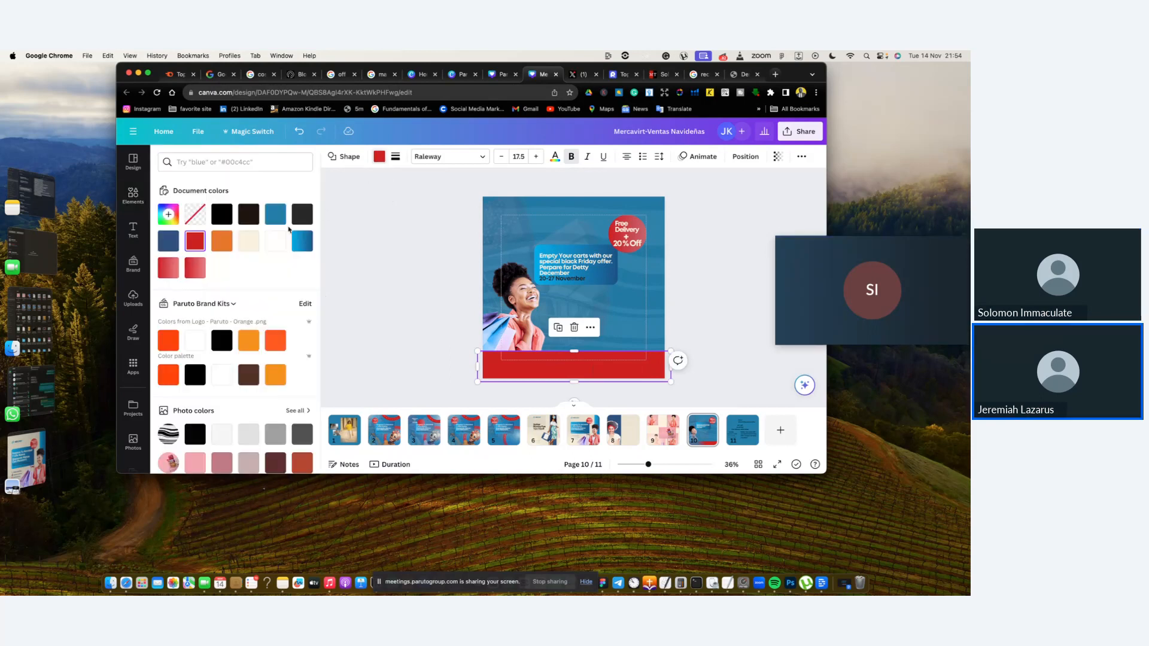
left_click(256, 243)
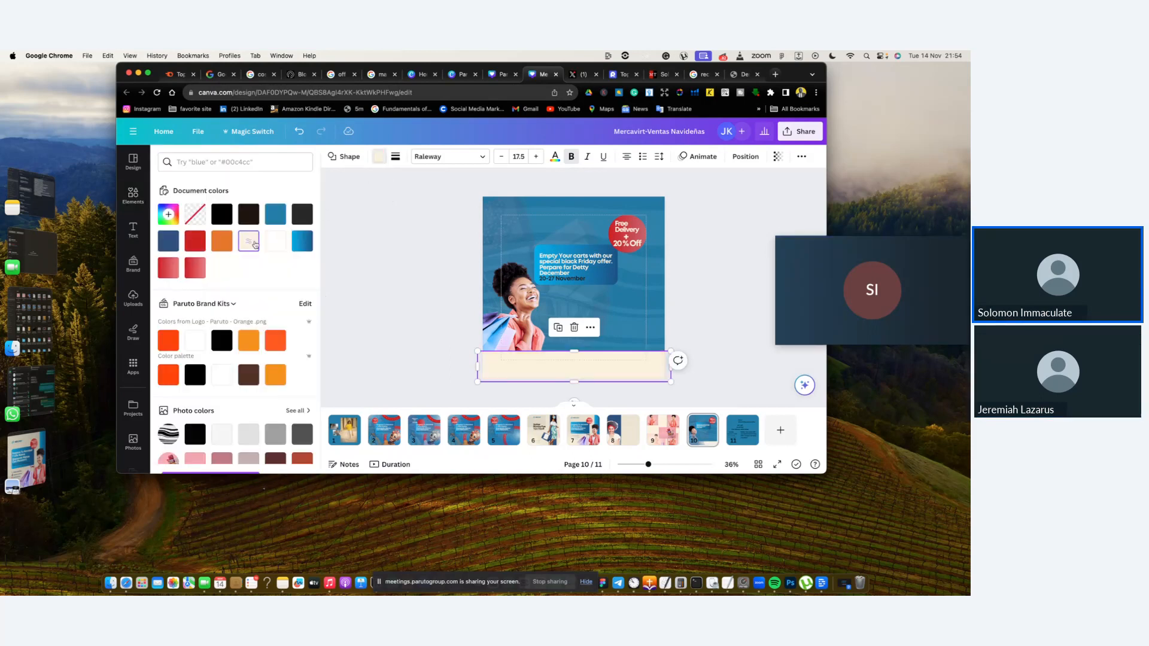
left_click(300, 246)
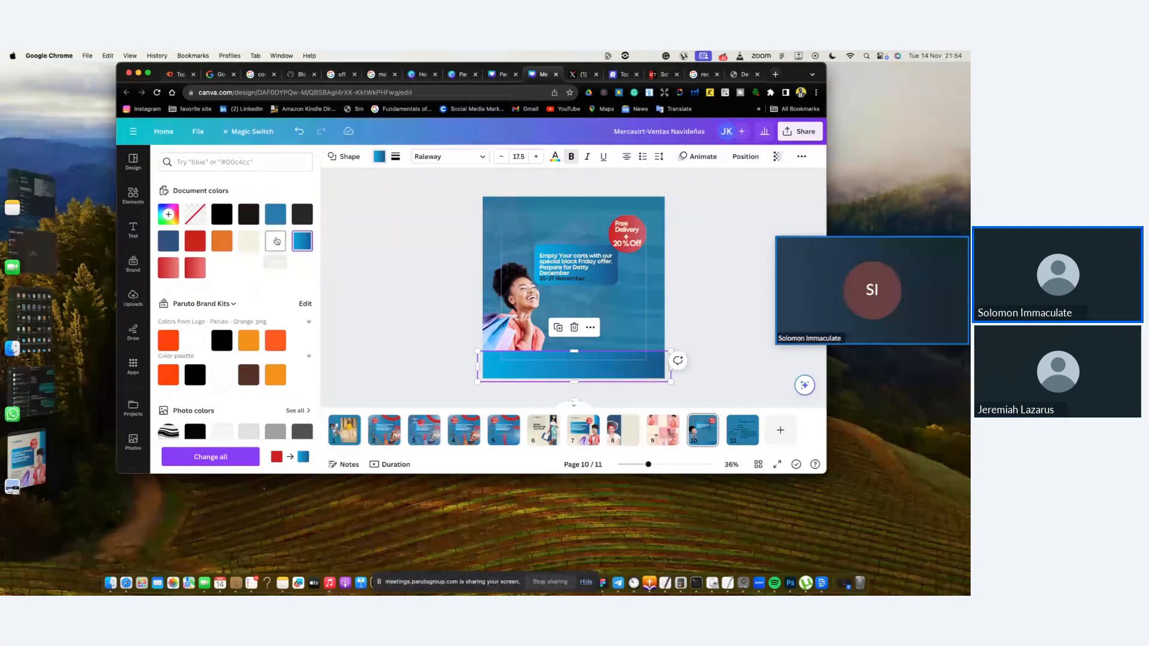
left_click(276, 240)
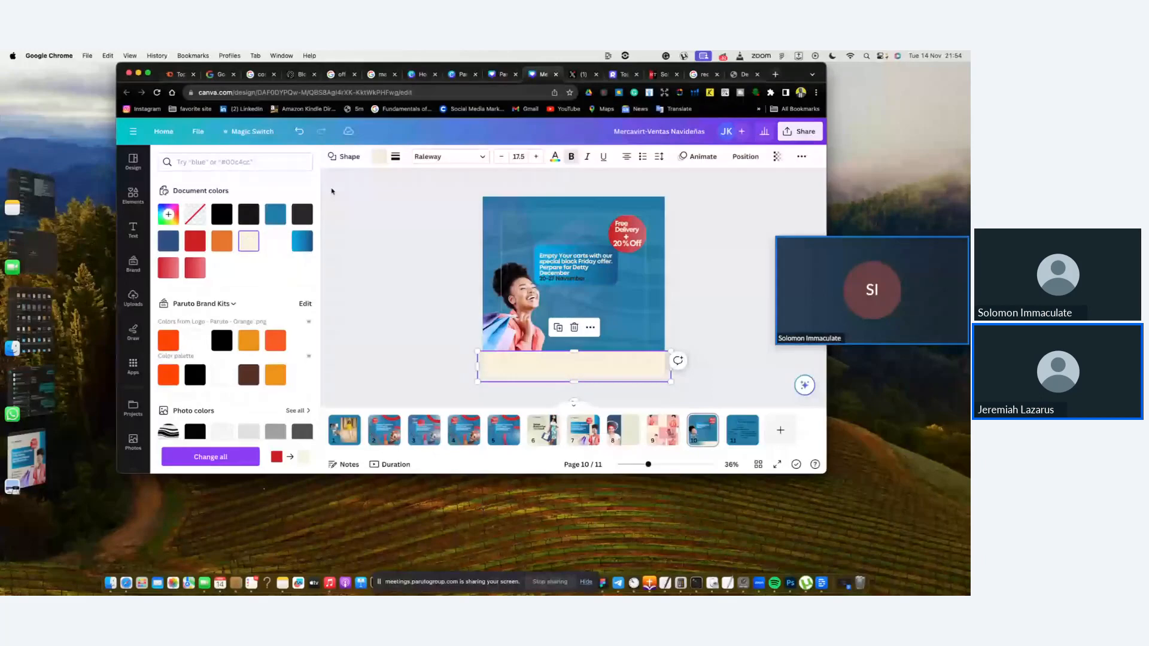
left_click(567, 362)
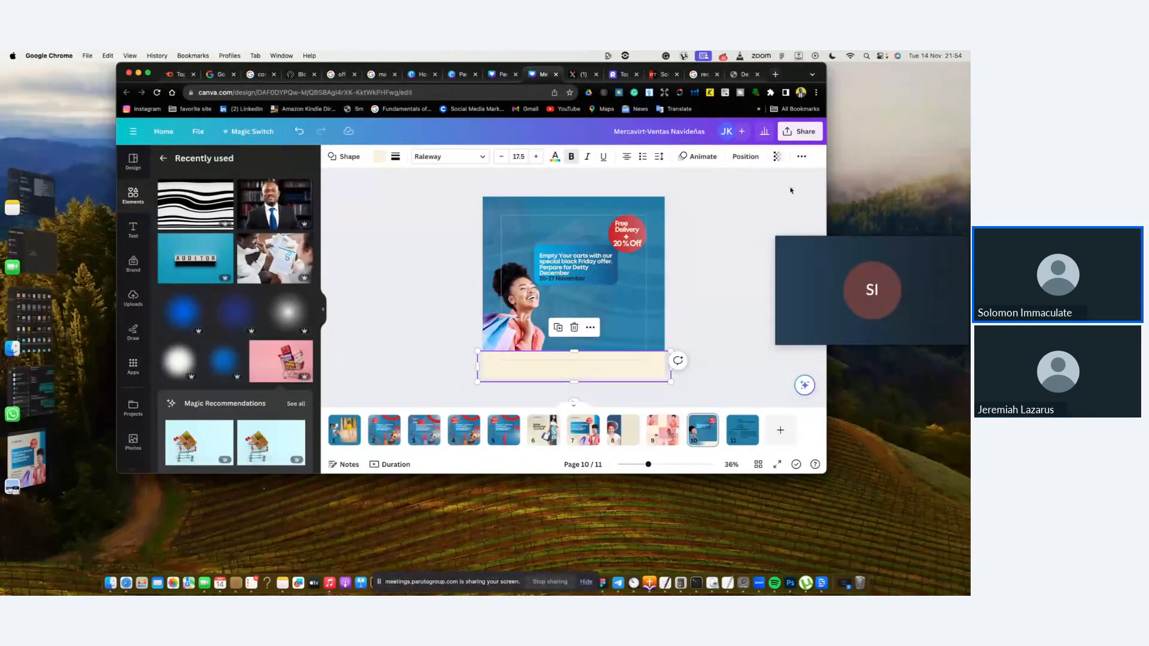
left_click(777, 157)
left_click_drag(776, 193, 723, 195)
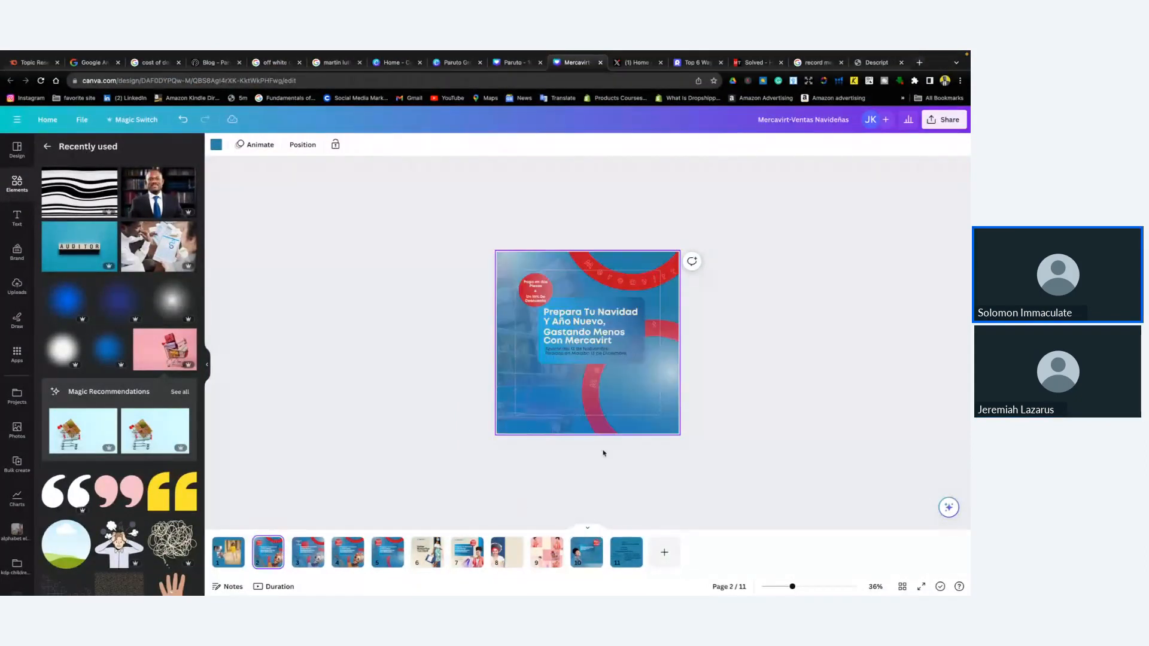
View page 3's design for reference and return to the shopper photo on page 10
left_click(308, 551)
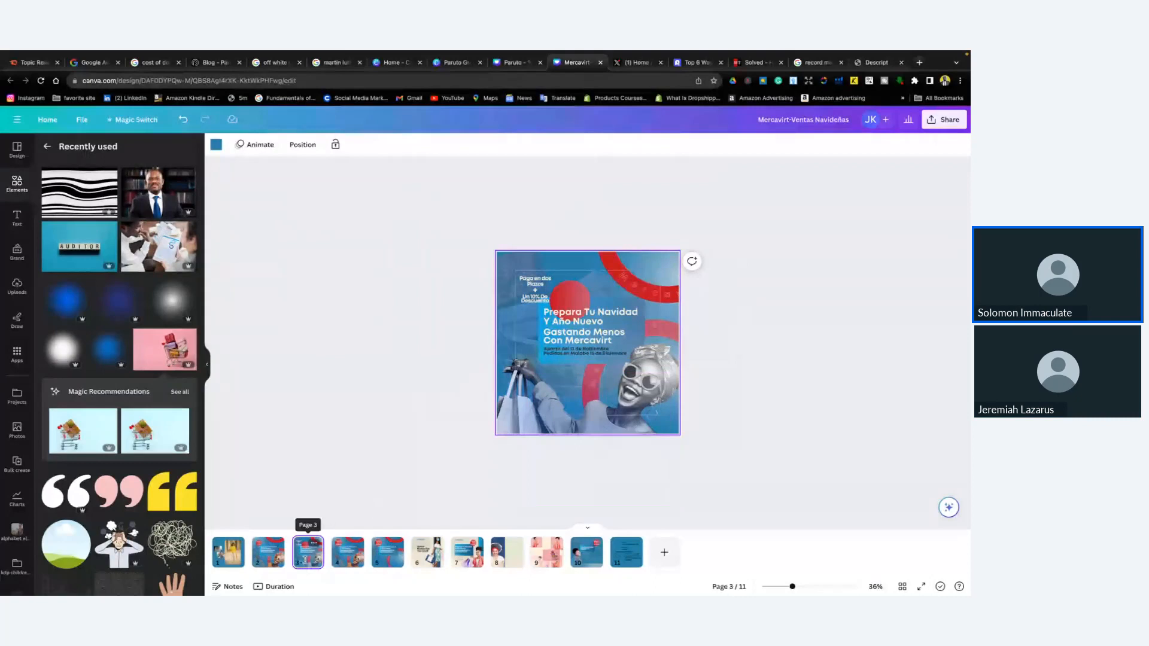
left_click(577, 556)
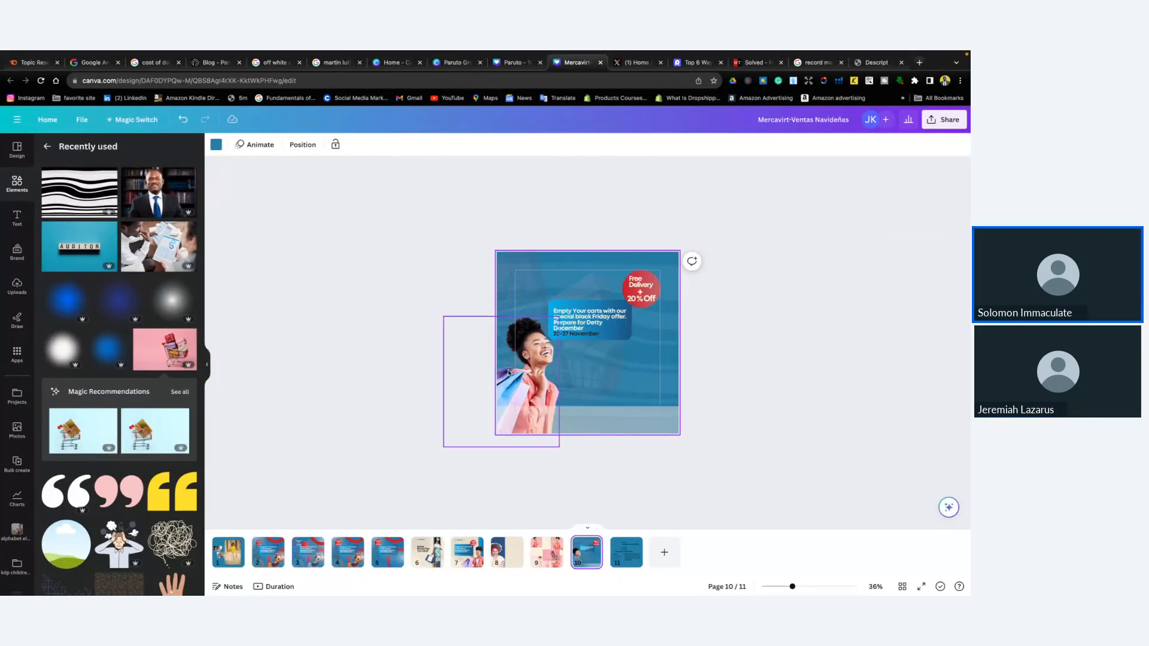
left_click(508, 372)
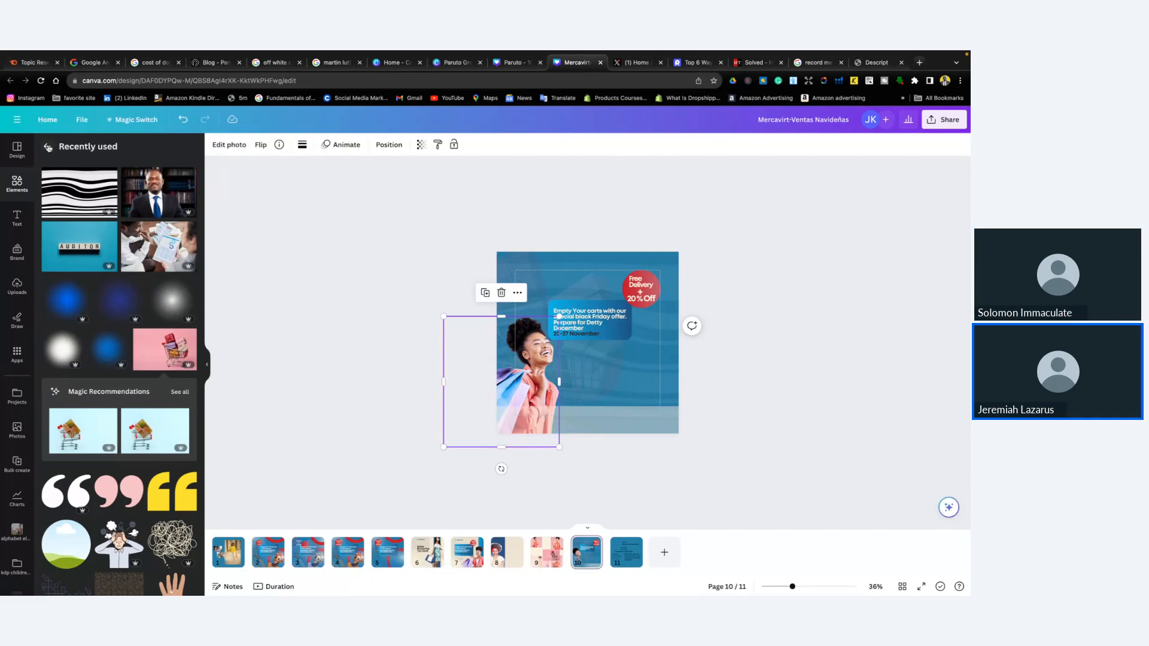
Add the recently used white glow graphic, centre it near the page's top-right corner and enlarge it
left_click(180, 303)
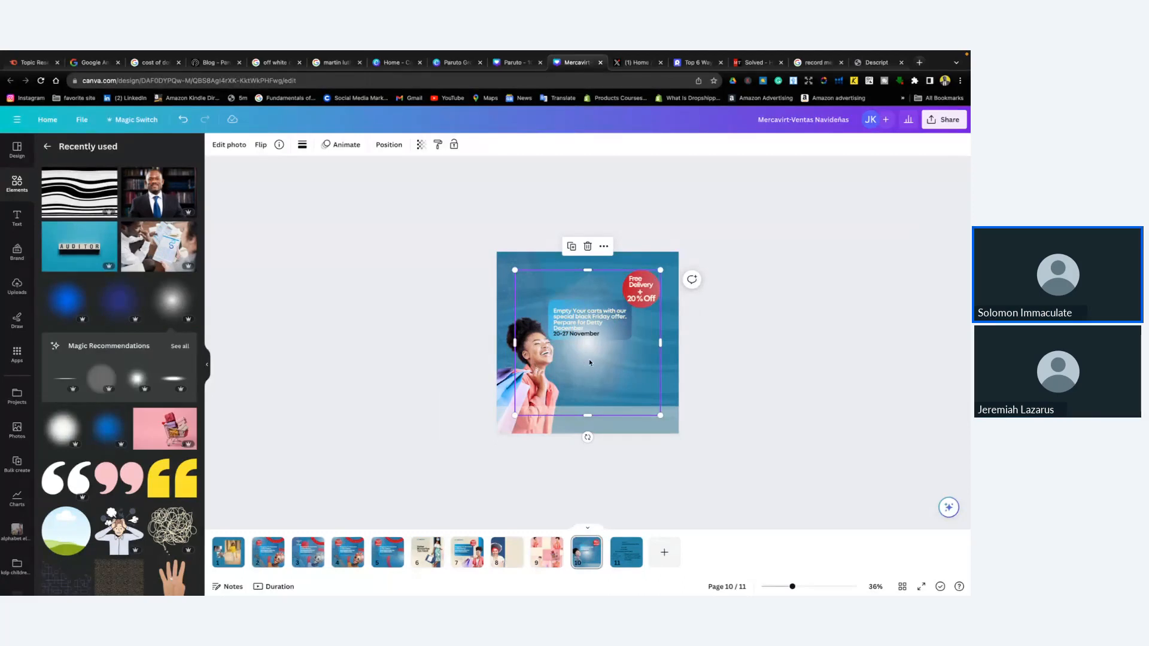
left_click_drag(589, 359, 664, 277)
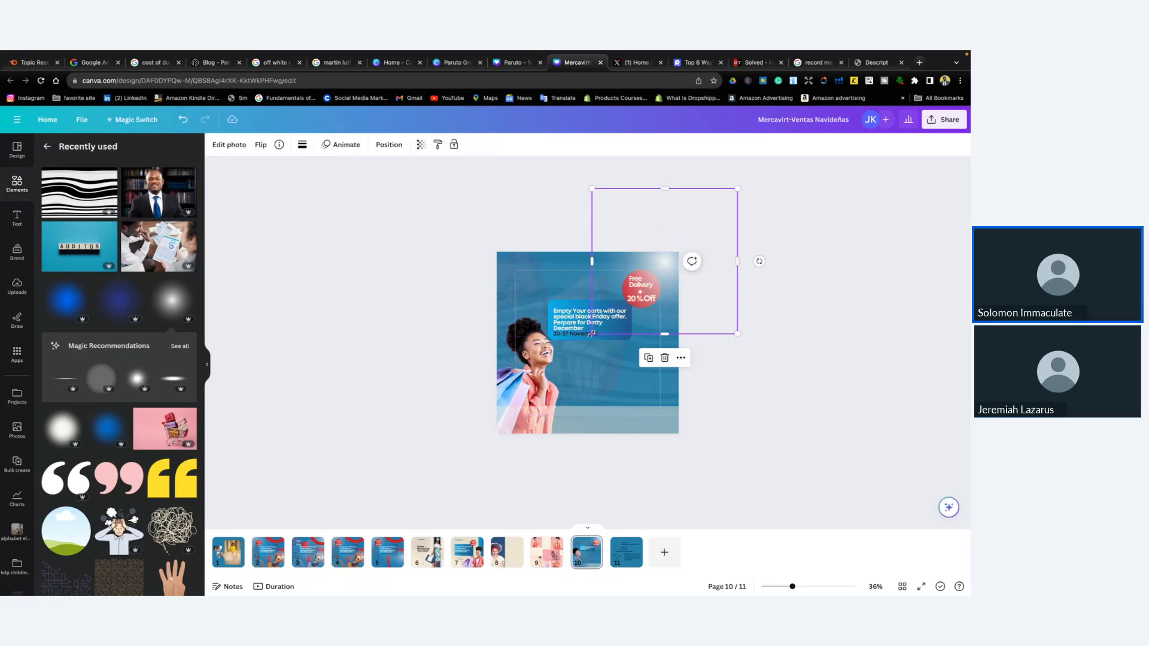
left_click_drag(591, 335, 544, 385)
left_click_drag(662, 340, 684, 314)
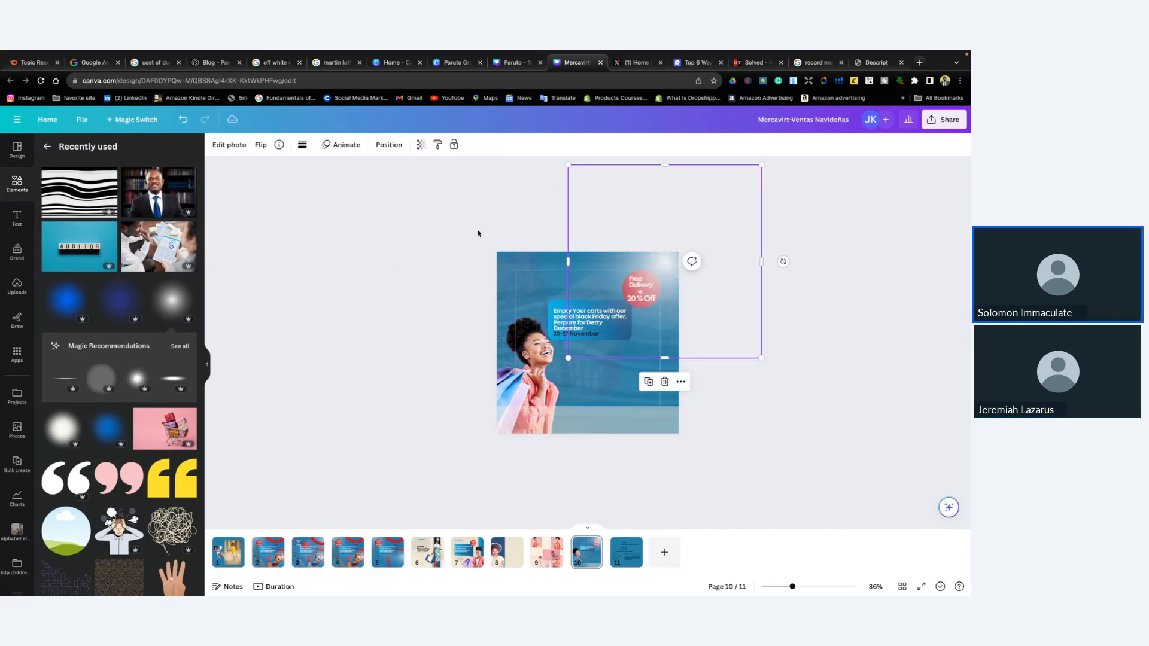
Set the white glow's transparency to 59
left_click(420, 144)
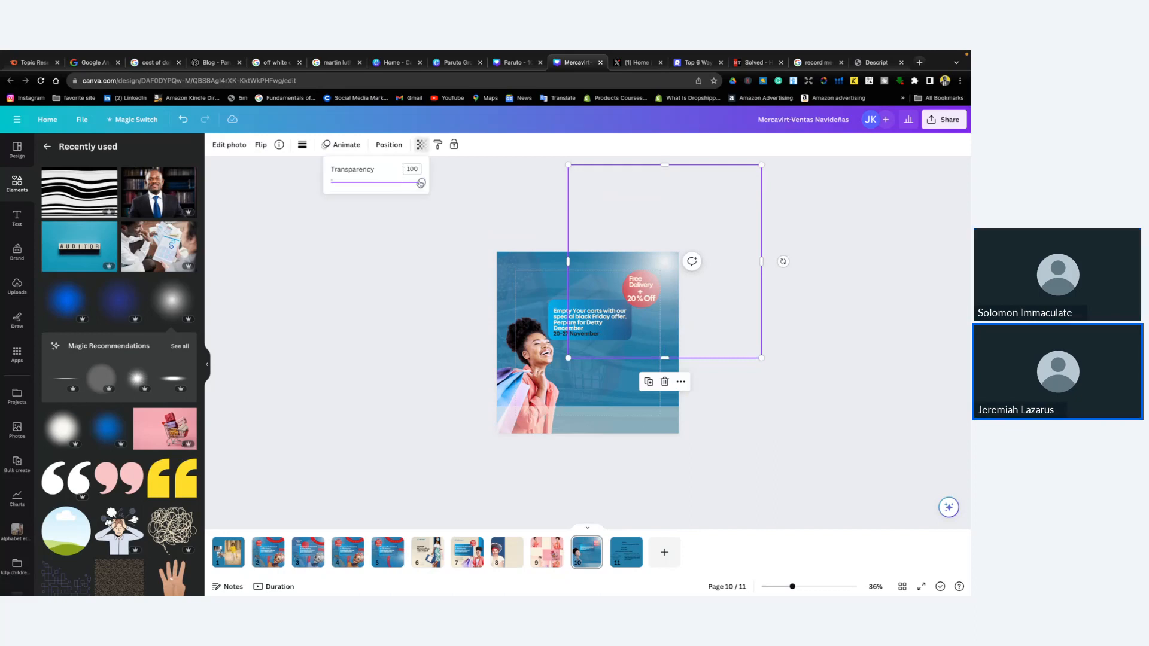
left_click_drag(420, 183, 385, 189)
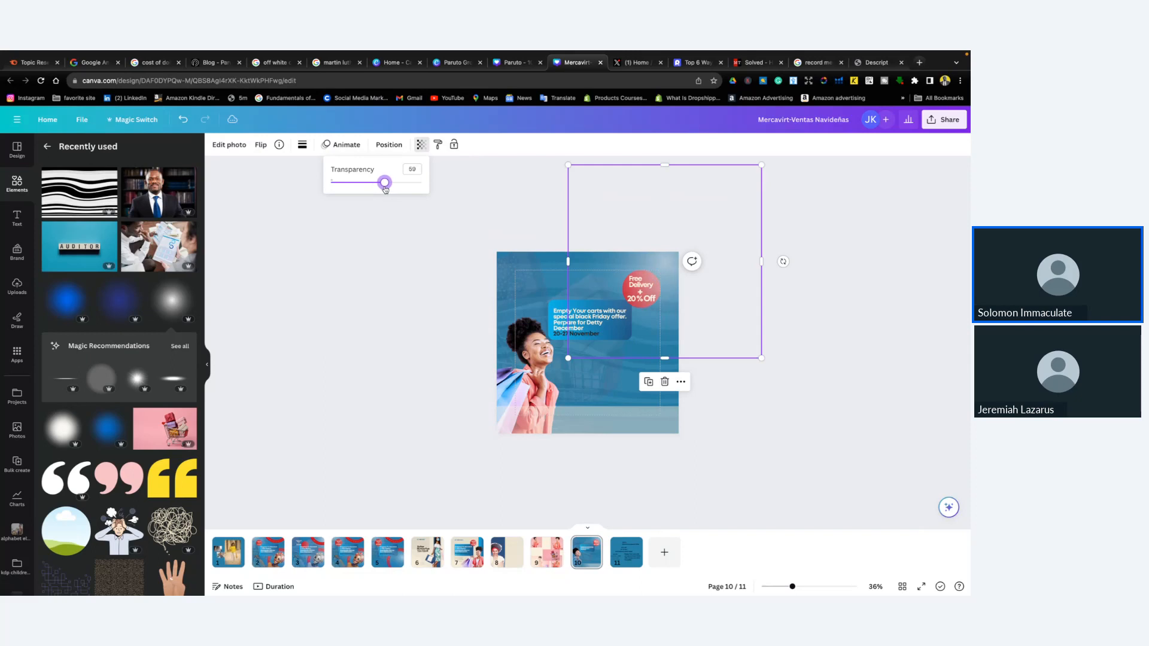
left_click(820, 391)
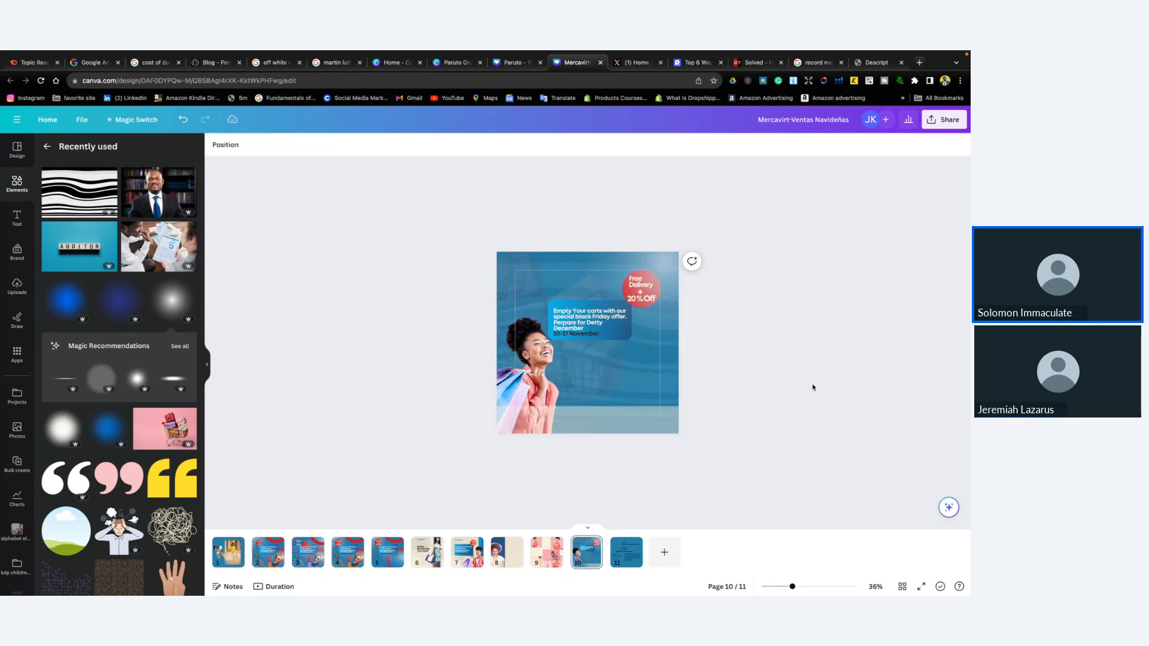
Duplicate the white glow and place the copy over the shopper's face and the headline box
left_click(650, 286)
left_click(669, 280)
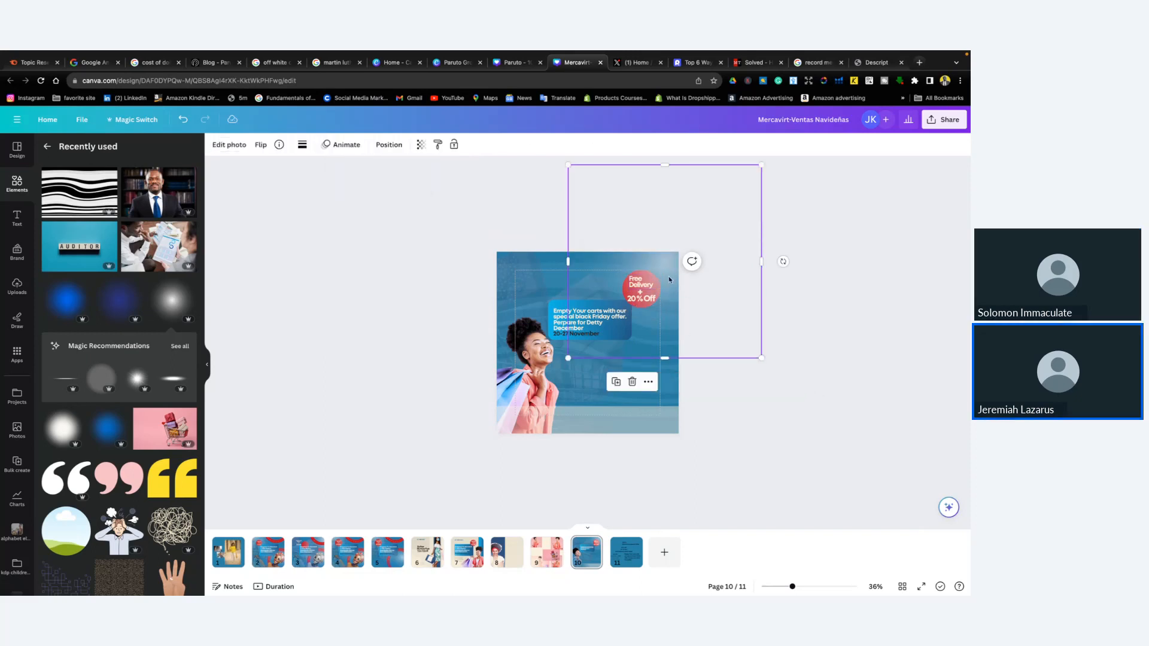
left_click_drag(670, 280, 554, 341)
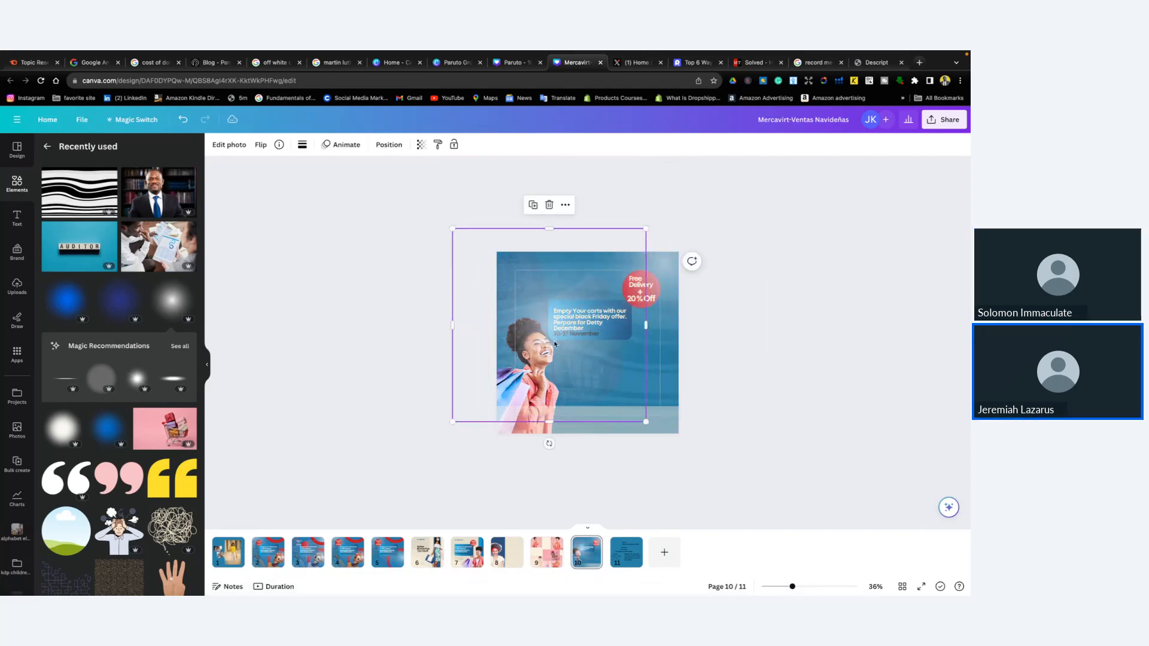
Move the copied glow's layer beneath the text and red circle, just above the blue headline box, and preview the page full screen
left_click(390, 145)
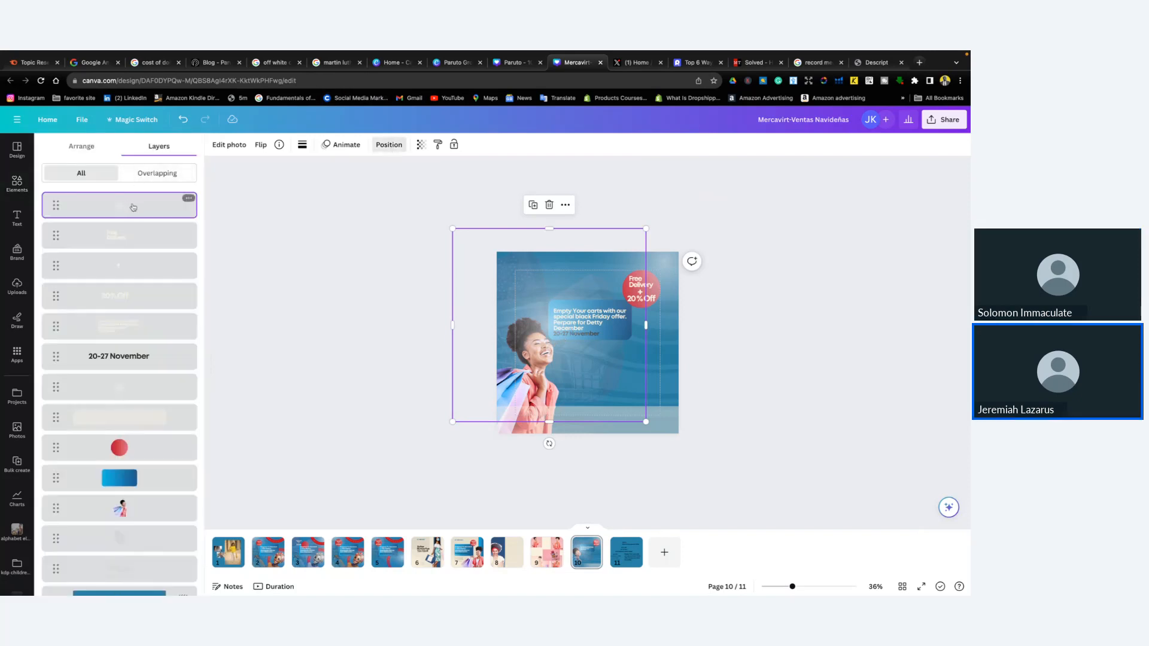
left_click_drag(132, 207, 118, 389)
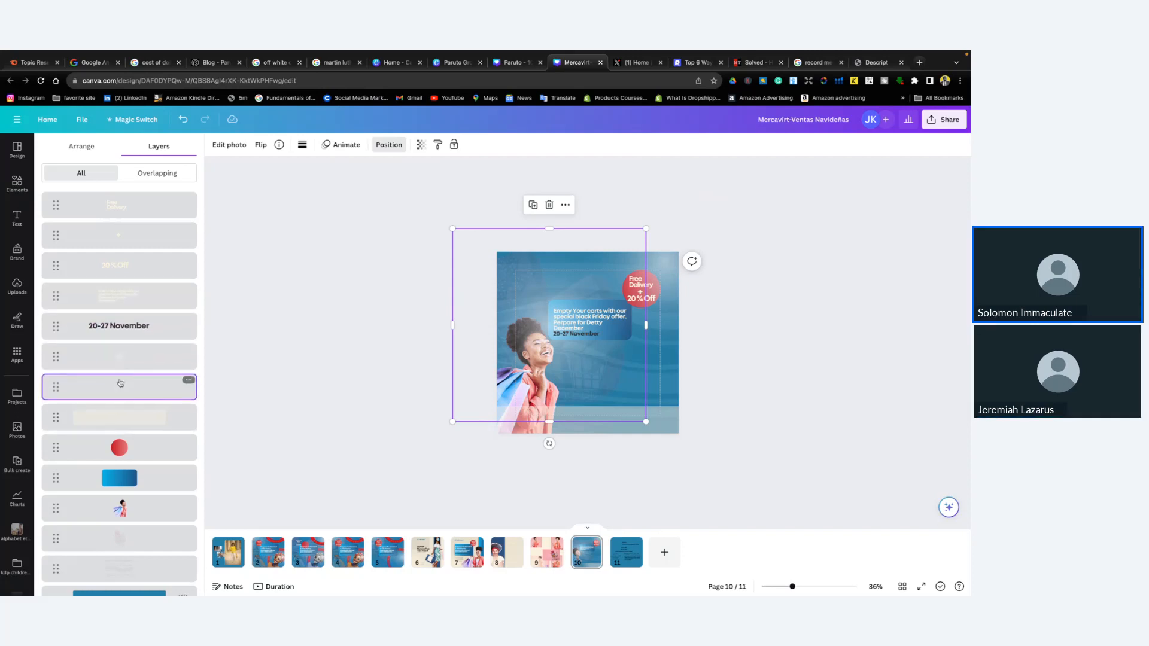
left_click_drag(119, 383, 126, 459)
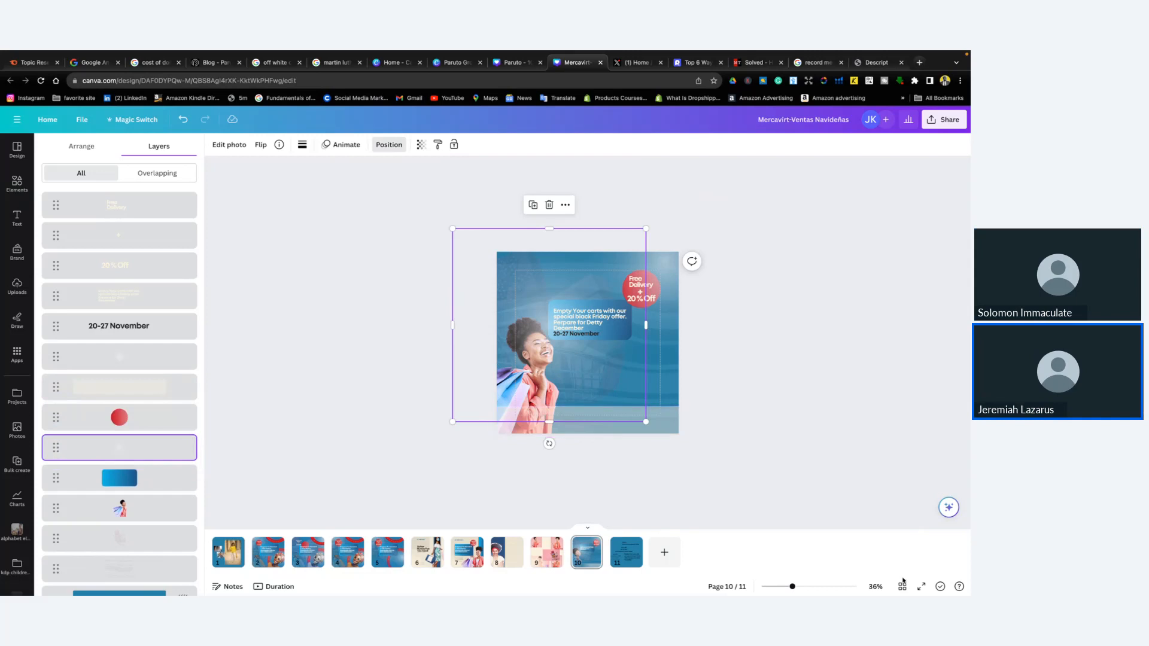
left_click(921, 586)
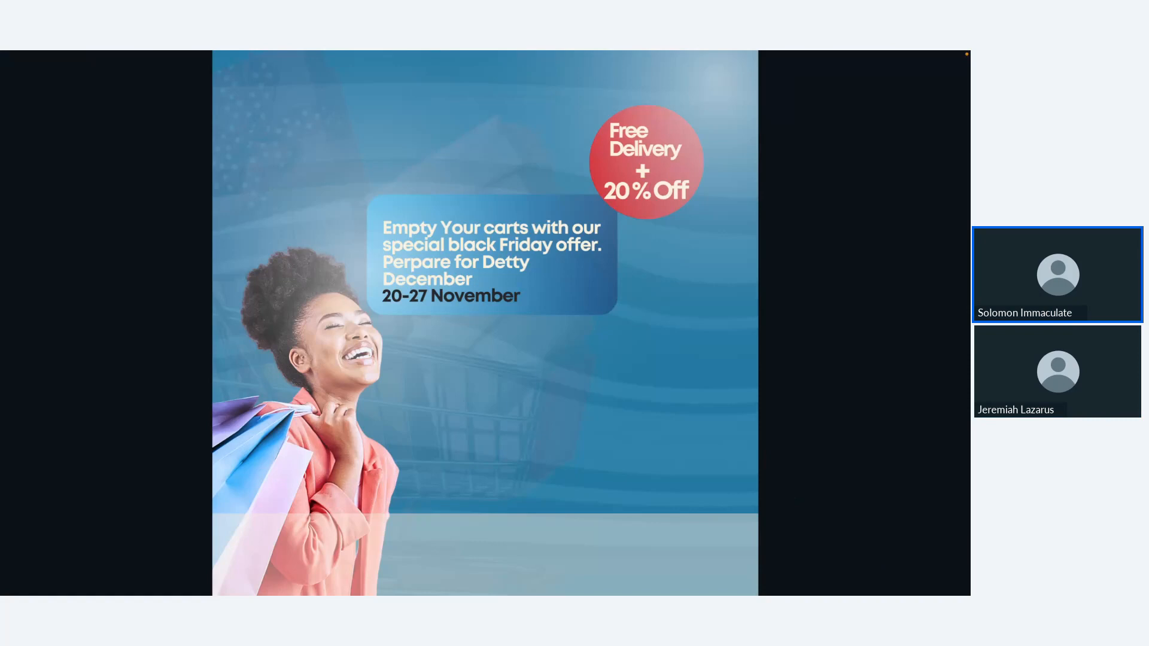
key("Escape")
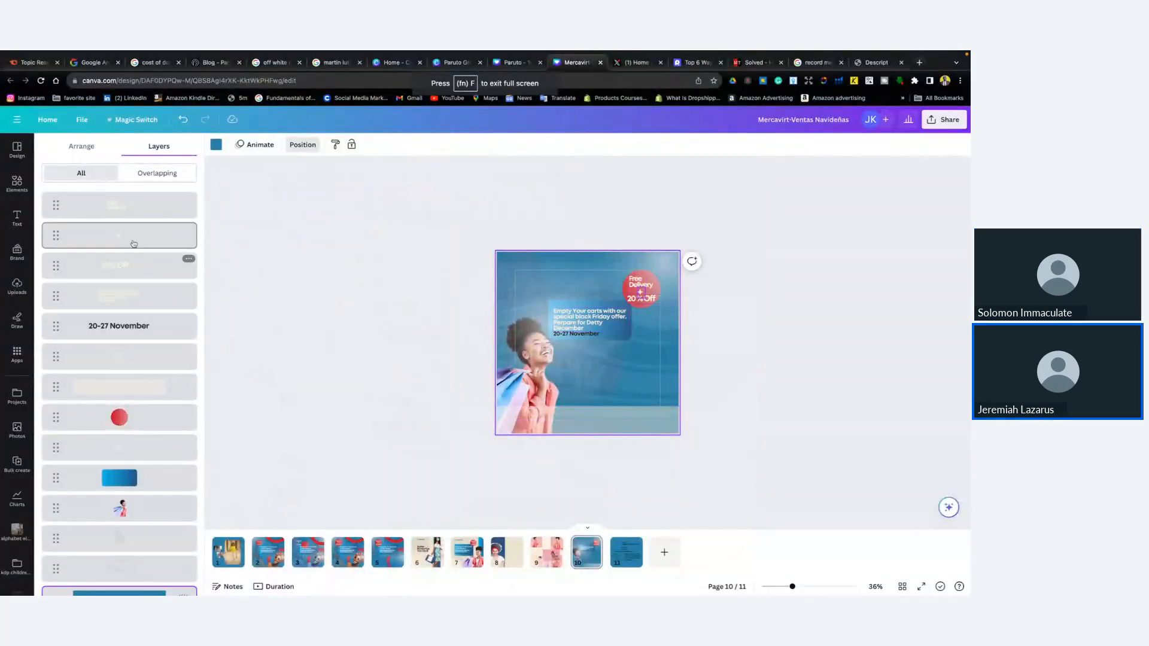
Search the elements for "Blue light" and show all matching graphics
left_click(26, 186)
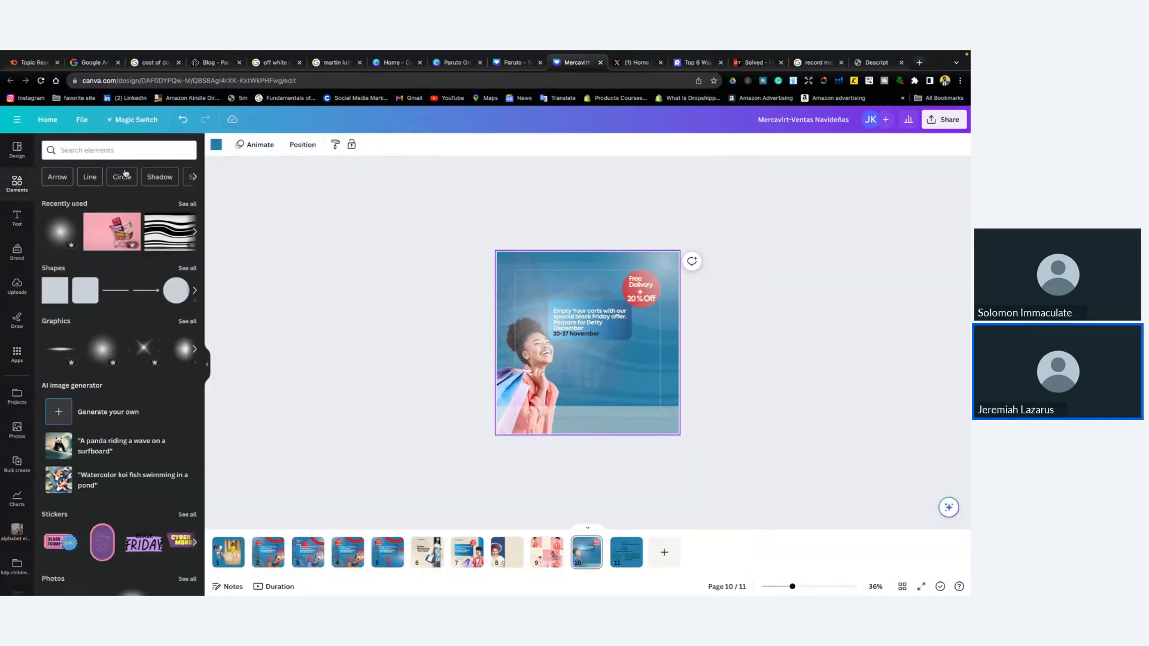
left_click(187, 205)
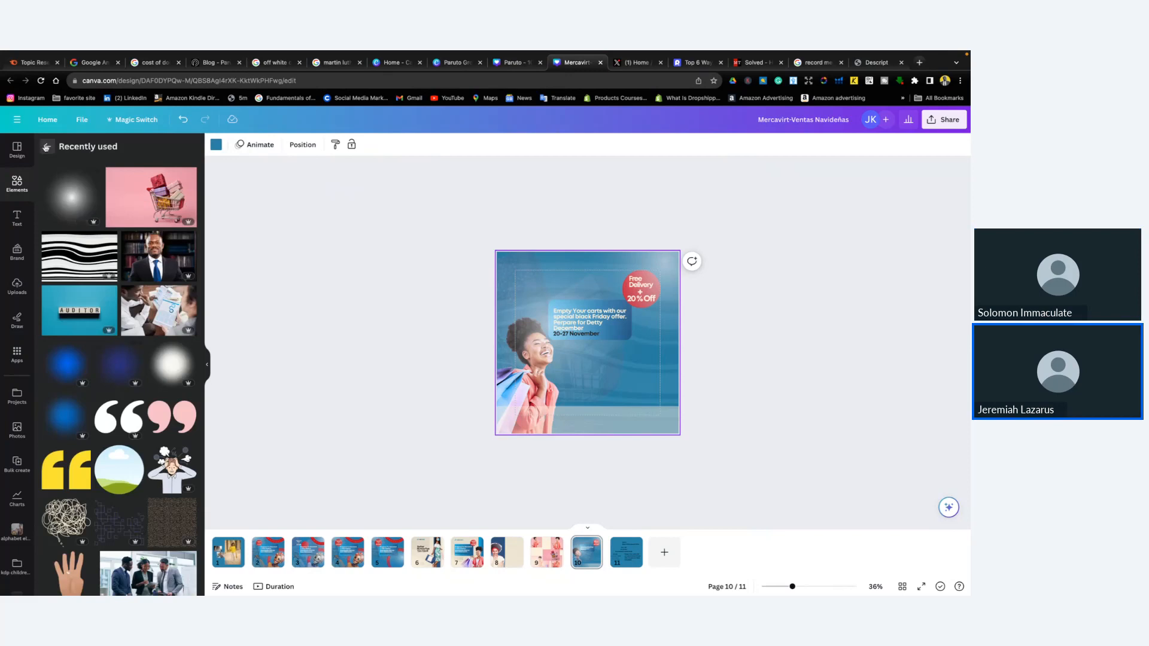
left_click(46, 148)
left_click(71, 151)
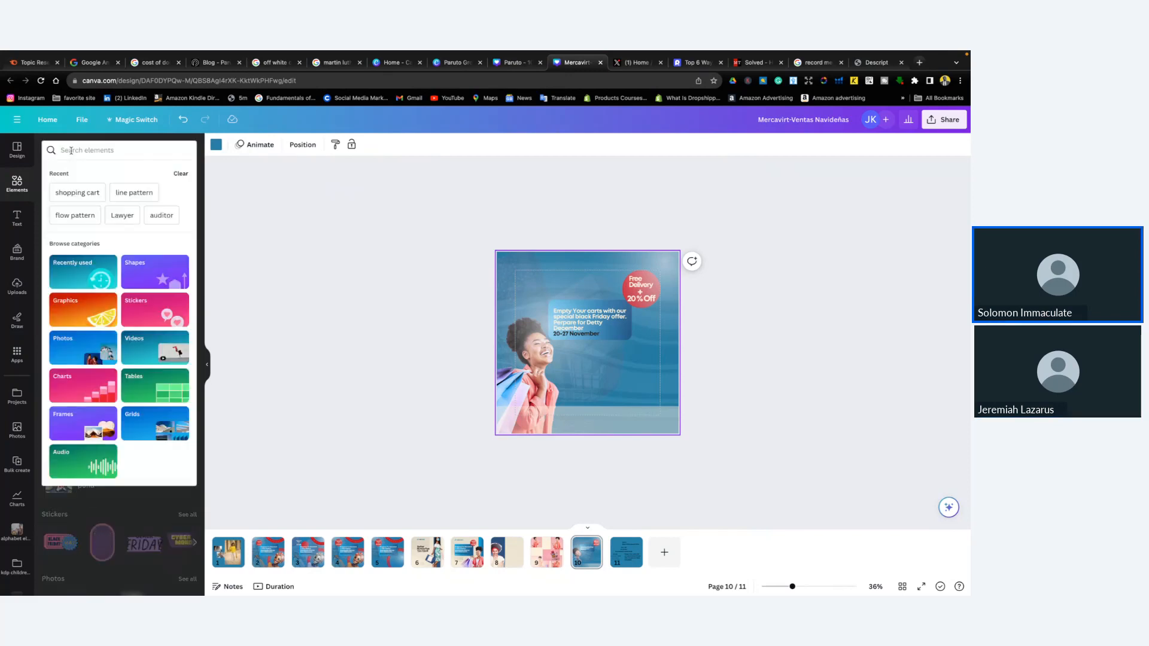
type("blu")
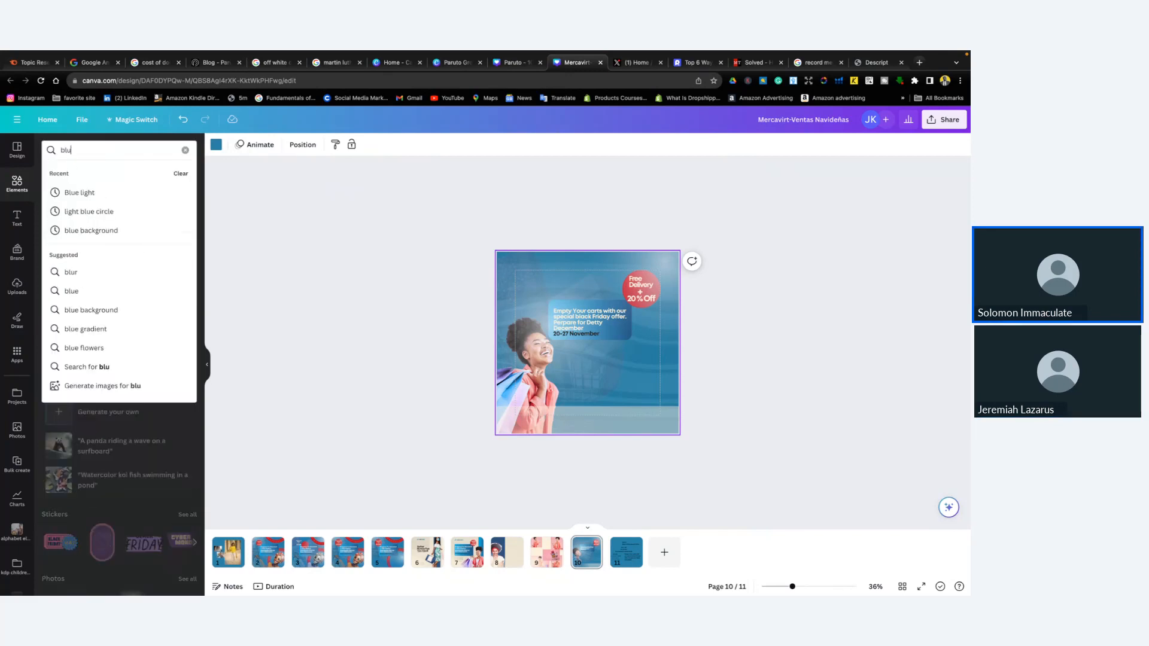
left_click(79, 192)
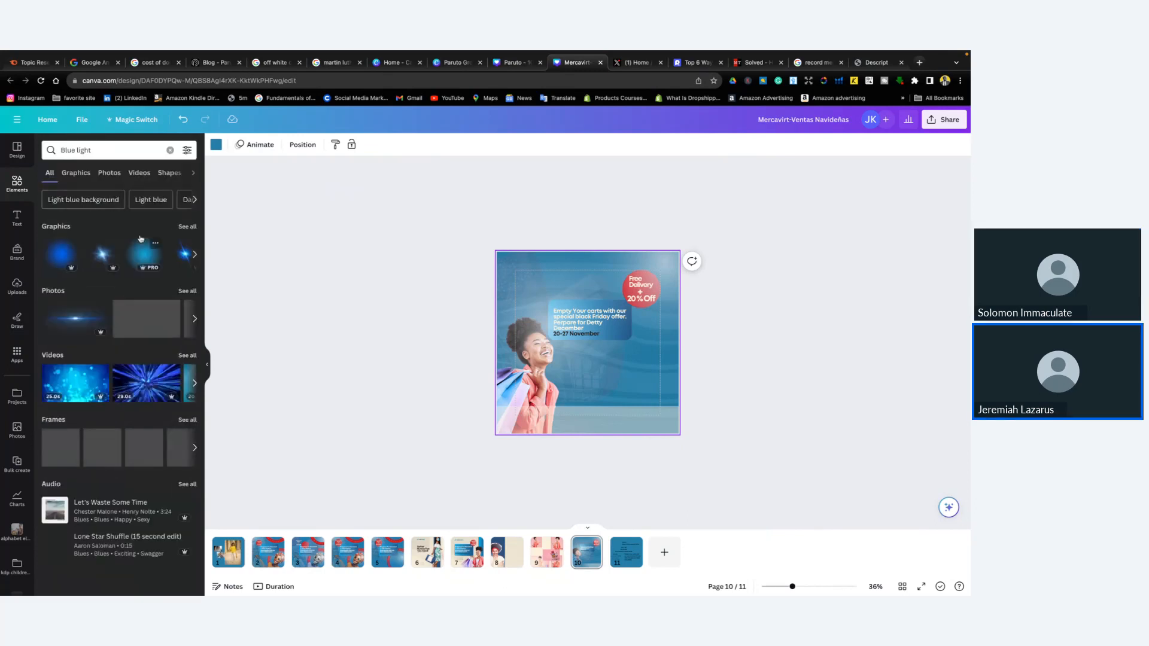
left_click(187, 227)
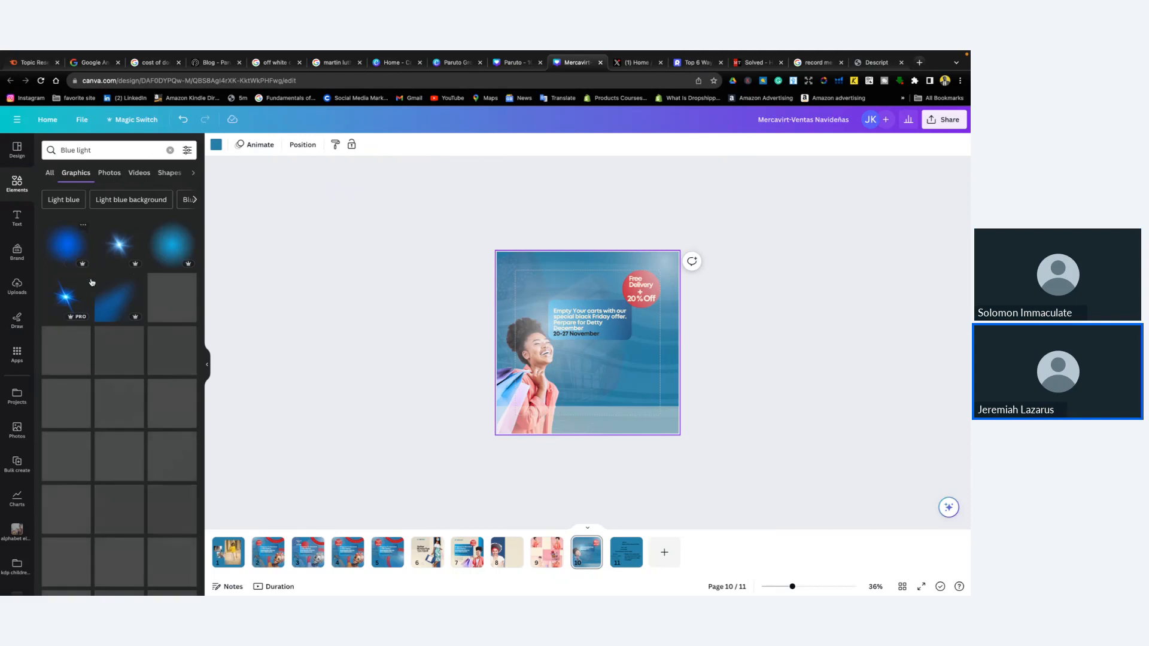
Add the round blue glow graphic over the shopper in the page's bottom-left corner and set its transparency to 38
left_click(69, 244)
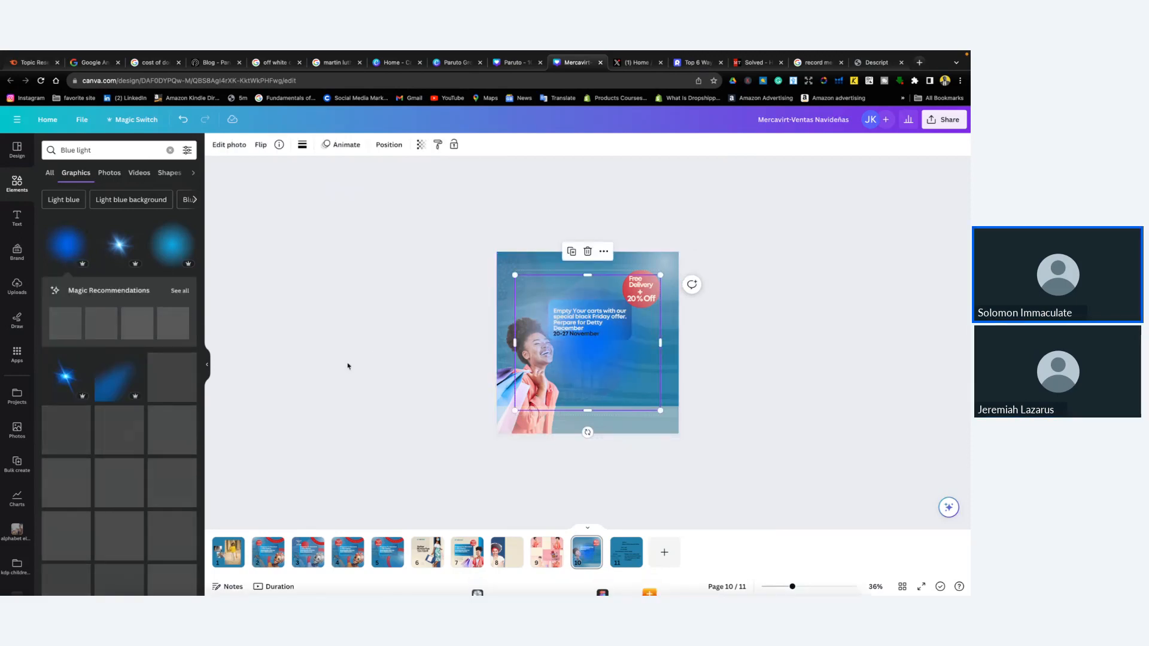
left_click_drag(620, 373, 550, 442)
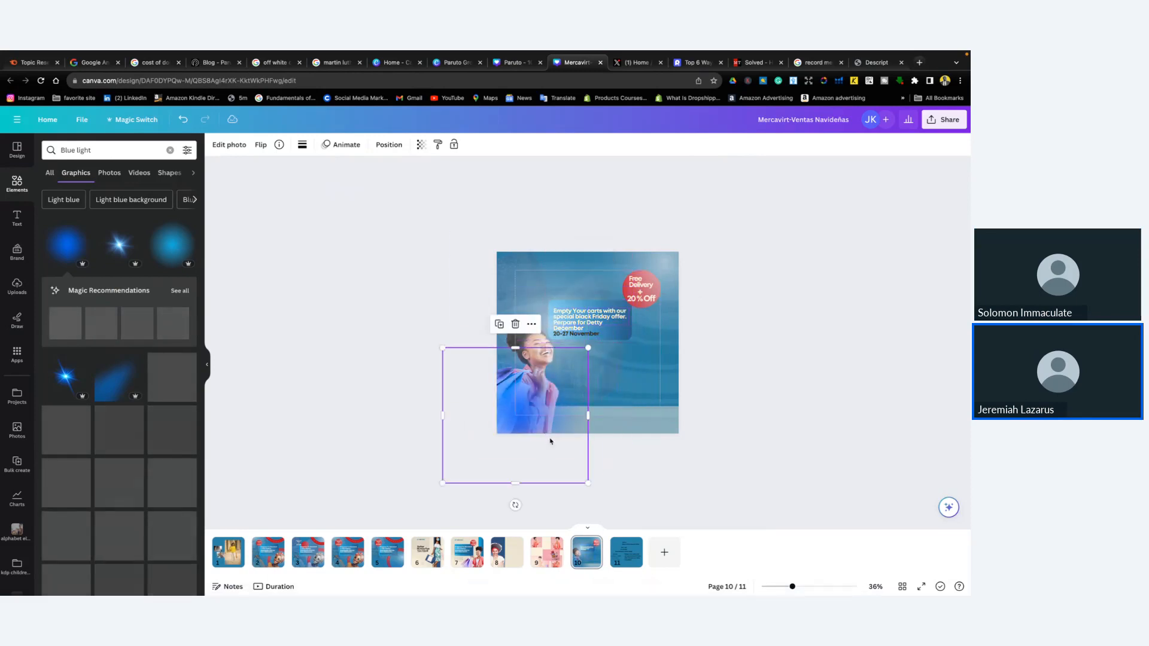
left_click(421, 144)
left_click_drag(420, 182, 365, 182)
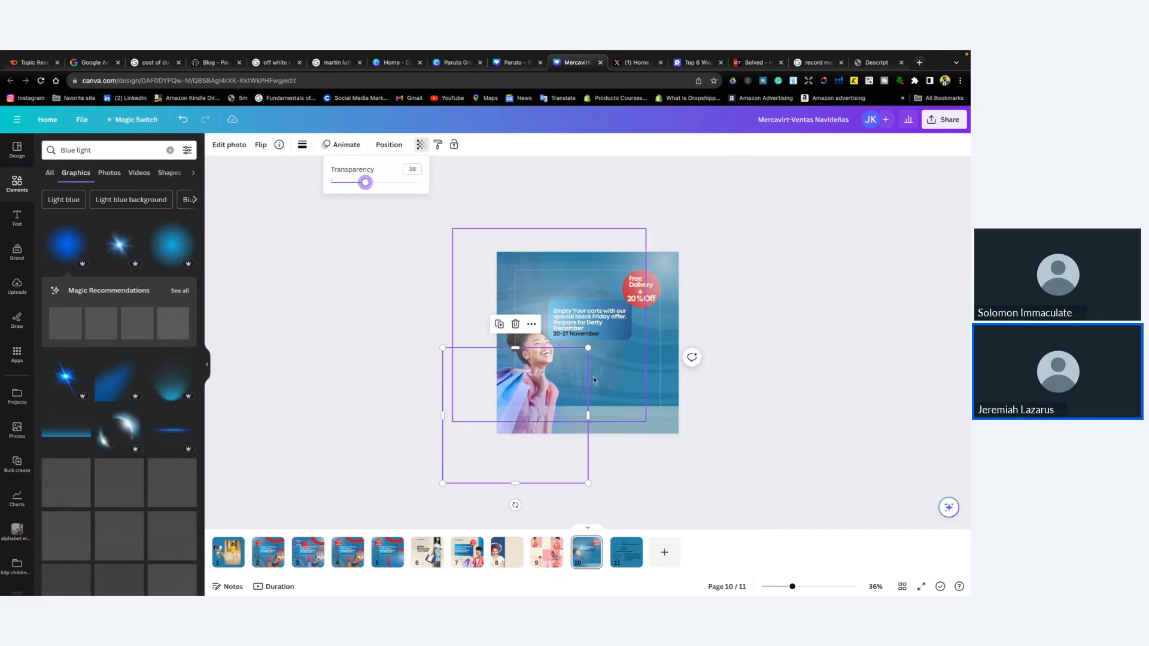
Widen the blue glow so it spreads from beyond the page's left edge across most of the footer area
left_click_drag(588, 413, 606, 382)
left_click(727, 366)
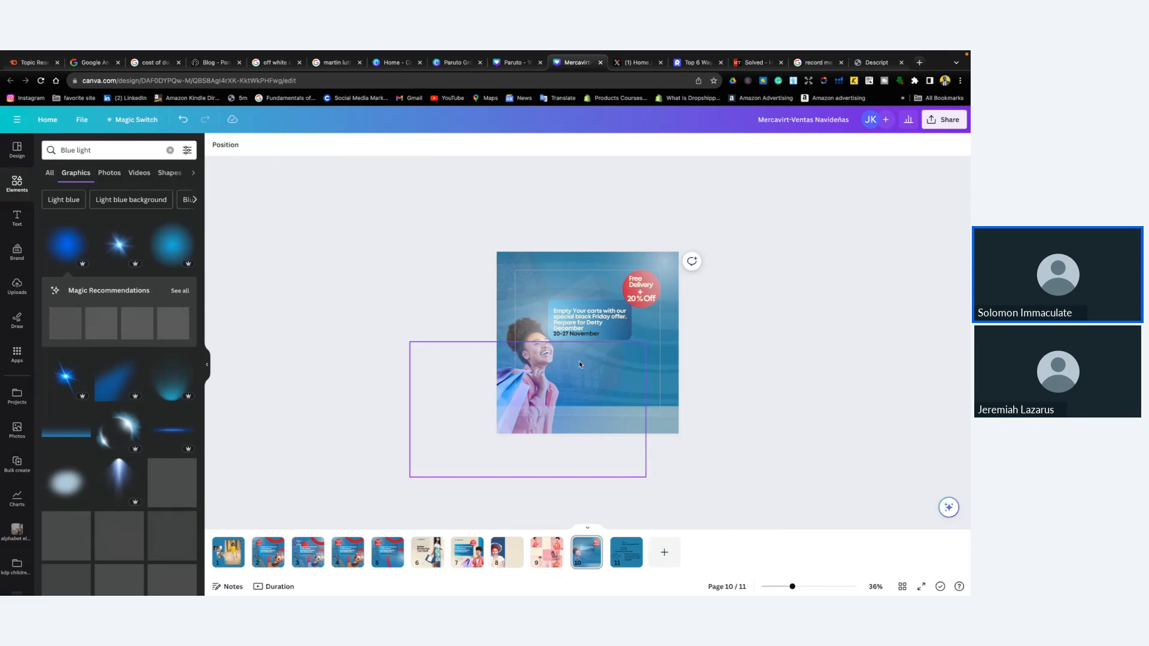
scroll(579, 360, "up", 3)
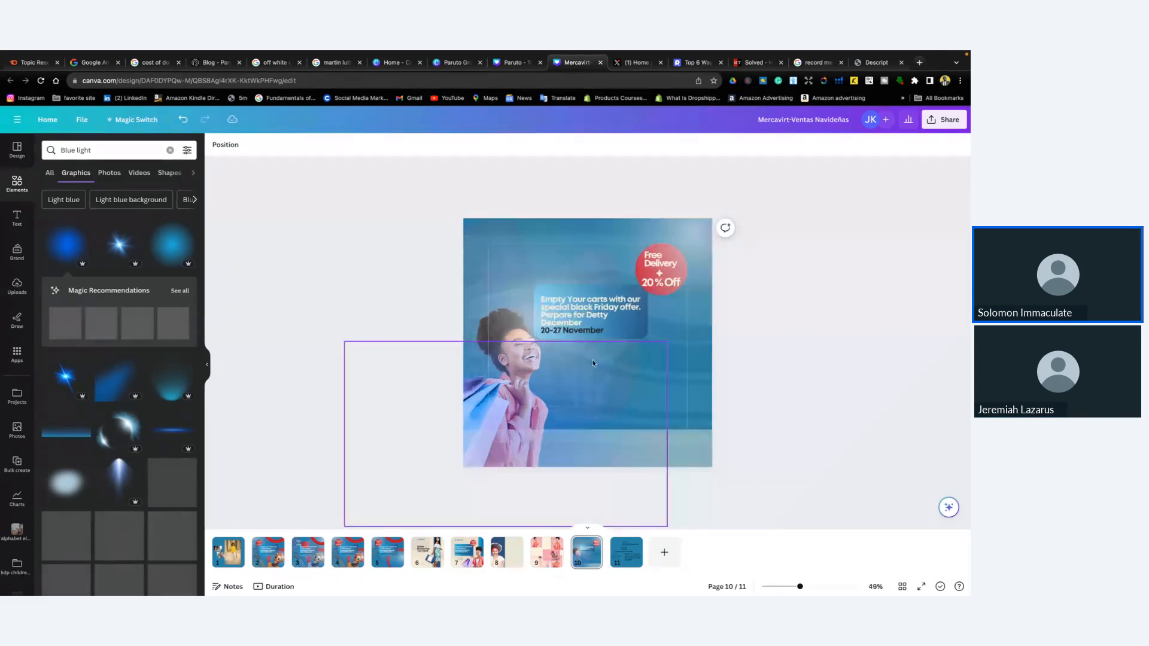
Move the wide blue glow up from the page's bottom-left corner to the middle, over the headline box and shopper
left_click_drag(592, 363, 654, 300)
left_click(809, 330)
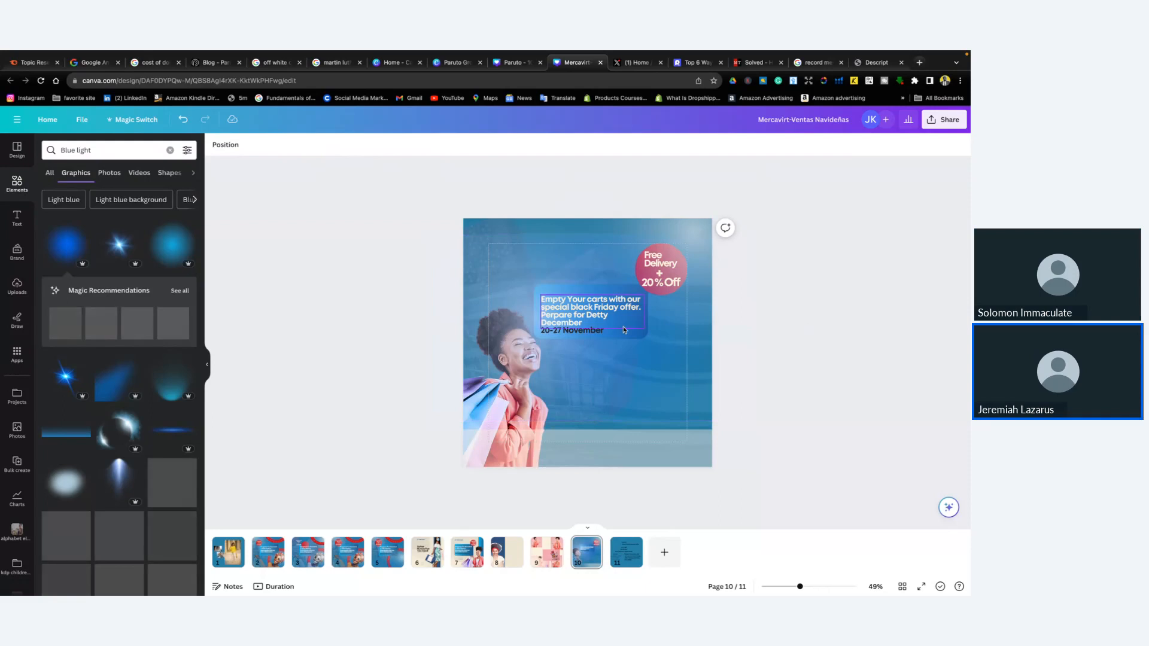
left_click_drag(615, 376, 590, 374)
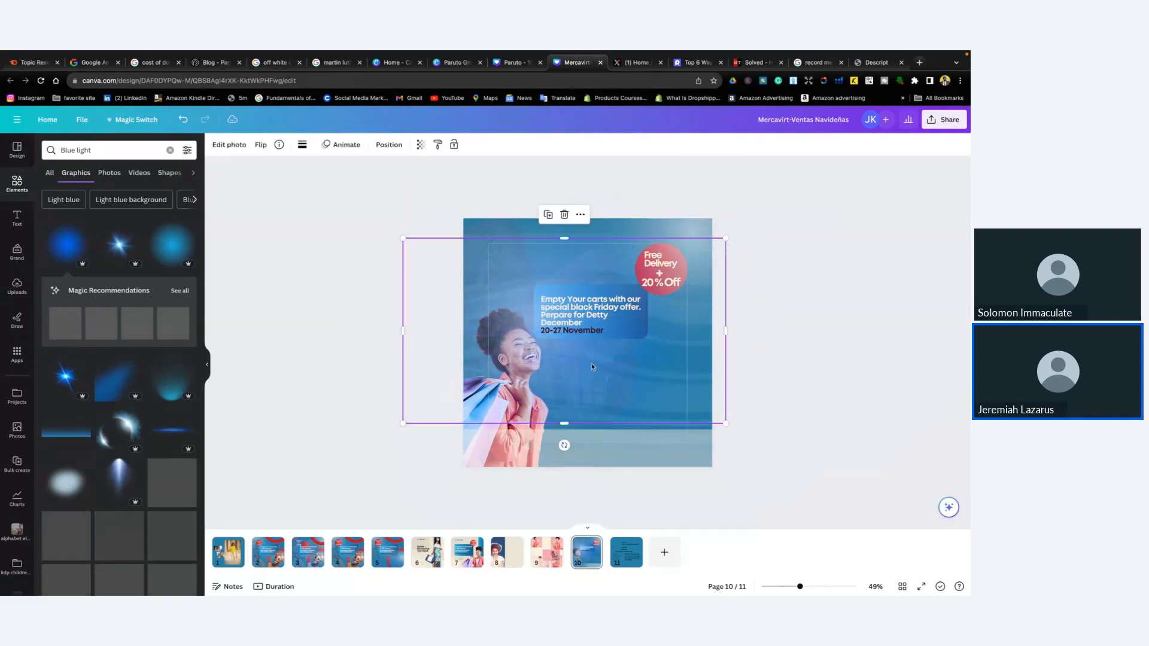
left_click(818, 398)
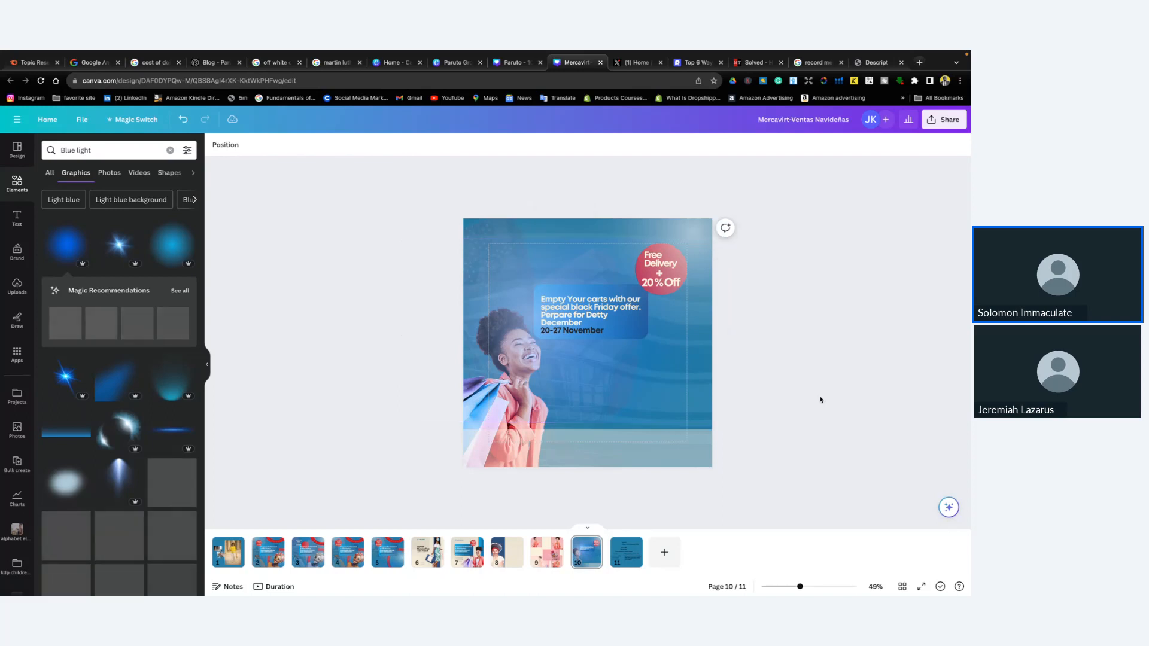
left_click(588, 385)
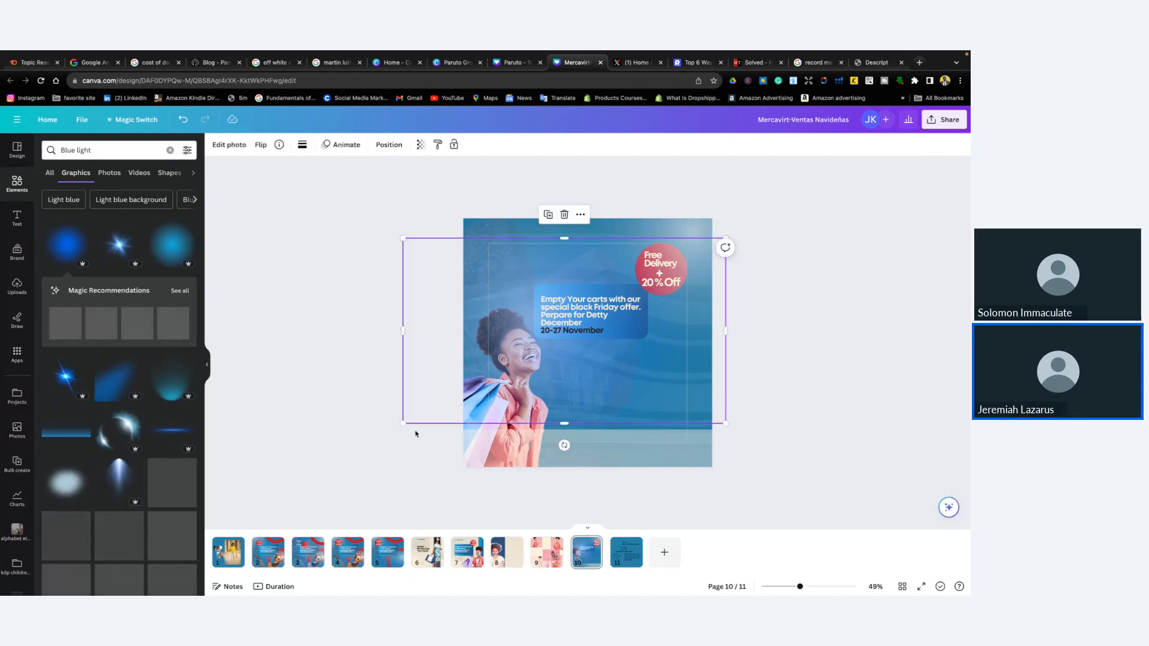
Shrink the blue glow and move it up to the page's top edge, spanning the headline box and red offer circle
left_click_drag(408, 424, 512, 390)
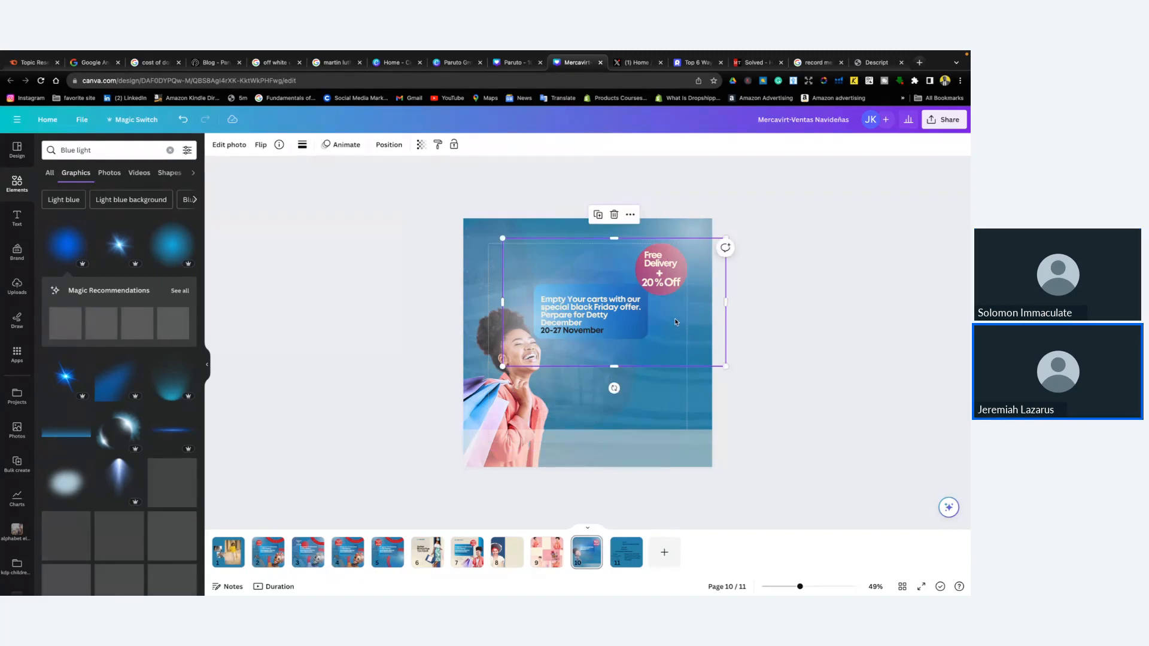
left_click_drag(674, 318, 675, 299)
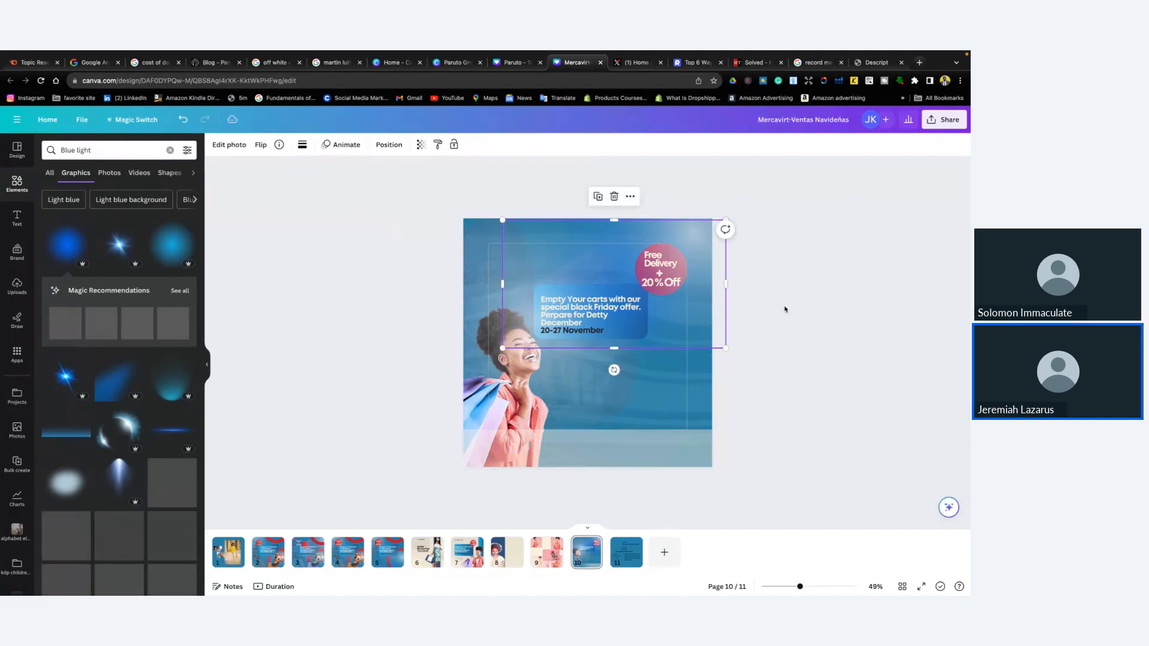
left_click(600, 311)
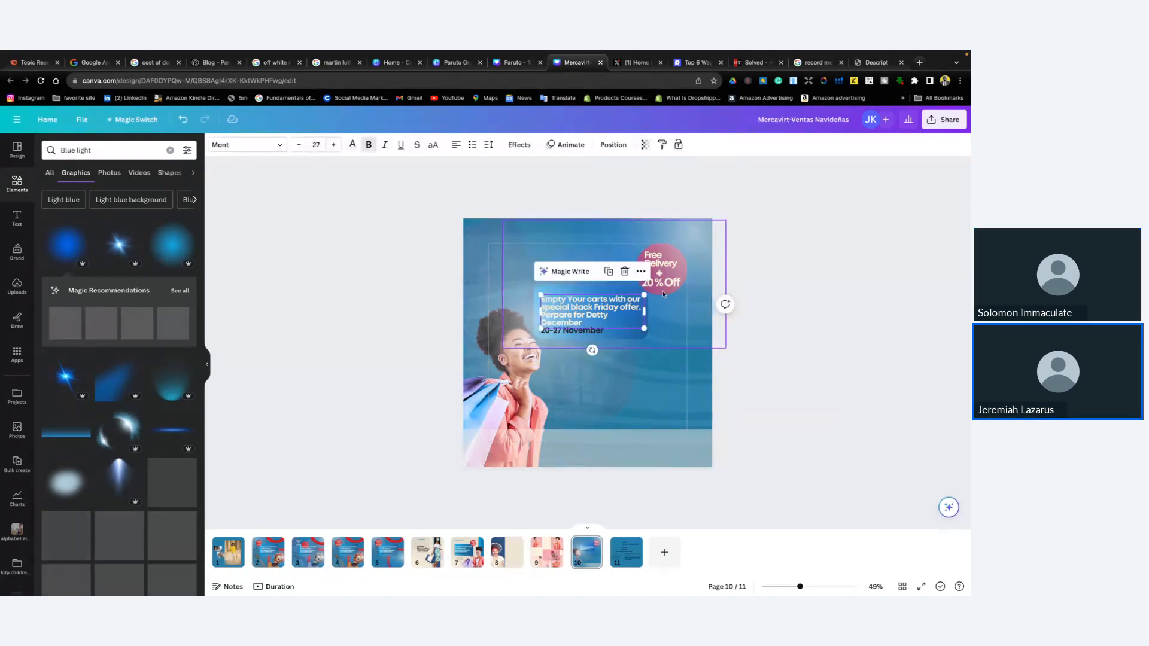
left_click(595, 253)
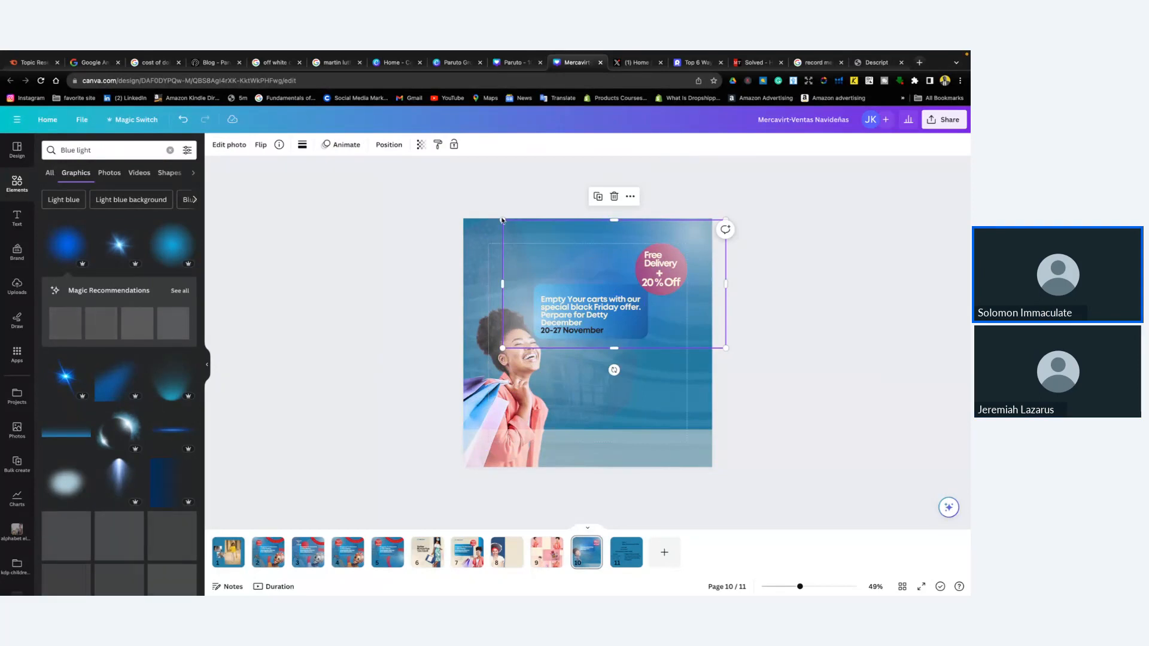
Reduce the blue glow further around the headline and red offer circle and set its transparency to 30
left_click_drag(502, 221, 561, 228)
left_click(420, 145)
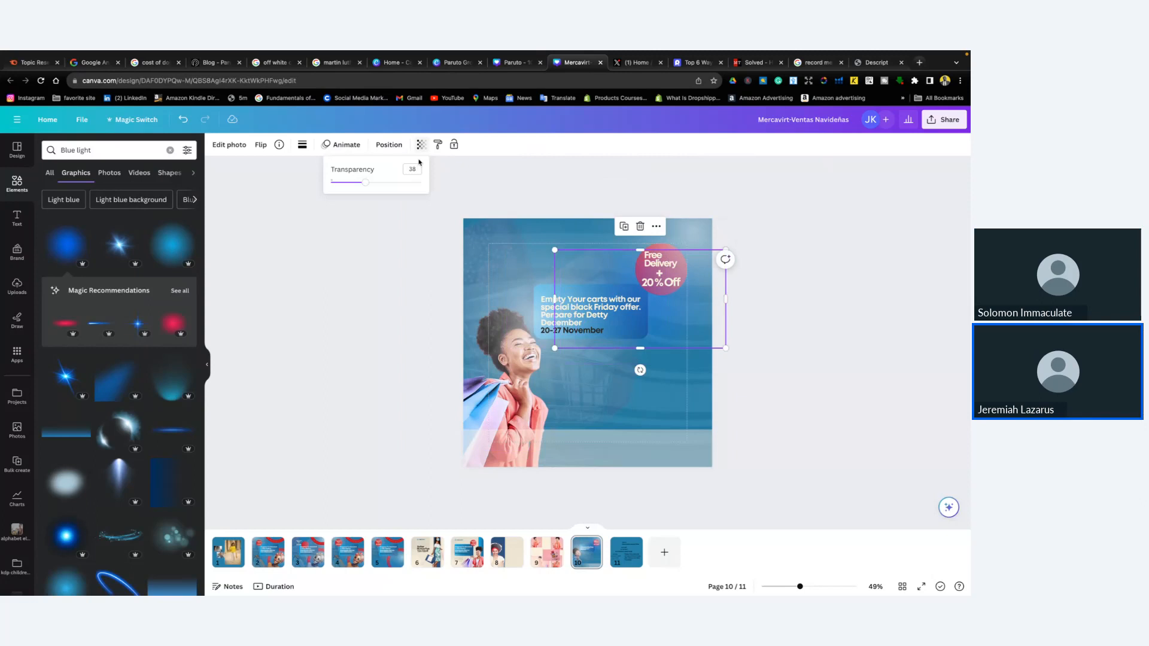
left_click_drag(366, 184, 347, 182)
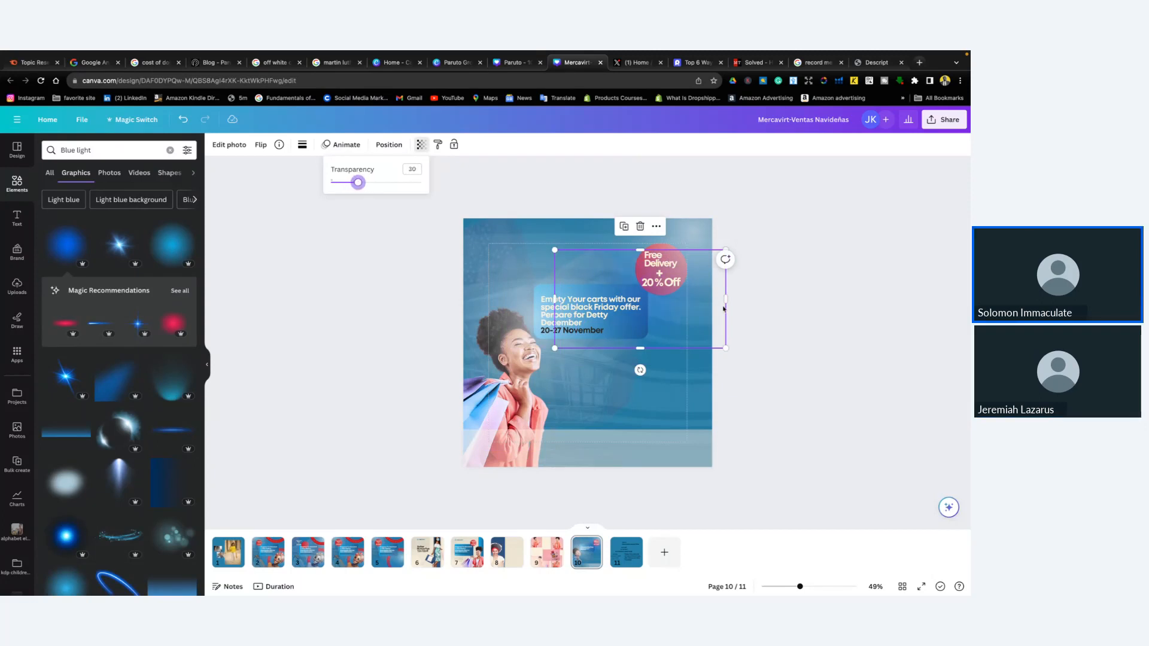
left_click(752, 325)
left_click(752, 326)
Move the reduced blue glow to the page's top-left corner so it extends partly beyond the page
left_click(657, 301)
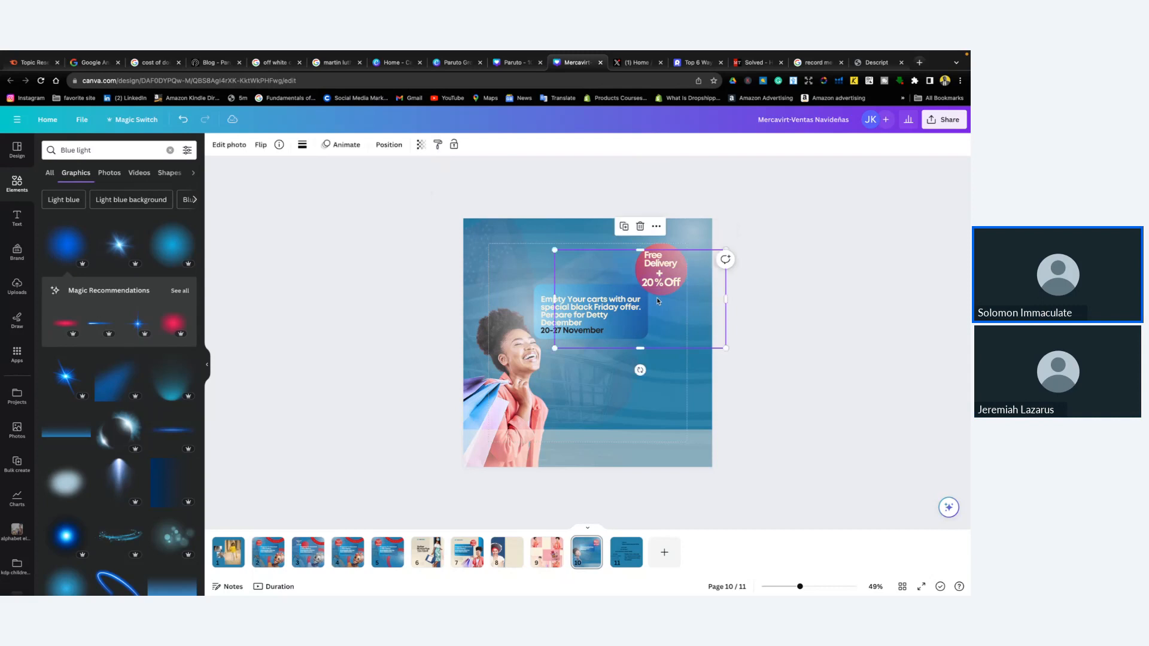
left_click_drag(657, 301, 475, 207)
left_click(839, 355)
left_click(537, 288)
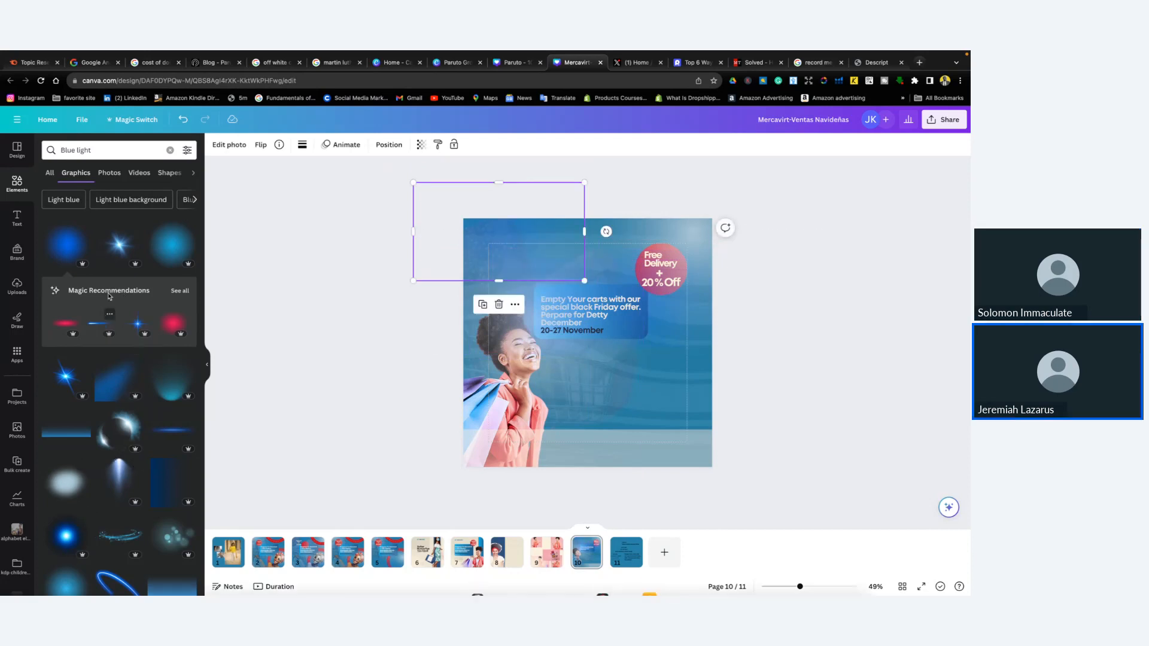
Clear the element search, show all recently used elements, and try the dark navy glow on the page before deleting it
left_click(170, 151)
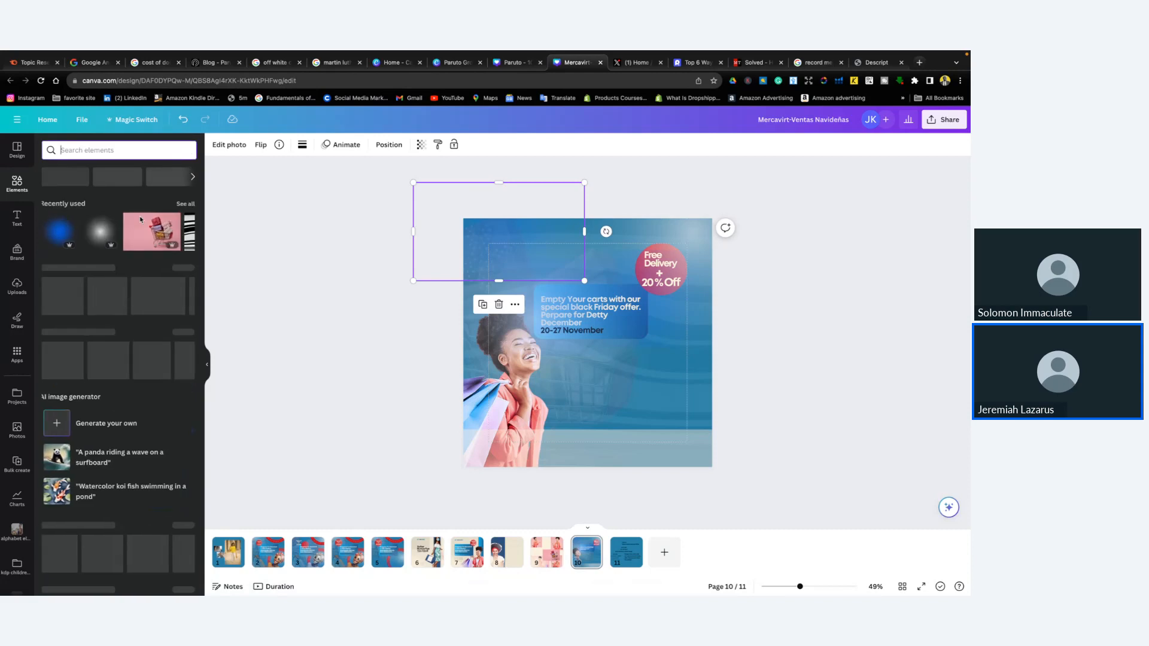
left_click(186, 204)
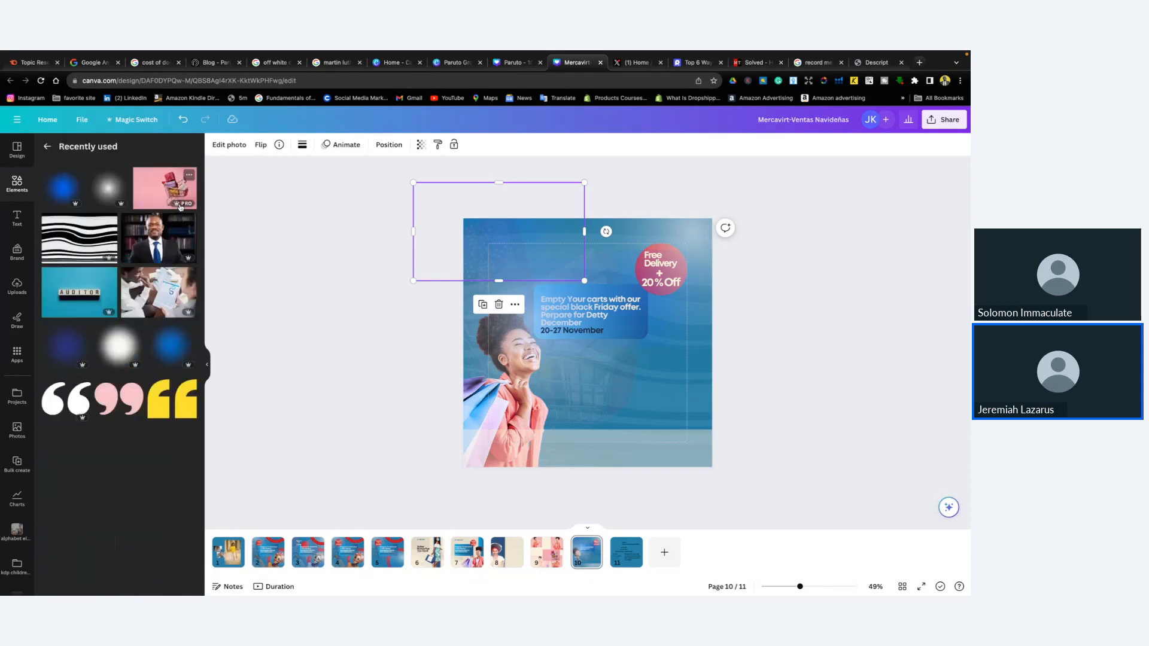
left_click(87, 341)
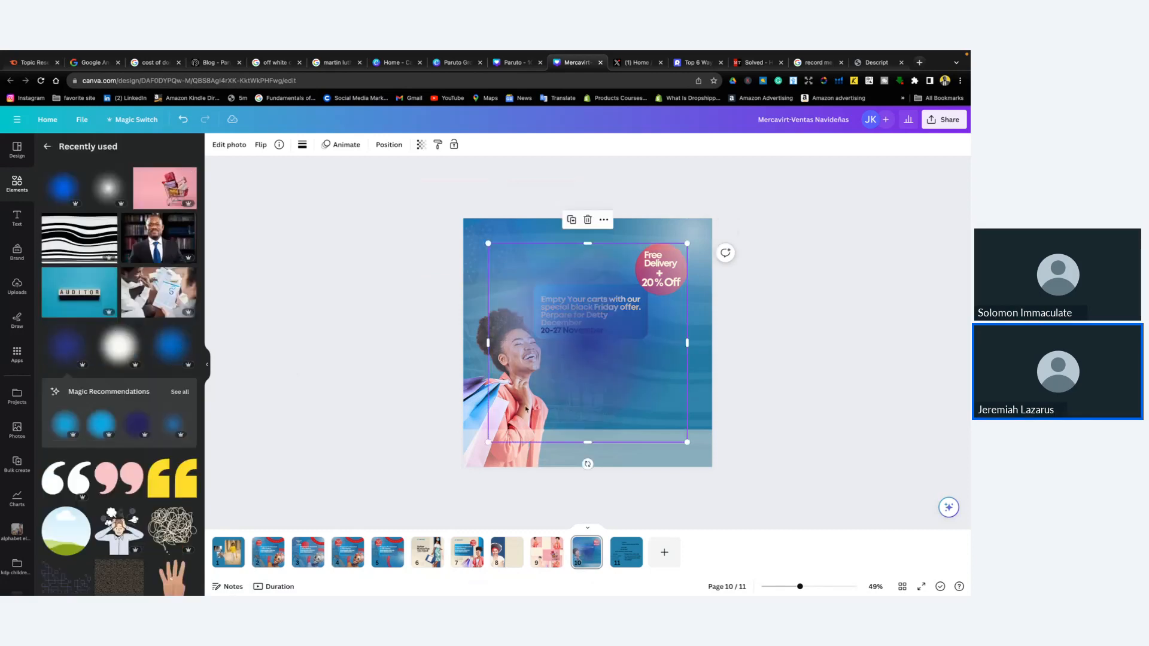
key("Delete")
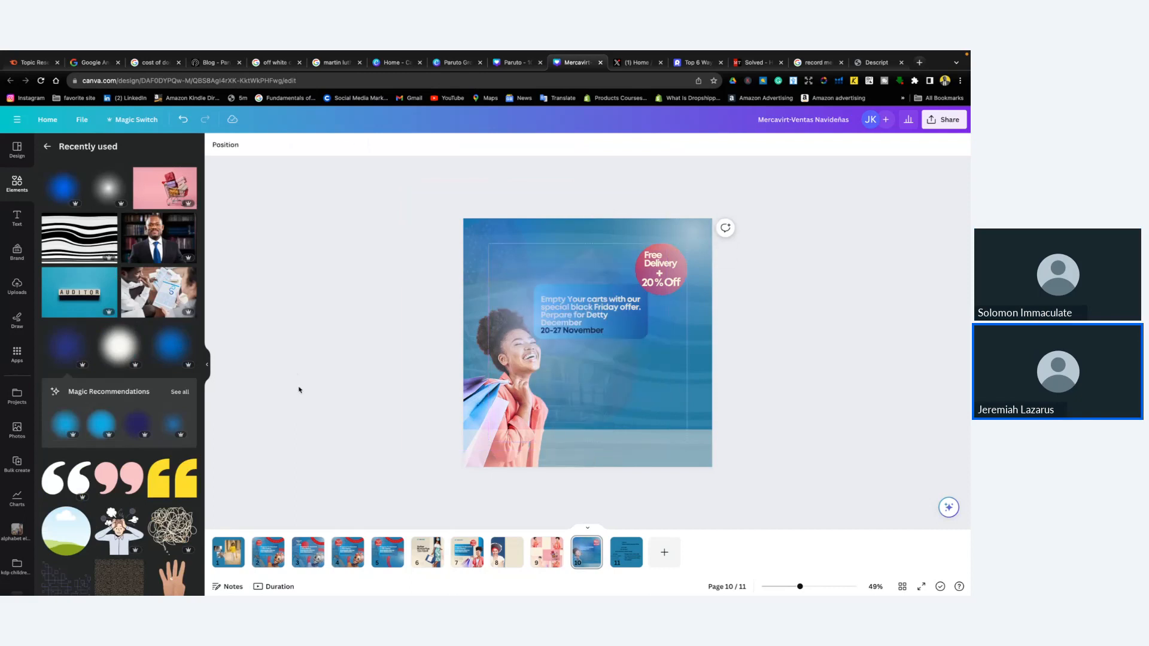
Add the recently used medium-blue glow over the page's bottom-right corner and set its transparency to 29
left_click(175, 350)
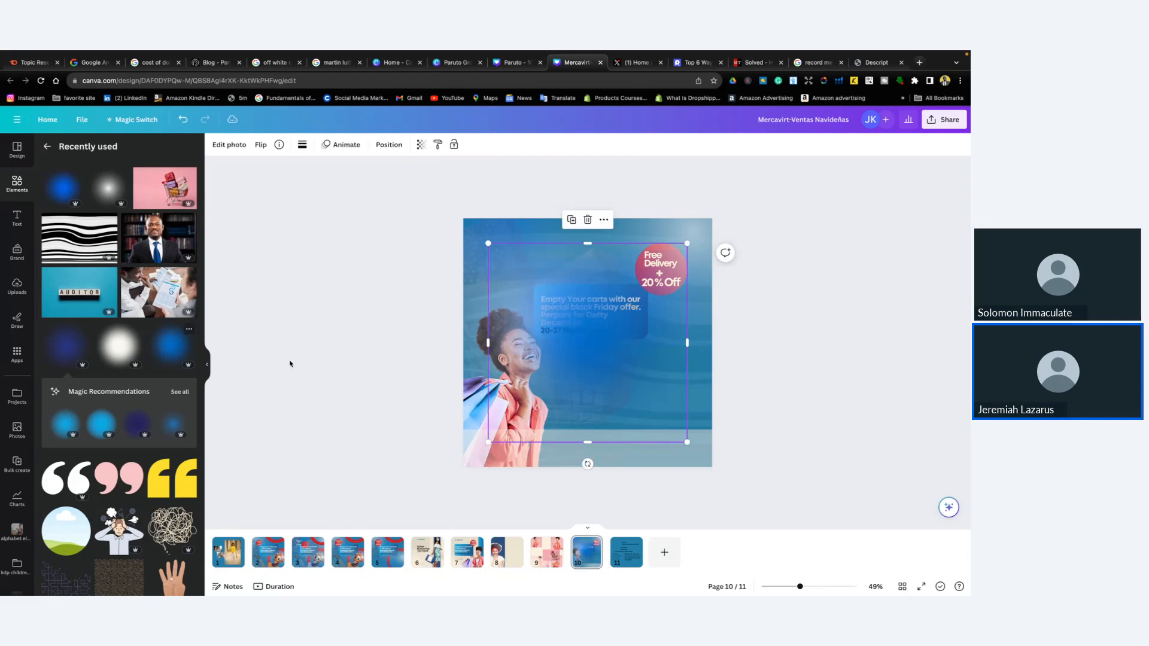
left_click_drag(626, 407, 664, 429)
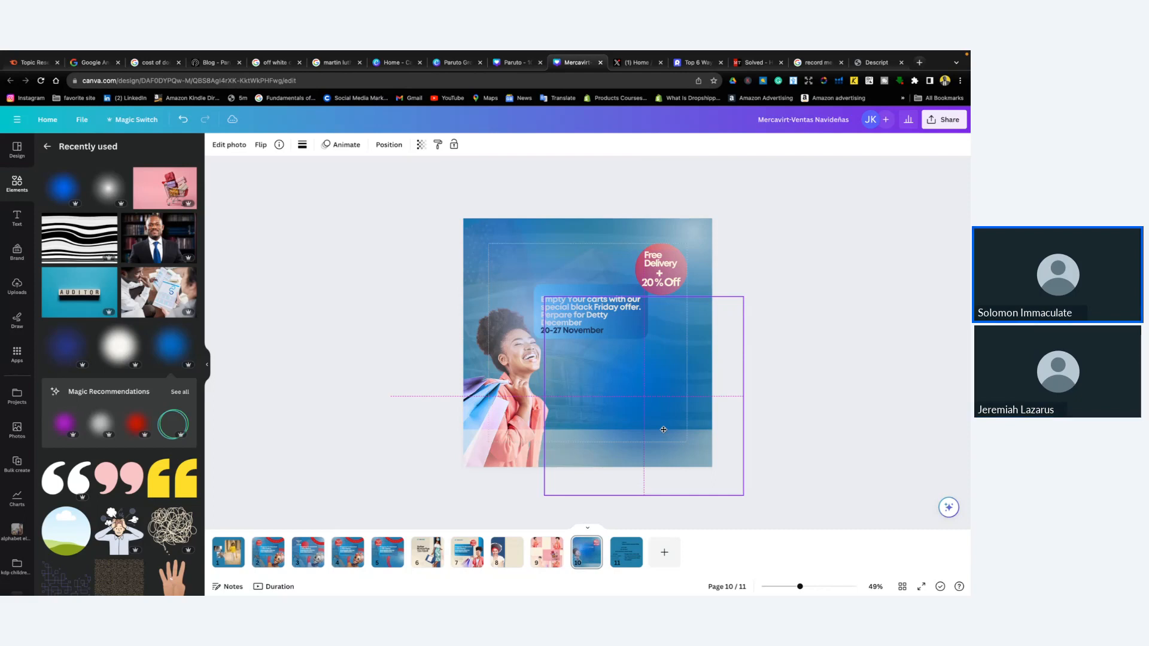
left_click_drag(663, 429, 685, 468)
left_click(420, 144)
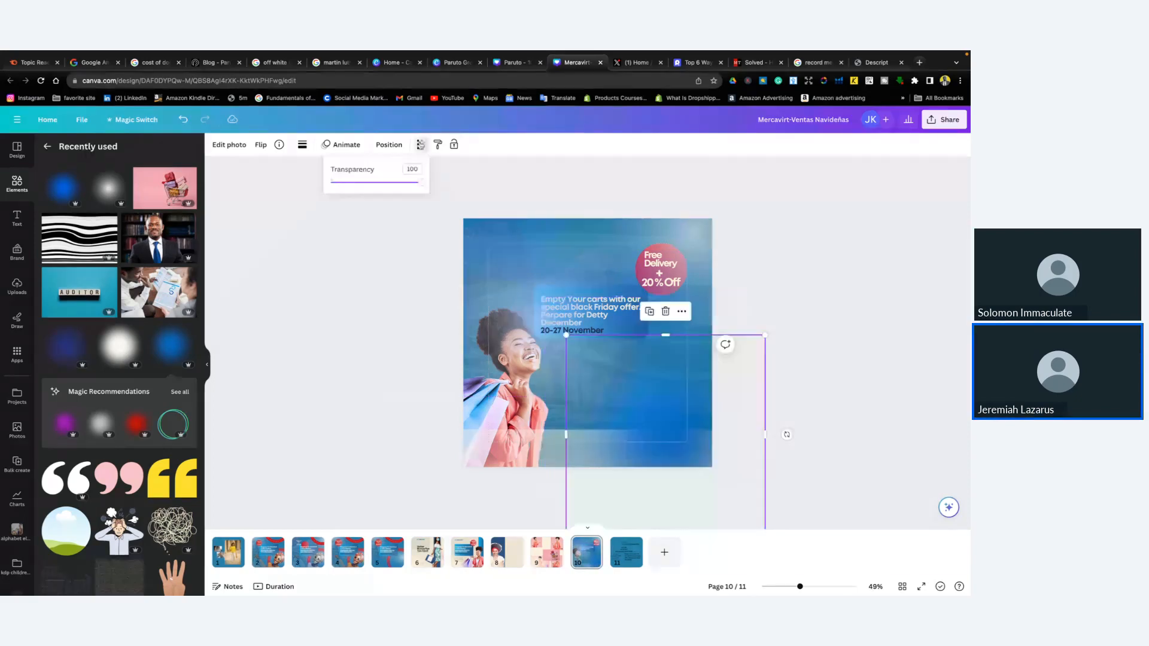
left_click_drag(421, 182, 358, 182)
key("super+d")
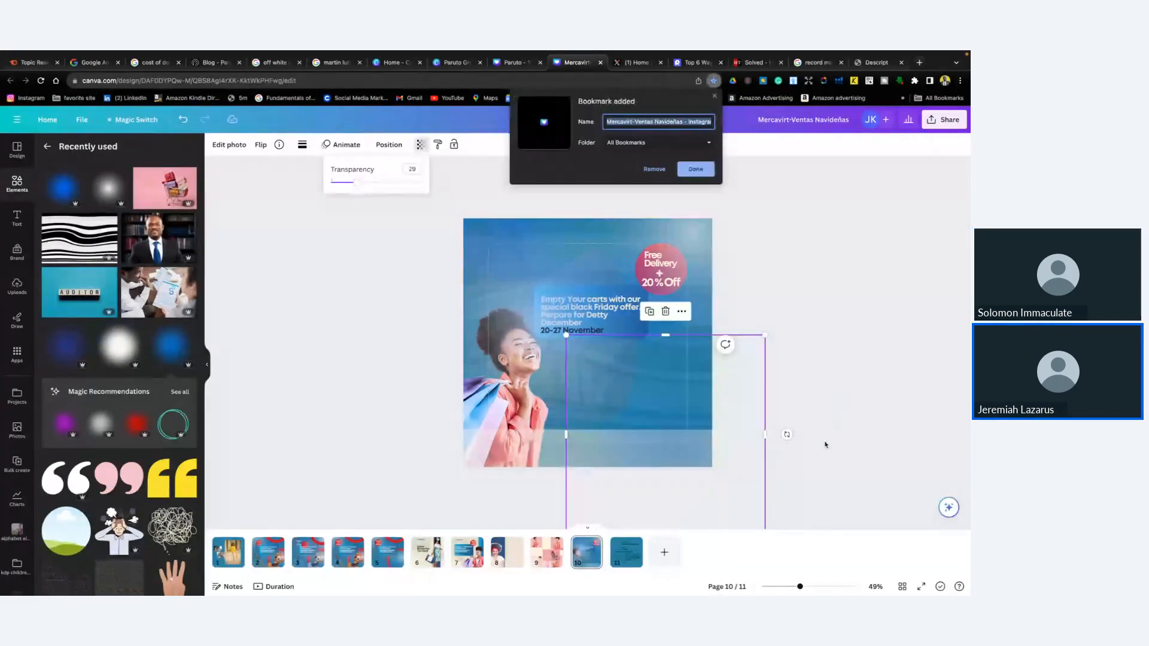
left_click(853, 339)
left_click(853, 339)
Reposition the medium-blue glow so it is centred over the footer band, overlapping the shopper
left_click(658, 374)
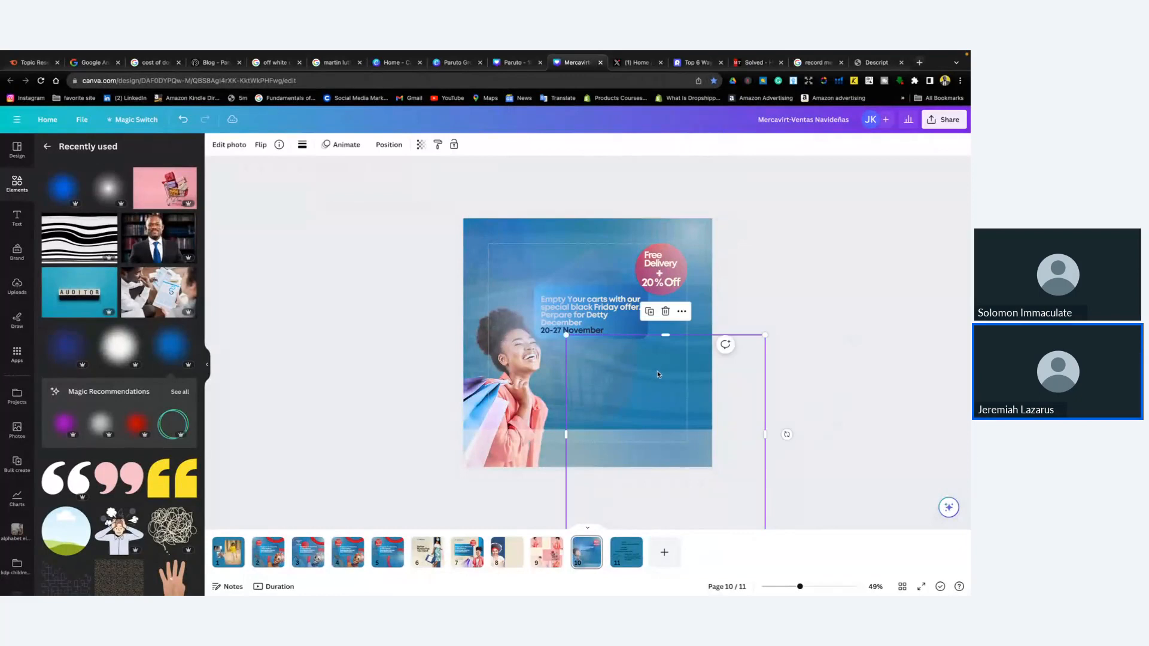
left_click_drag(657, 371, 484, 418)
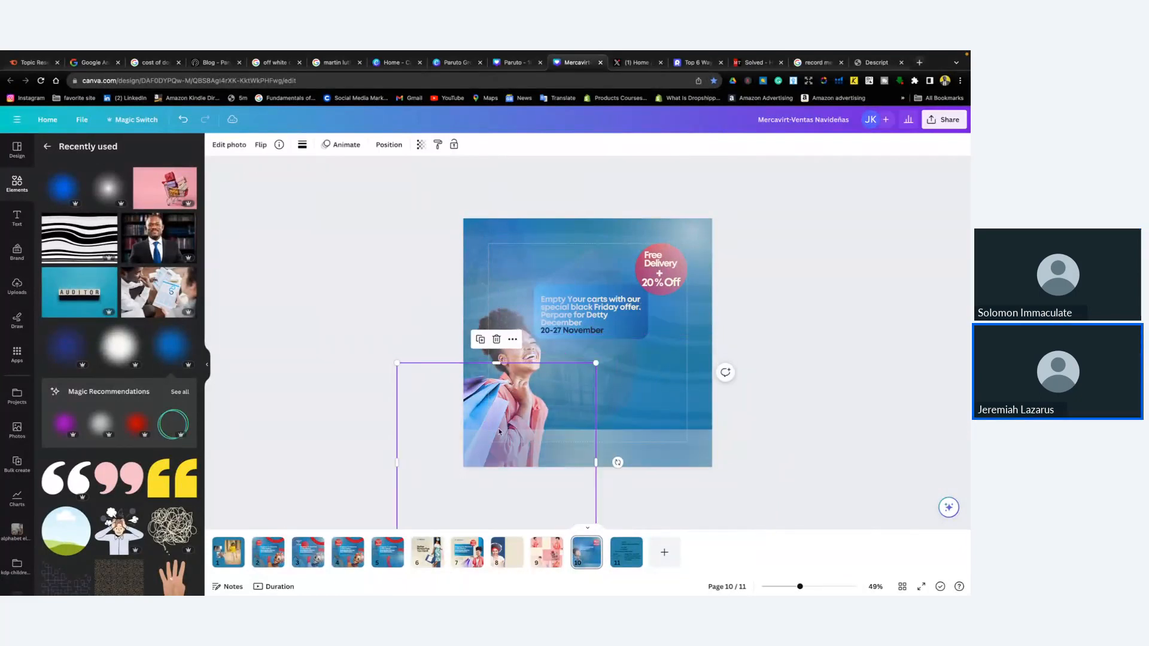
left_click_drag(498, 465, 575, 453)
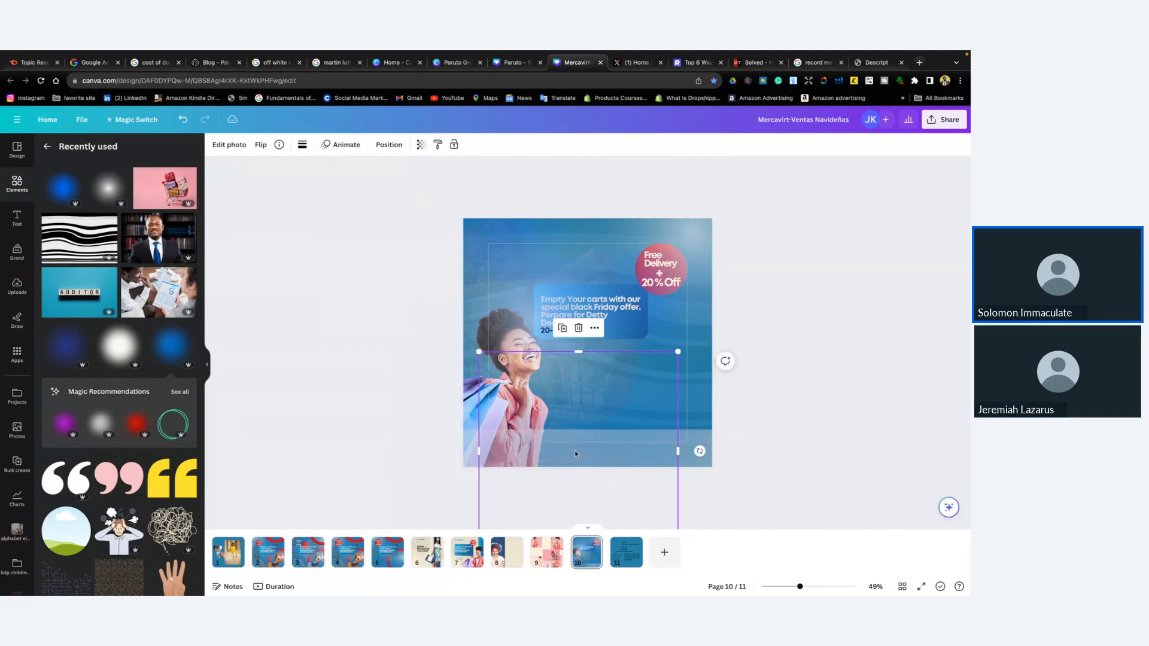
left_click(772, 434)
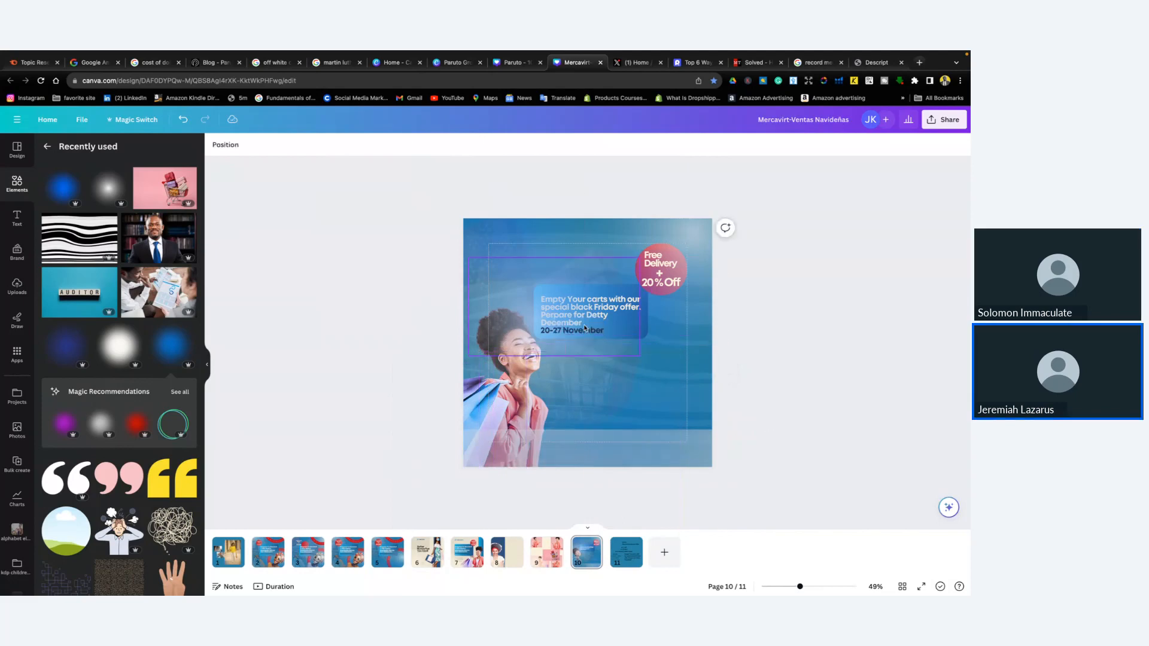
Add the recently used white glow at the page's top-left corner, set its transparency to 65, and enlarge it slightly
left_click(109, 190)
left_click_drag(584, 377, 472, 253)
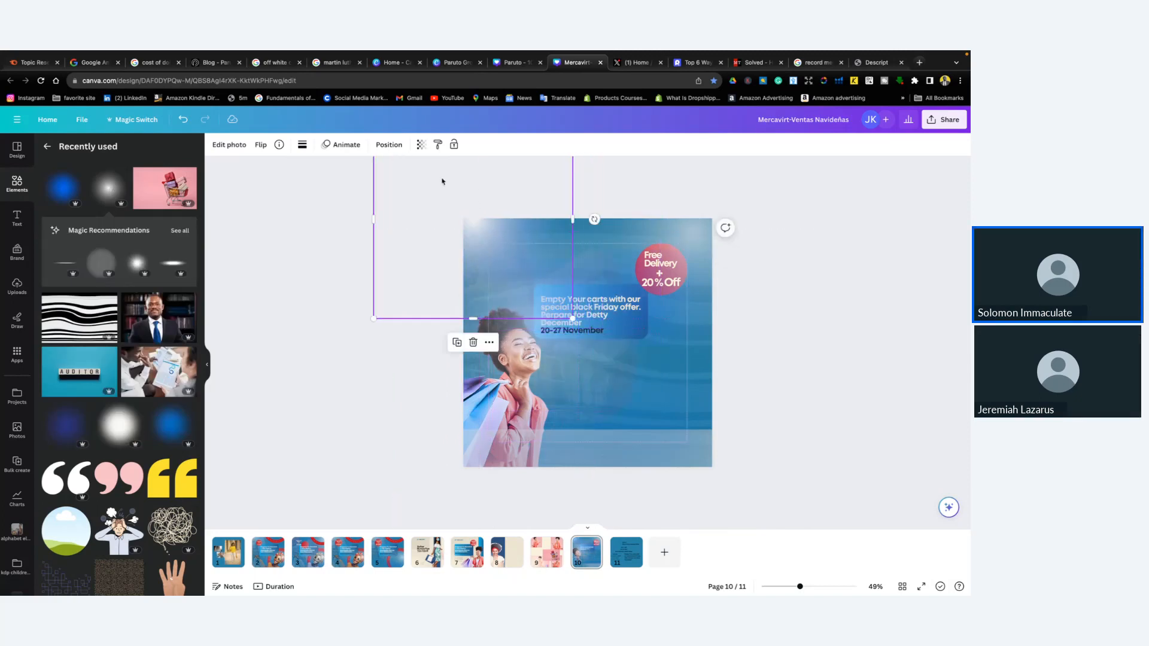
left_click(421, 146)
left_click_drag(421, 187, 378, 183)
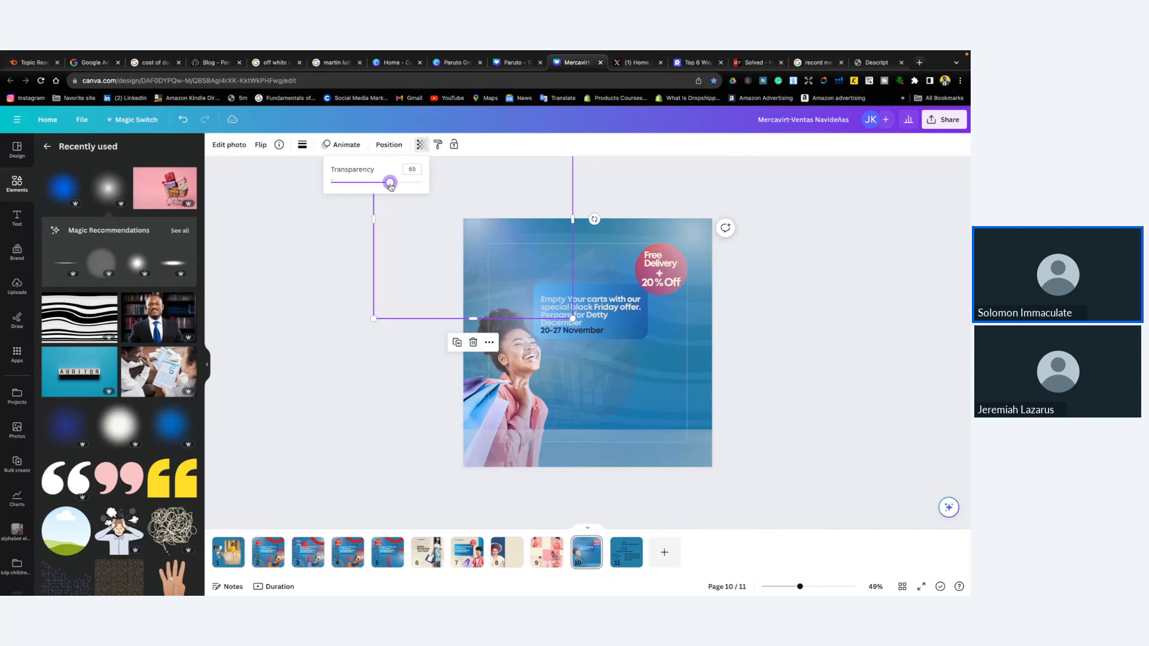
left_click_drag(572, 318, 588, 333)
left_click(793, 486)
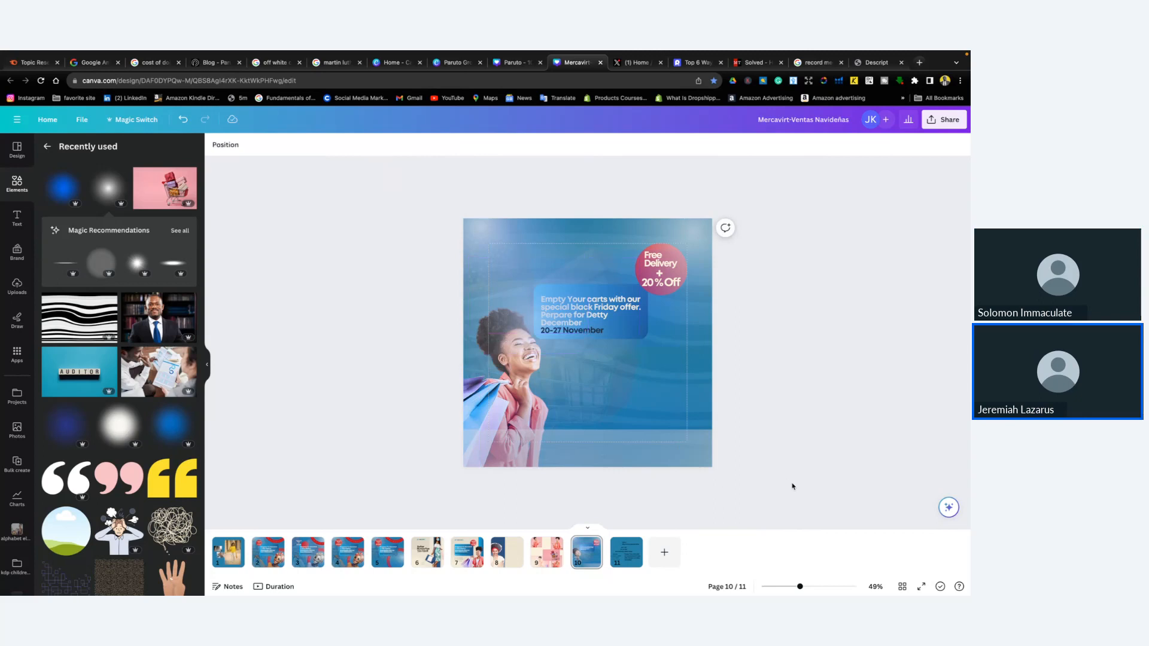
Try a bright blue glow enlarged over the whole page with transparency 24, and delete it
left_click(65, 184)
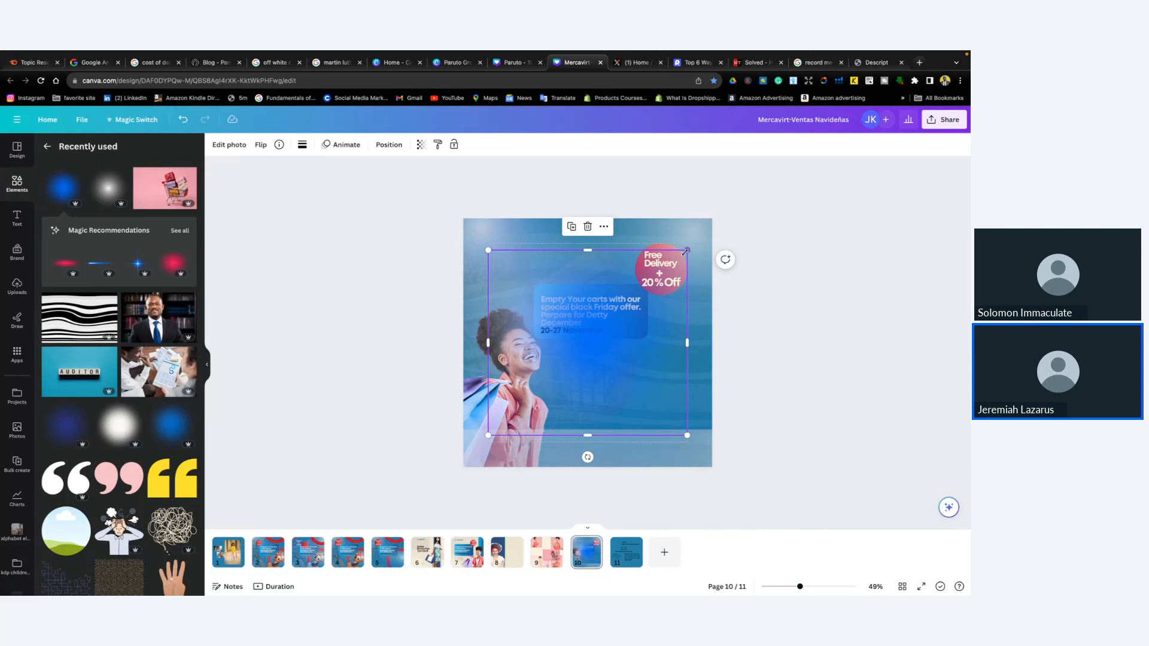
left_click_drag(685, 251, 834, 114)
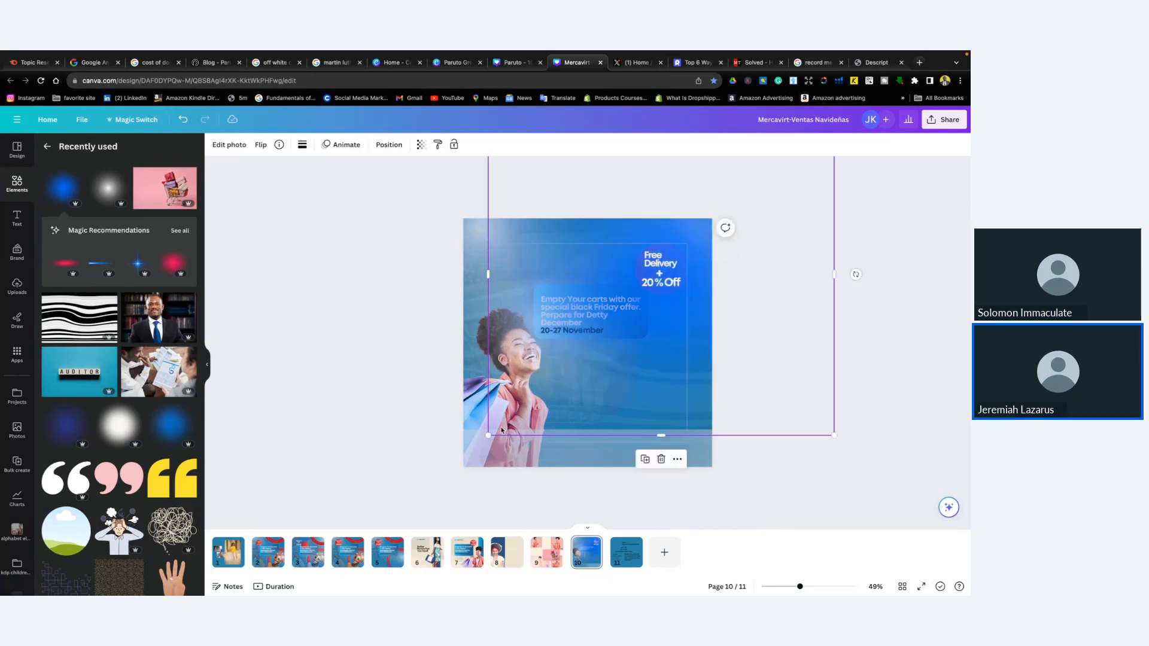
left_click_drag(487, 437, 356, 553)
left_click(420, 145)
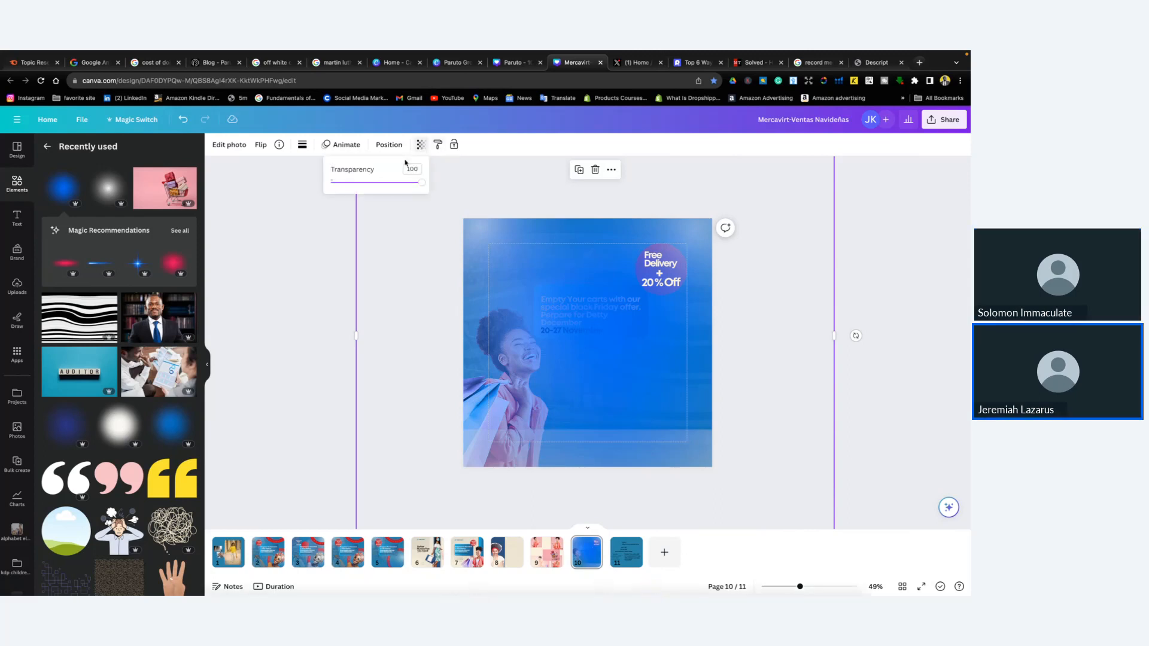
left_click_drag(423, 186, 350, 187)
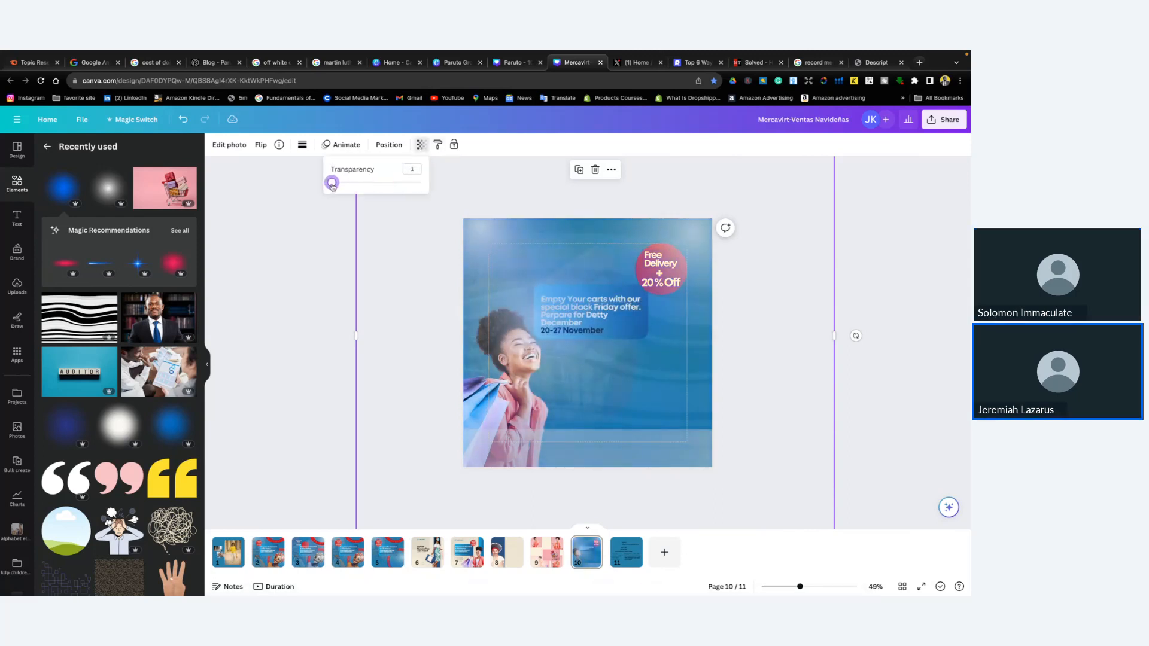
mouse_move(332, 185)
left_mouse_down()
mouse_move(366, 184)
mouse_move(353, 186)
left_mouse_up()
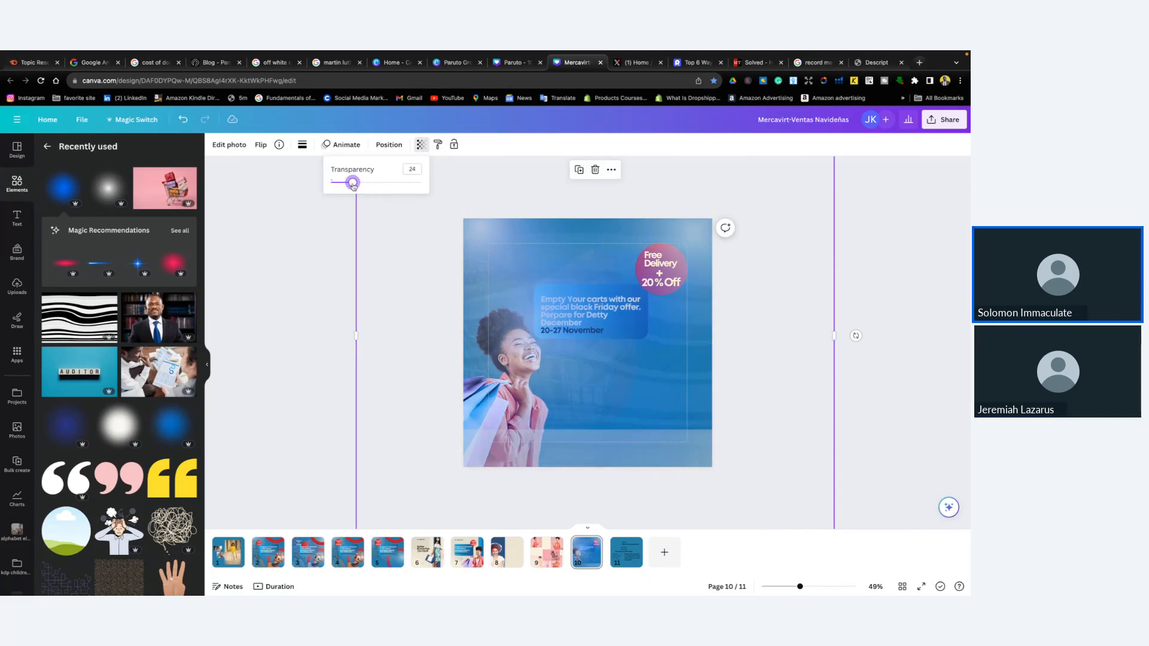
left_click(595, 170)
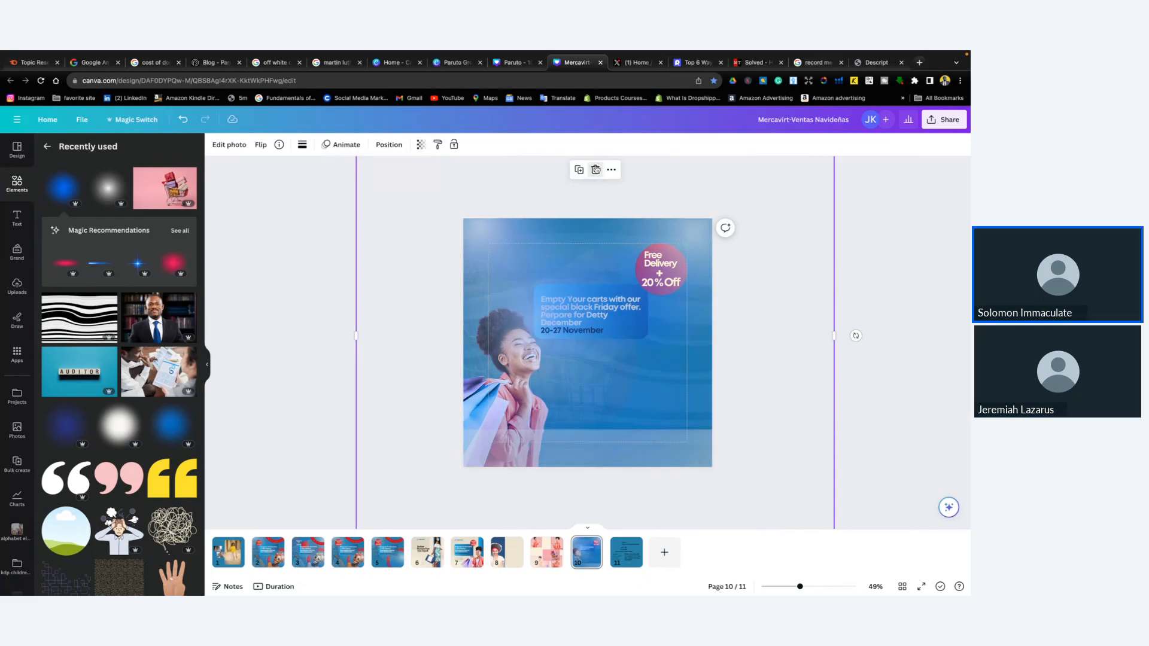
Preview page 10 full screen to check the light effects
left_click(919, 589)
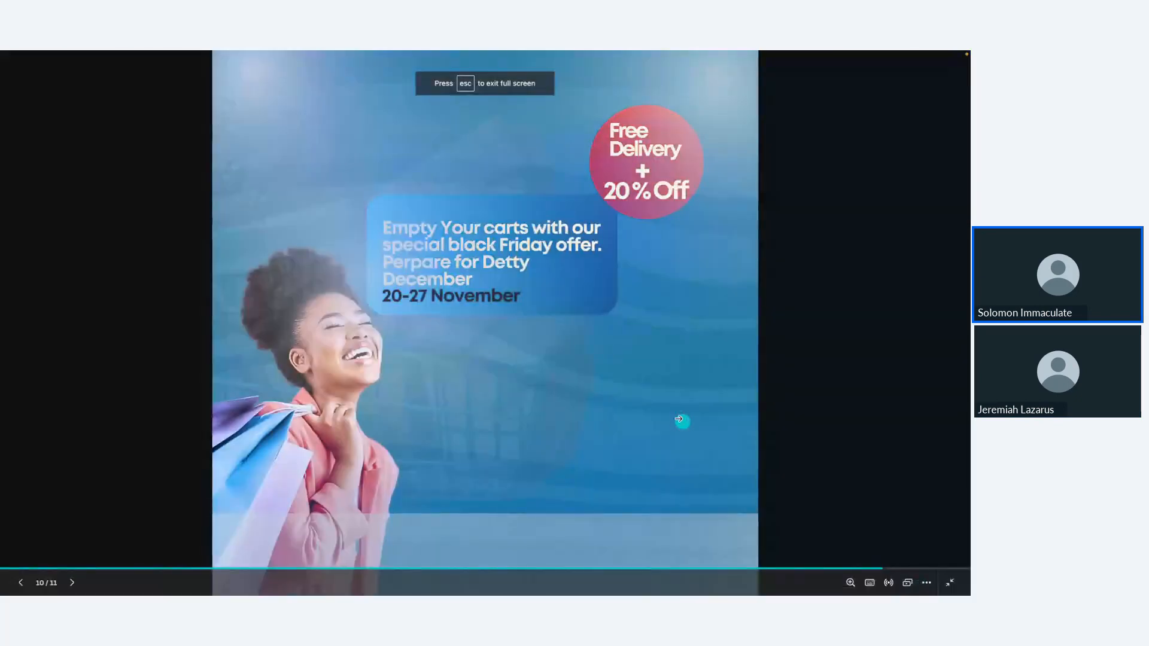
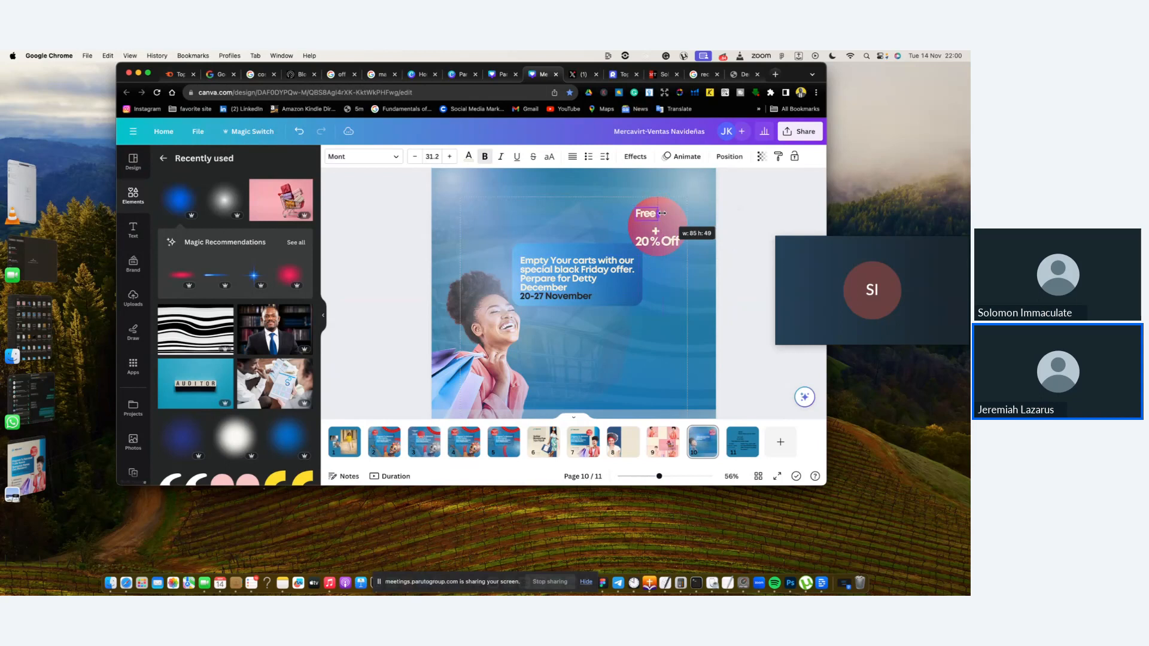
Change the copied "Free" text to "Delivery", fit it on one line, and place it beneath "Free" in the offer circle
left_click(727, 204)
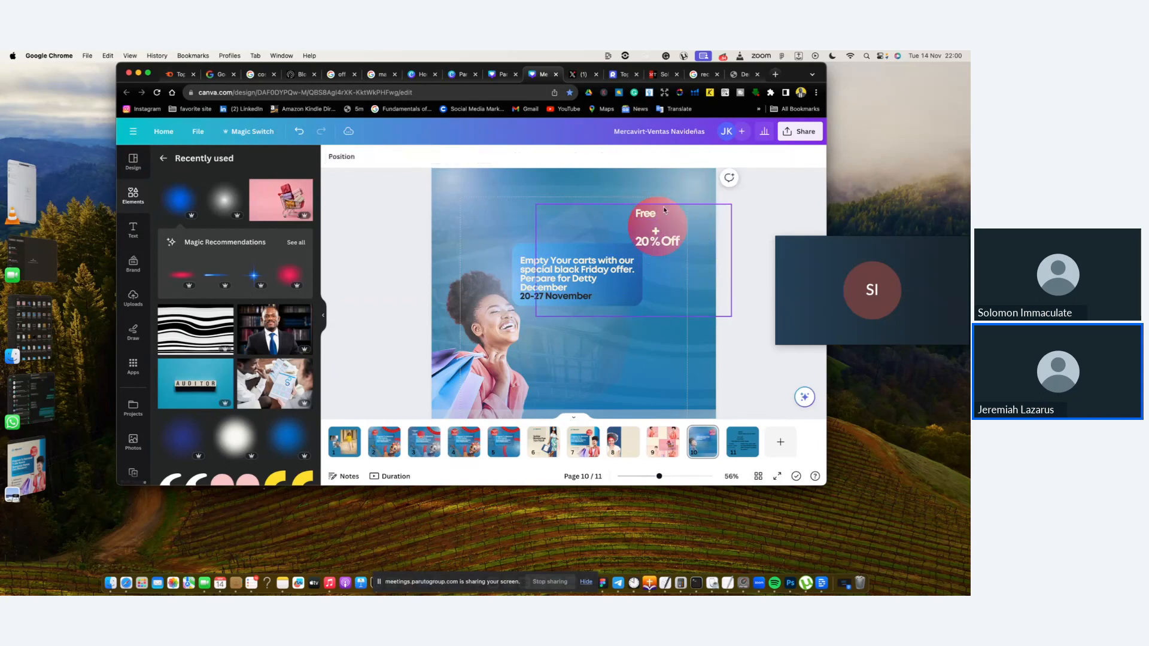
left_click(646, 214)
left_click_drag(646, 216, 656, 223)
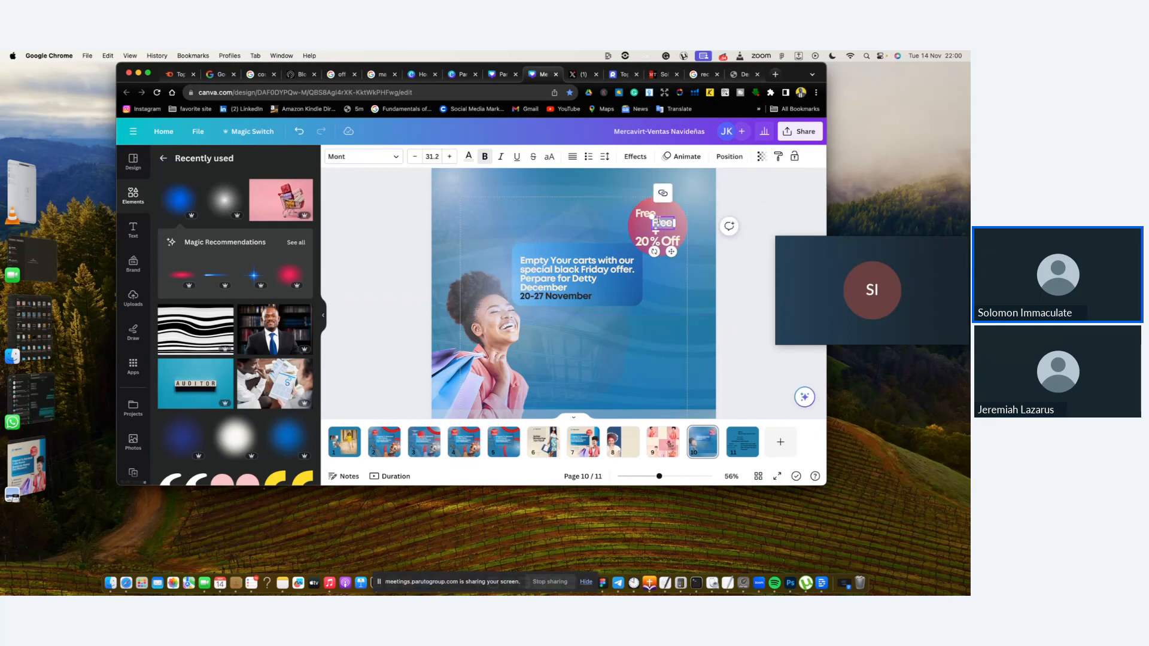
type("Delivery")
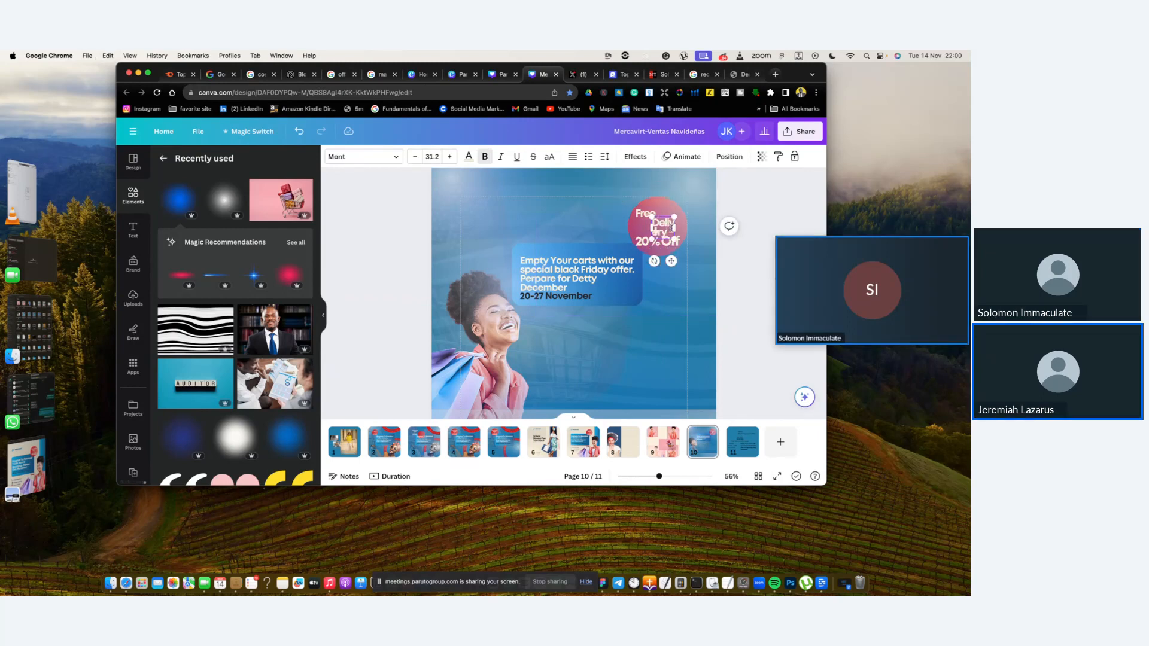
mouse_move(676, 227)
left_mouse_down()
mouse_move(699, 224)
mouse_move(670, 221)
mouse_move(682, 212)
mouse_move(659, 222)
left_mouse_up()
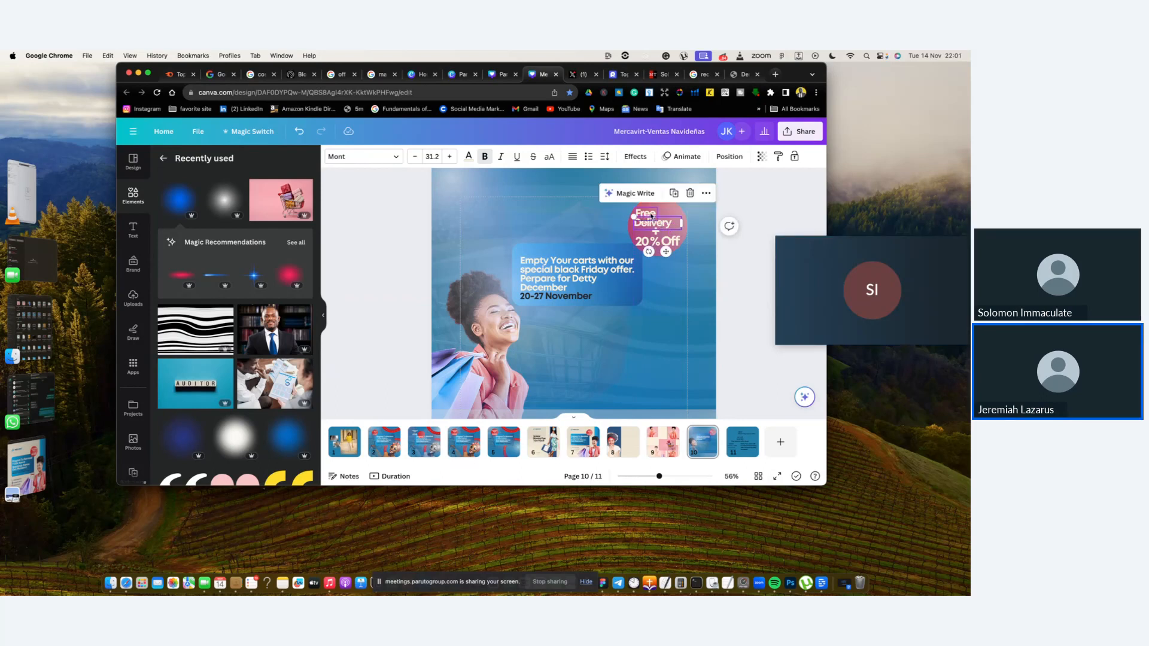
left_click(769, 213)
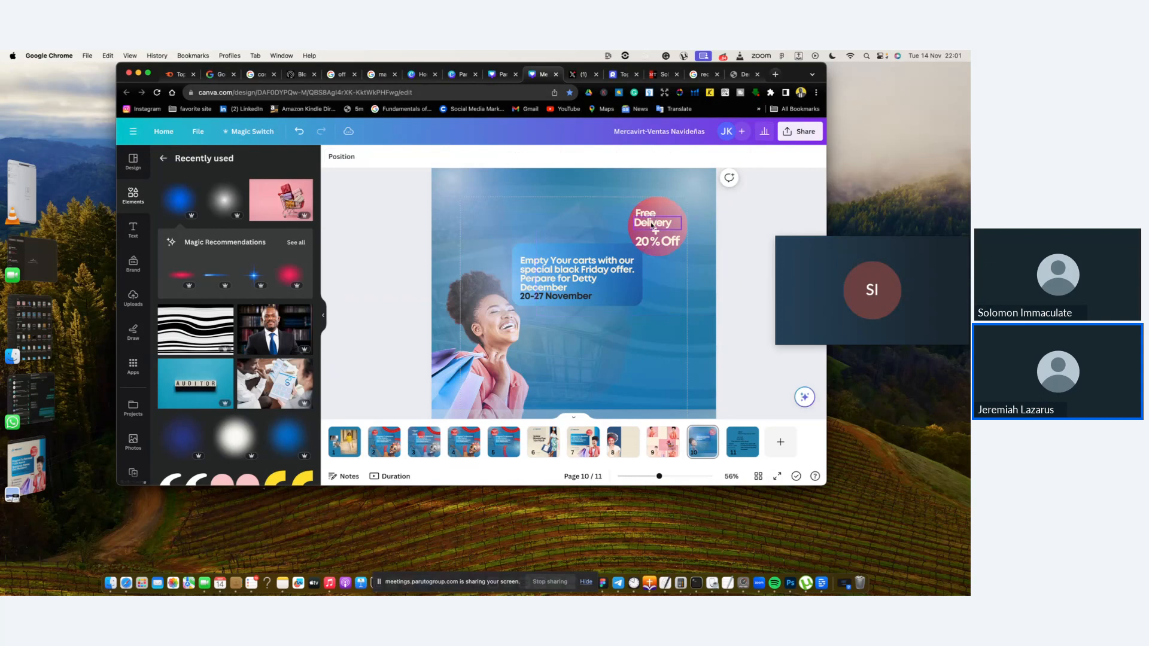
left_click(652, 225)
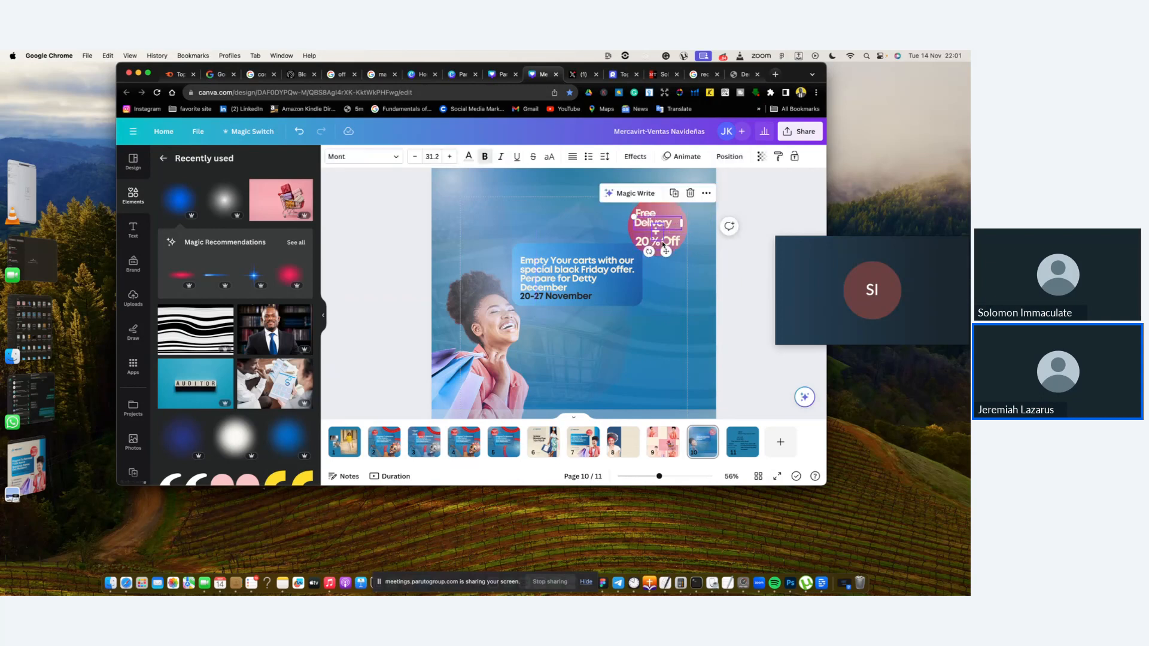
Remove "Off" from the "20% Off" text in the offer circle and narrow its text box to fit "20%"
left_click(670, 245)
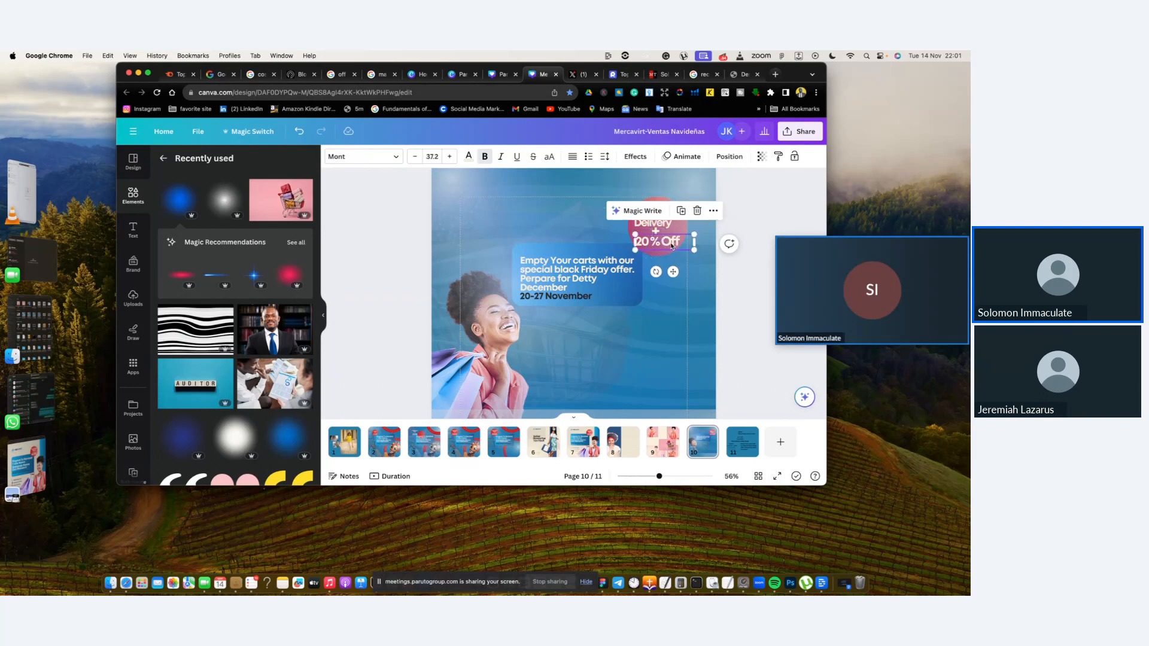
double_click(667, 243)
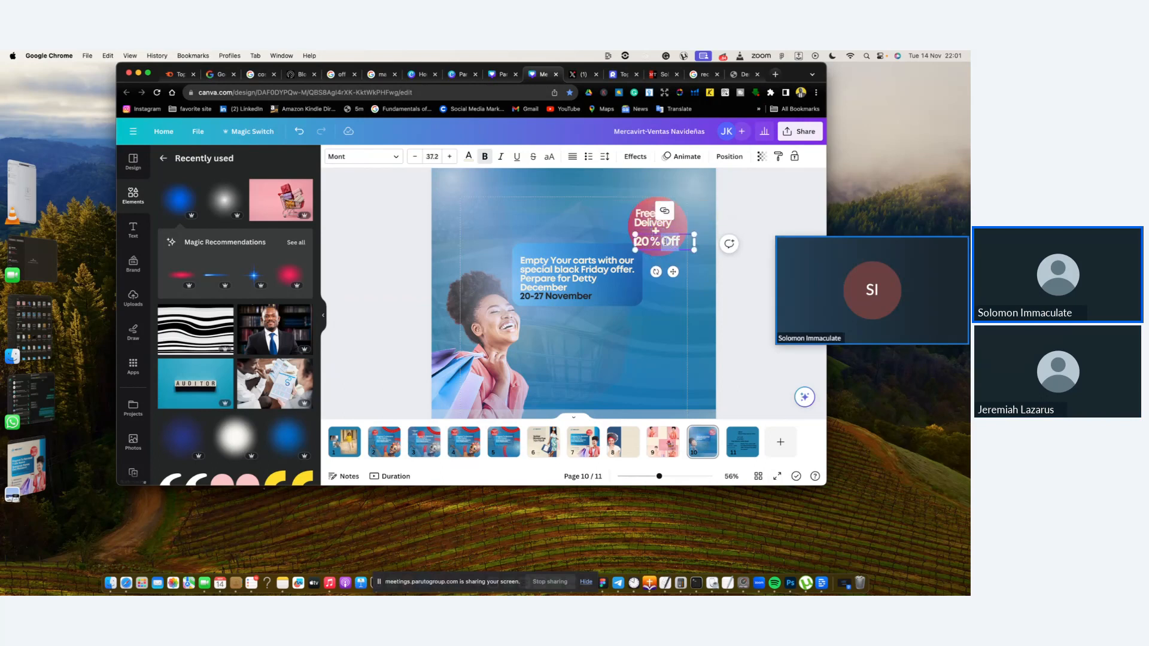
key("BackSpace")
left_click_drag(695, 245, 655, 247)
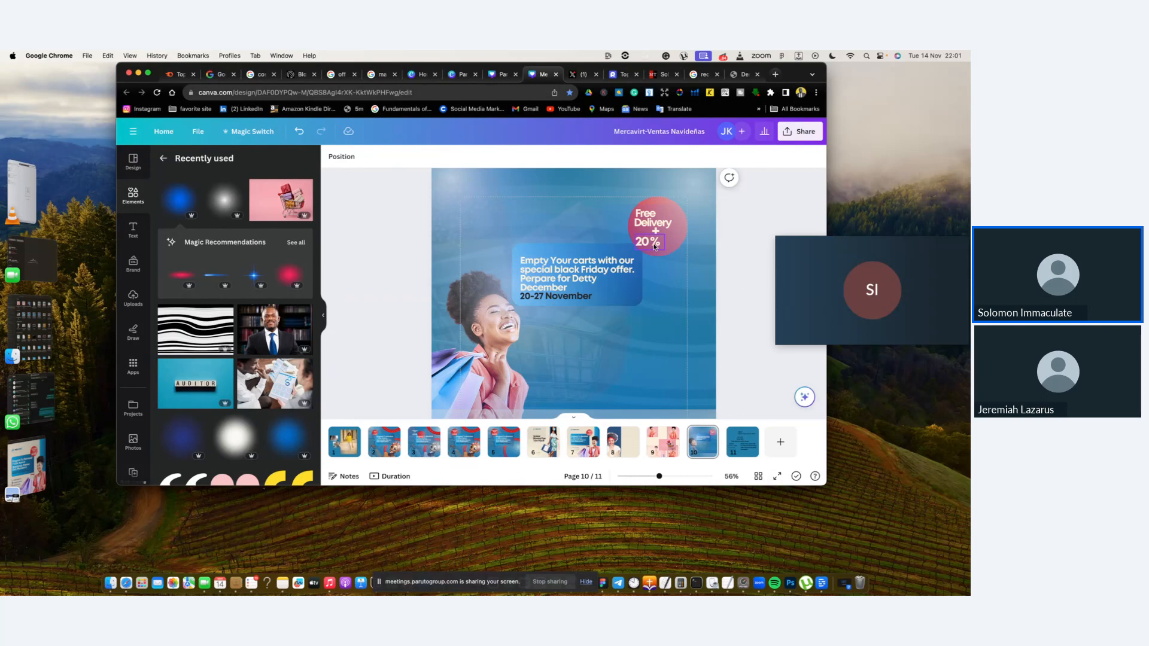
Centre "Free" above "Delivery" and move both words together up to the upper part of the offer circle
left_click(657, 213)
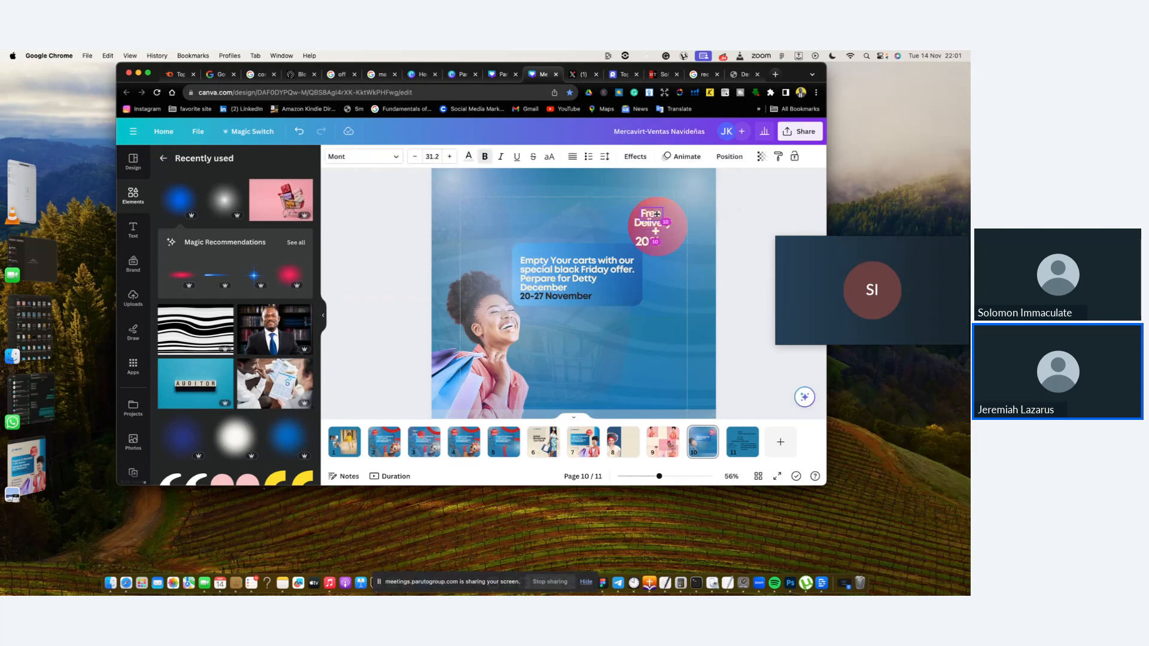
left_click_drag(657, 214, 659, 216)
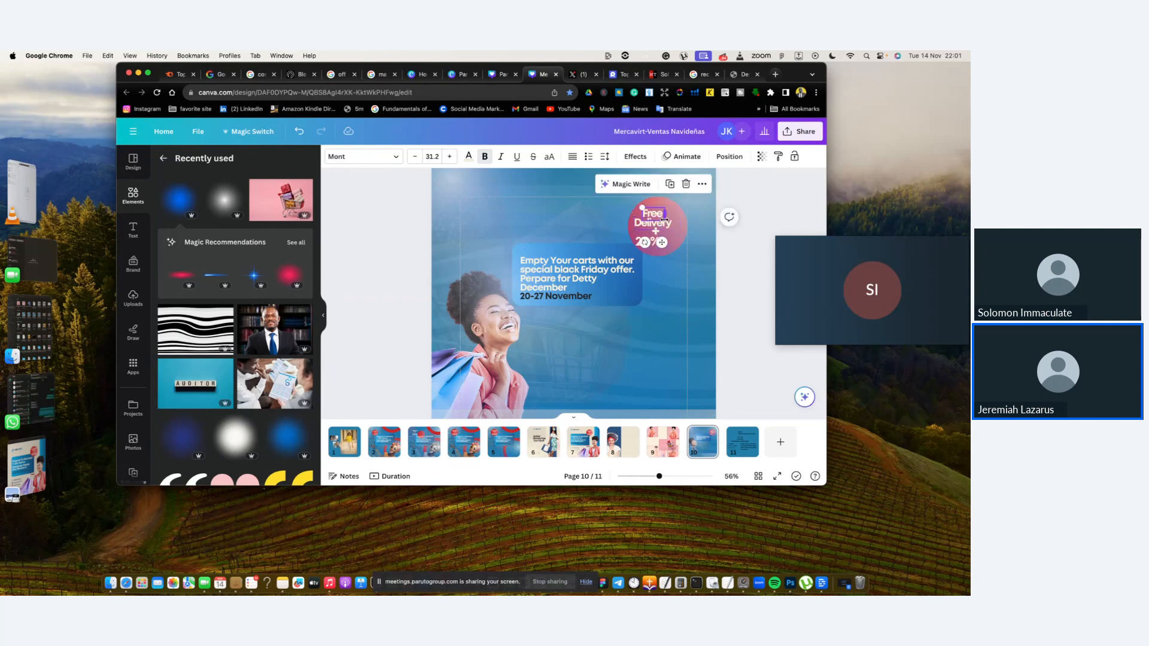
left_click(656, 226, "shift")
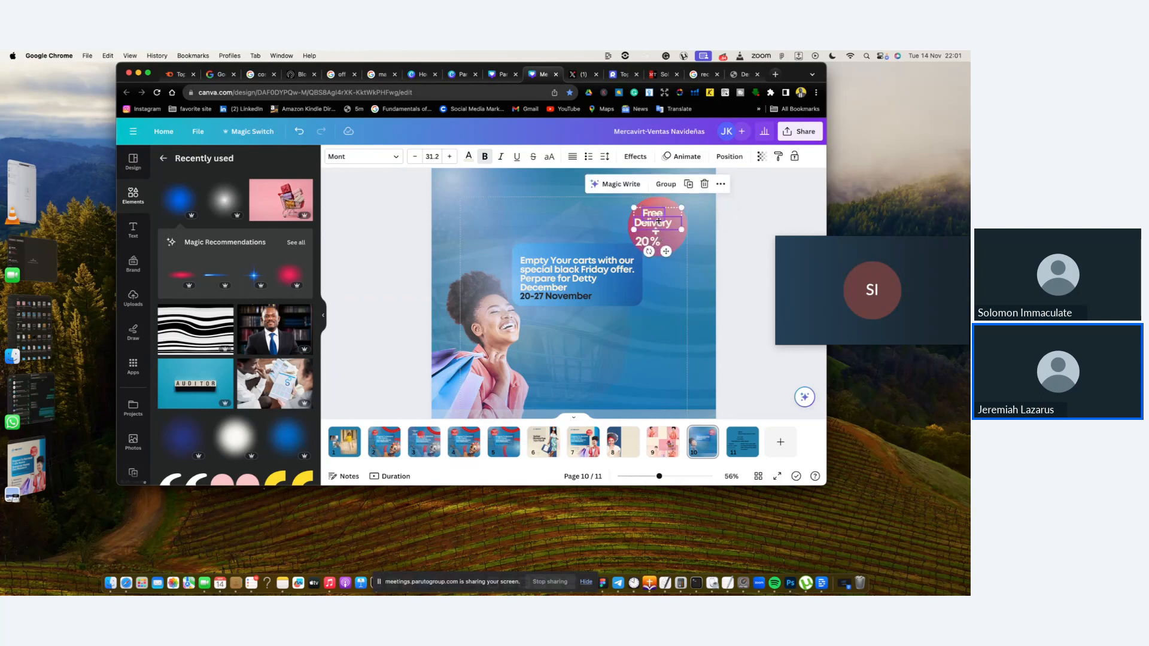
left_click_drag(658, 221, 662, 215)
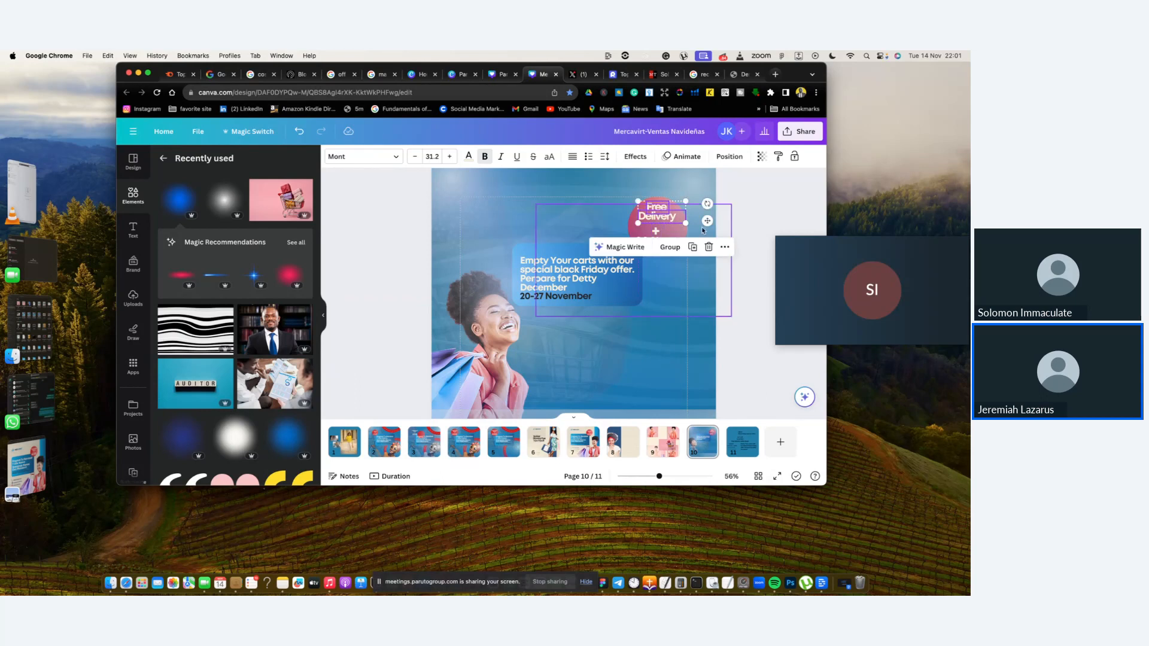
Nudge the plus sign up so it sits closely beneath "Delivery" in the offer circle
left_click(656, 232)
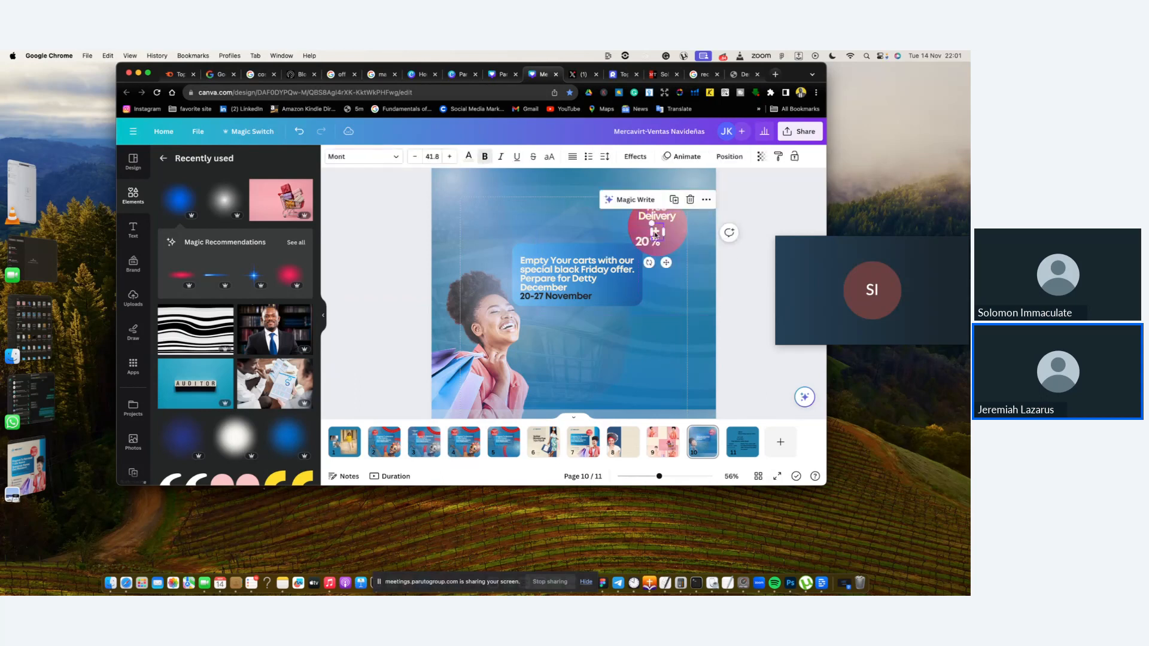
key("Left")
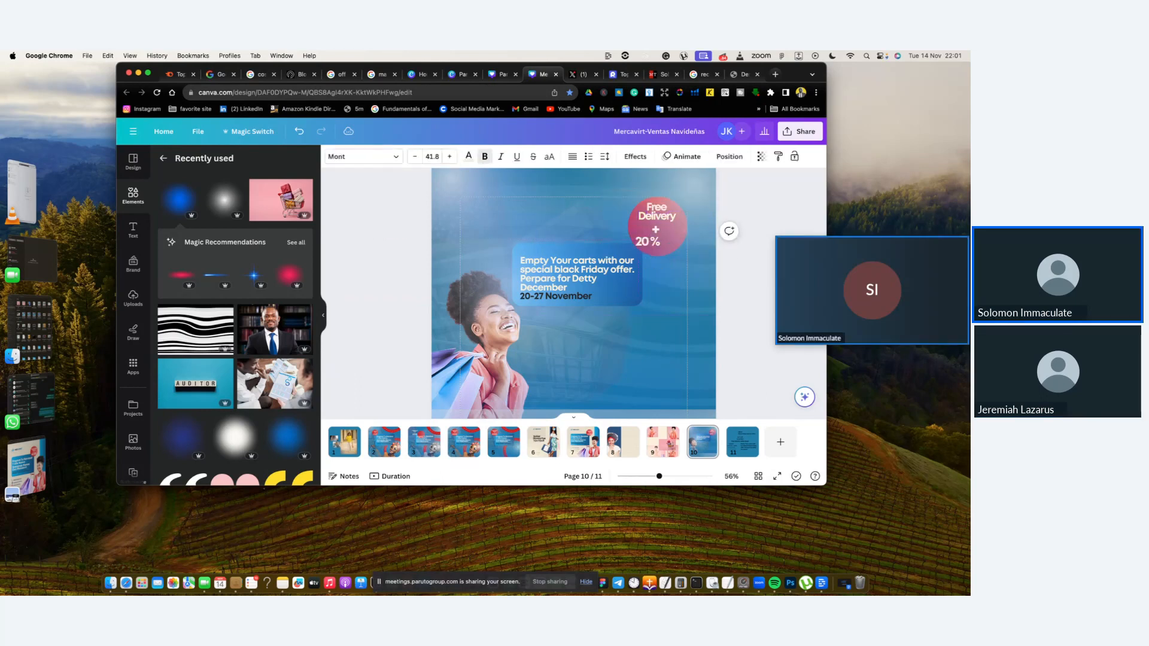
key("Up")
key("Up")
key("Up")
key("Up")
key("Up")
key("Up")
key("Up")
key("Up")
key("Up")
key("Up")
key("Down")
key("Down")
key("Down")
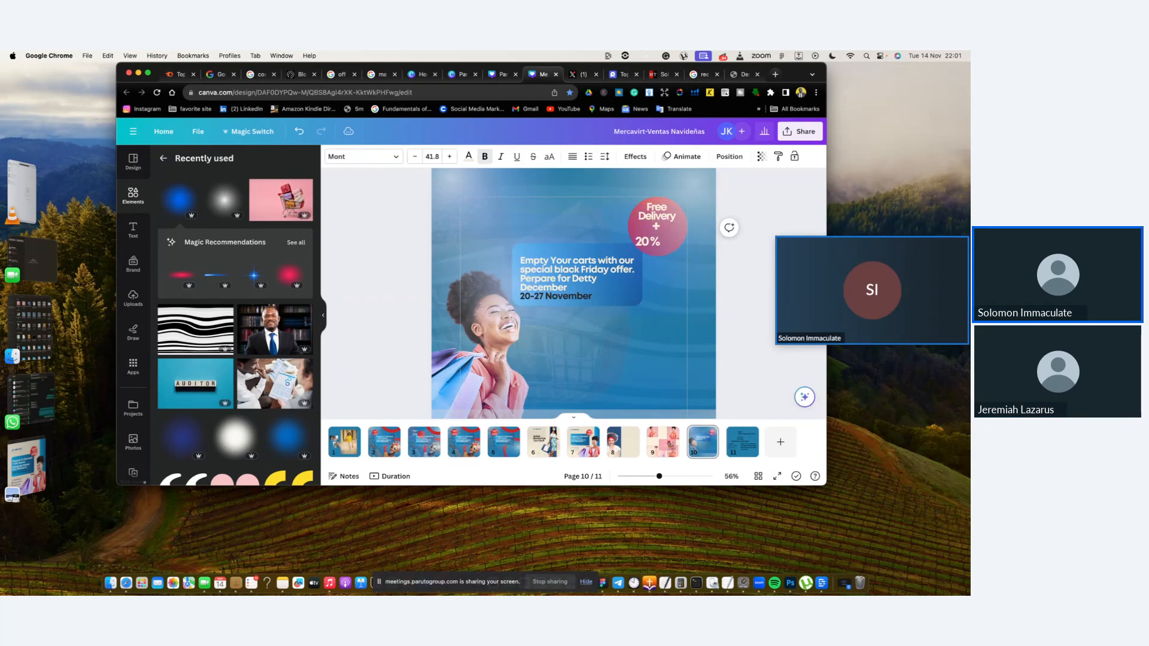
Move the "20%" text up slightly, closer to the plus sign
left_click(652, 243)
left_click_drag(652, 243, 646, 243)
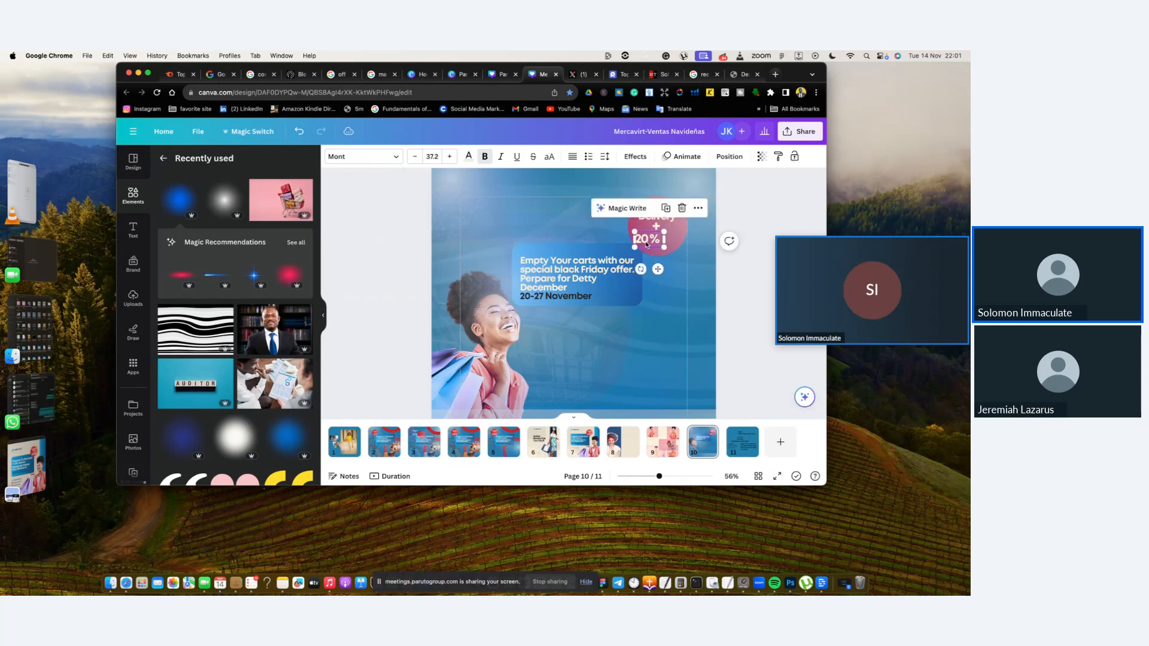
left_click(745, 225)
Add a separate "Off" text beneath "20%" in the offer circle and set its font to Mont Bold
left_click(653, 242)
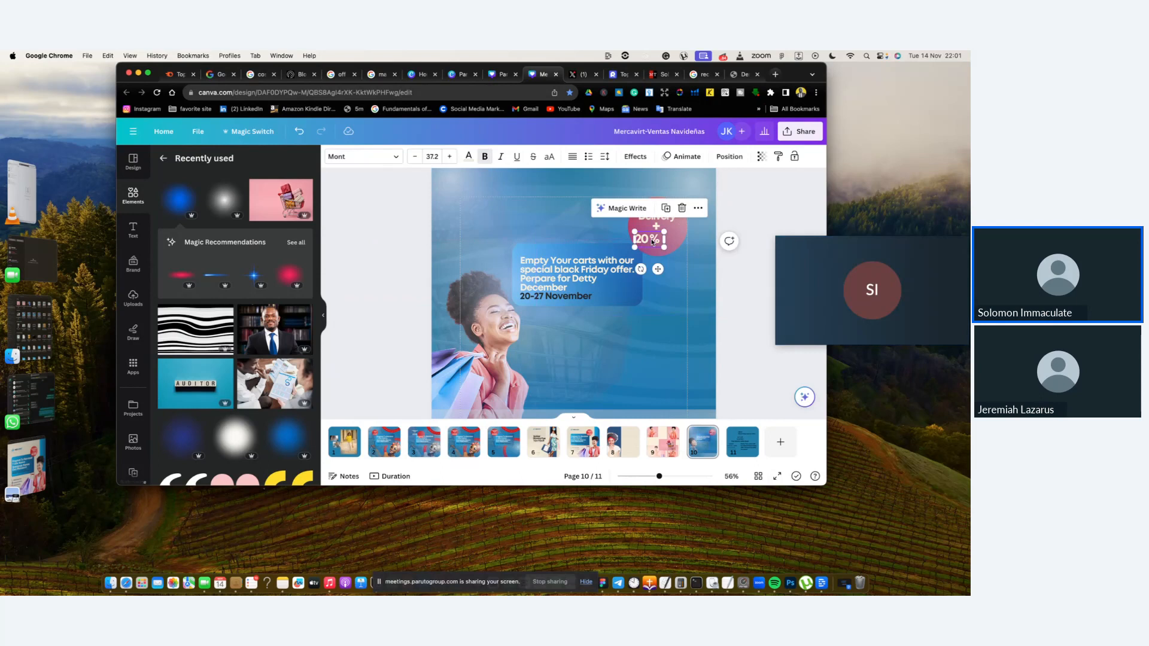
left_click(654, 246)
left_click(666, 268)
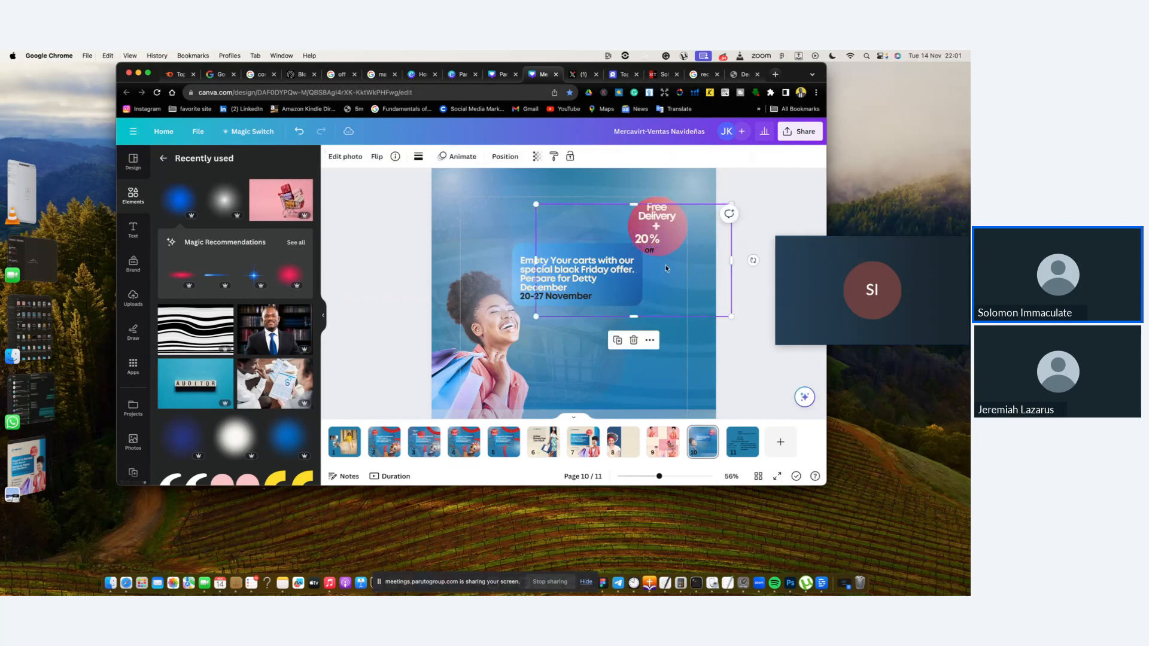
left_click(654, 252)
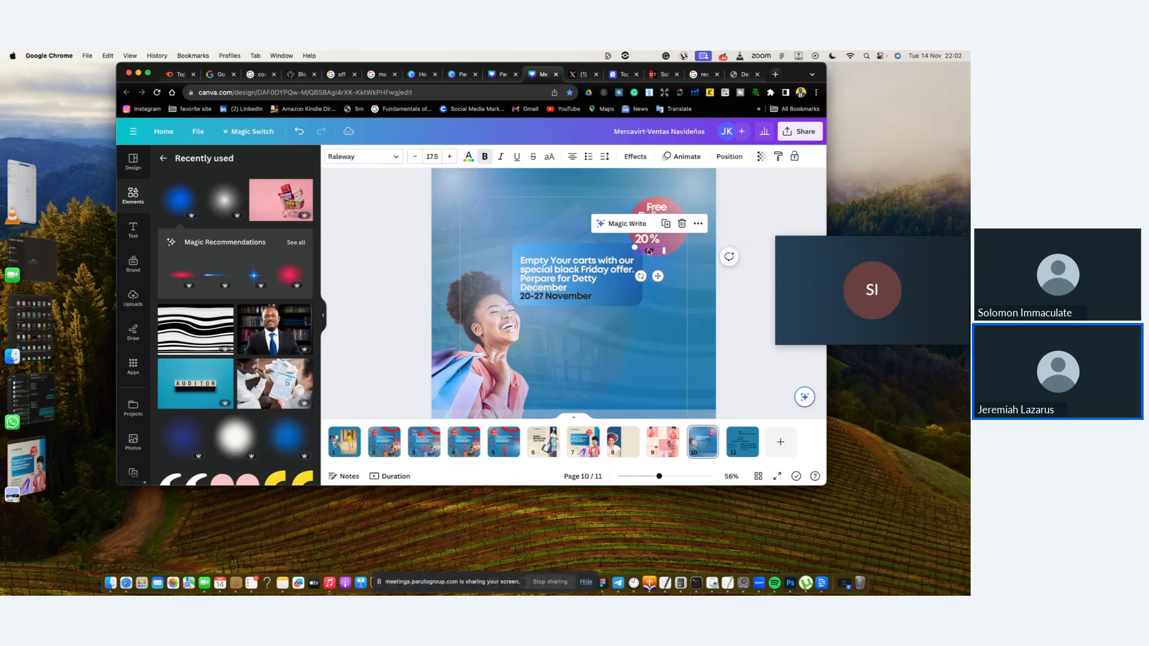
left_click(383, 158)
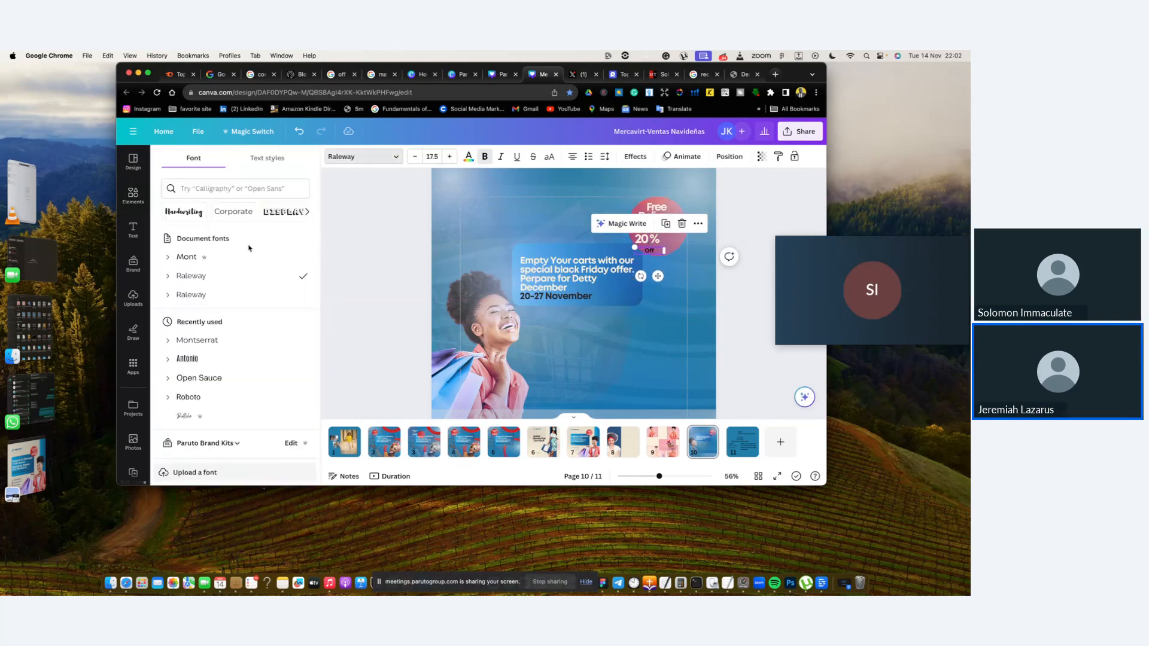
left_click(168, 257)
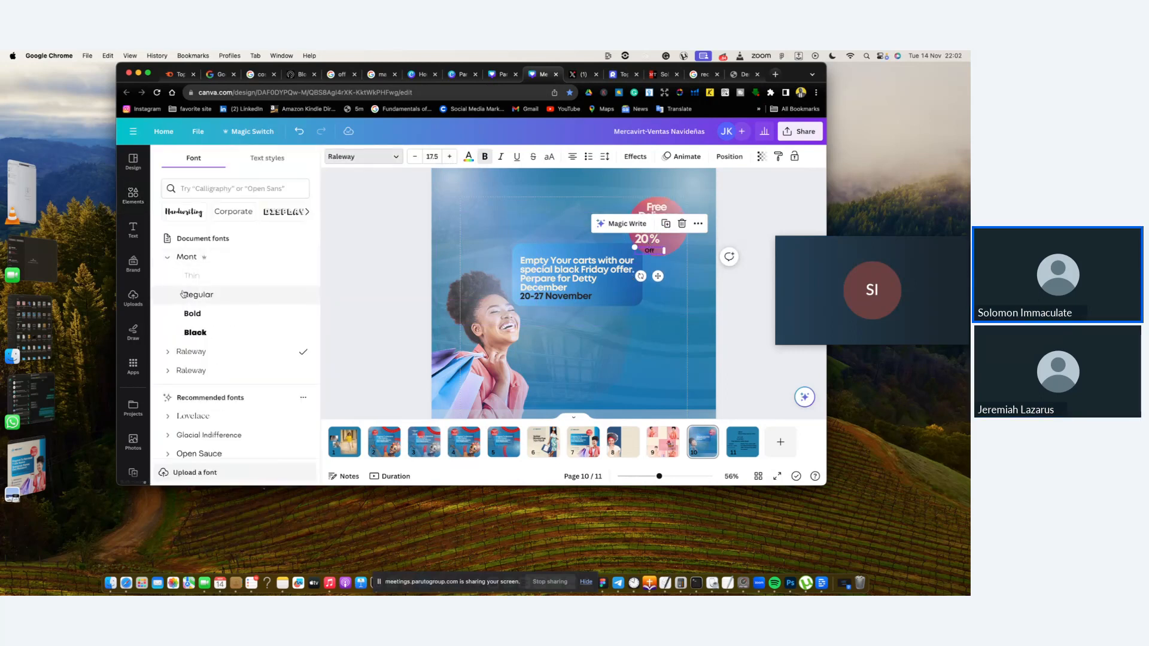
left_click(190, 313)
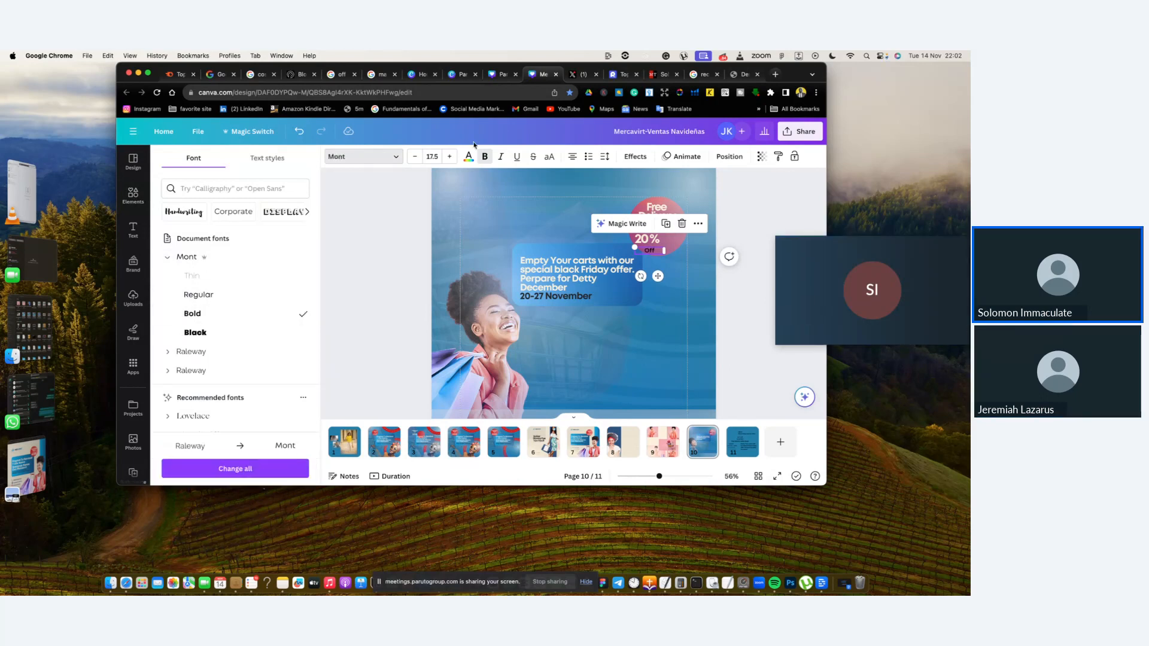
left_click(734, 284)
Change the colour of the small "Off" text to white
left_click(650, 250)
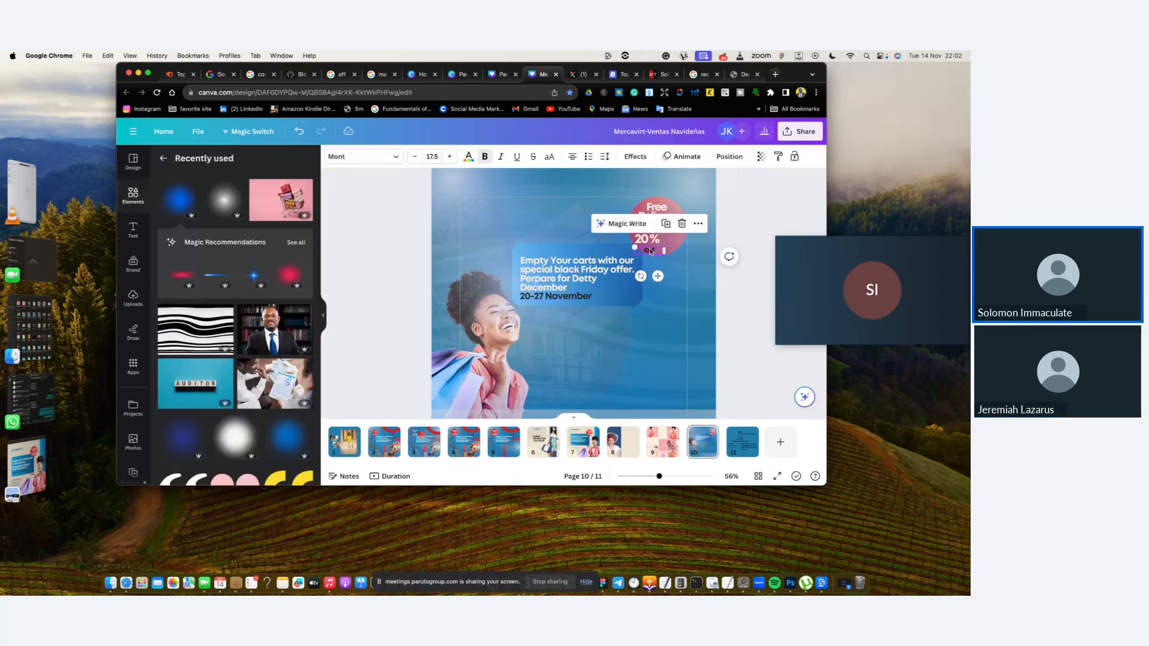
left_click(469, 156)
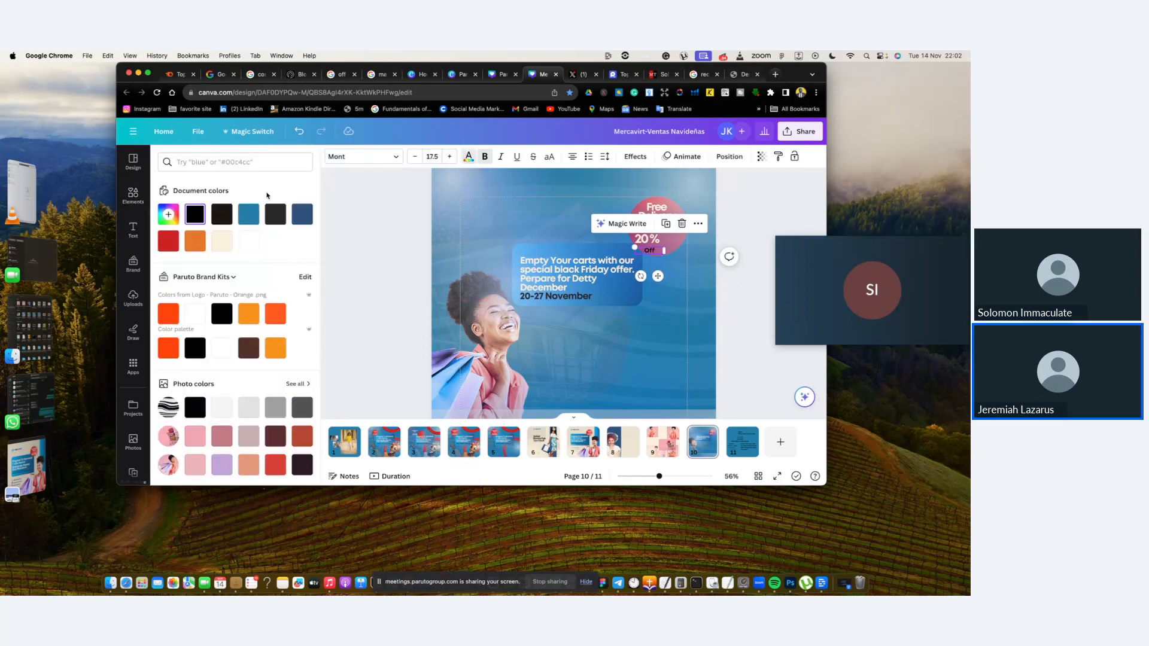
left_click(798, 216)
Enlarge the "Off" text and set its font size to 37
left_click(661, 253)
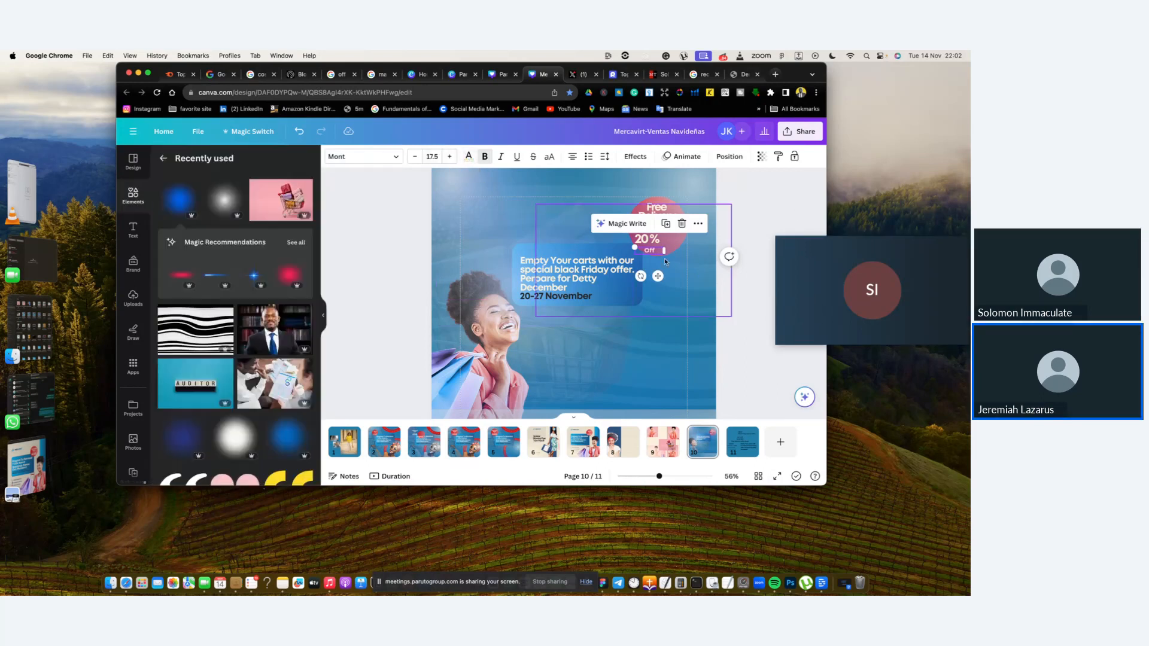
mouse_move(636, 249)
left_mouse_down()
mouse_move(608, 246)
mouse_move(657, 240)
left_mouse_up()
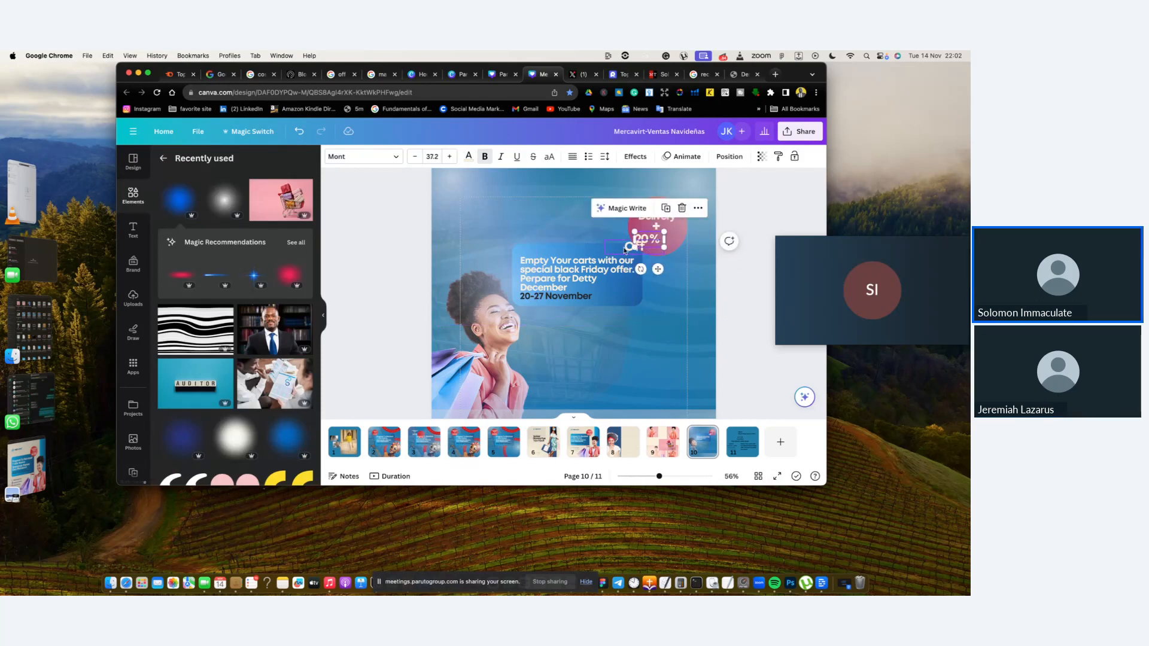
key("super+z")
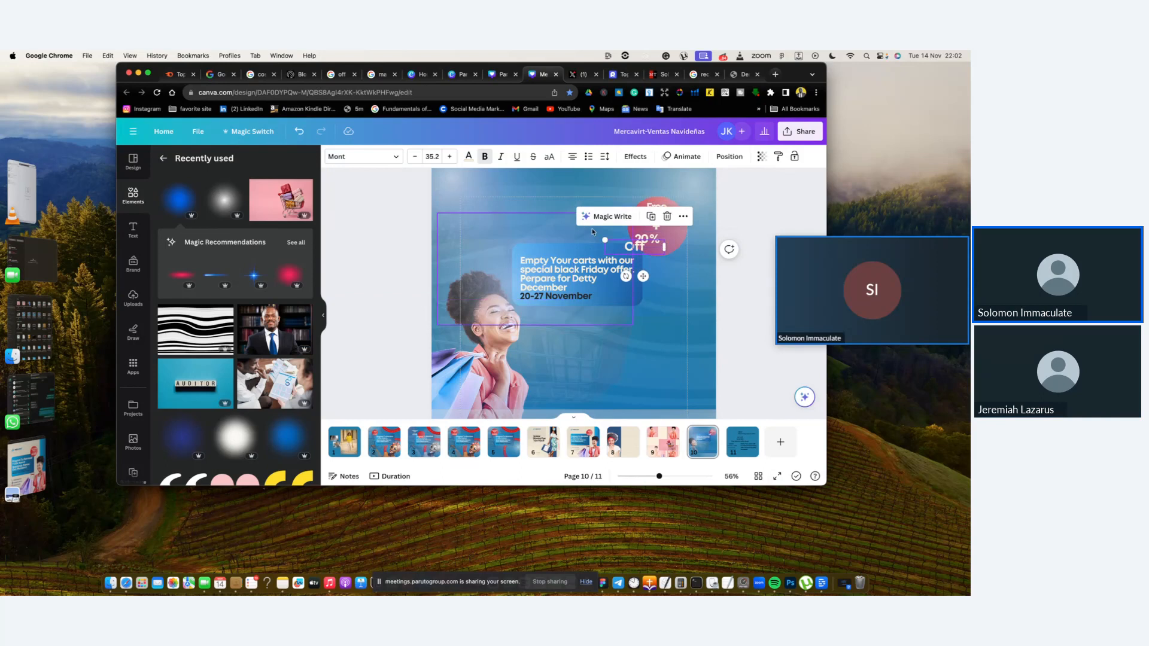
left_click_drag(601, 235, 599, 237)
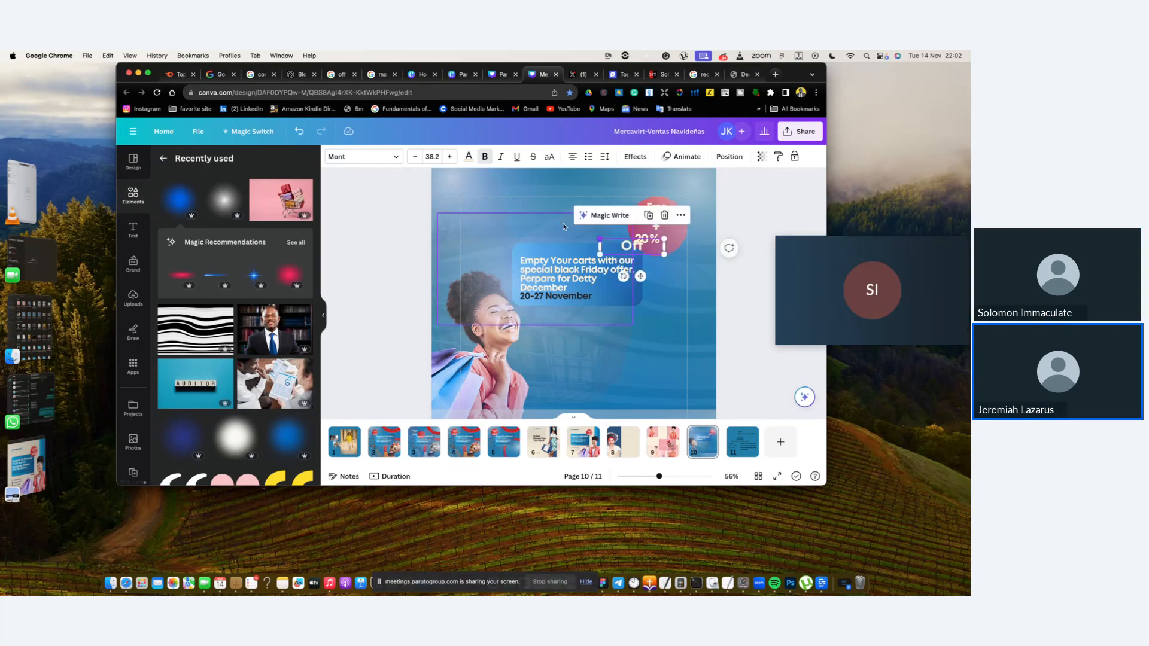
left_click(441, 155)
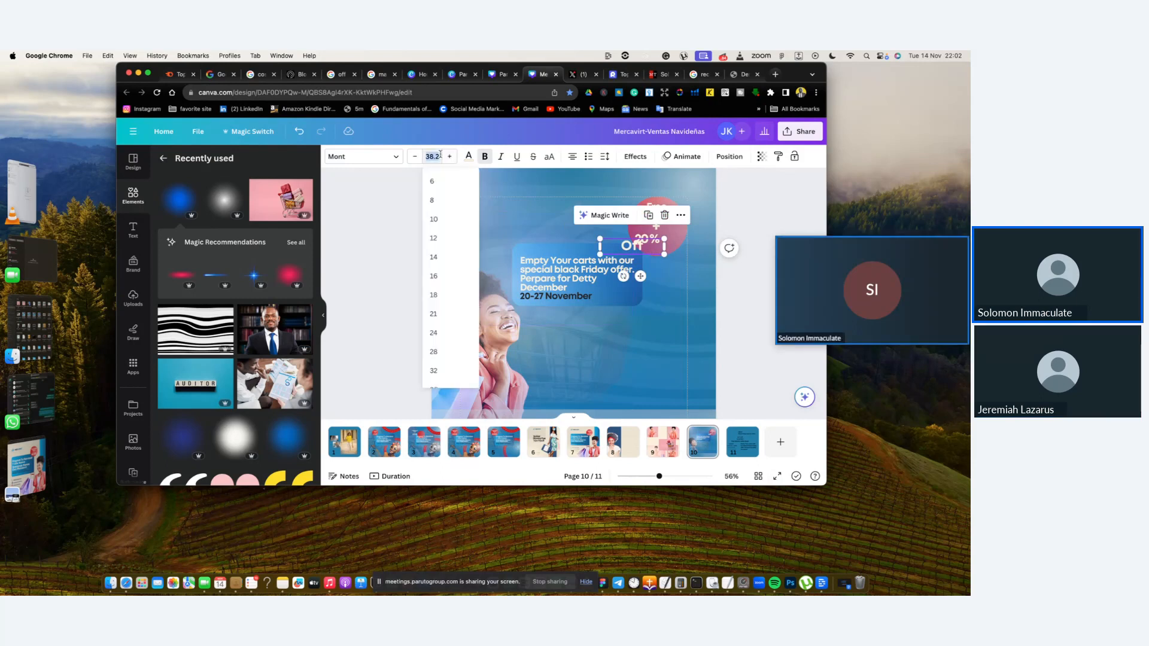
type("37")
key("Return")
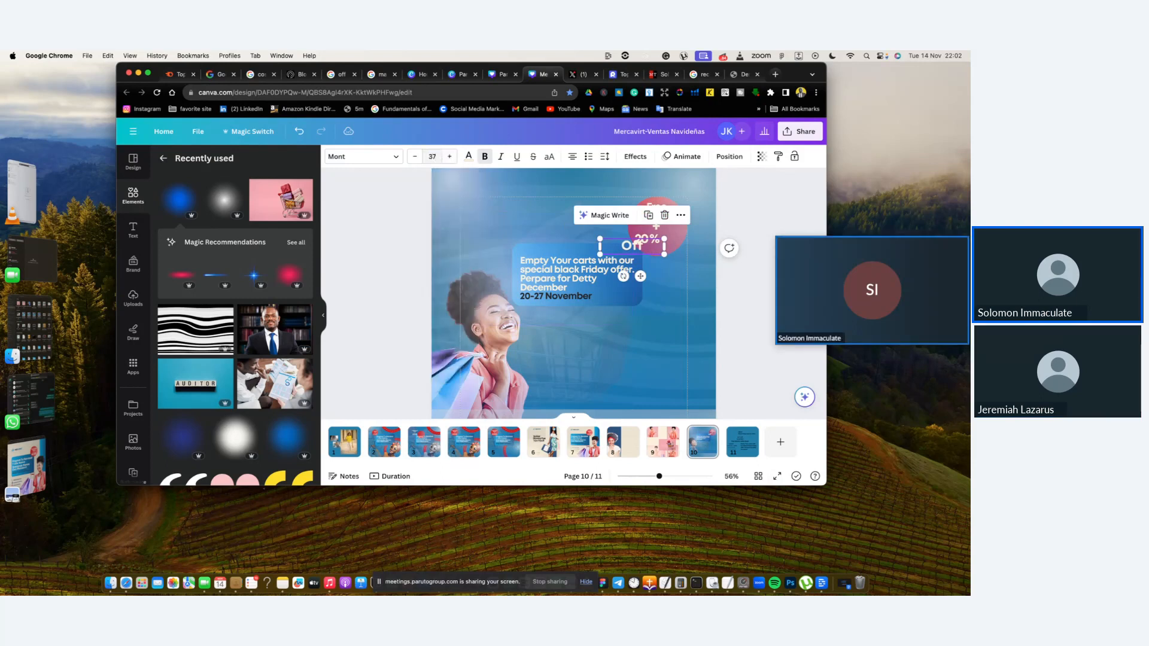
Place "Off" directly beside "20%" inside the offer circle and preview page 10 full screen
left_click(738, 296)
left_click_drag(641, 248, 675, 241)
left_click(755, 205)
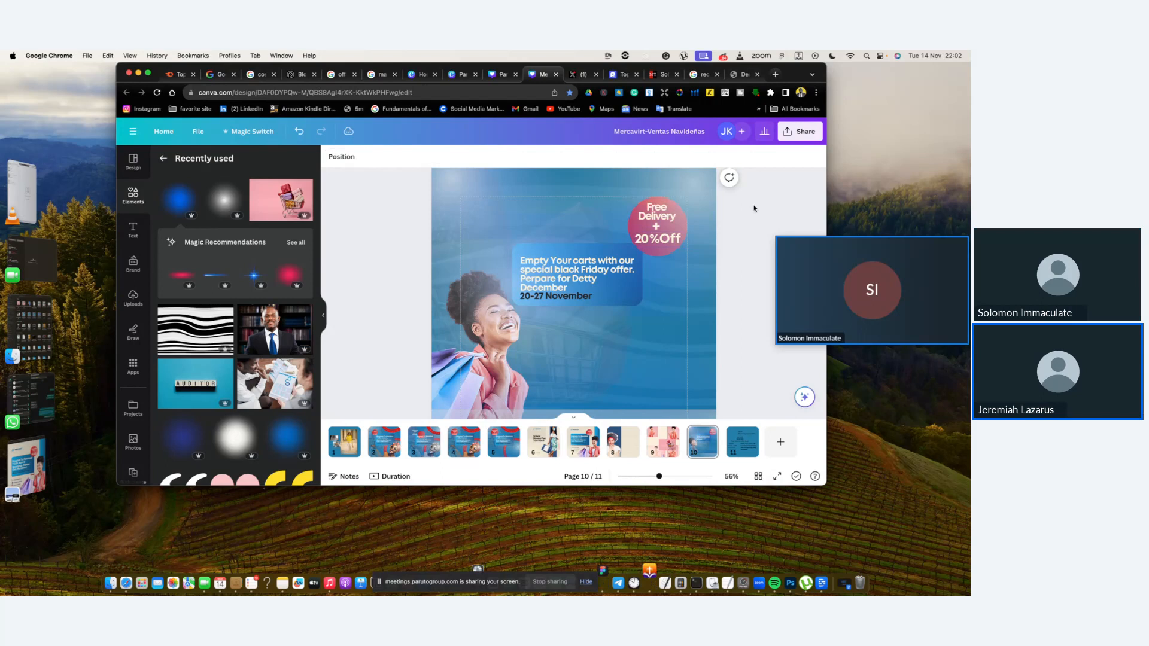
left_click(776, 477)
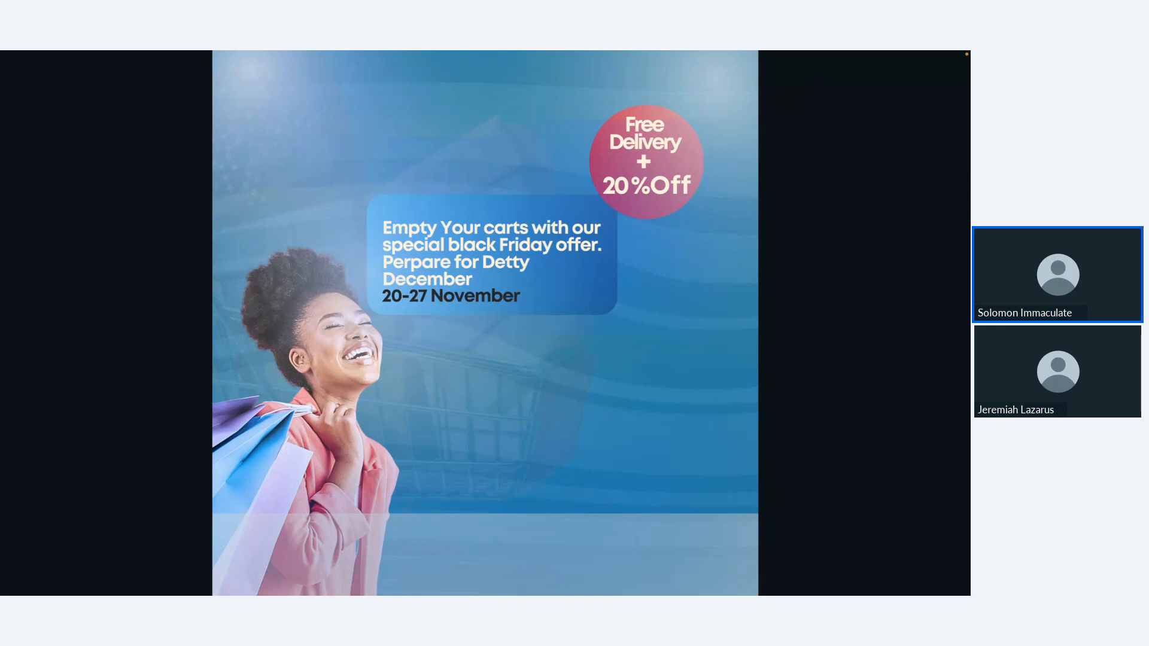
key("Escape")
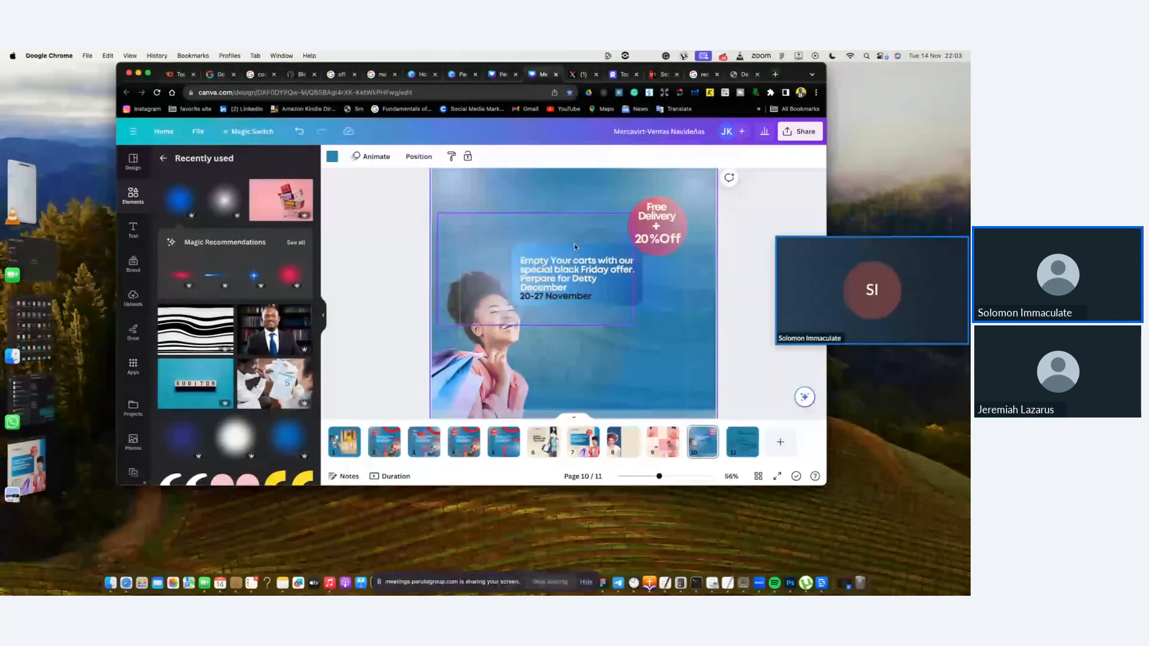
Move the glow up so it is centred over the offer circle and adjust its transparency
left_click(661, 214)
left_click(663, 216)
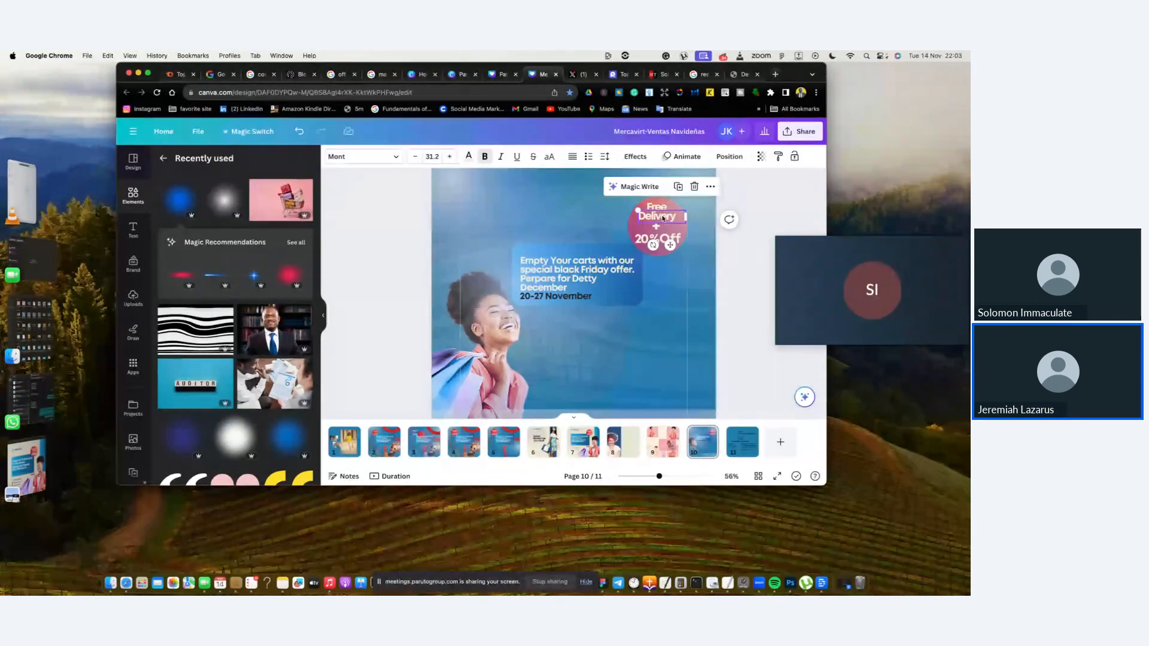
left_click(629, 213)
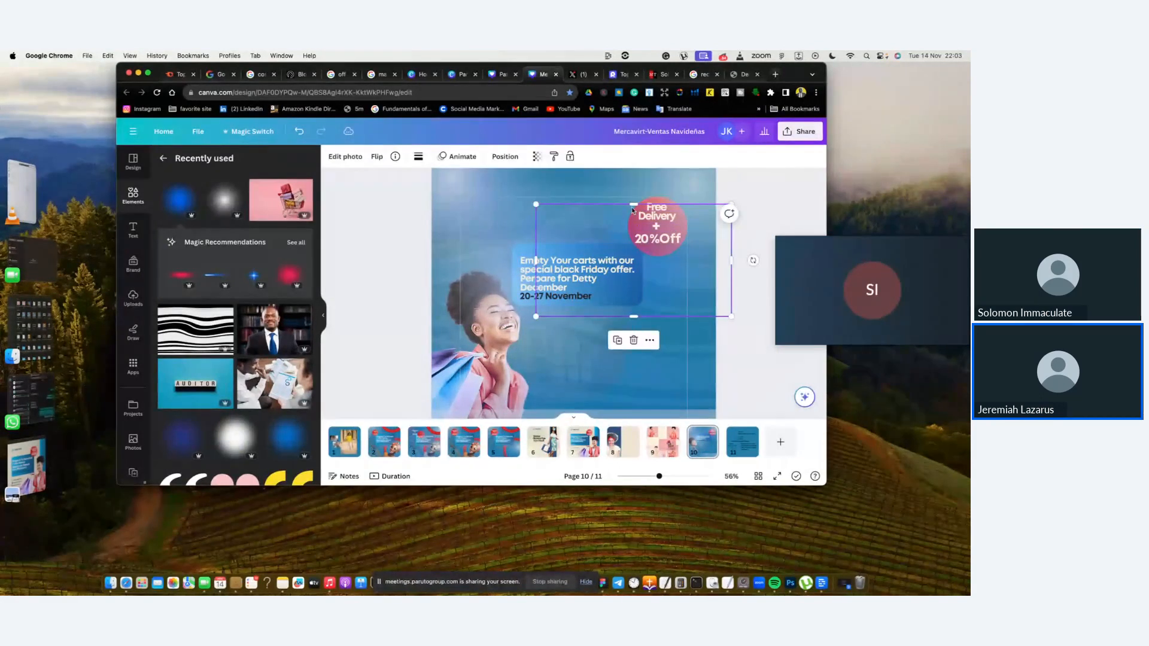
left_click_drag(632, 210, 655, 187)
left_click(536, 156)
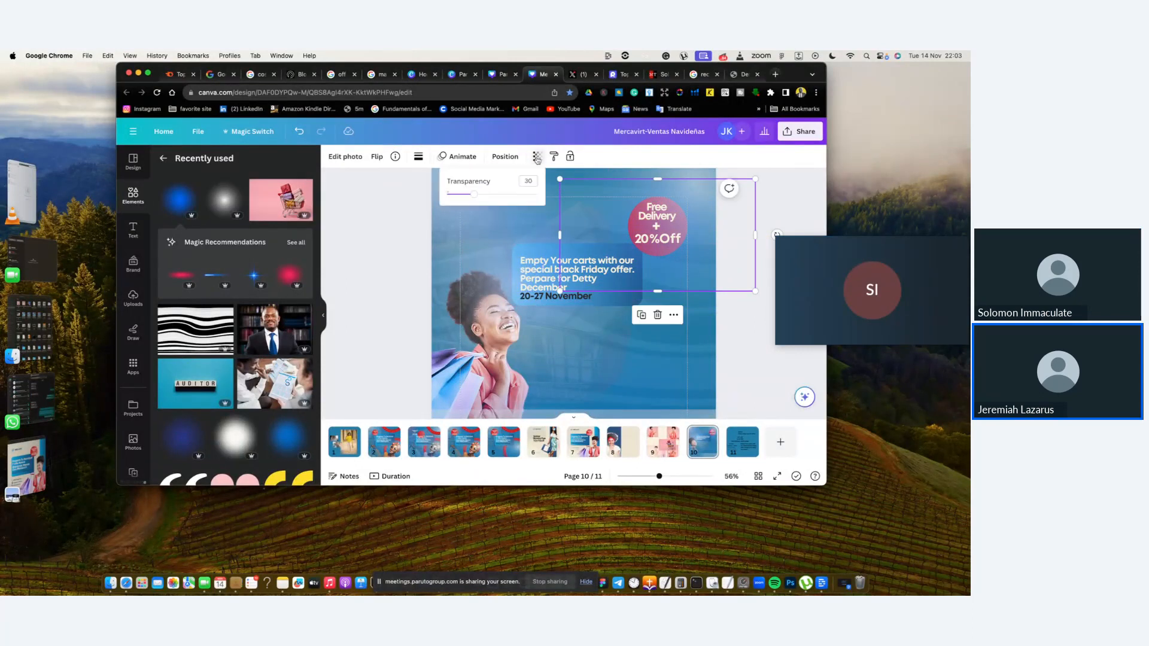
mouse_move(466, 194)
left_mouse_down()
mouse_move(452, 195)
mouse_move(482, 195)
mouse_move(468, 195)
left_mouse_up()
Select the offer circle's text pieces together and show the layers of page 10 to review how its elements are stacked
left_click(659, 212)
left_click(658, 210)
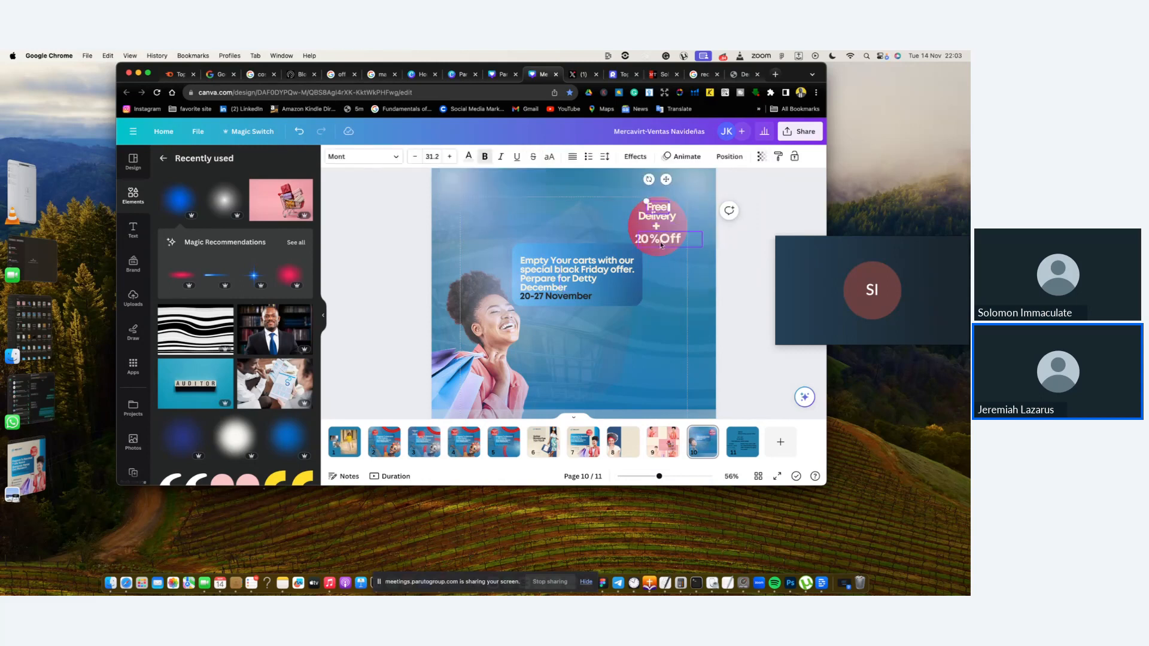
left_click(660, 243, "shift")
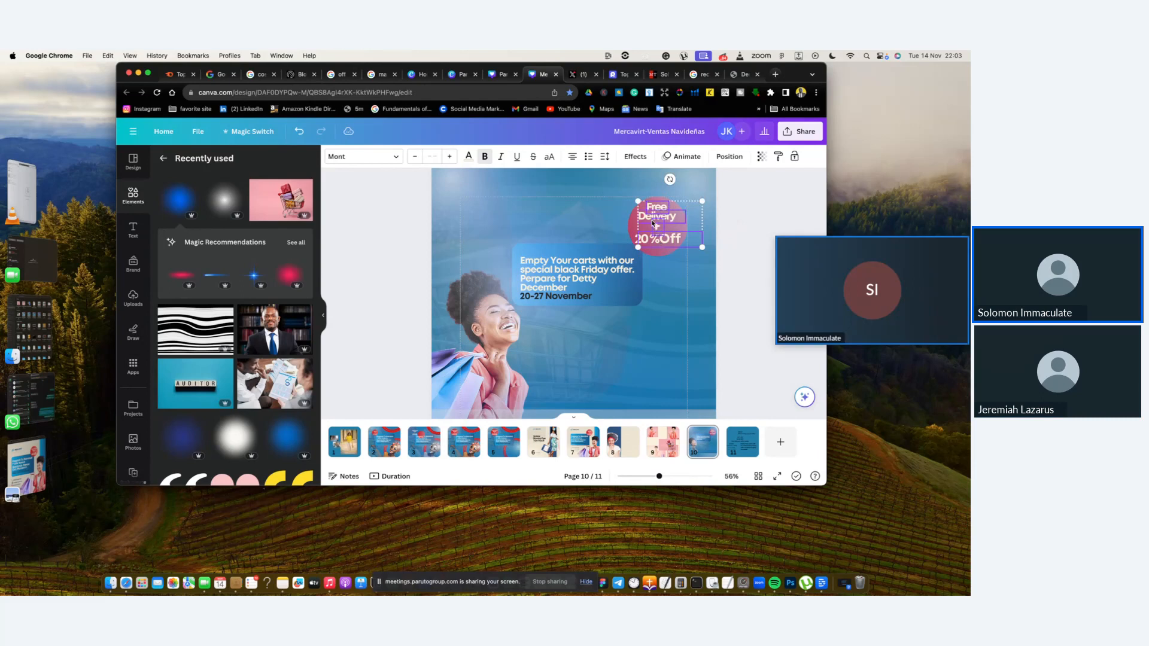
right_click(649, 221)
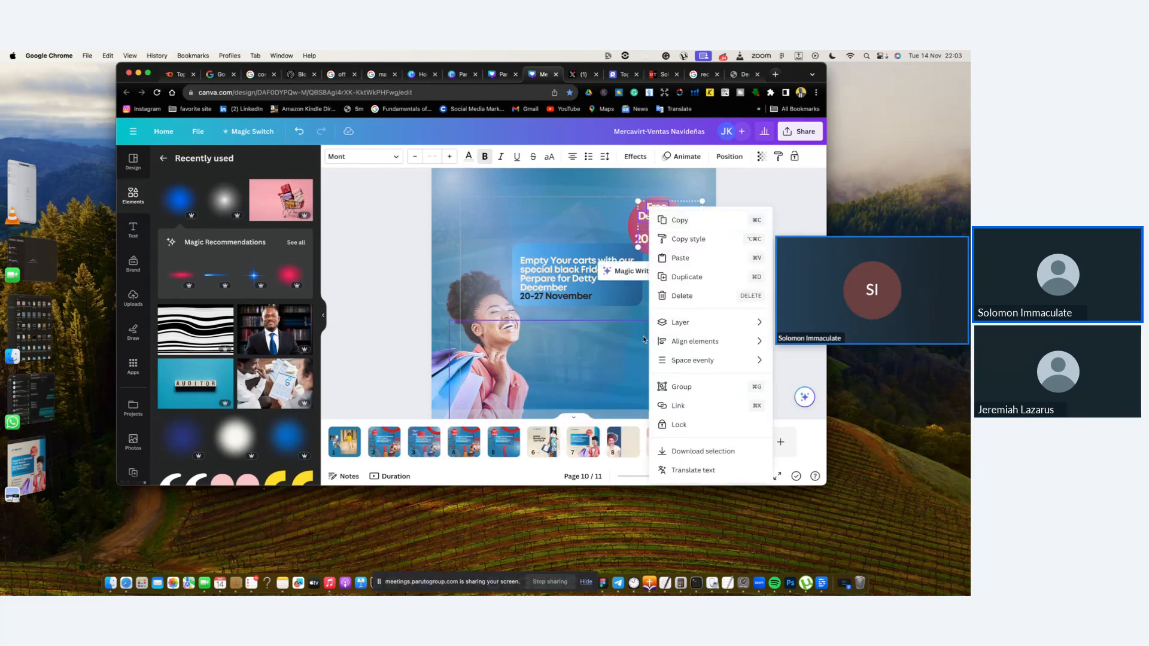
mouse_move(694, 329)
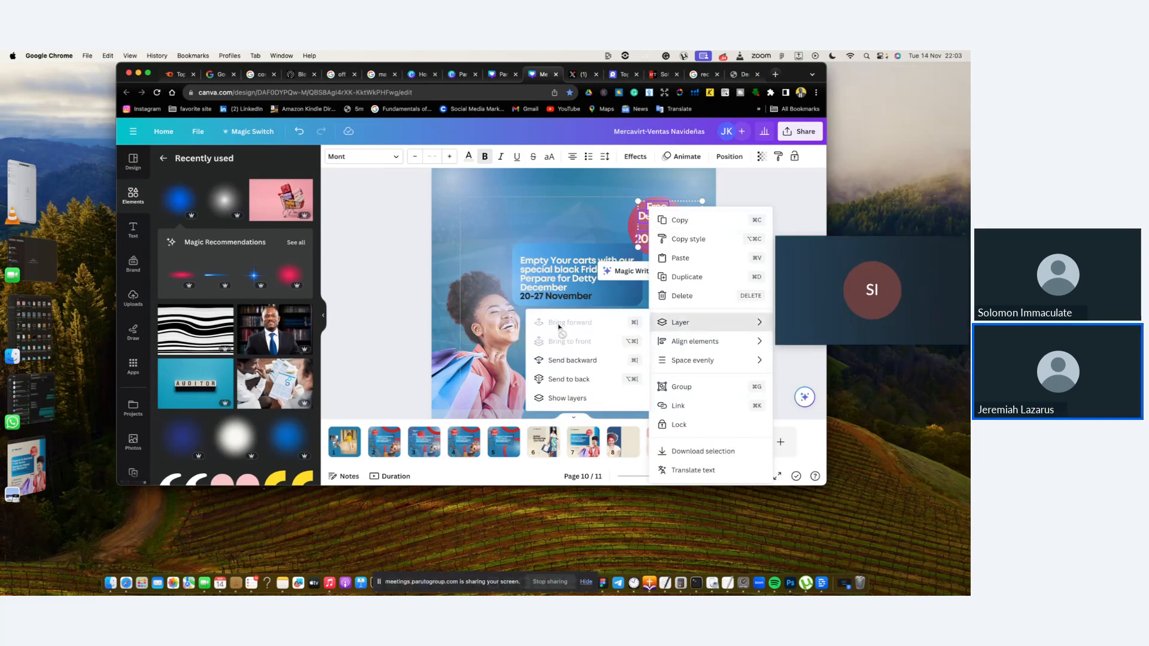
left_click(578, 398)
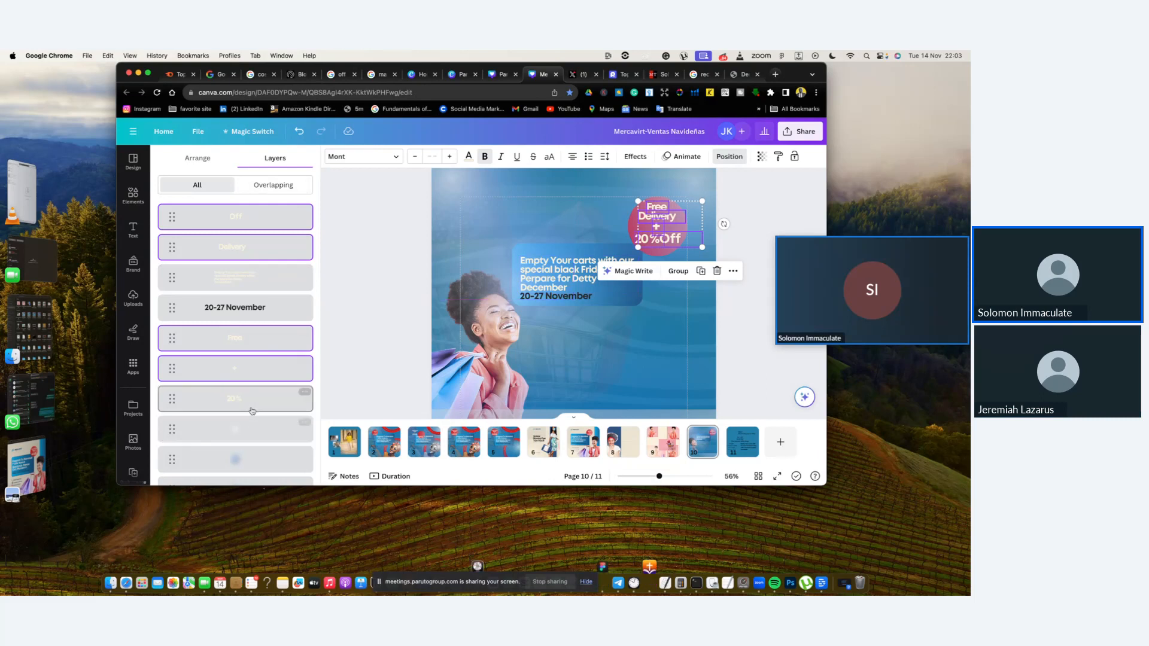
scroll(249, 402, "down", 1)
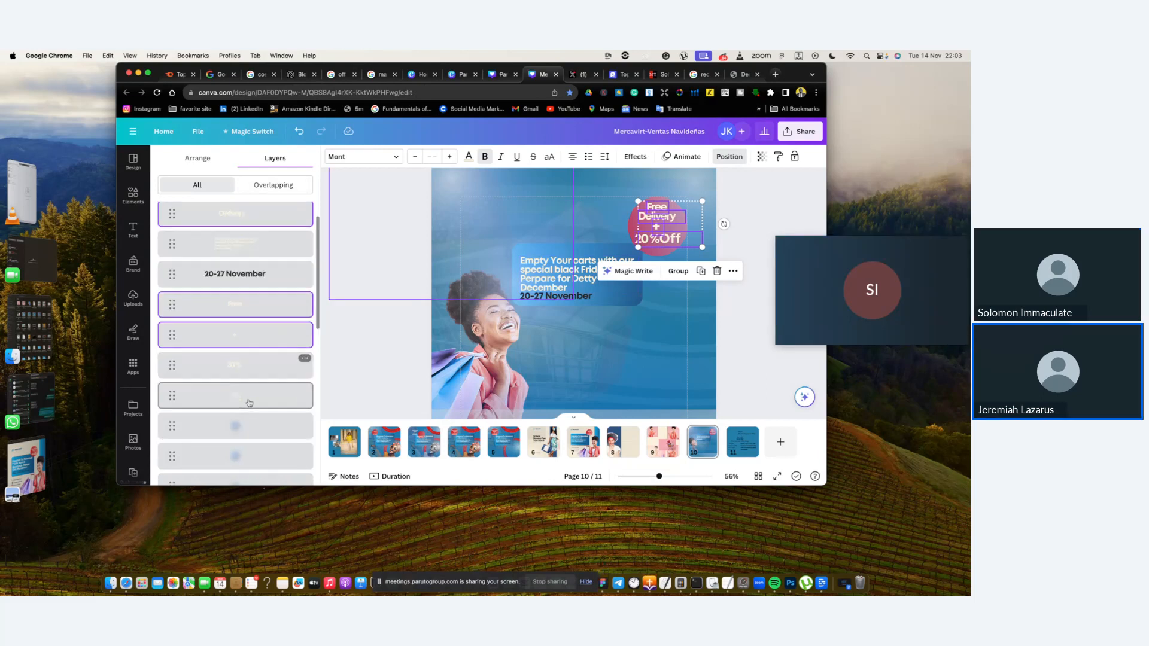
scroll(246, 390, "down", 1)
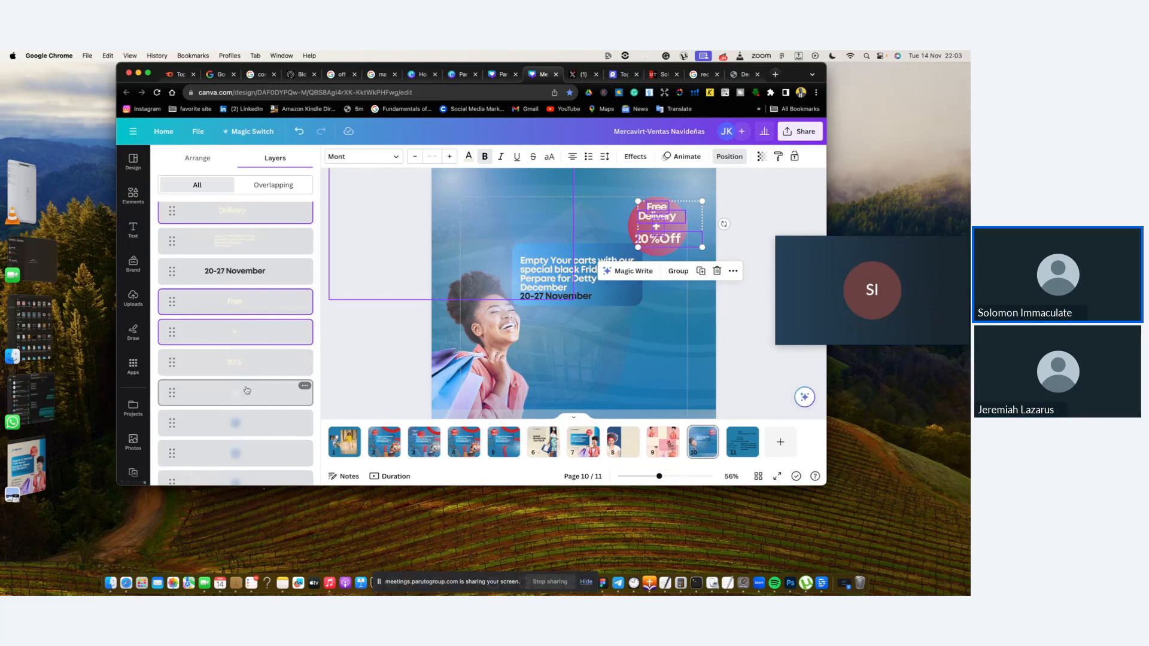
scroll(571, 310, "down", 3)
Review the source copy on page 11, return to page 10 and preview it full screen
right_click(570, 310)
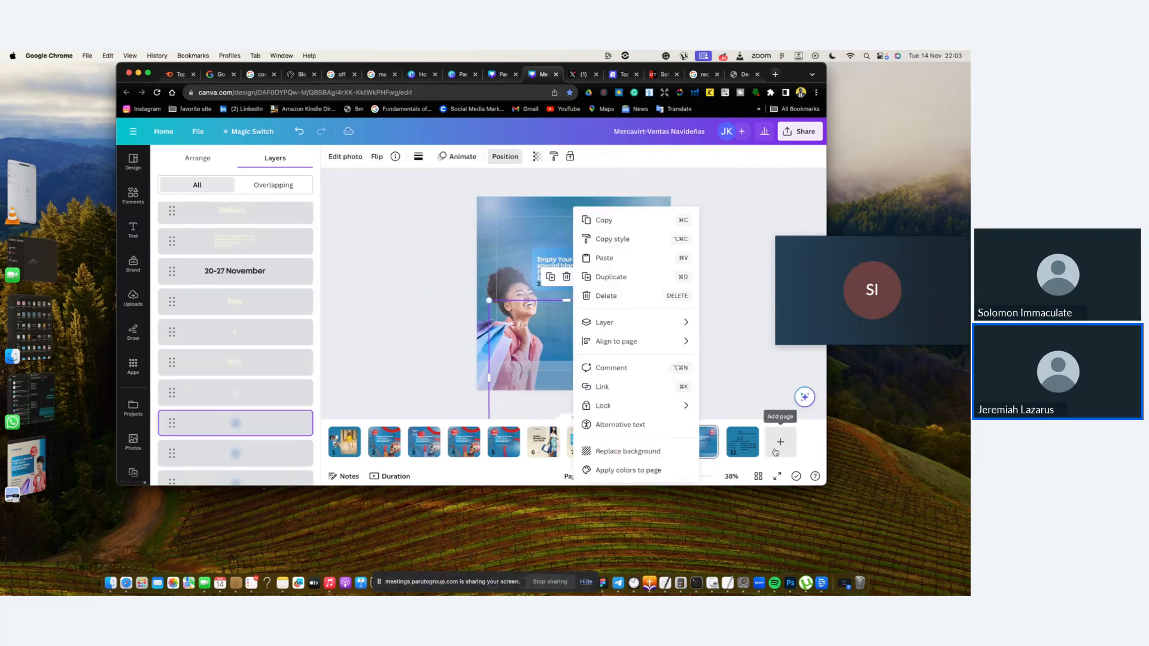
left_click(741, 442)
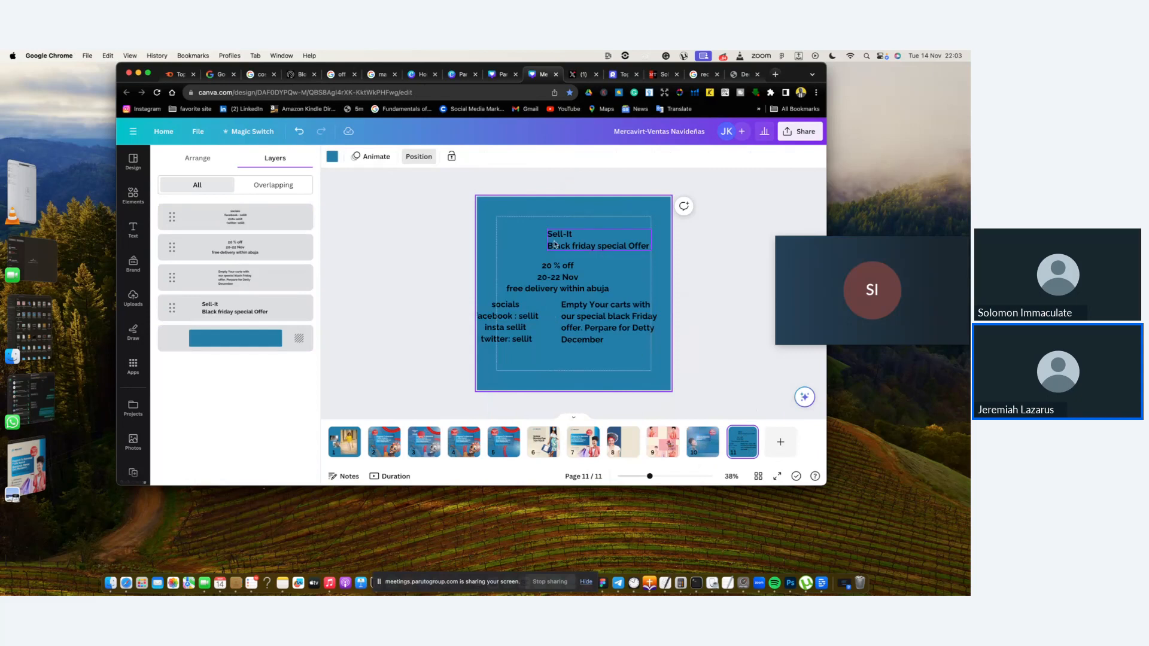
left_click(712, 440)
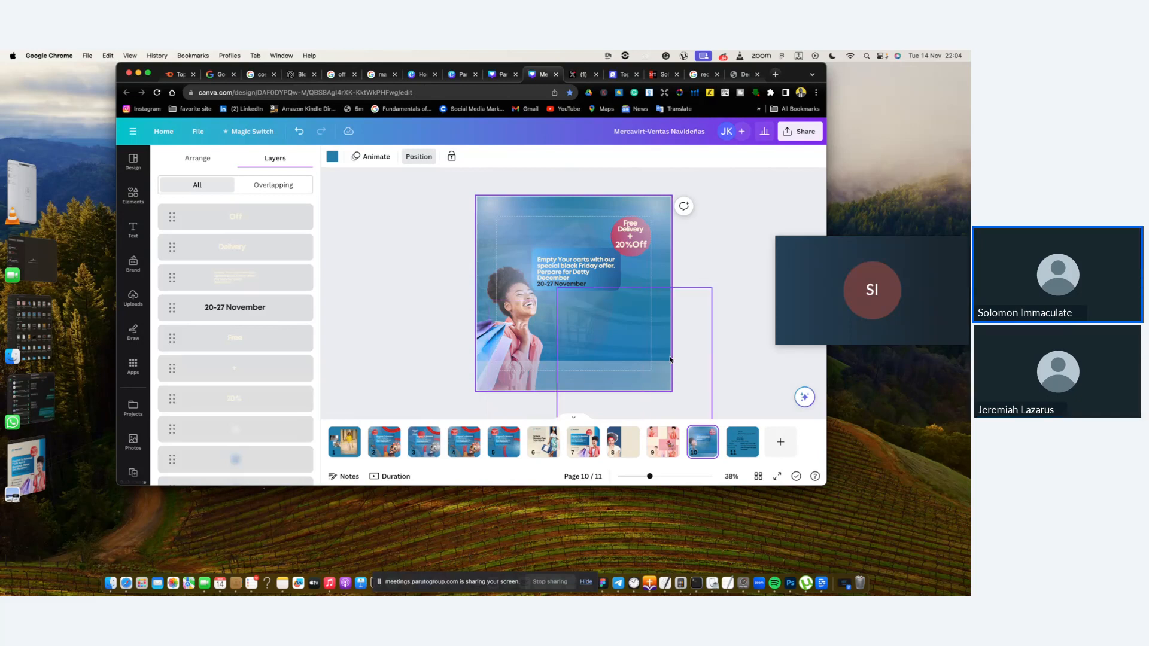
left_click(777, 477)
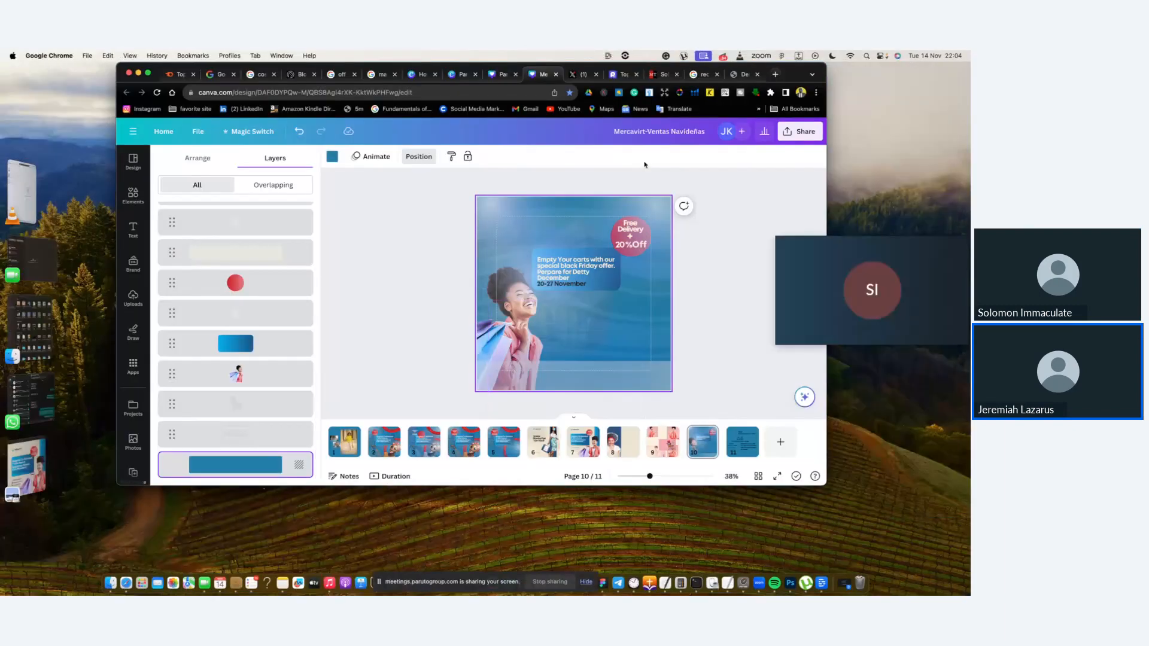
Switch to the Zoho Meeting tab and choose to end the meeting for all participants
left_click(834, 318)
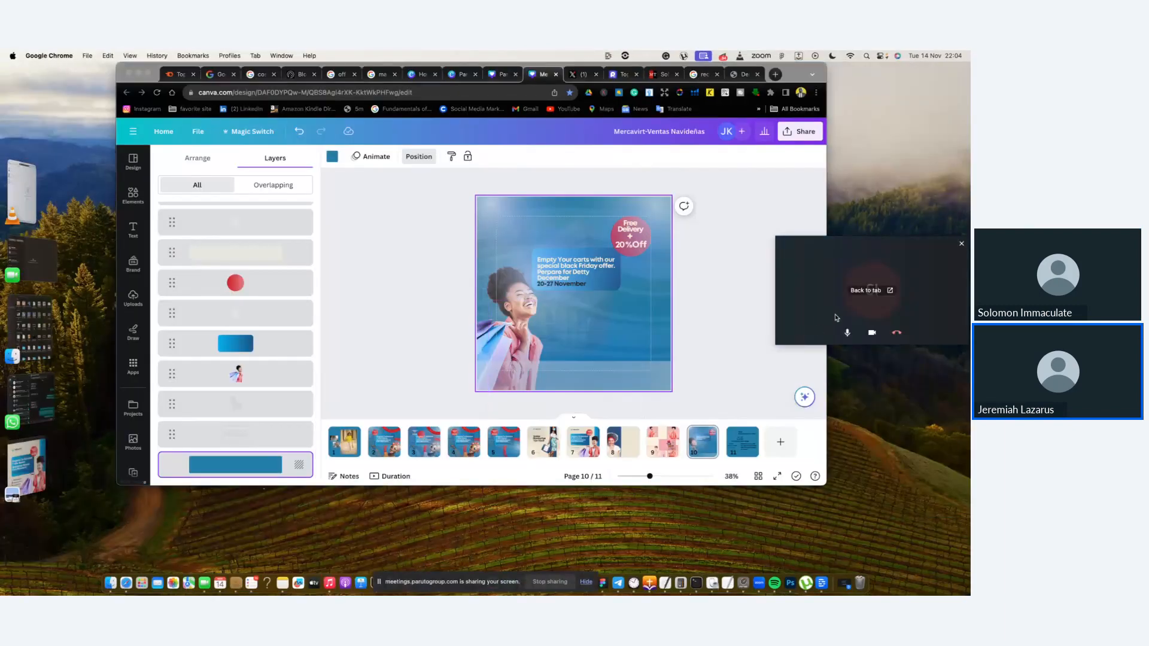
left_click(861, 295)
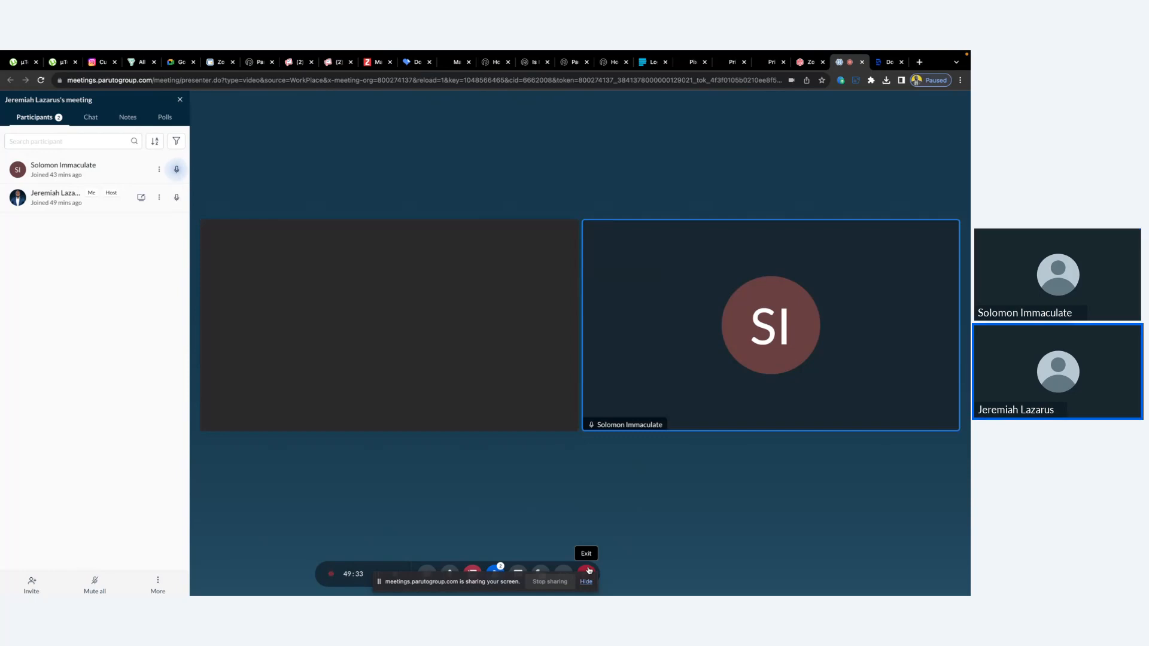
left_click(589, 570)
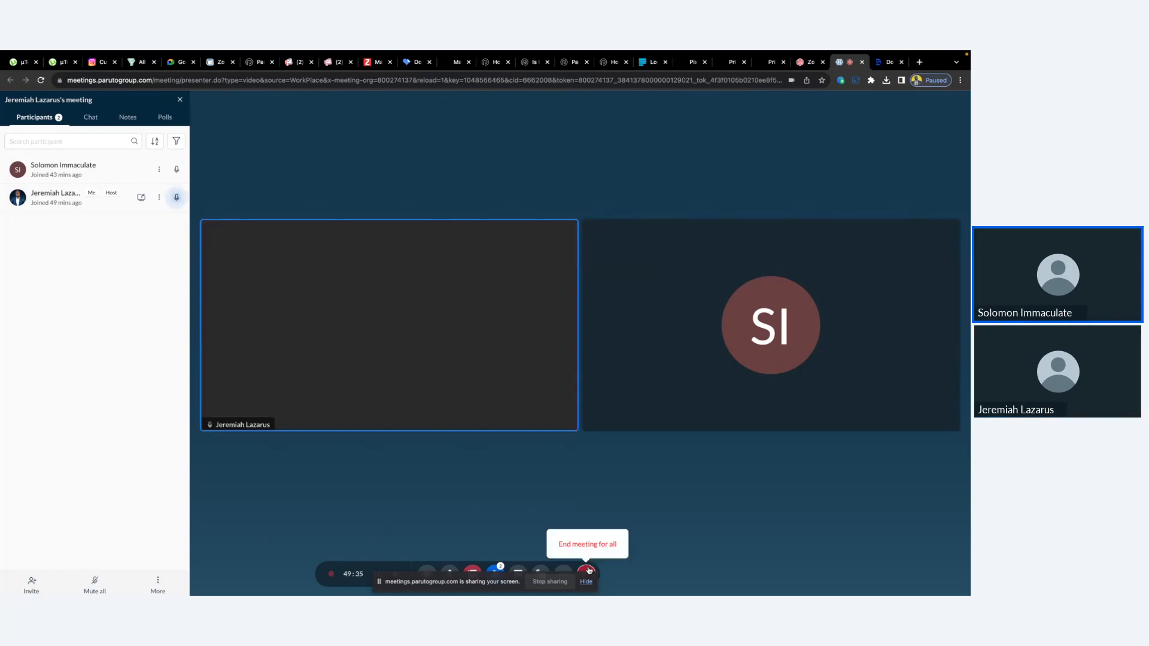
left_click(581, 544)
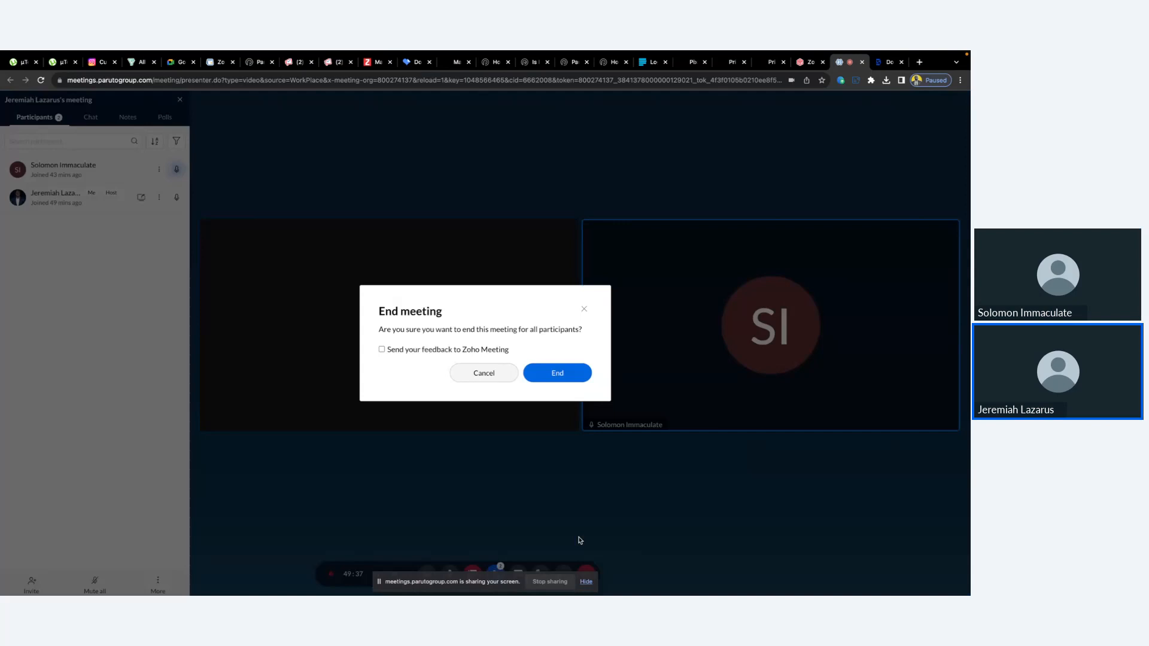